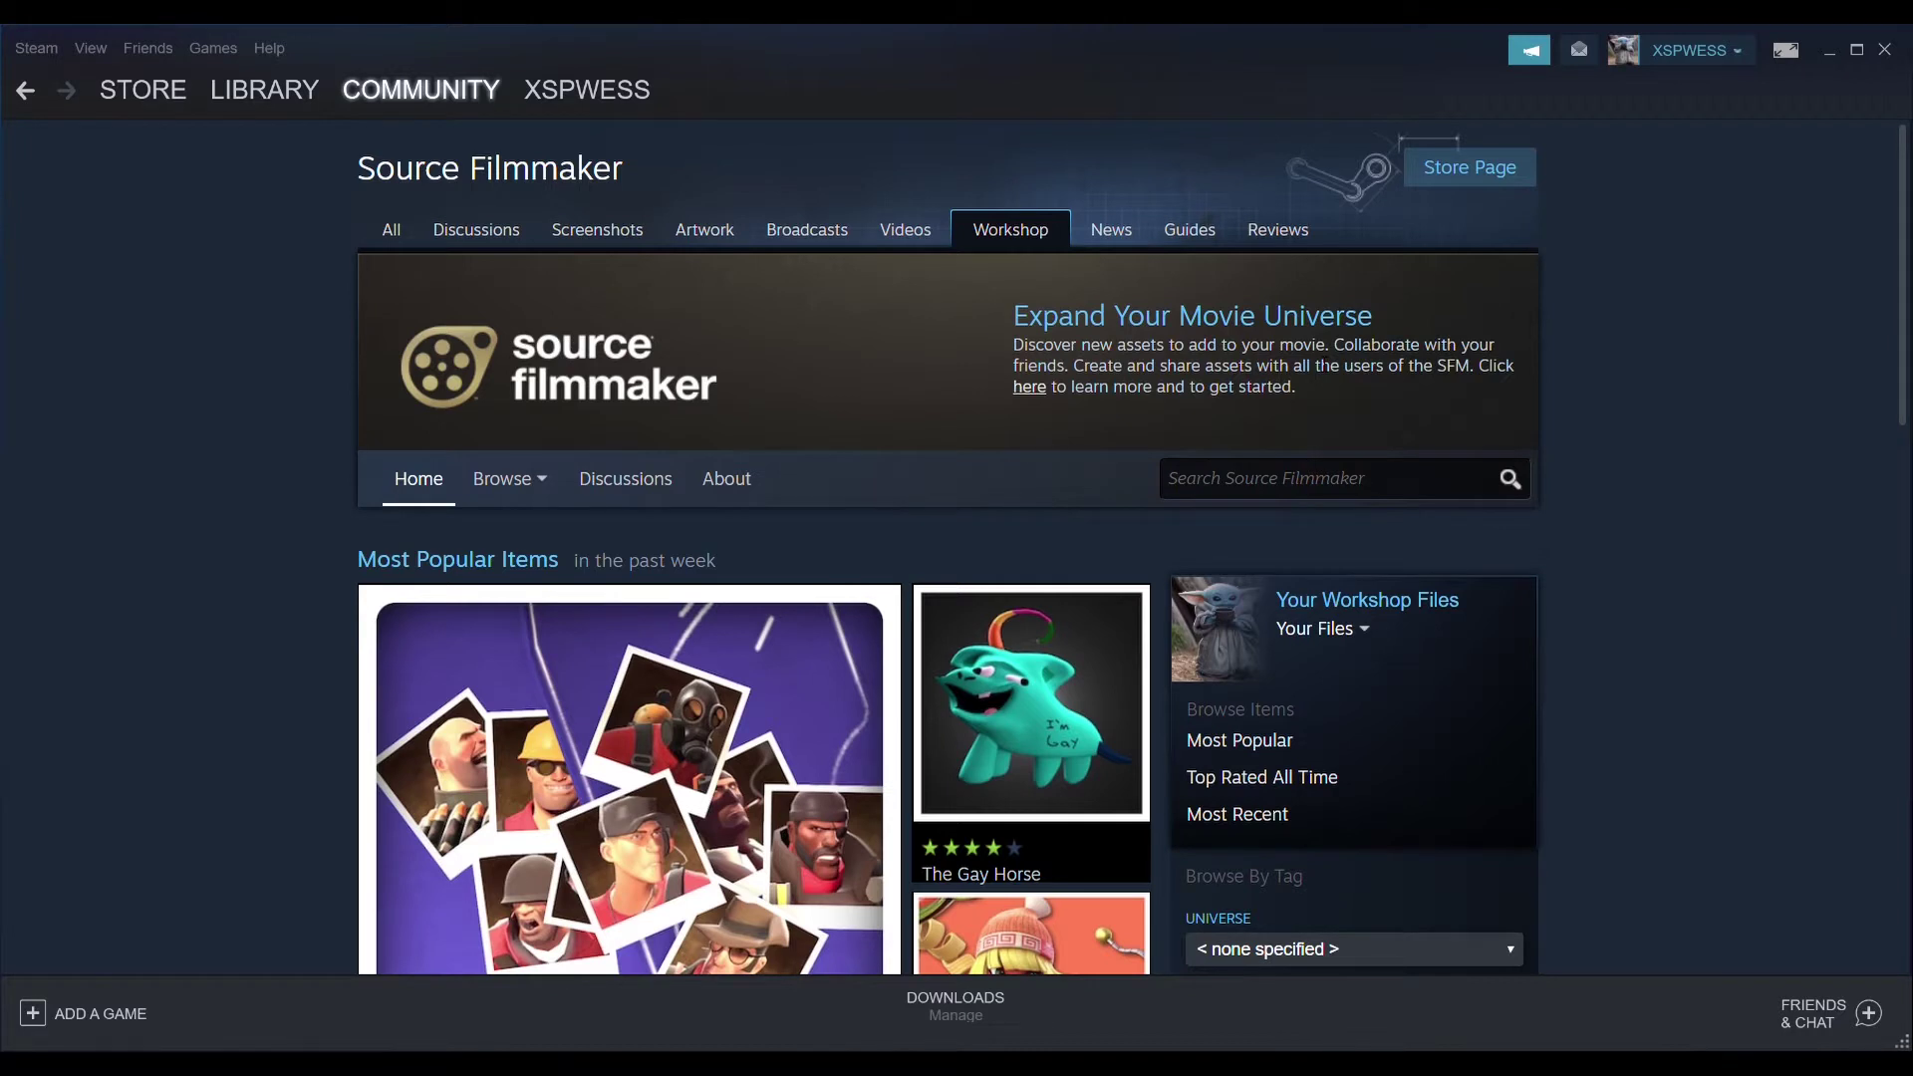
Step: Search the Steam Workshop for 'fortnite' and browse the results
left_click(1215, 479)
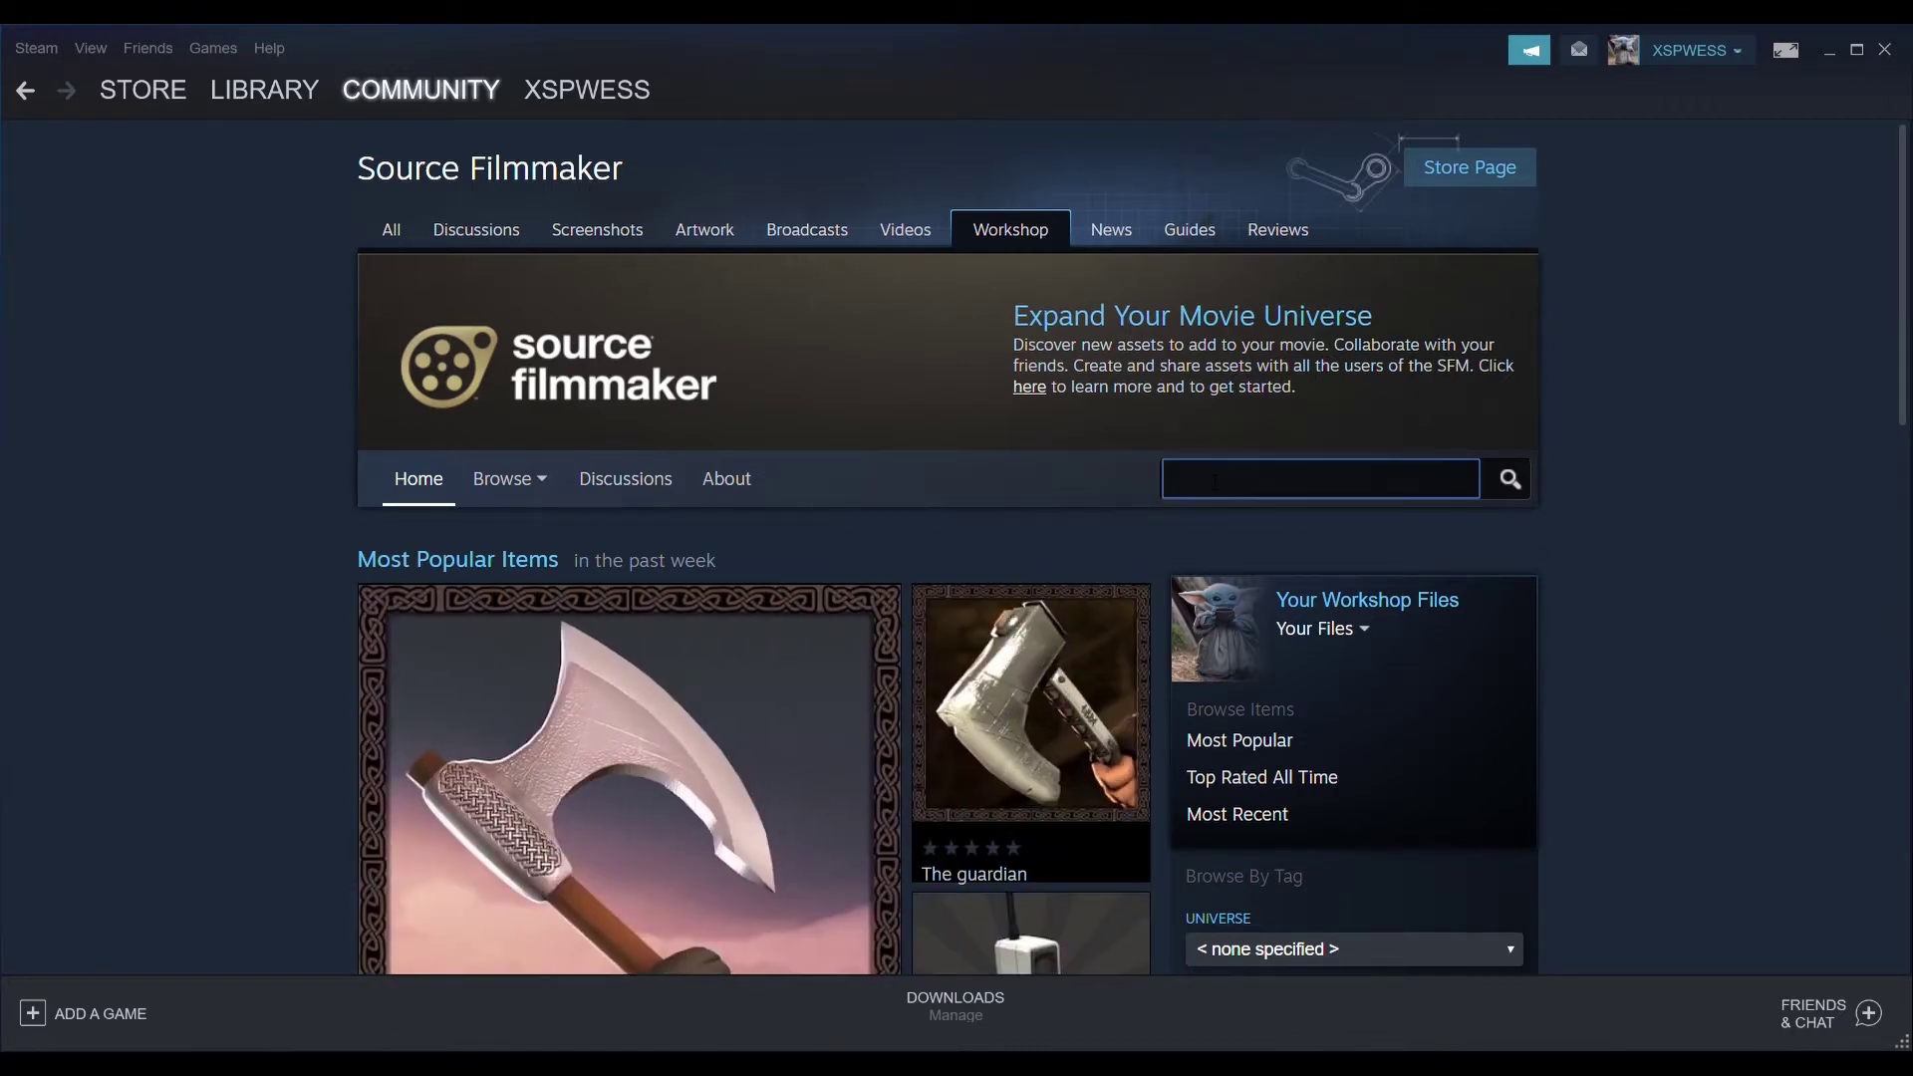
type("fo")
key("Return")
scroll(1250, 481, "down", 9)
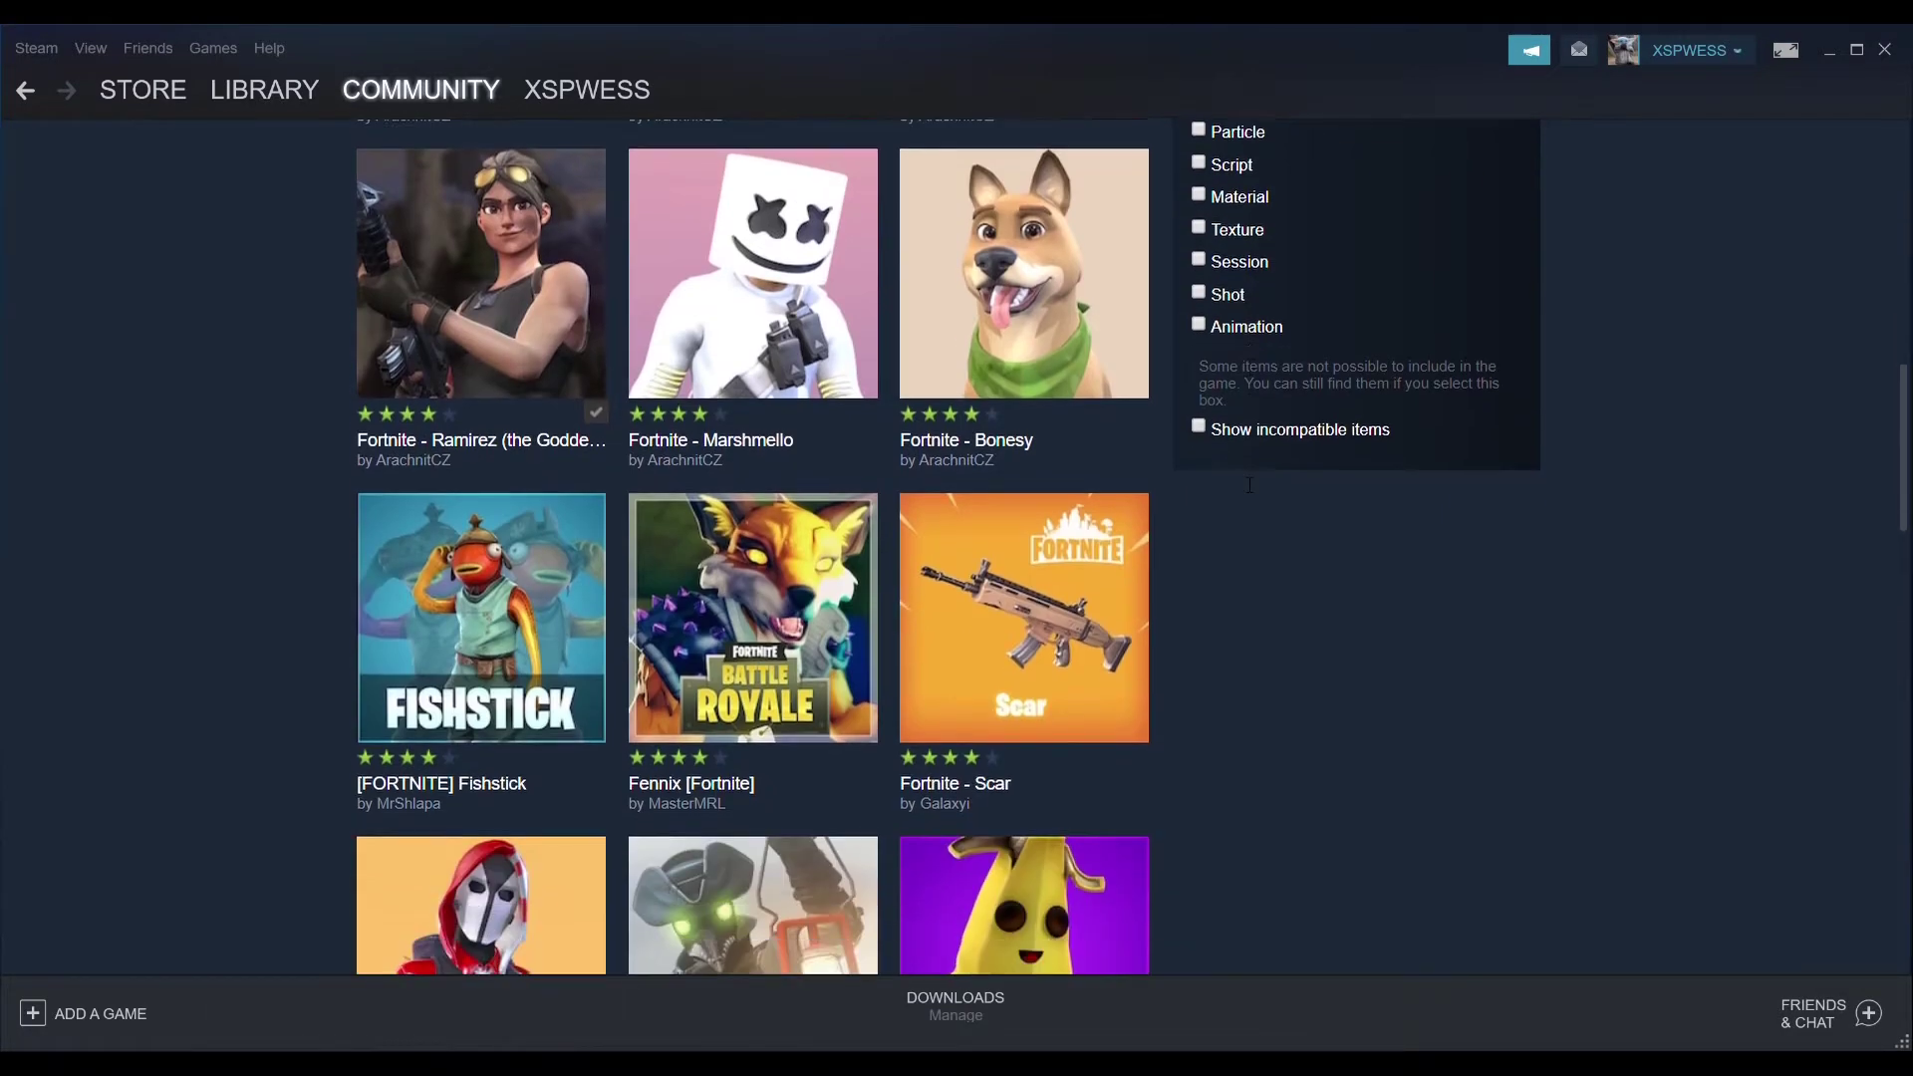
scroll(1250, 485, "down", 9)
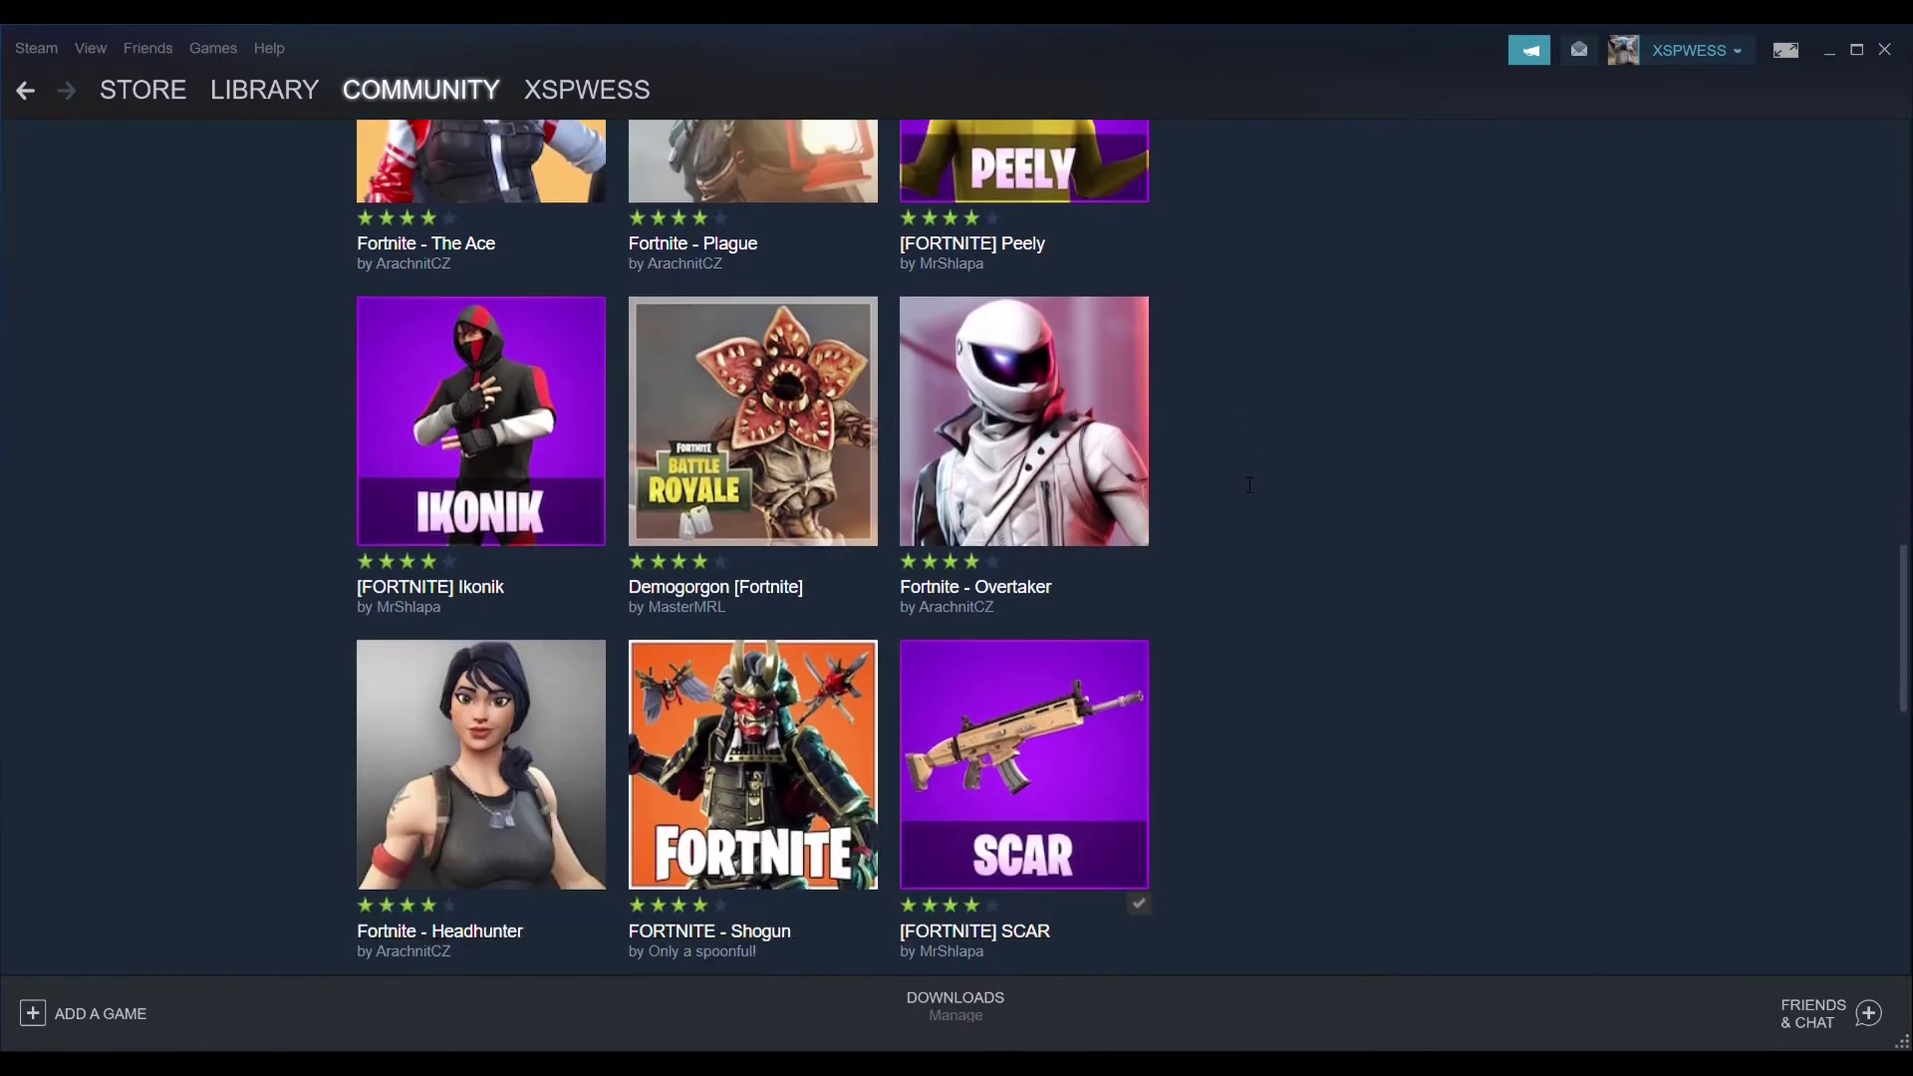
scroll(1250, 485, "down", 3)
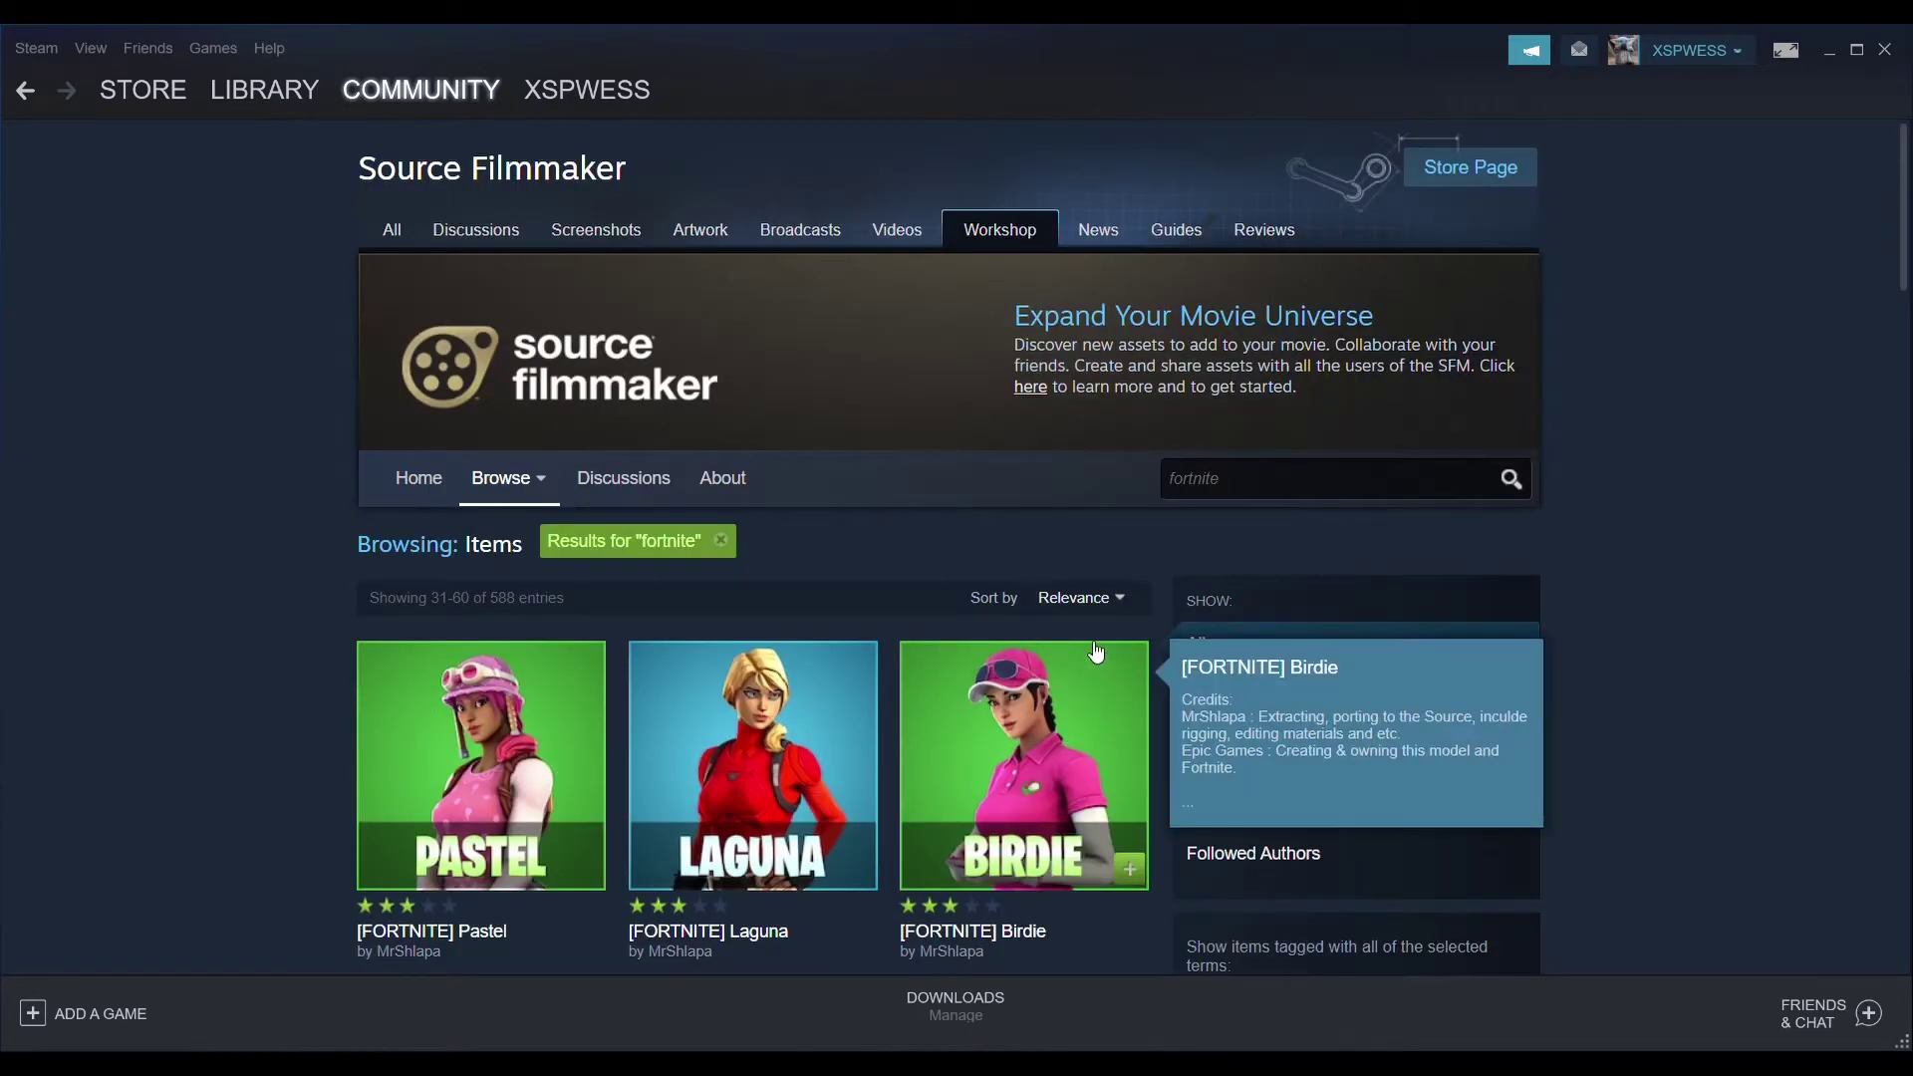
Step: Sort the fortnite Workshop results by Most Recent
left_click(1100, 598)
left_click(1102, 663)
scroll(1020, 523, "down", 7)
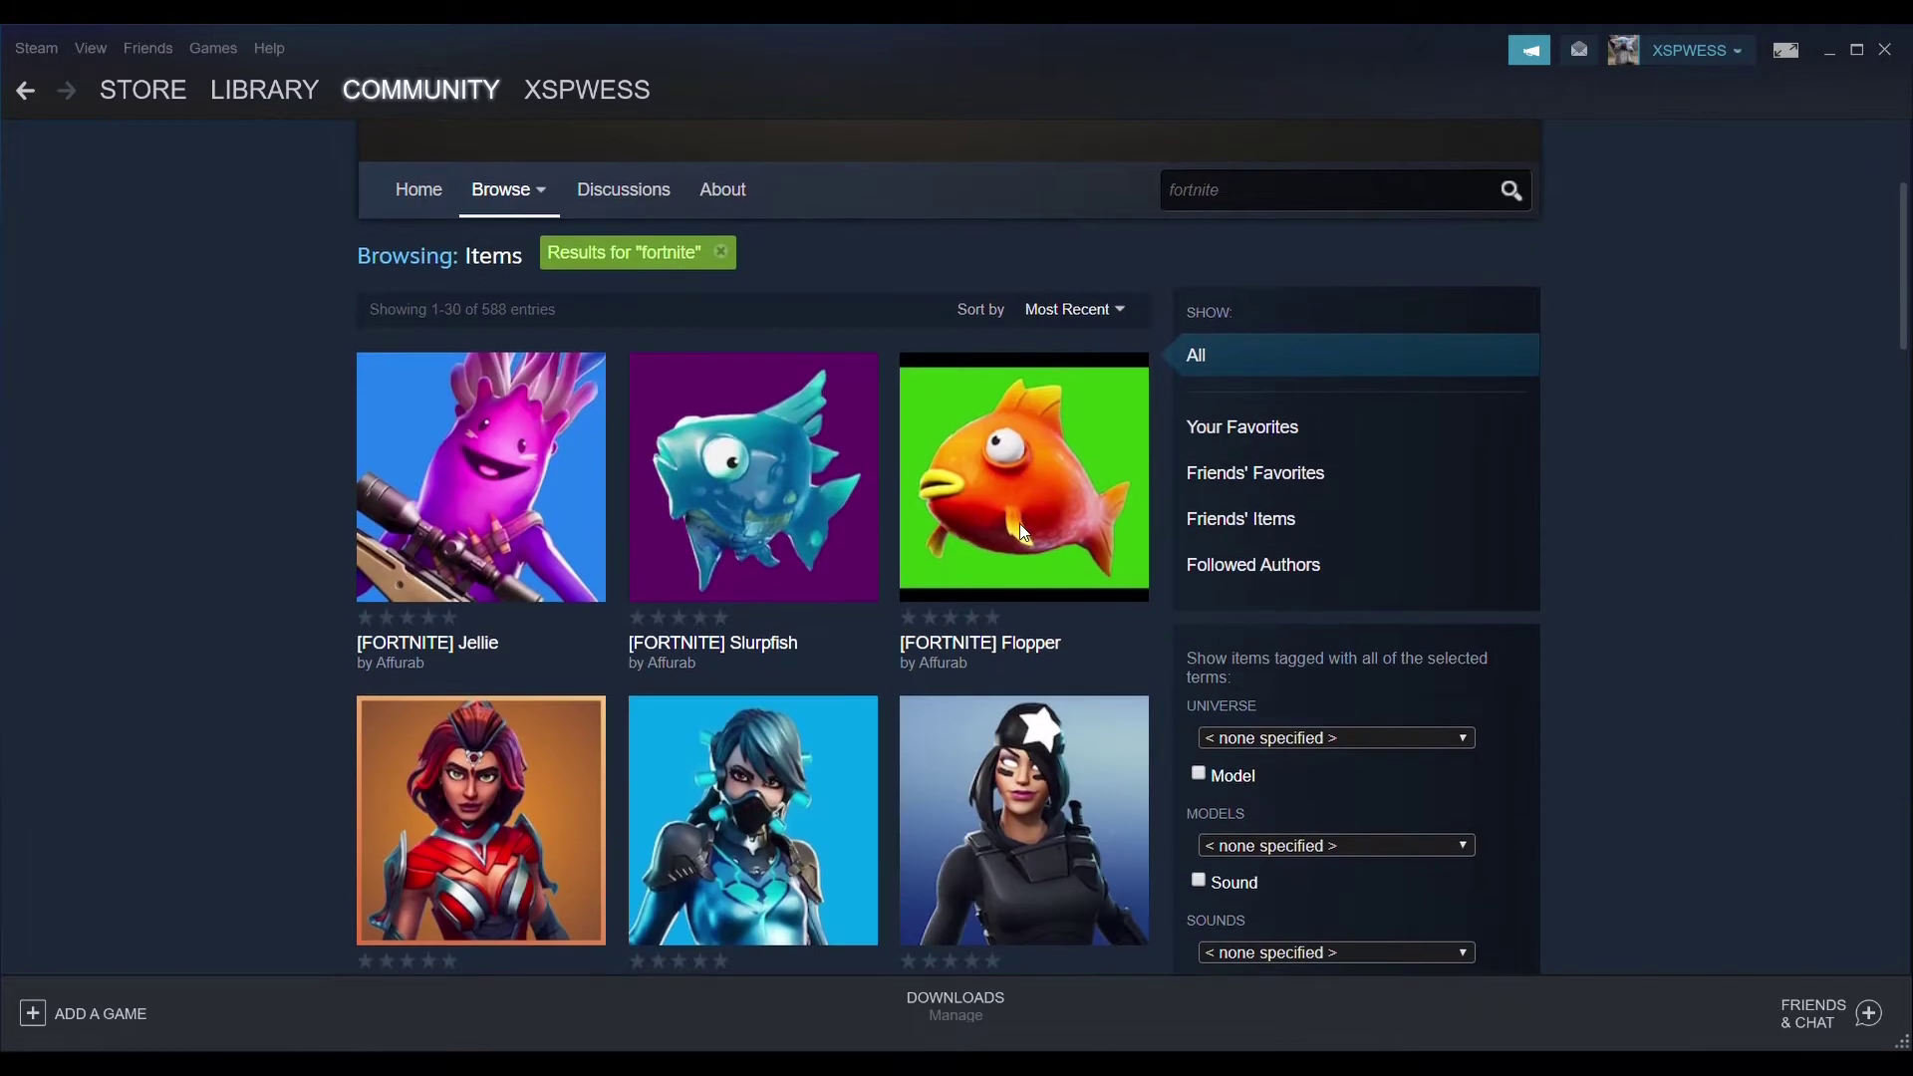
scroll(1021, 533, "down", 5)
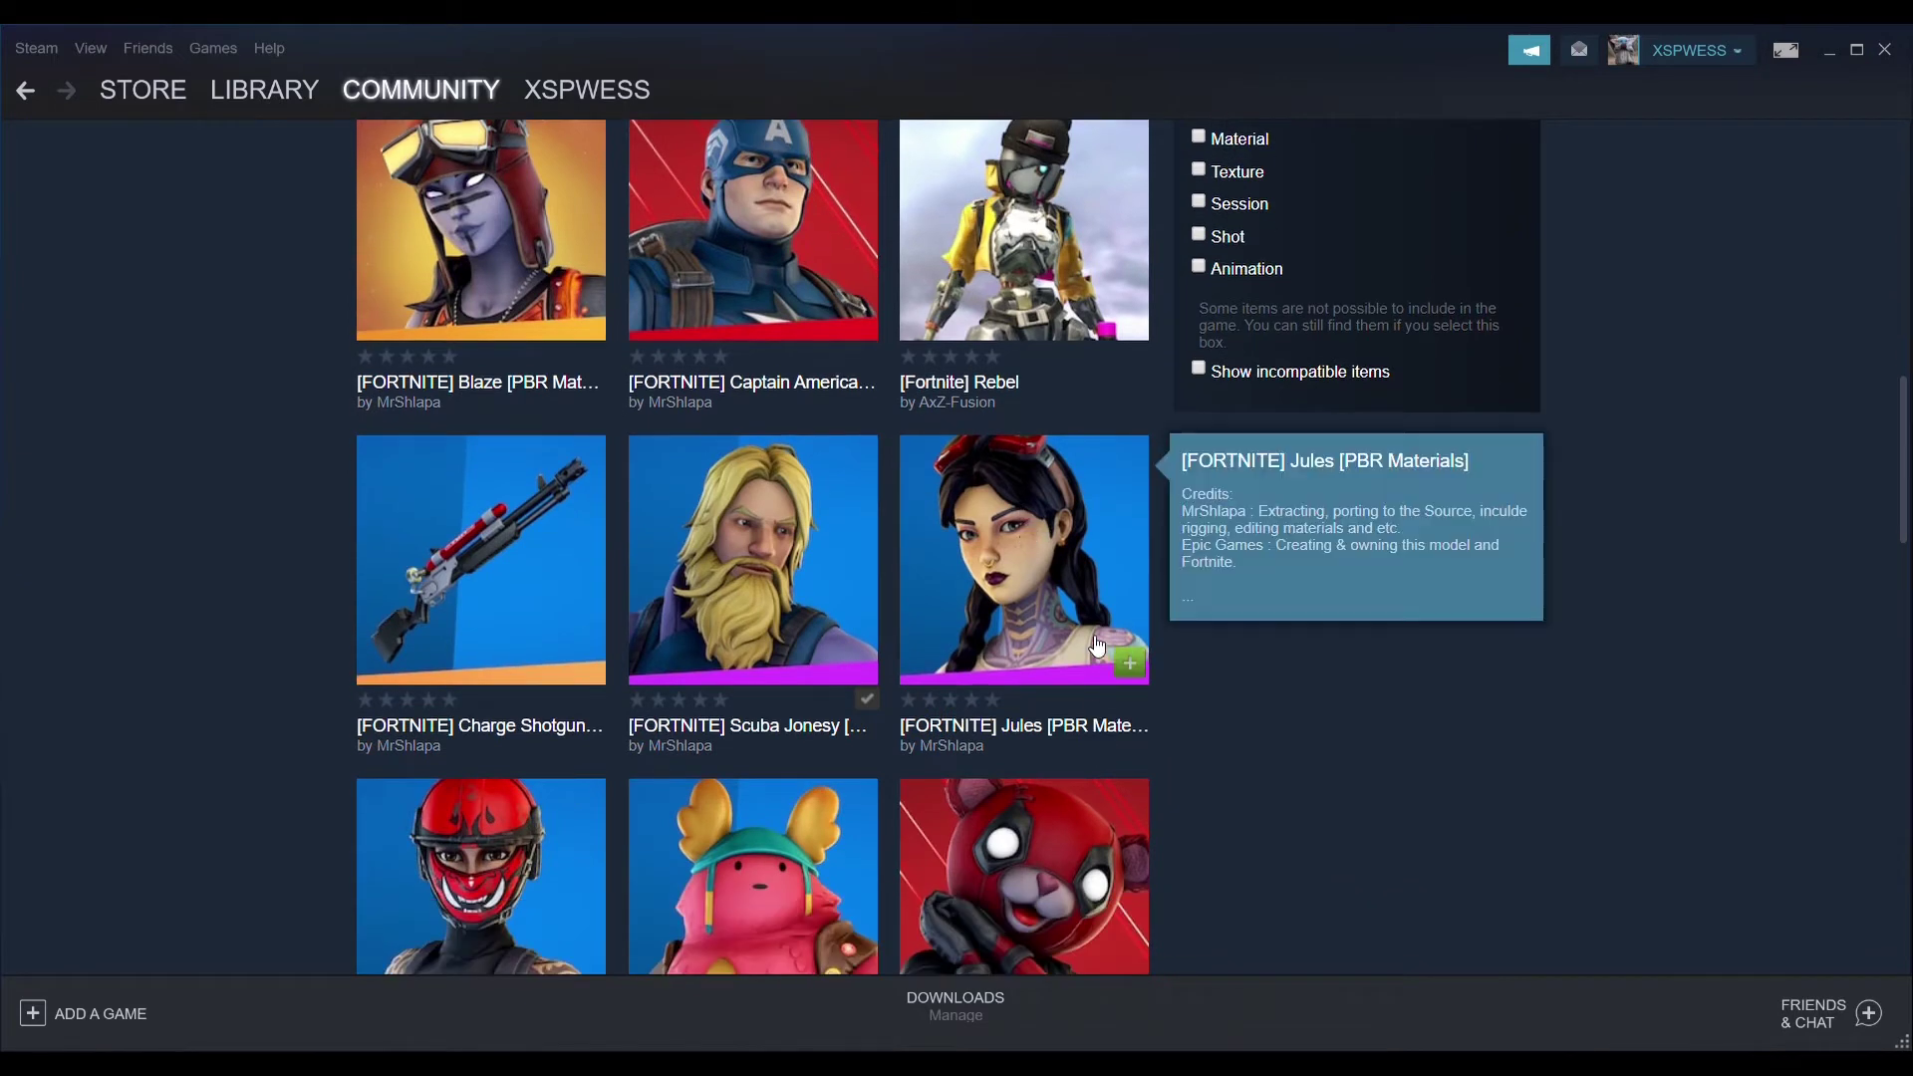
Step: Subscribe to the [FORTNITE] Jules [PBR Materials] model
mouse_move(874, 679)
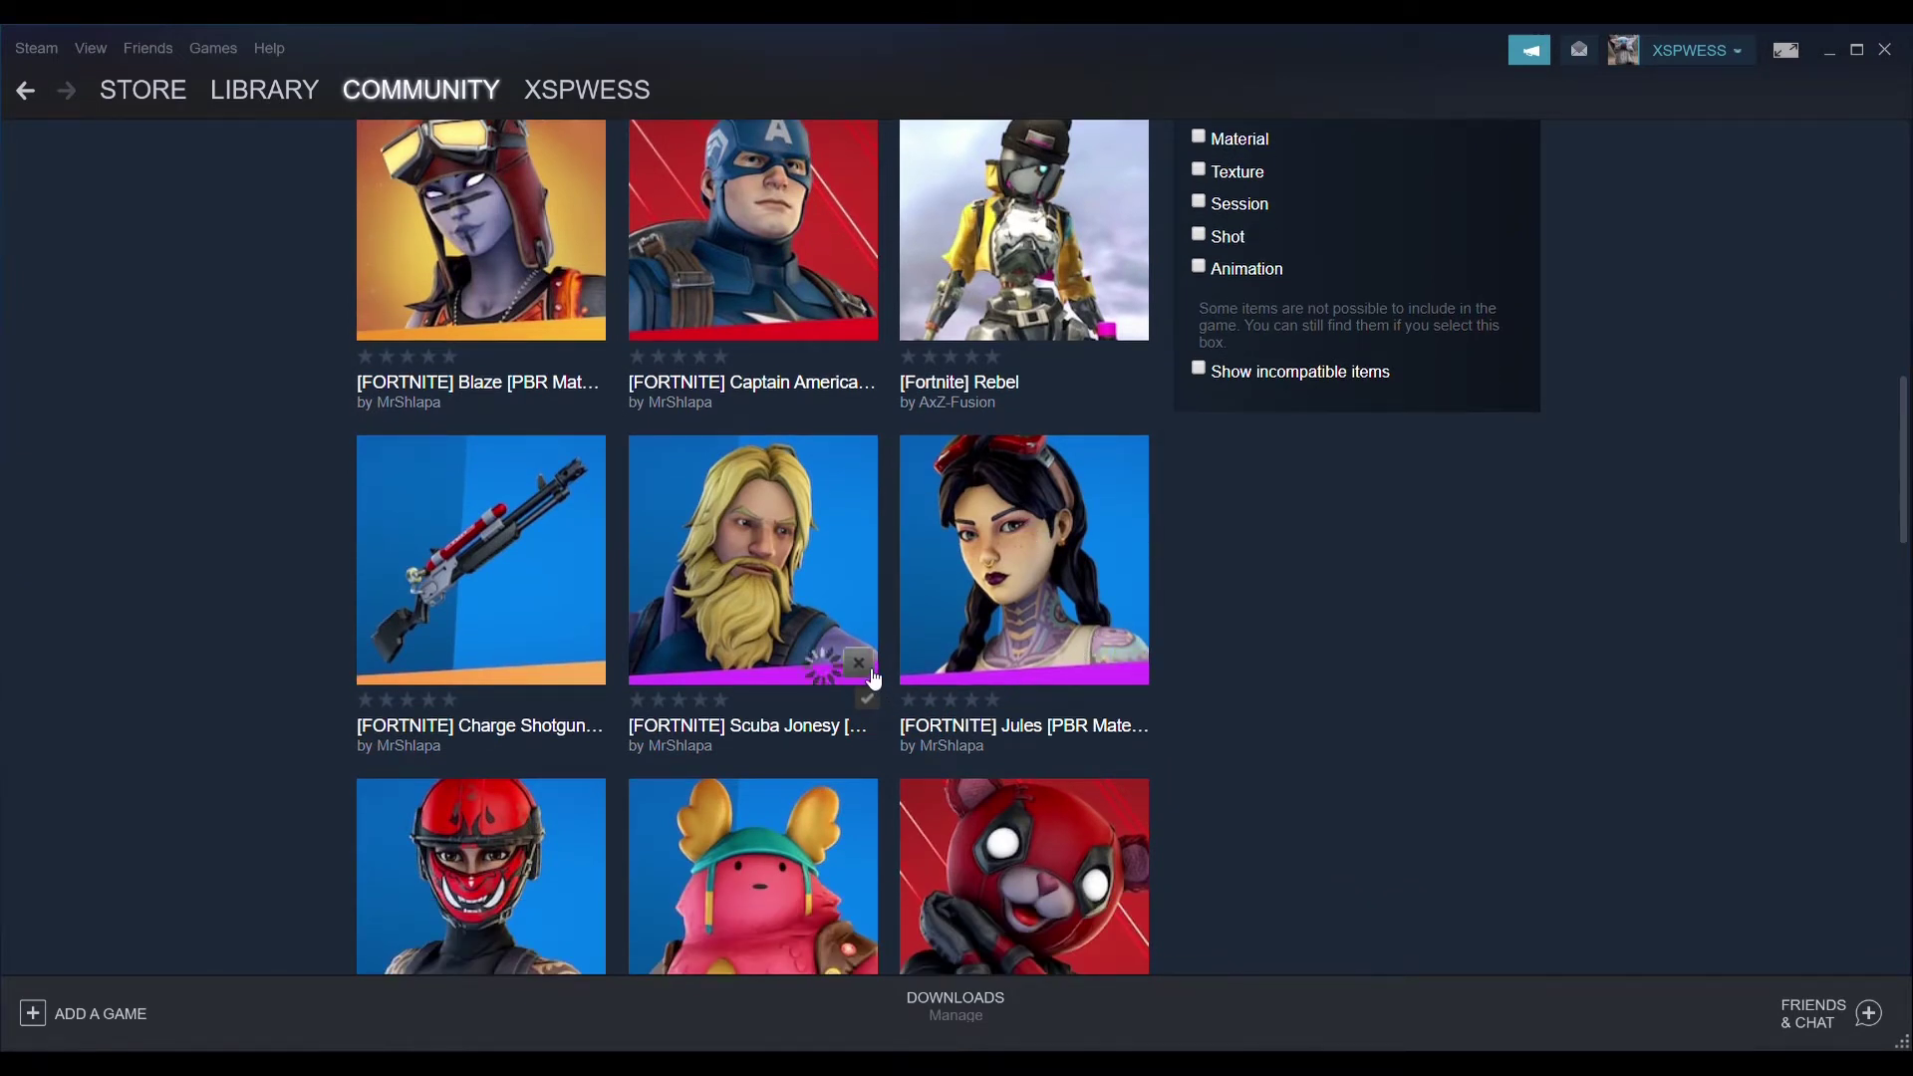
mouse_move(1136, 662)
left_click(1130, 662)
scroll(1146, 665, "down", 5)
scroll(1144, 666, "down", 3)
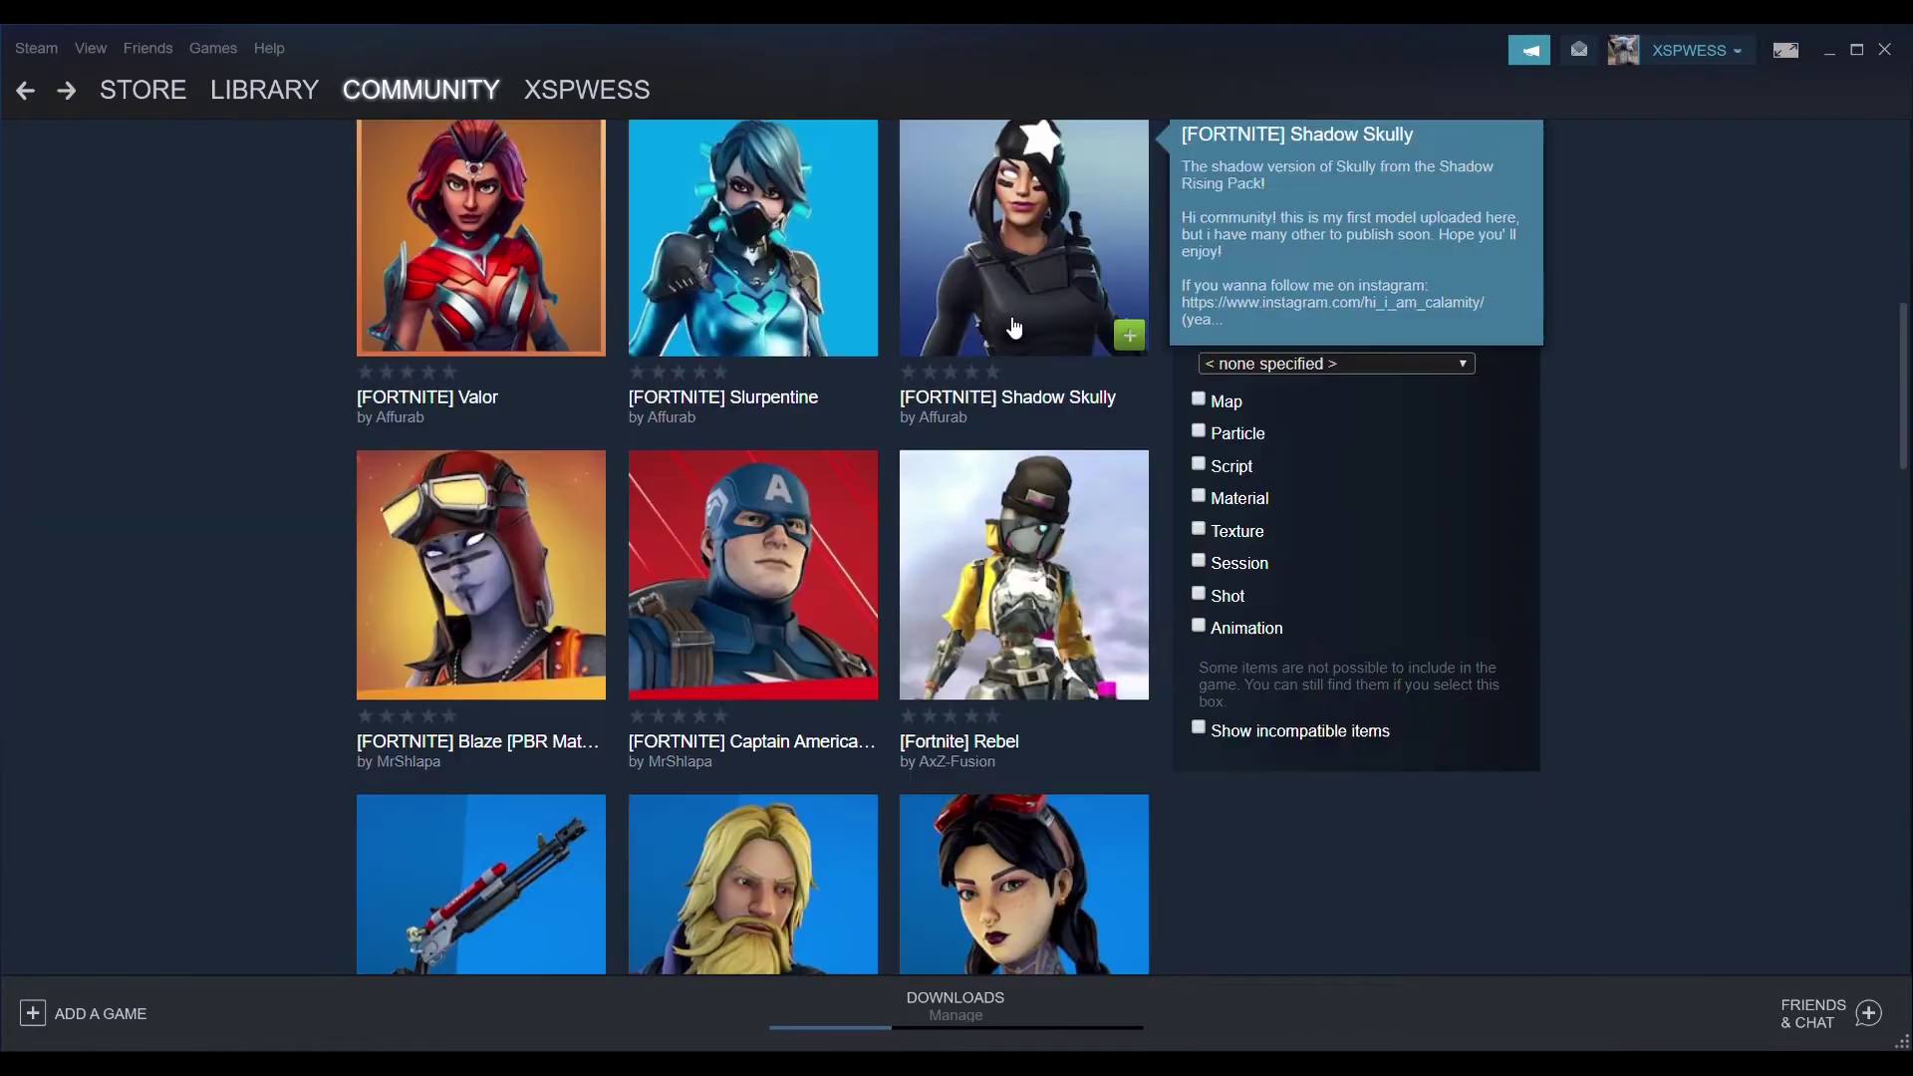
scroll(1009, 324, "up", 9)
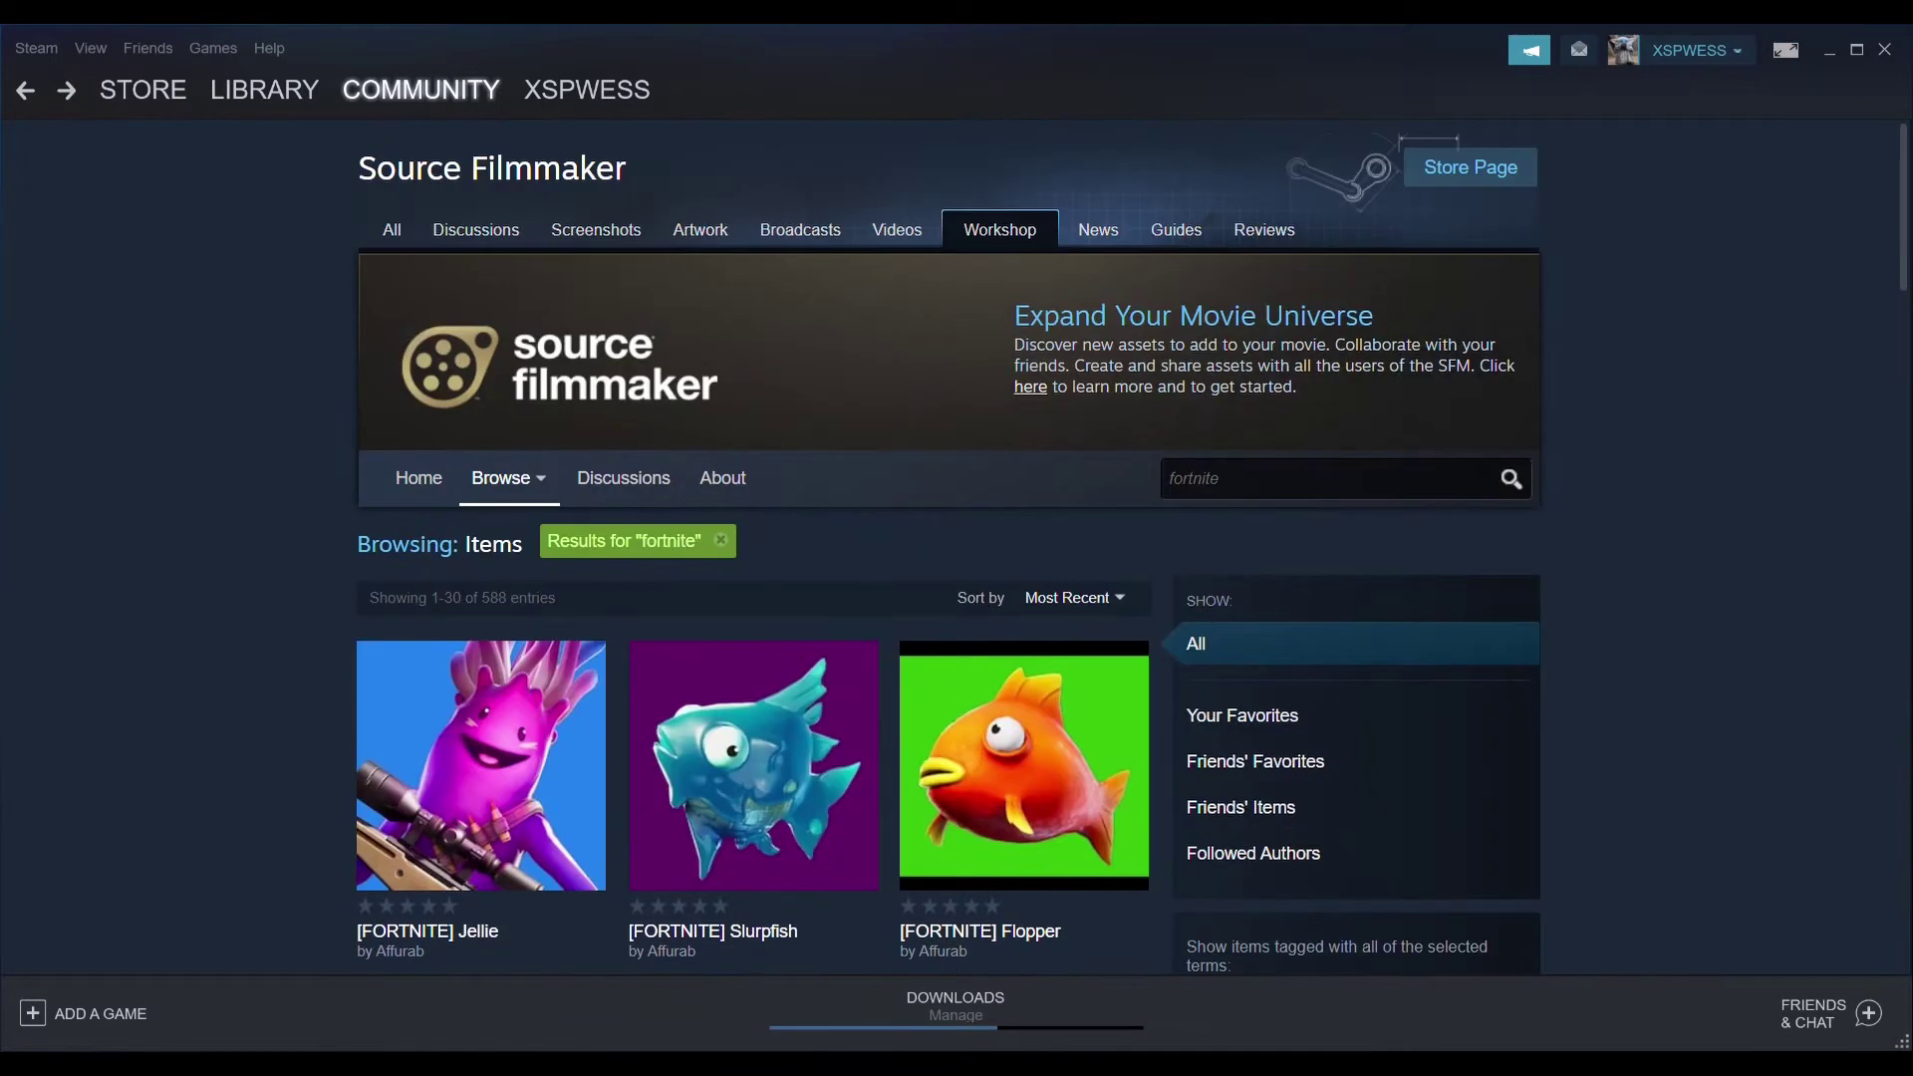
Step: Search the Workshop for 'green panel' and view the already subscribed Greenscreen Panels item
left_click_drag(1236, 480, 1008, 505)
type("green panel")
key("Return")
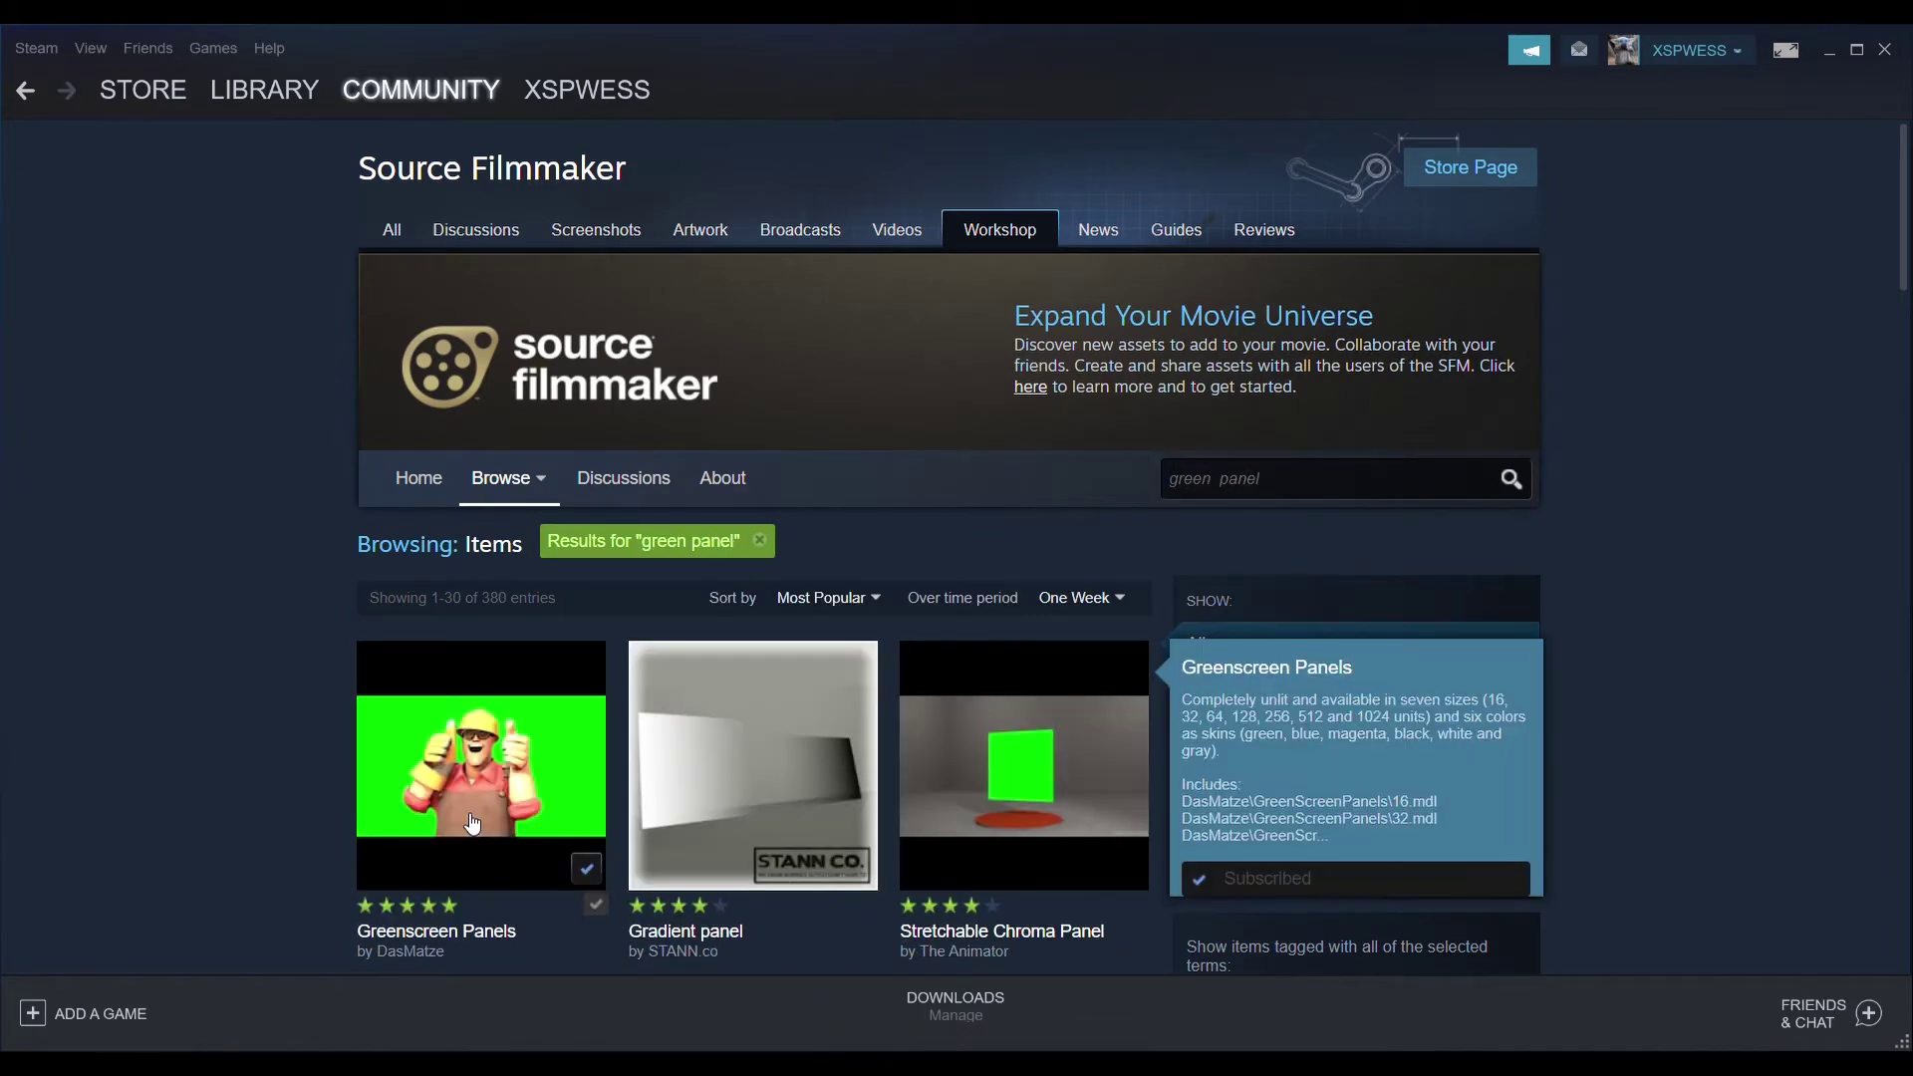
left_click(472, 823)
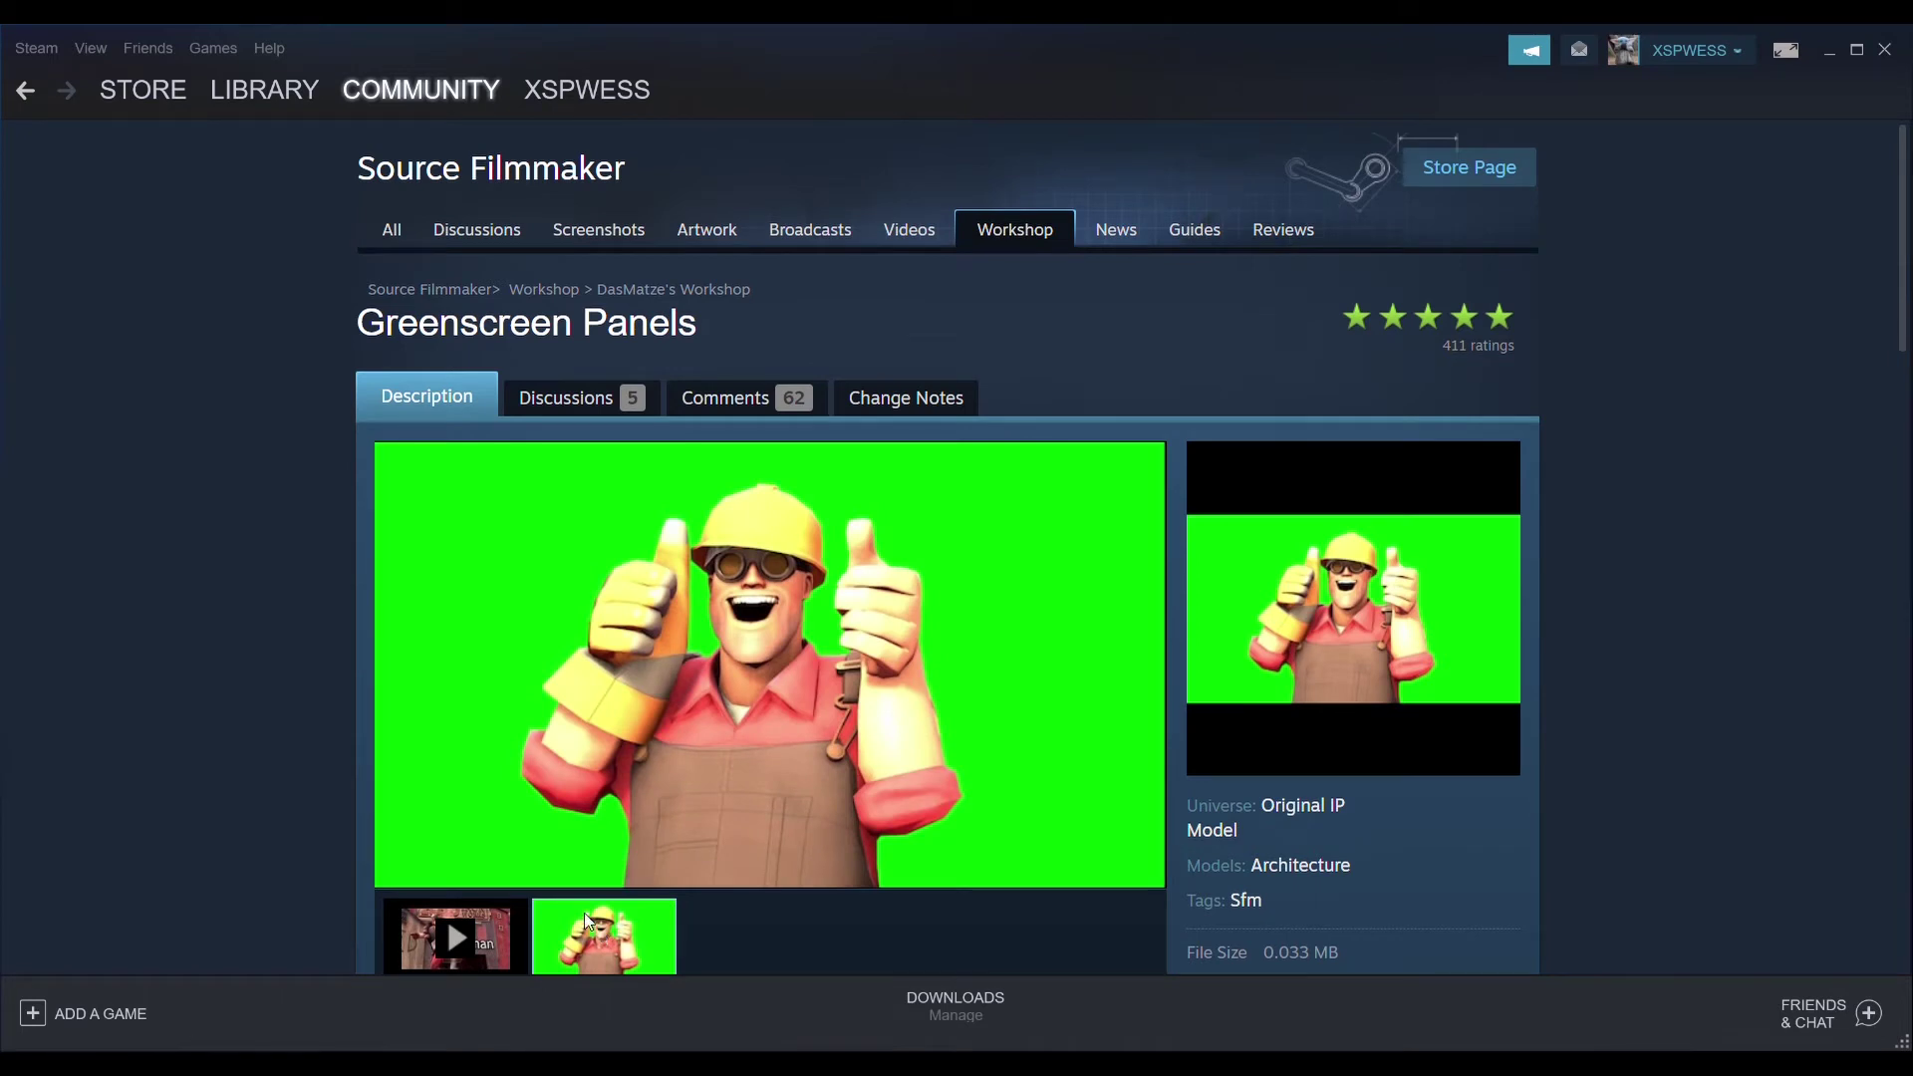
left_click(22, 92)
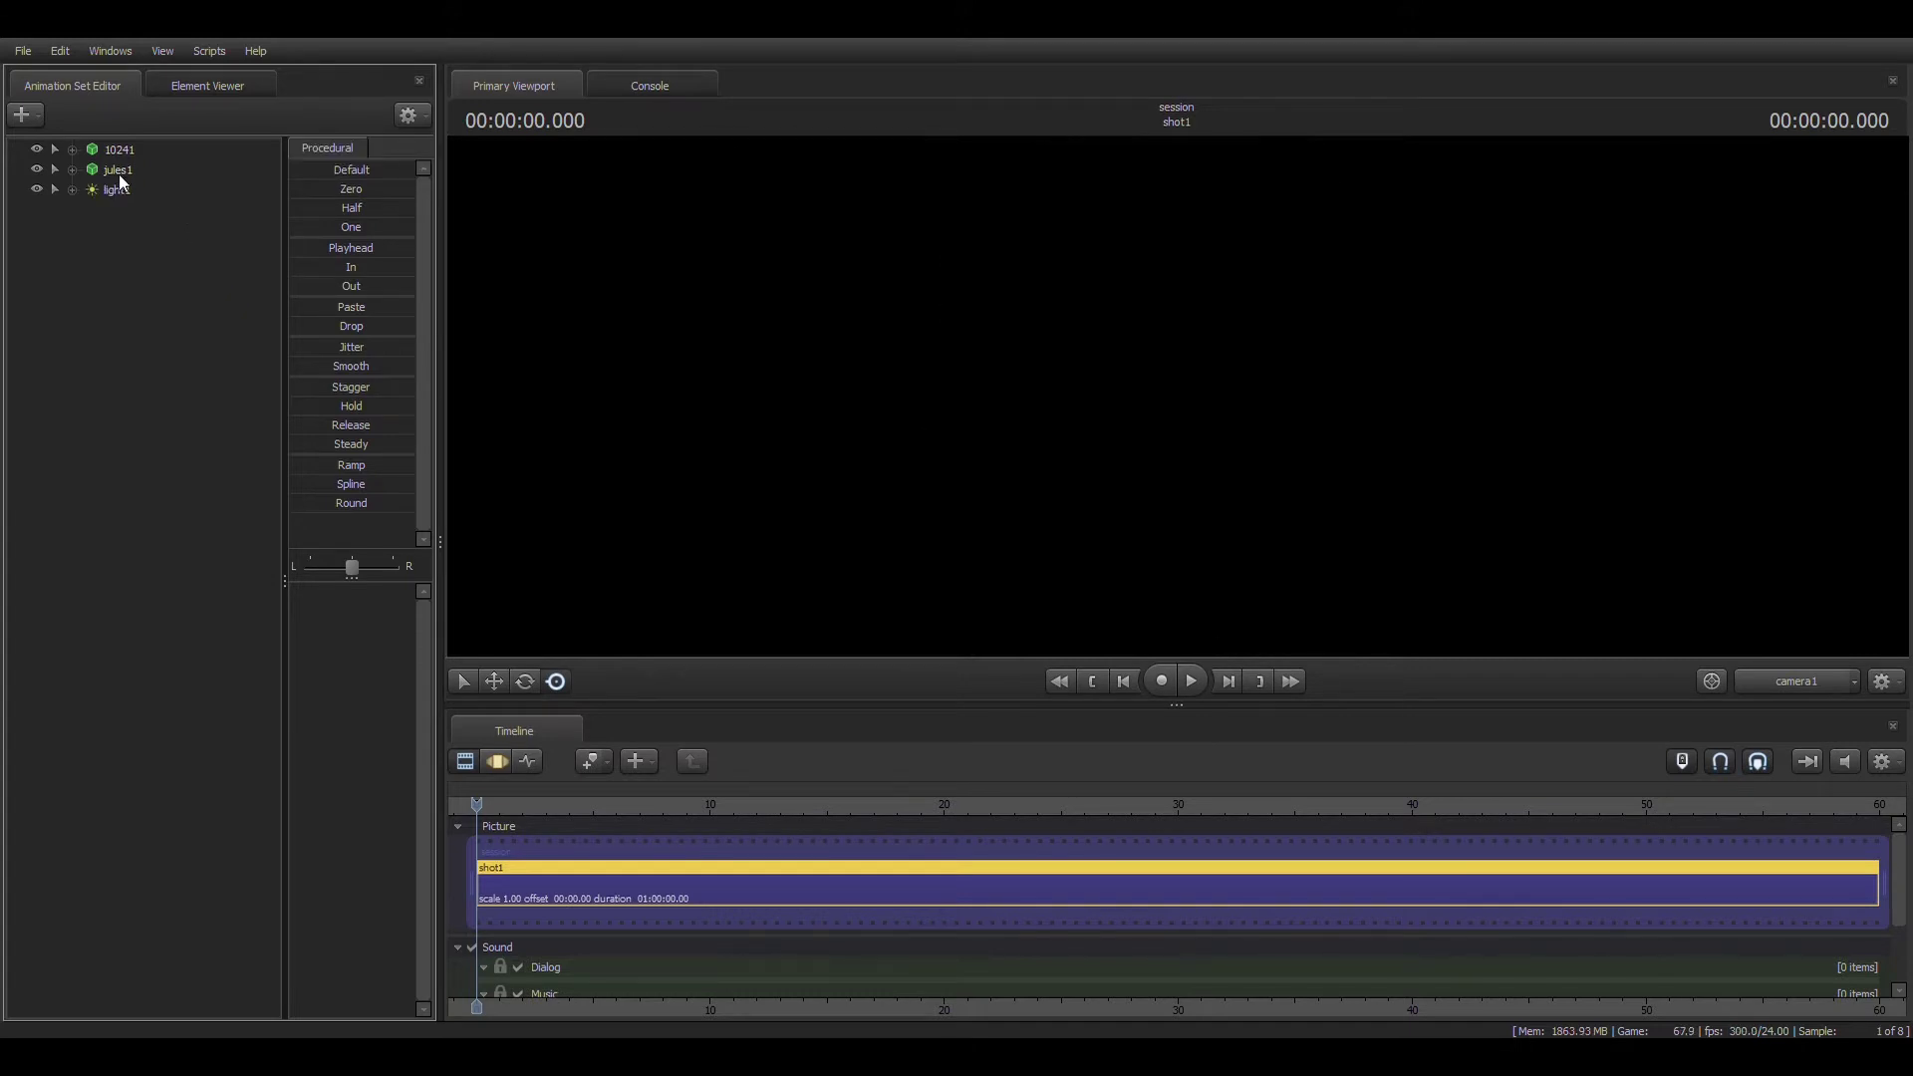
Step: Rotate the 10241 green panel upright in the Motion Editor
left_click(132, 151)
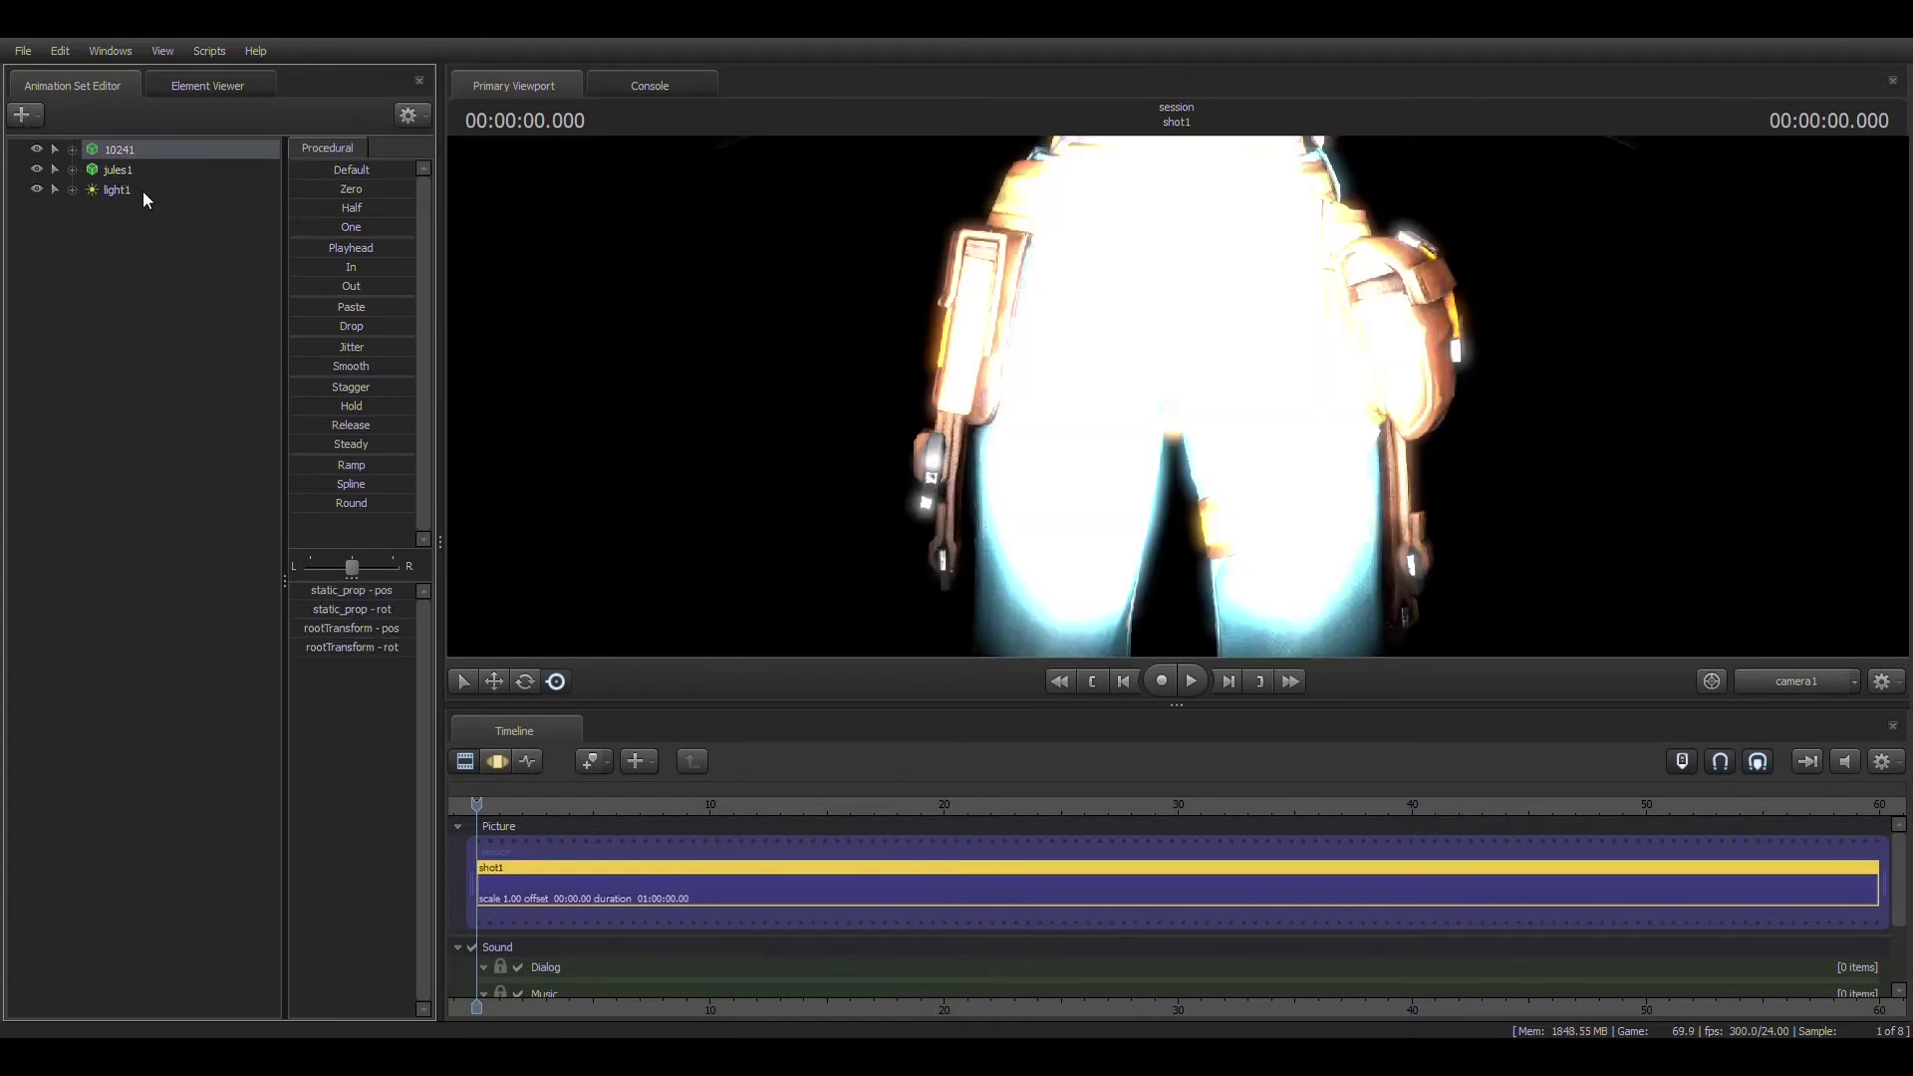
left_click(498, 762)
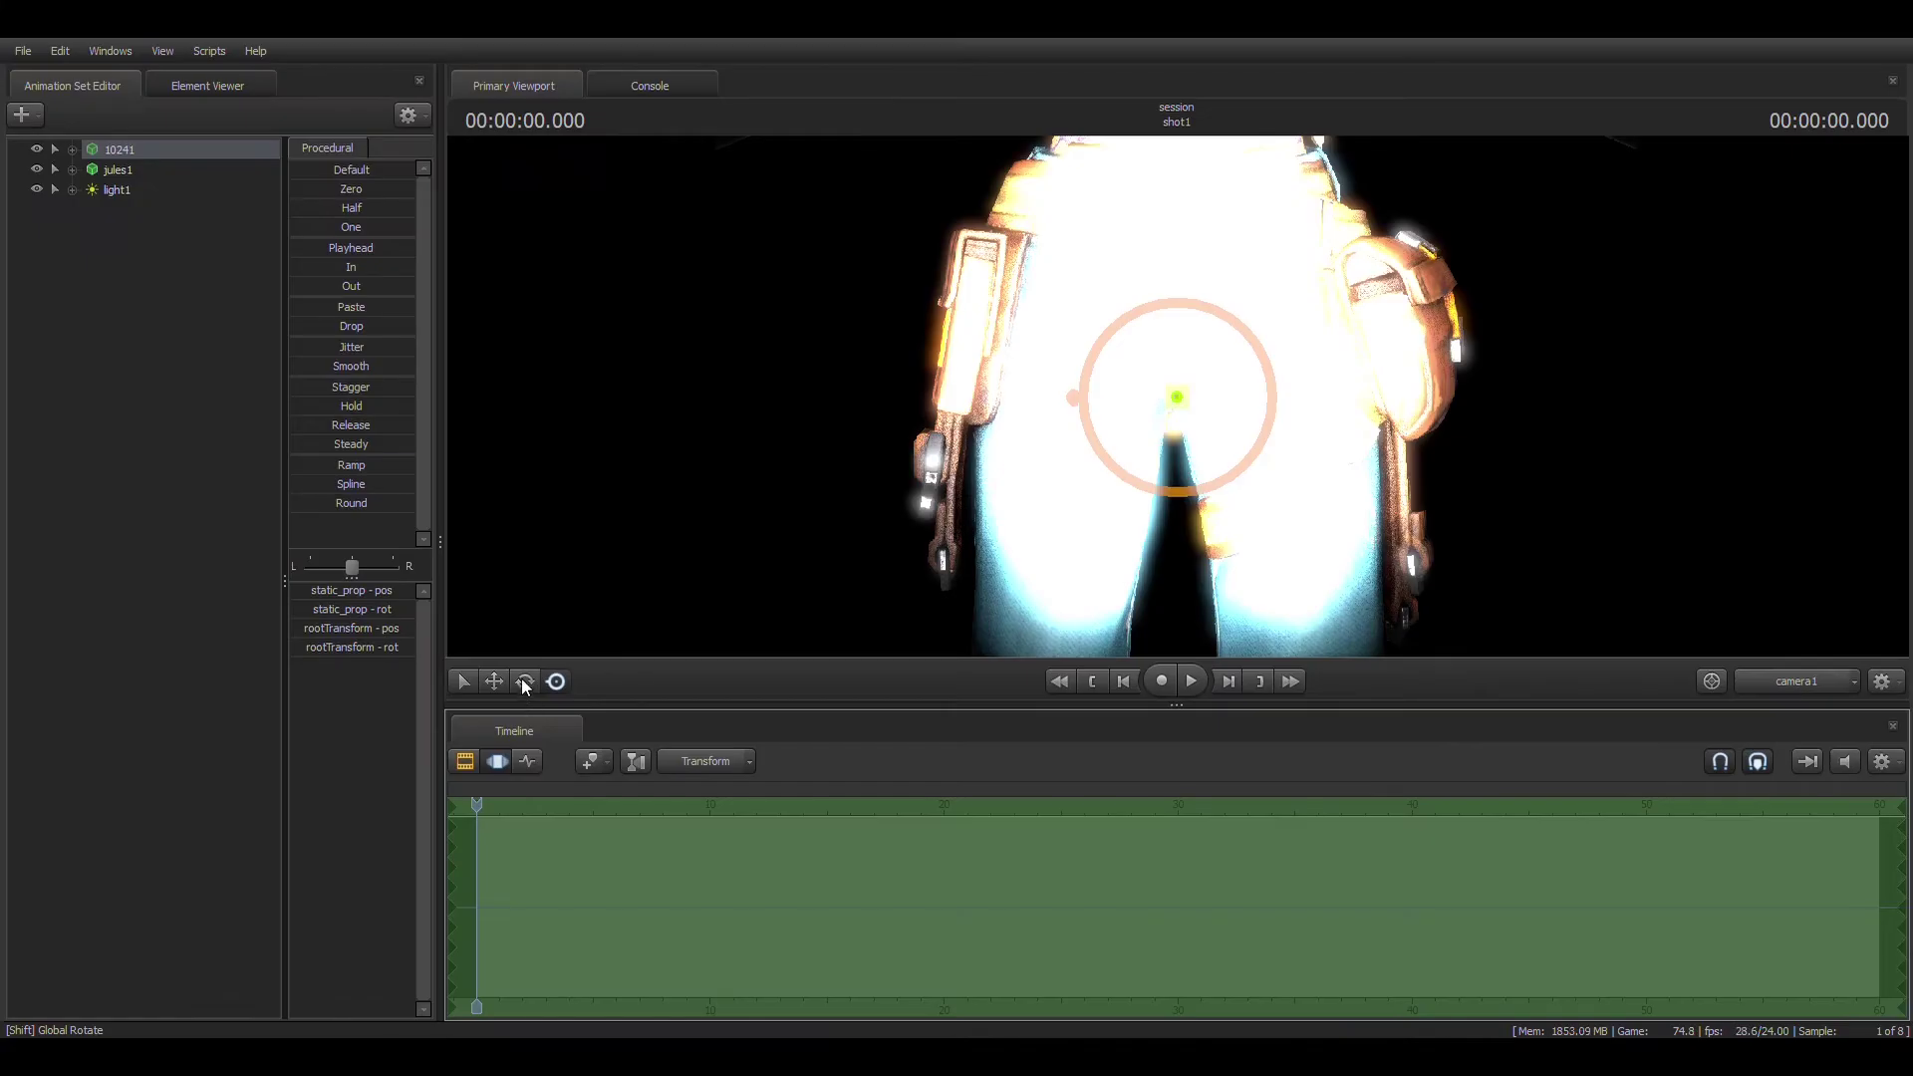
left_click(525, 682)
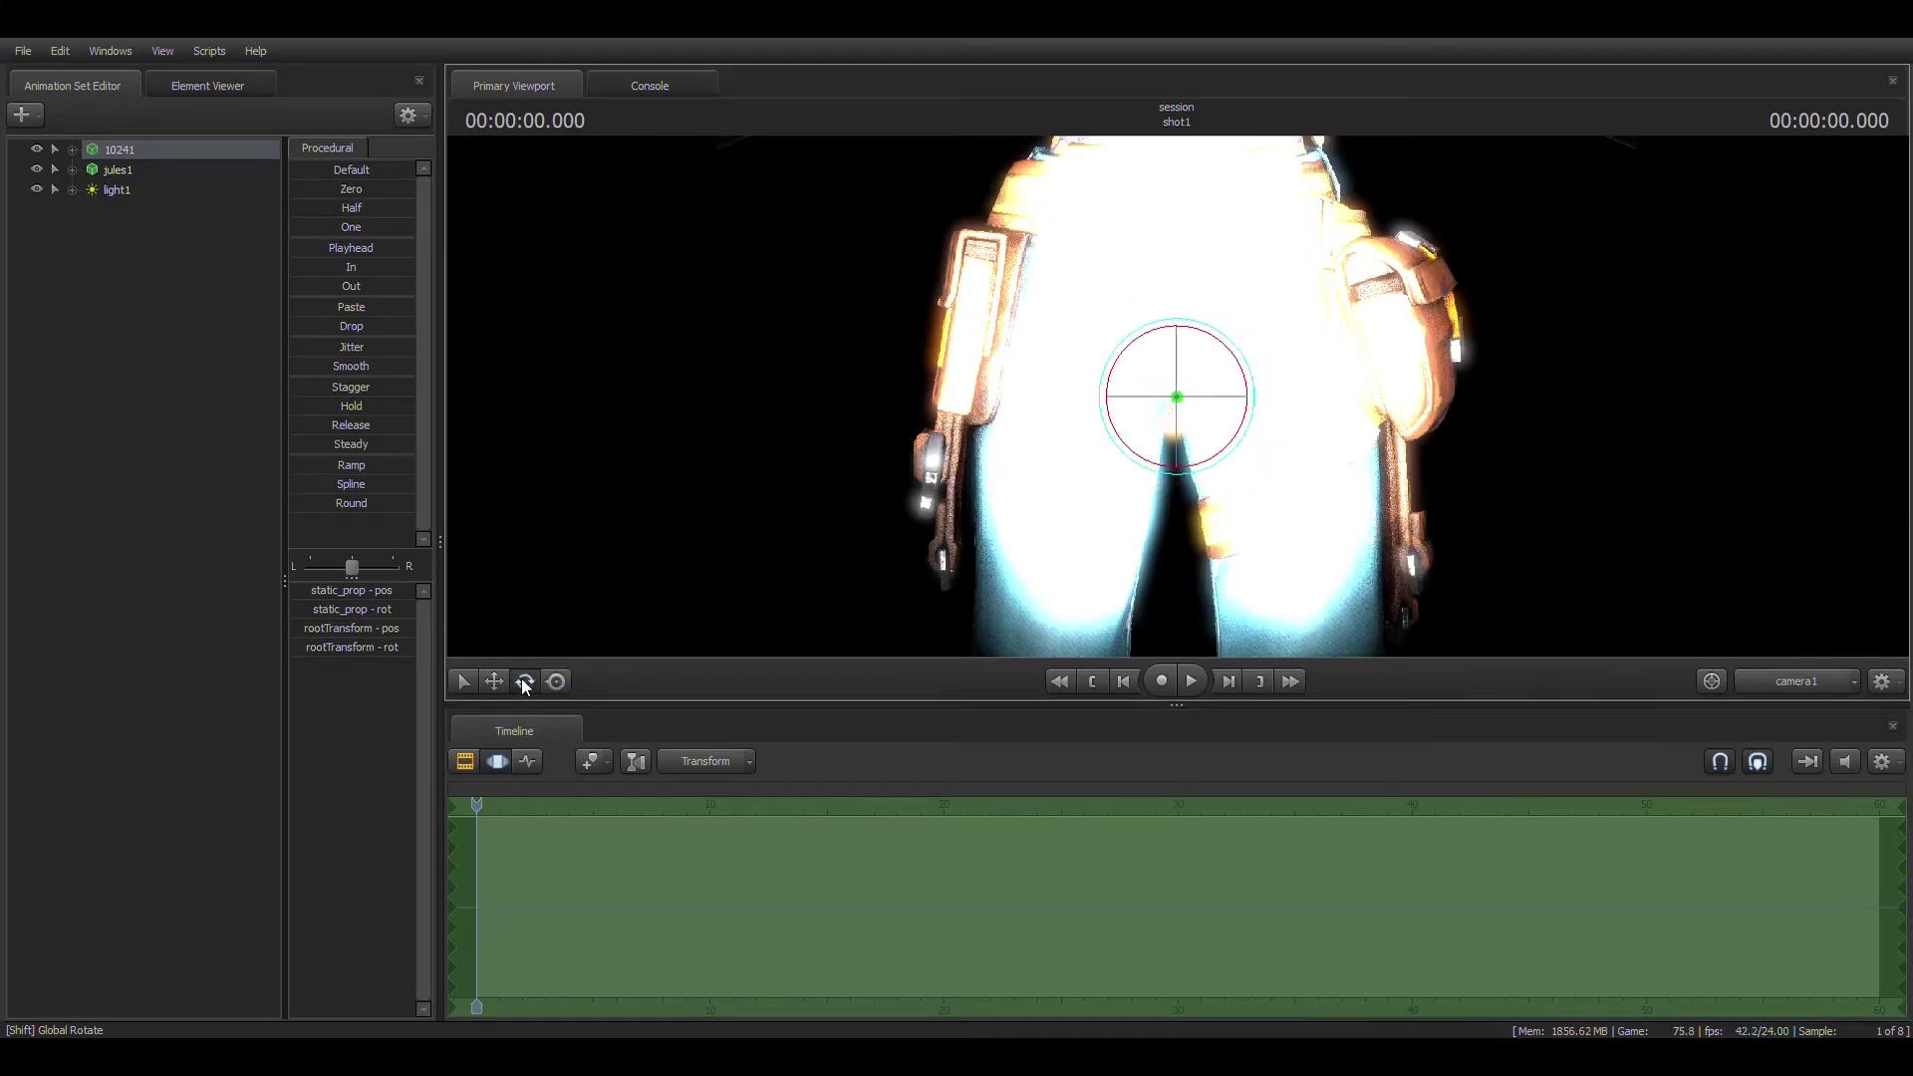
left_click_drag(1174, 333, 1182, 425)
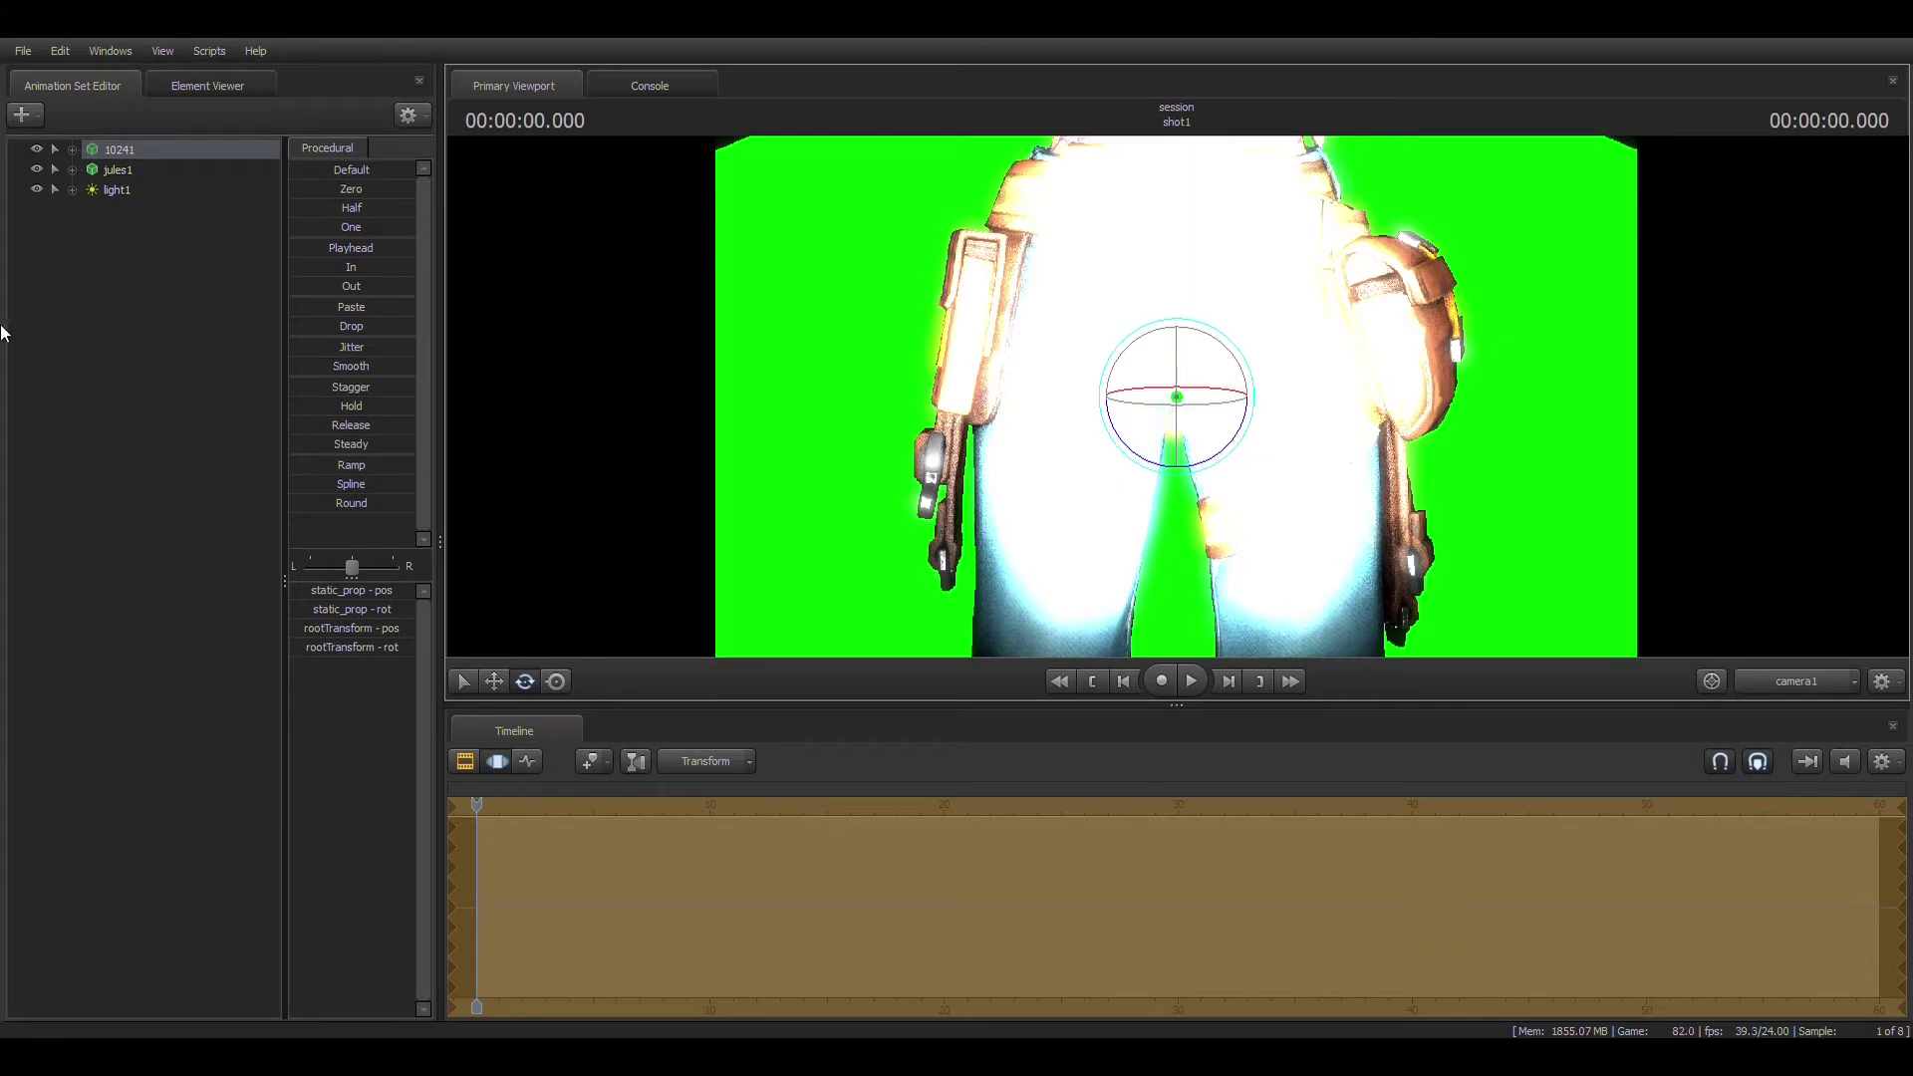
Step: Select jules1 and pull the camera back to see the character
left_click(136, 190)
left_click(130, 169)
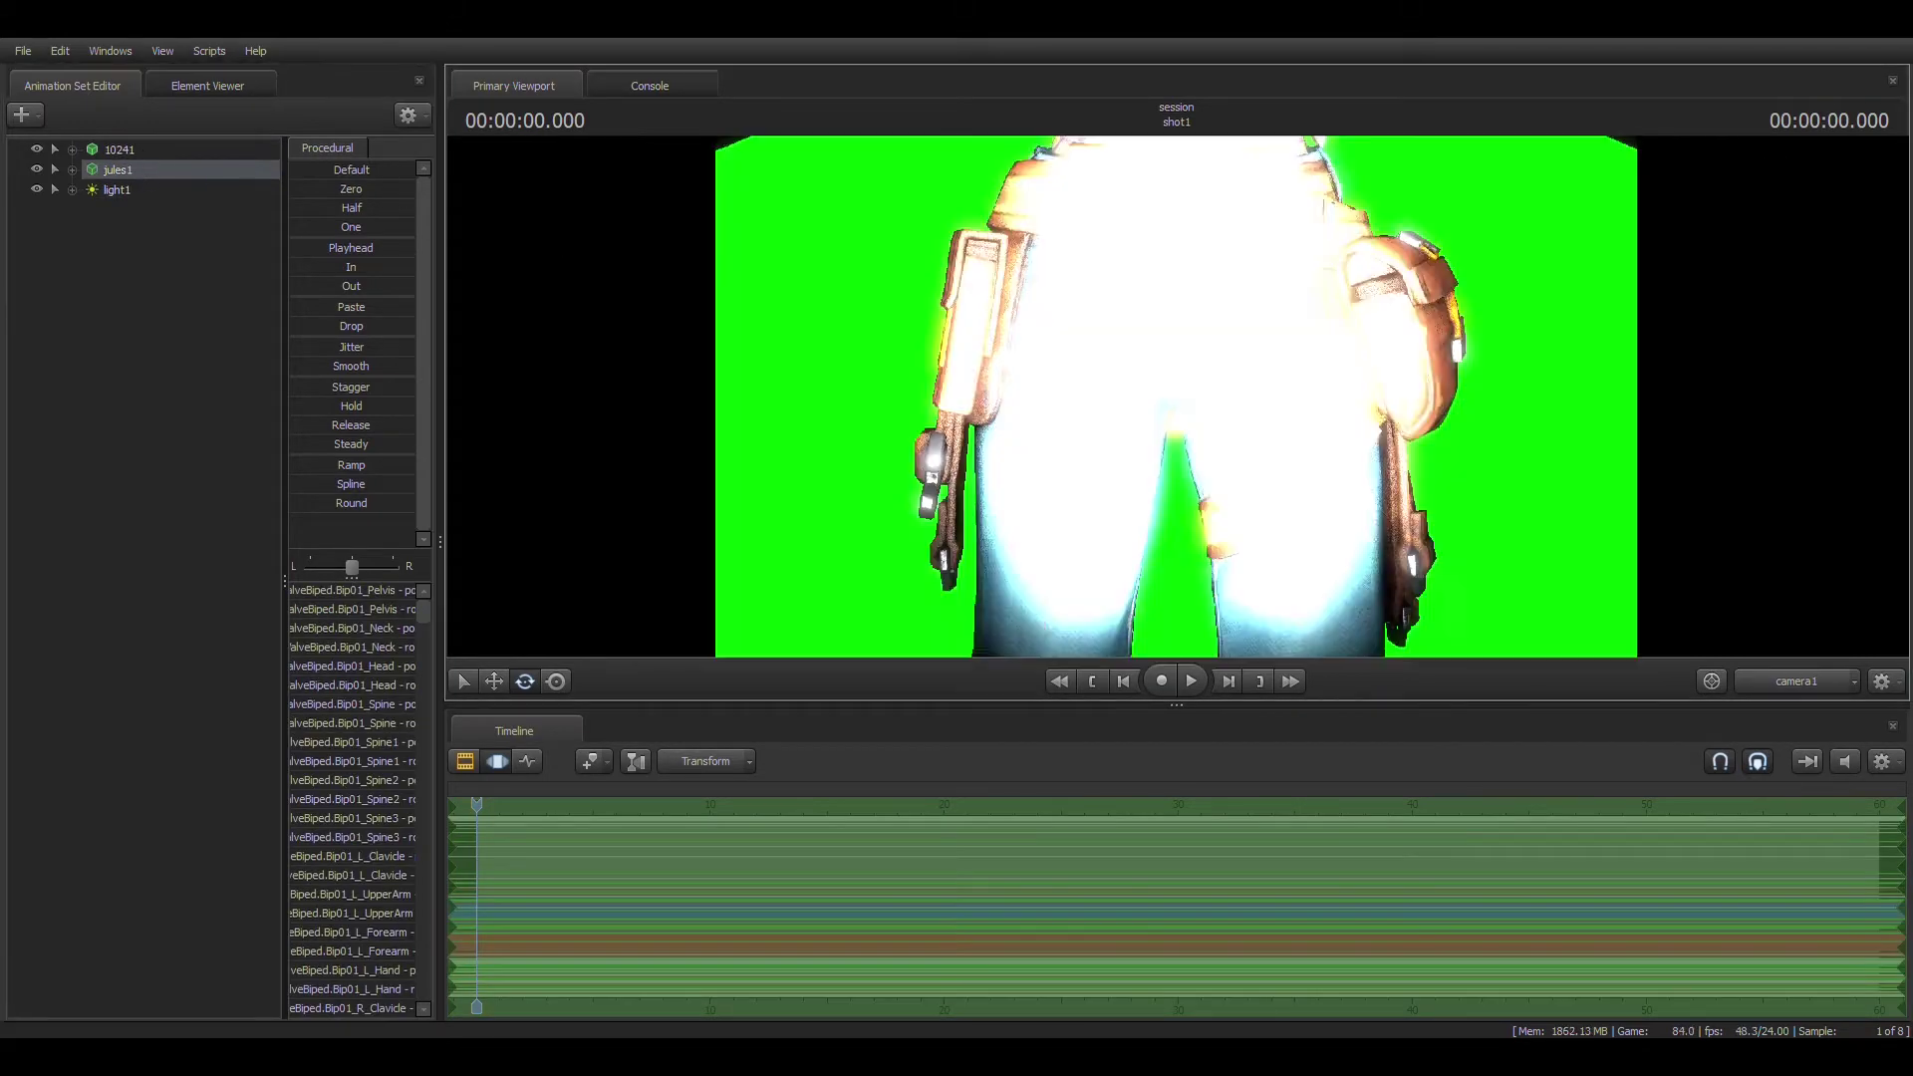
left_click_drag(1182, 411, 1187, 415)
key("s")
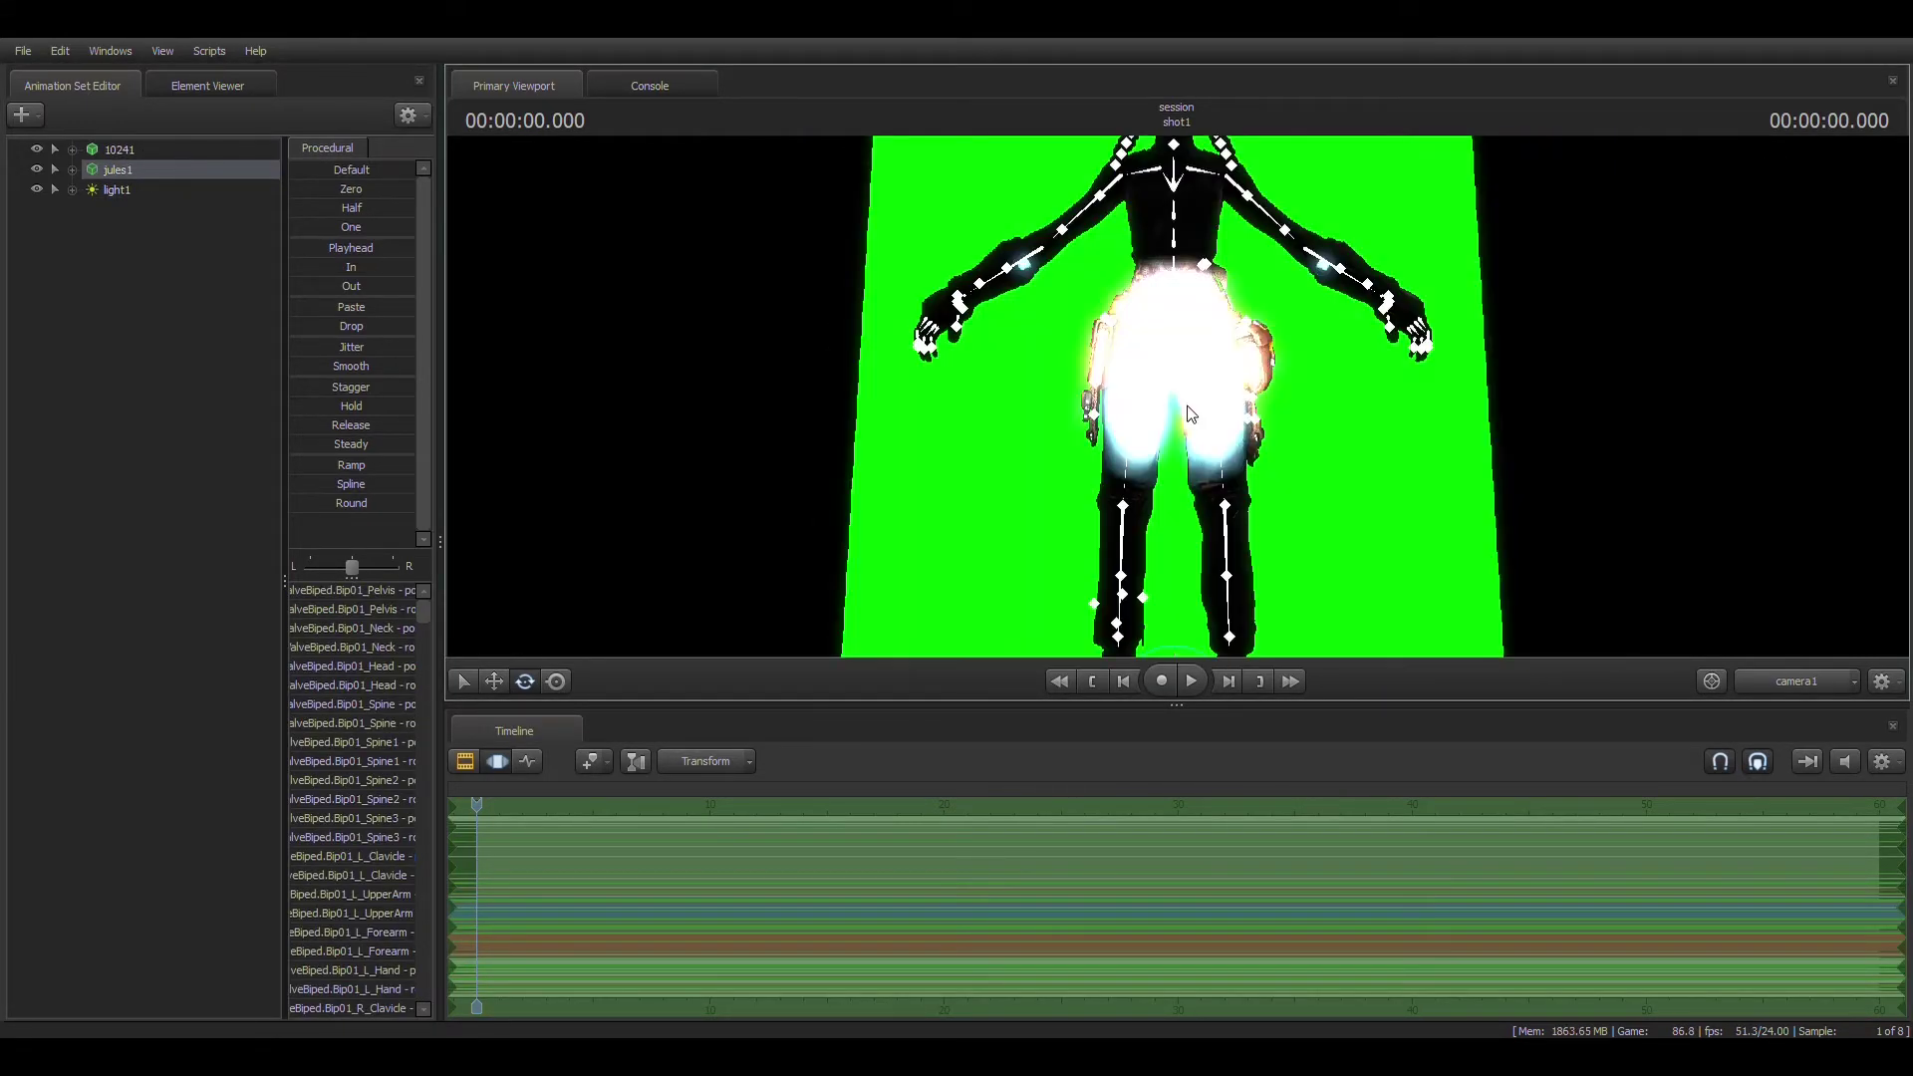
Step: Move jules1 back and left onto the panel, framing her from the waist up
left_click(492, 681)
left_click_drag(1206, 553, 1216, 648)
left_click_drag(1096, 483, 1126, 394)
key("w")
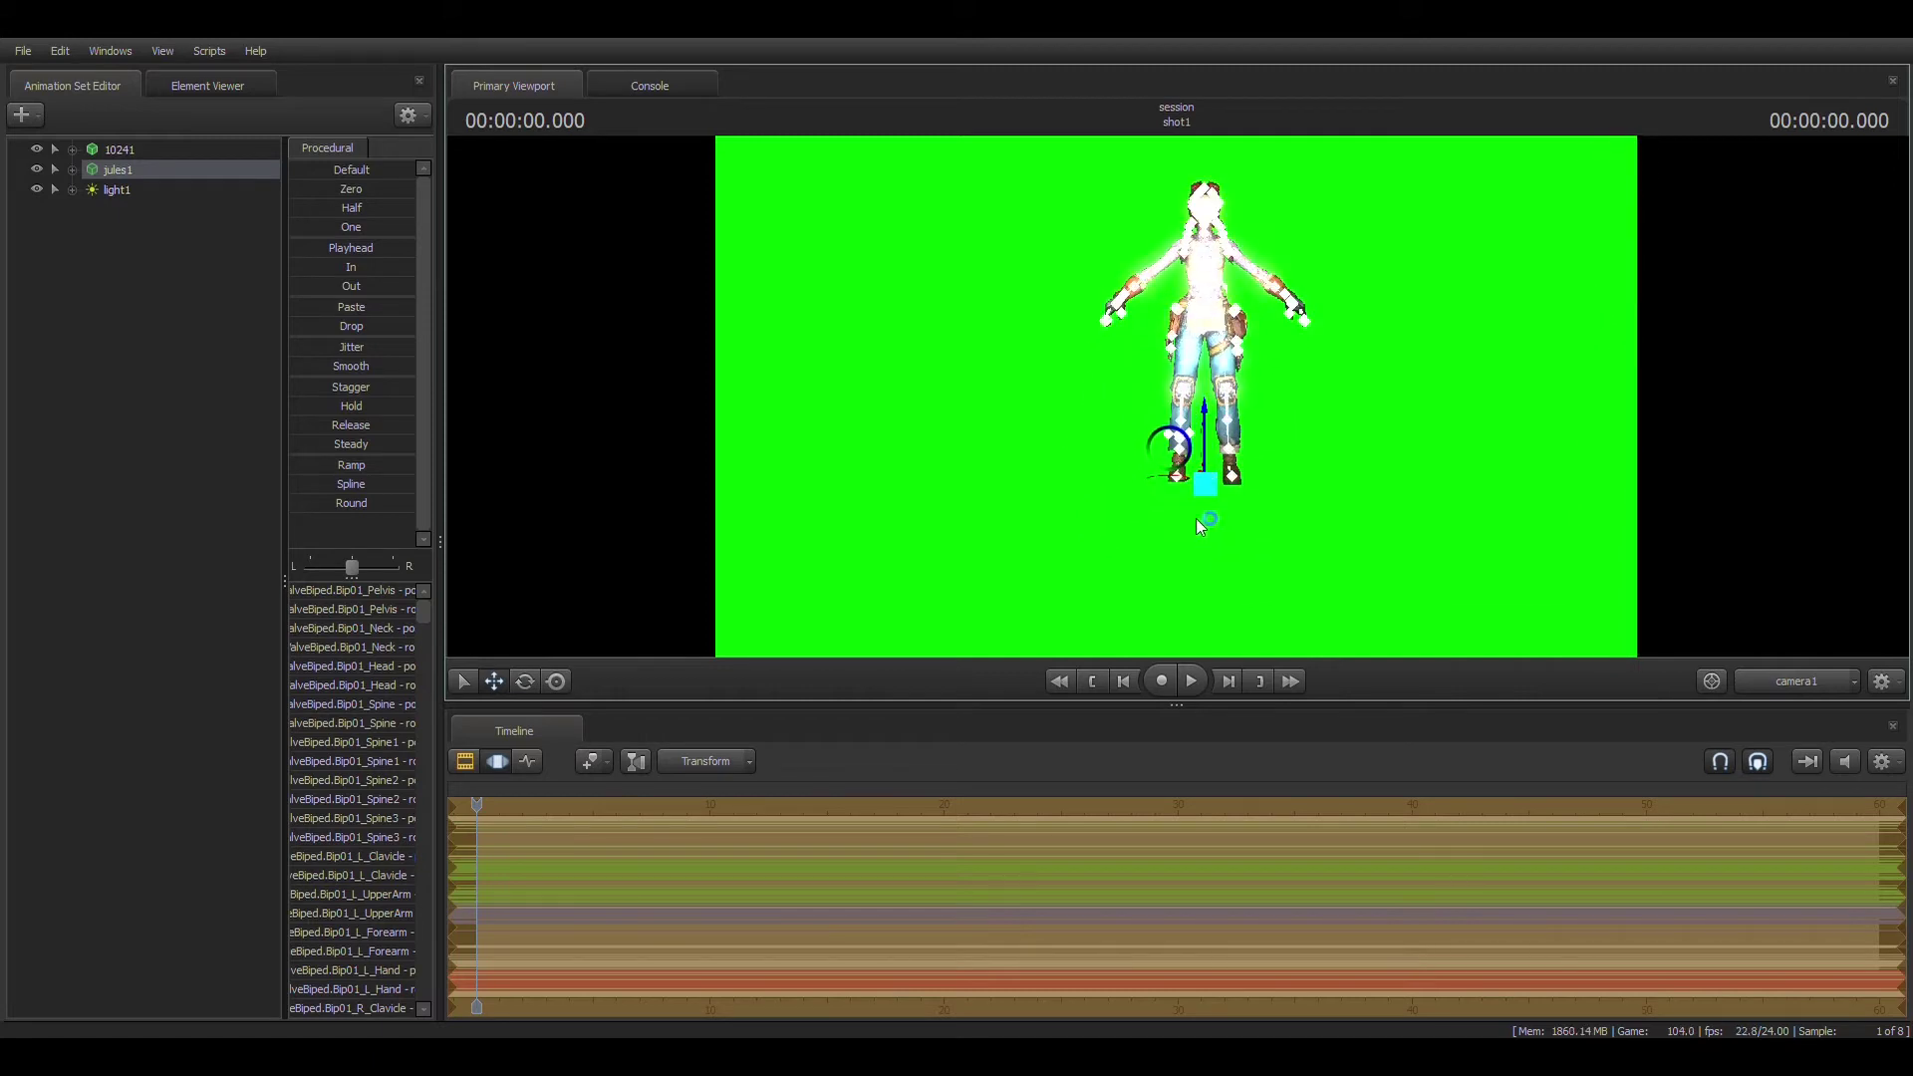
left_click_drag(1172, 482, 1106, 481)
left_click_drag(1076, 357, 1082, 329)
key("w")
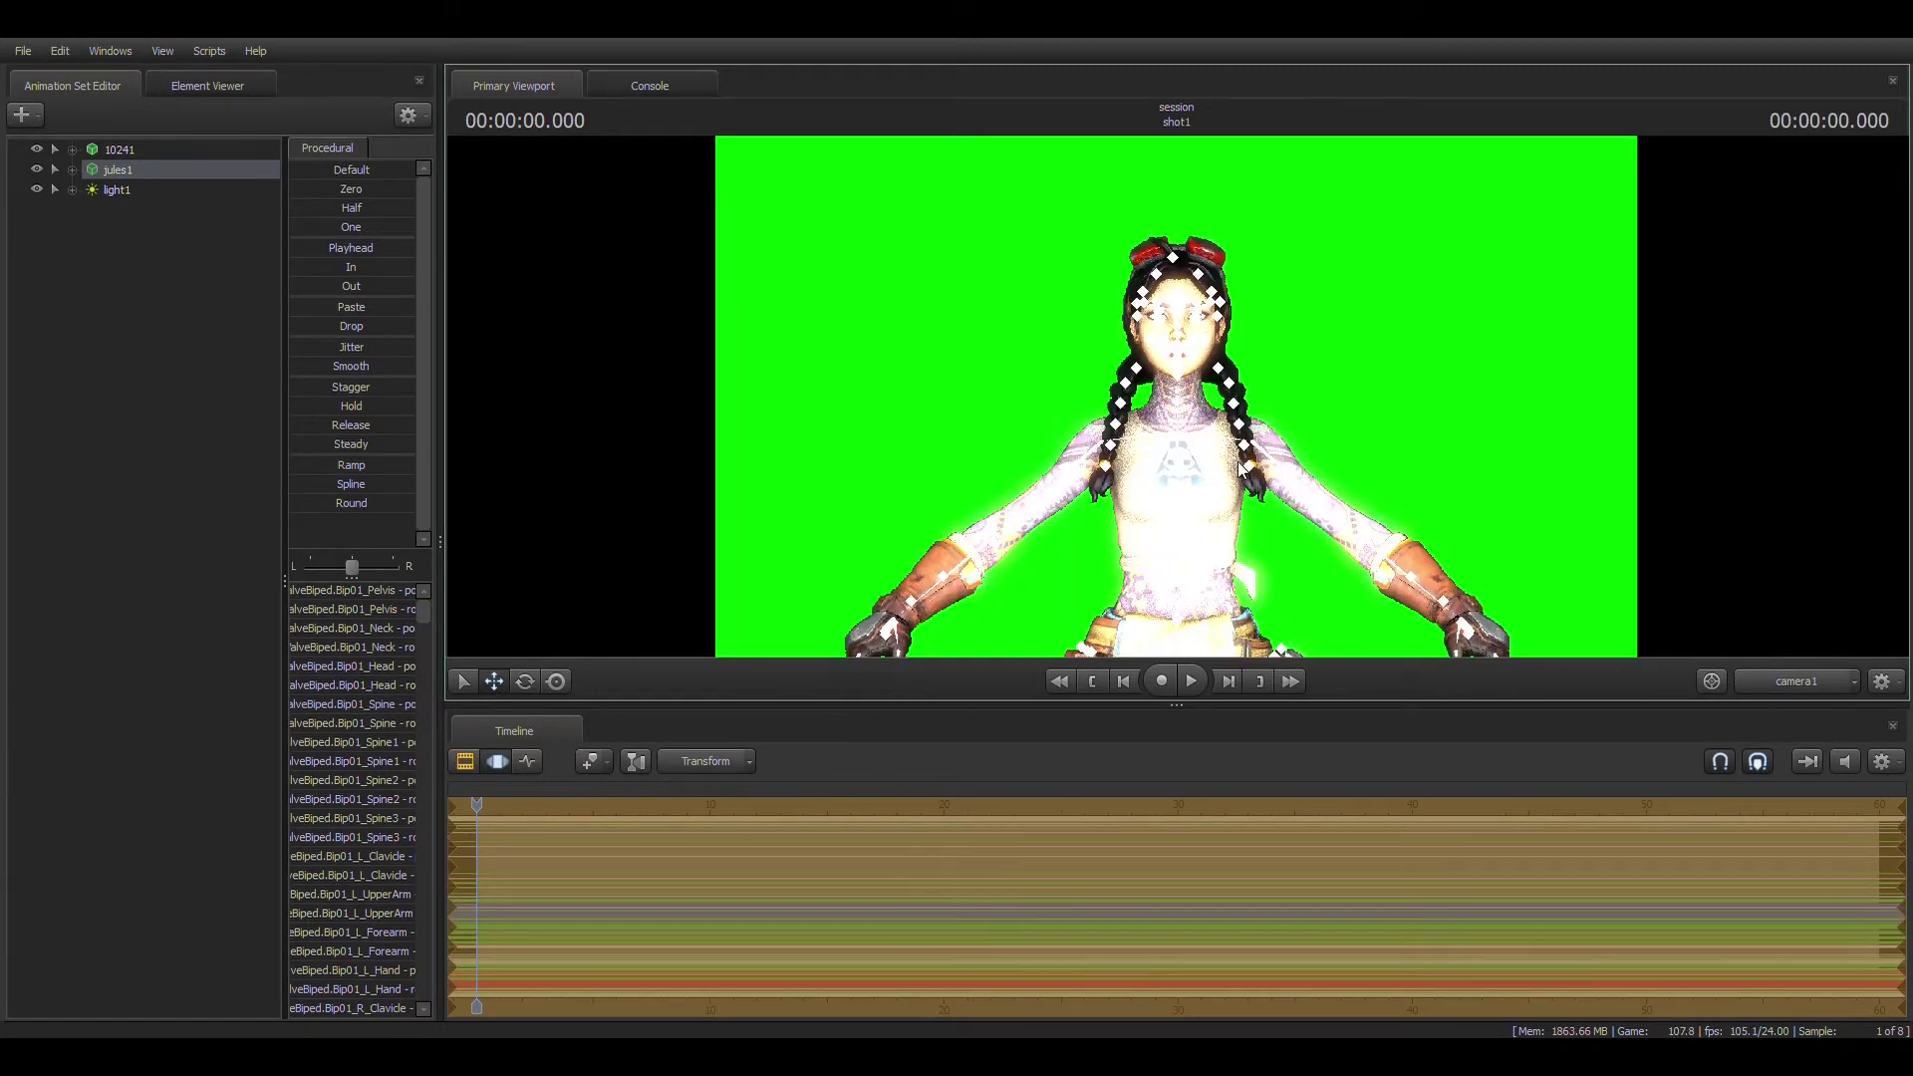
left_click(115, 189)
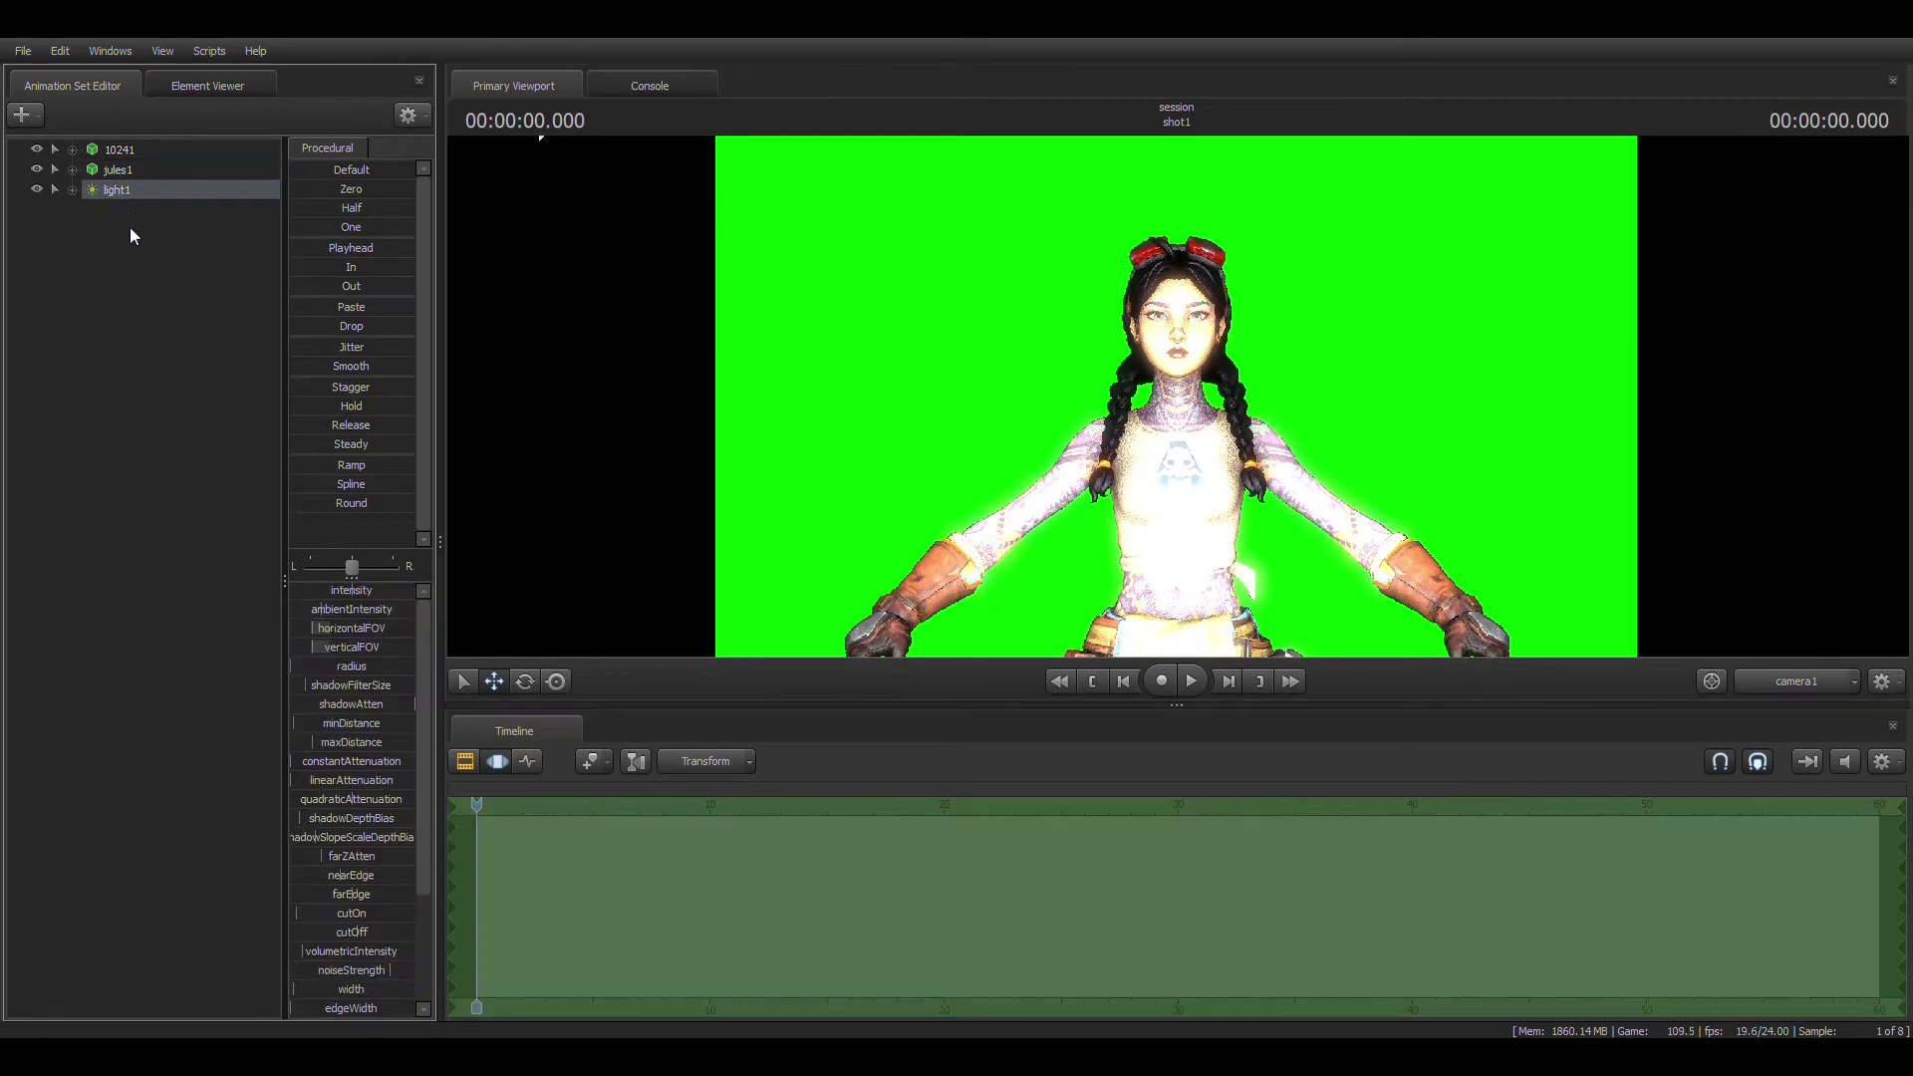
Step: Turn down light1's intensity slightly
left_click(351, 591)
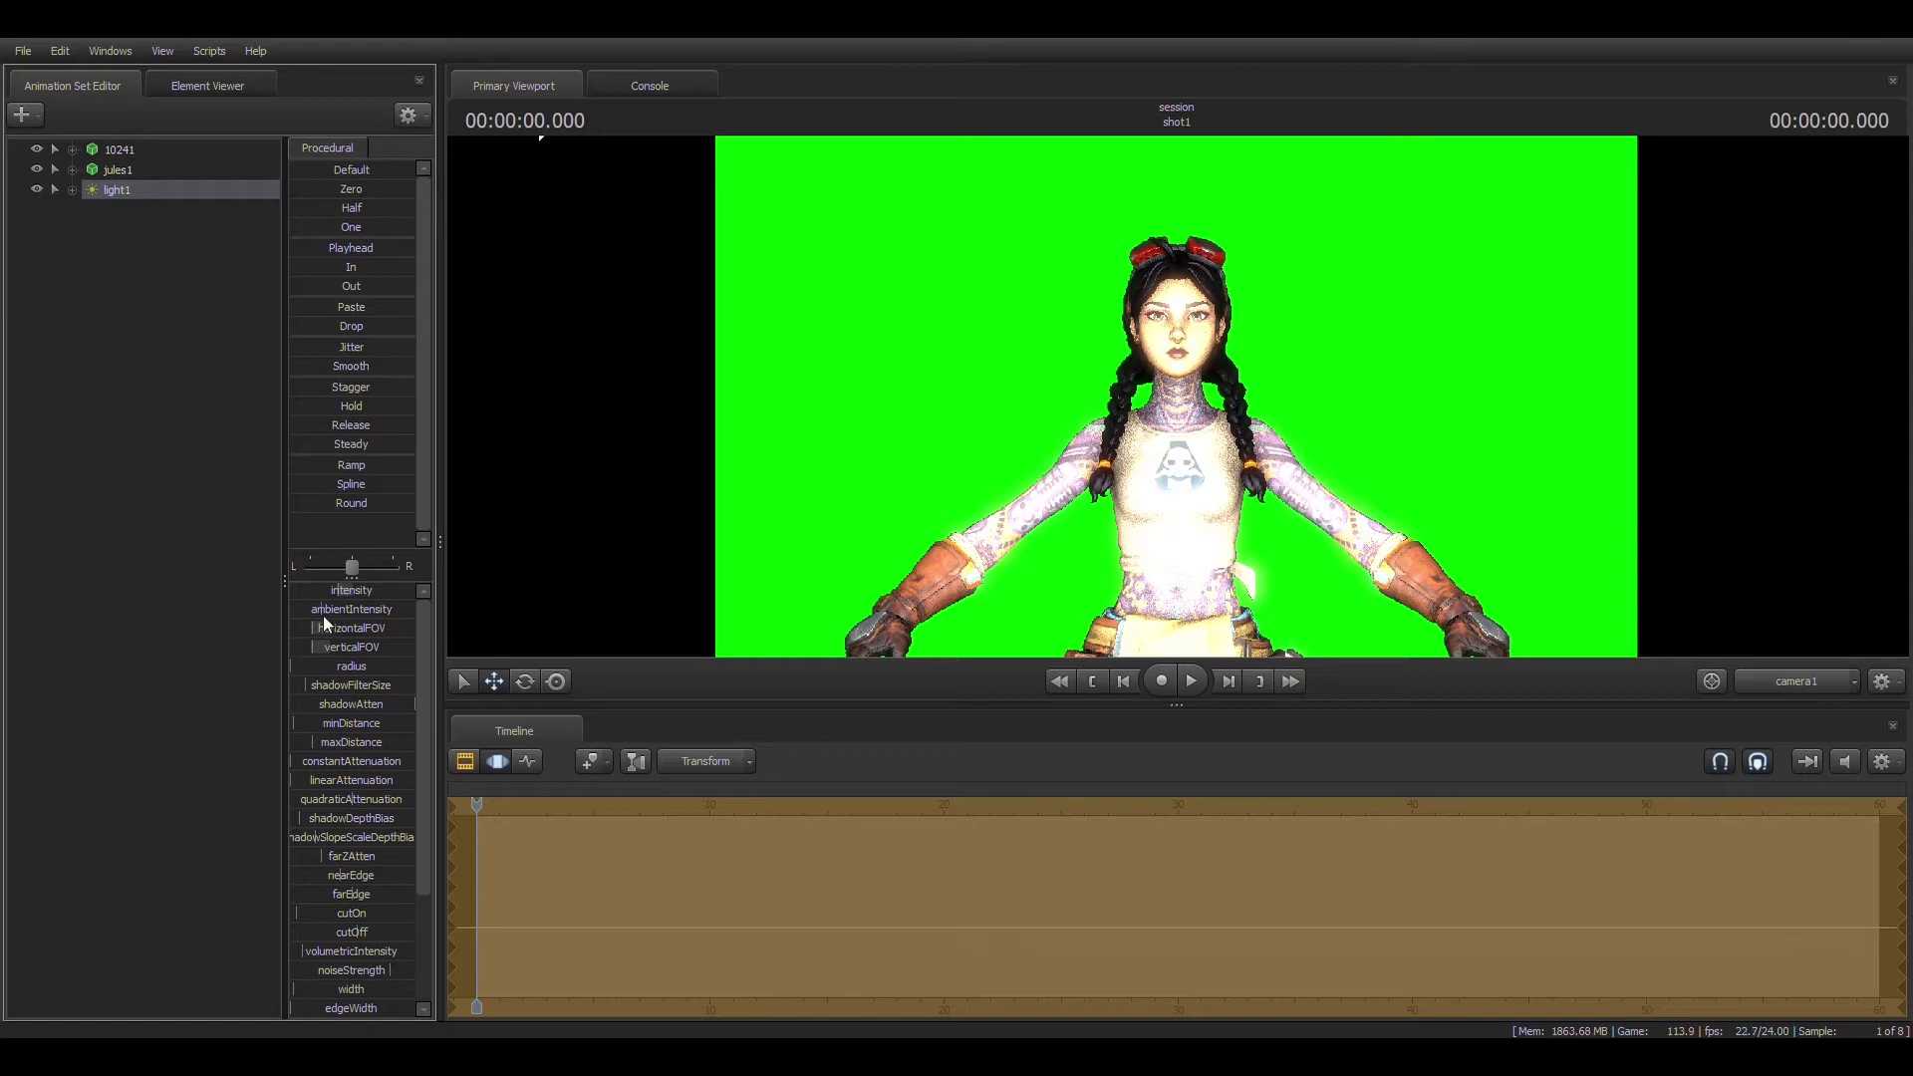
left_click_drag(335, 595, 331, 592)
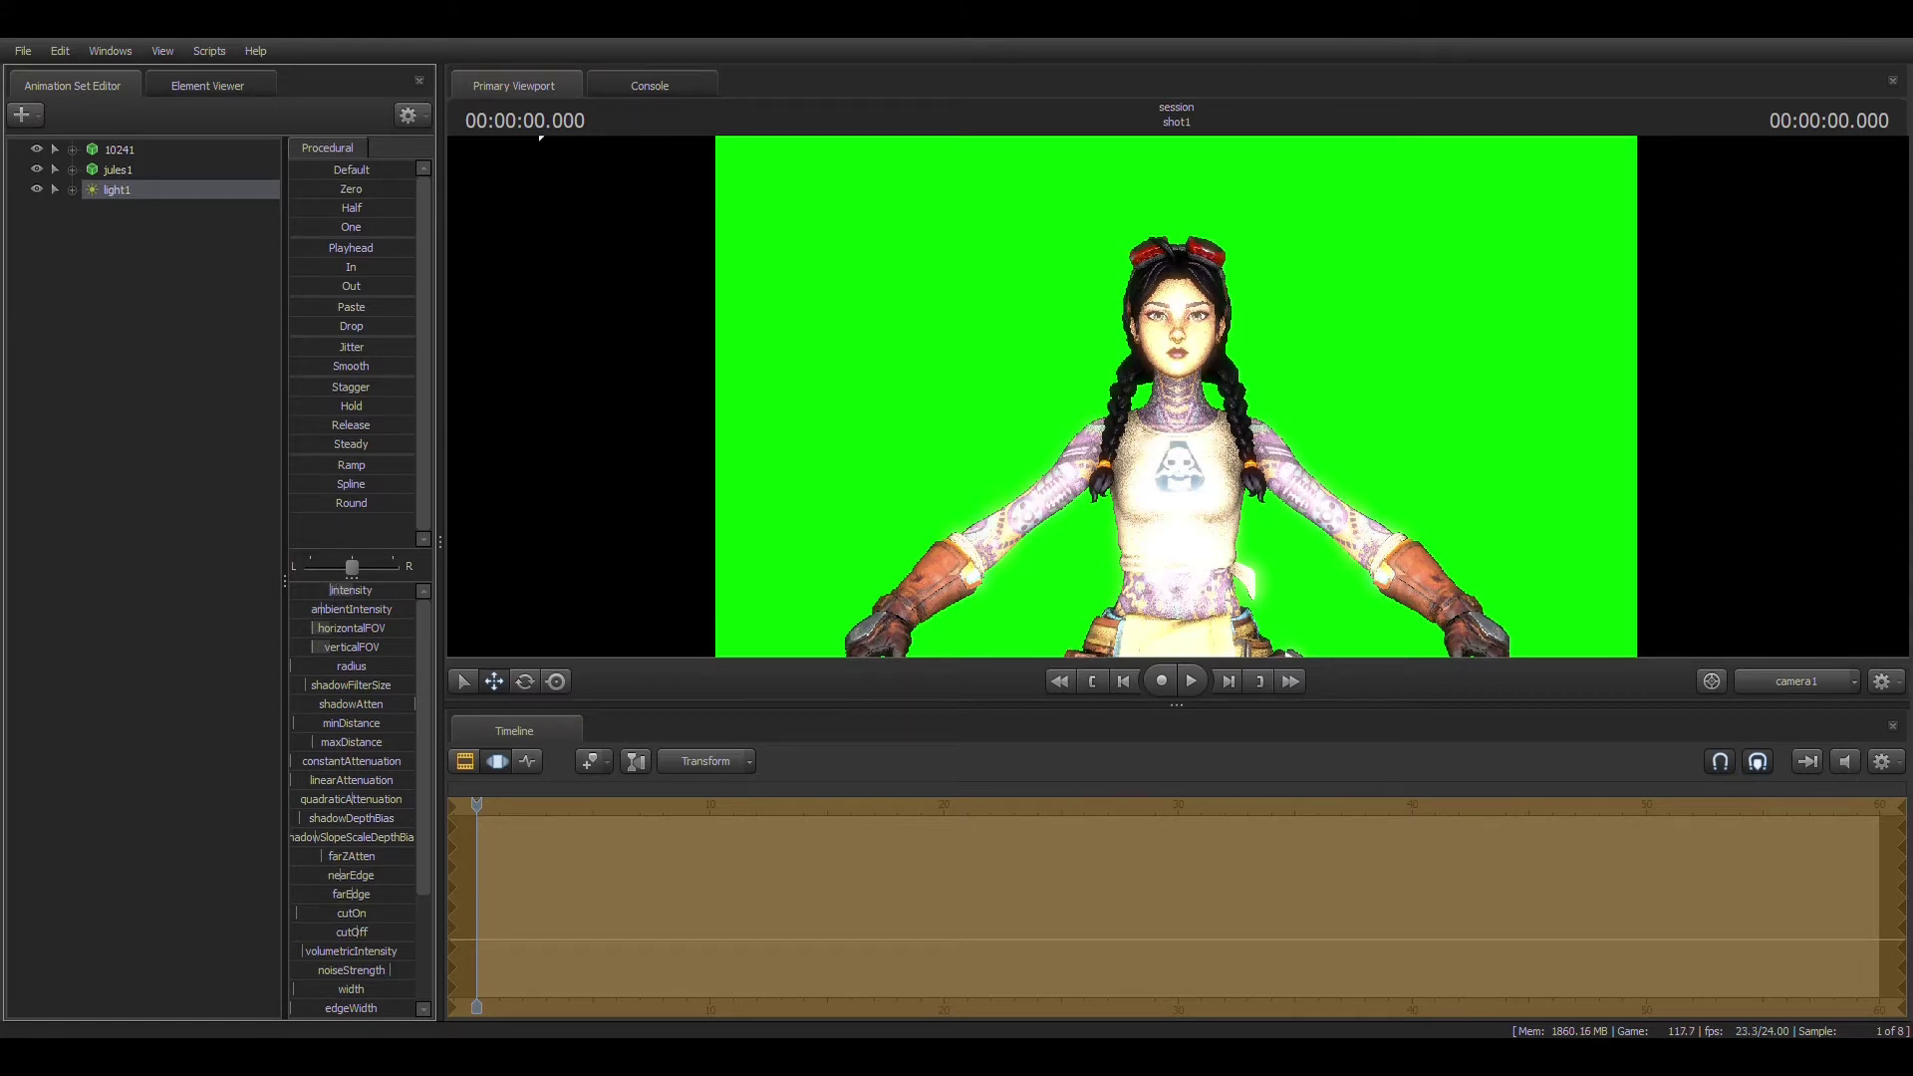
Step: Expand jules1's control groups and open Unknown into bones like spine_01
left_click(119, 171)
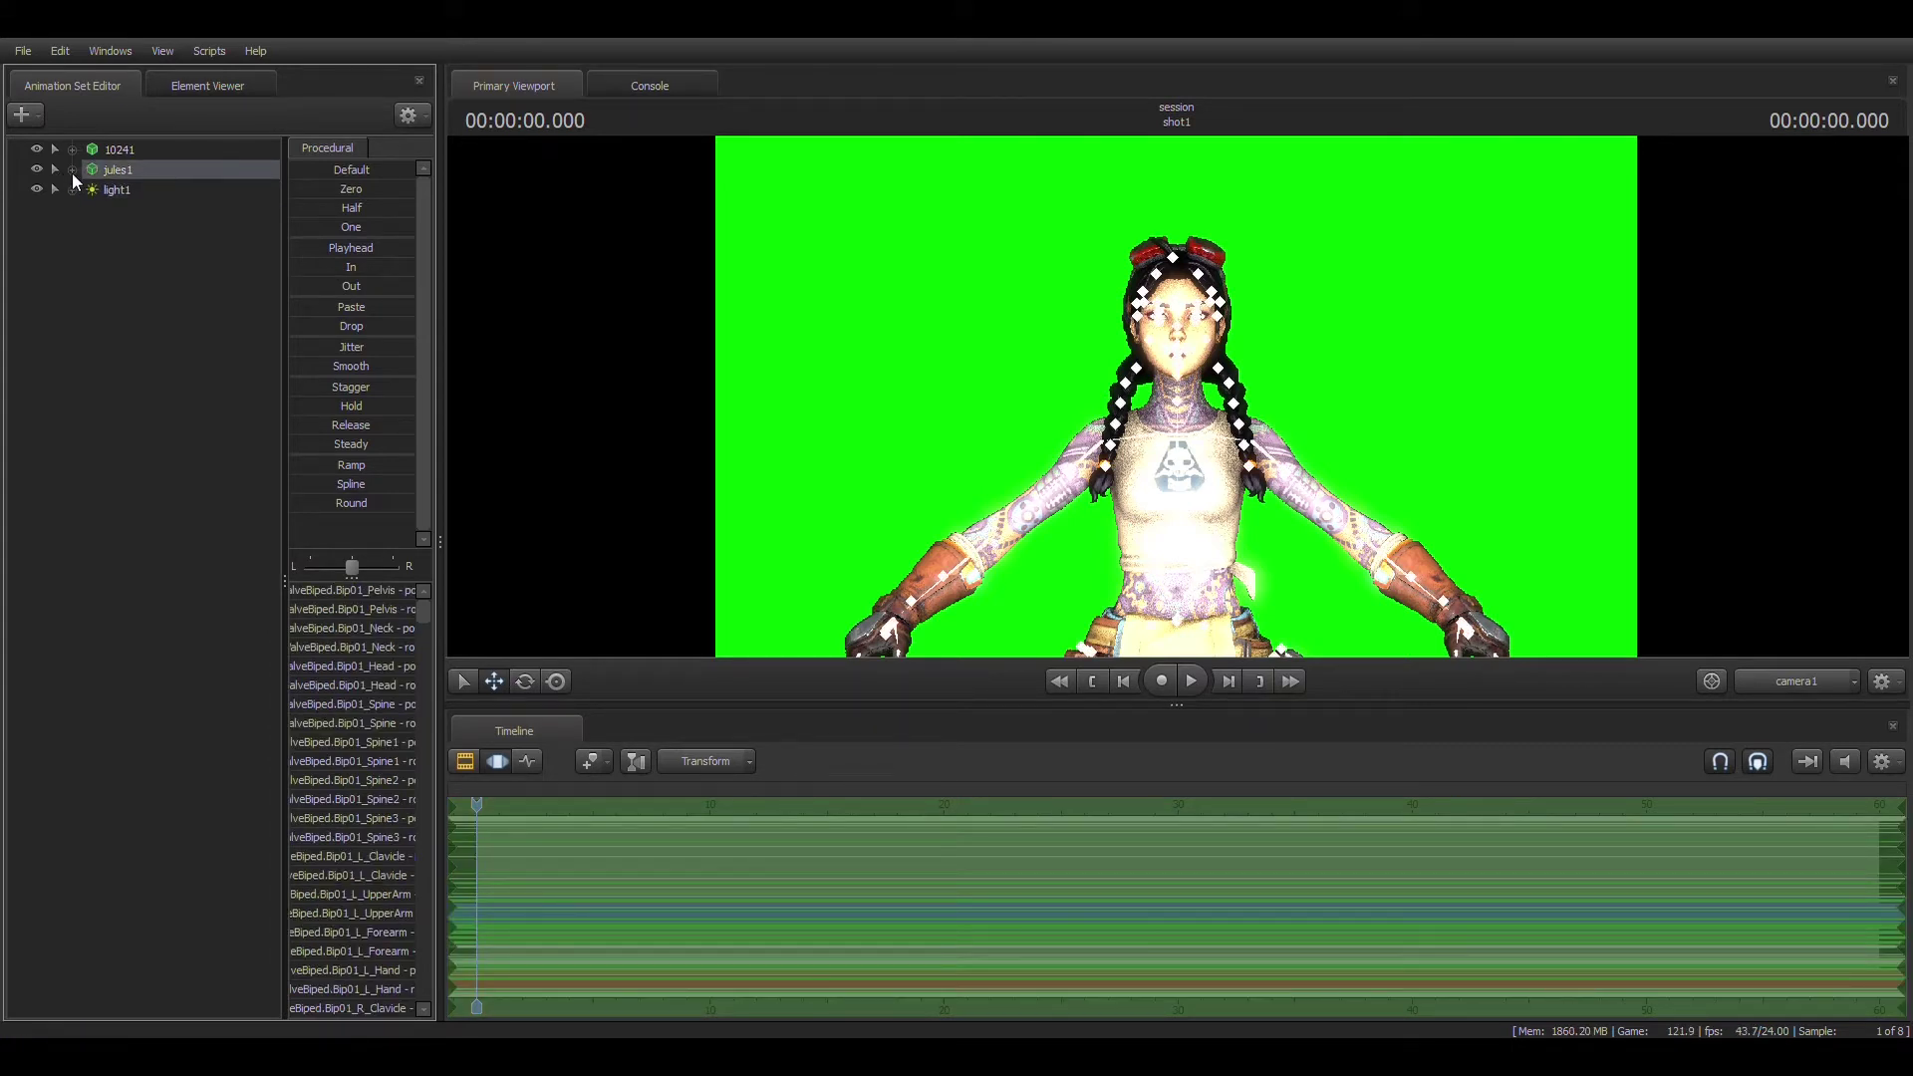
left_click(73, 170)
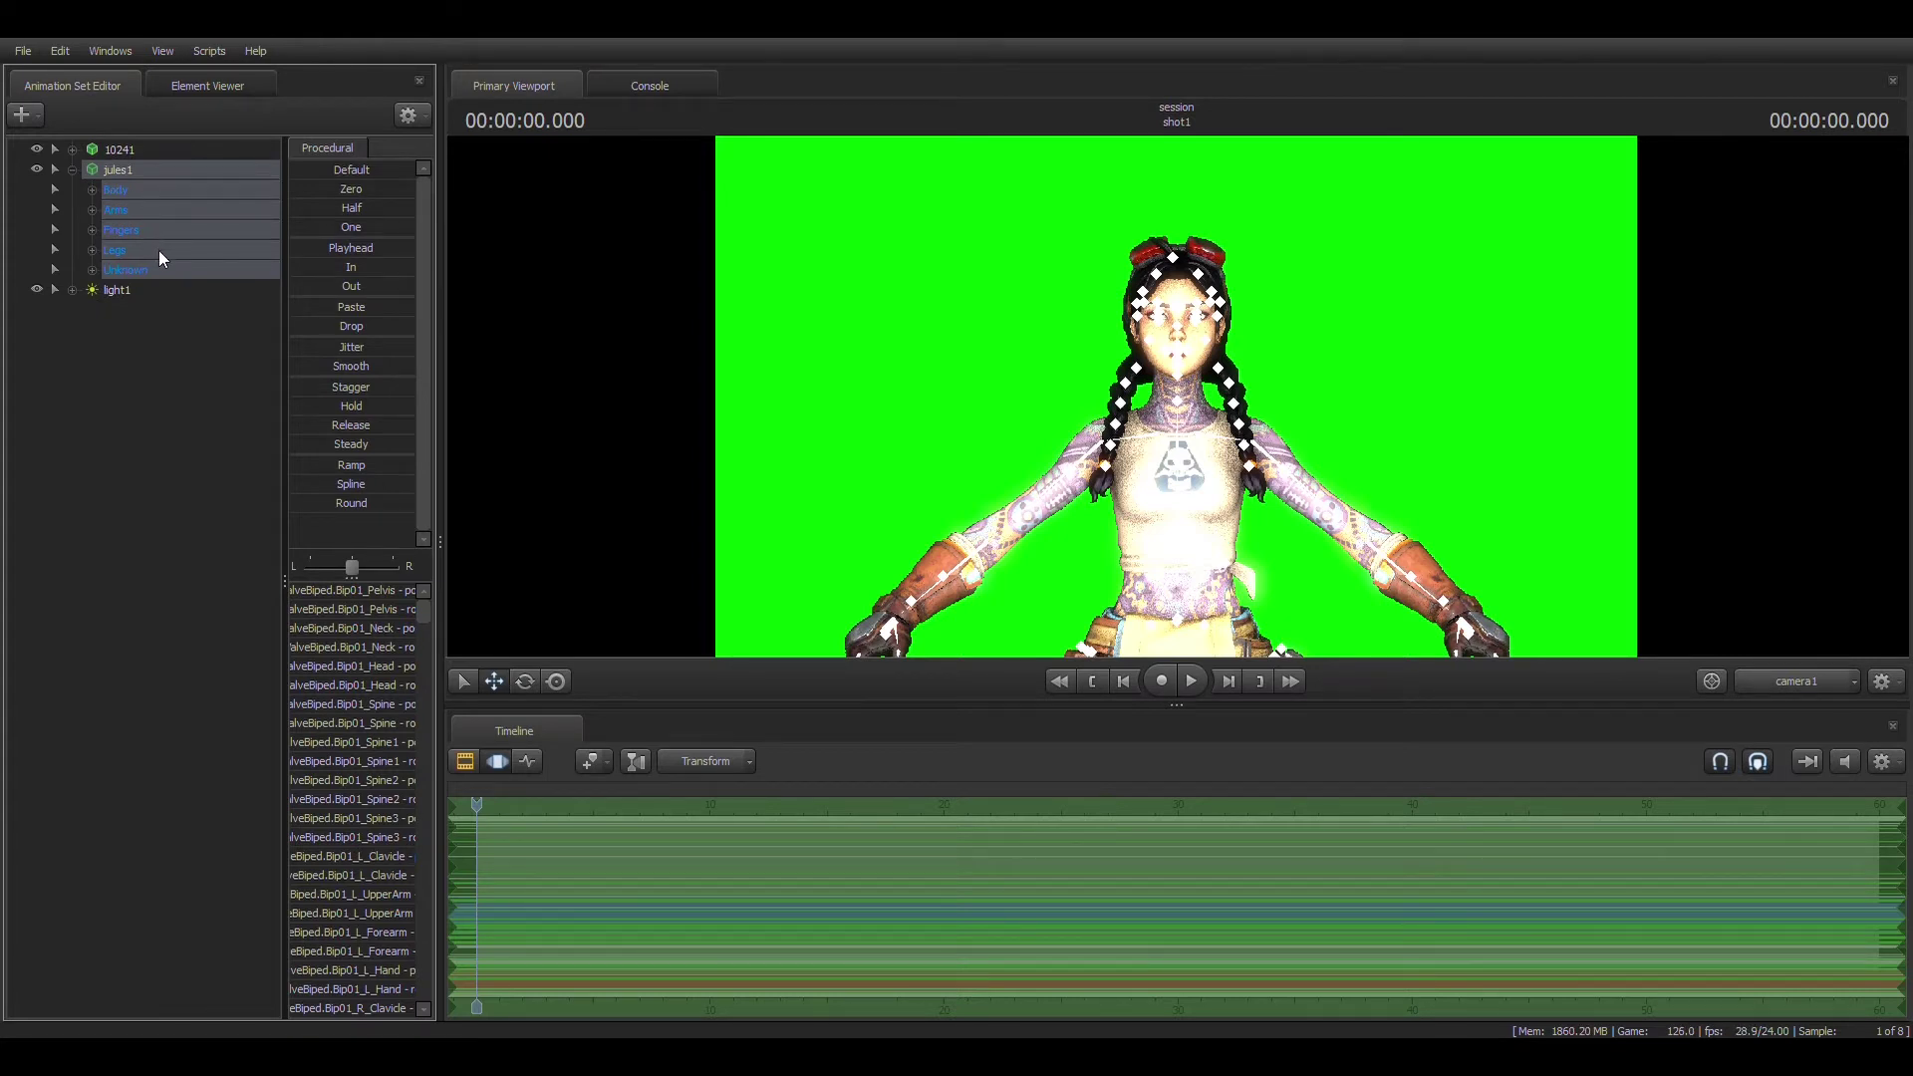
left_click(92, 270)
left_click(153, 291)
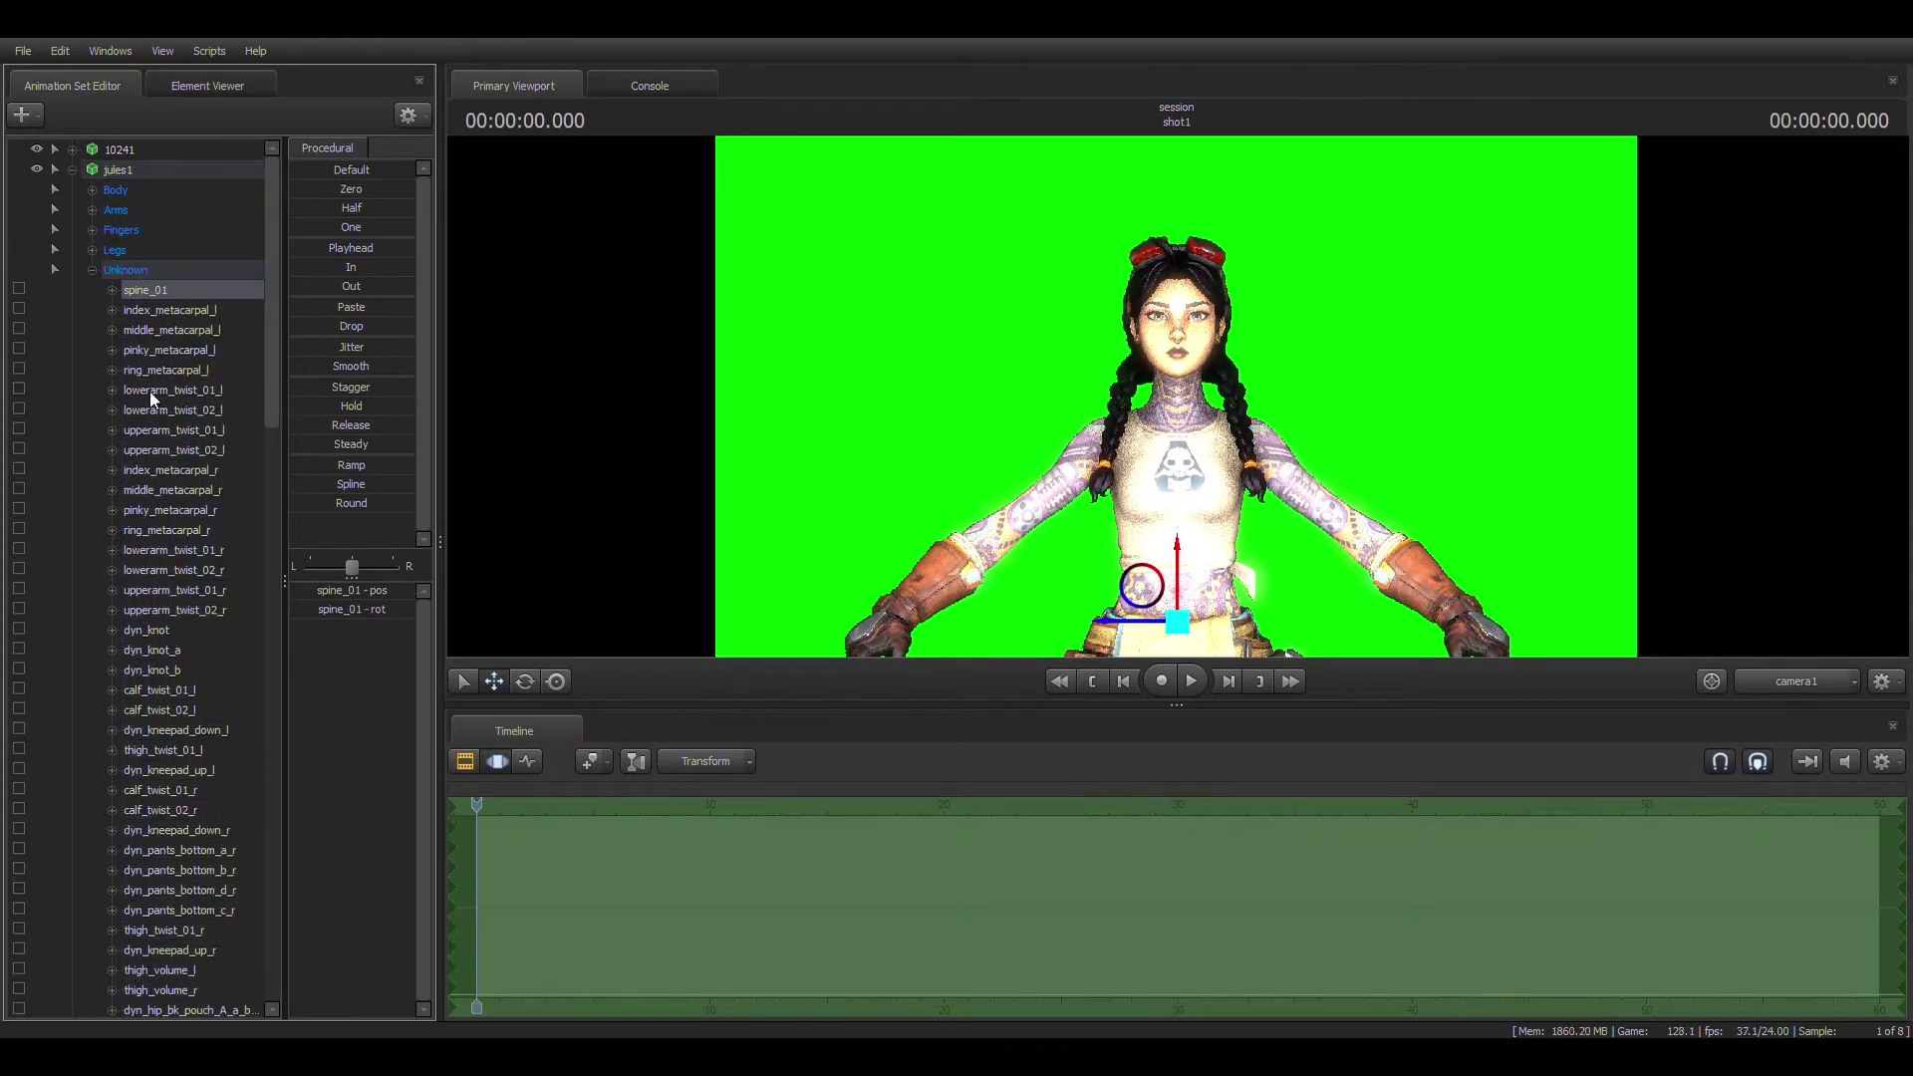
scroll(162, 628, "down", 15)
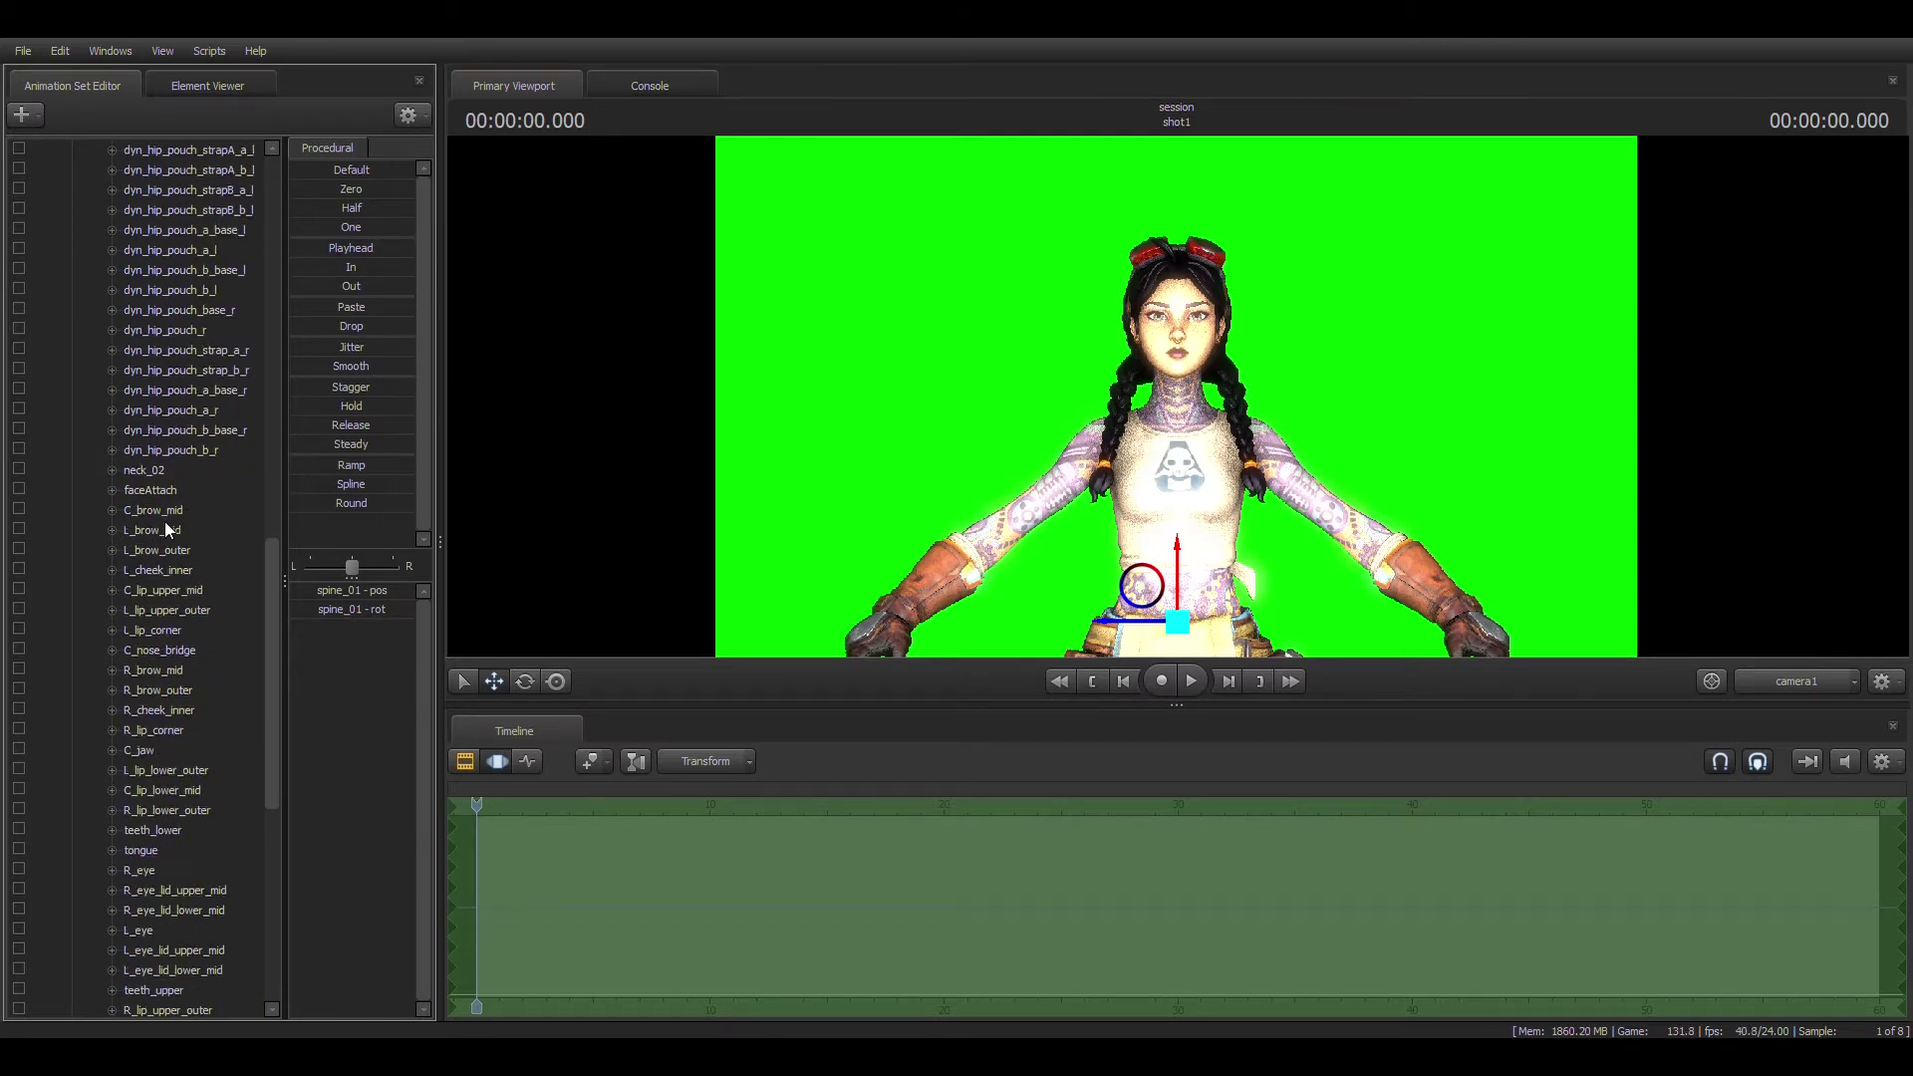
key("w")
left_click_drag(1188, 241, 1176, 214)
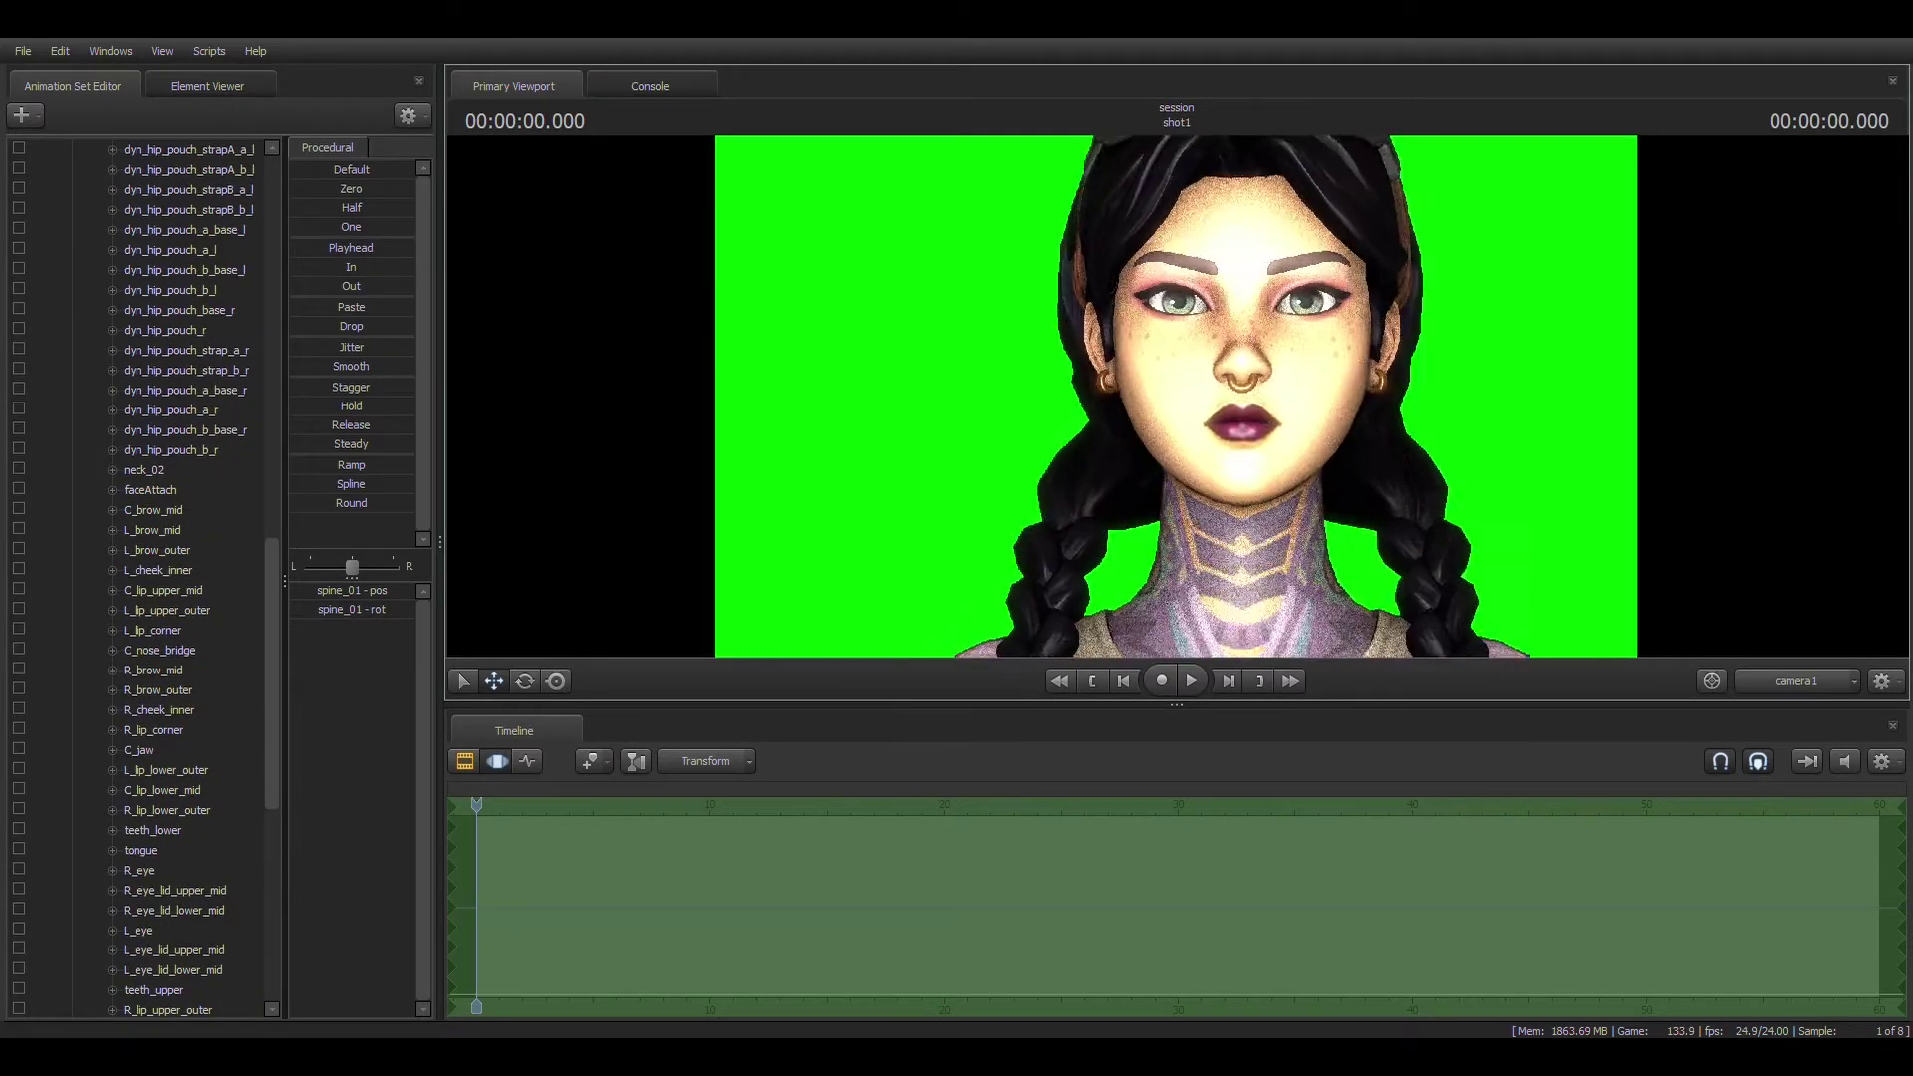
left_click_drag(1176, 397, 1184, 373)
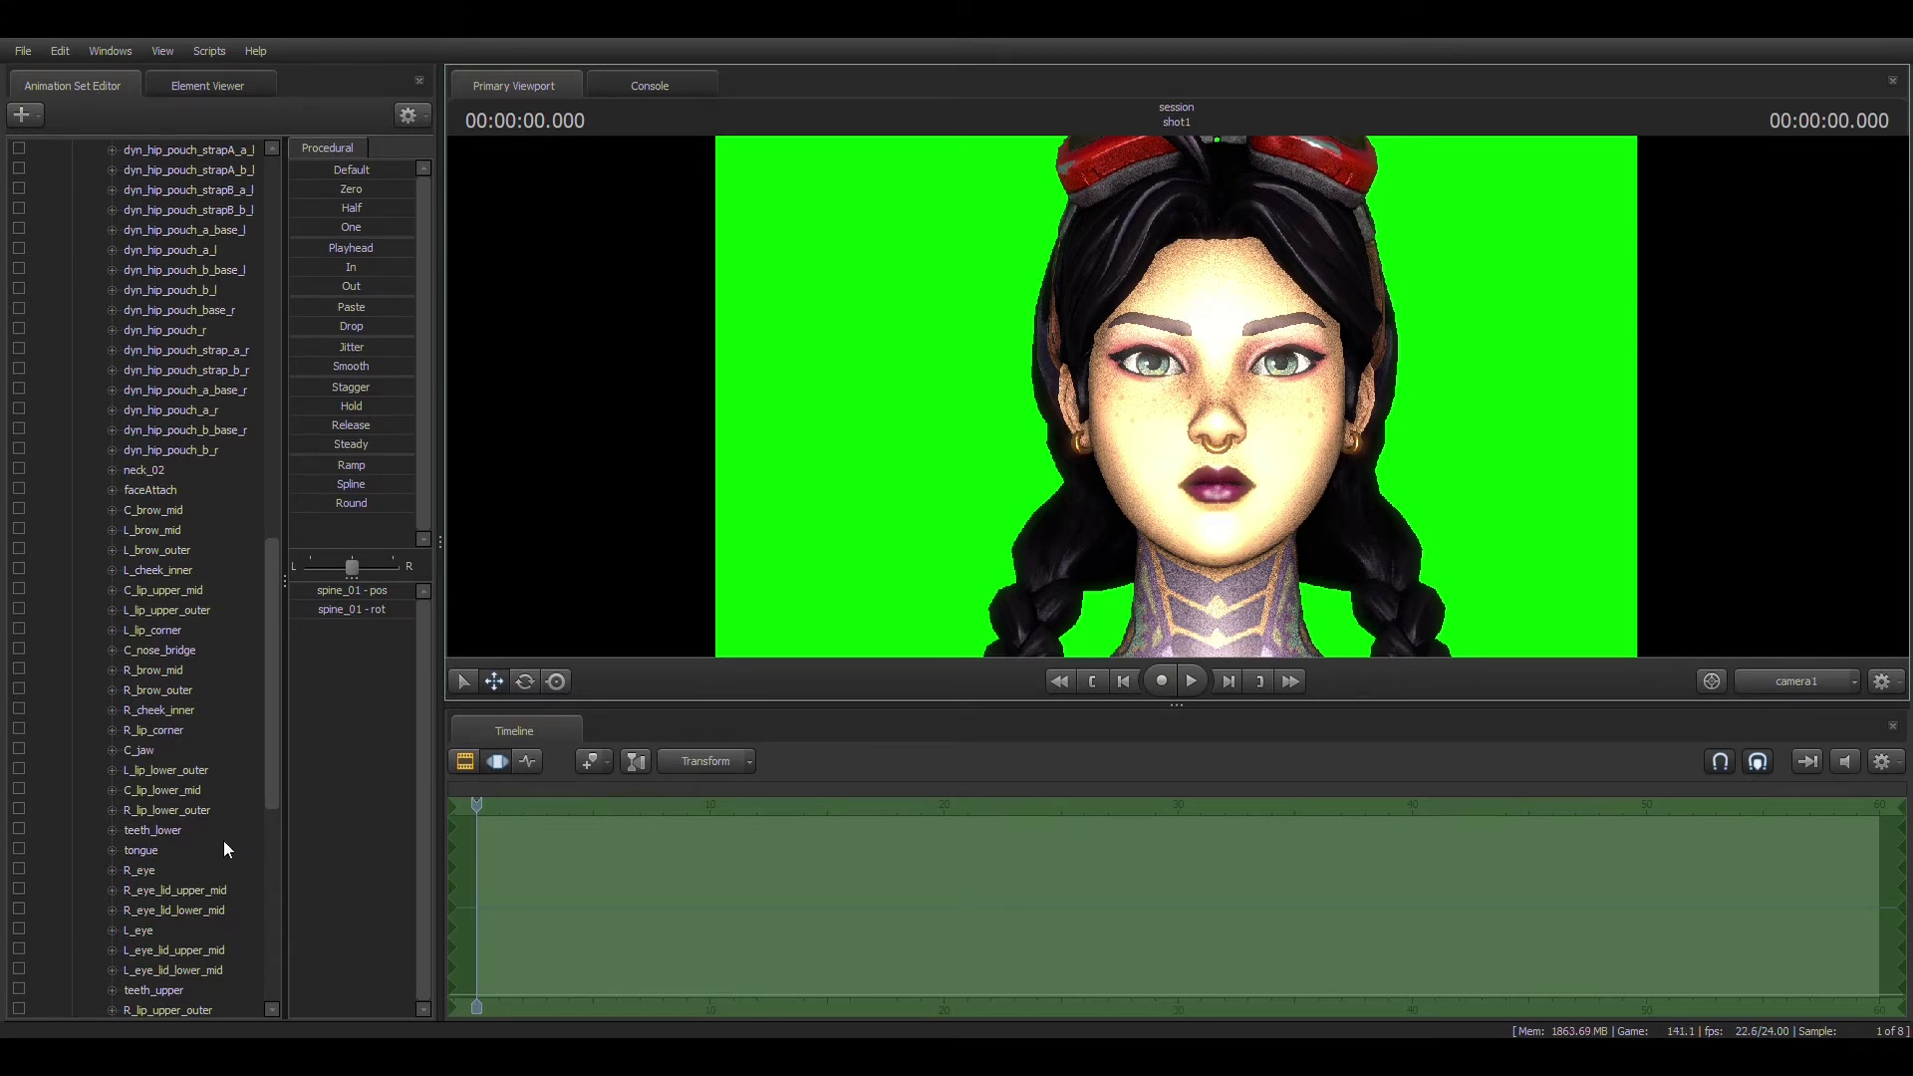
left_click(154, 490)
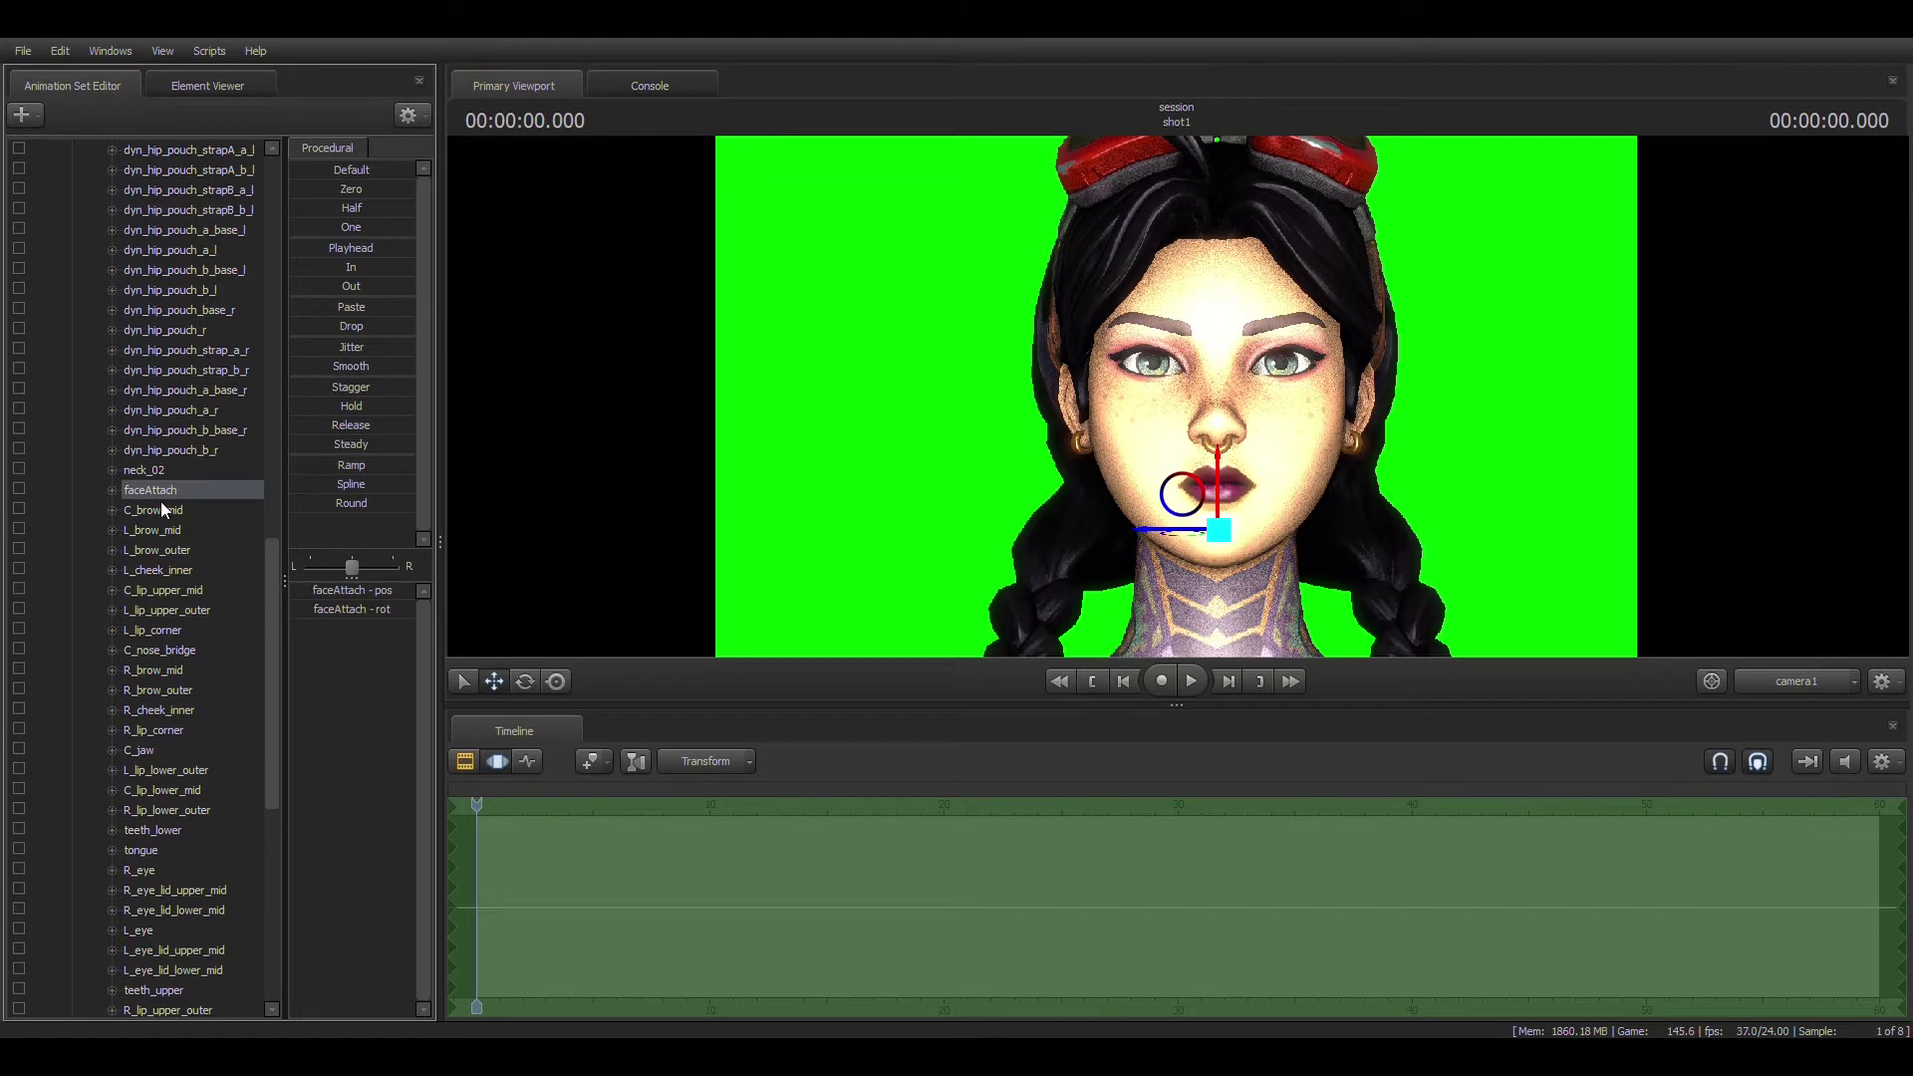
left_click(526, 685)
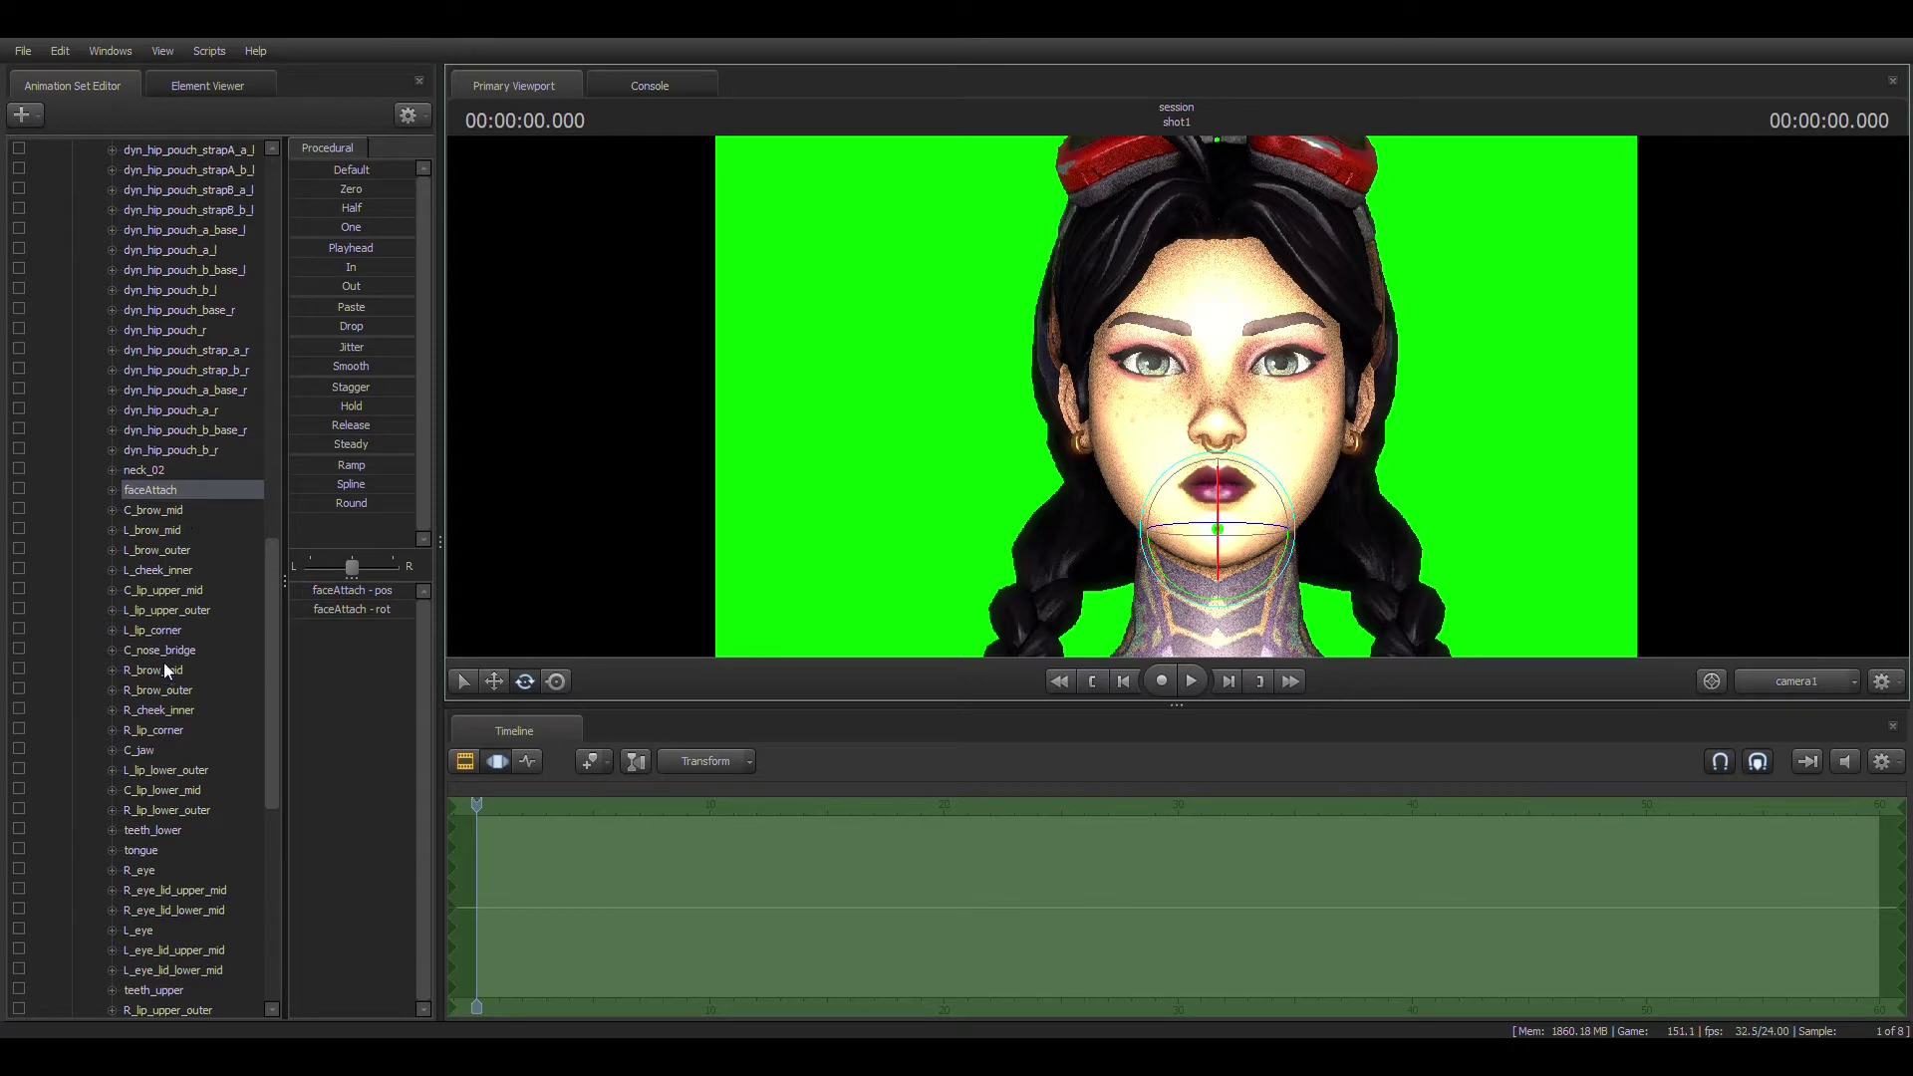
left_click(164, 757)
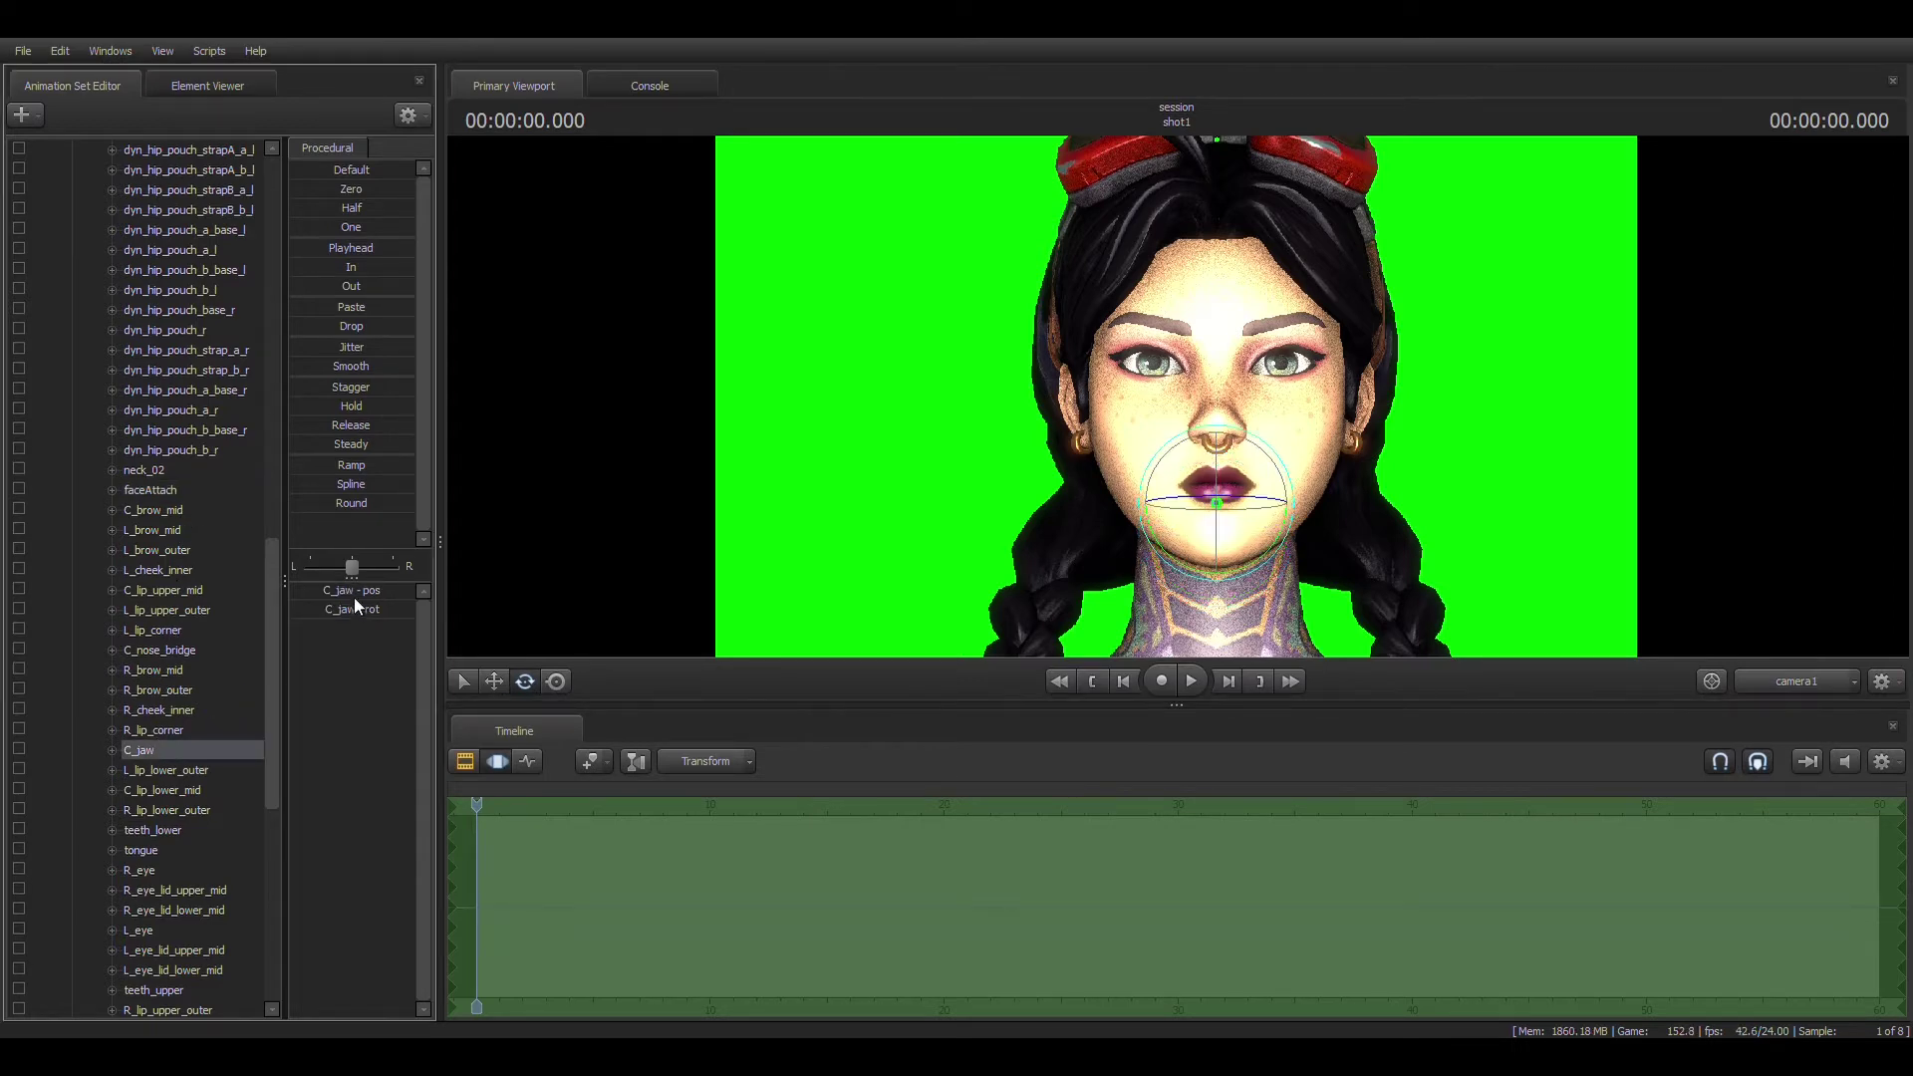
left_click_drag(1217, 449, 1287, 476)
scroll(184, 620, "down", 4)
left_click(186, 628)
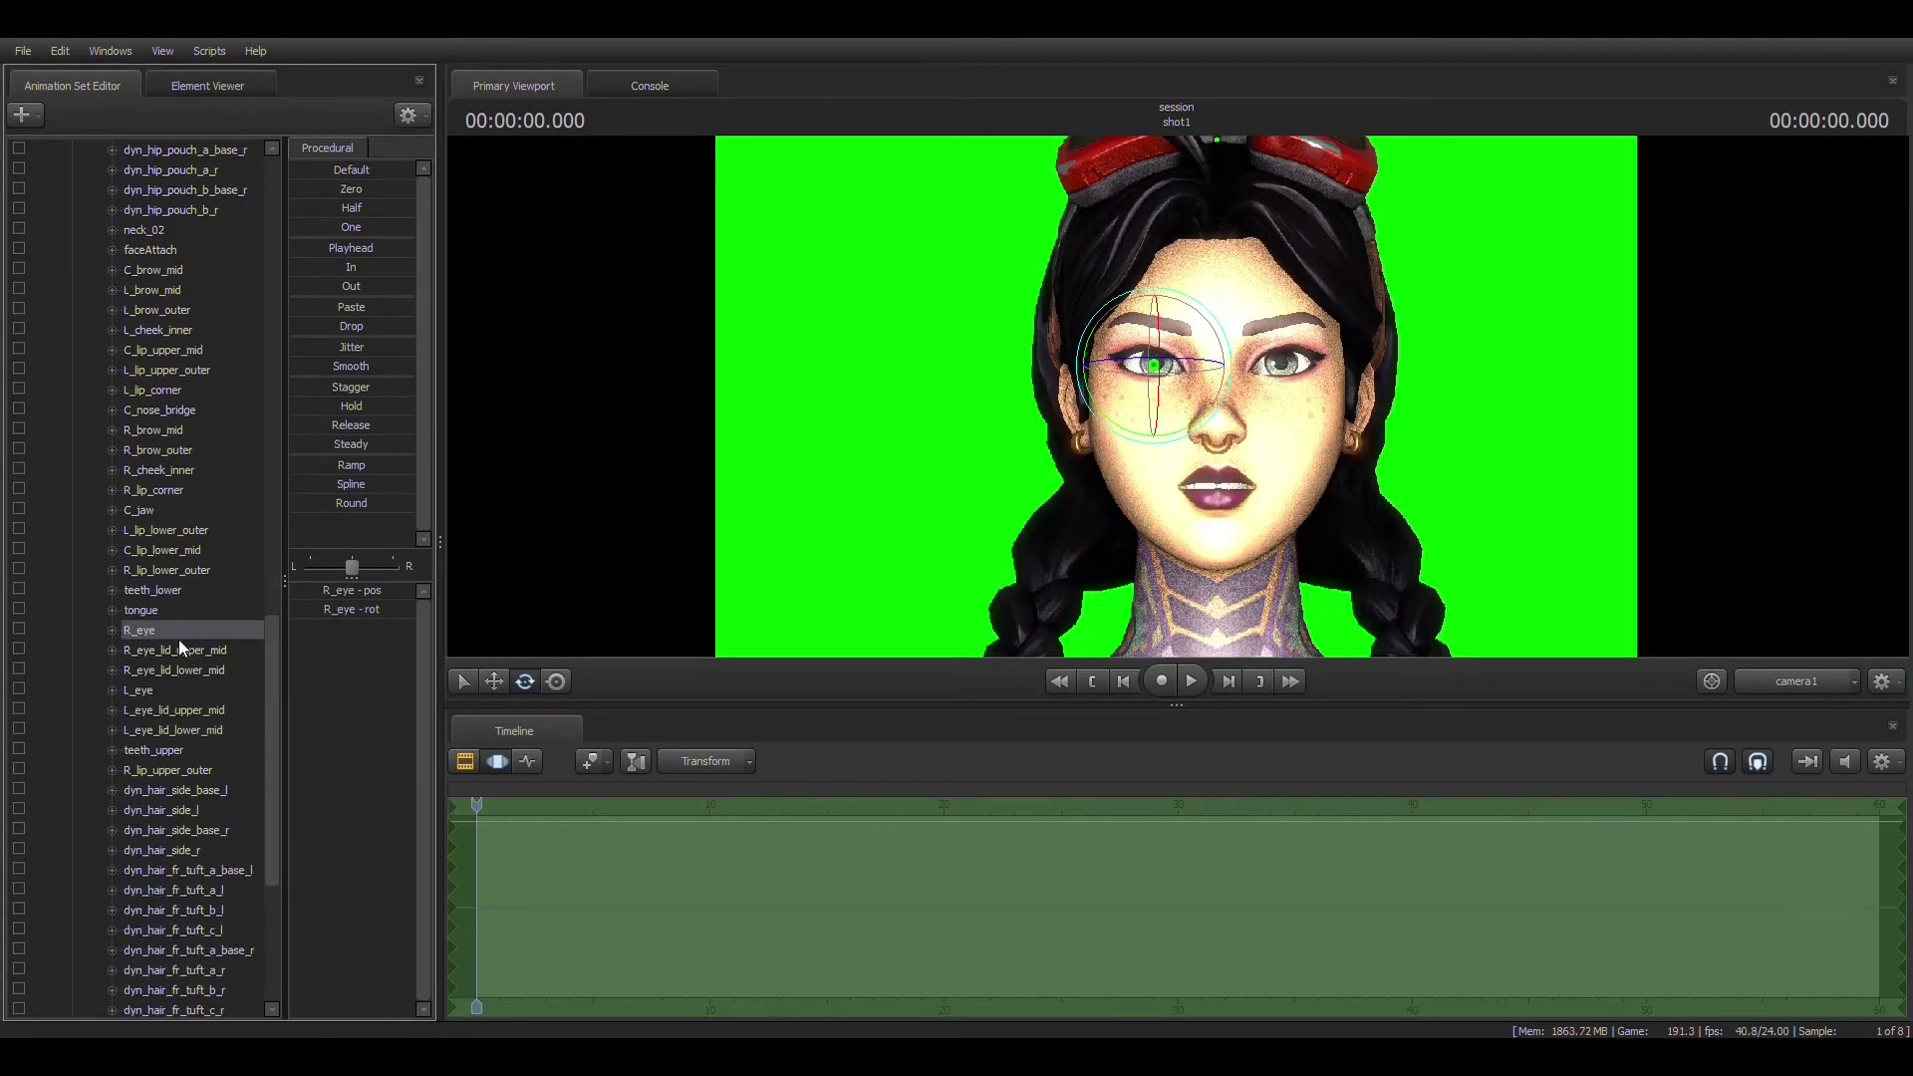
scroll(193, 583, "up", 2)
left_click(175, 550)
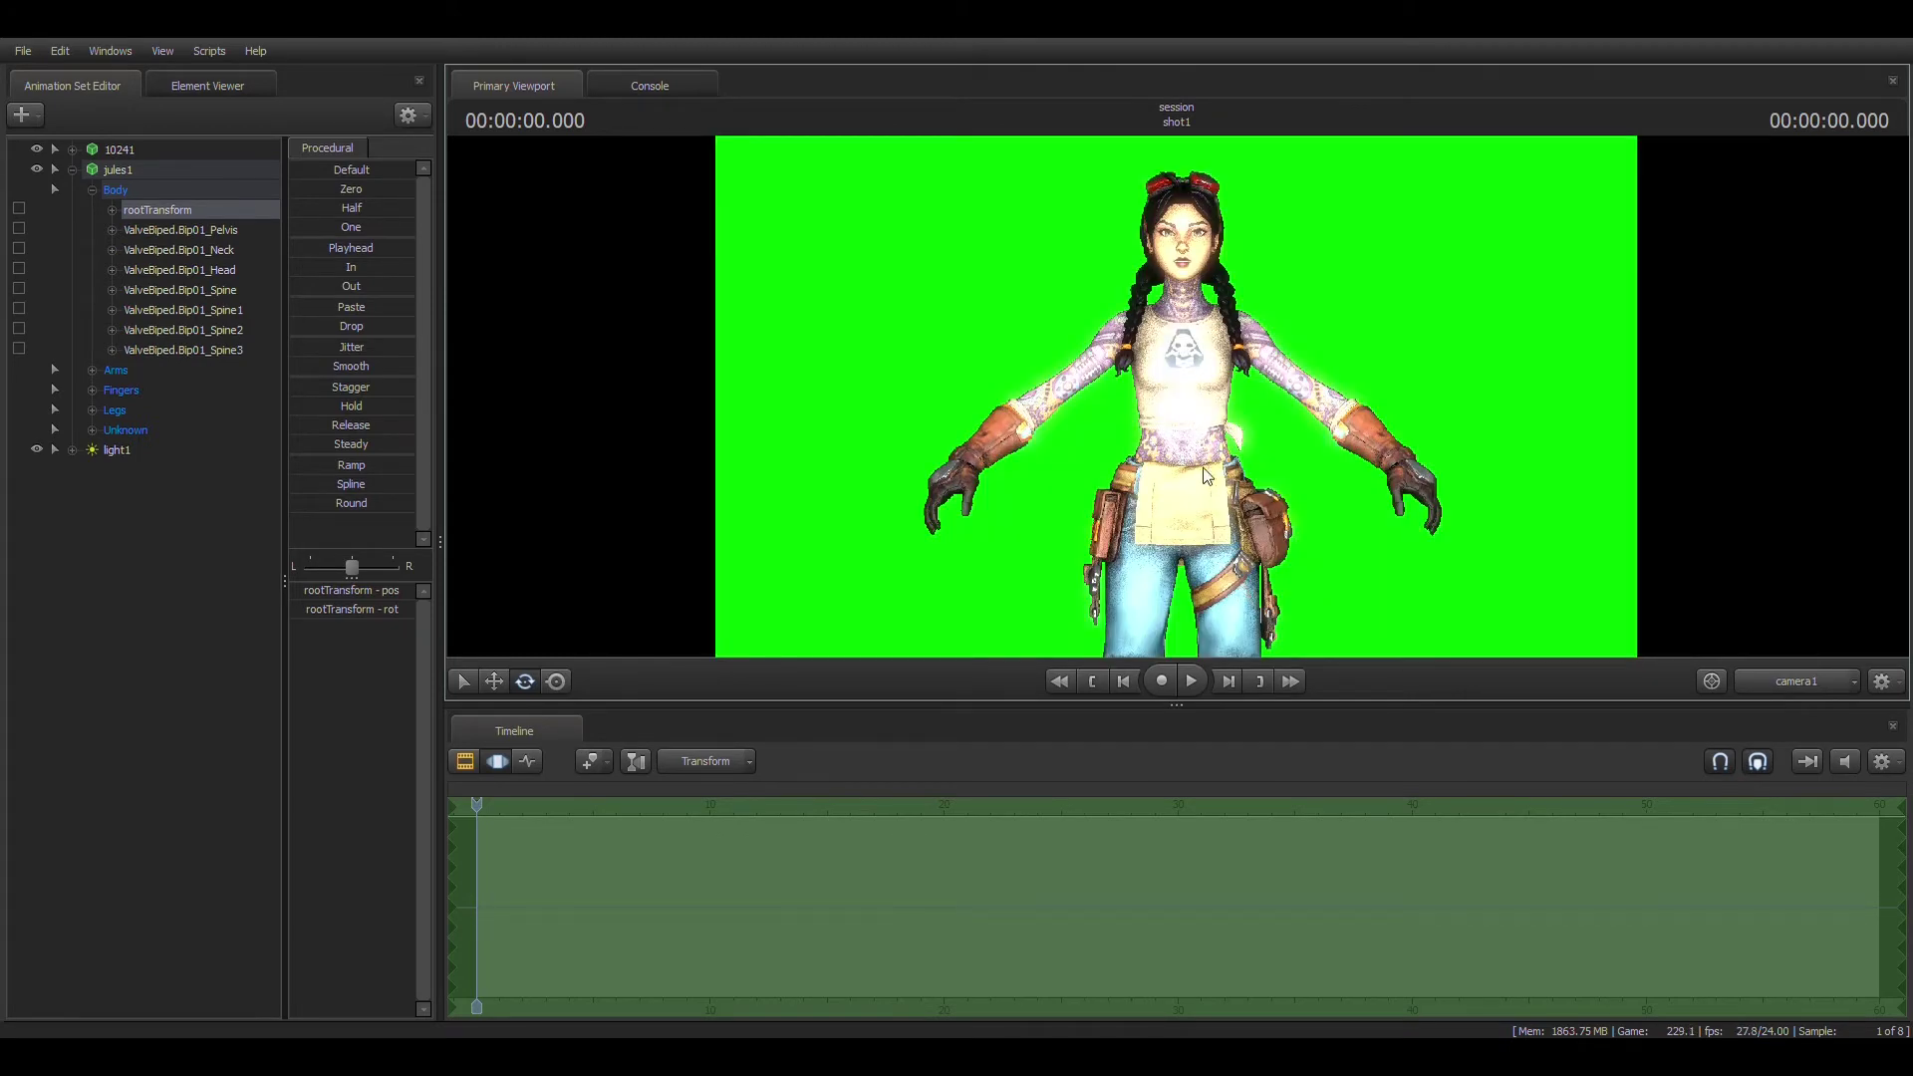
Step: Rotate the pelvis, left shoulder and left upper arm to bend Jules's left arm up
left_click_drag(1178, 399, 1198, 459)
left_click_drag(518, 432, 522, 473)
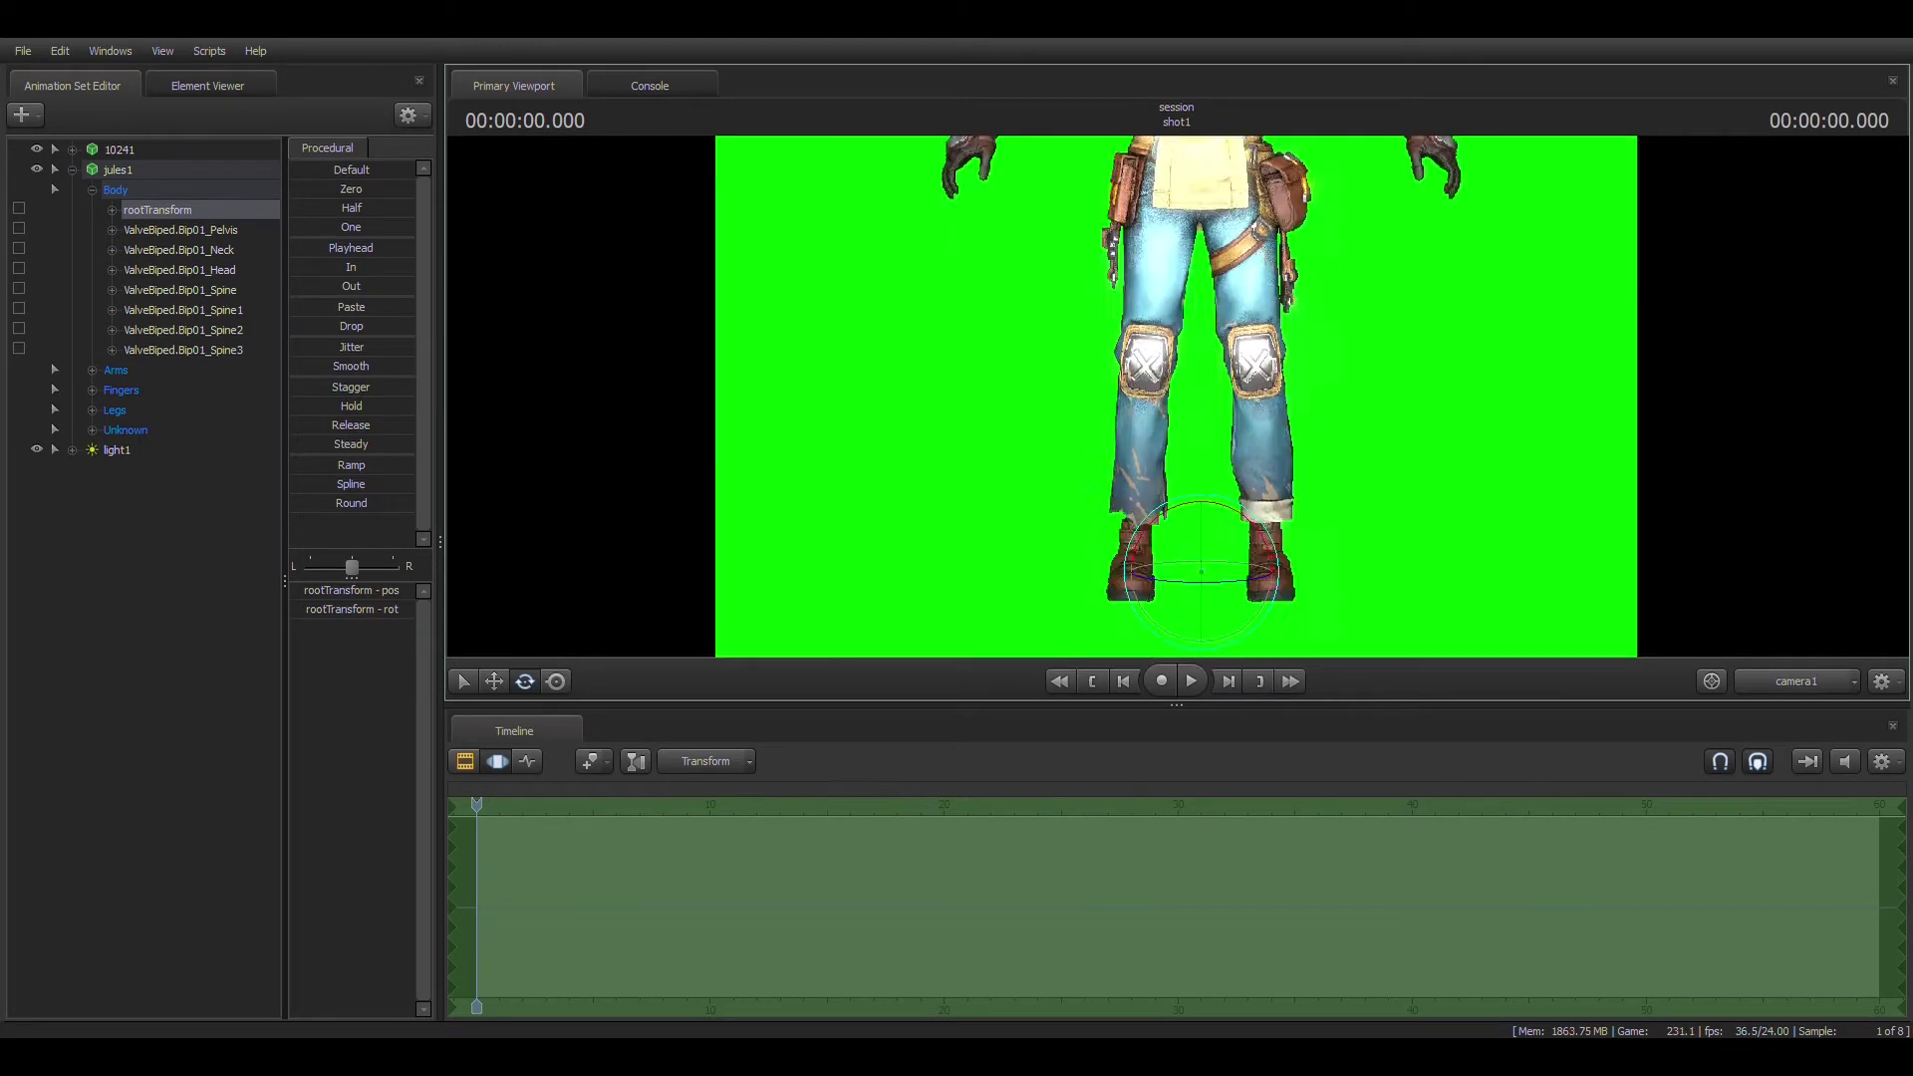
mouse_move(1178, 419)
left_mouse_down()
mouse_move(1156, 529)
mouse_move(1126, 555)
mouse_move(1172, 584)
mouse_move(1176, 397)
left_mouse_up()
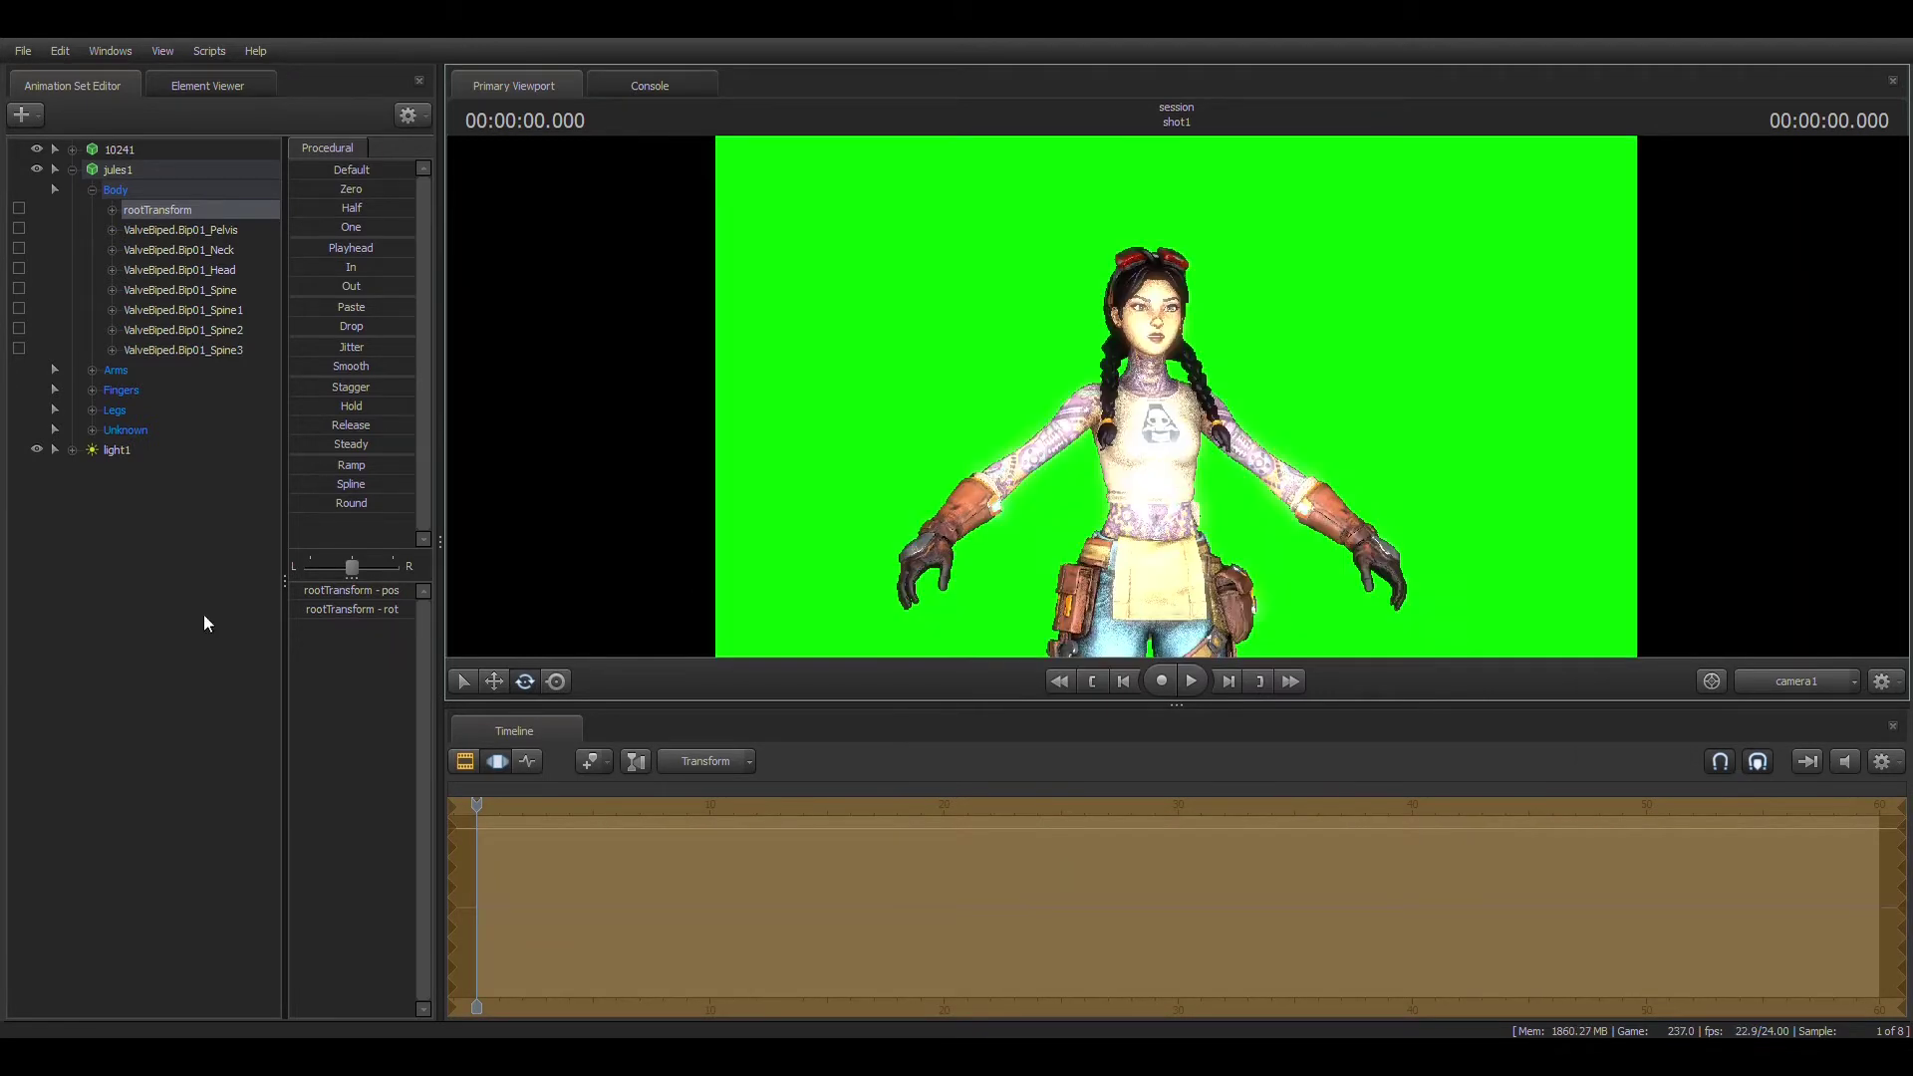
left_click(211, 229)
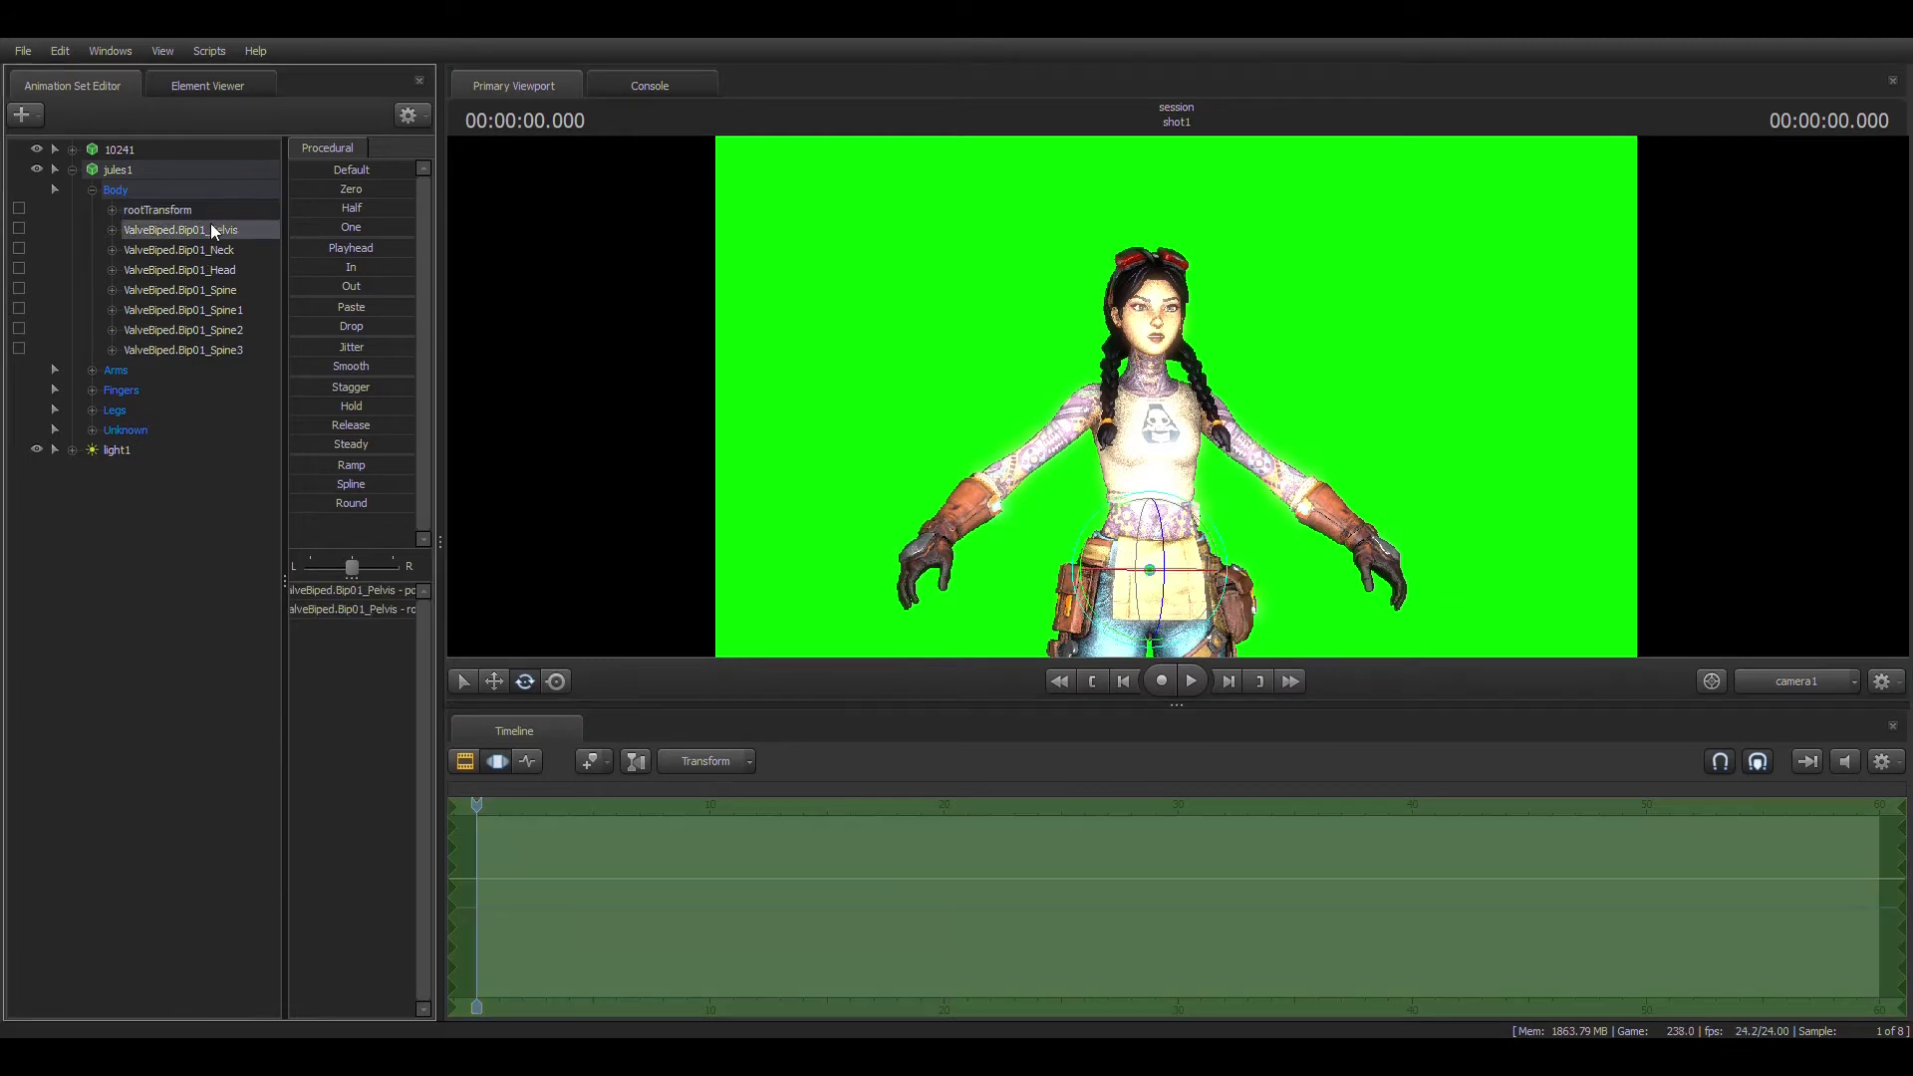
left_click(1173, 583)
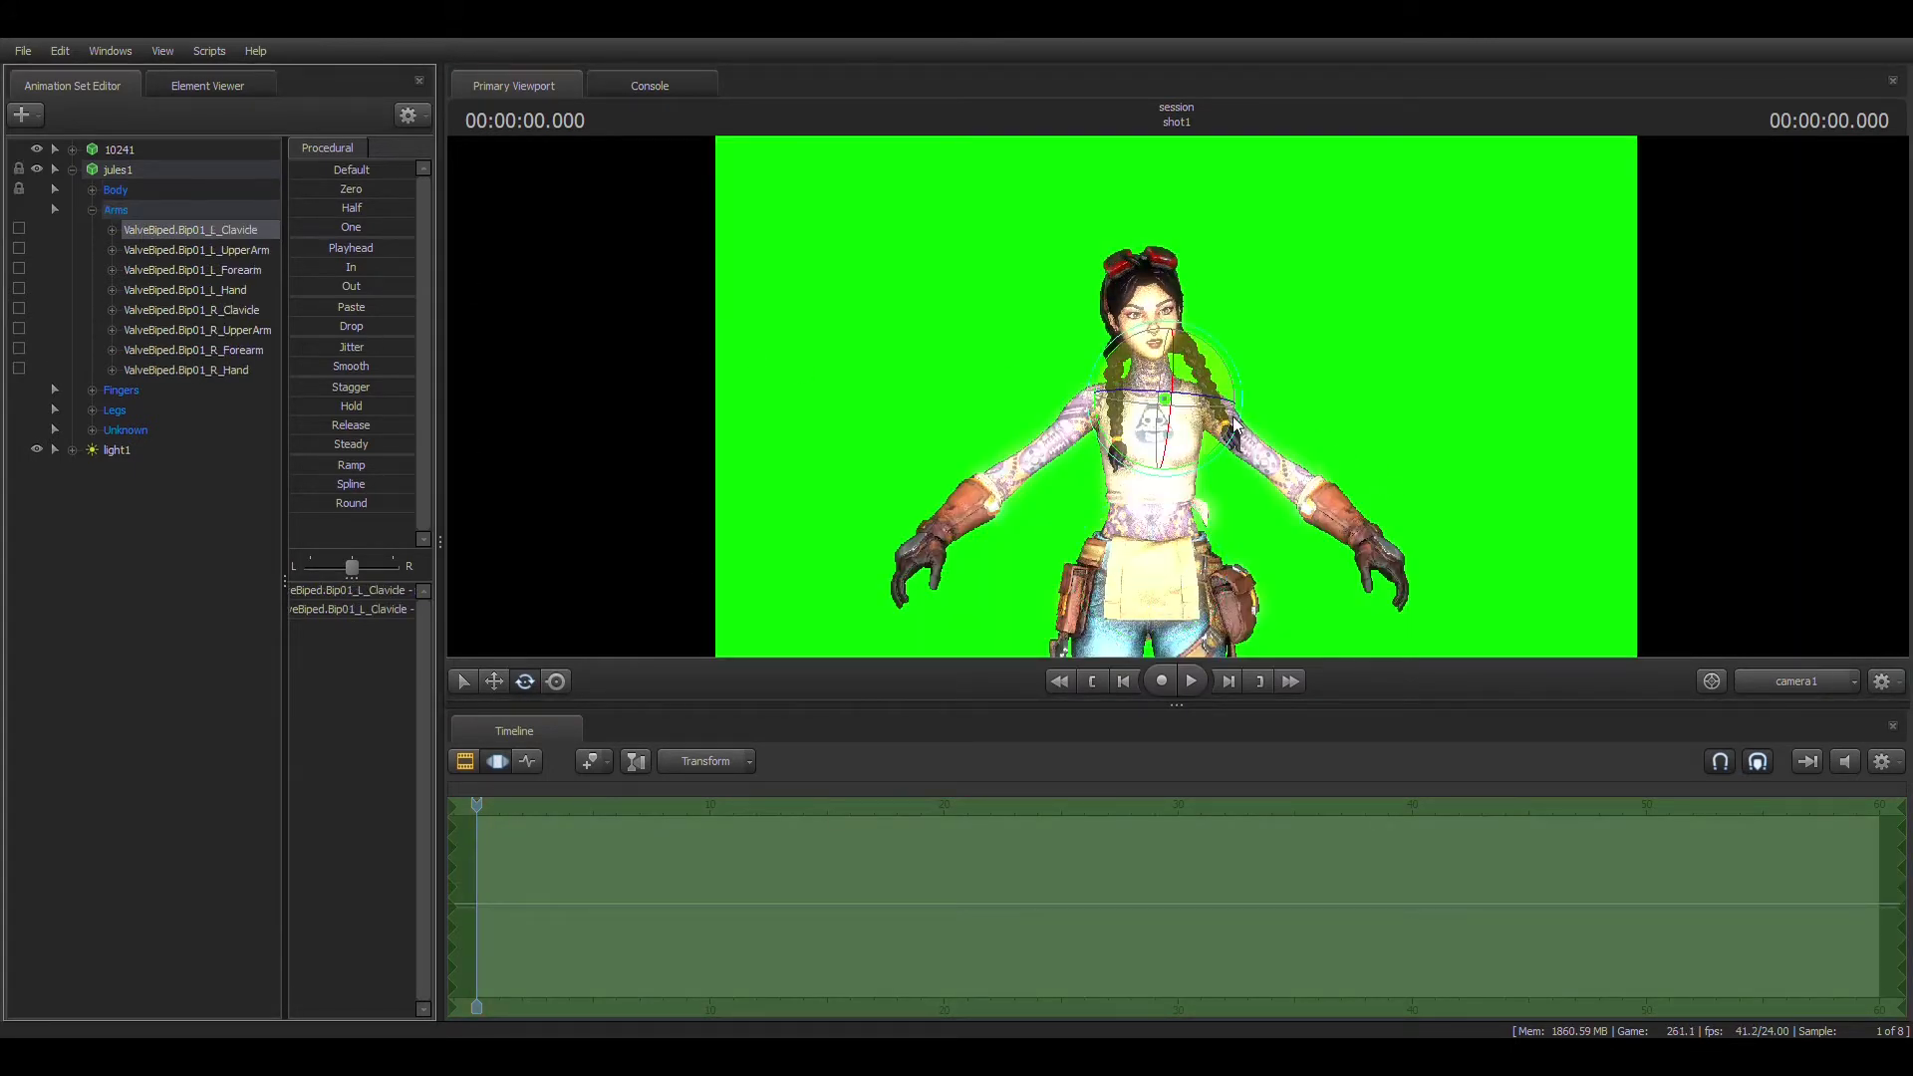
left_click_drag(1218, 400, 1188, 398)
left_click(217, 249)
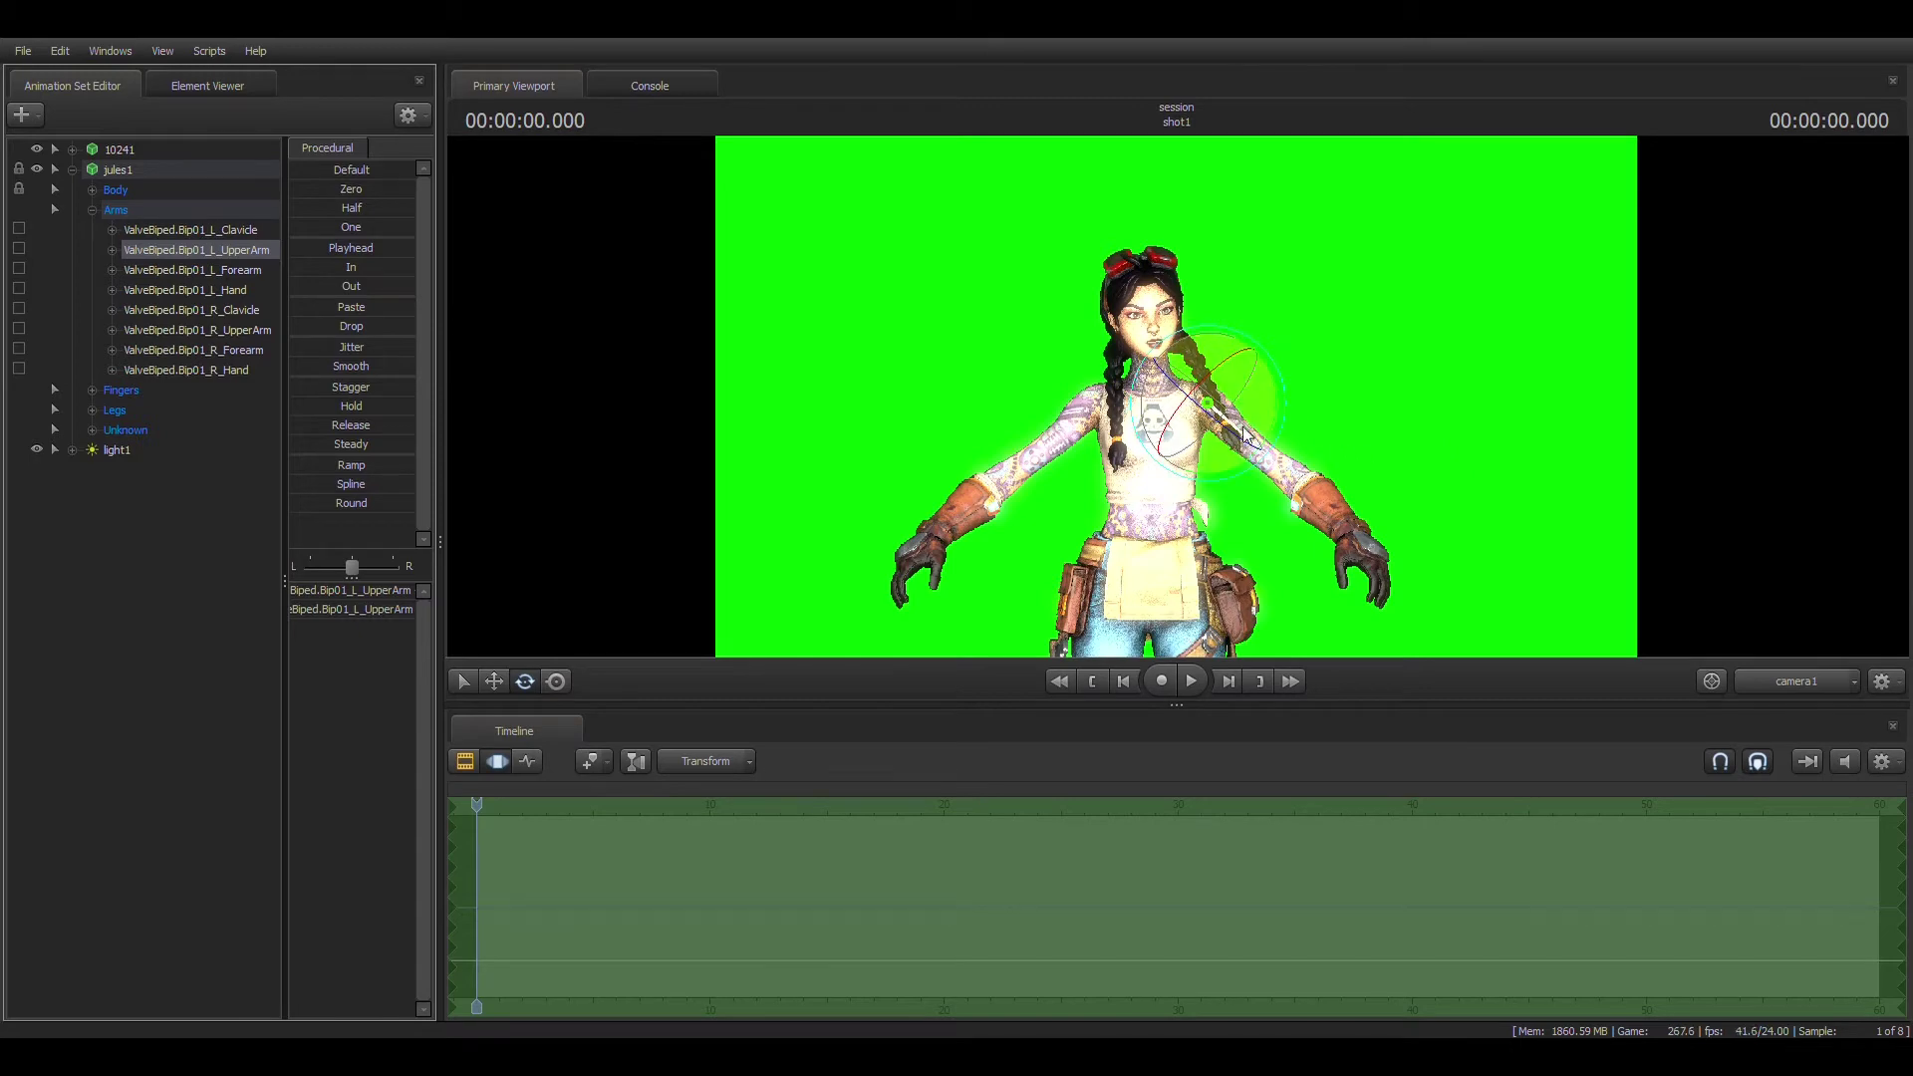
left_click_drag(1246, 434, 1271, 403)
Step: Lower the two-handed wrench prop to the ground beside Jules and reframe the view
left_click(1273, 422, "ctrl")
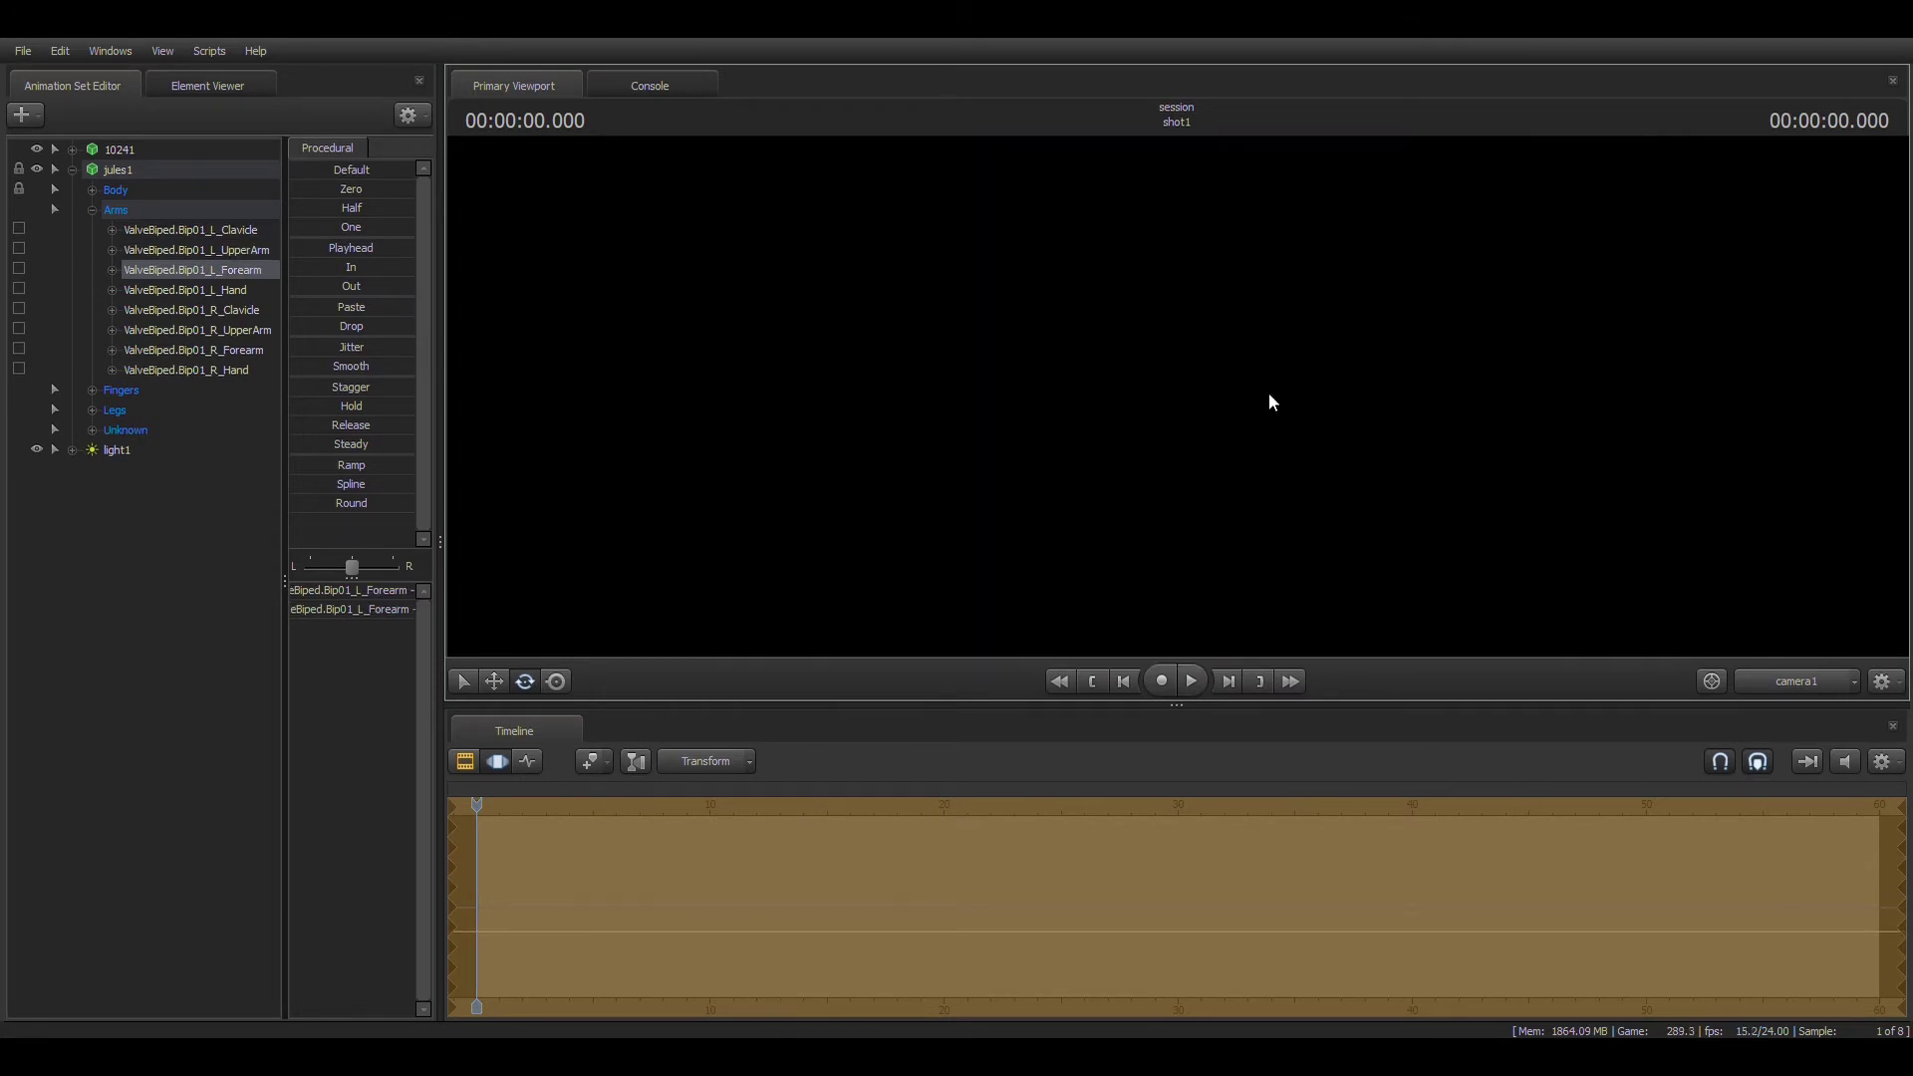
key("w")
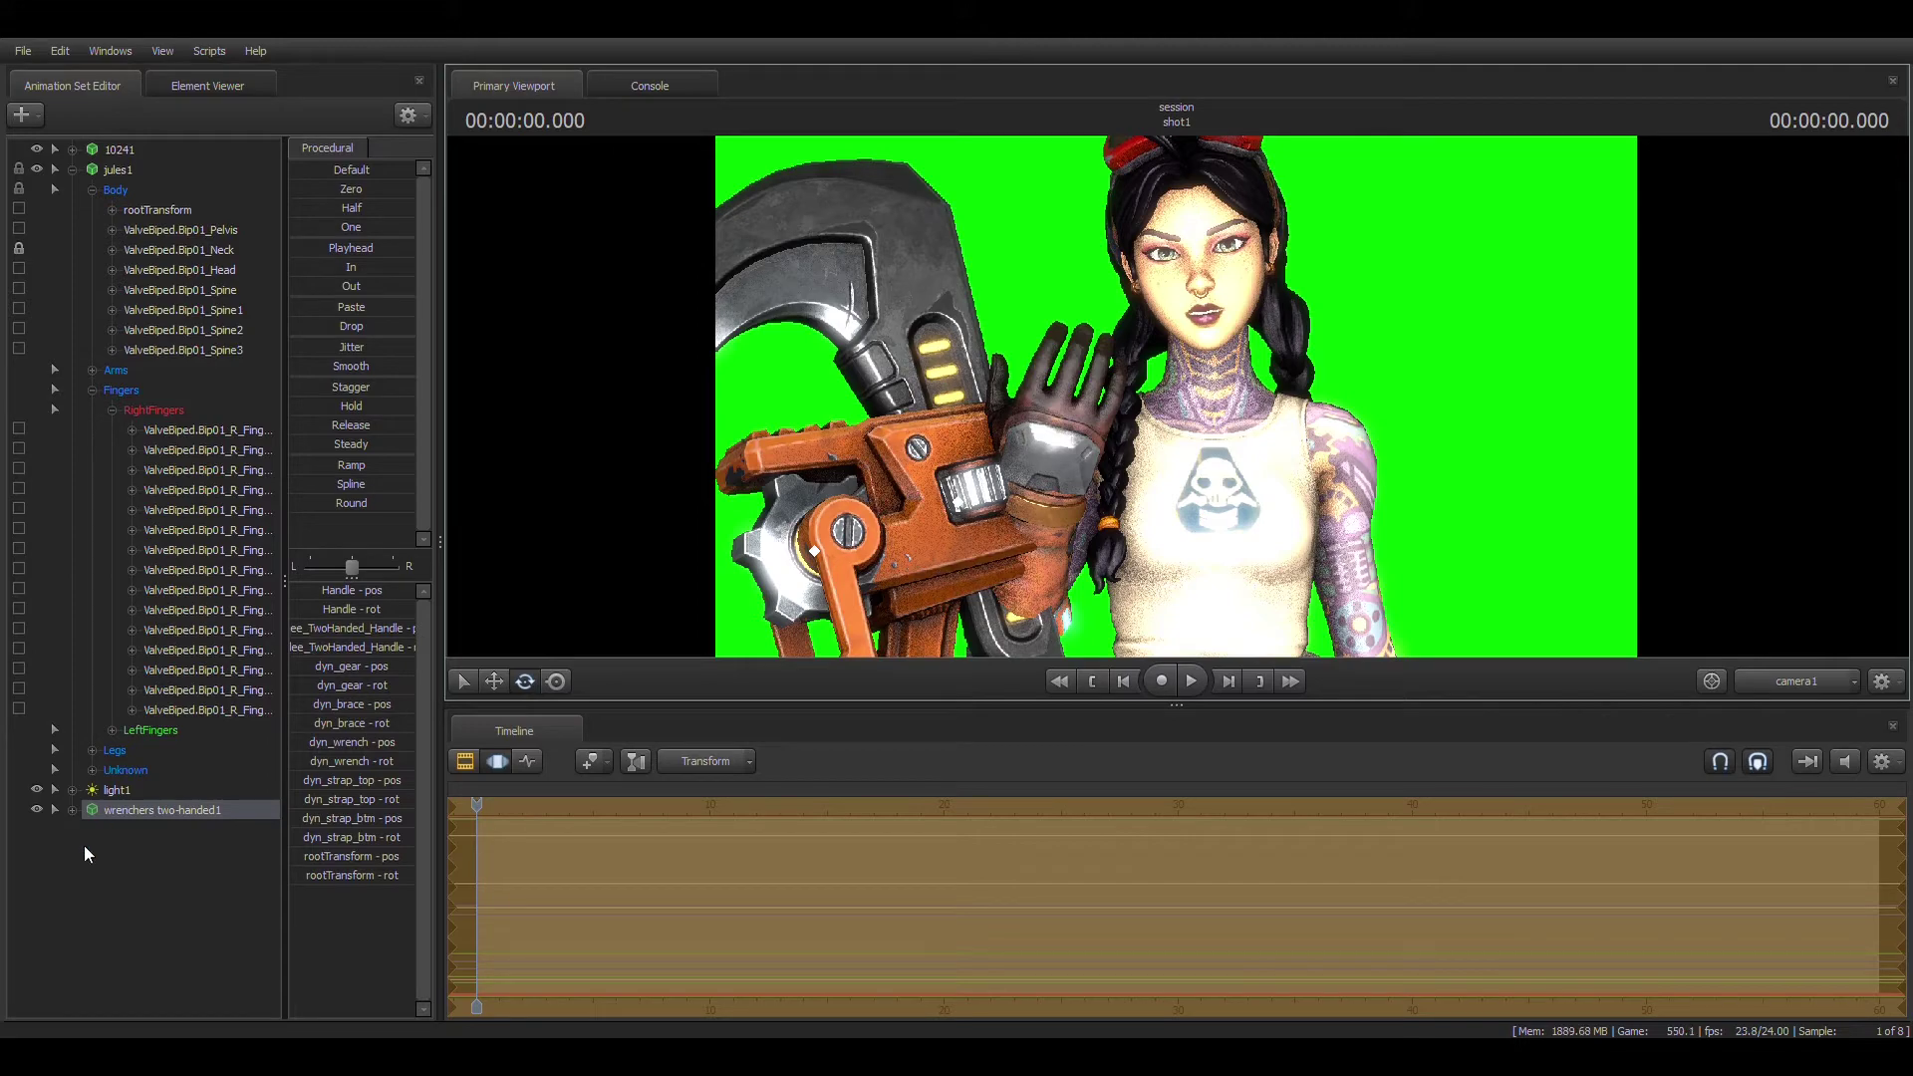
left_click(495, 682)
key("w")
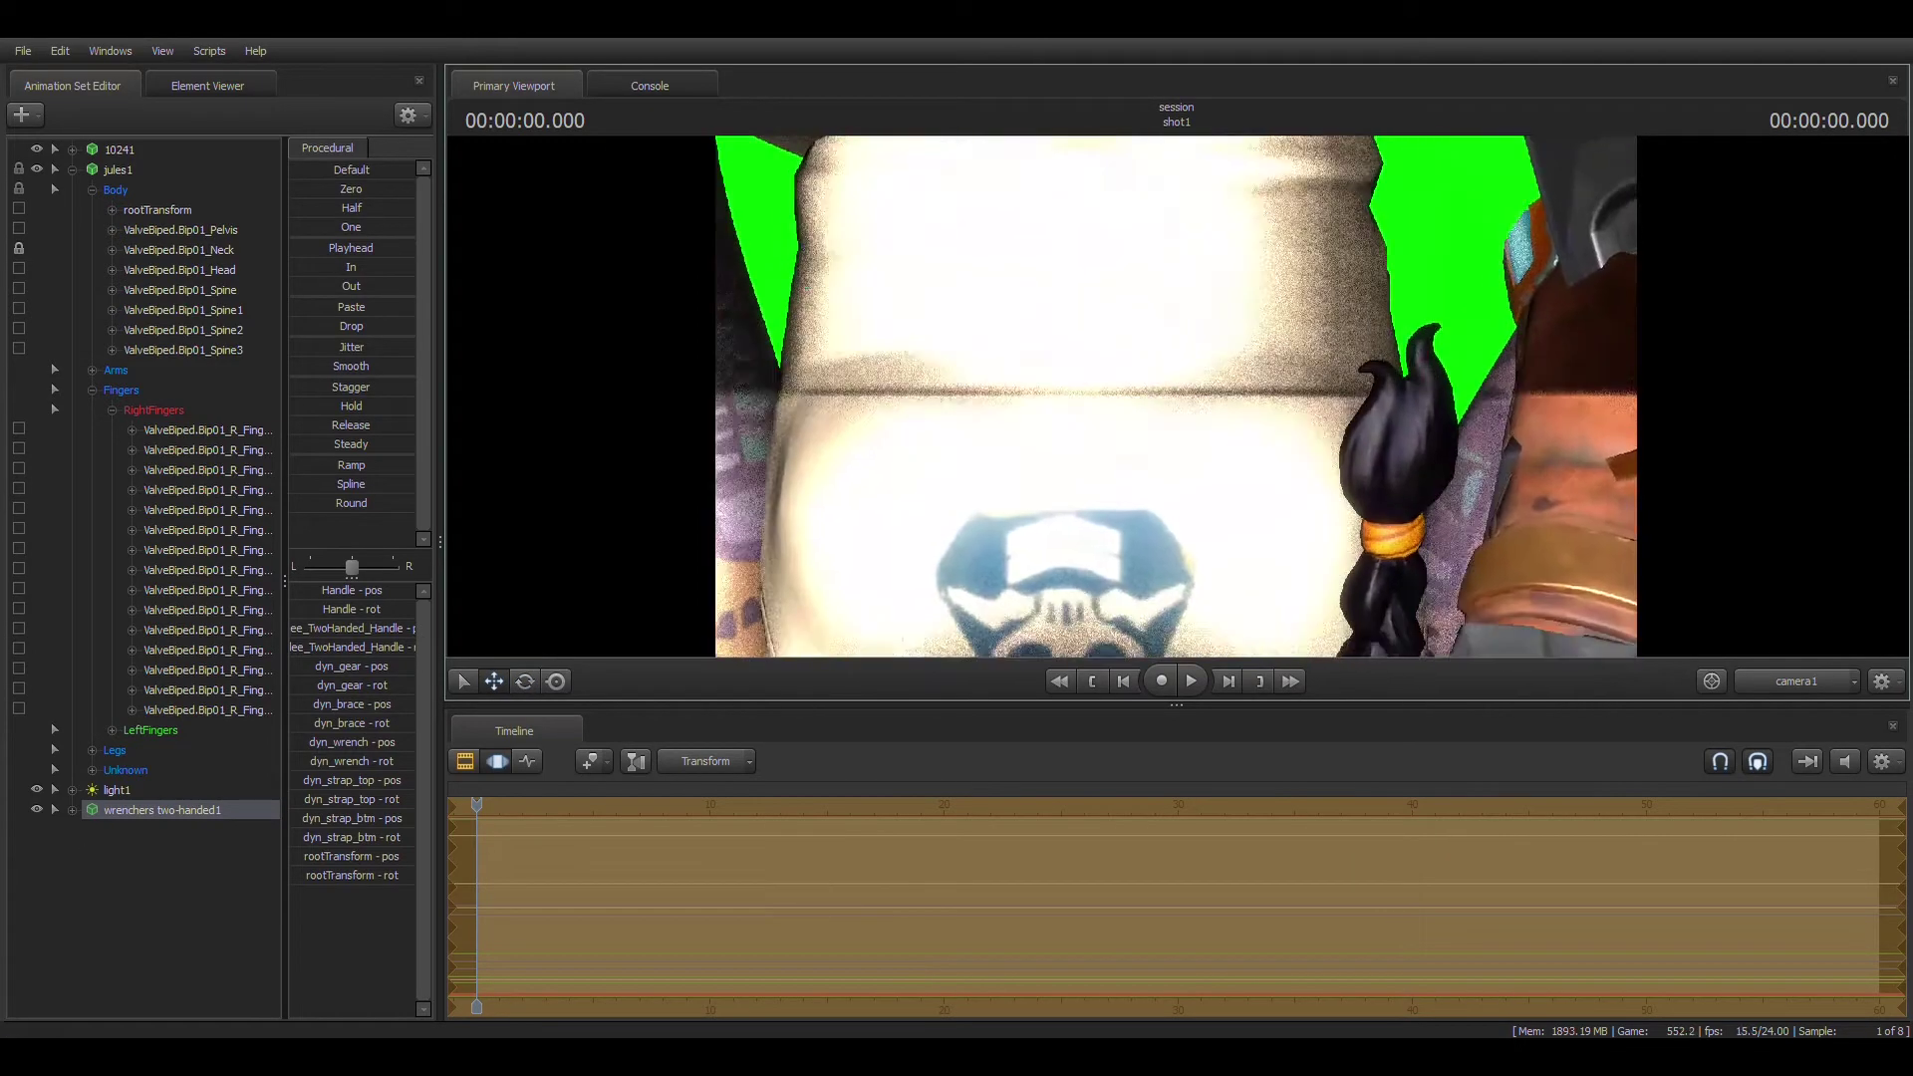
key("s")
left_click_drag(1131, 430, 1149, 566)
key("w")
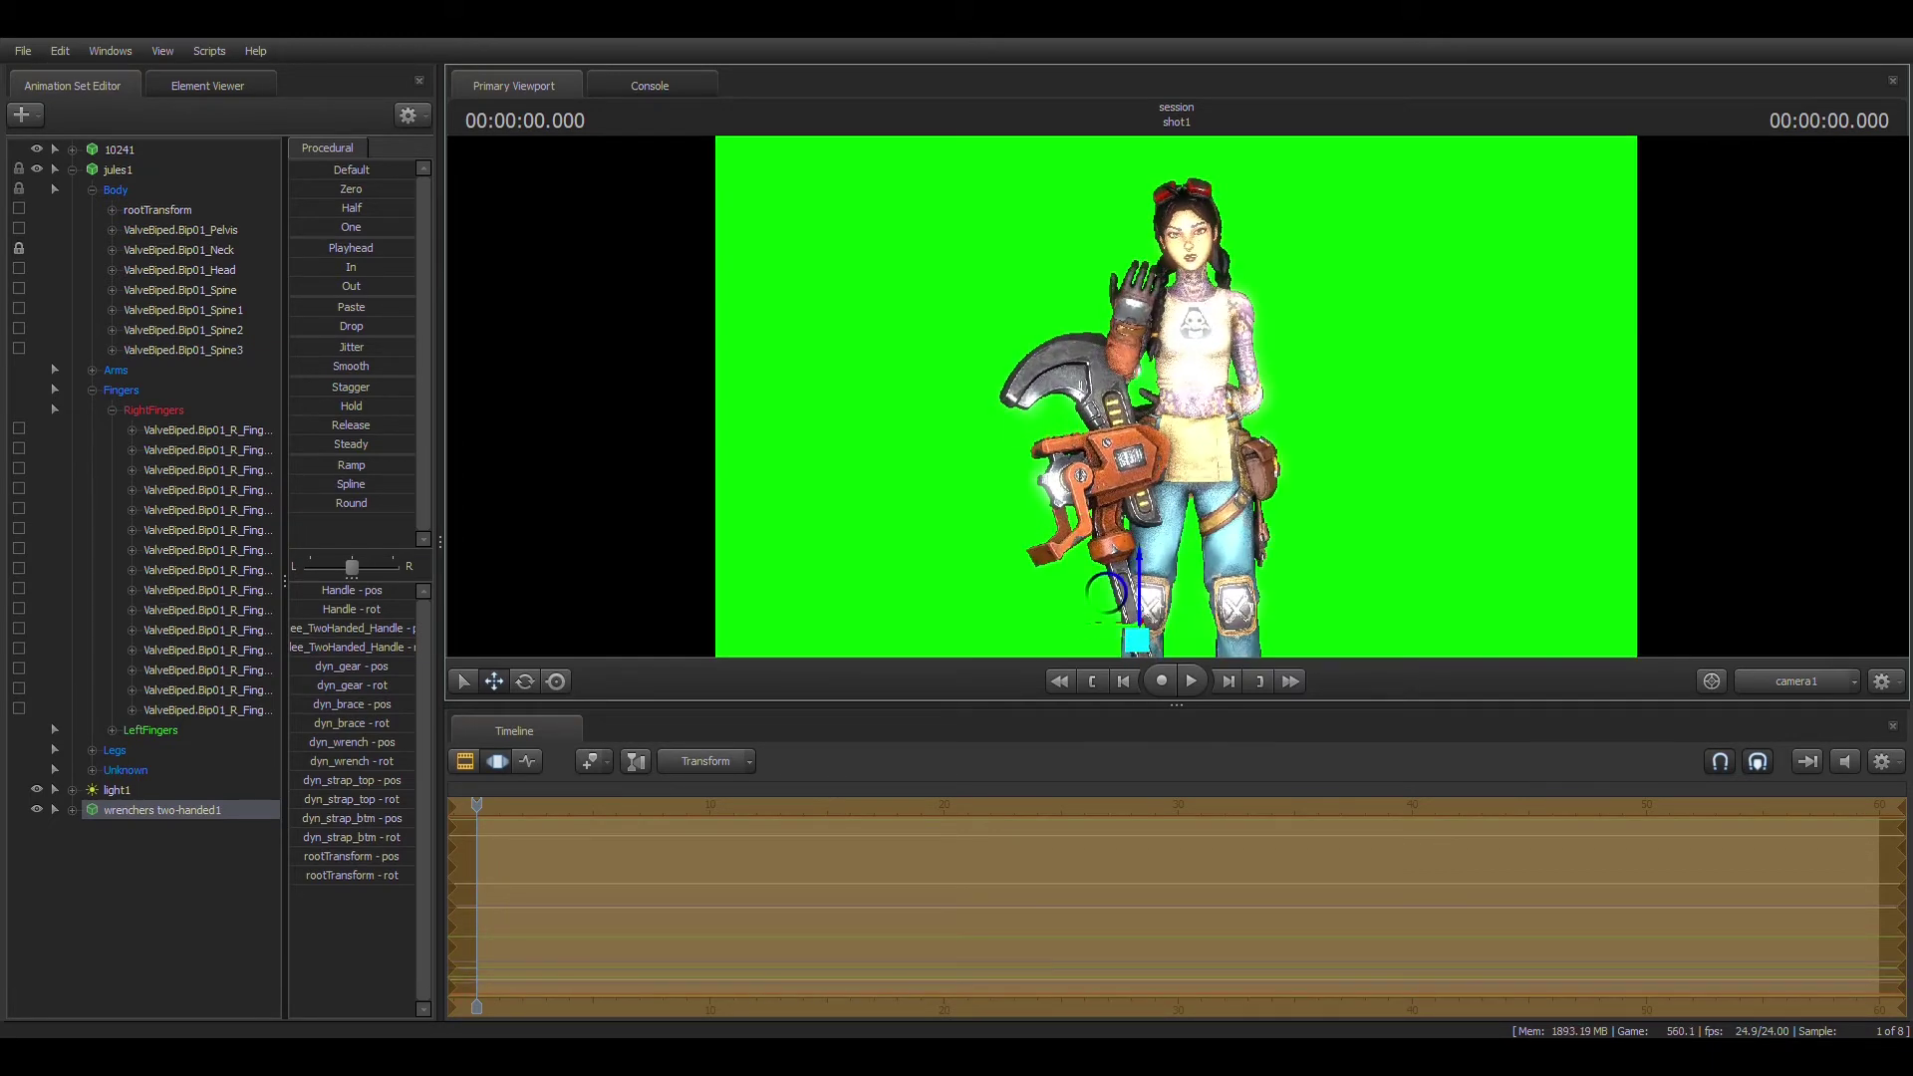
key("w")
key("s")
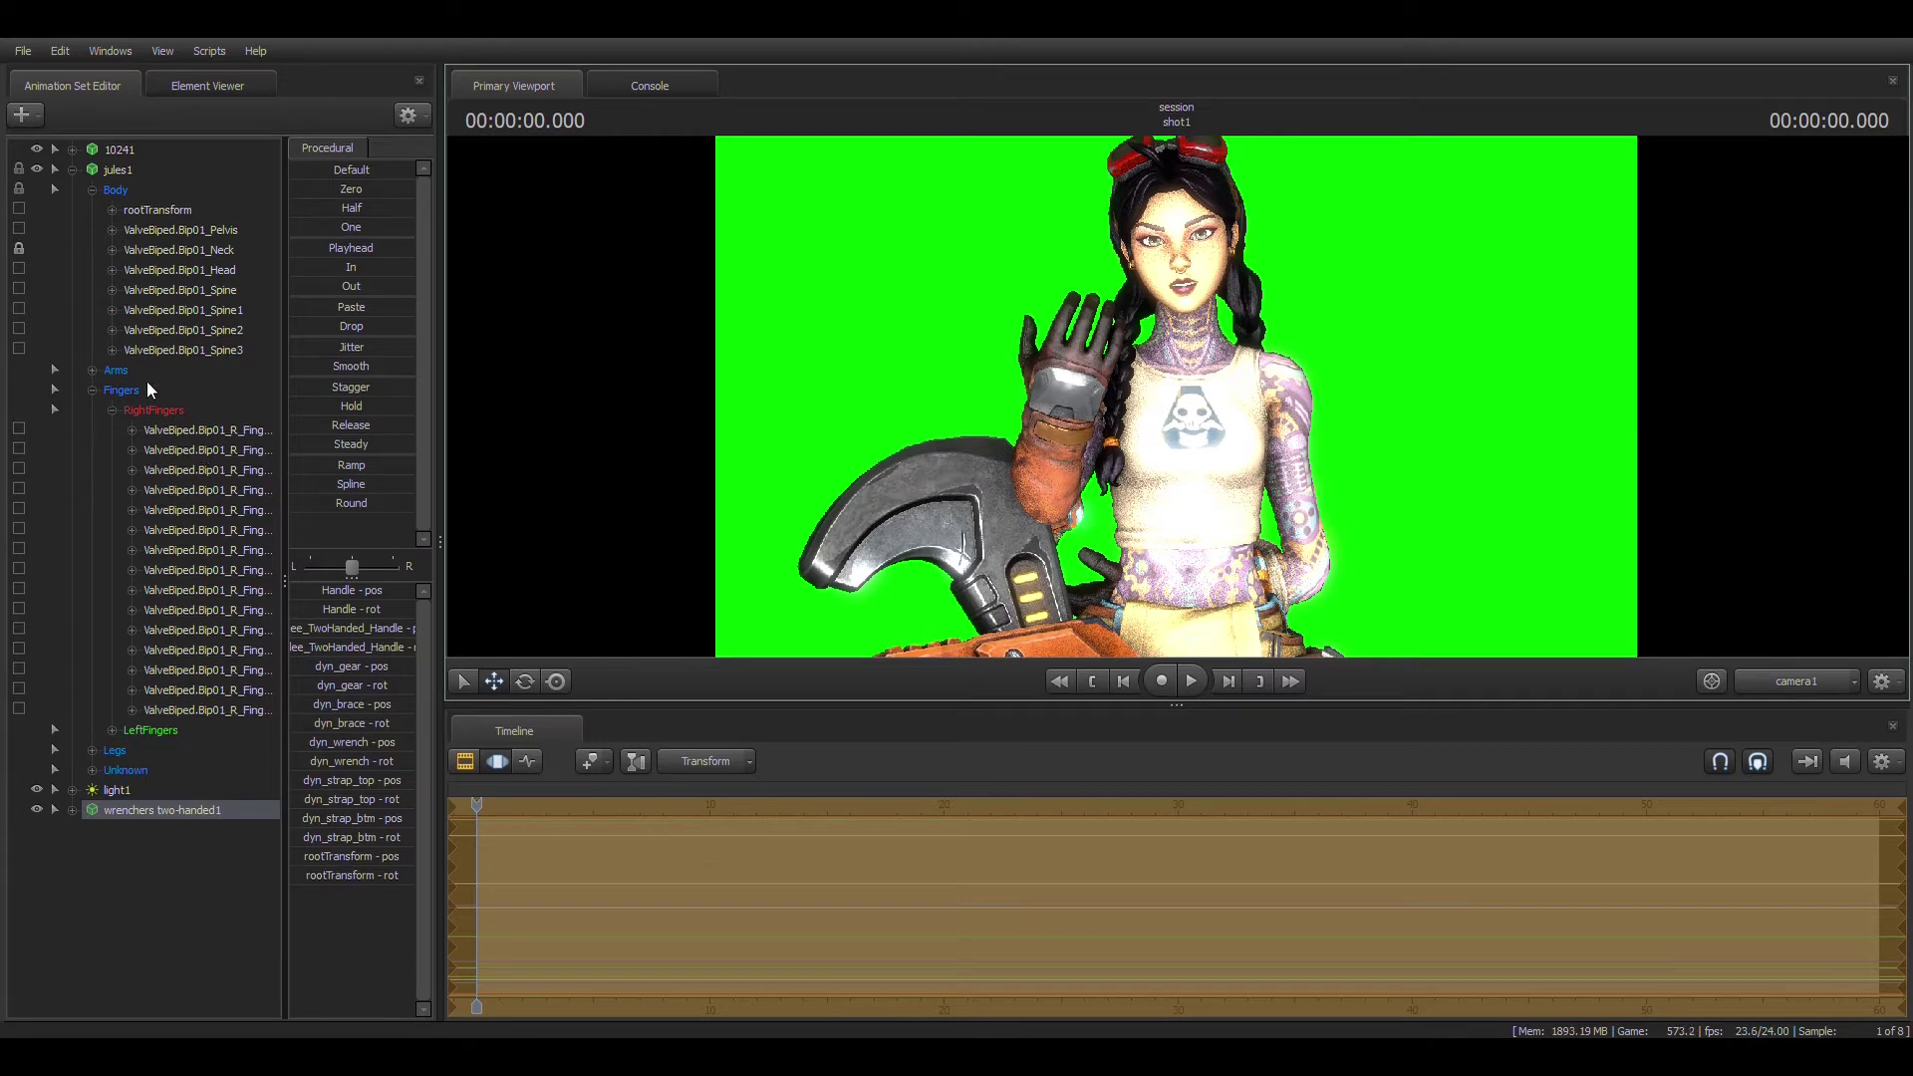
Step: Rotate the left upper arm, forearm and hand so the arm hangs relaxed by the hip
left_click(178, 249)
left_click(92, 370)
left_click(195, 410)
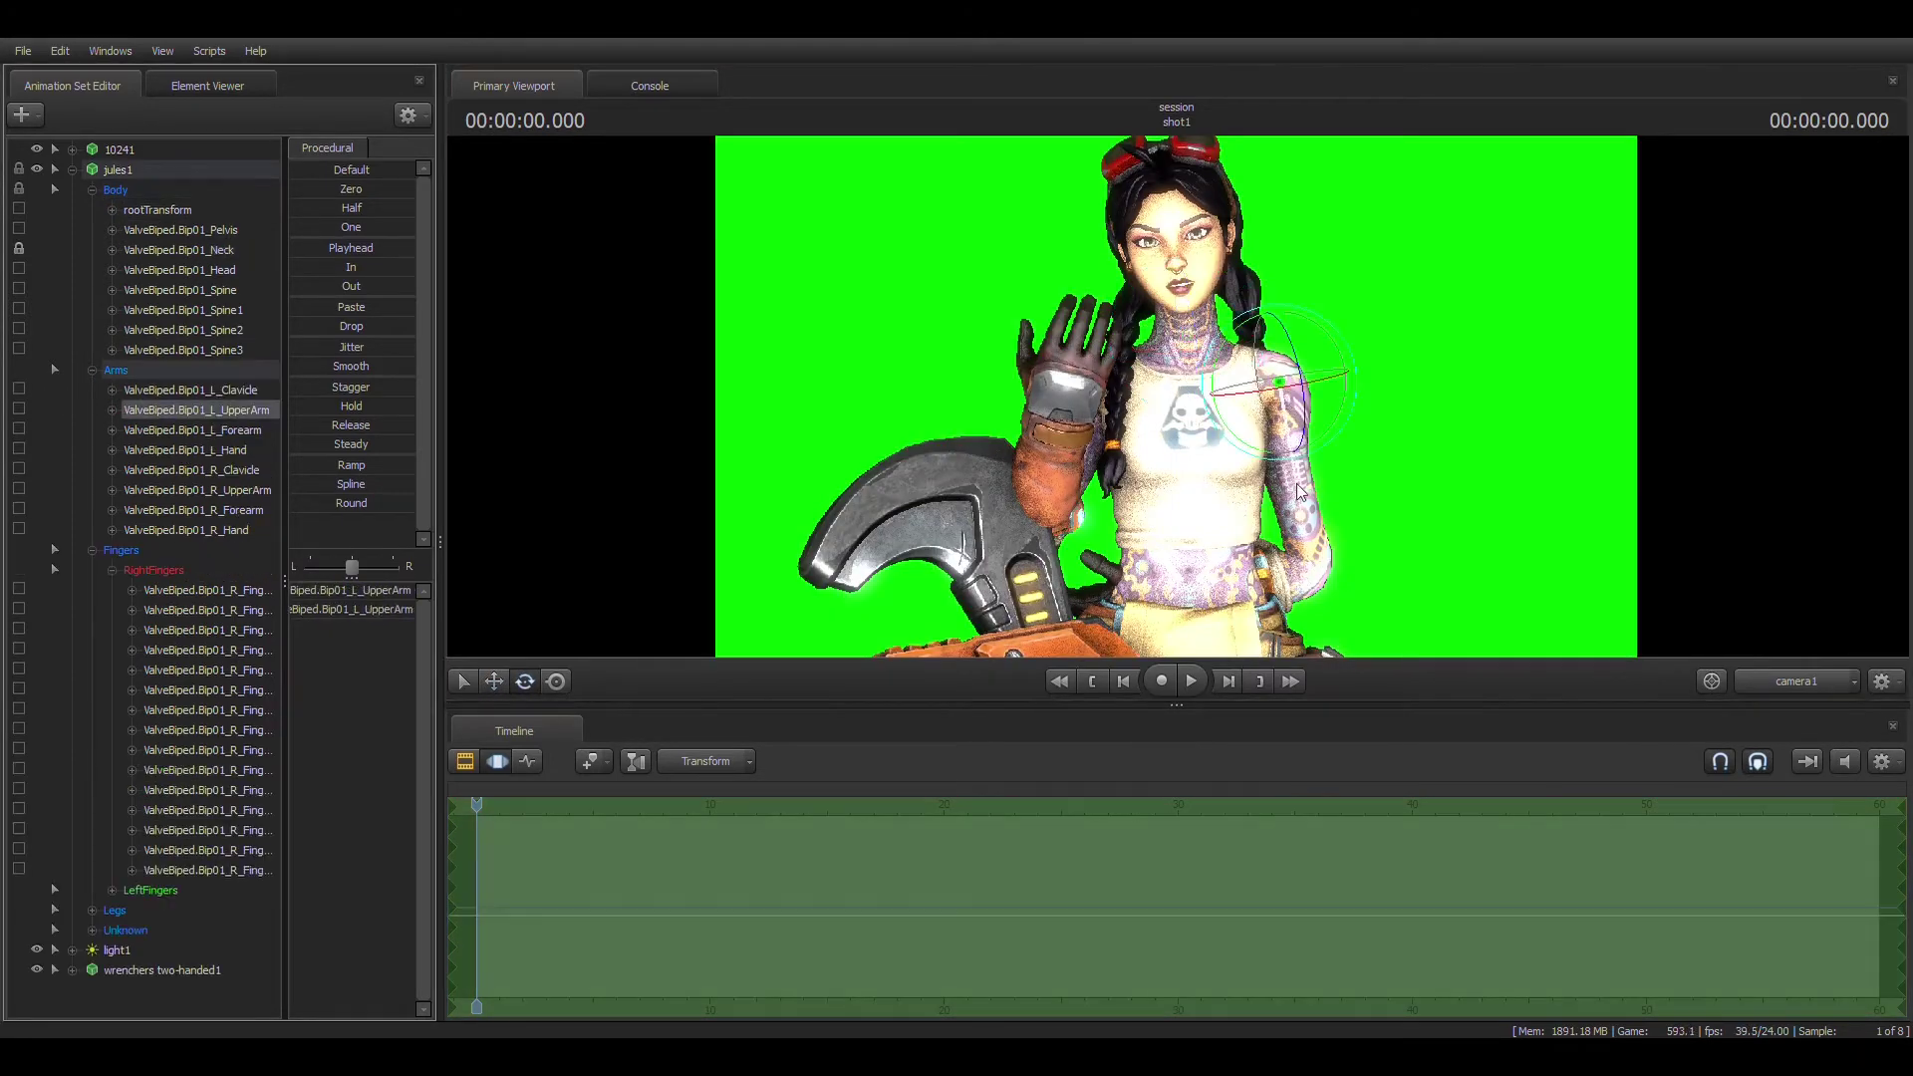
left_click_drag(1286, 409, 1340, 379)
left_click(193, 430)
left_click_drag(1395, 558, 1365, 588)
left_click(185, 449)
left_click_drag(1495, 399, 1465, 351)
left_click(1373, 581)
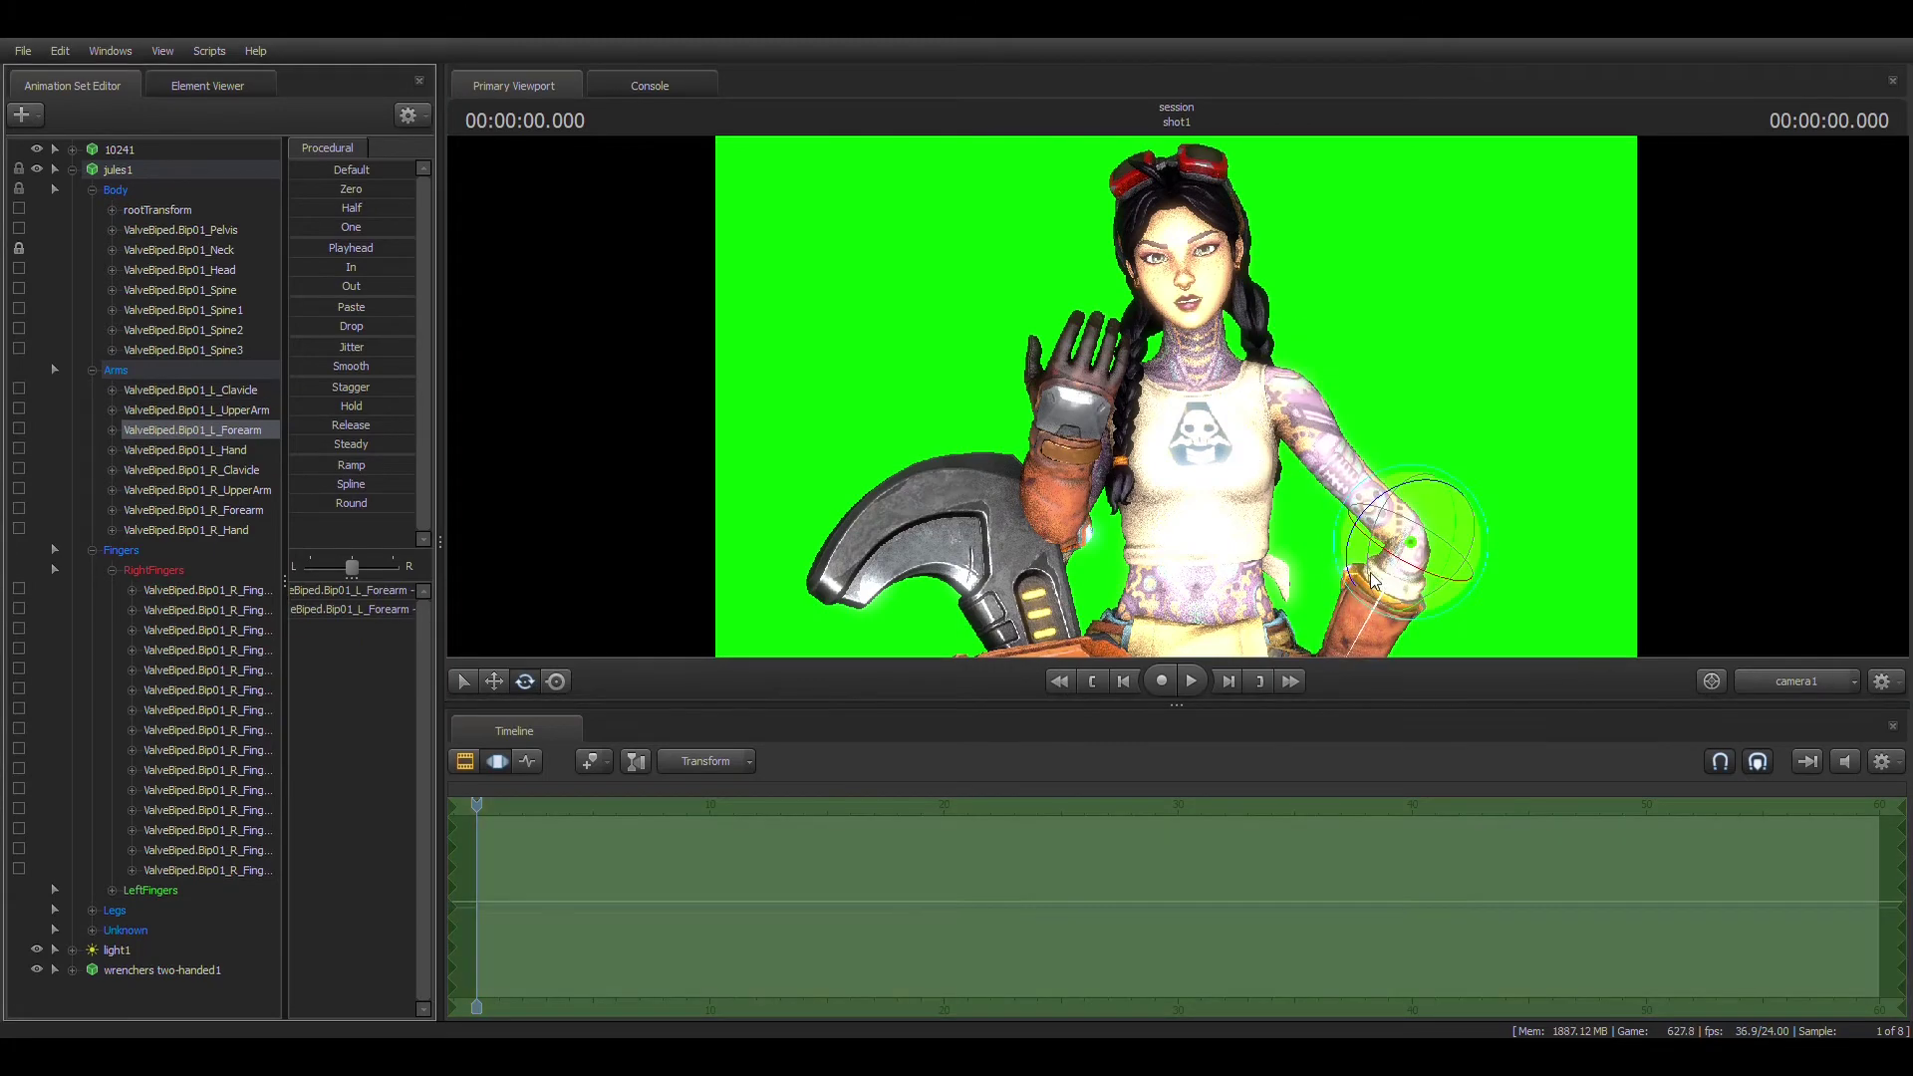
left_click(1319, 487)
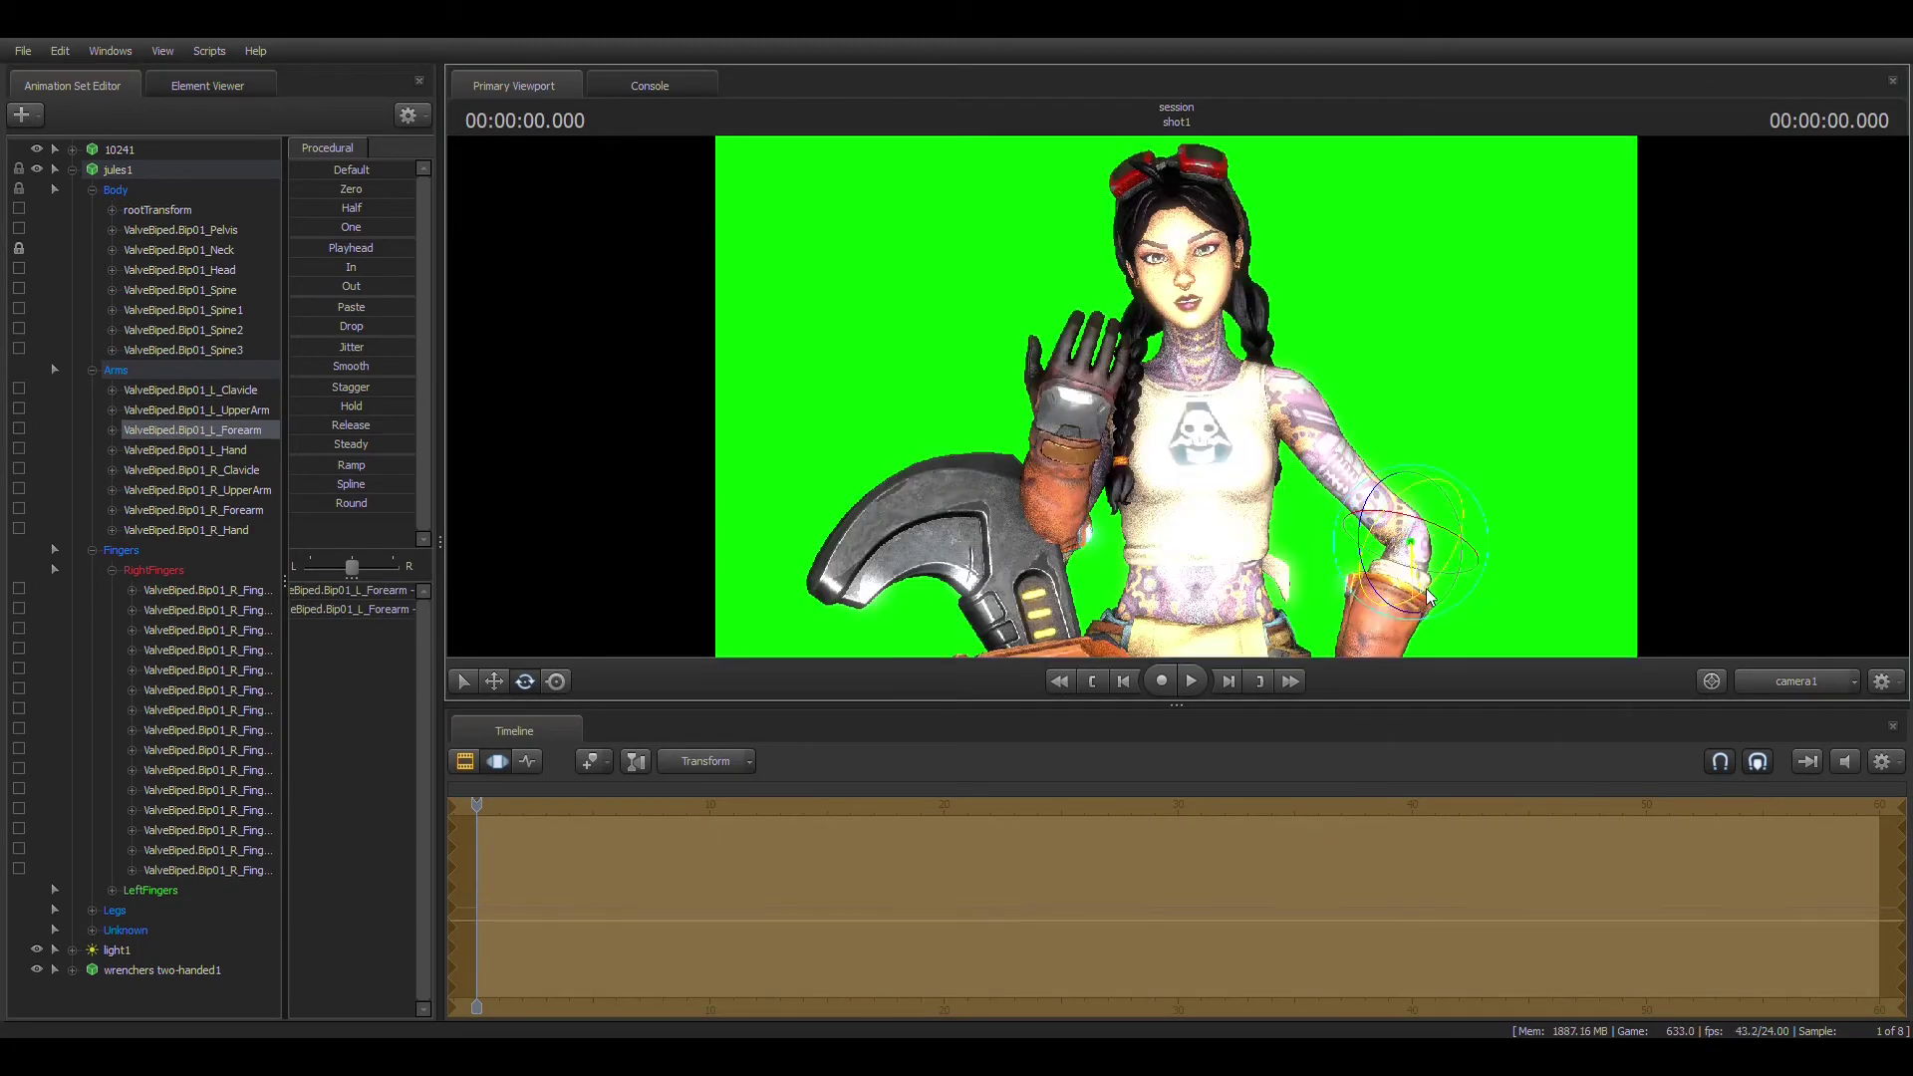
left_click(1366, 581, "ctrl")
Step: Lower the right arm so its hand rests on the wrench, then collapse jules1
left_click(1166, 384, "ctrl")
left_click(1111, 404, "ctrl")
left_click_drag(1056, 458, 996, 378)
left_click(977, 457, "ctrl")
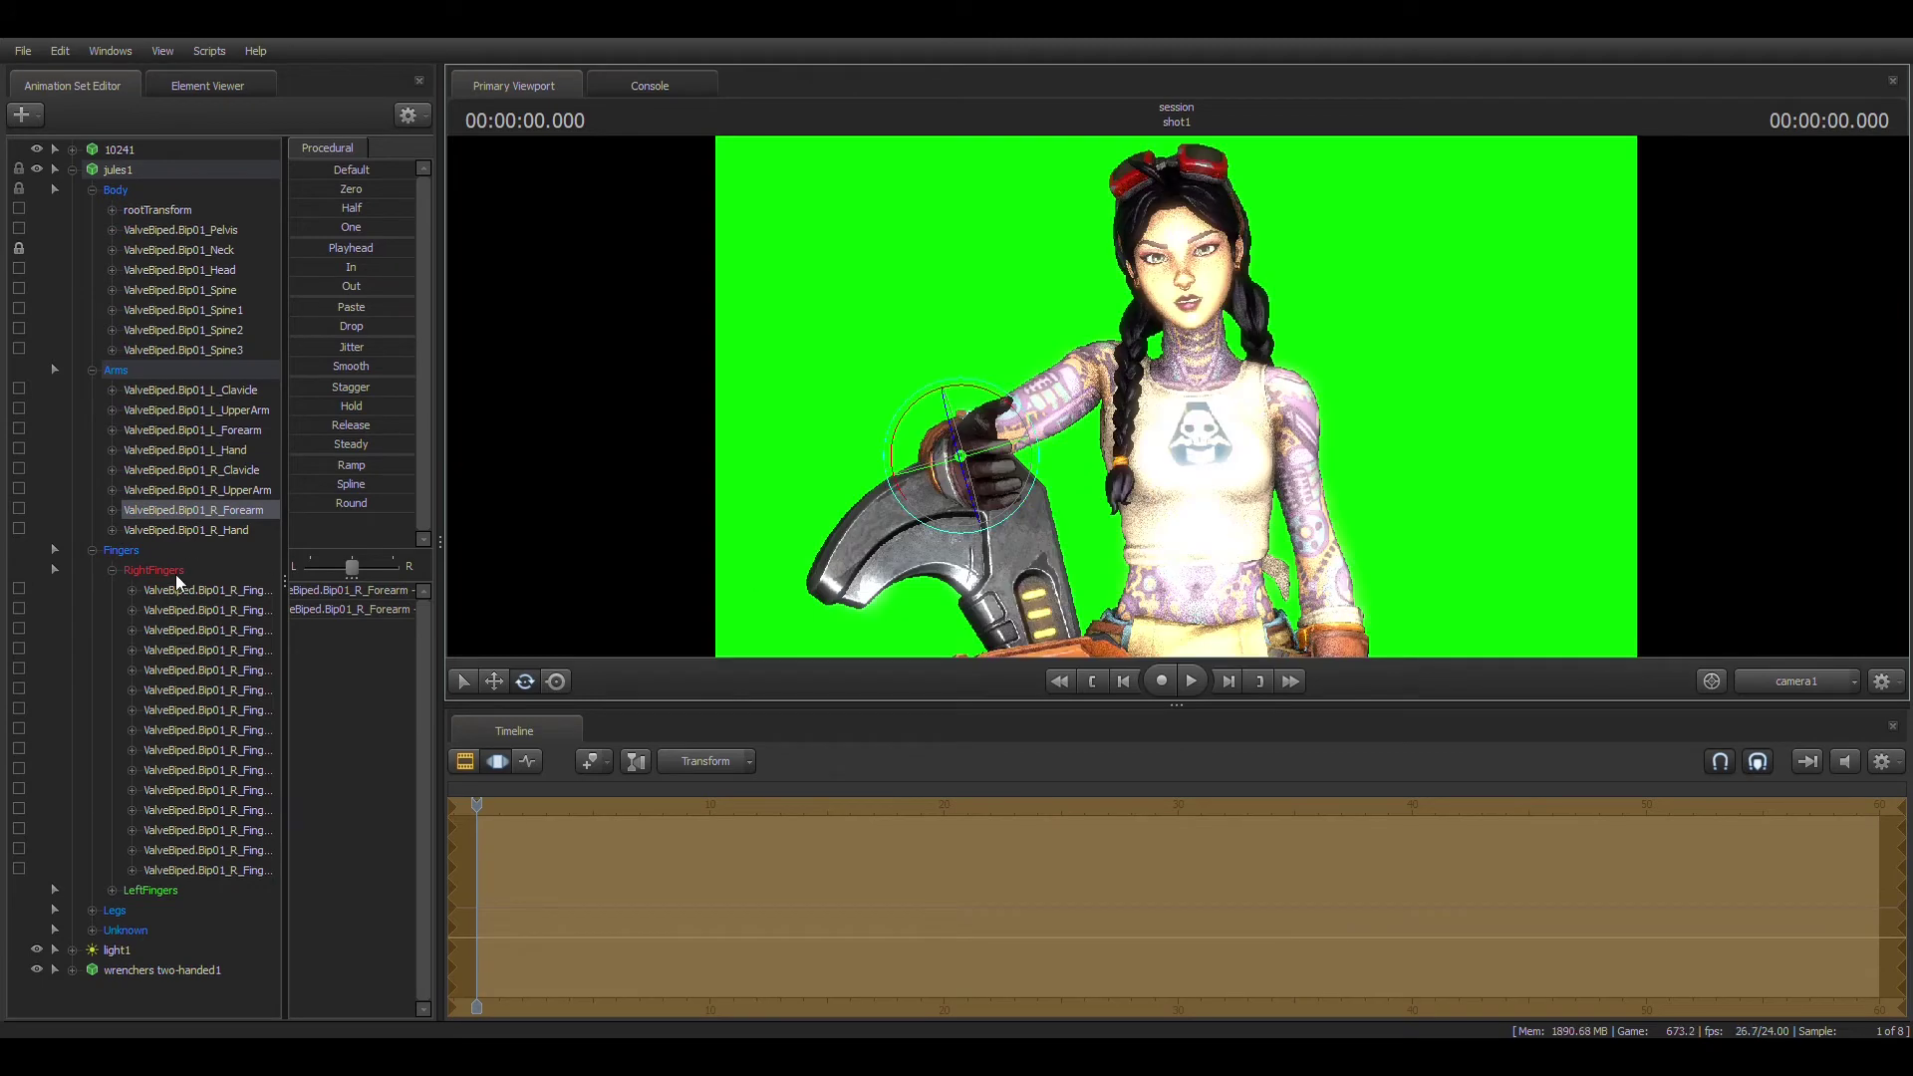
left_click(161, 971)
left_click(226, 491)
left_click(71, 169)
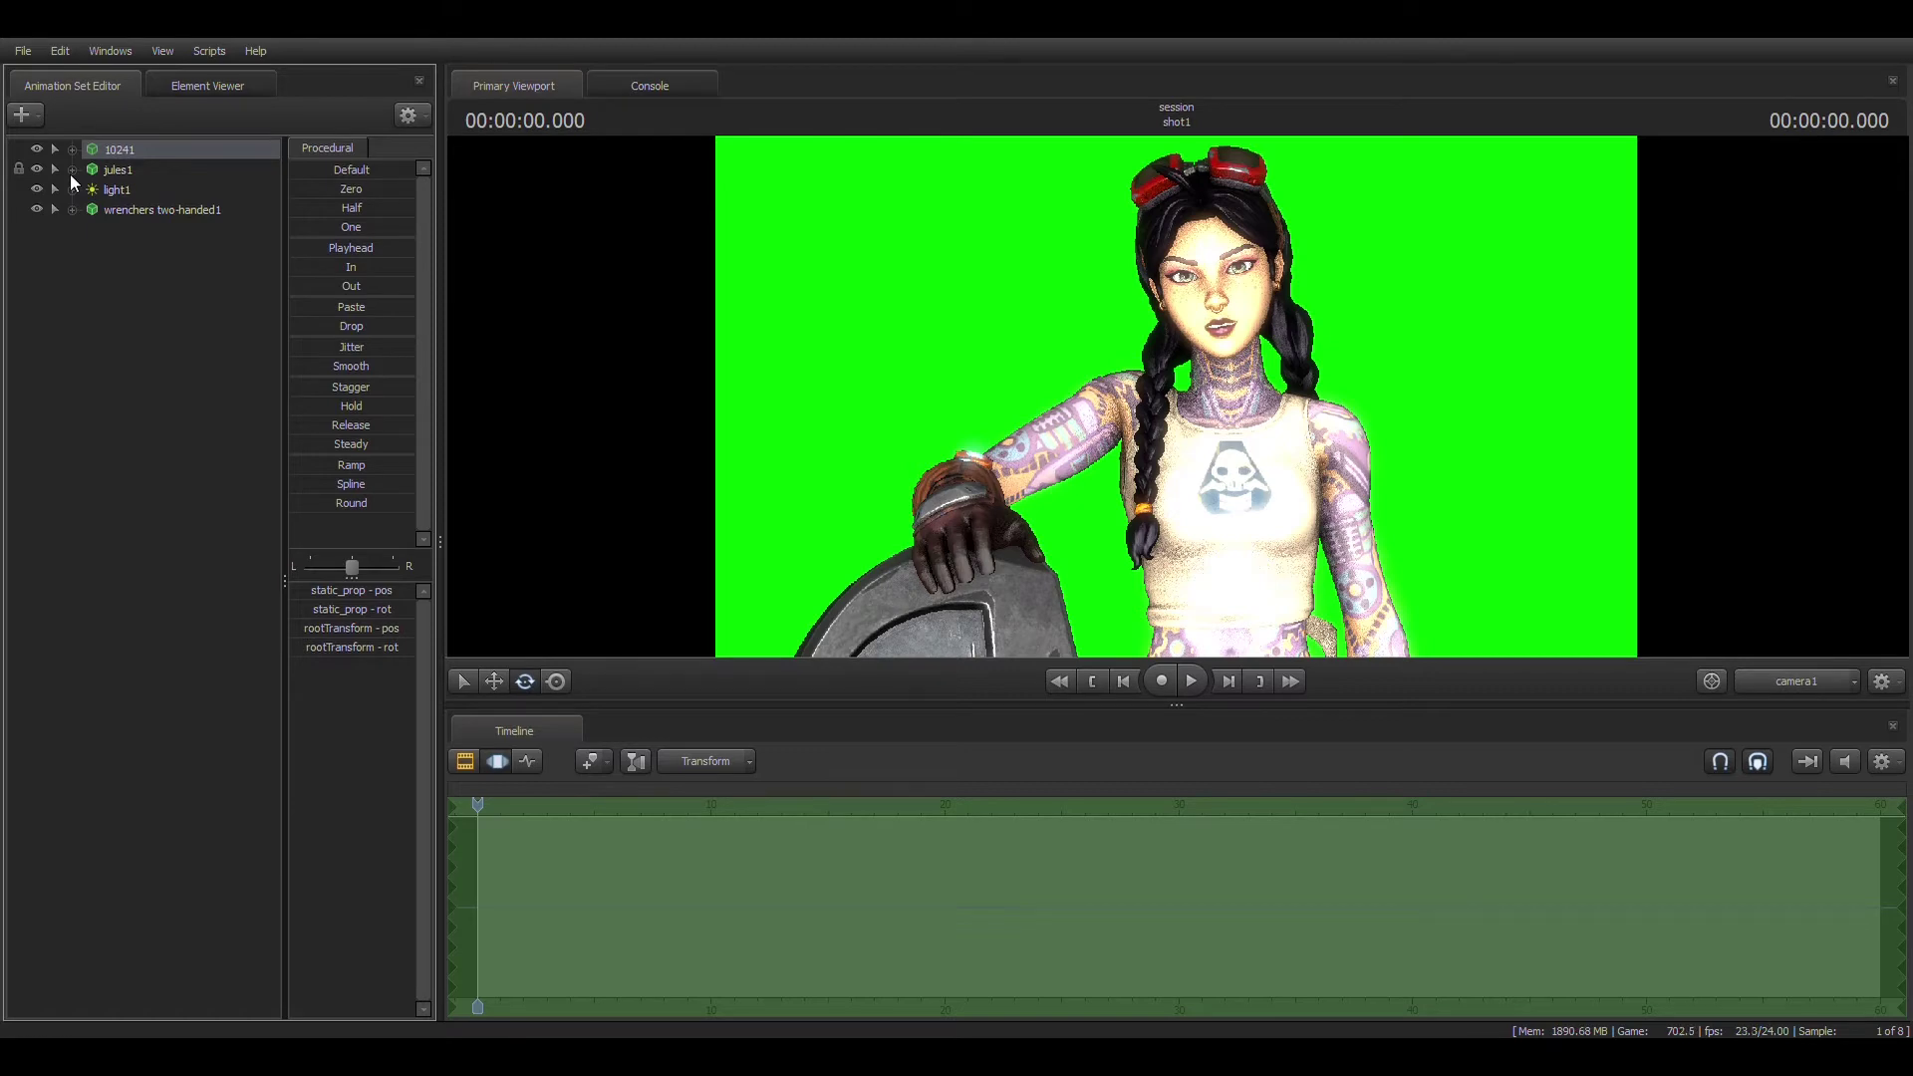
left_click_drag(1729, 311, 1176, 396)
key("w")
key("ctrl+z")
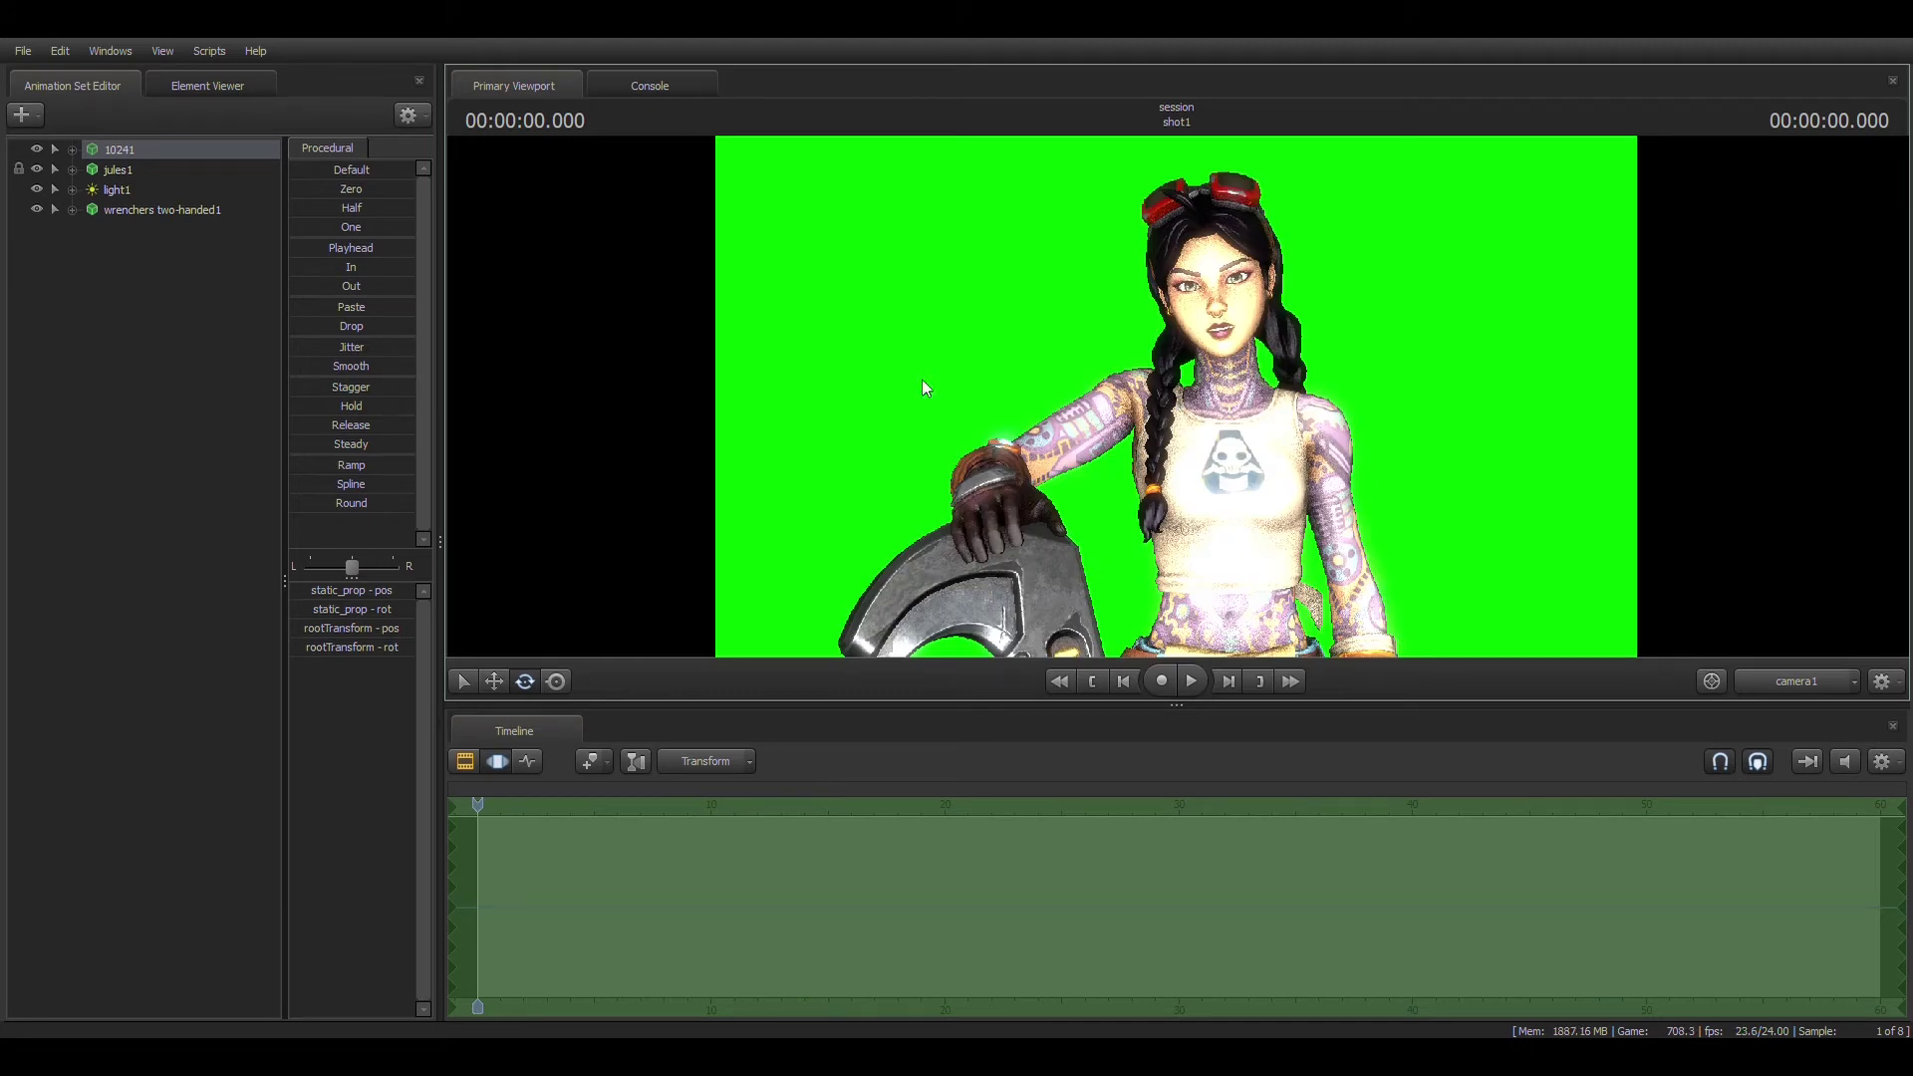
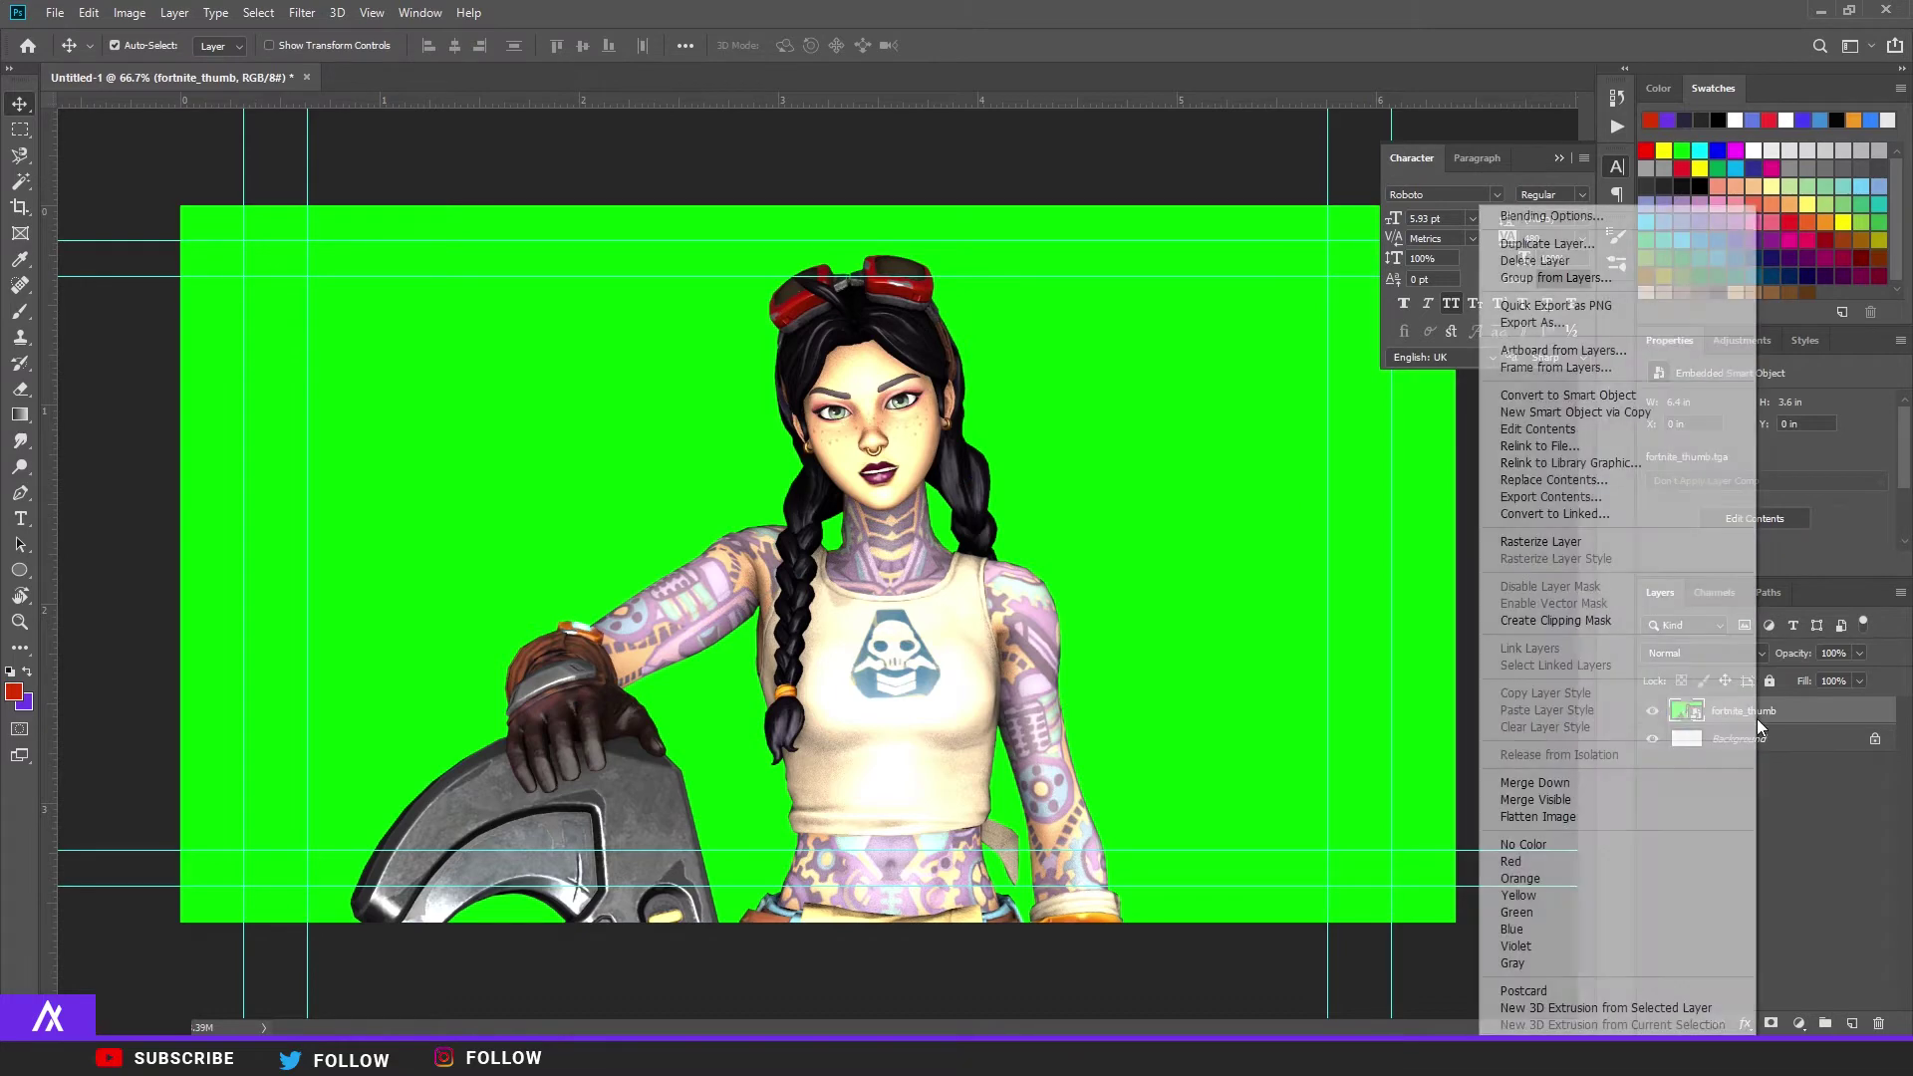
Step: Rasterize the fortnite_thumb render and unlock the Background into an editable layer
left_click(1562, 548)
left_click(1874, 739)
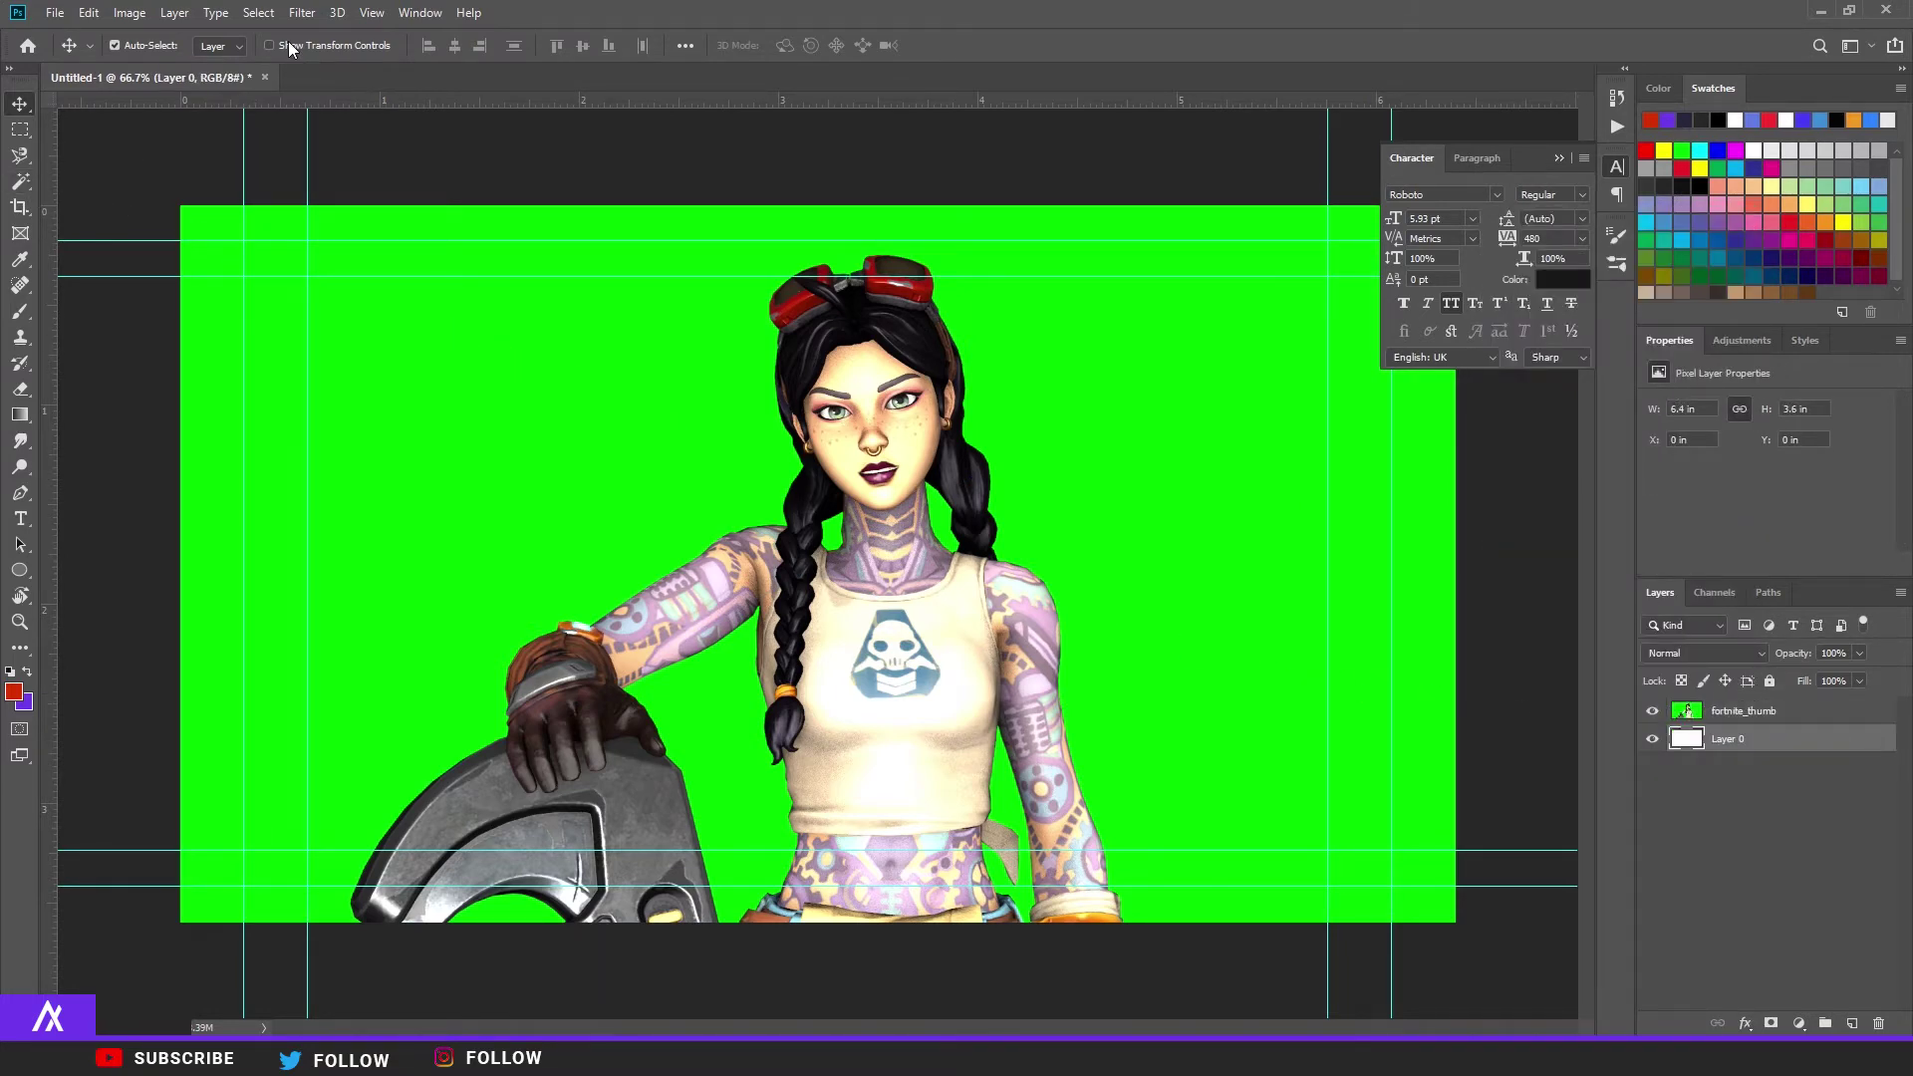
left_click(21, 183)
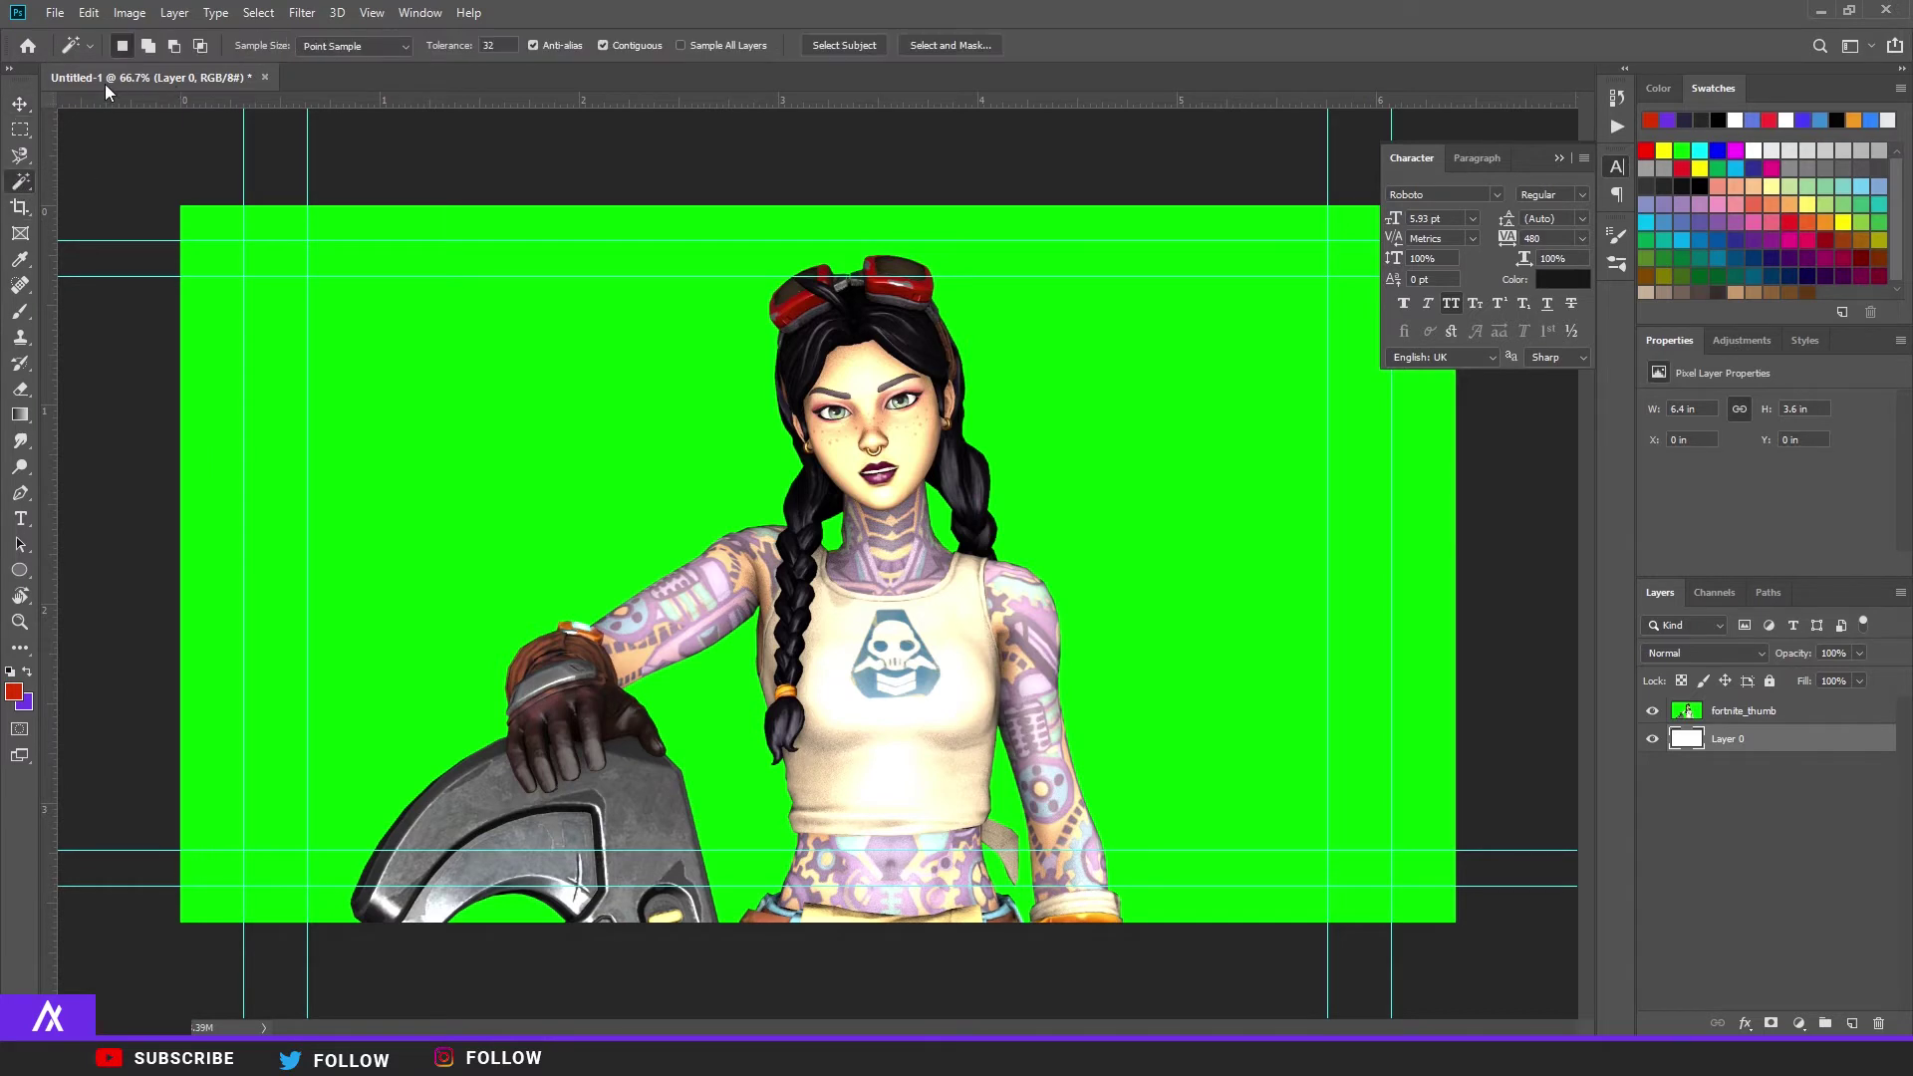
left_click(258, 13)
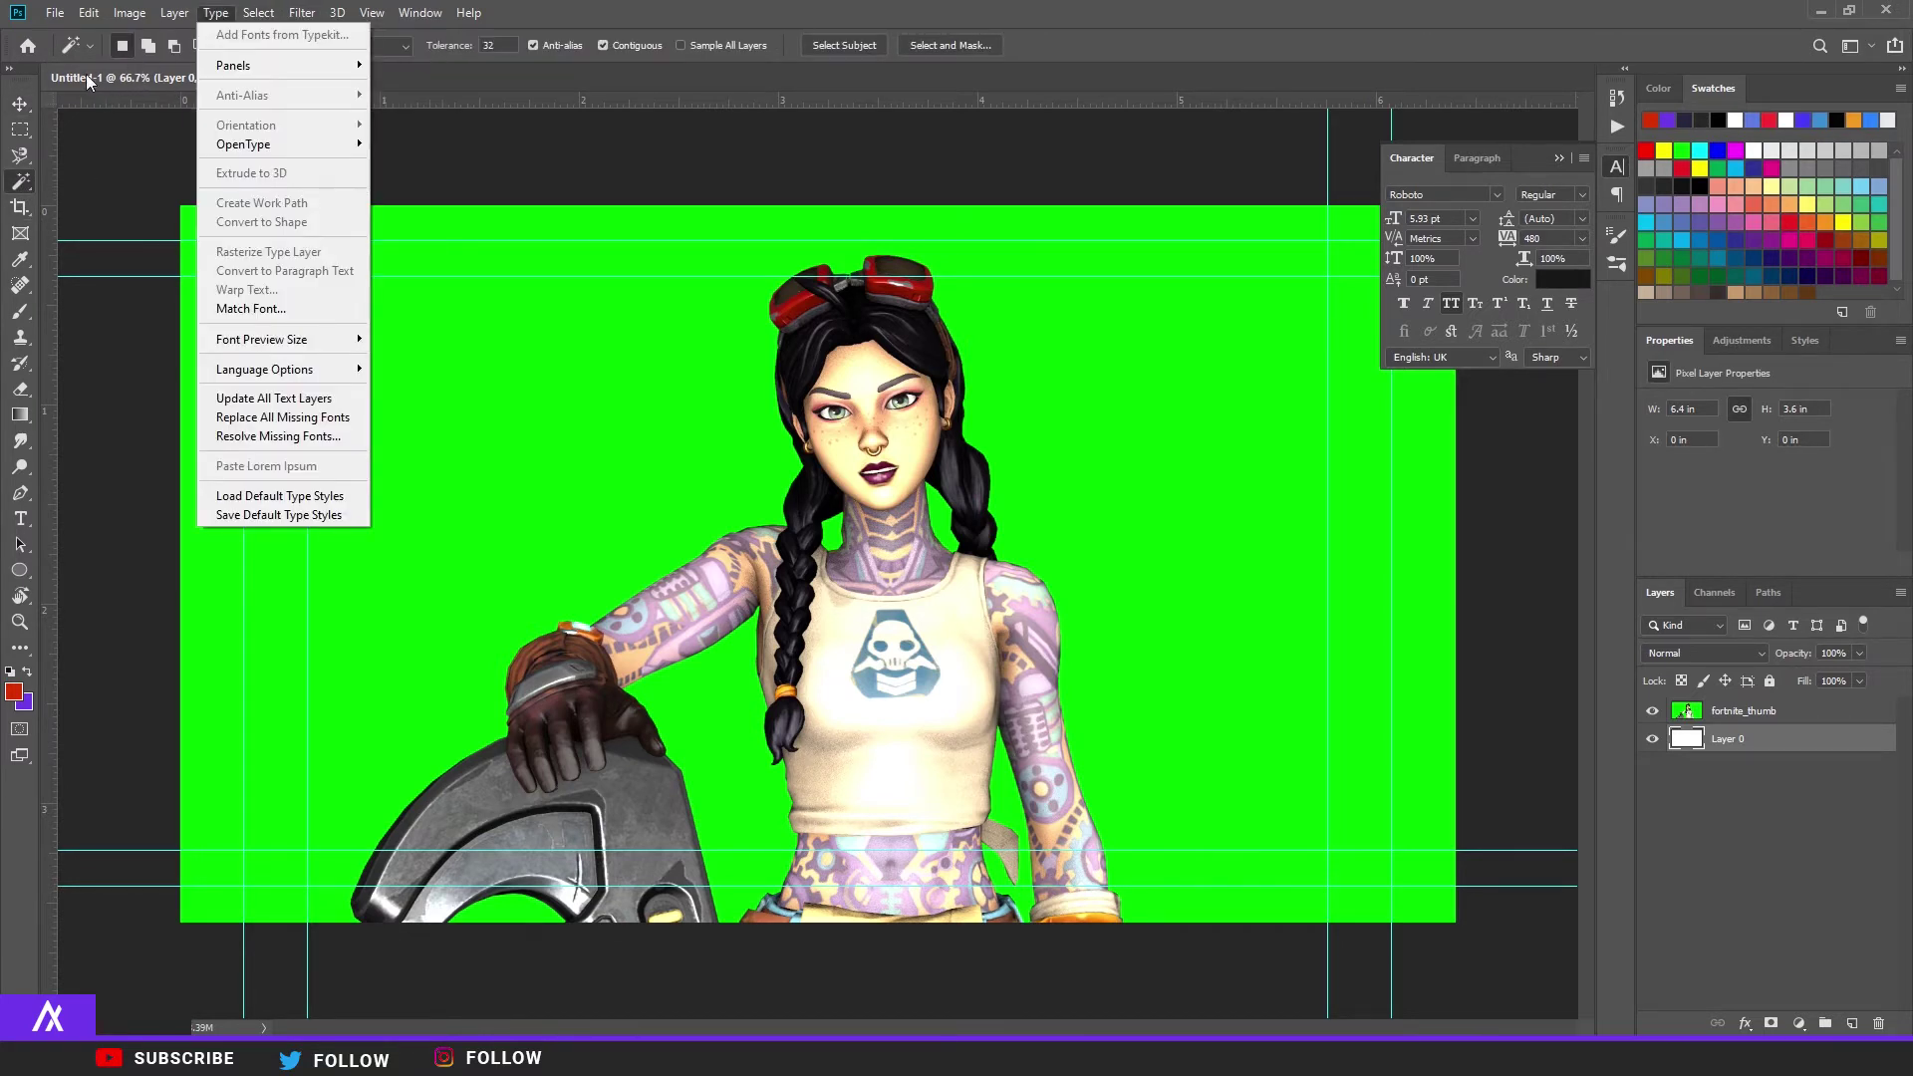
left_click(21, 104)
left_click(257, 14)
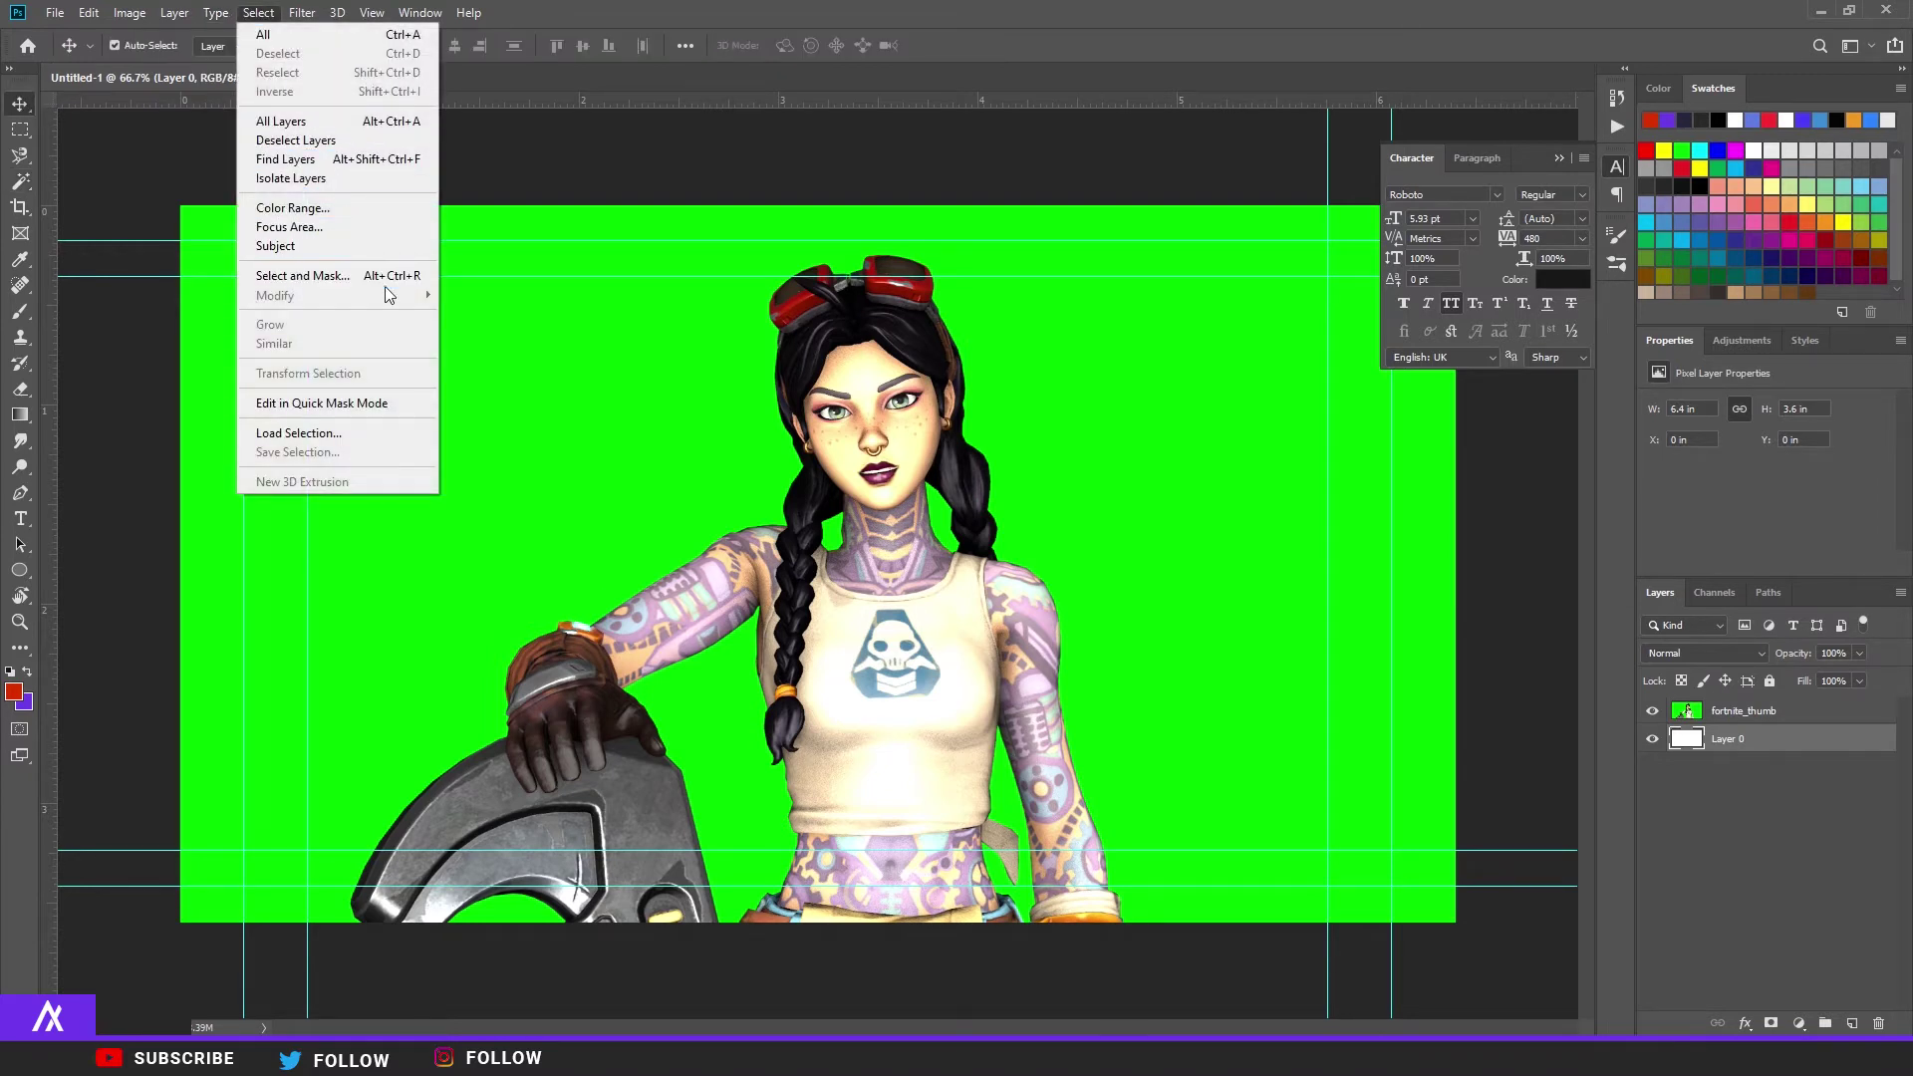
Step: With fortnite_thumb active, sample the green backdrop in Color Range to select it
double_click(1714, 711)
left_click(1815, 718)
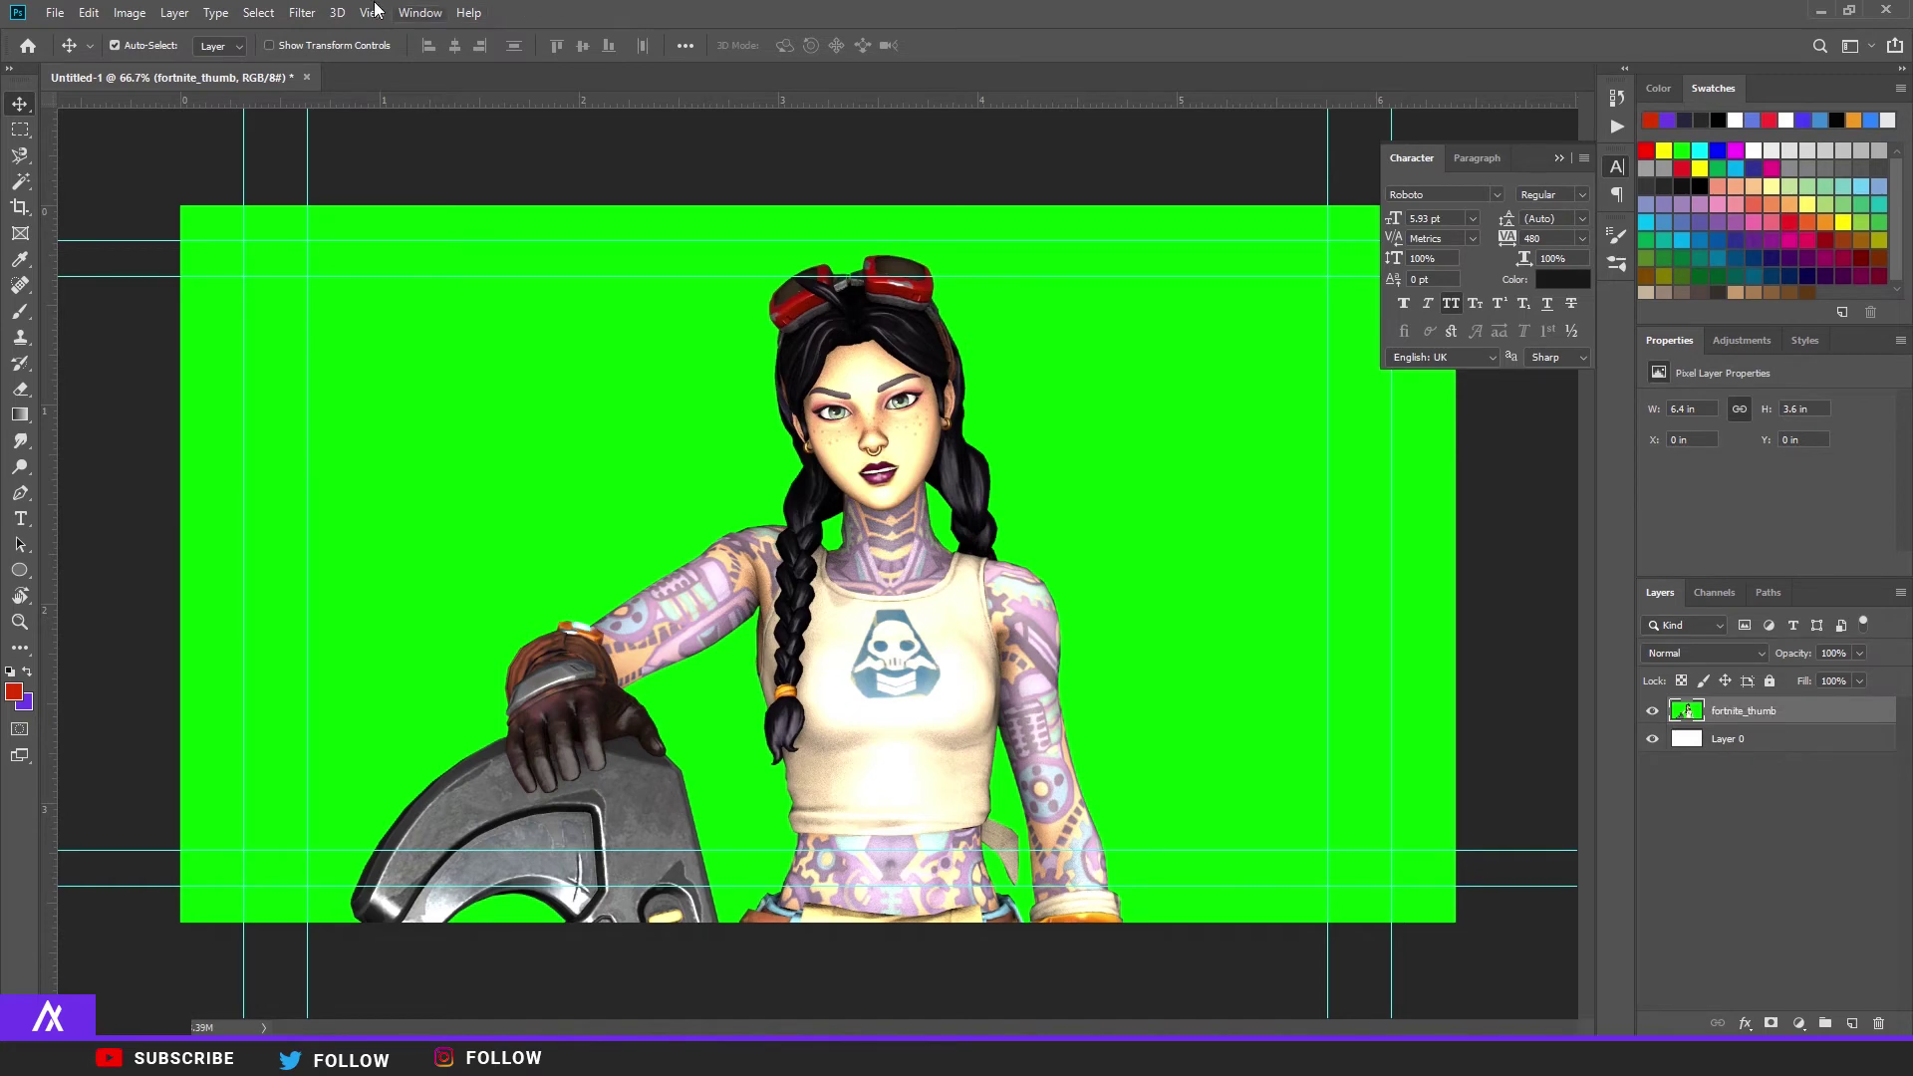
left_click(258, 12)
left_click(317, 208)
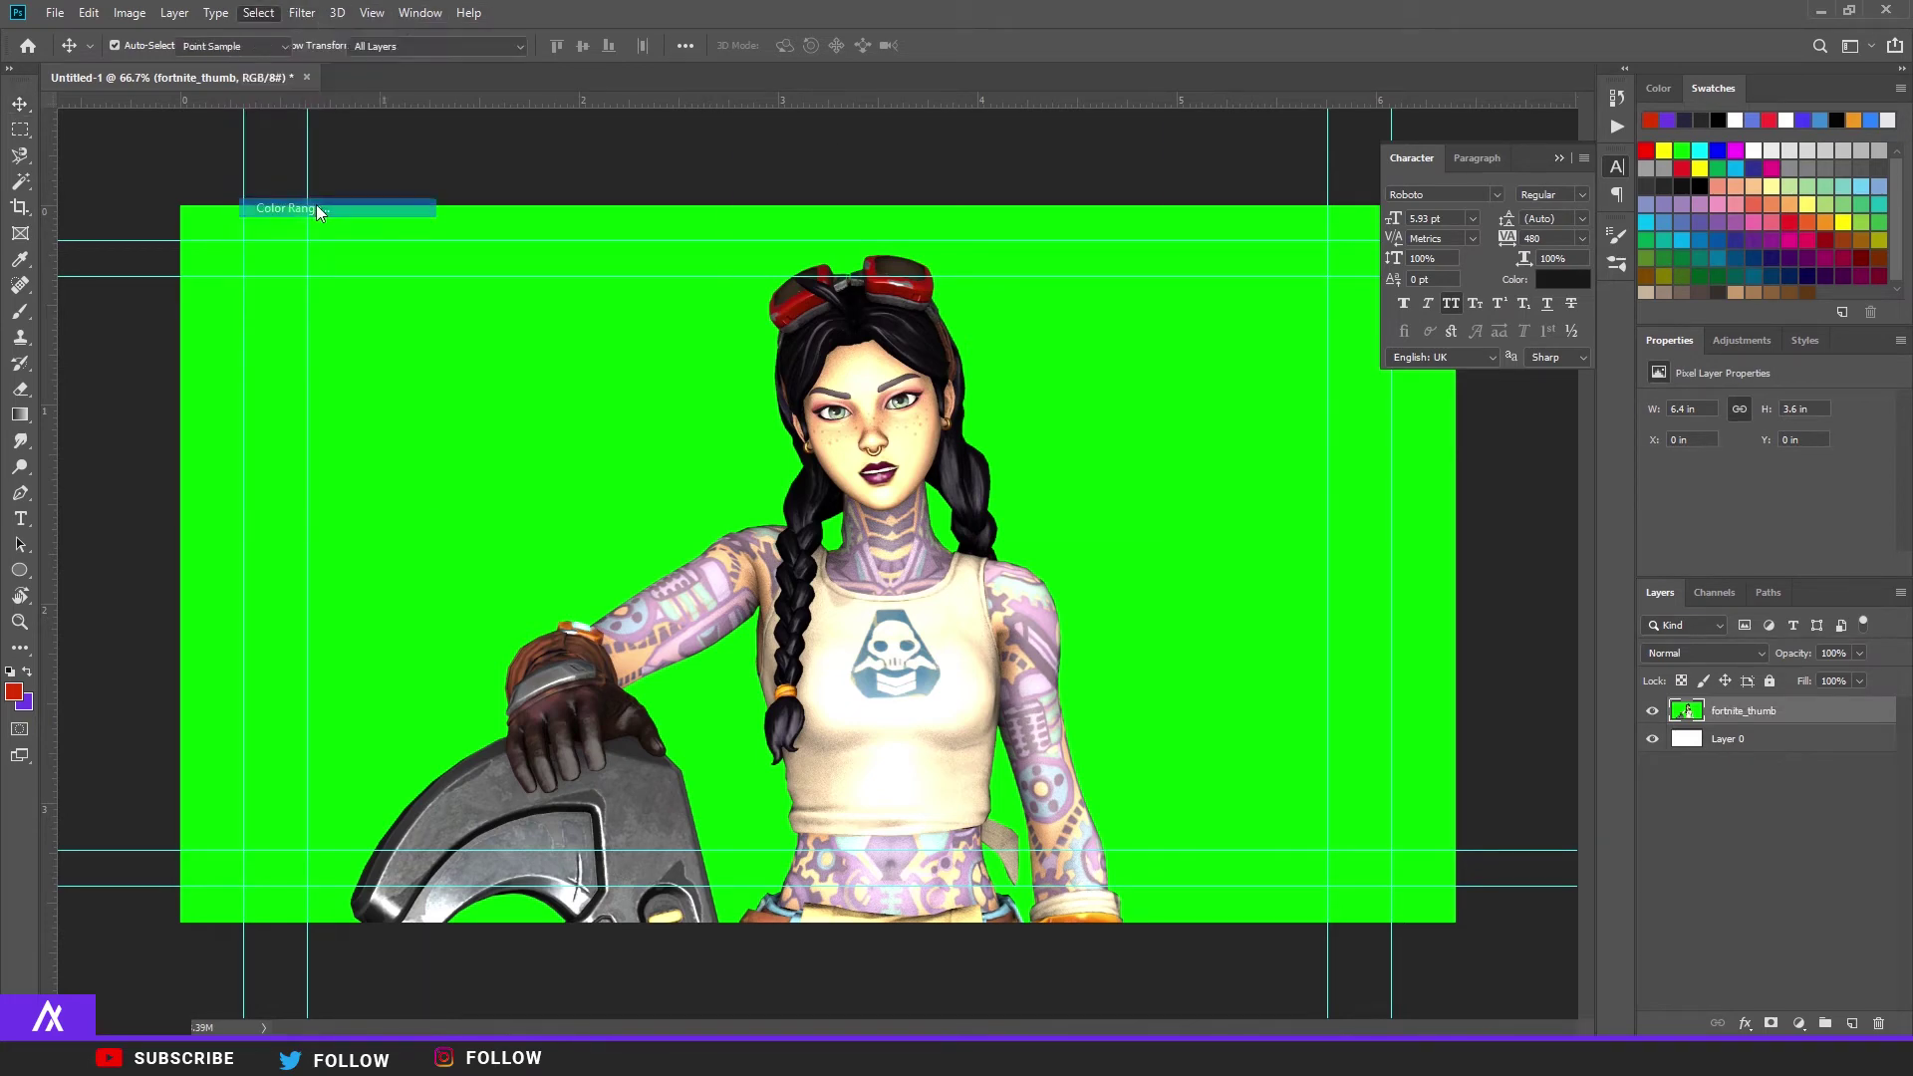
left_click(571, 348)
left_click(1100, 183)
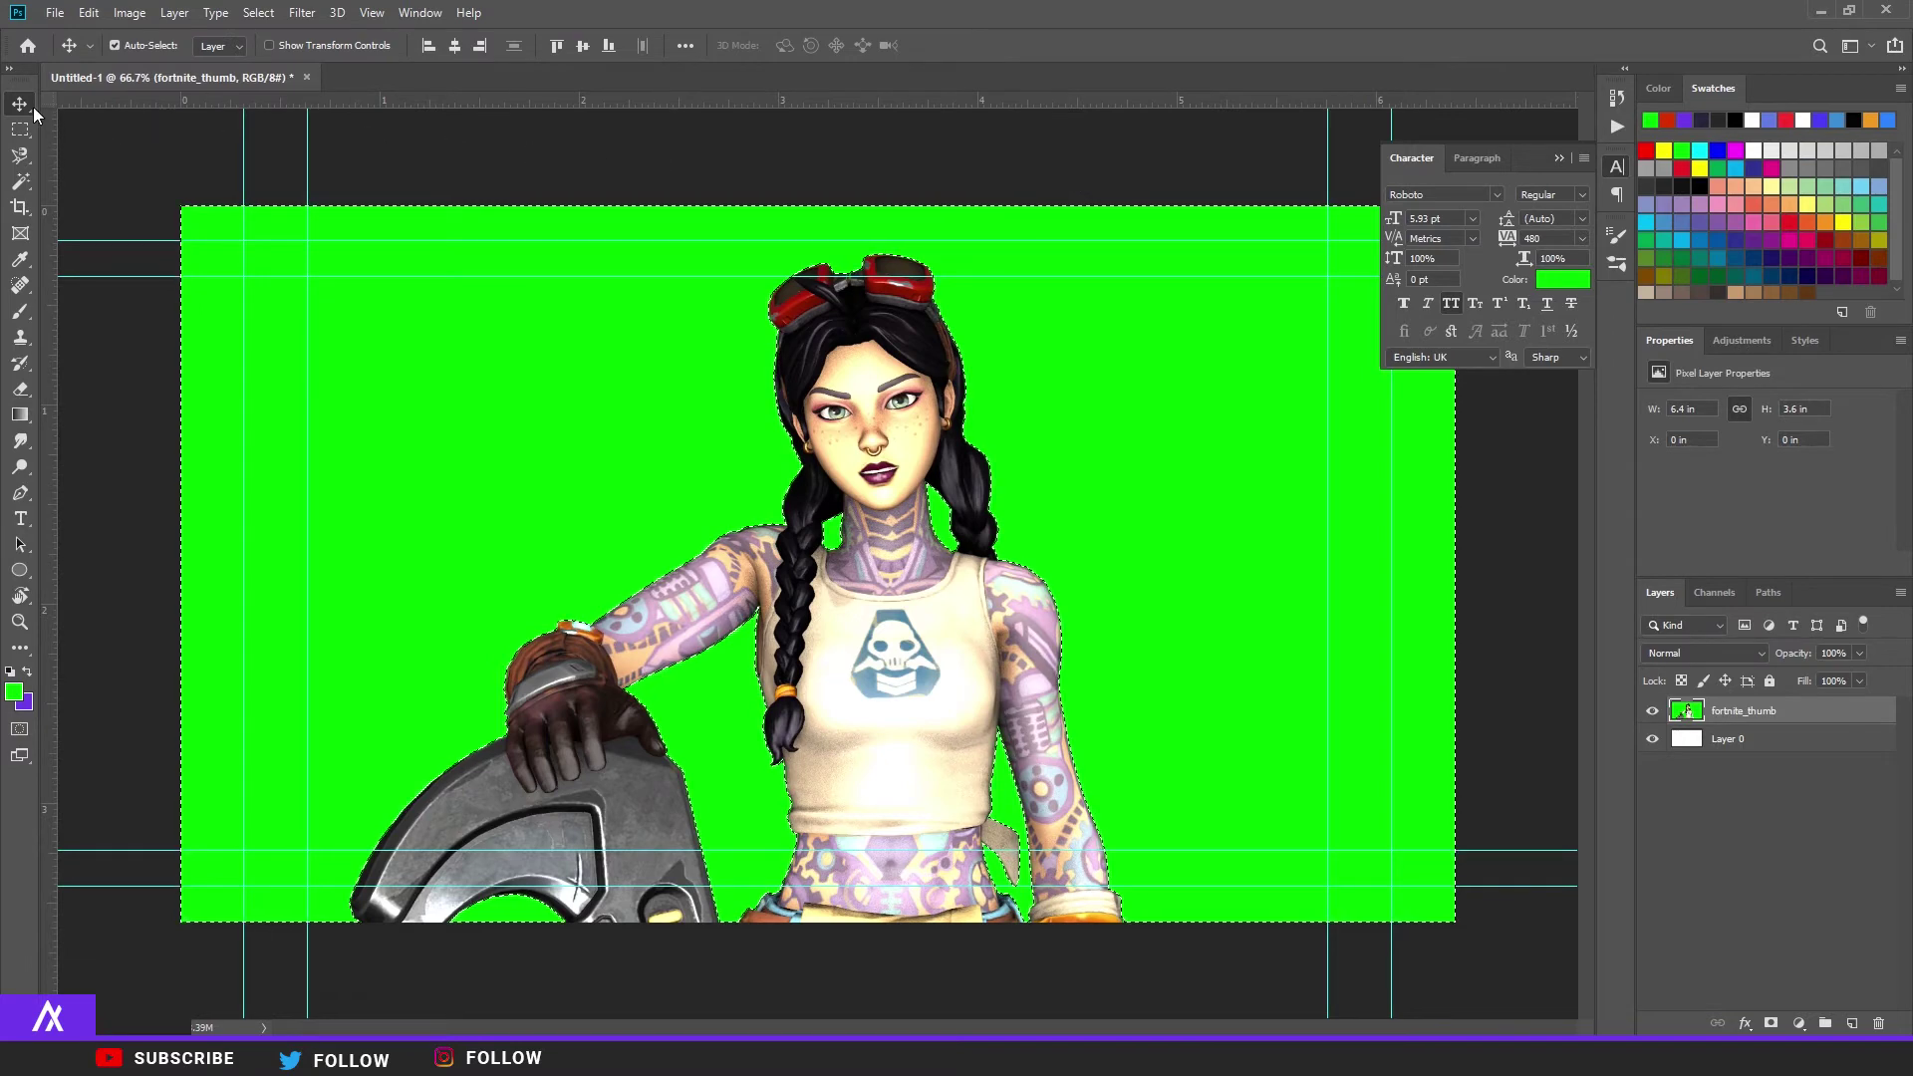
Step: Delete the selected green backdrop from the render
key("Delete")
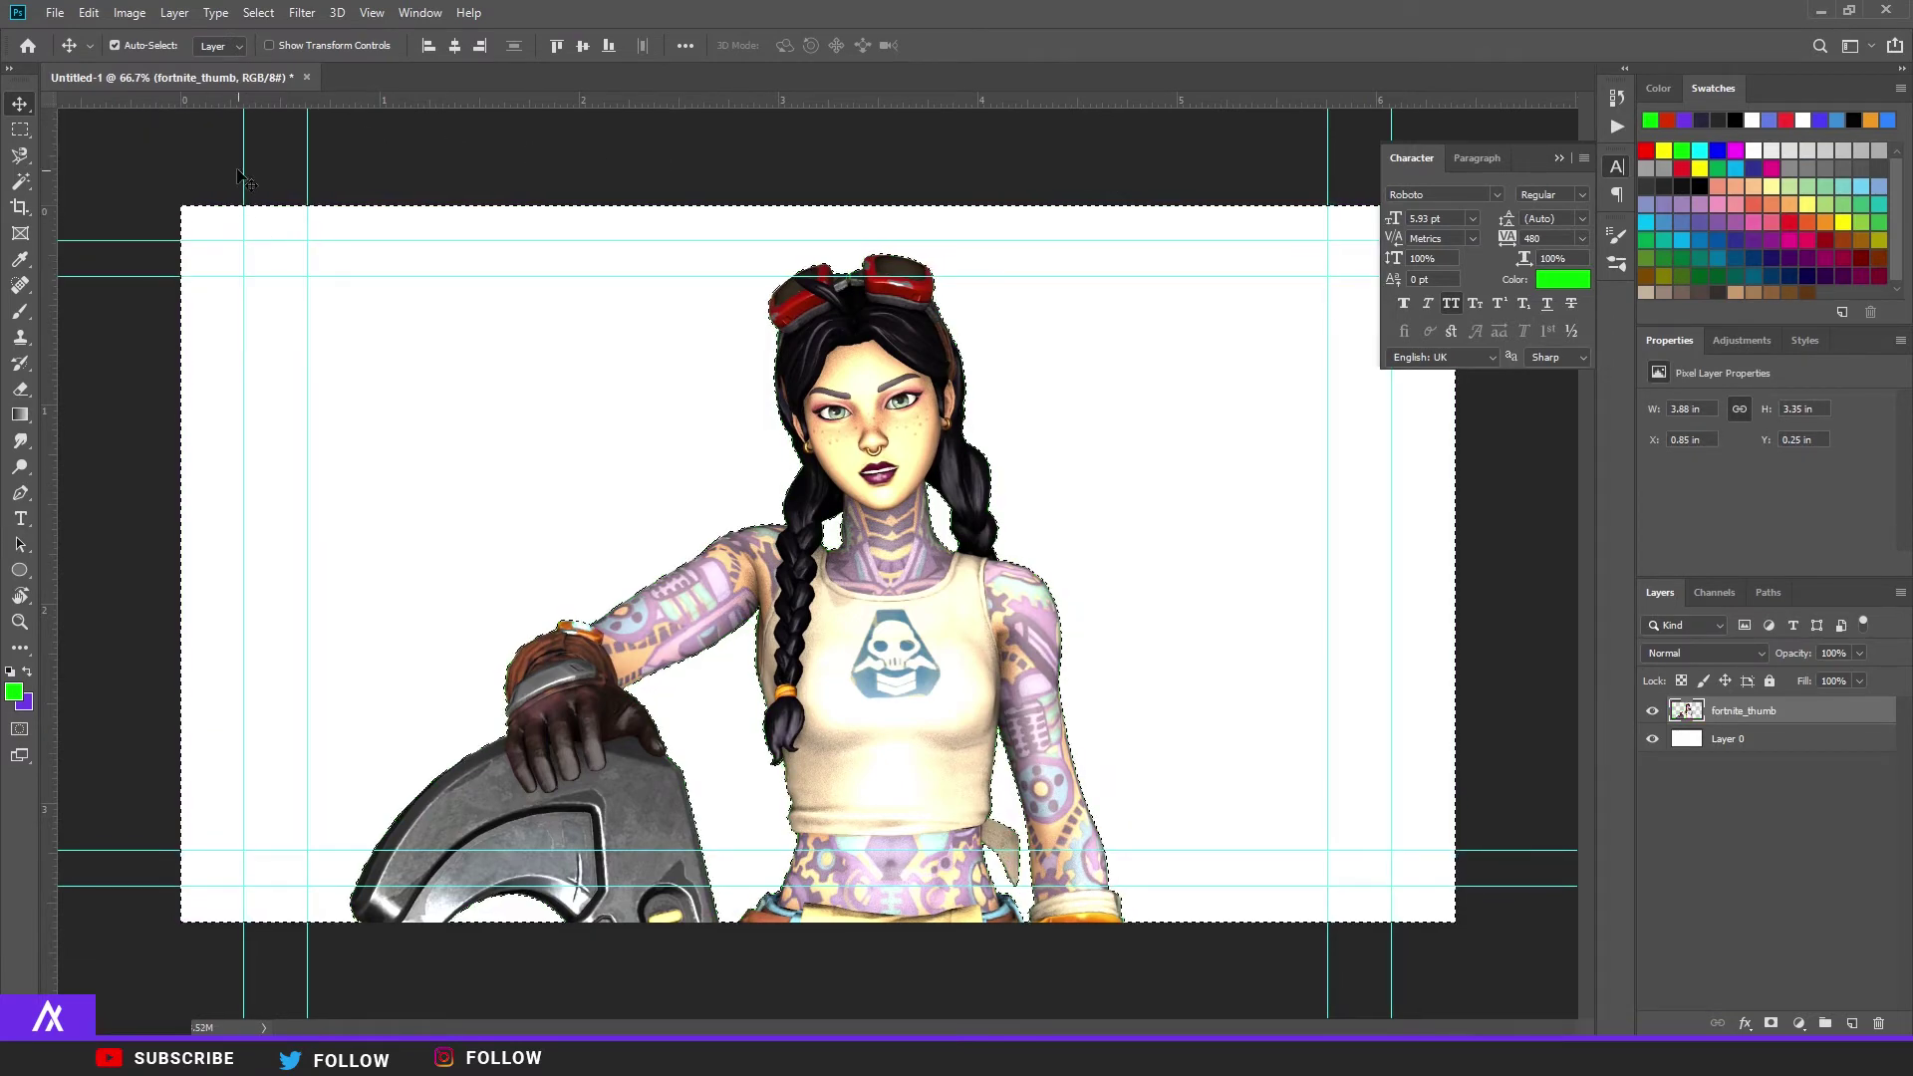
key("m")
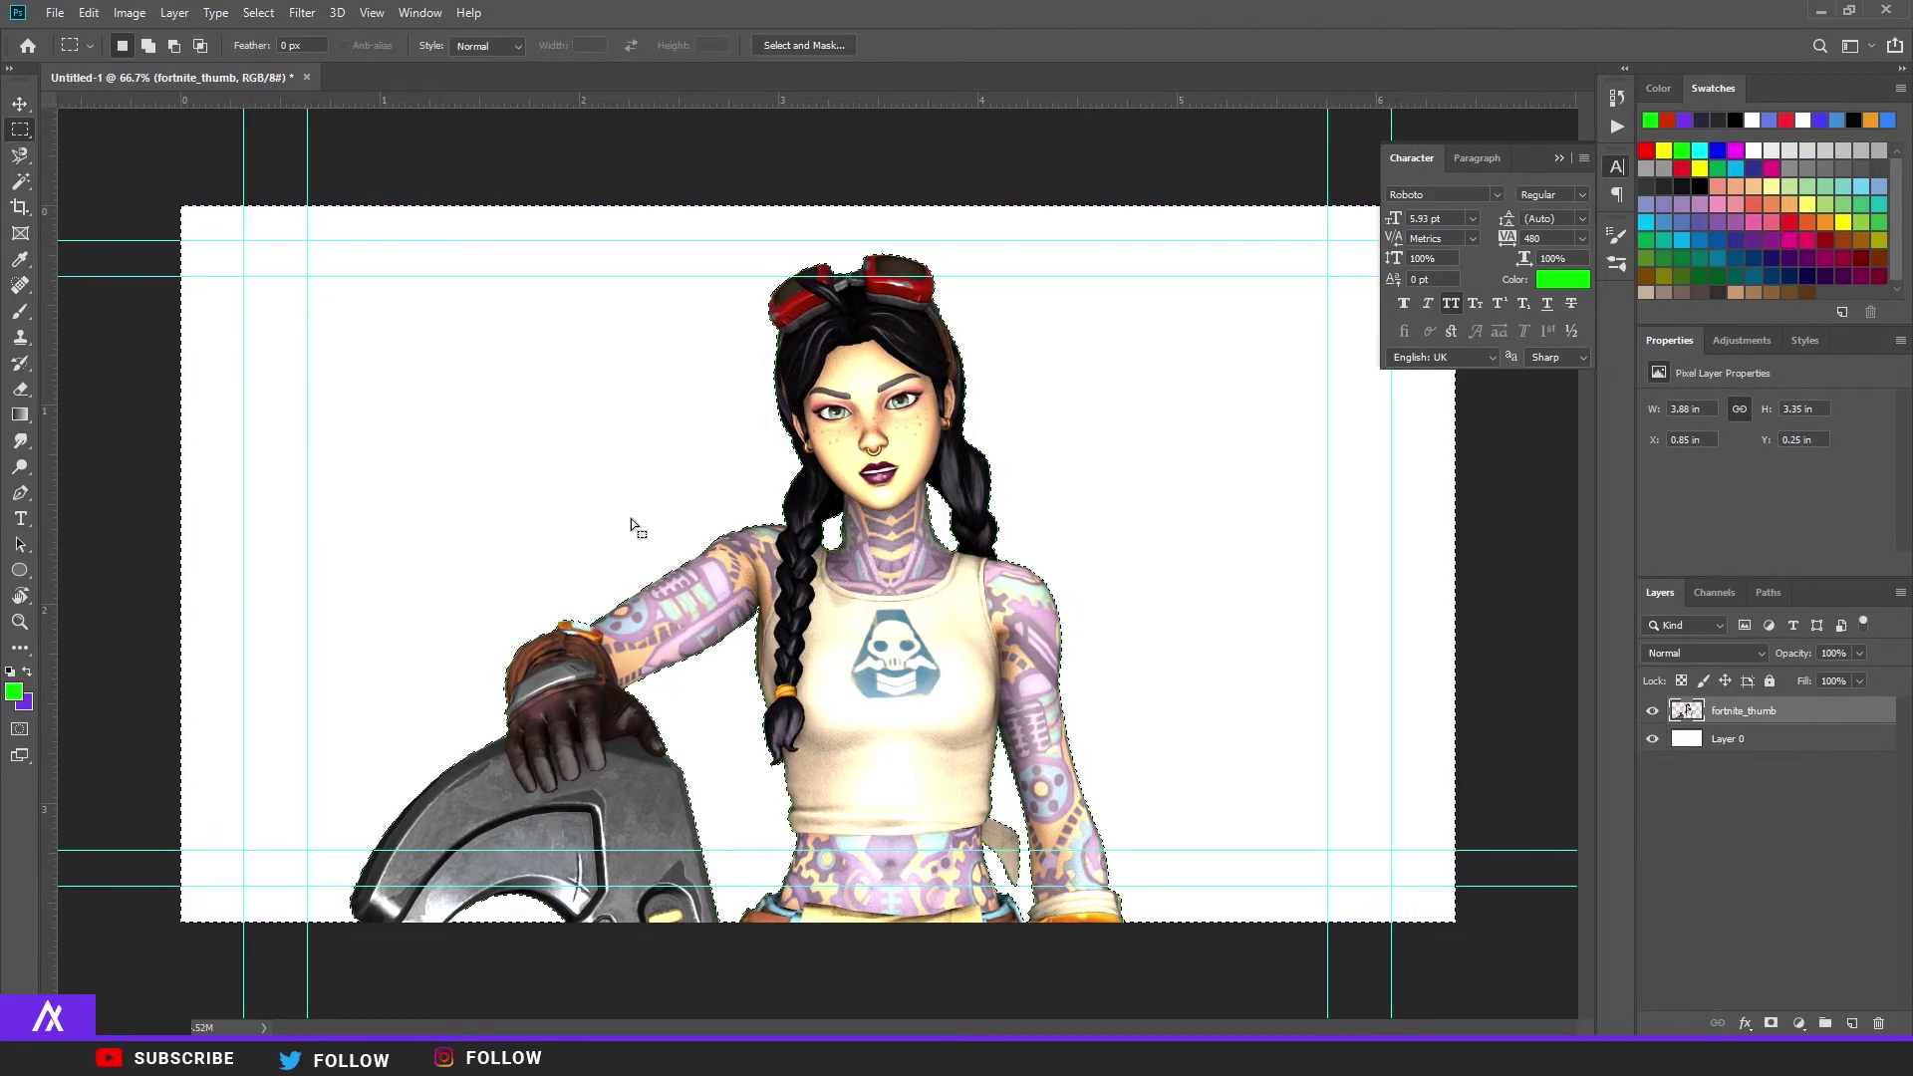
scroll(858, 563, "up", 5, "alt")
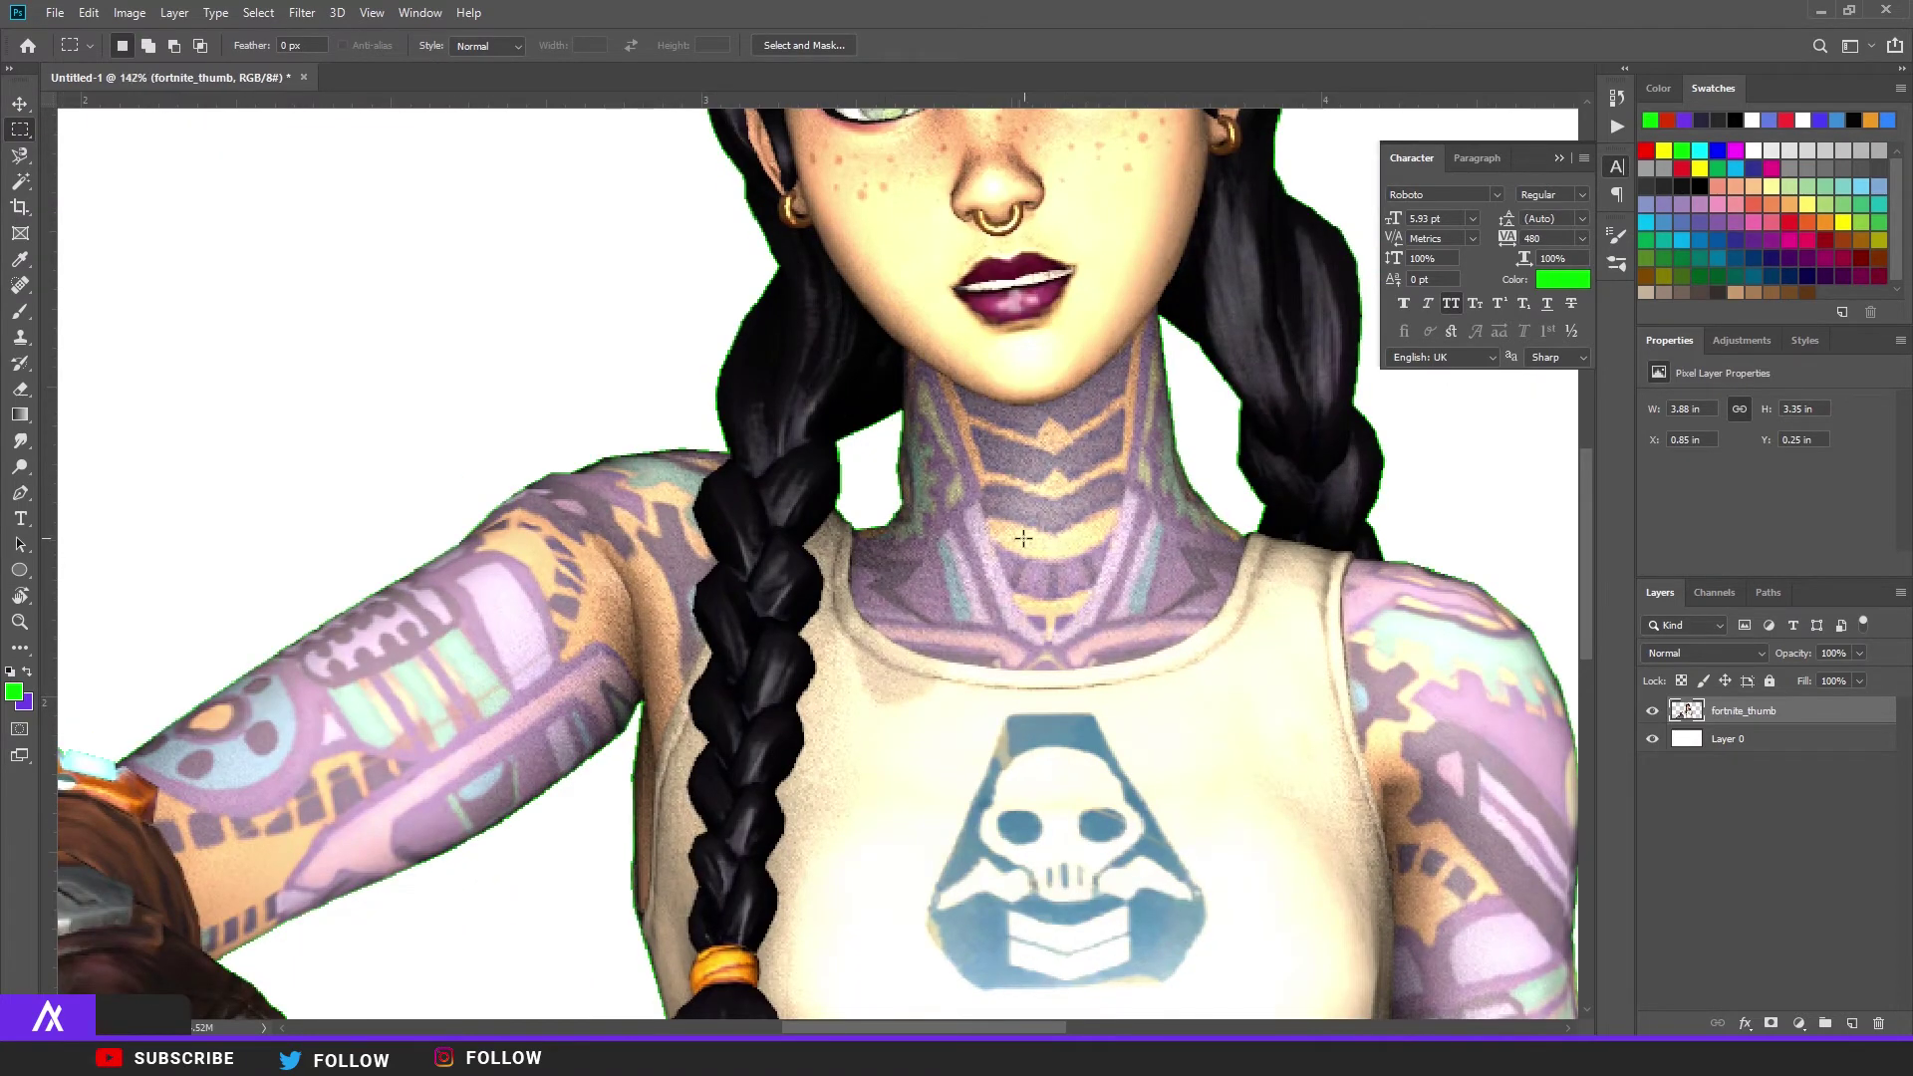
scroll(1024, 538, "down", 3, "alt")
Step: Load Jules's outline from her layer and smooth the selection by 8 pixels
left_click(1694, 713, "ctrl")
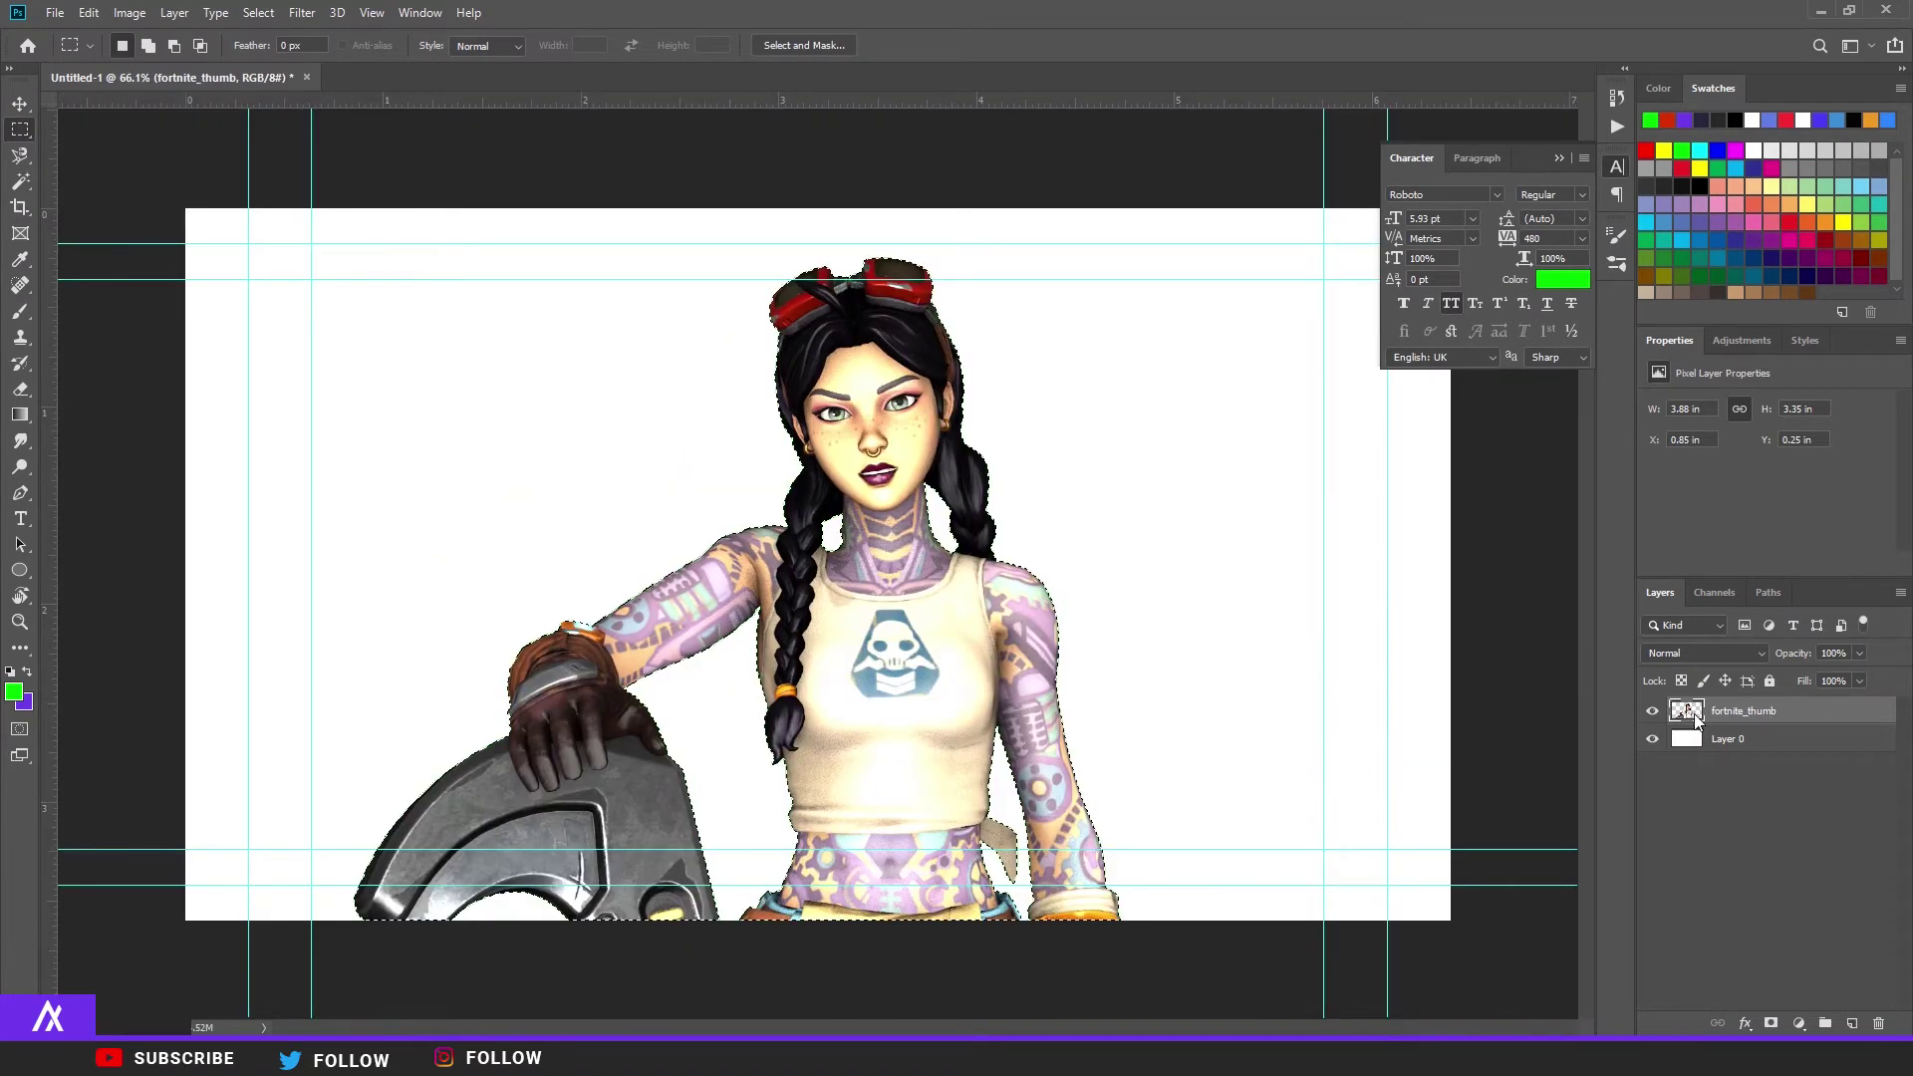
left_click(302, 13)
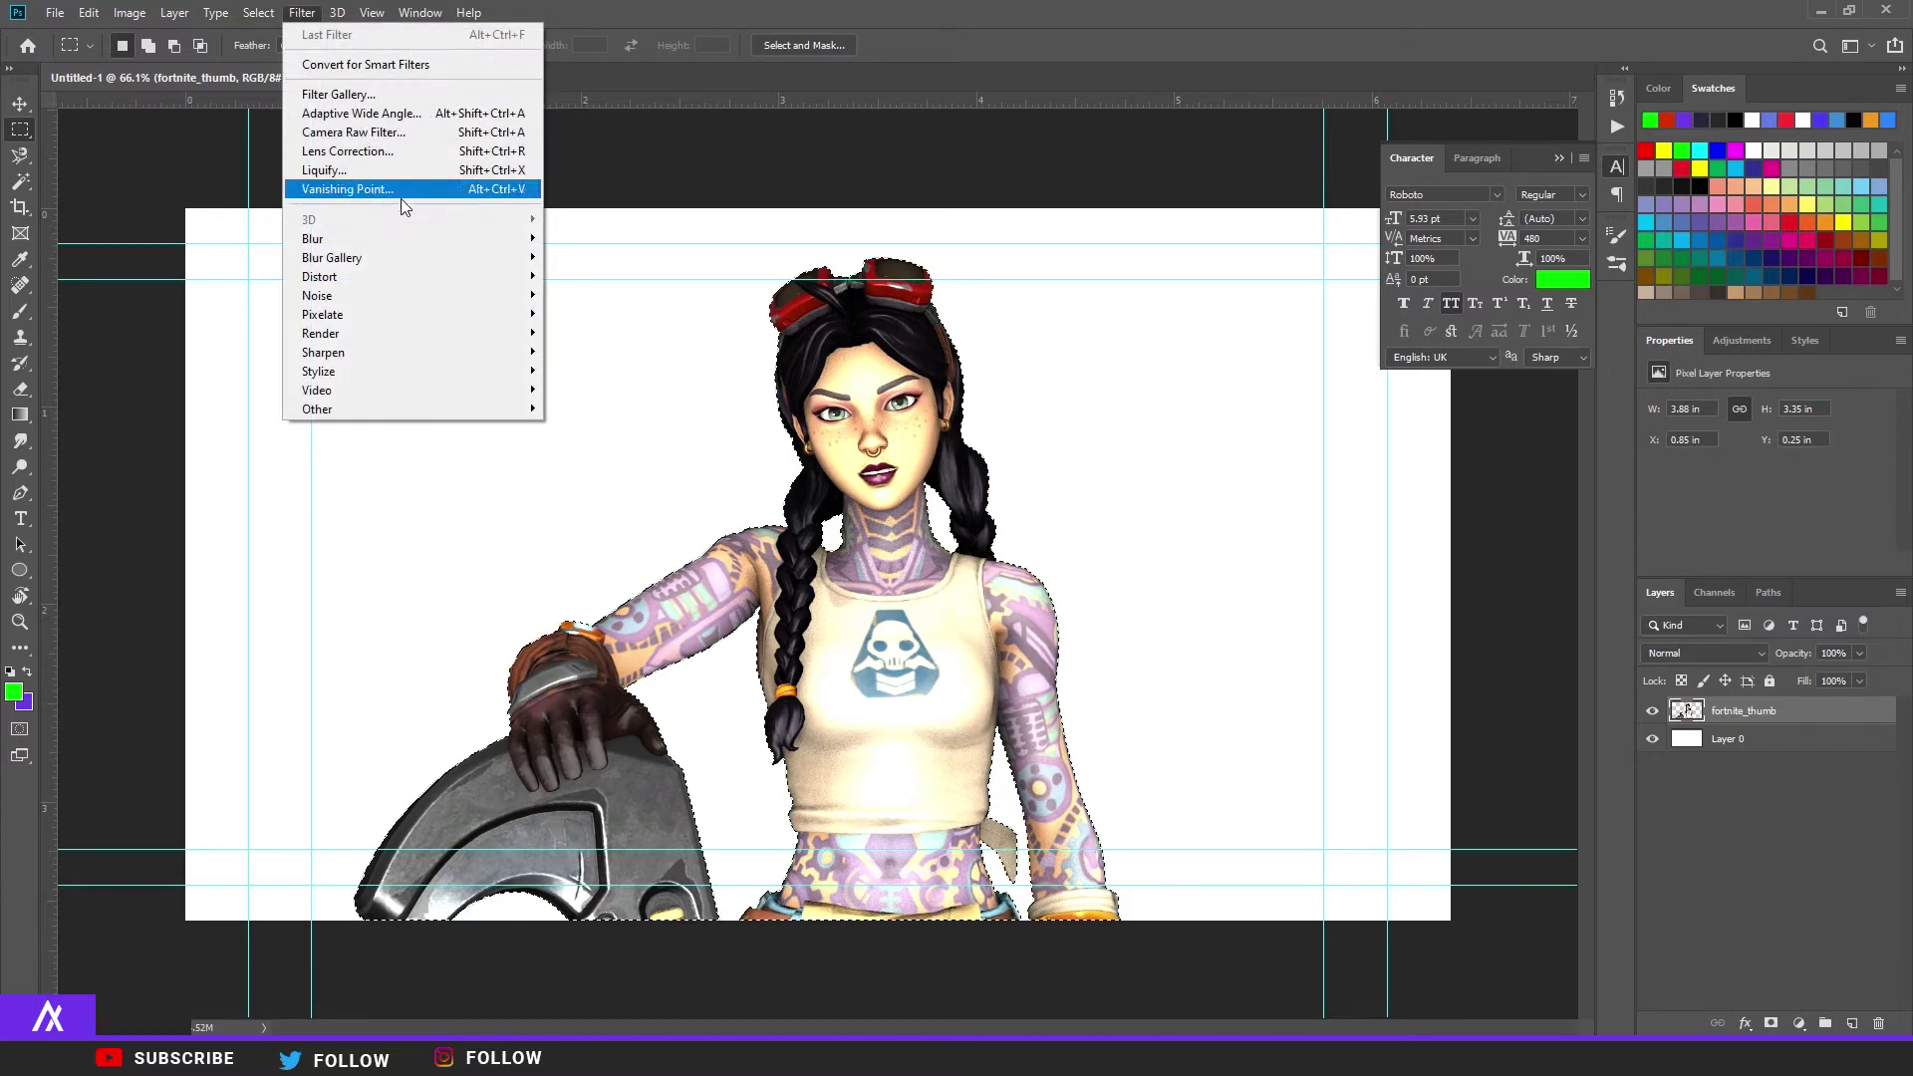
mouse_move(262, 14)
mouse_move(378, 301)
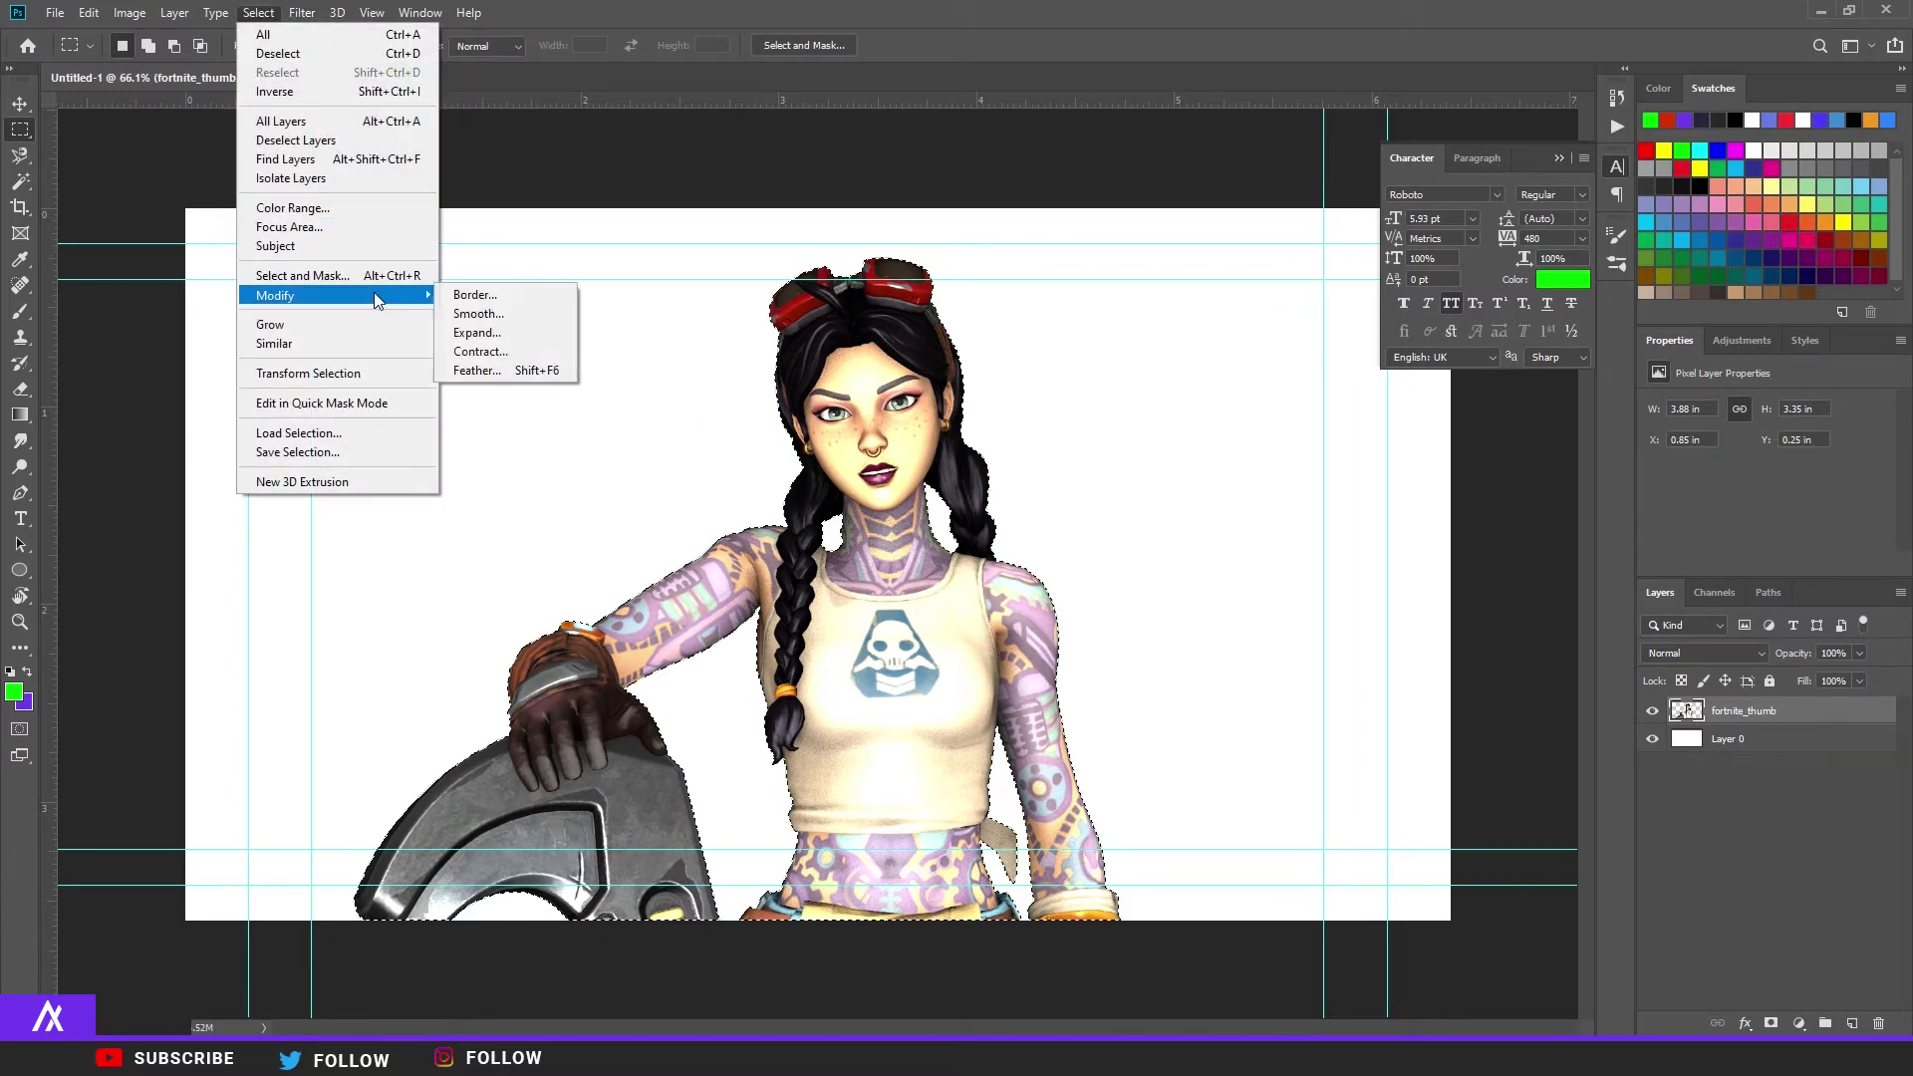
left_click(478, 314)
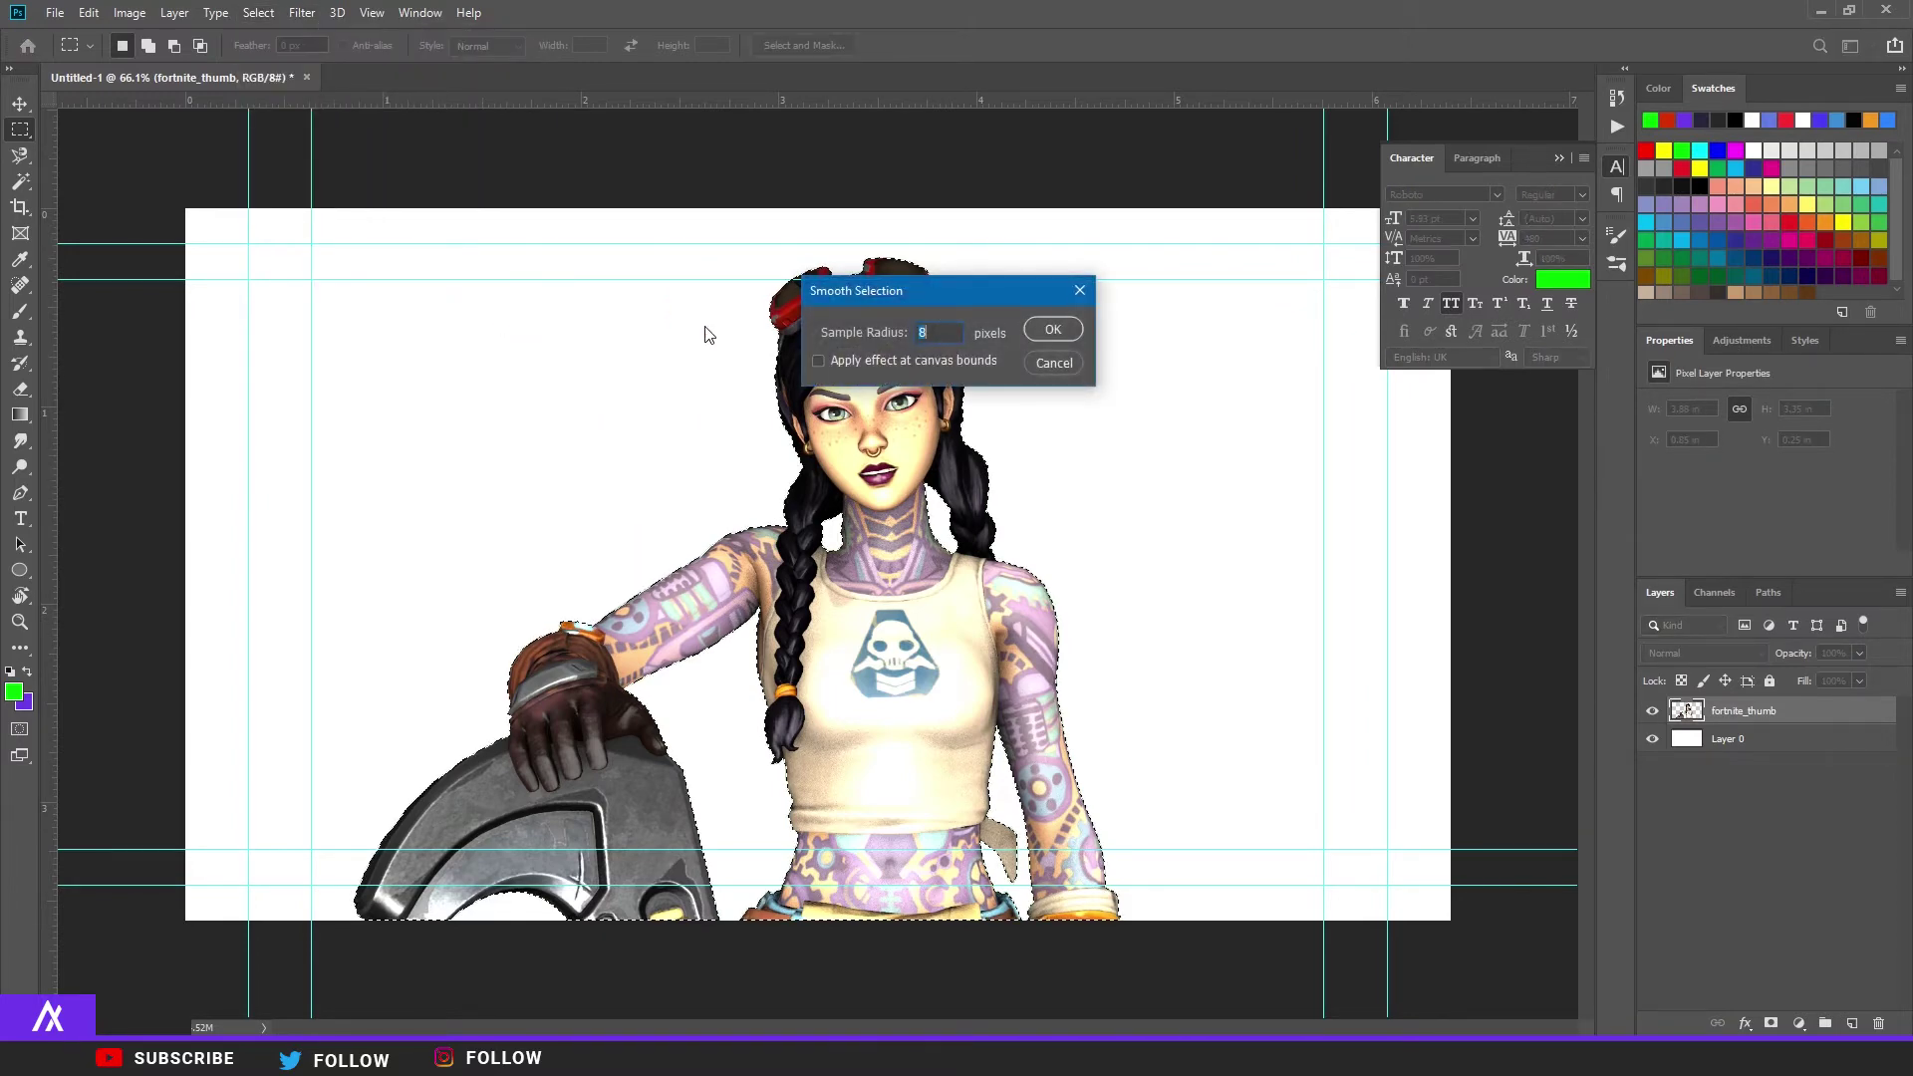
left_click(1053, 329)
scroll(857, 493, "up", 8, "alt")
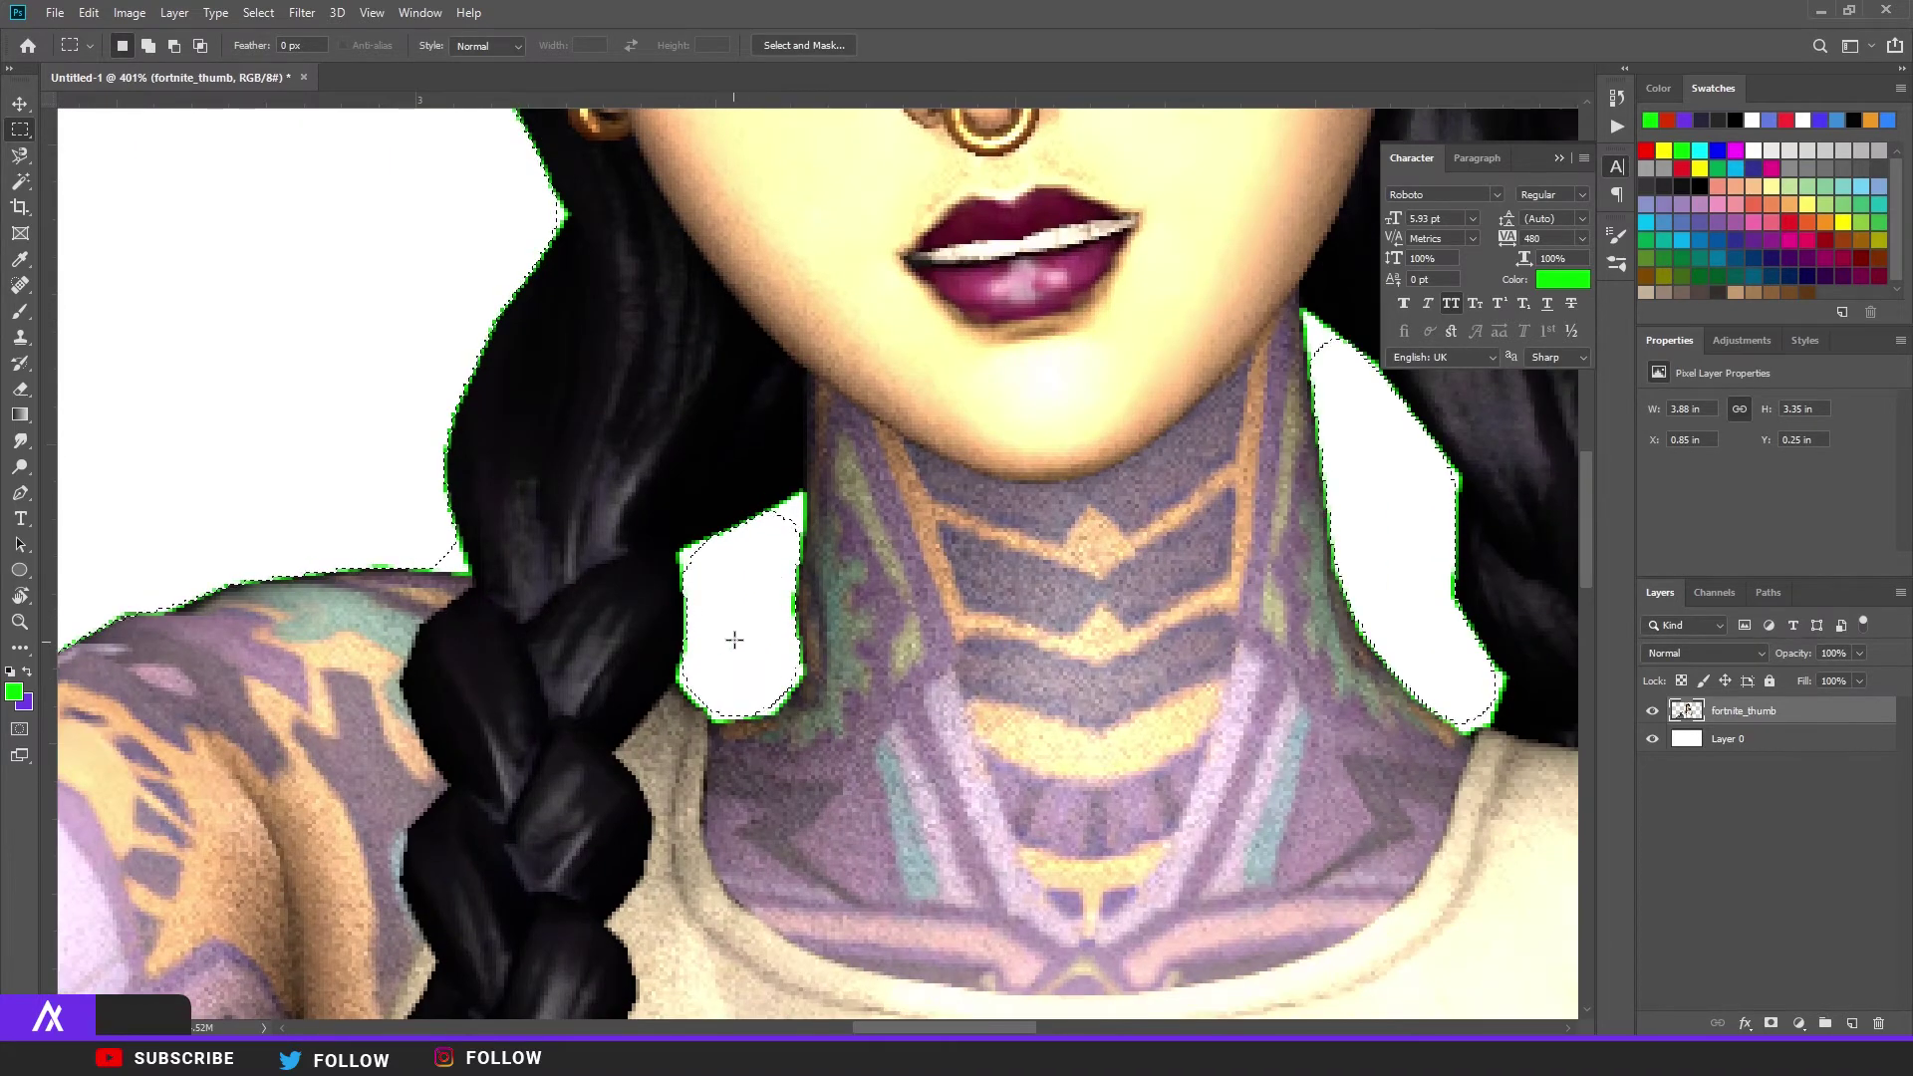
Step: Test the cut-out edges with a trial delete and inverse selection, then deselect
key("Delete")
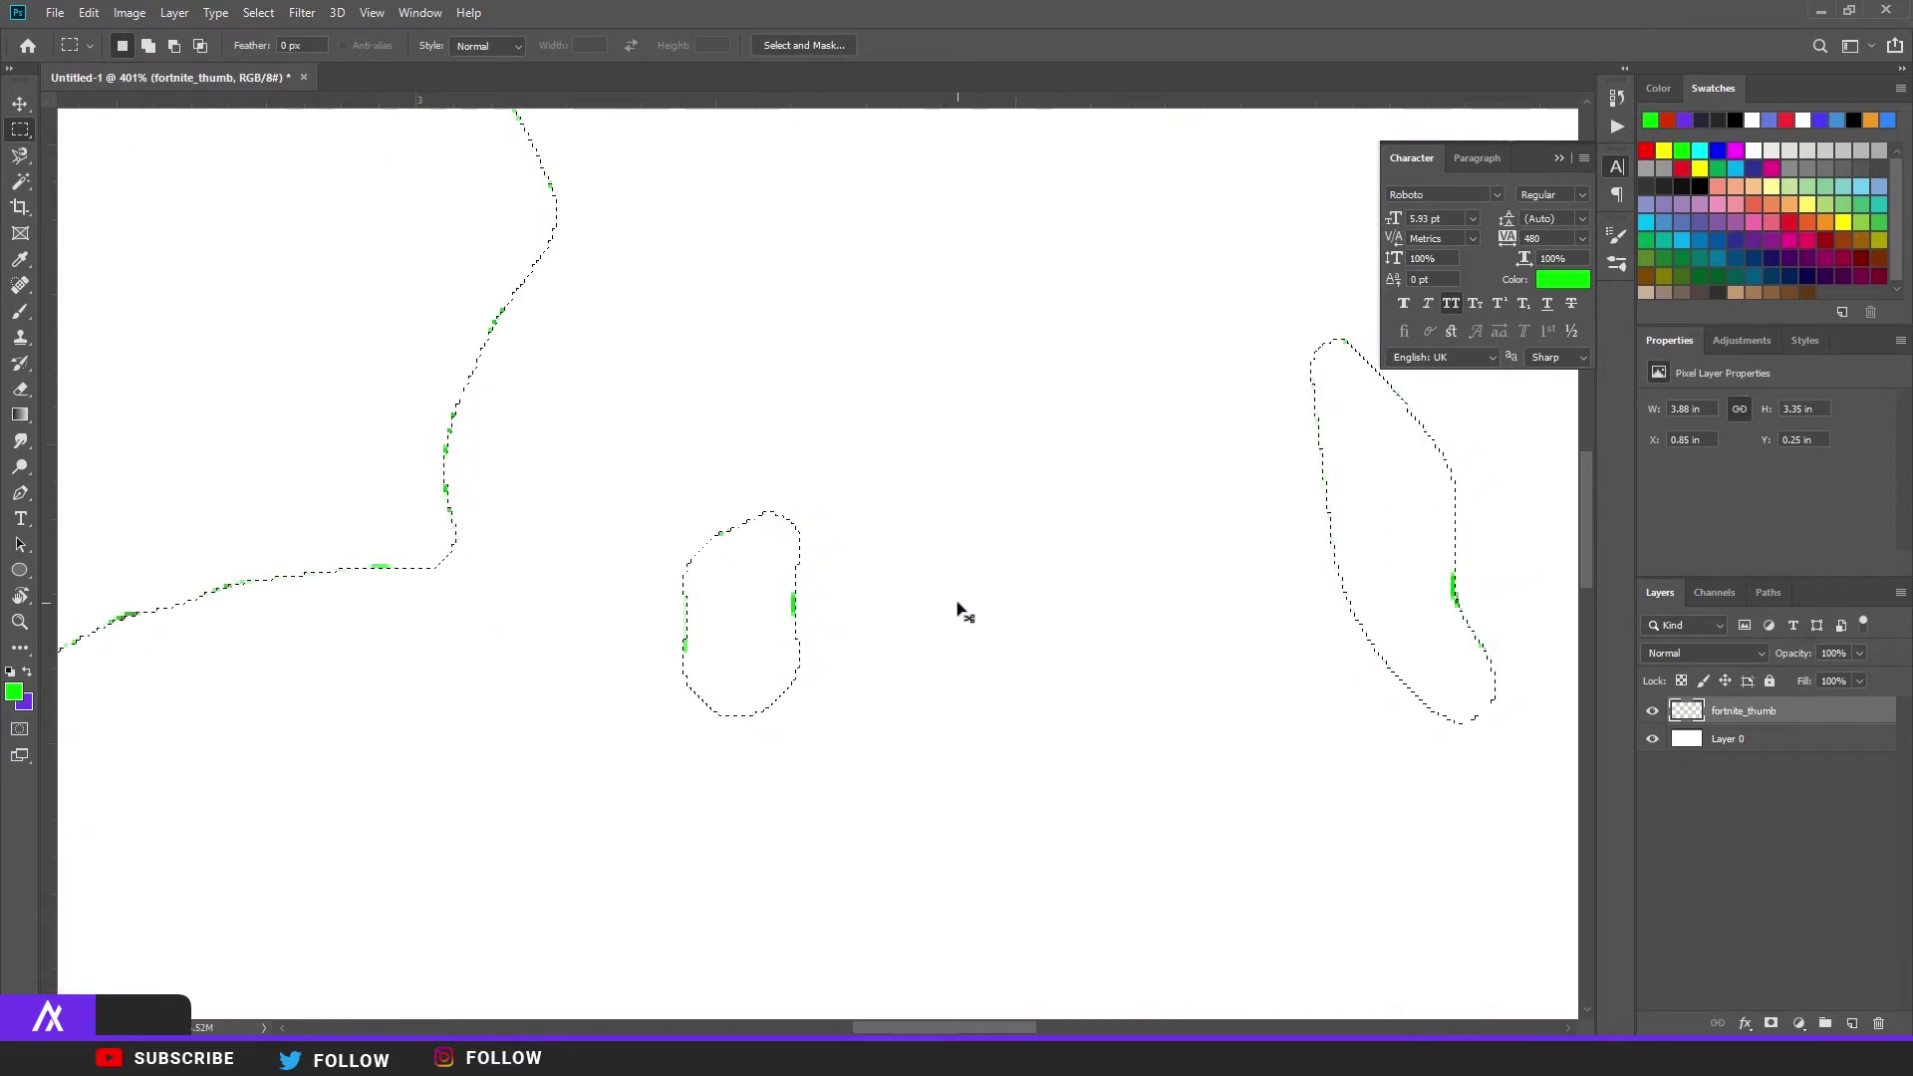
key("ctrl+z")
right_click(855, 577)
left_click(887, 599)
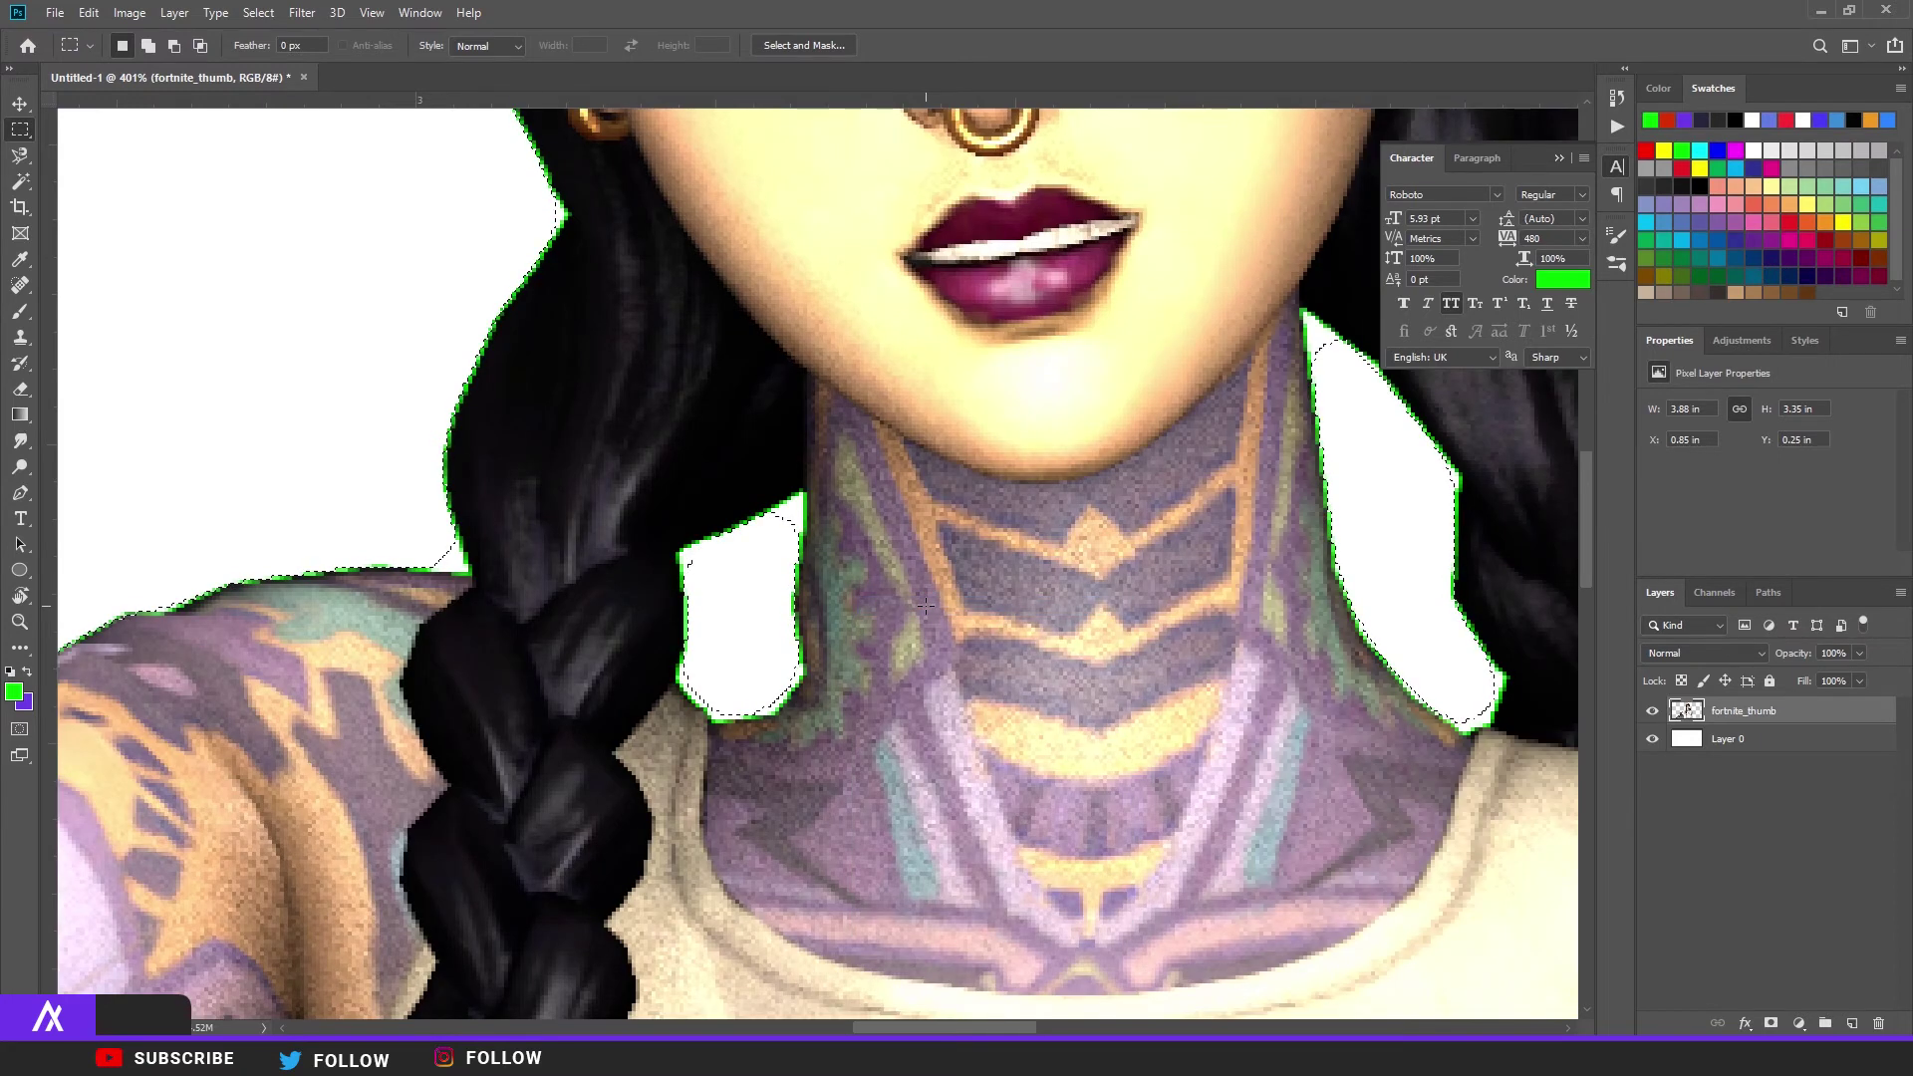
key("ctrl+d")
scroll(745, 576, "down", 10, "alt")
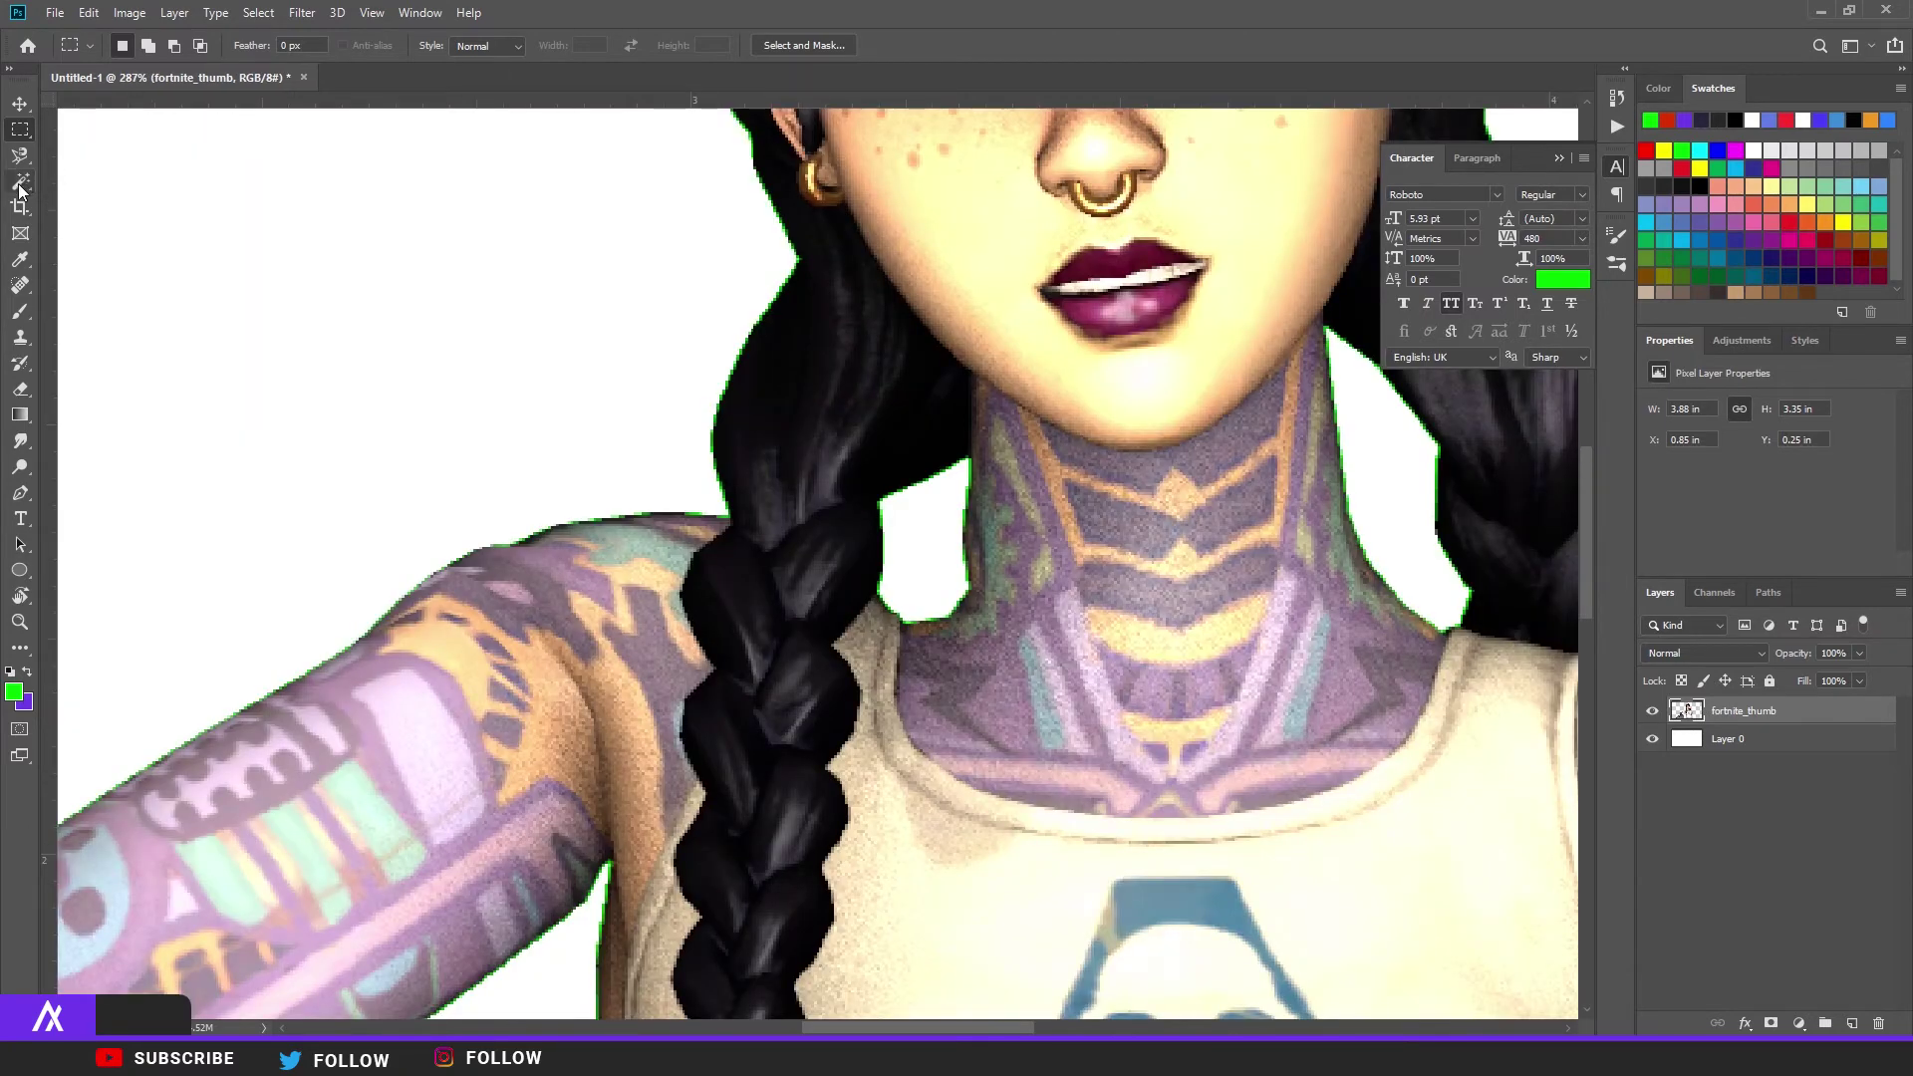
Step: Magic Wand the white gap between Jules's braid and neck to check it
left_click(17, 182)
scroll(884, 498, "up", 5, "alt")
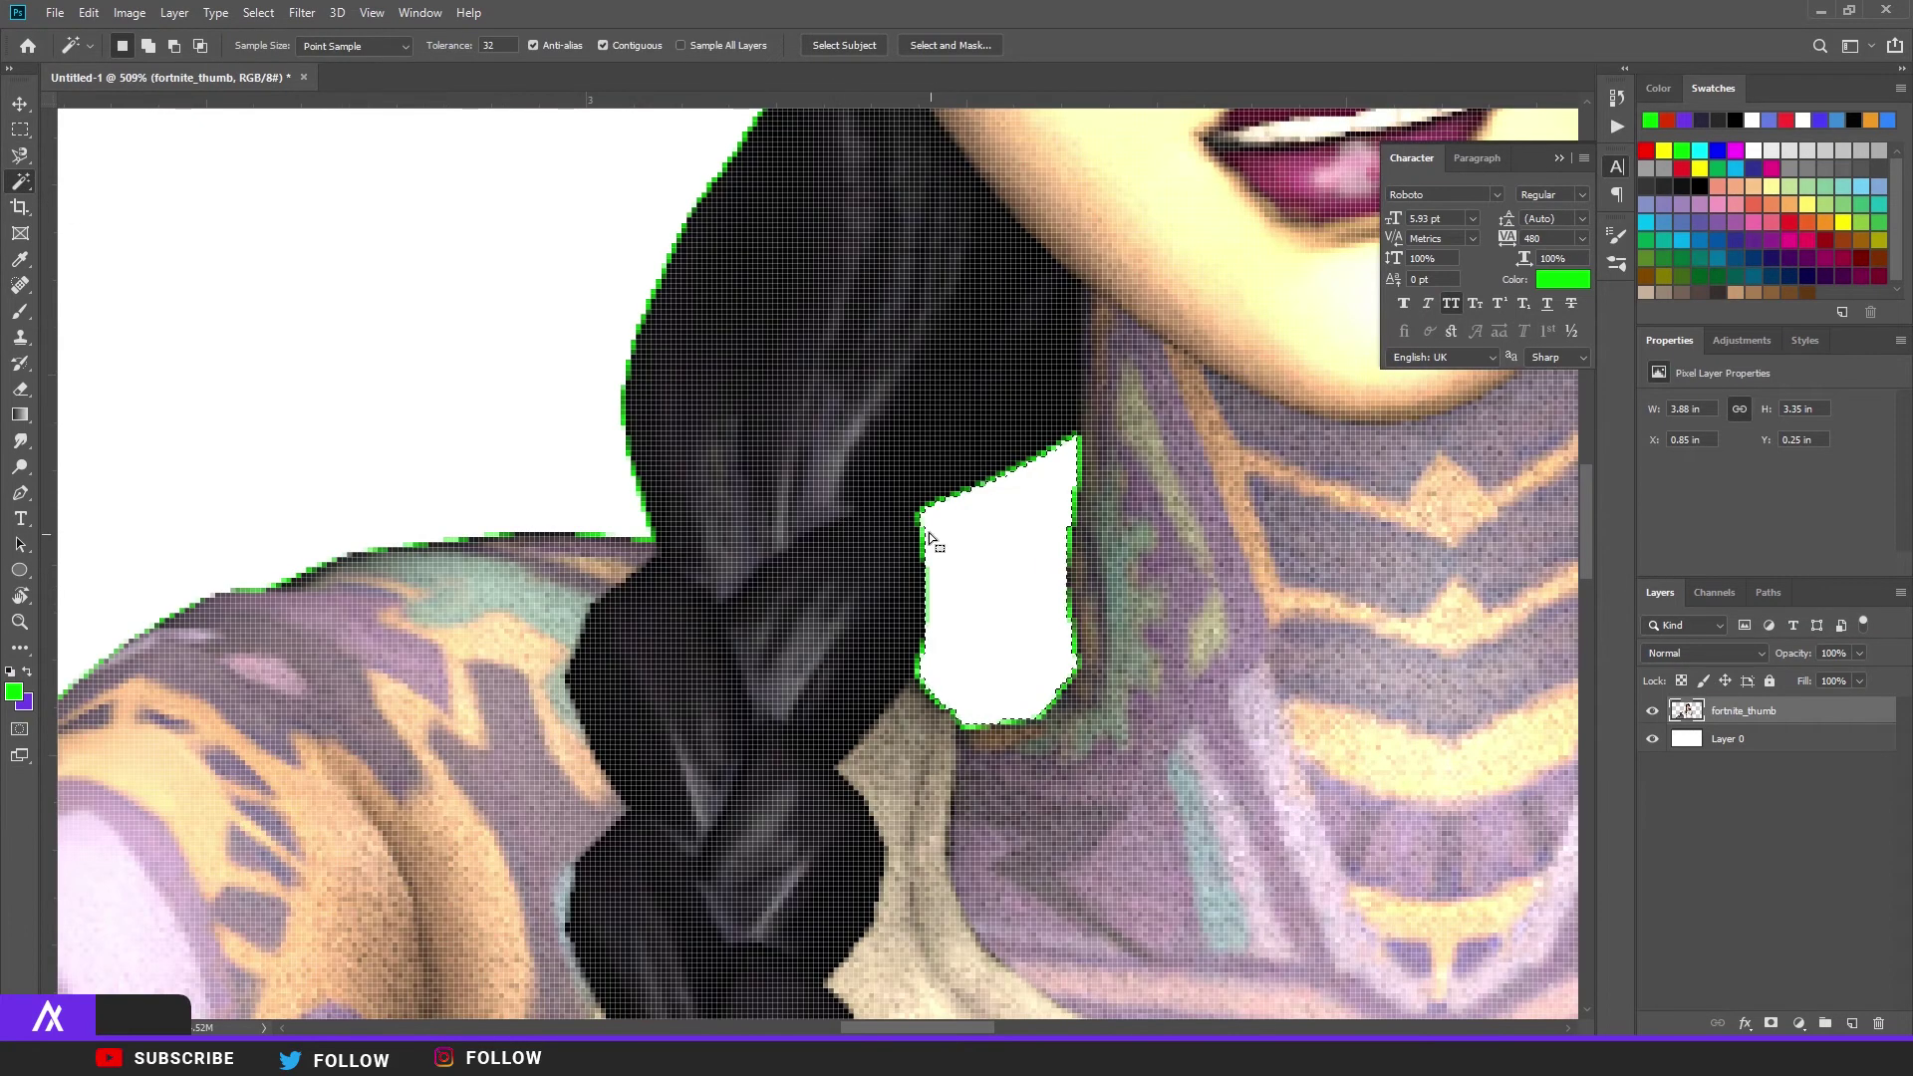
left_click(923, 526)
scroll(1070, 537, "down", 6, "alt")
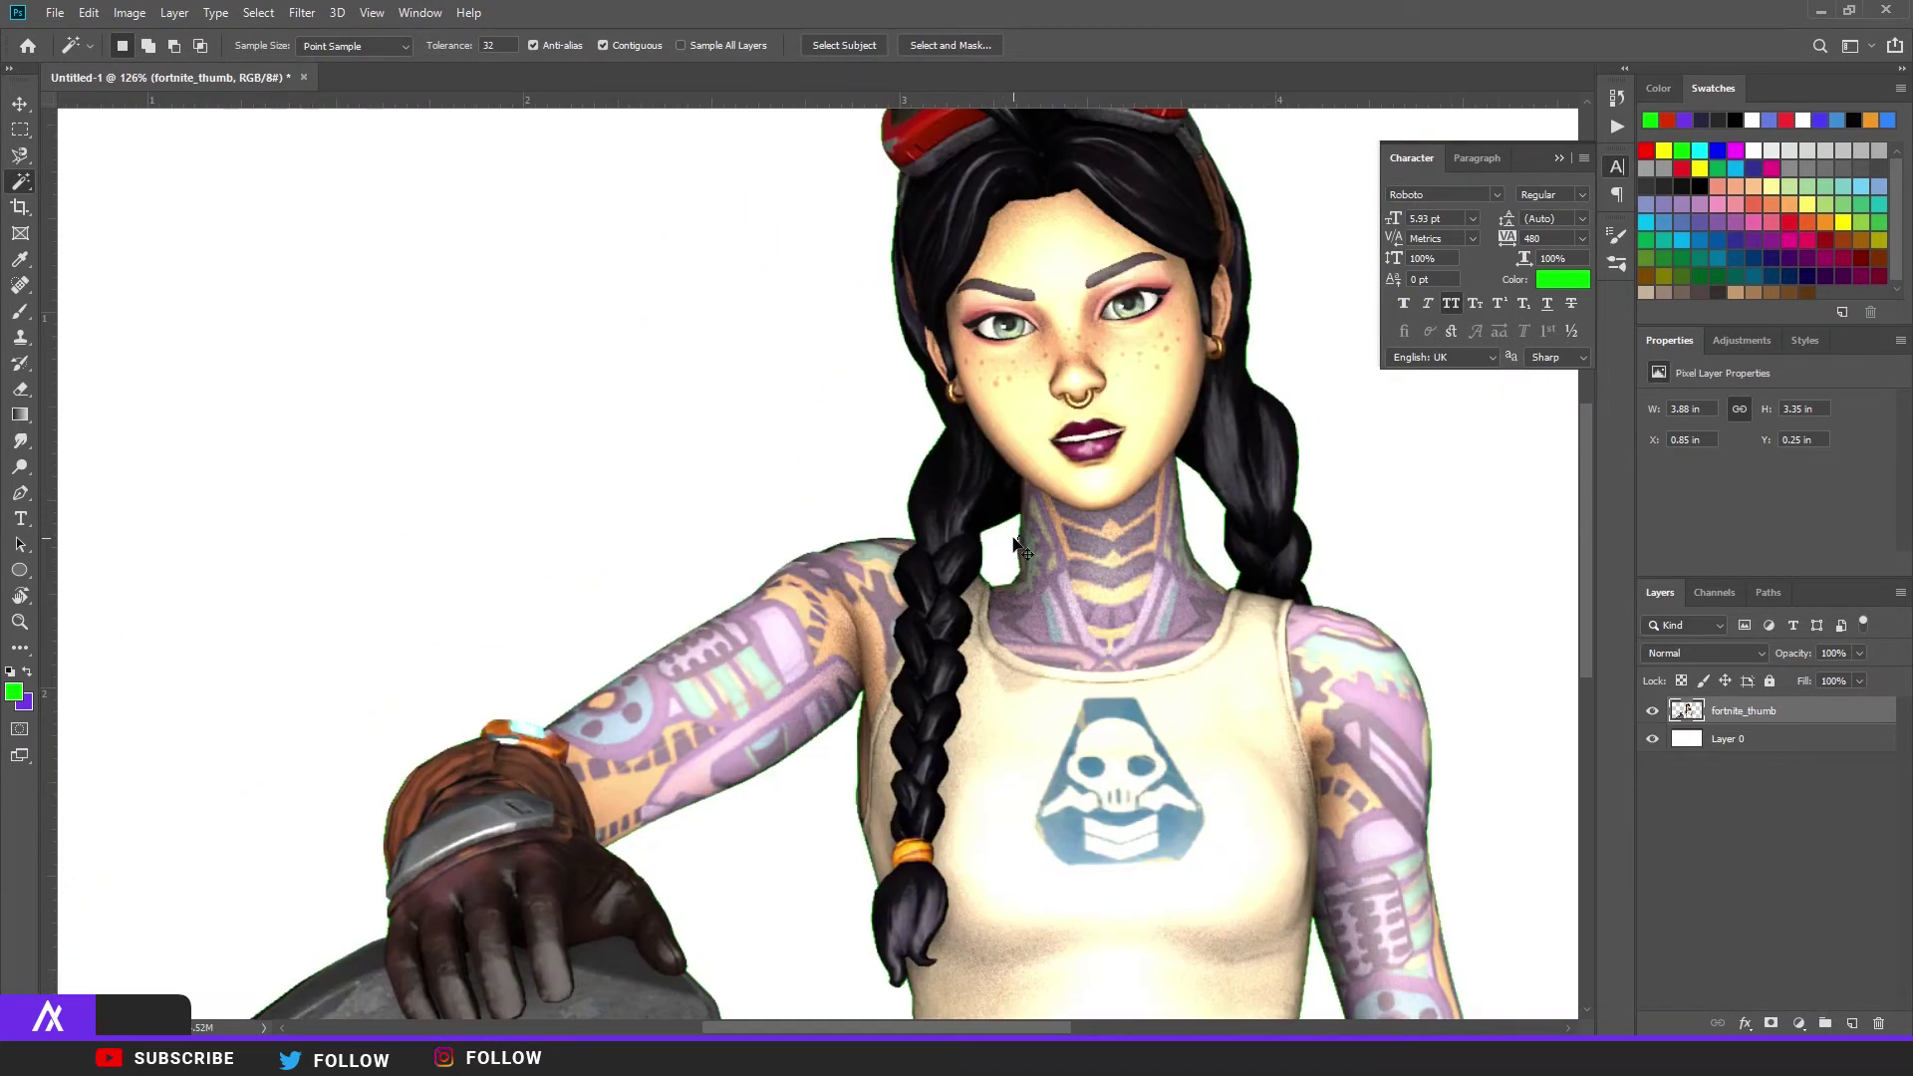
scroll(1090, 566, "down", 8, "alt")
scroll(730, 623, "up", 5, "alt")
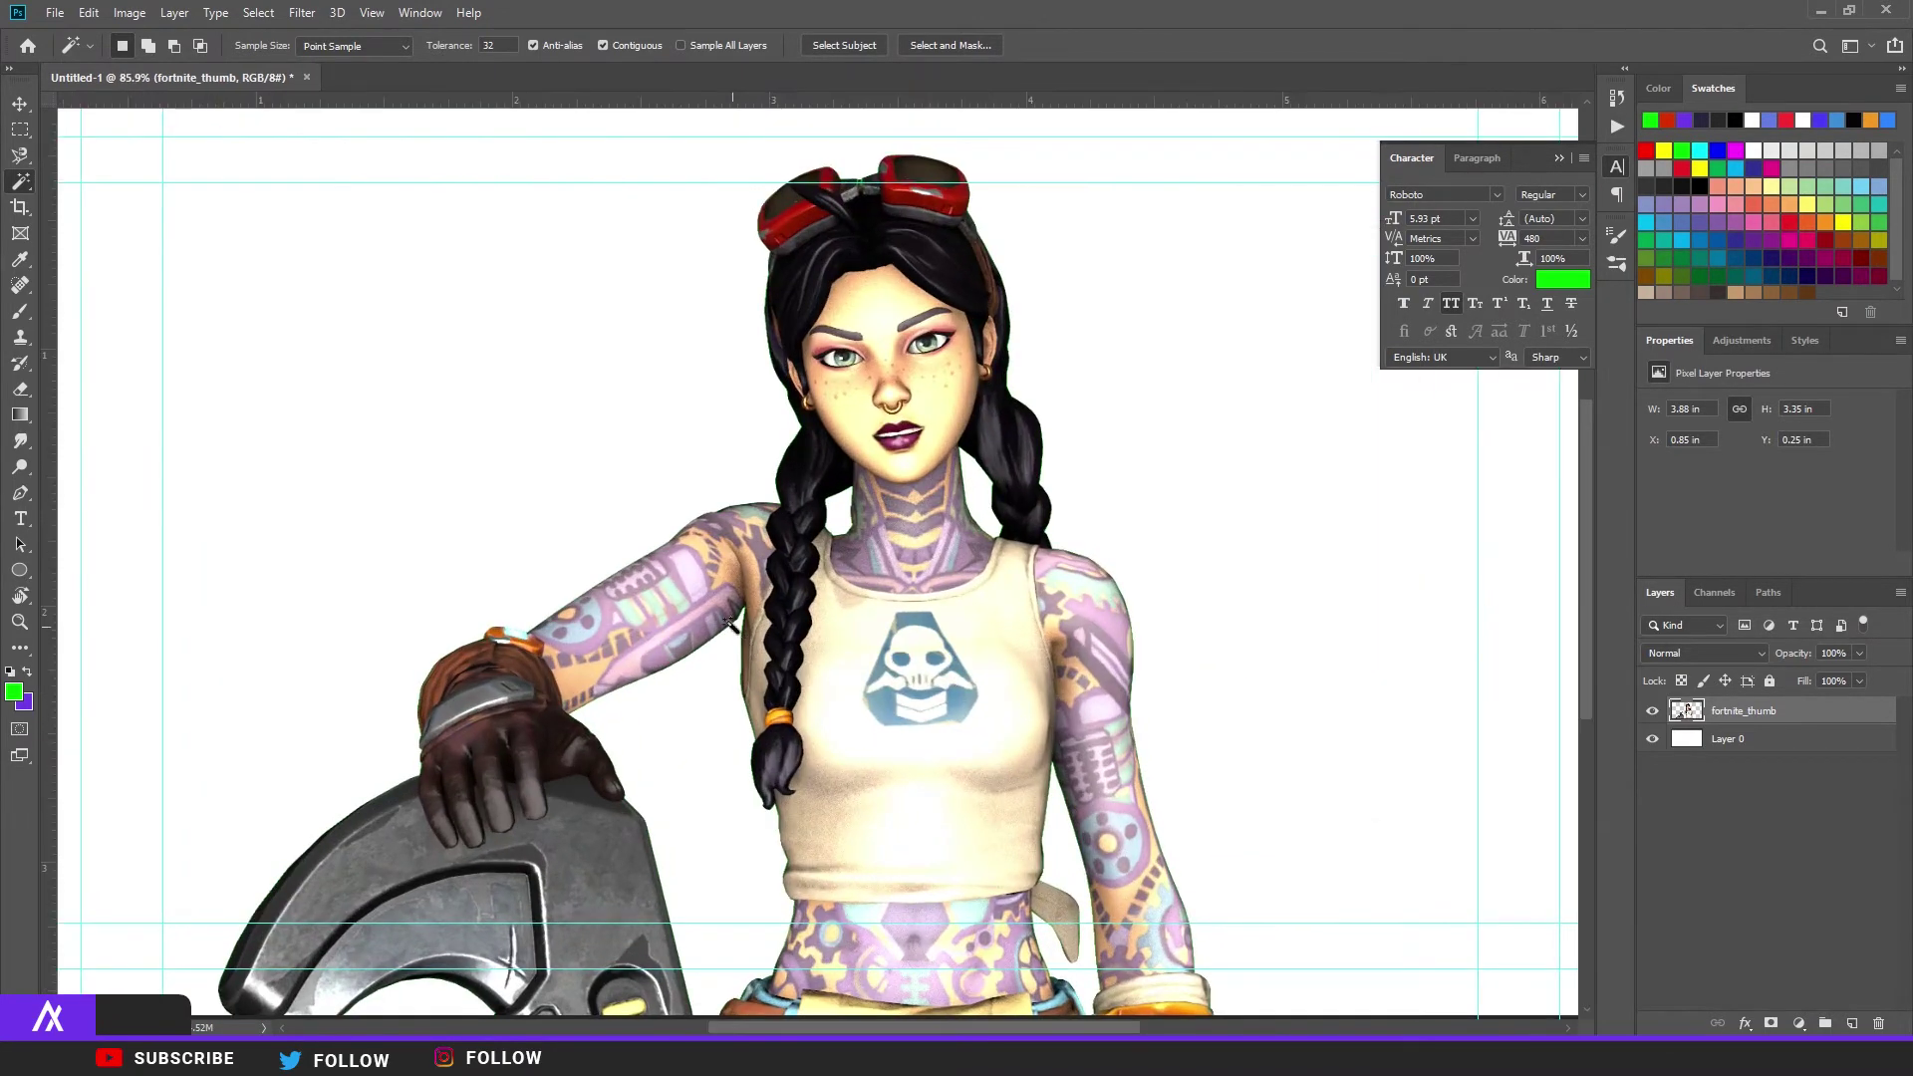
Step: Return to the Move tool and bring Chrome and the Downloads folder to the front
left_click(20, 104)
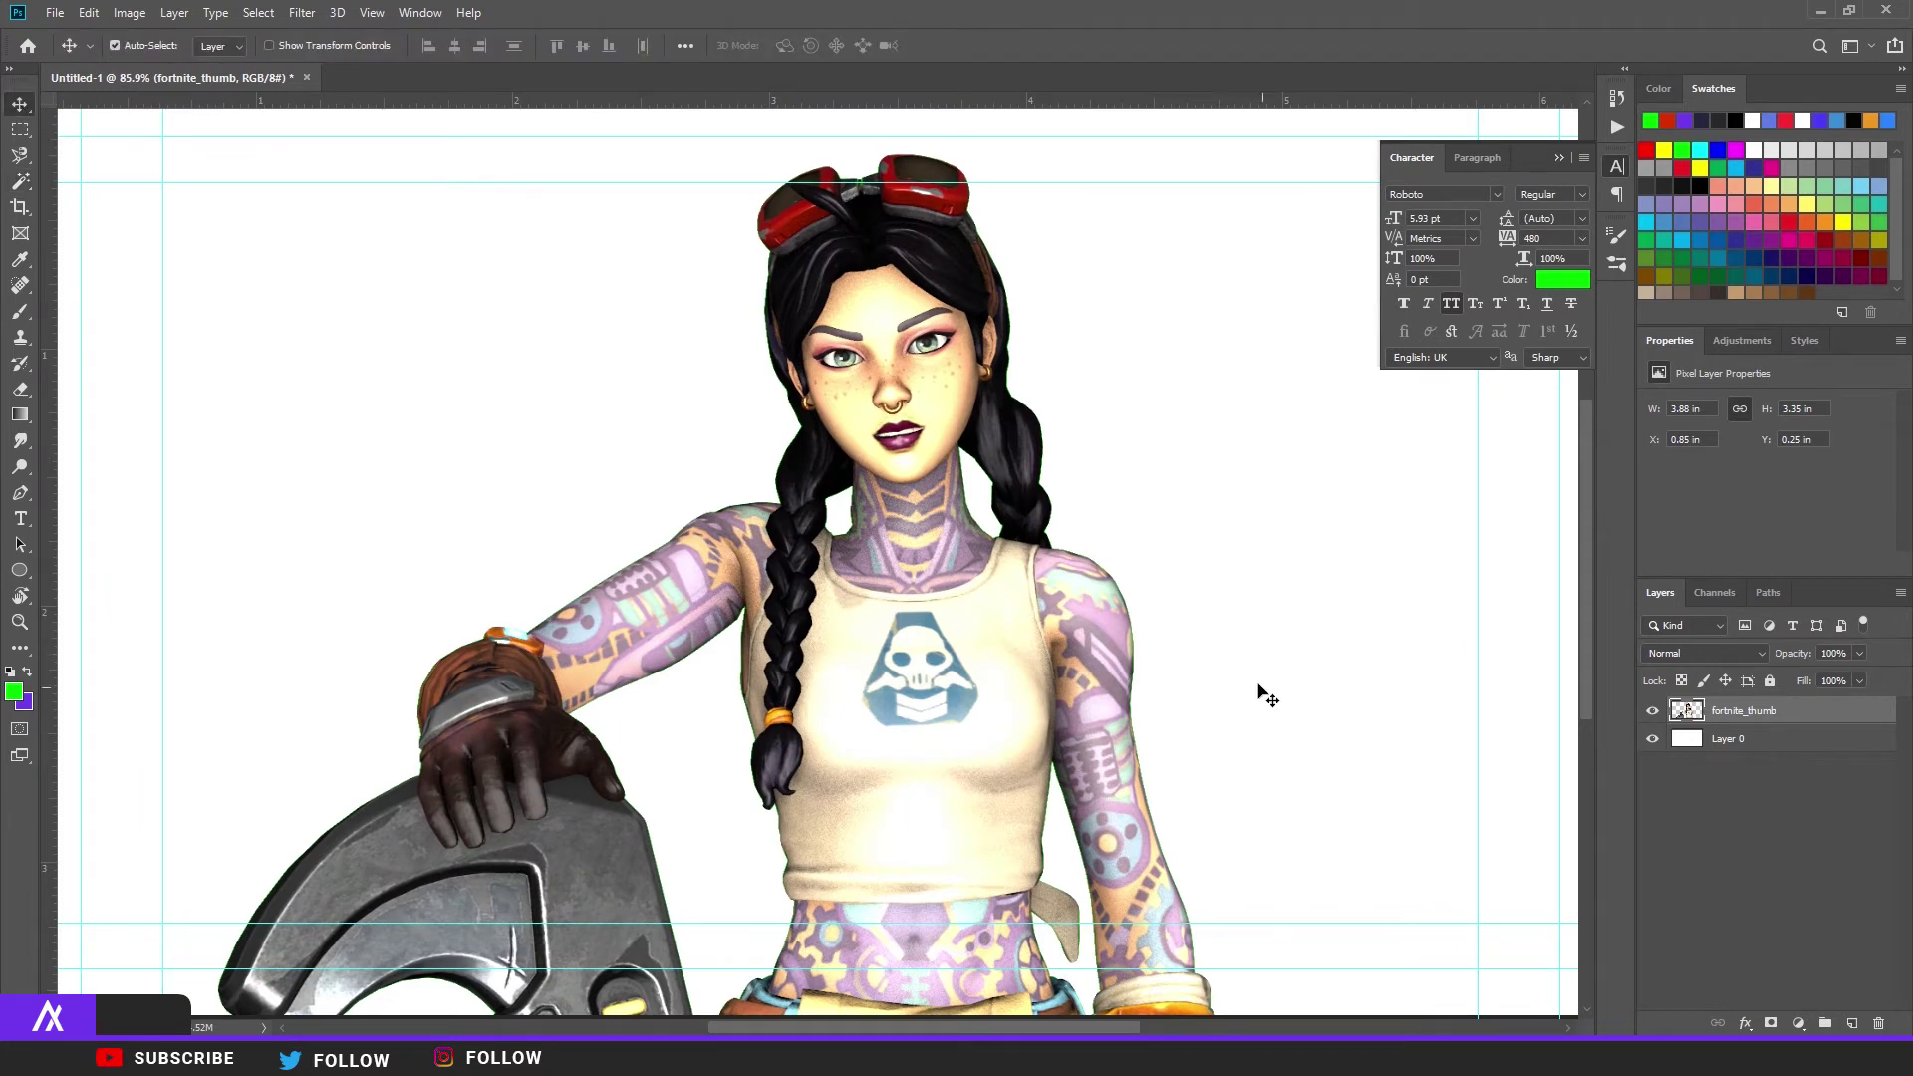
scroll(928, 681, "down", 2, "alt")
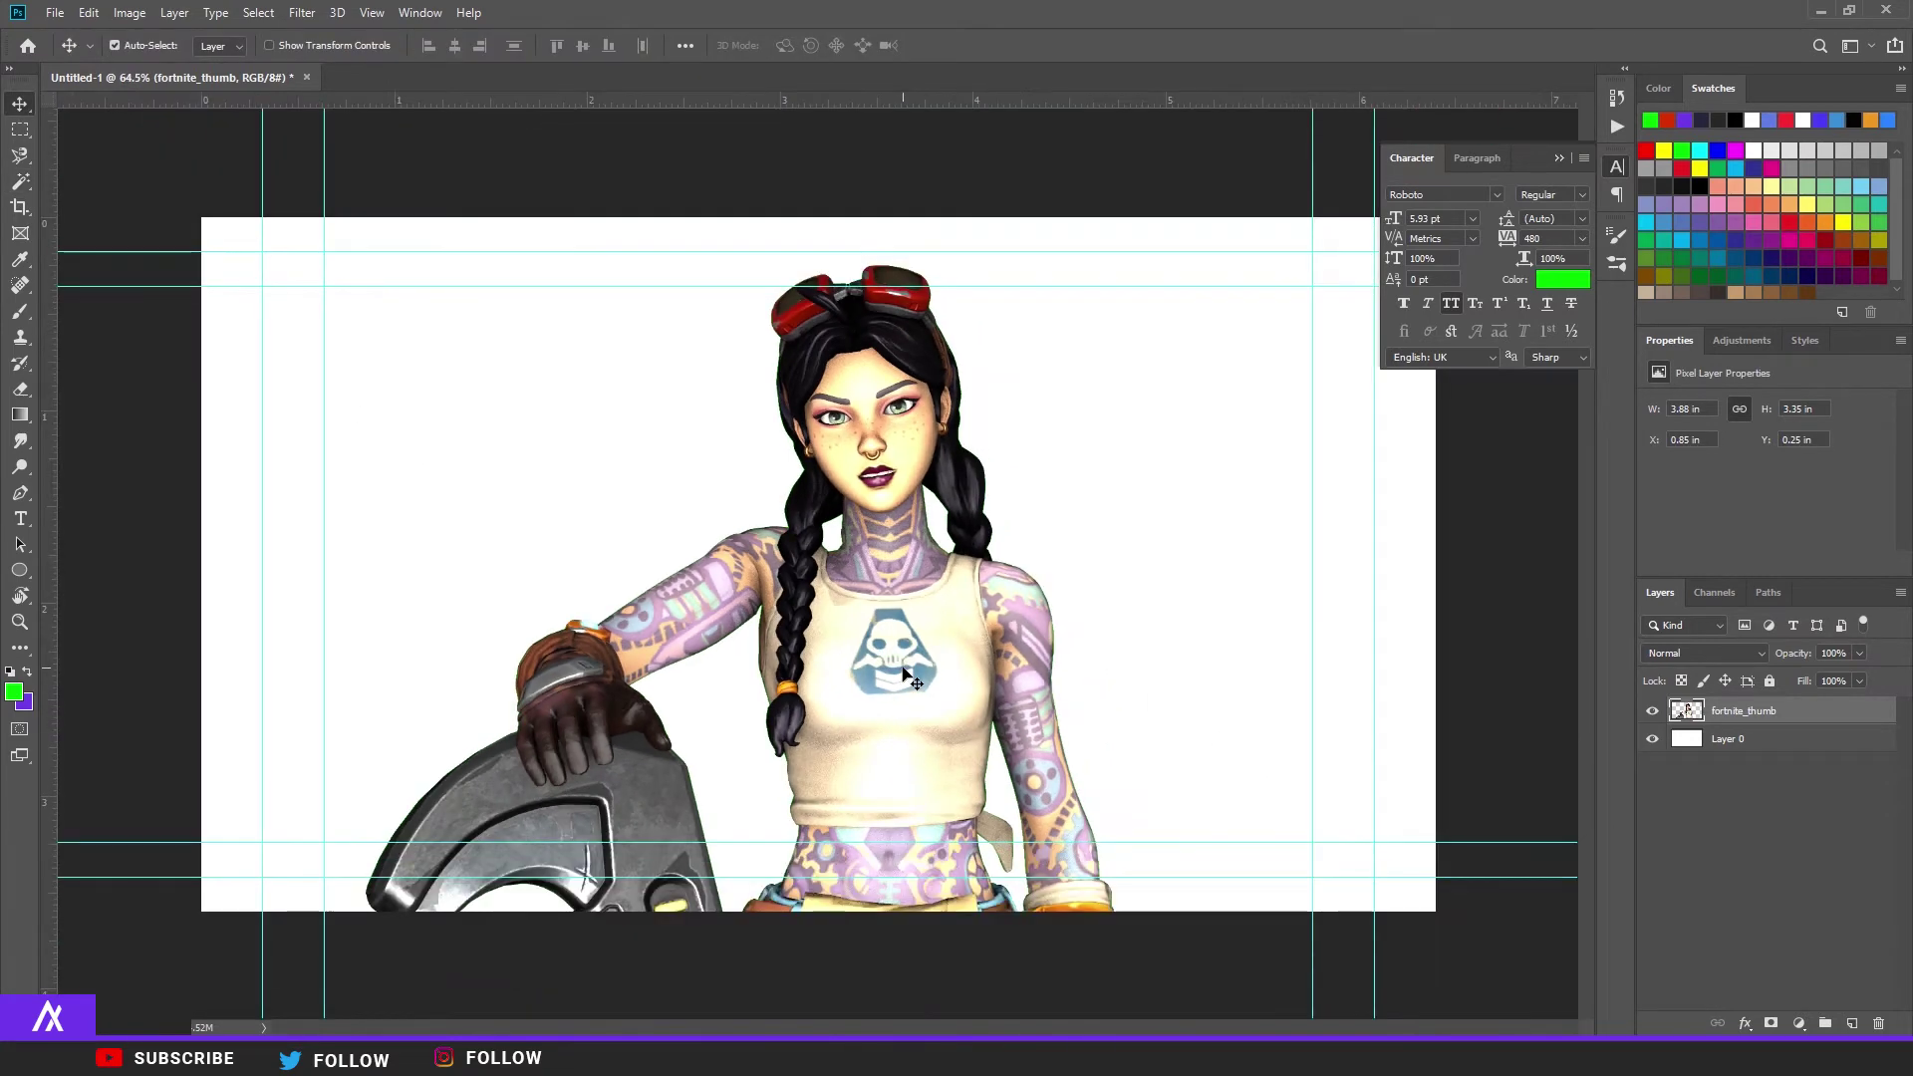
scroll(1027, 586, "up", 3, "alt")
scroll(1027, 581, "down", 2, "alt")
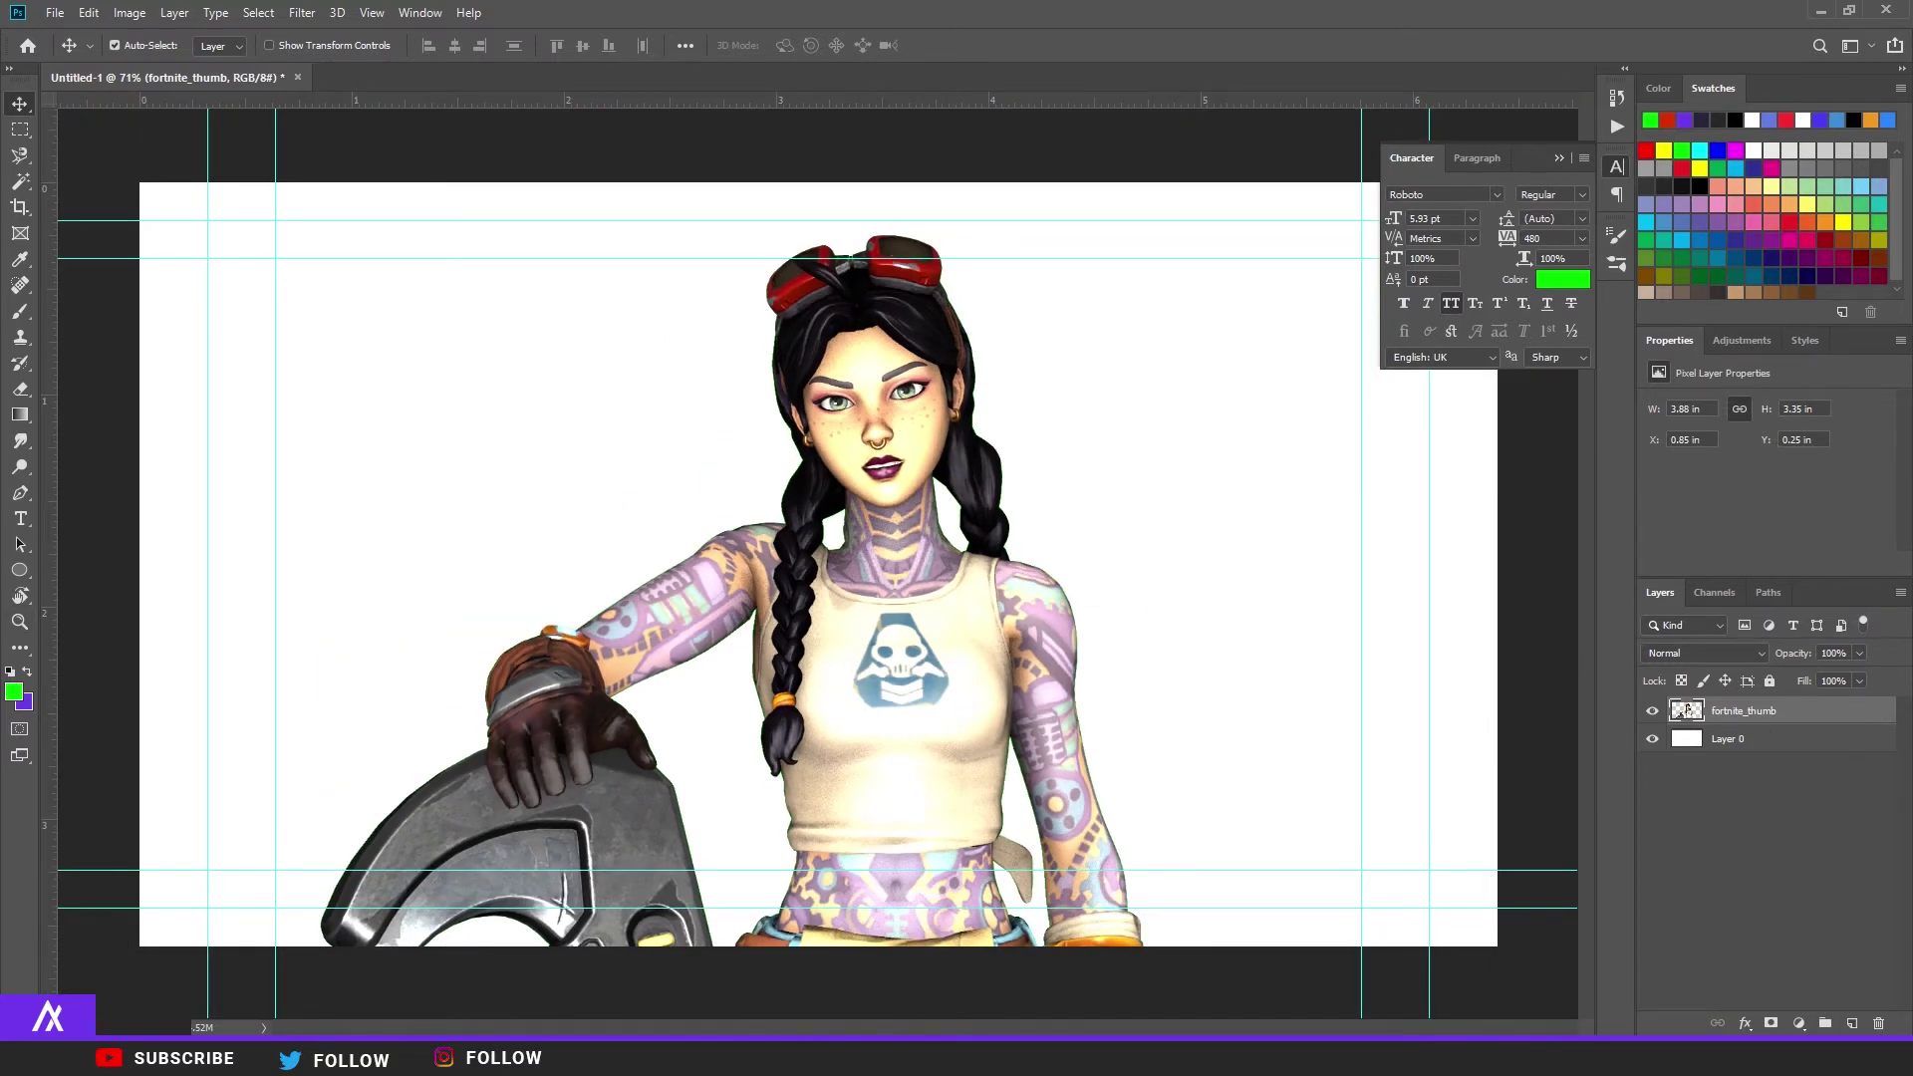
left_click_drag(0, 299, 339, 0)
left_click_drag(523, 89, 0, 150)
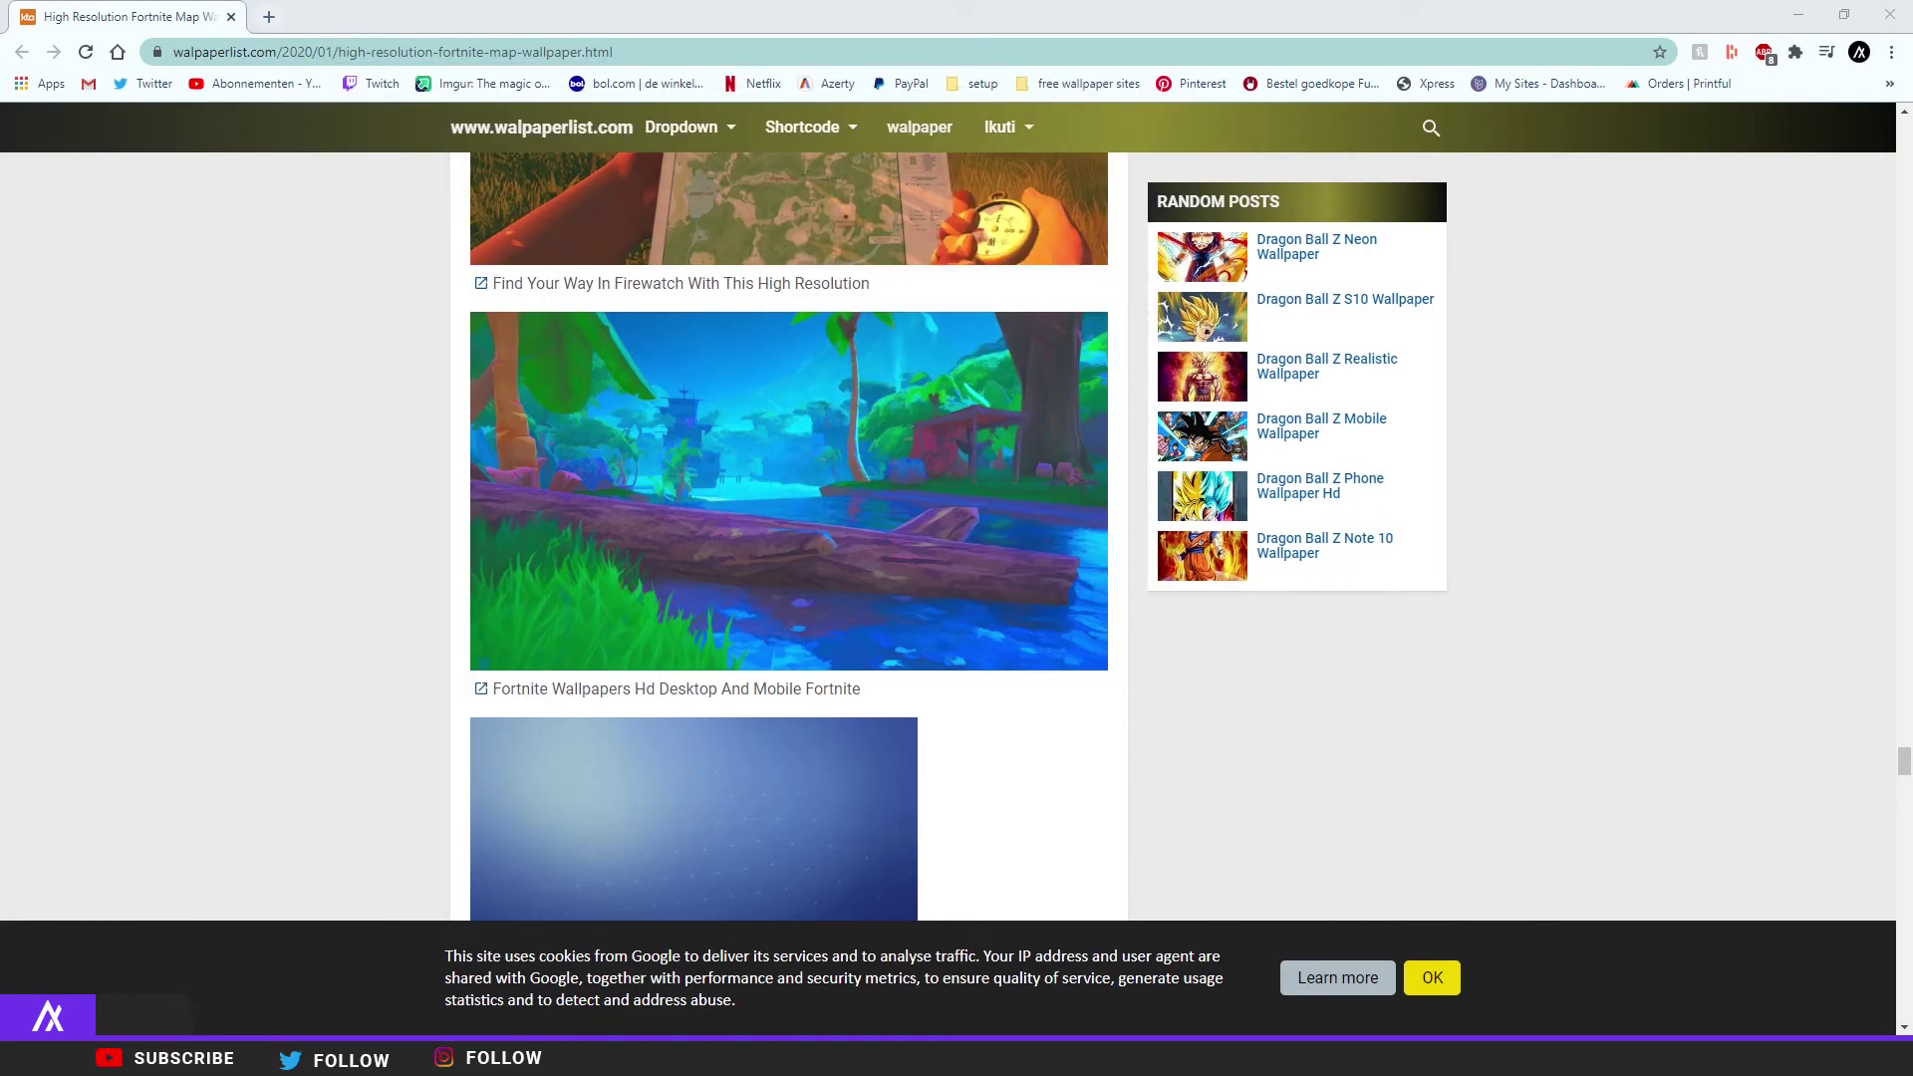
Step: Browse the wallpaper page, then go back to the Fortnite Chapter 3 image results
scroll(738, 586, "down", 15)
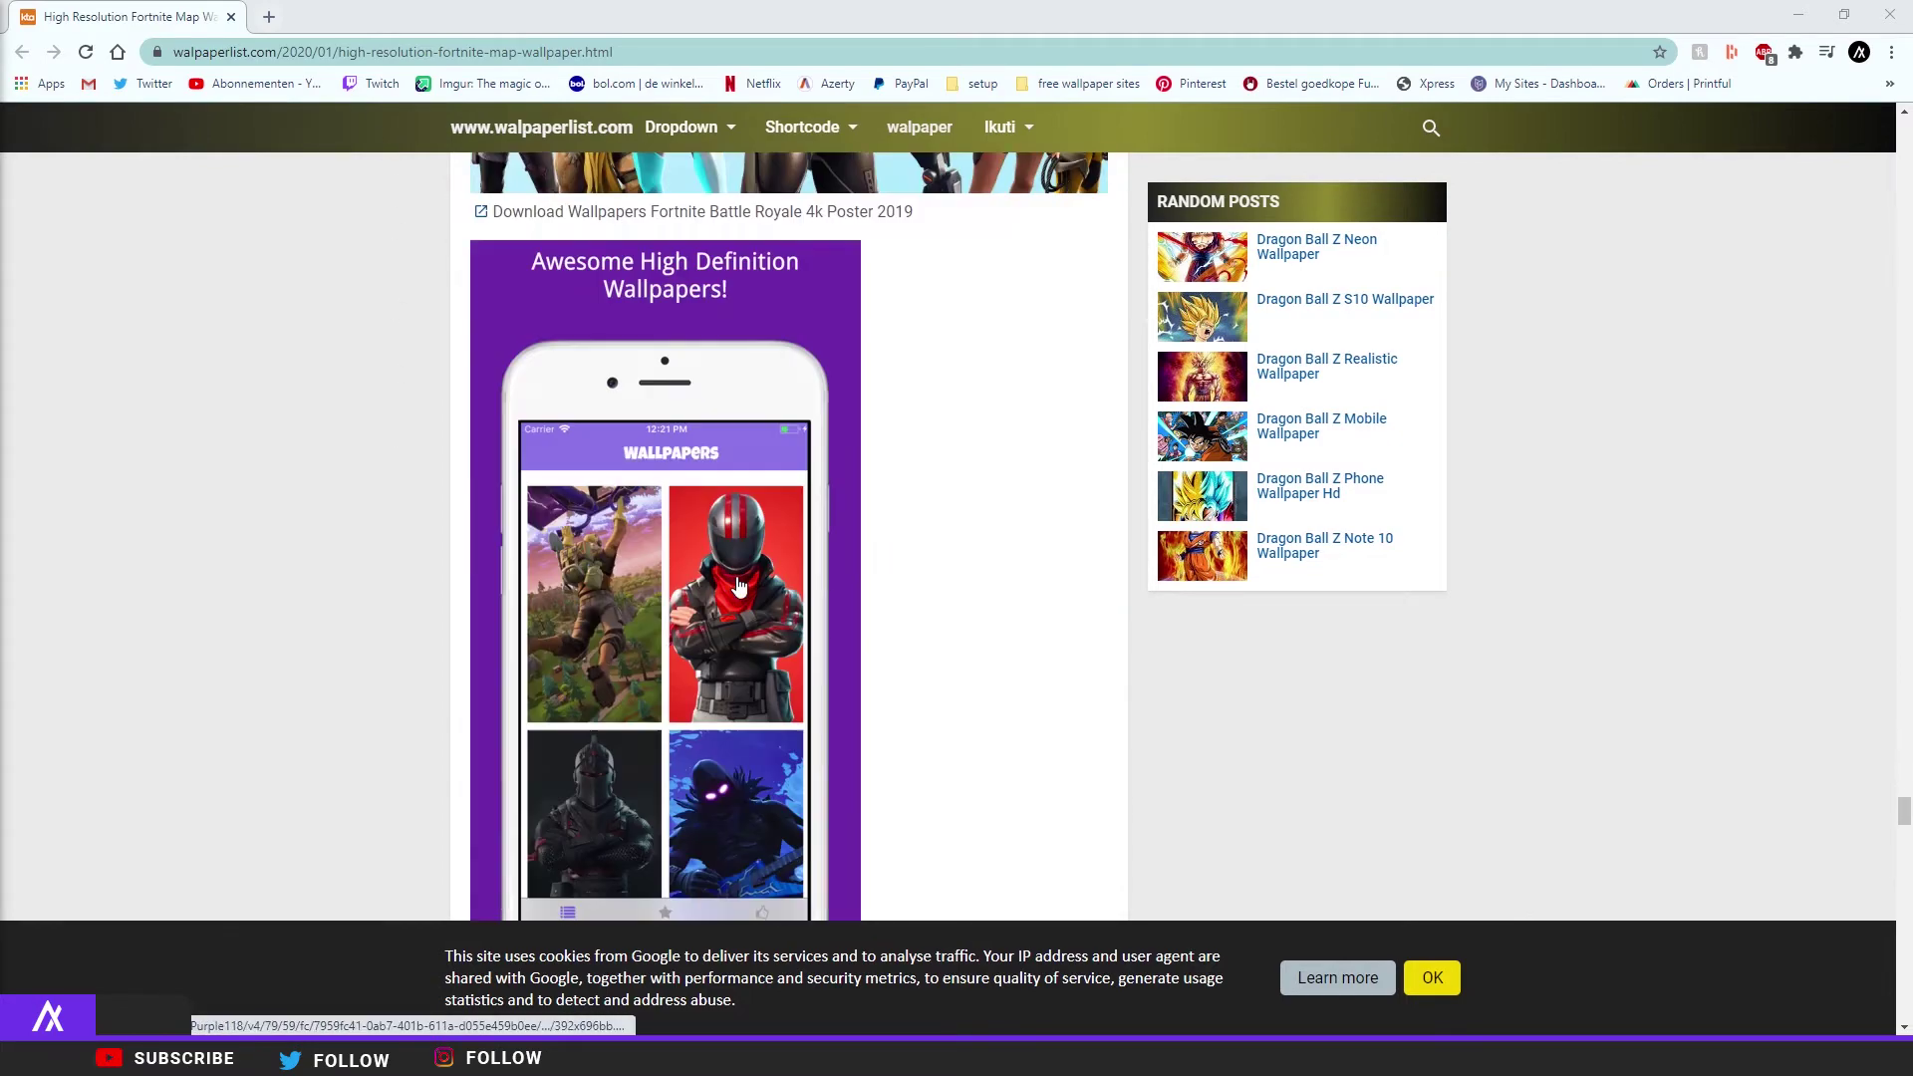
scroll(739, 586, "down", 15)
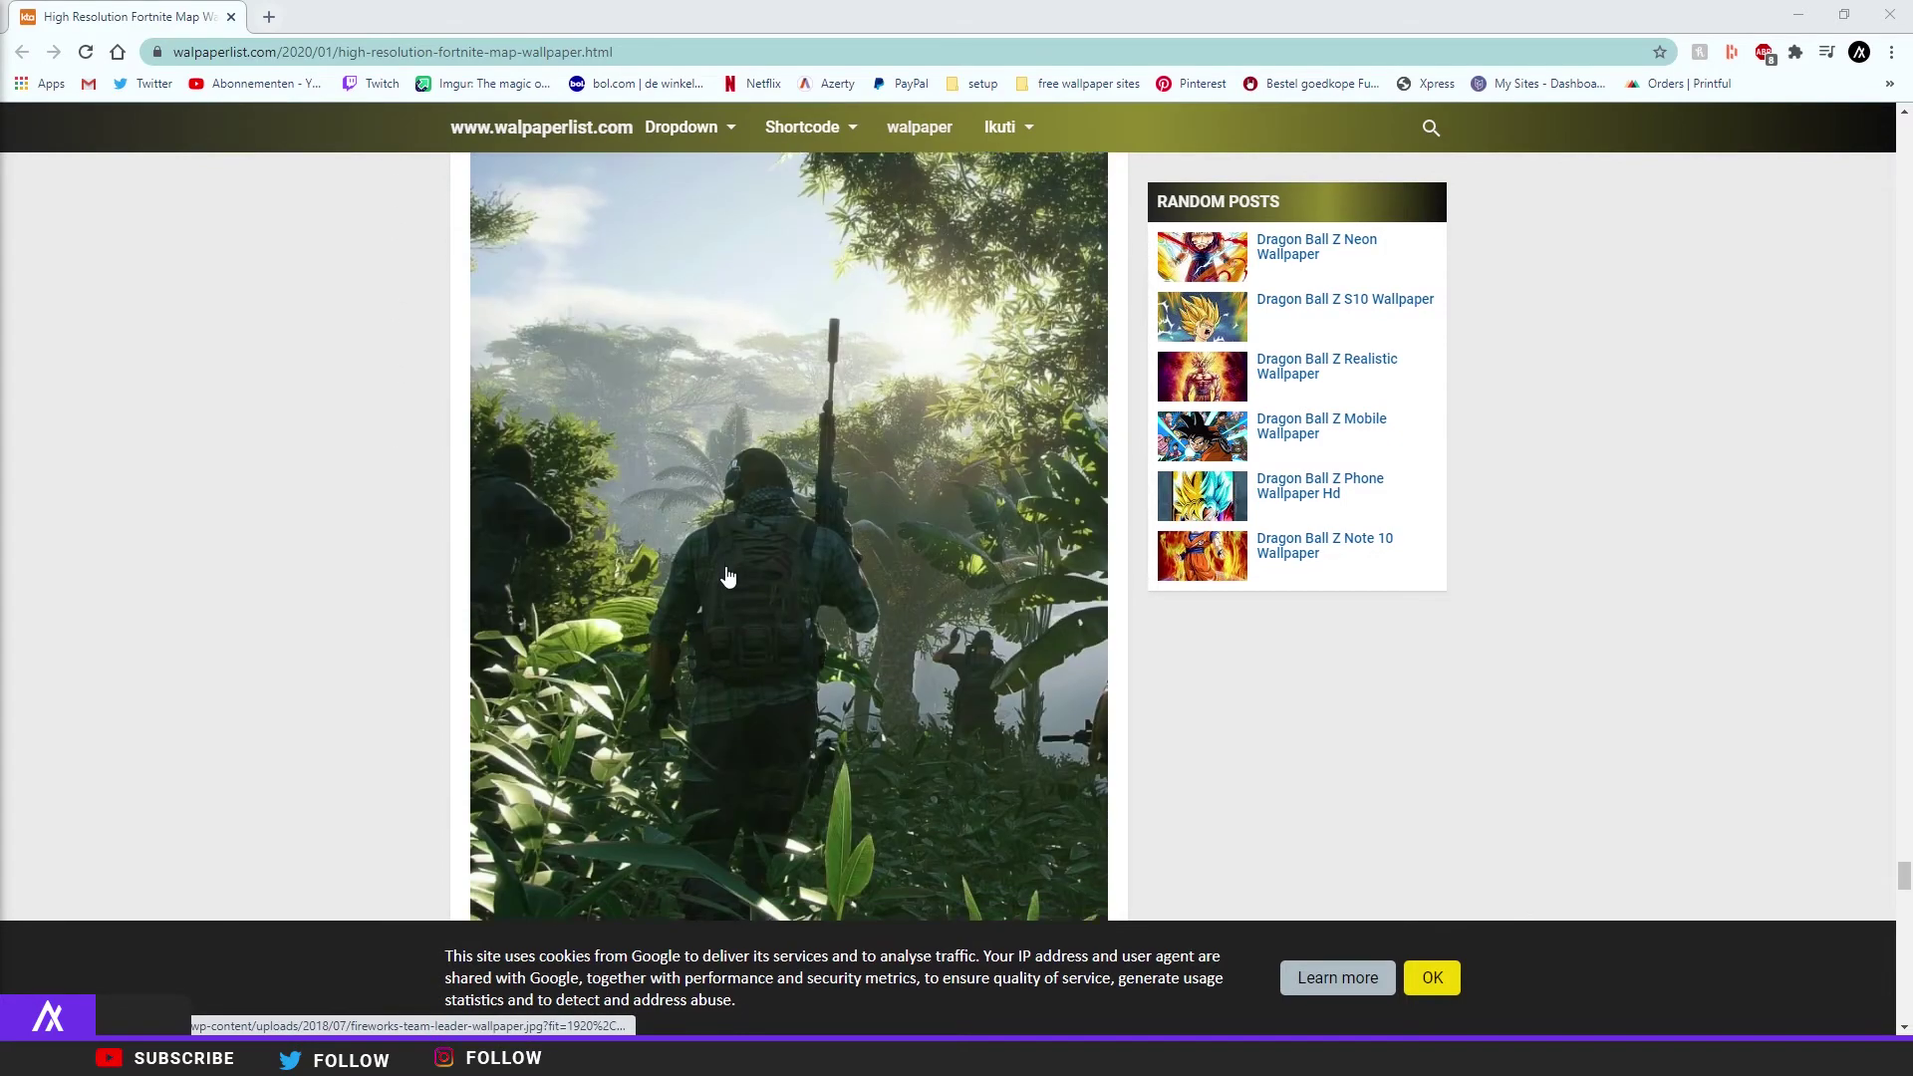
scroll(729, 577, "up", 15)
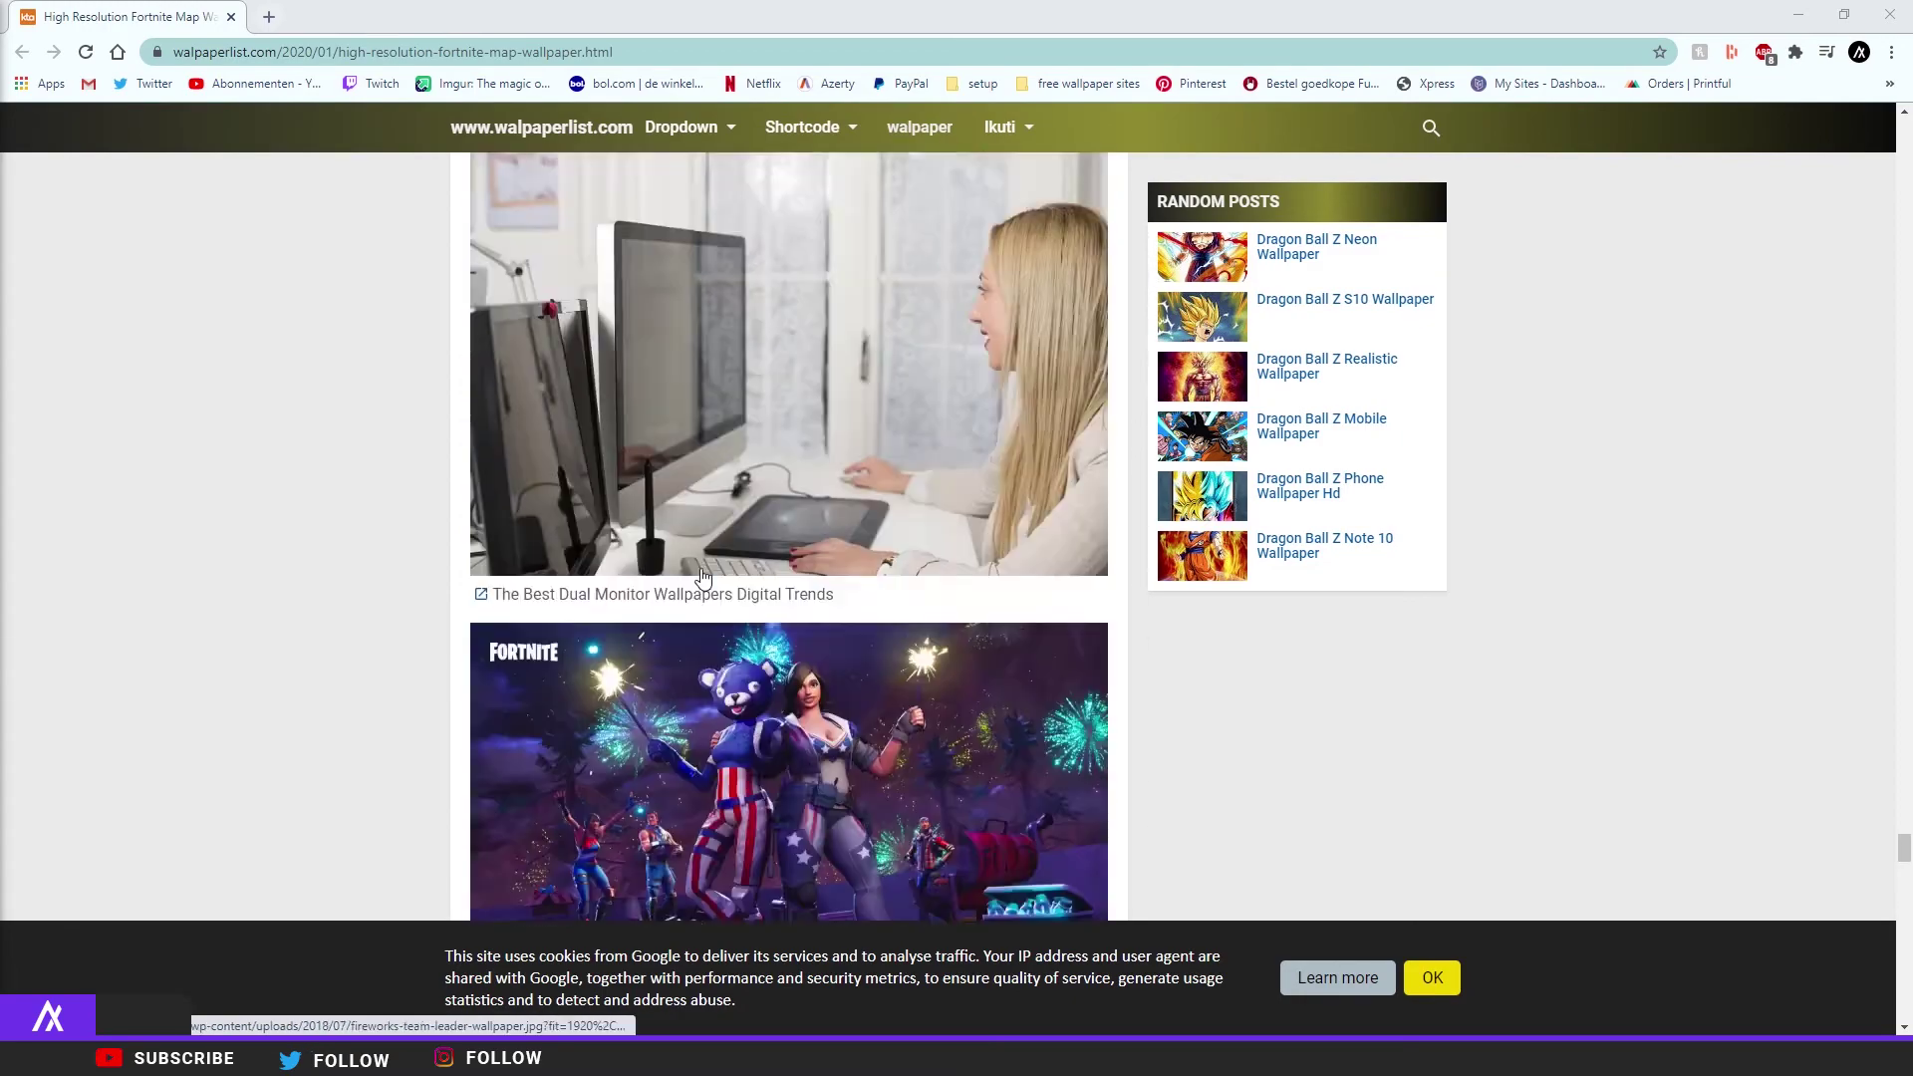
scroll(703, 576, "up", 15)
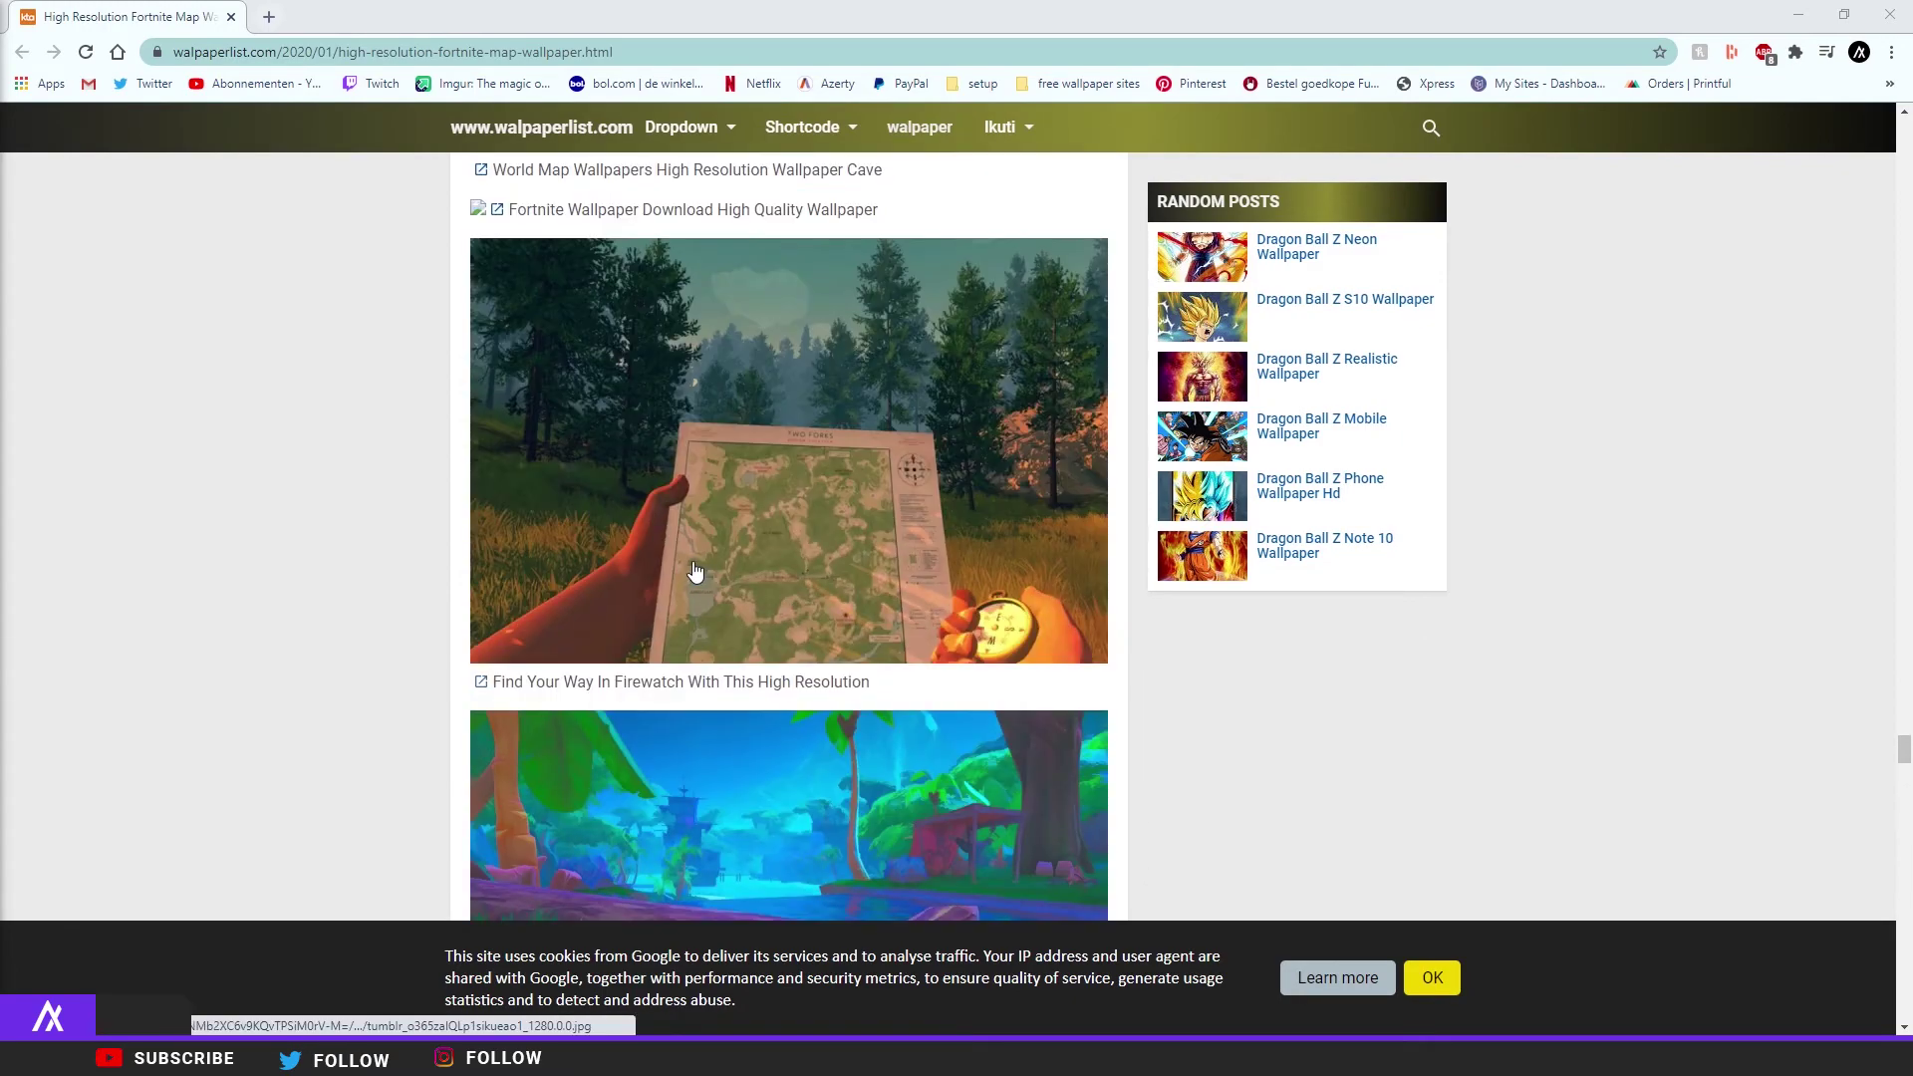
scroll(698, 575, "down", 10)
key("alt+Left")
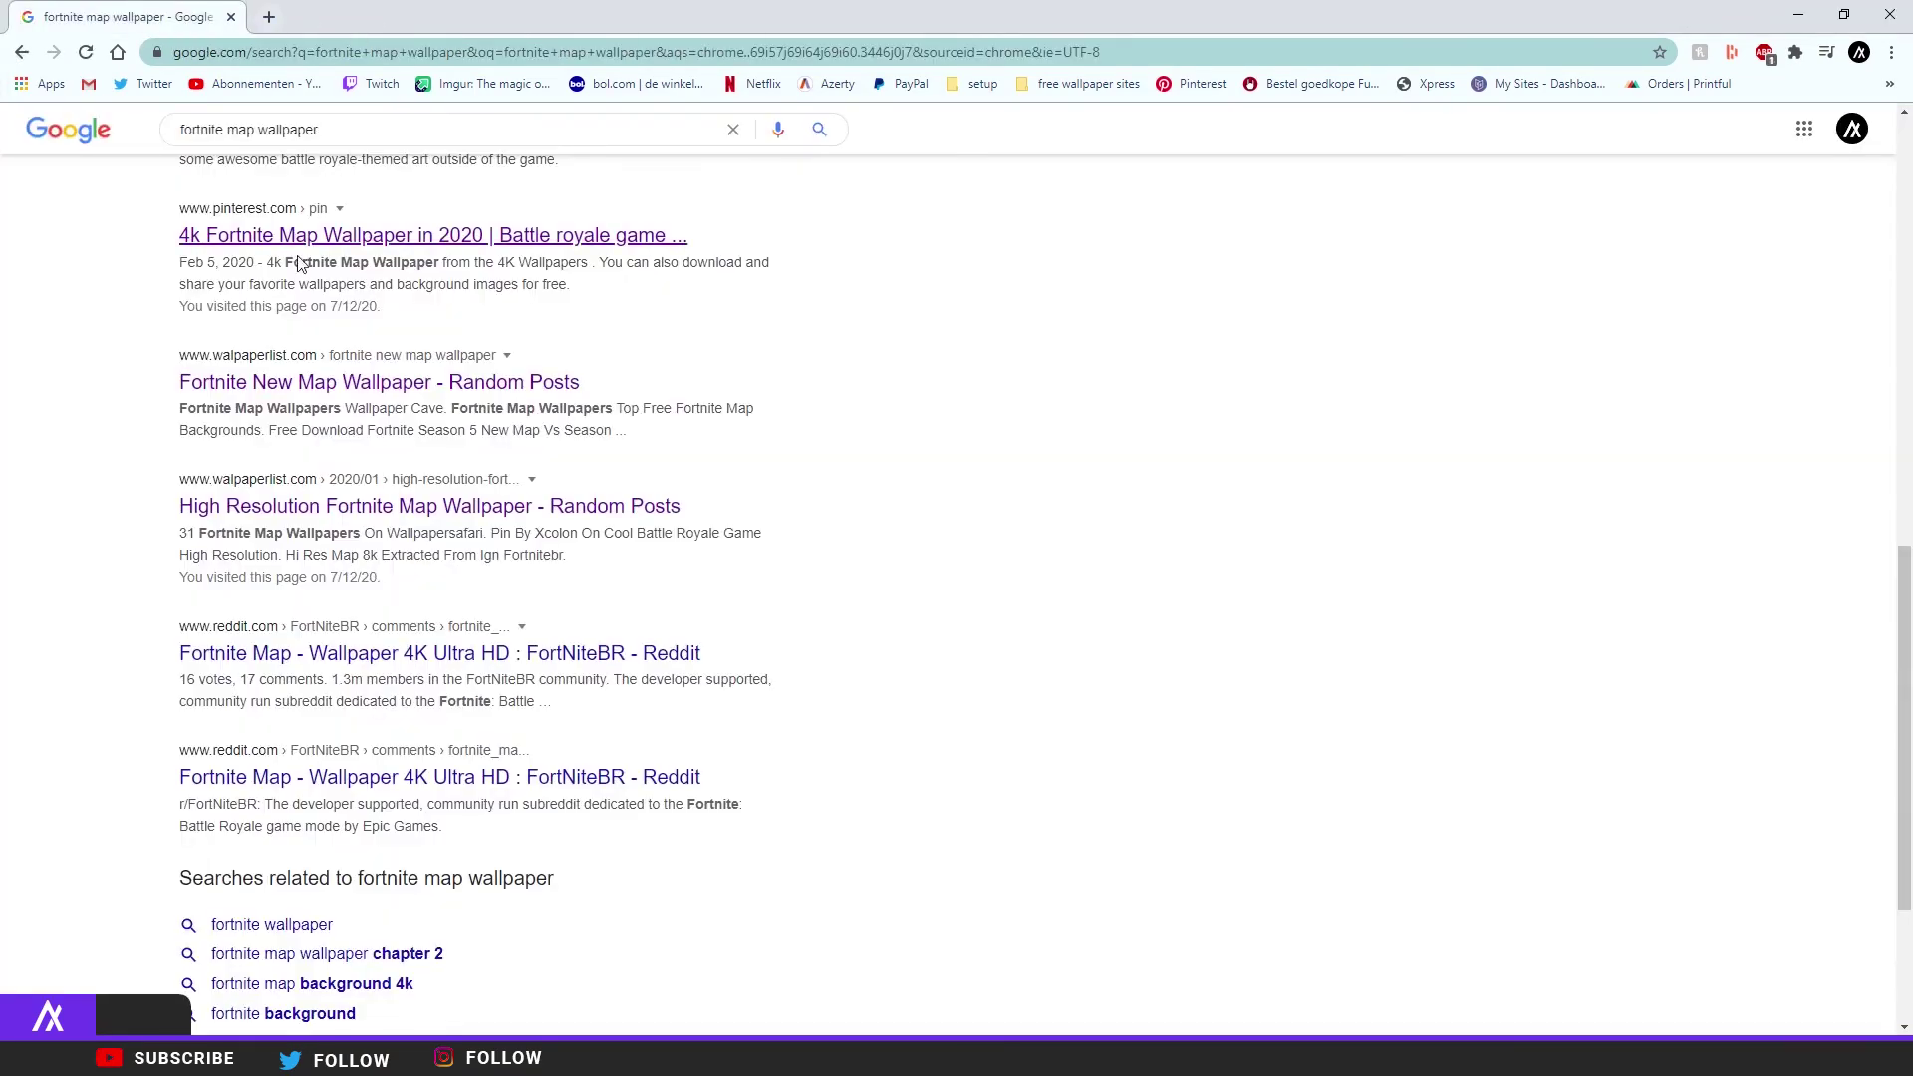
Step: Copy the pastel battle bus wallpaper from the Reddit result and return to Photoshop
middle_click(358, 662)
left_click(347, 8)
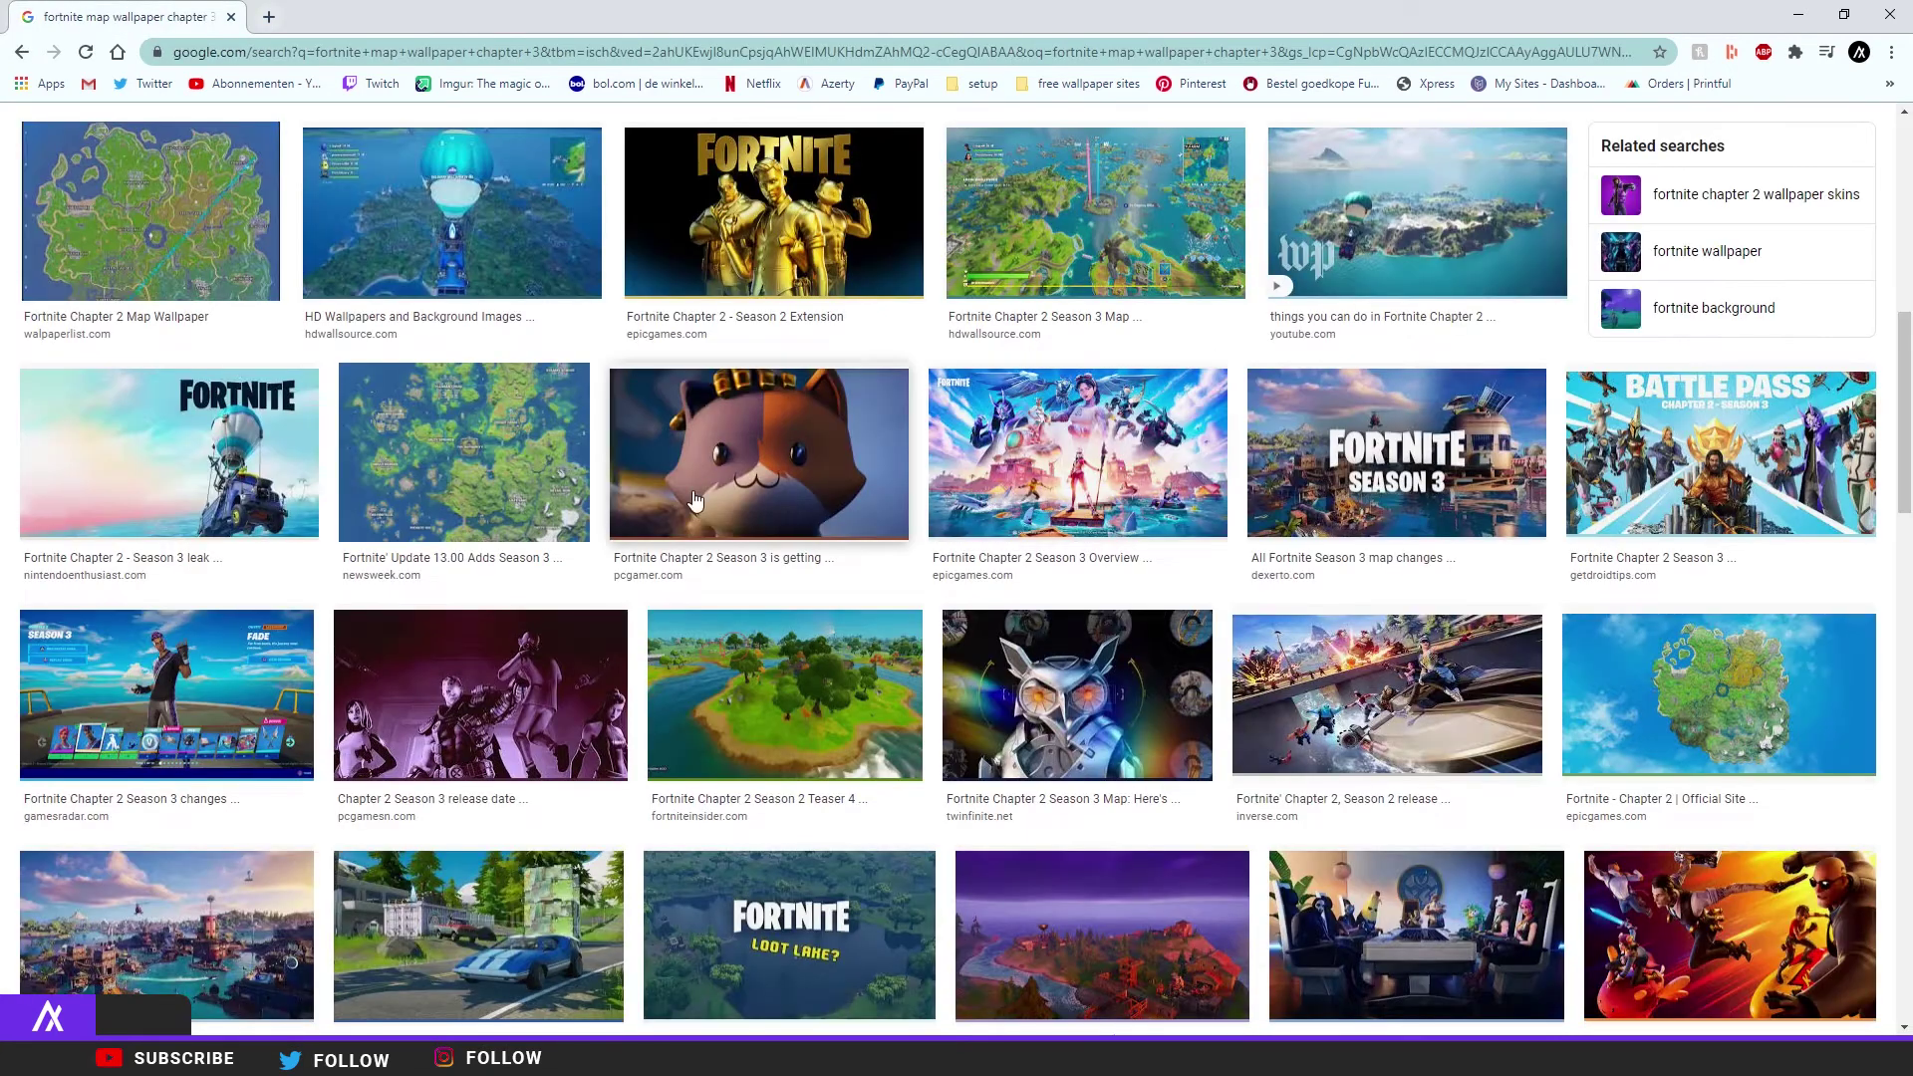
left_click(169, 449)
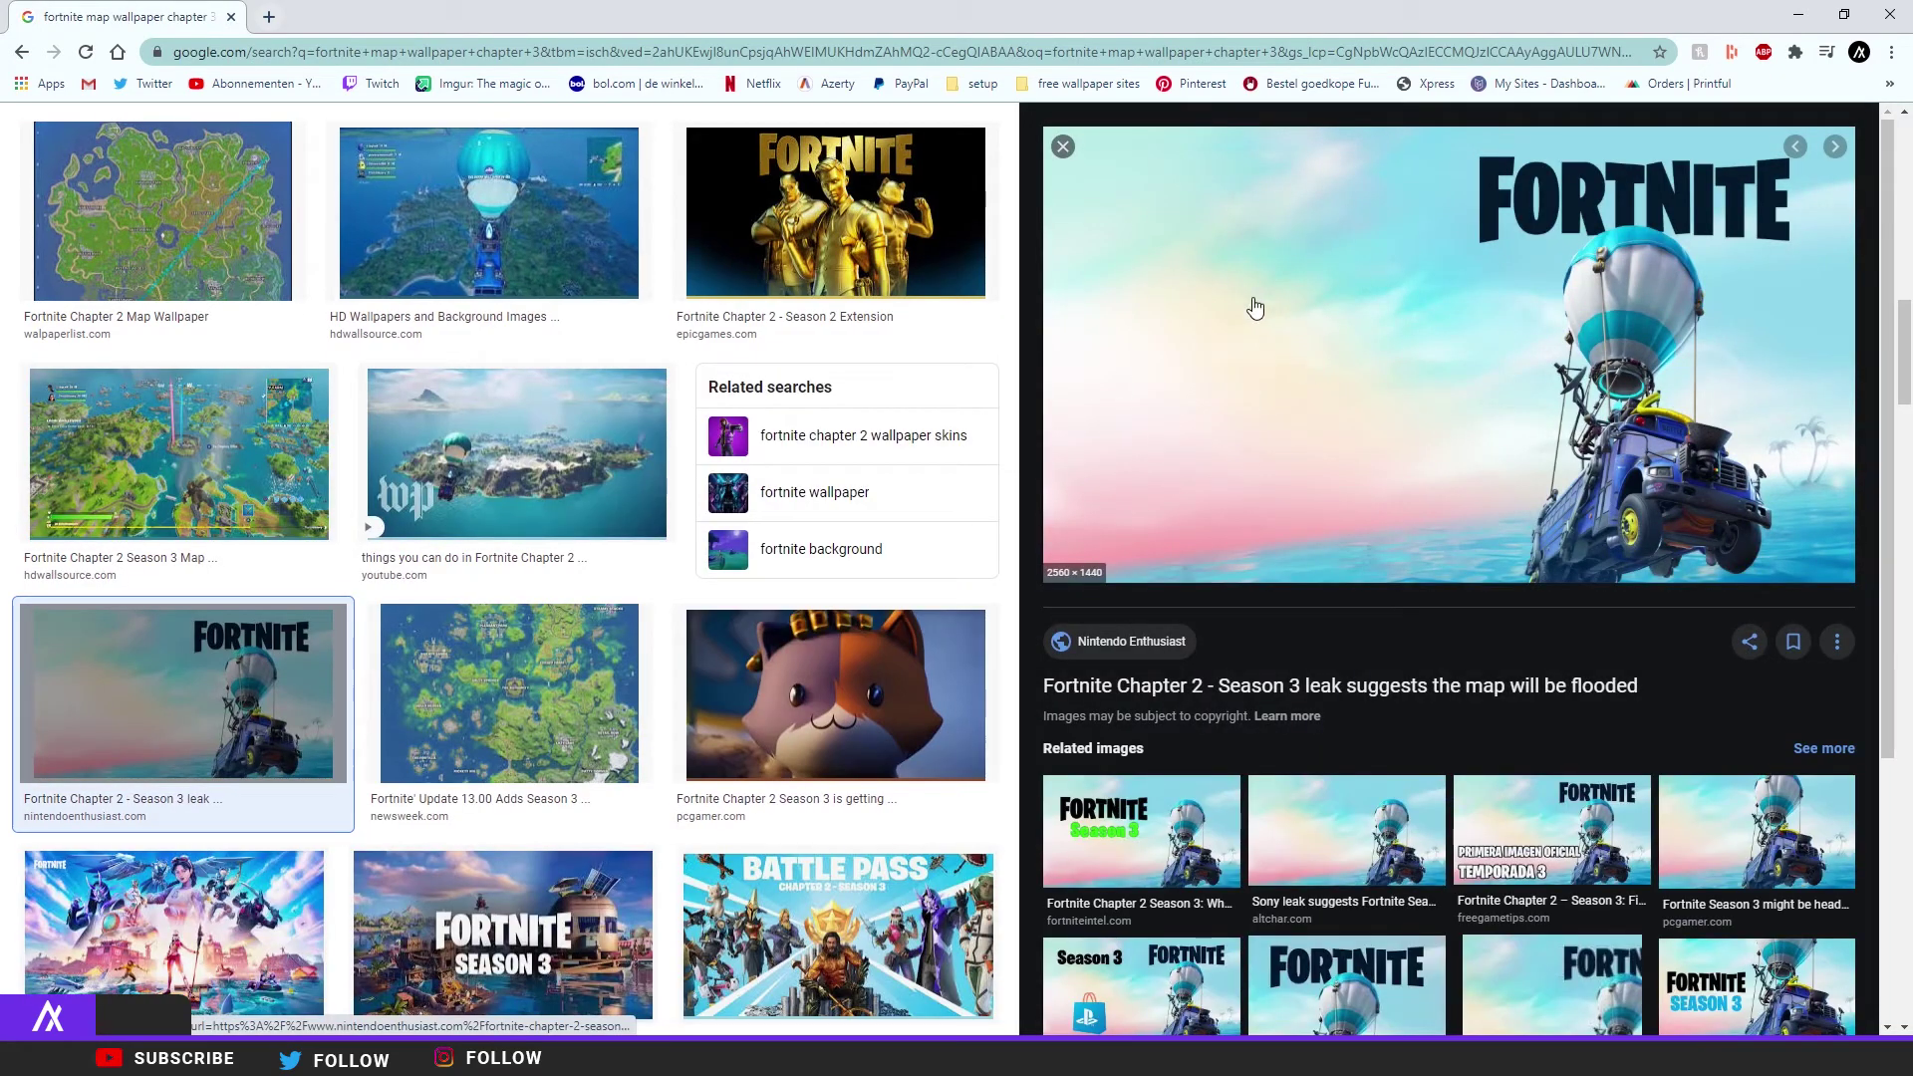
right_click(1253, 374)
left_click(1330, 588)
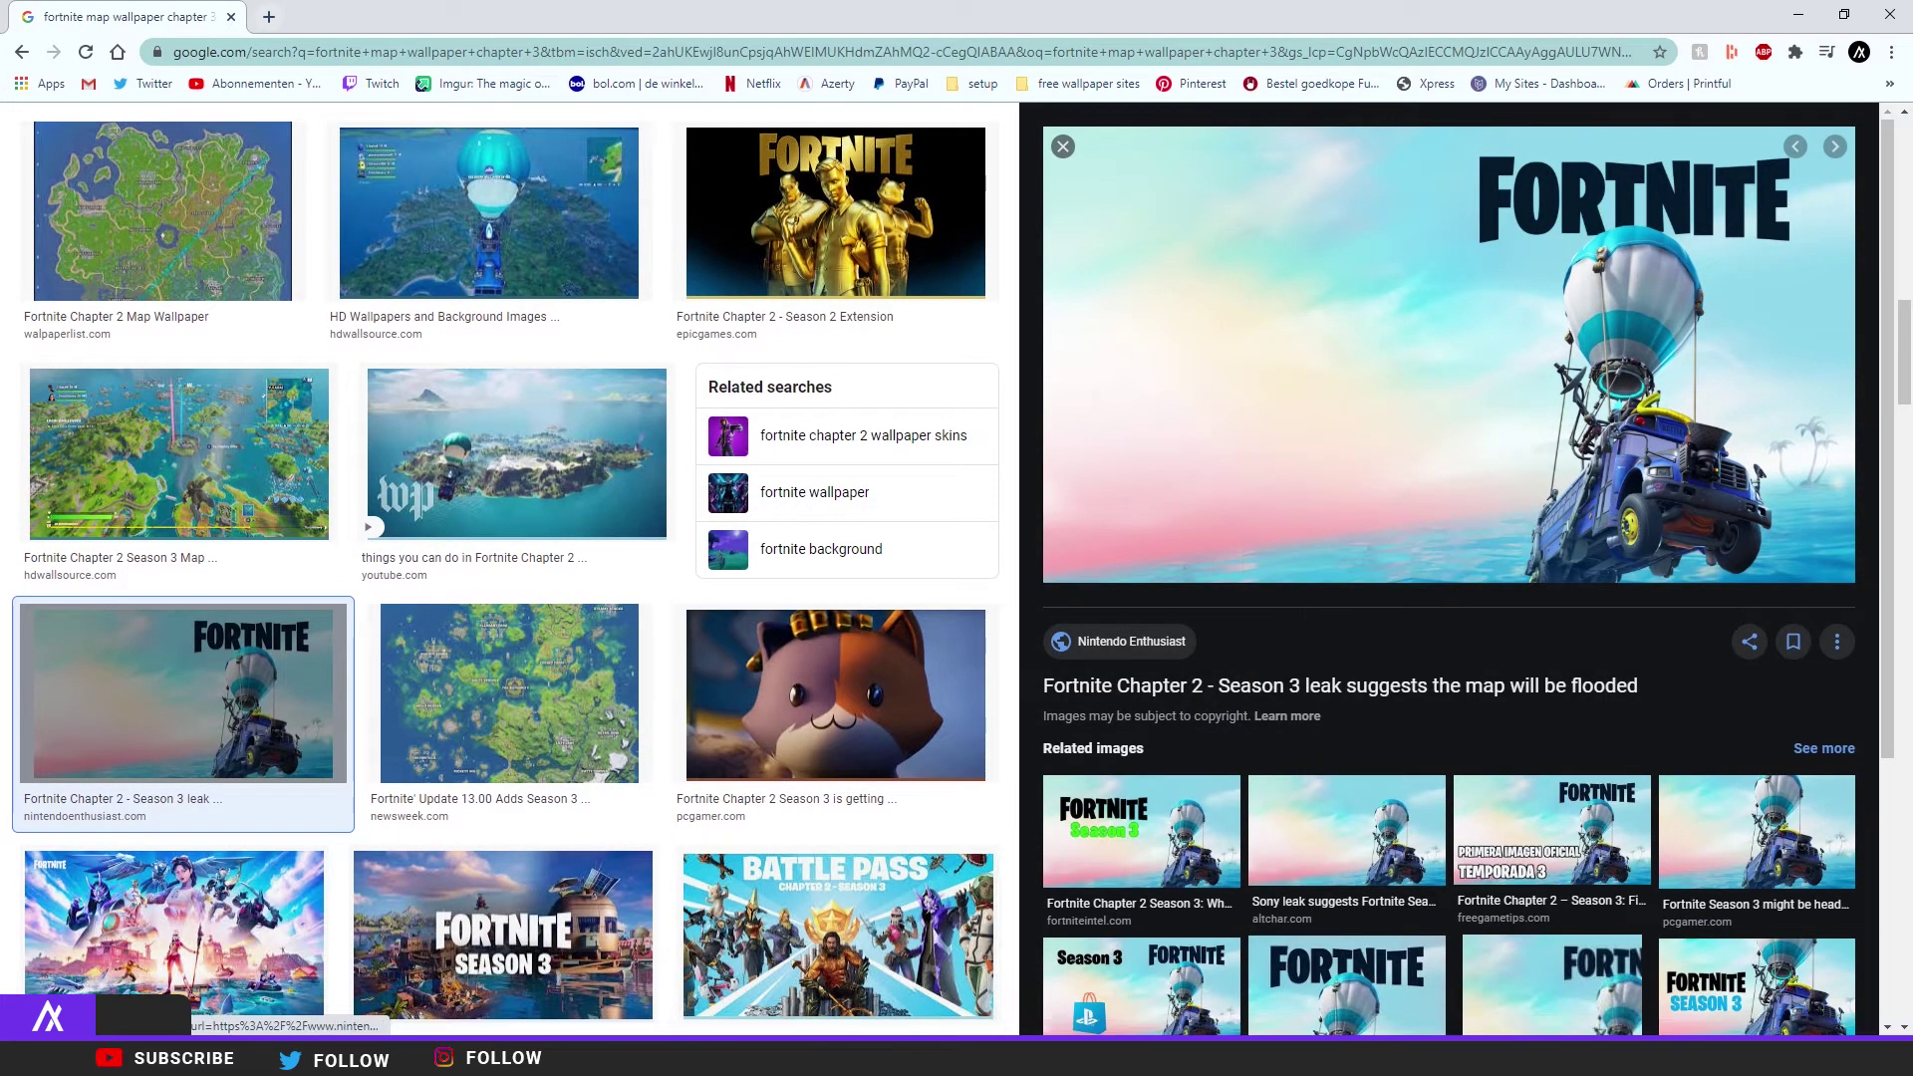
left_click(428, 1057)
Step: Paste the wallpaper above the bottom layer and scale it up to cover the canvas
left_click(1710, 753)
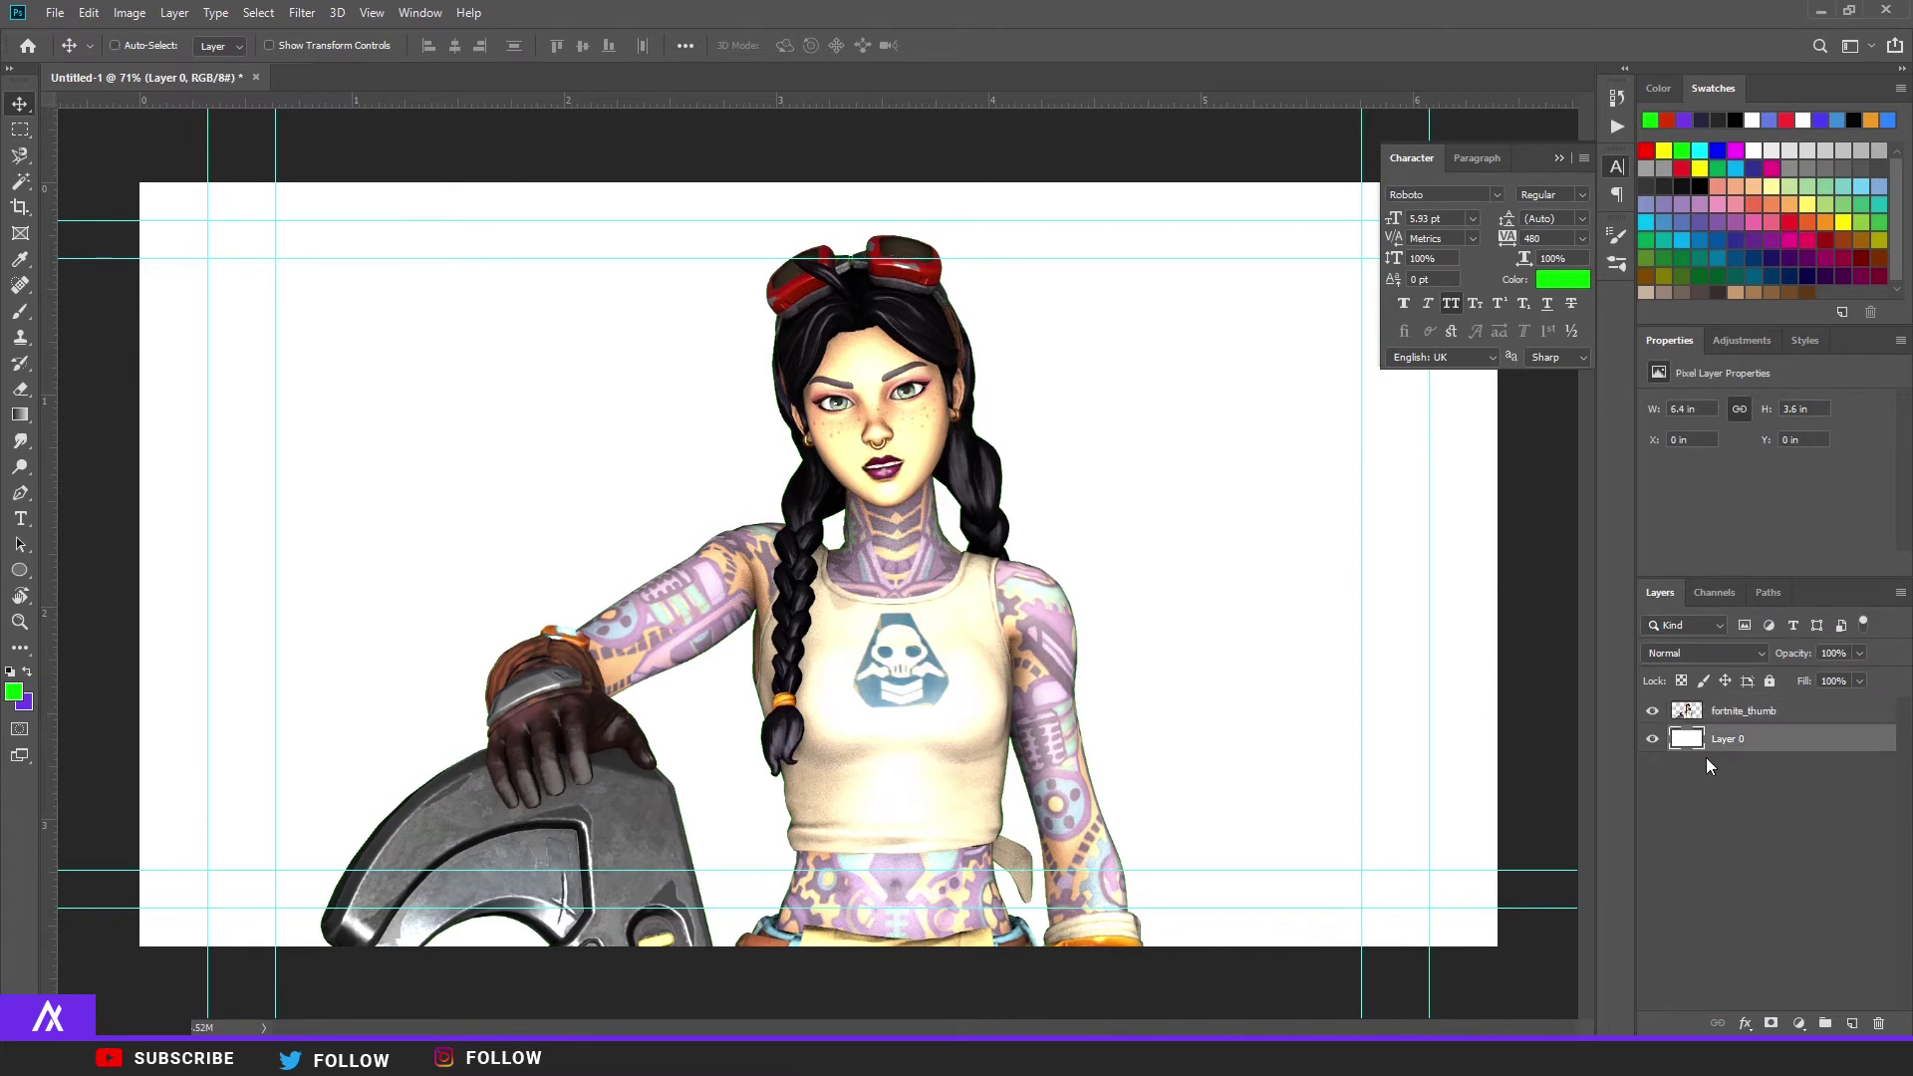
key("ctrl+v")
key("ctrl+minus")
key("ctrl+minus")
key("ctrl+minus")
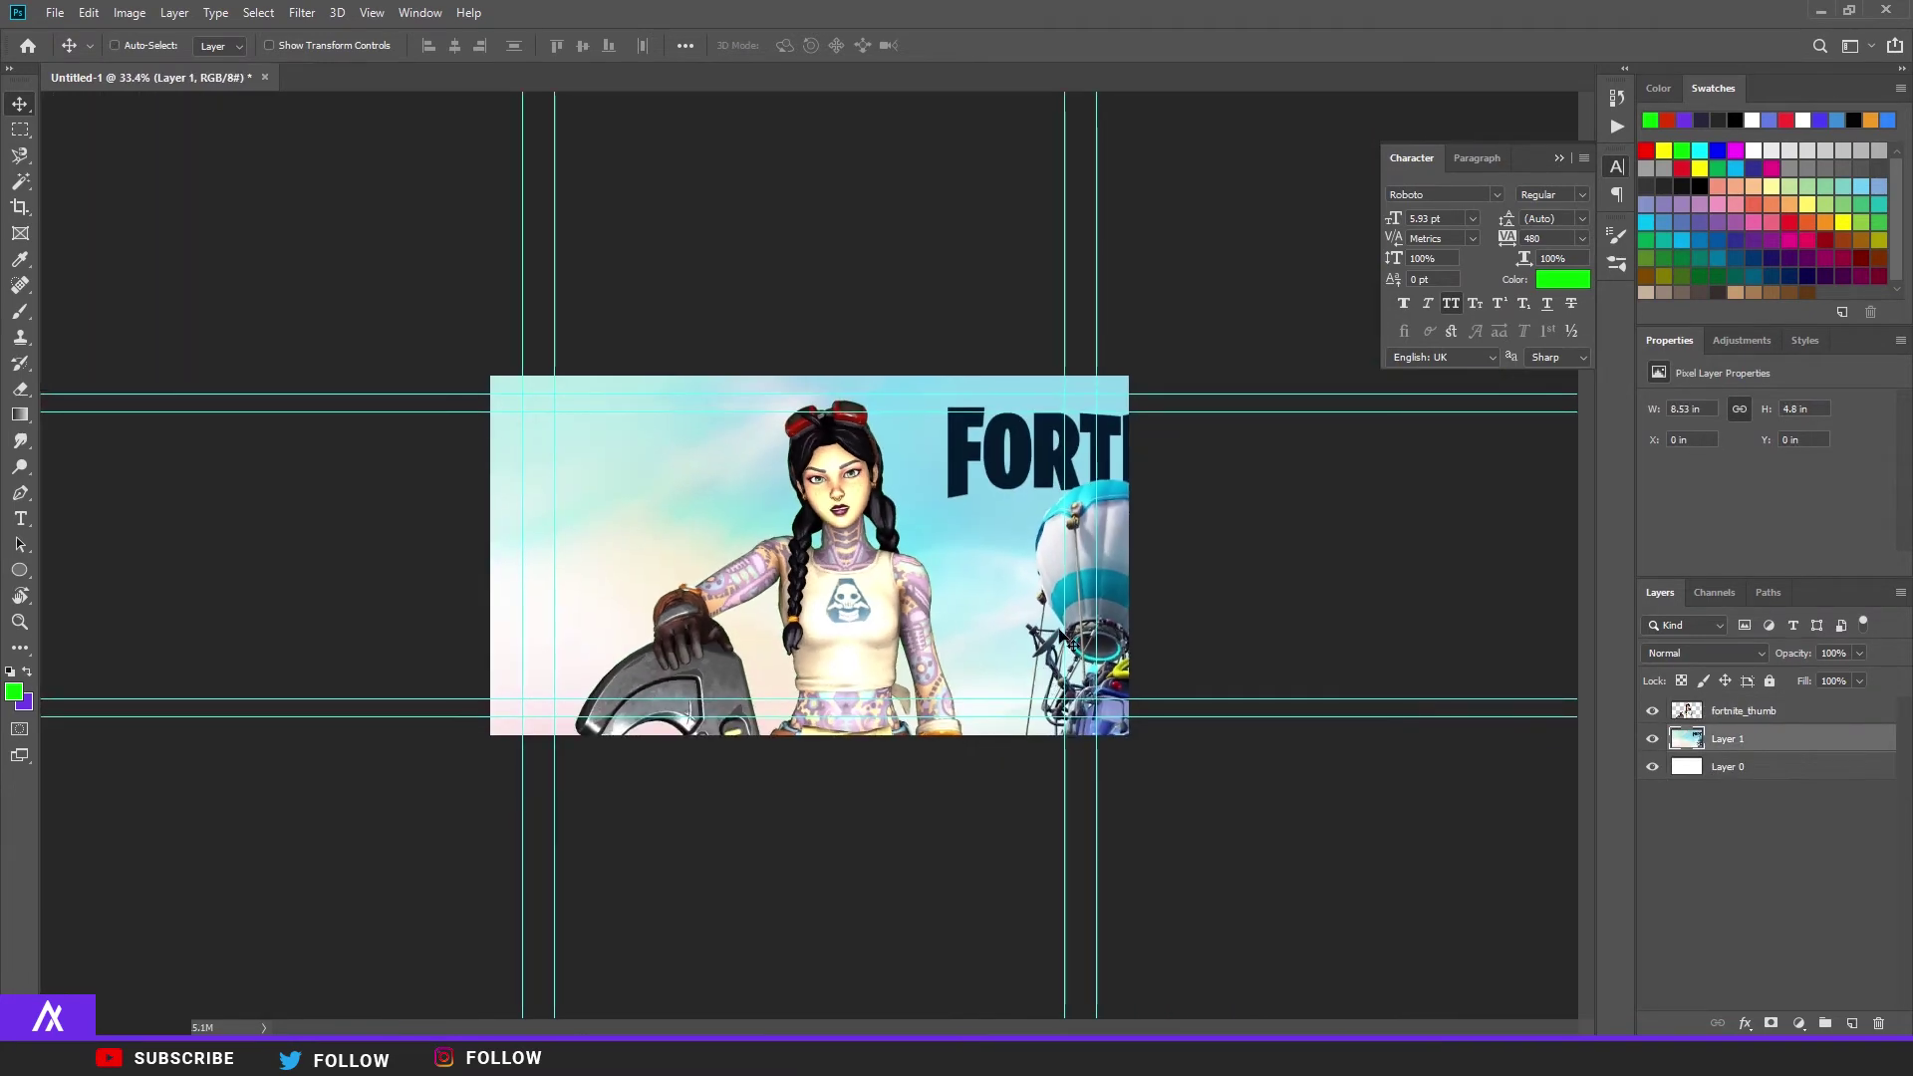
key("ctrl+r")
key("ctrl+t")
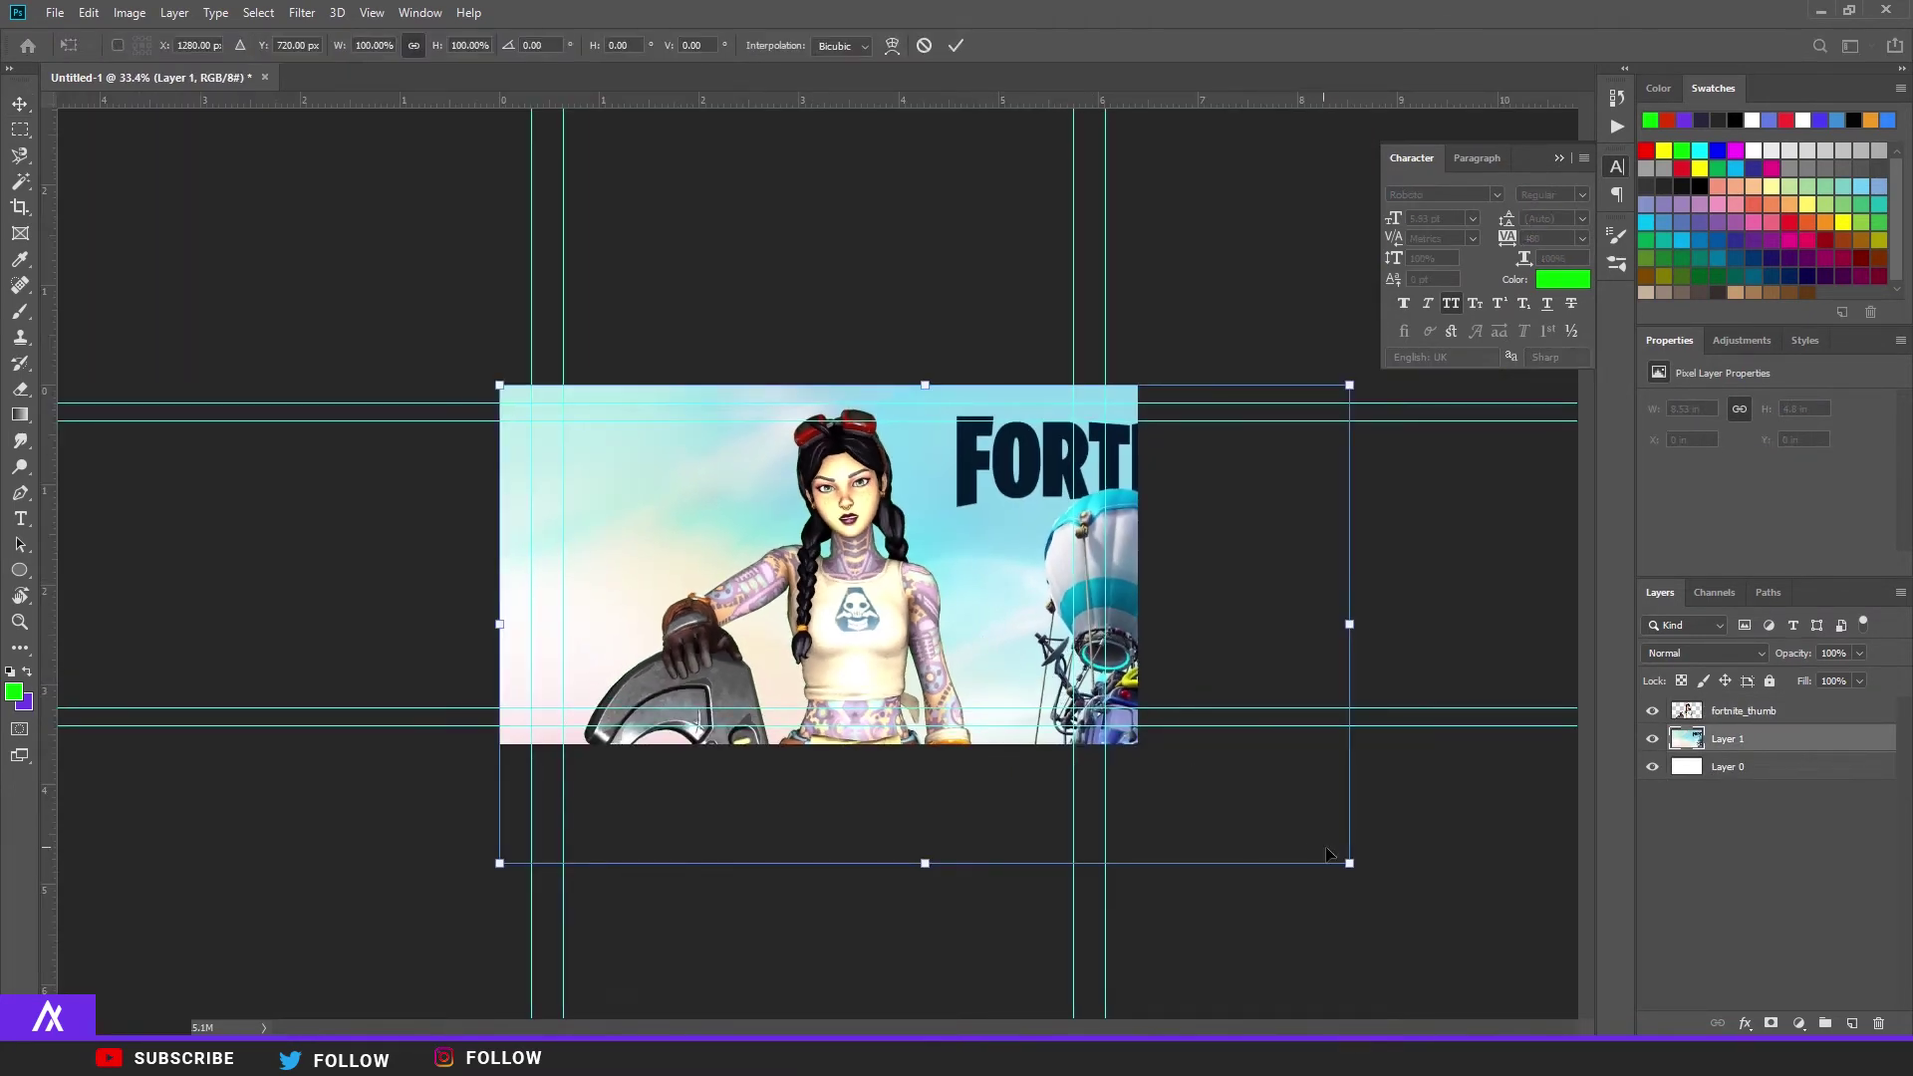
left_click_drag(1329, 854, 1410, 687)
key("Return")
key("ctrl+0")
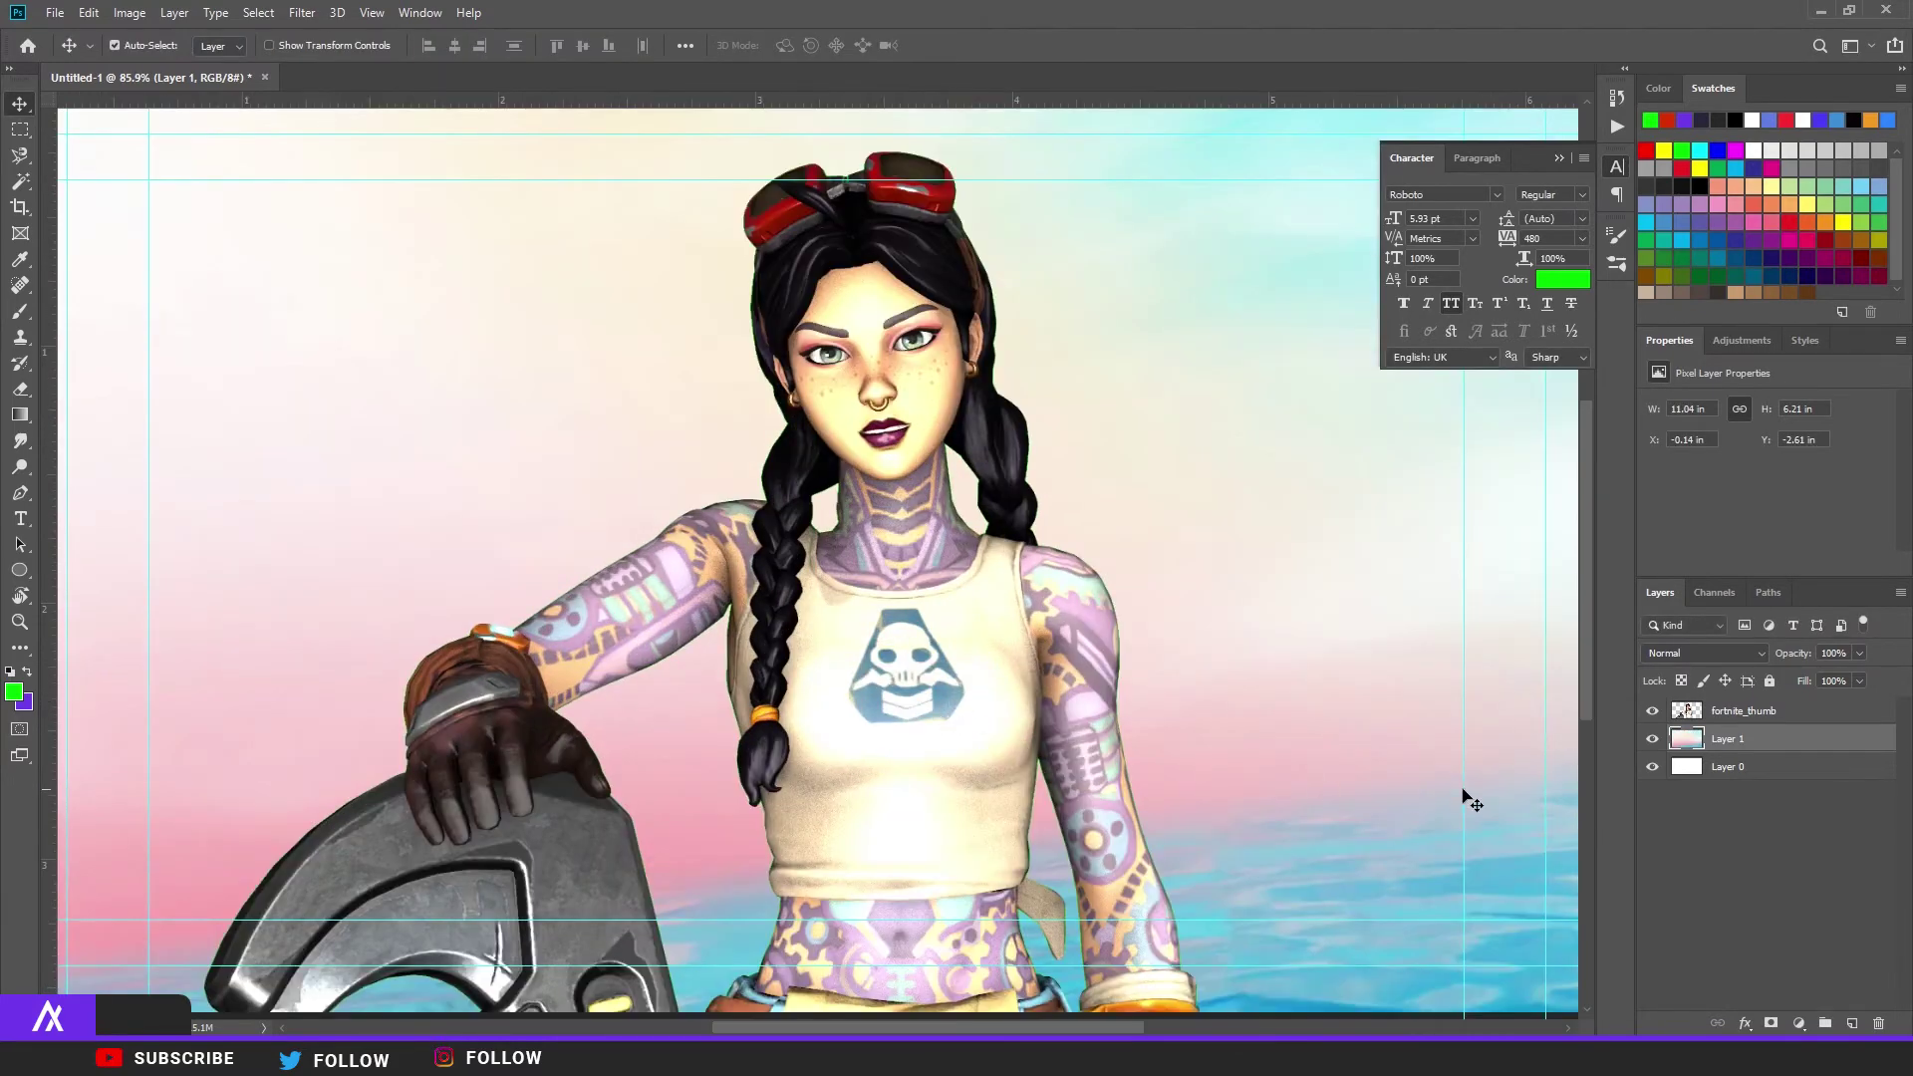
scroll(1085, 767, "down", 5, "alt")
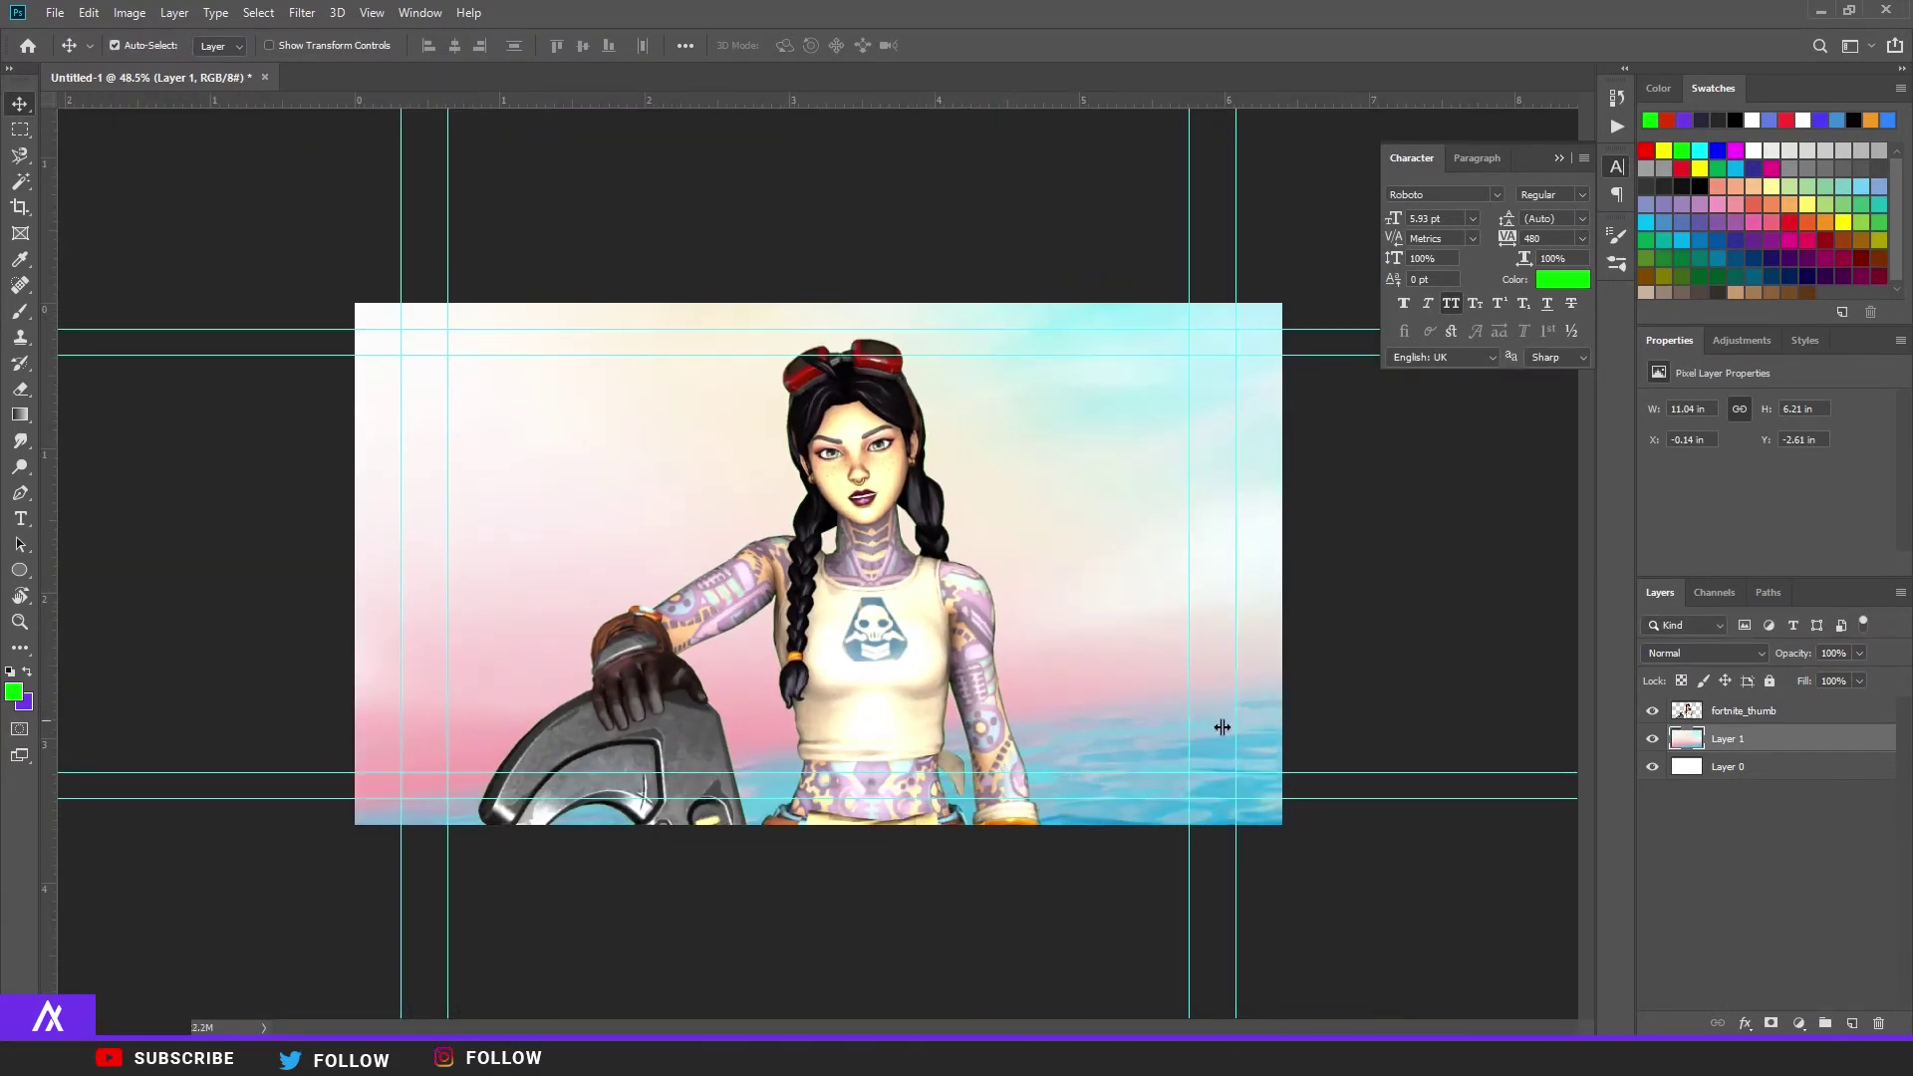
Step: Enlarge Jules to about 133% and move fortnite_thumb in front of the frame
left_click(1744, 722)
key("ctrl+t")
left_click_drag(1047, 830, 1125, 830, "alt")
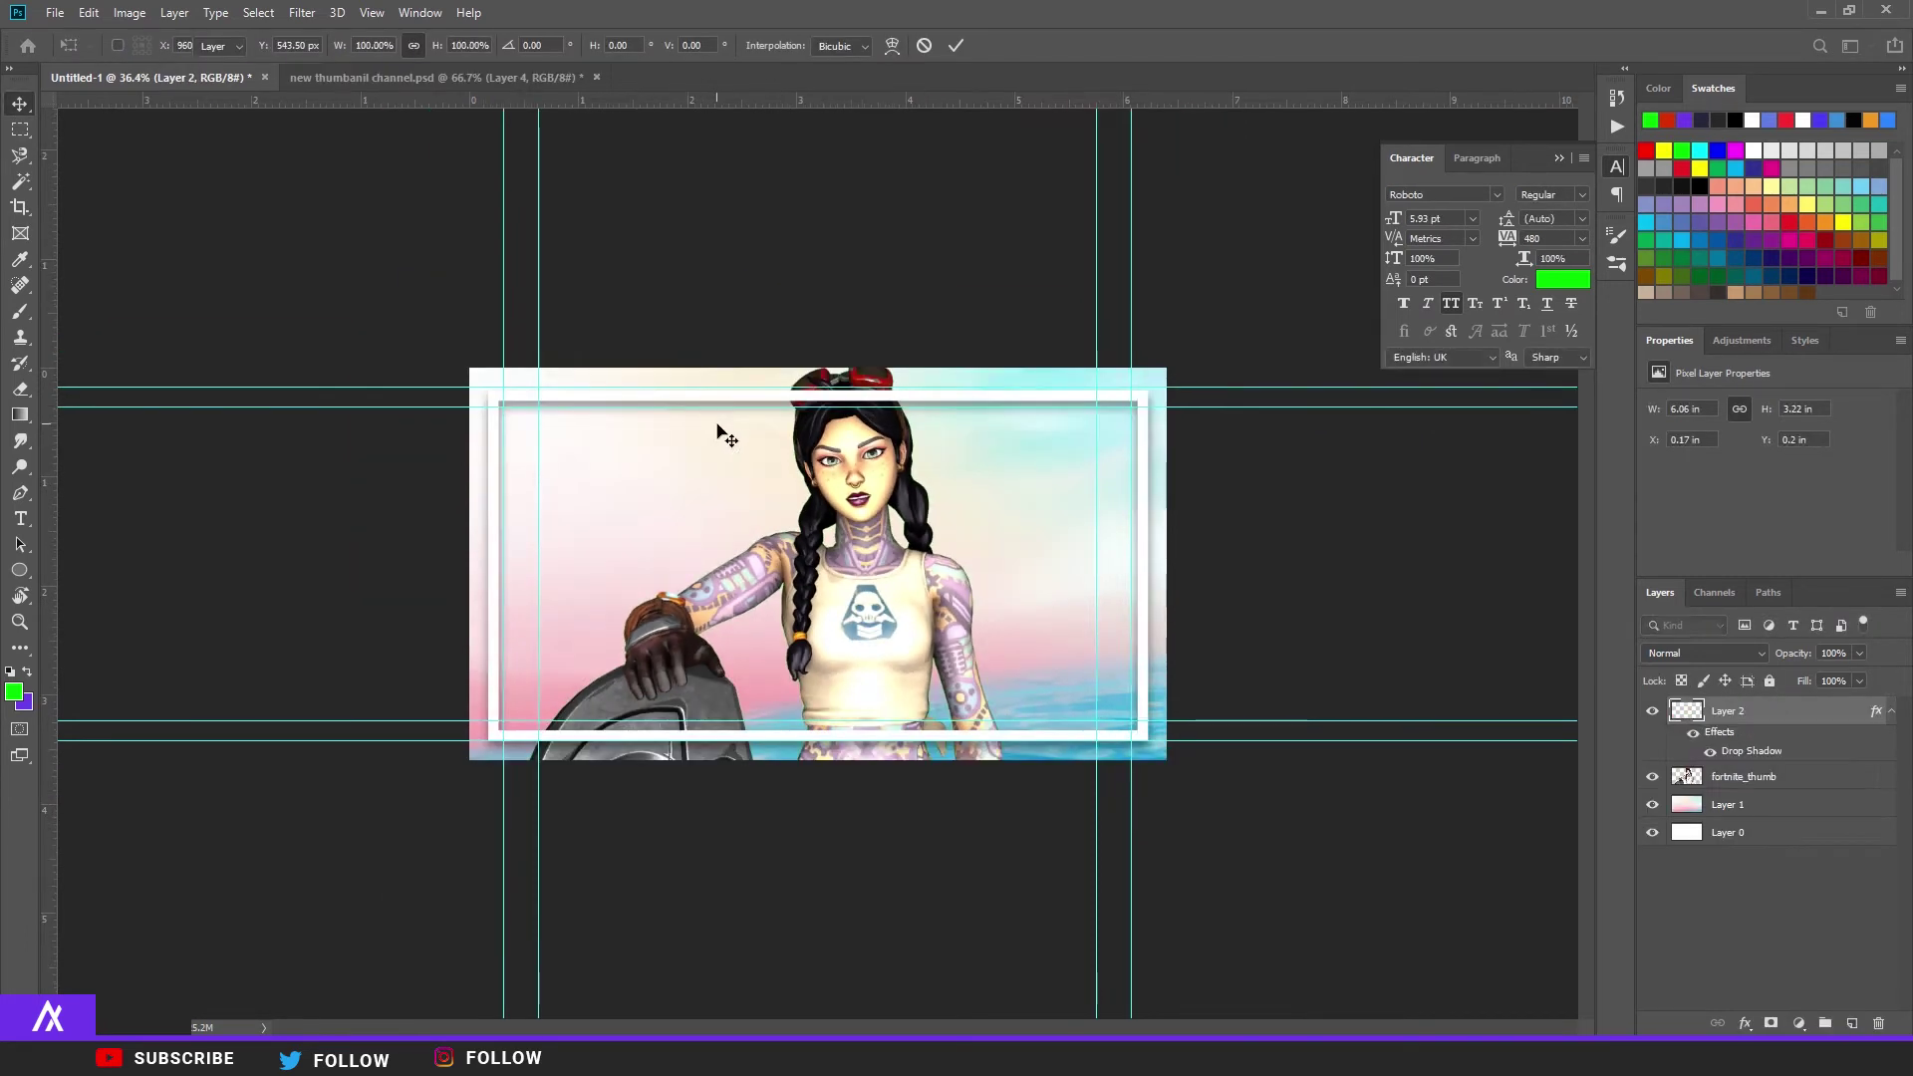
left_click_drag(1694, 776, 1694, 704)
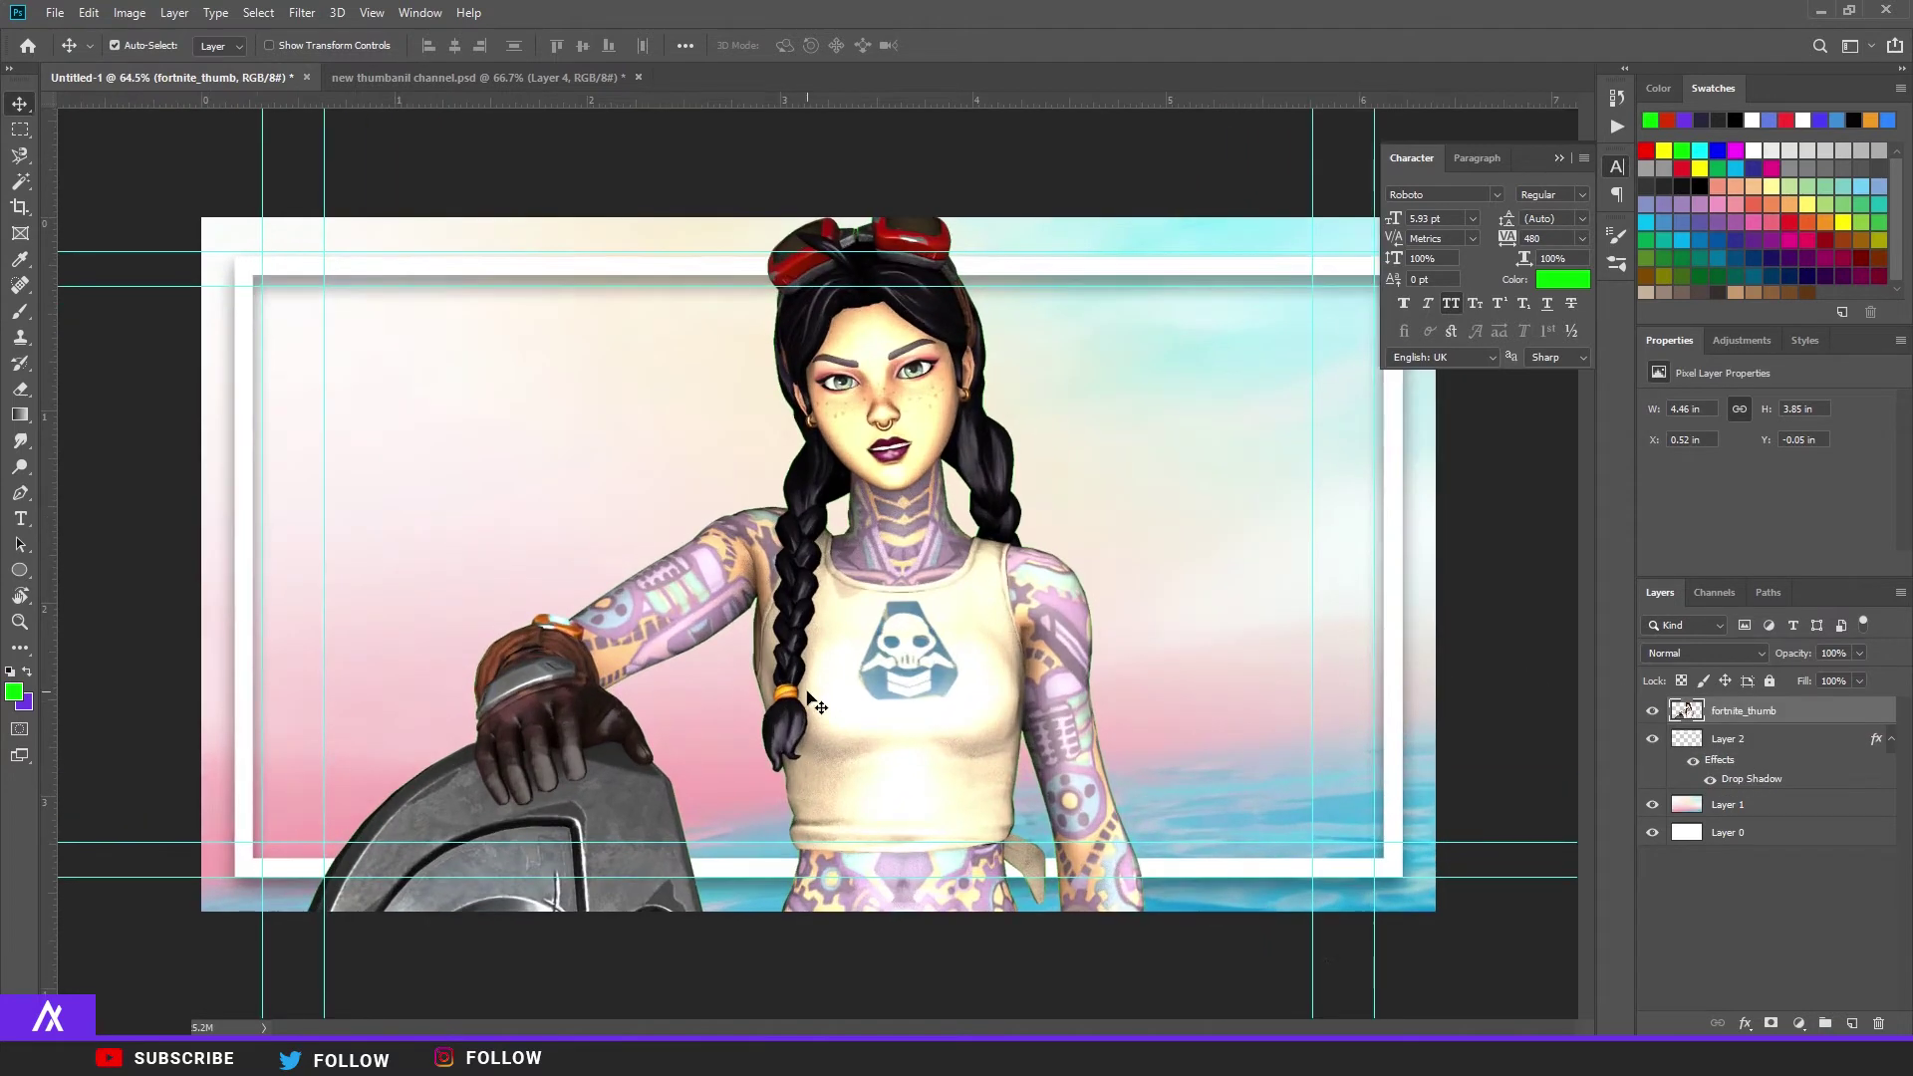
Step: On a new layer, draw a triangular streak from Jules's arm and fill it white
key("ctrl+shift+alt+n")
key("p")
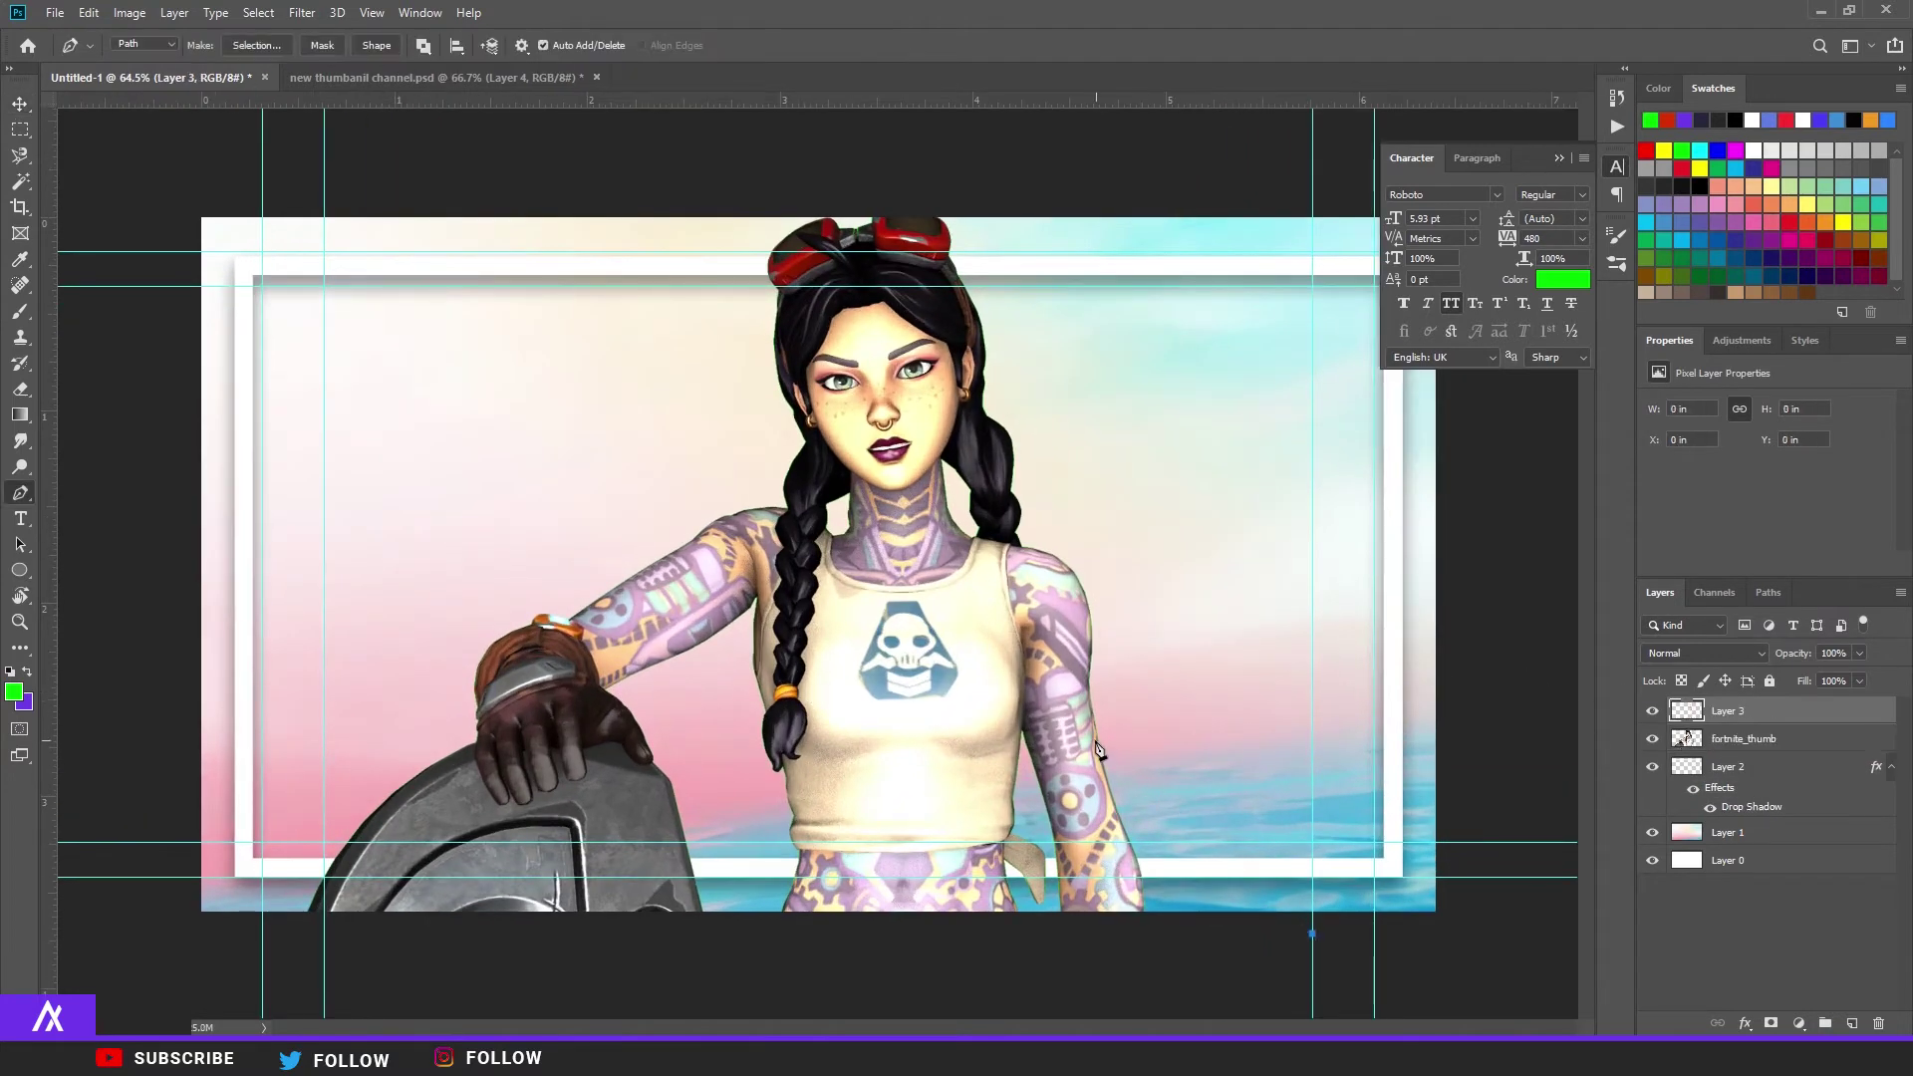
left_click_drag(1047, 689, 1507, 863)
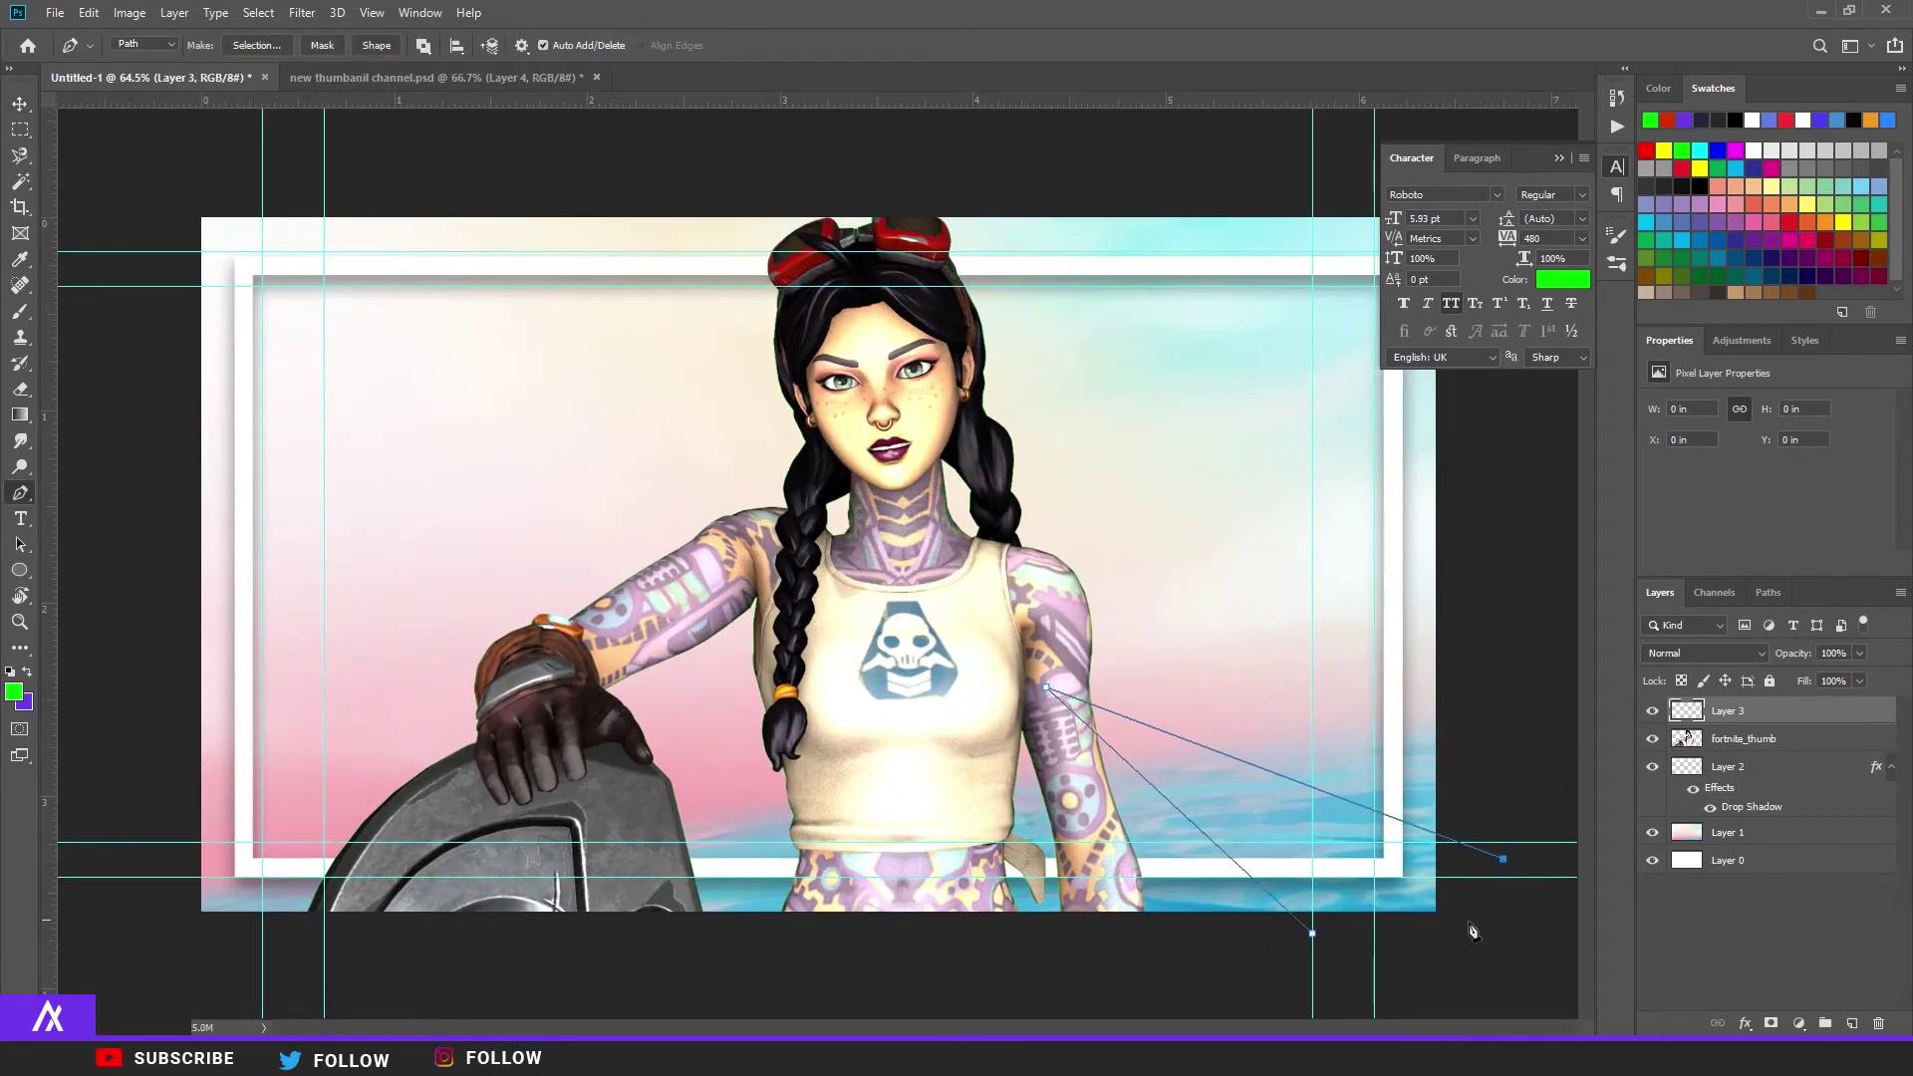
left_click(1313, 934)
right_click(1383, 879)
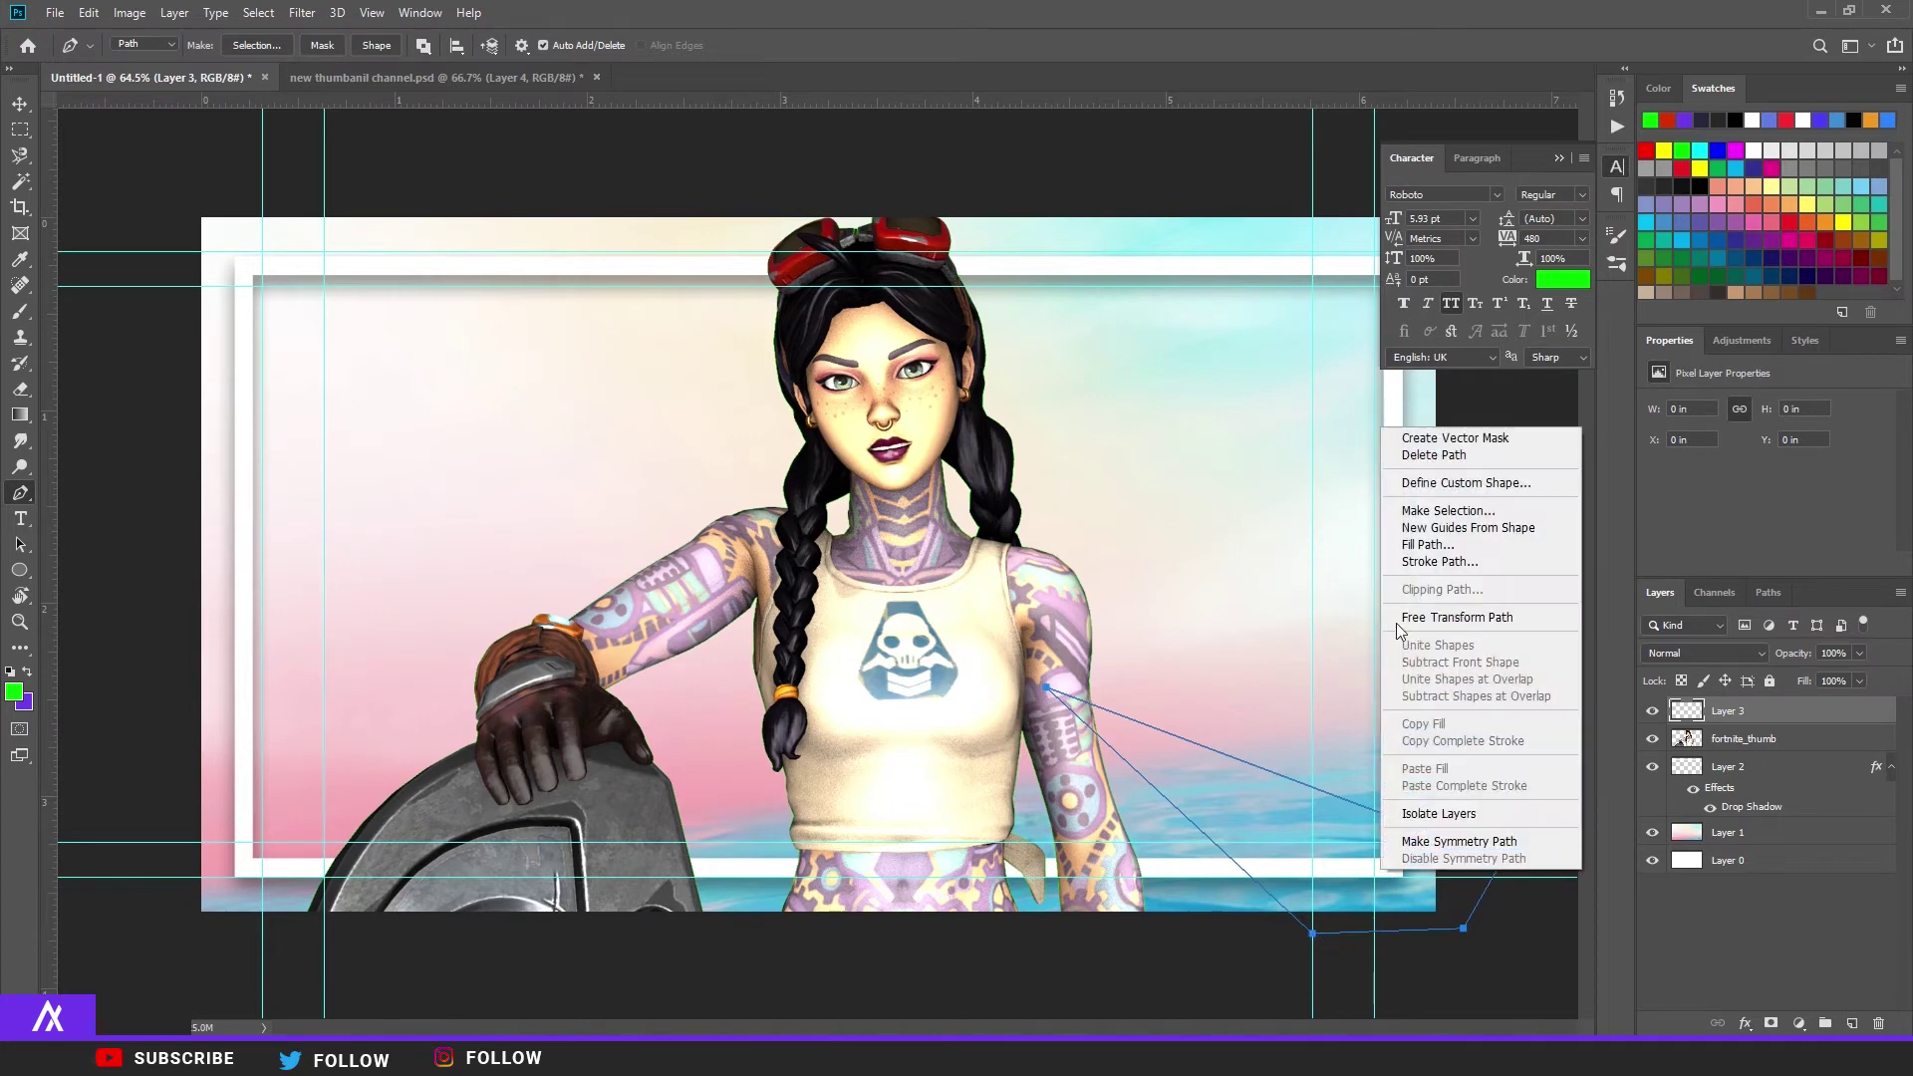
left_click(1411, 550)
left_click(1085, 272)
left_click(1040, 325)
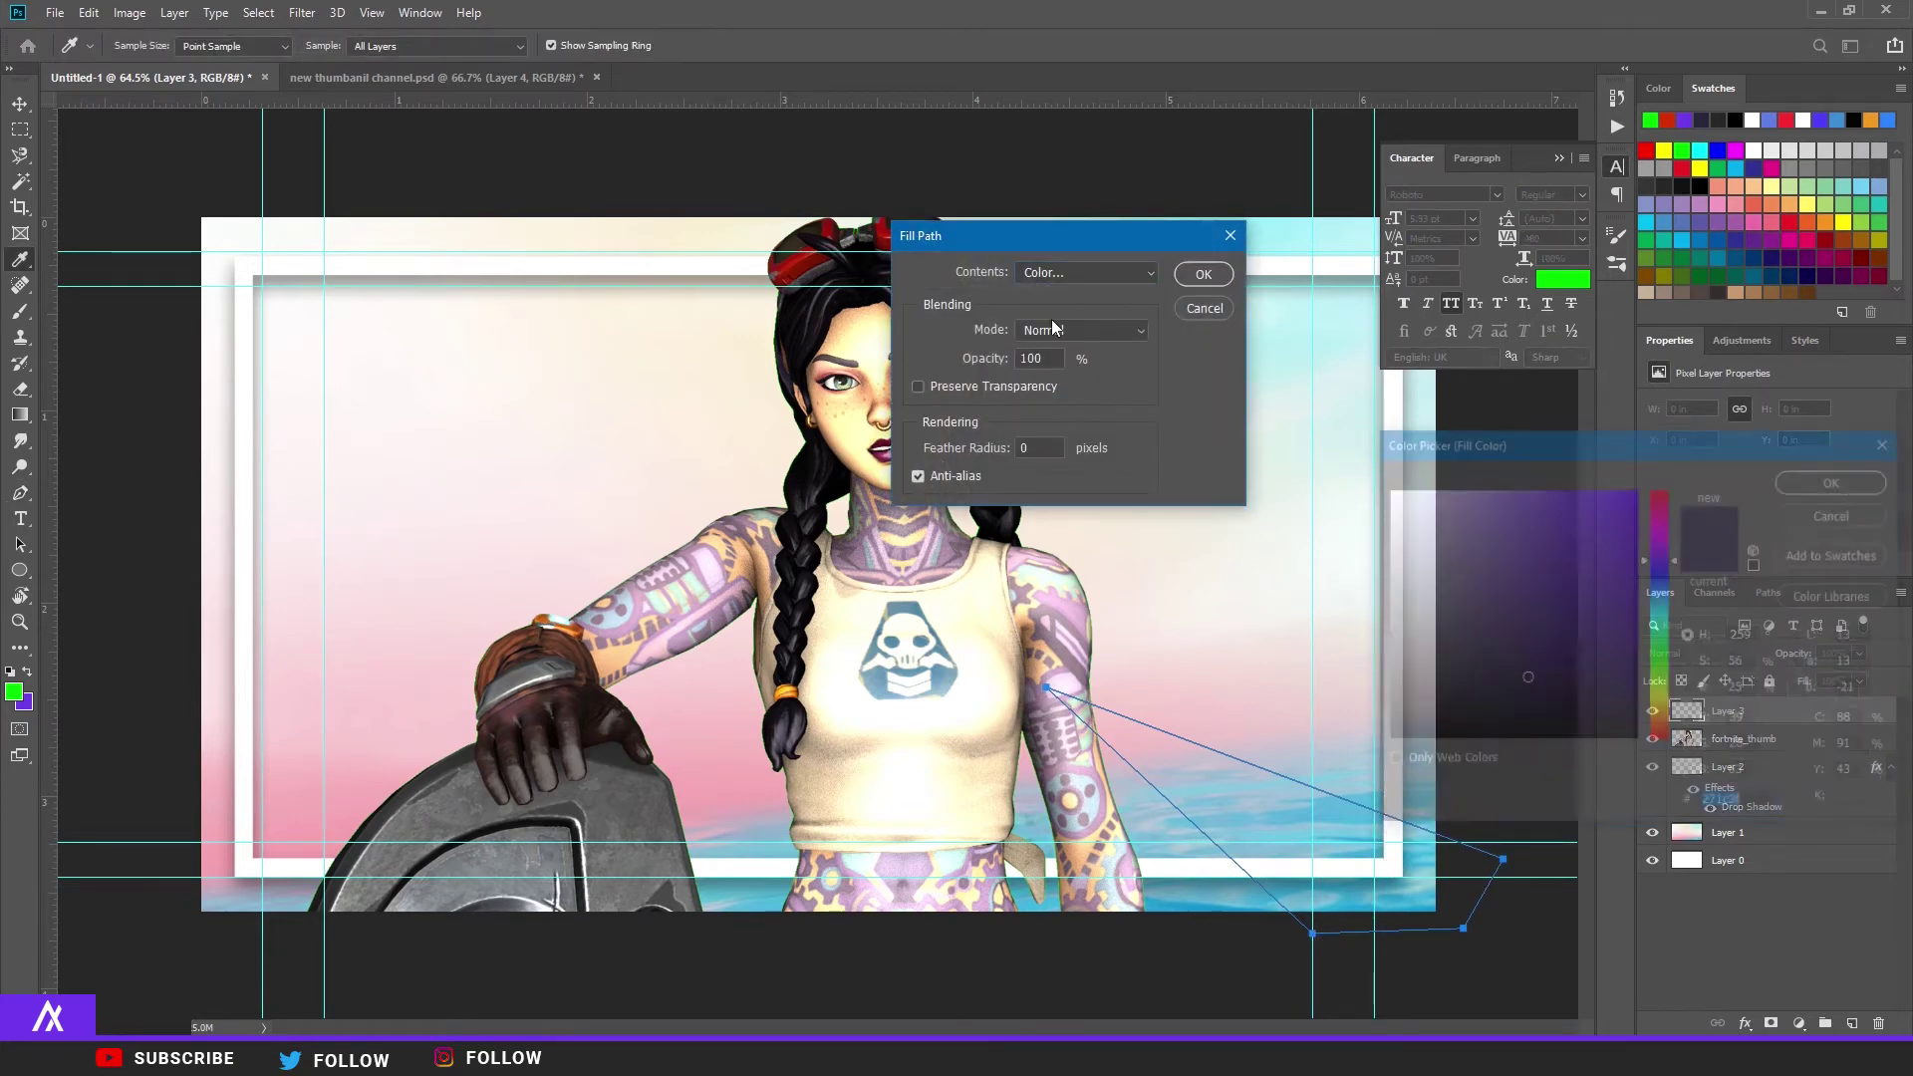
left_click(1829, 483)
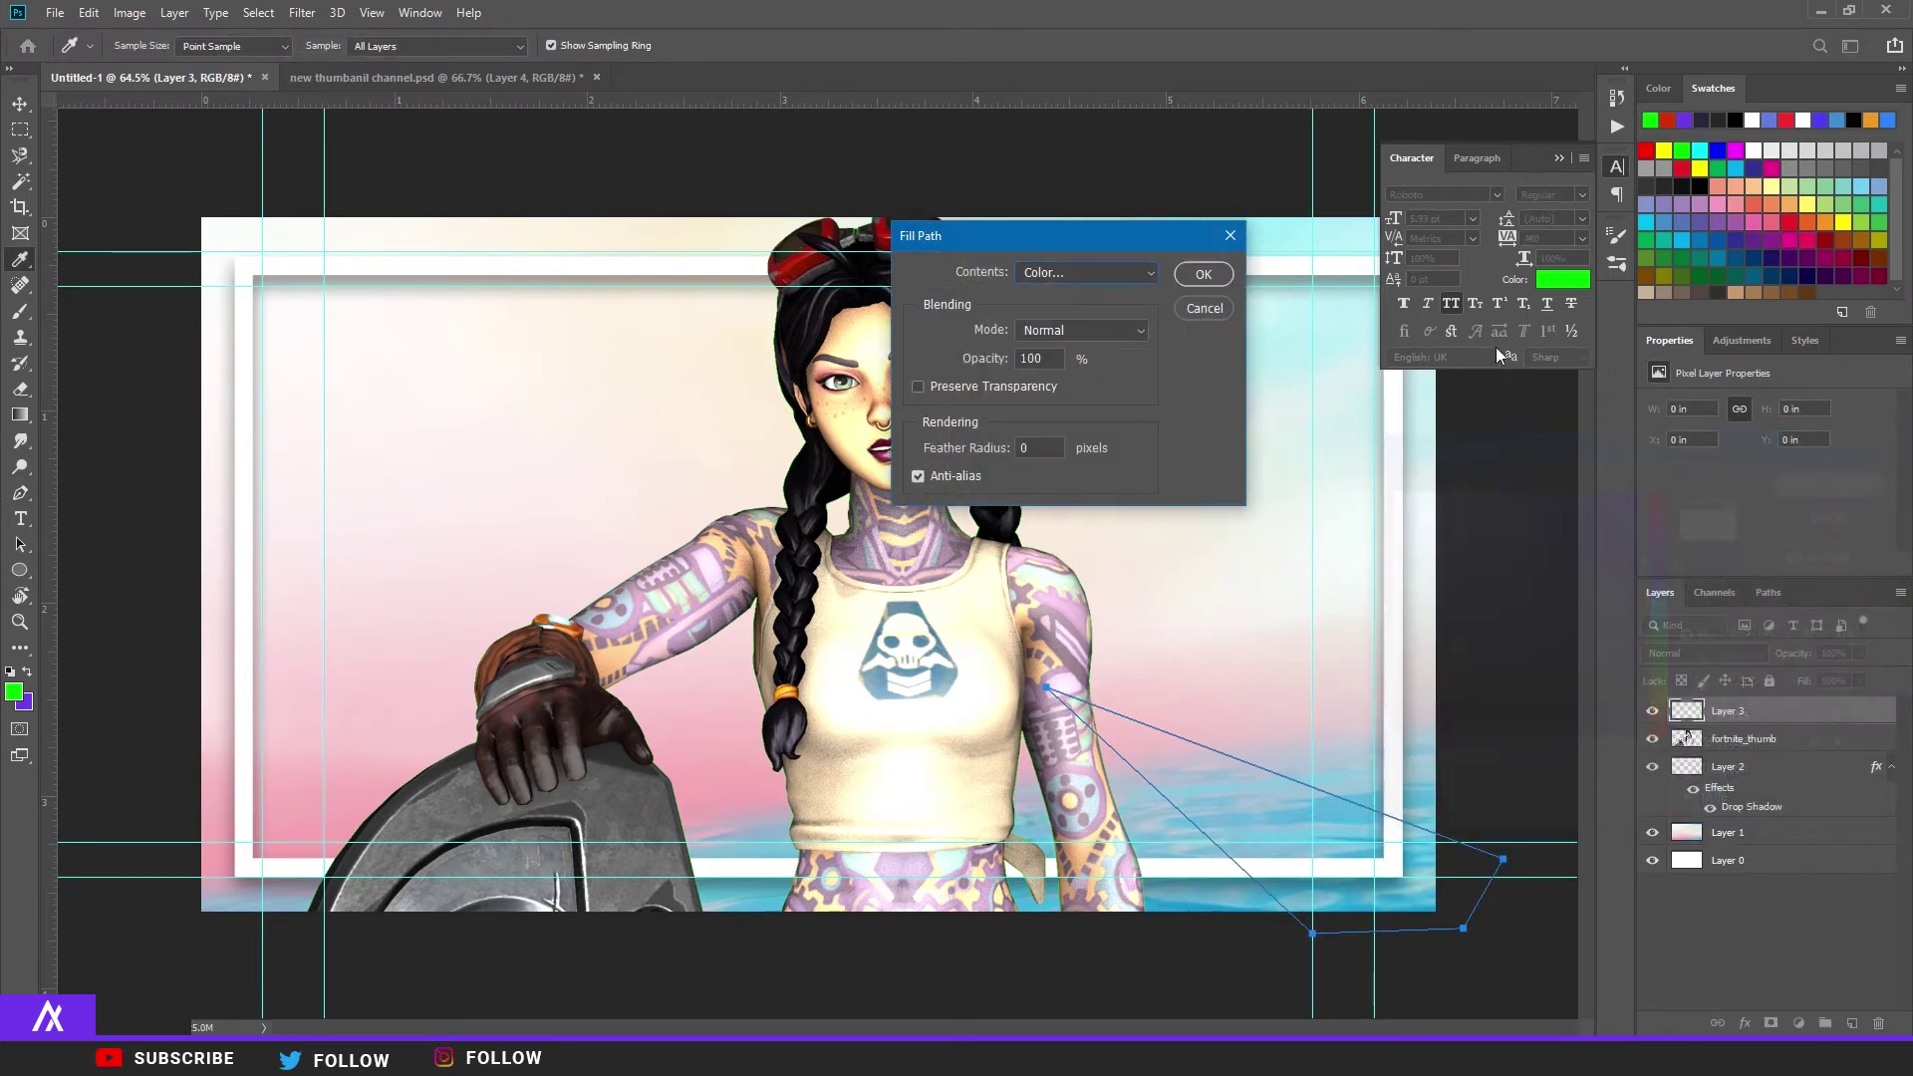
left_click(1203, 274)
right_click(1156, 412)
left_click(1199, 439)
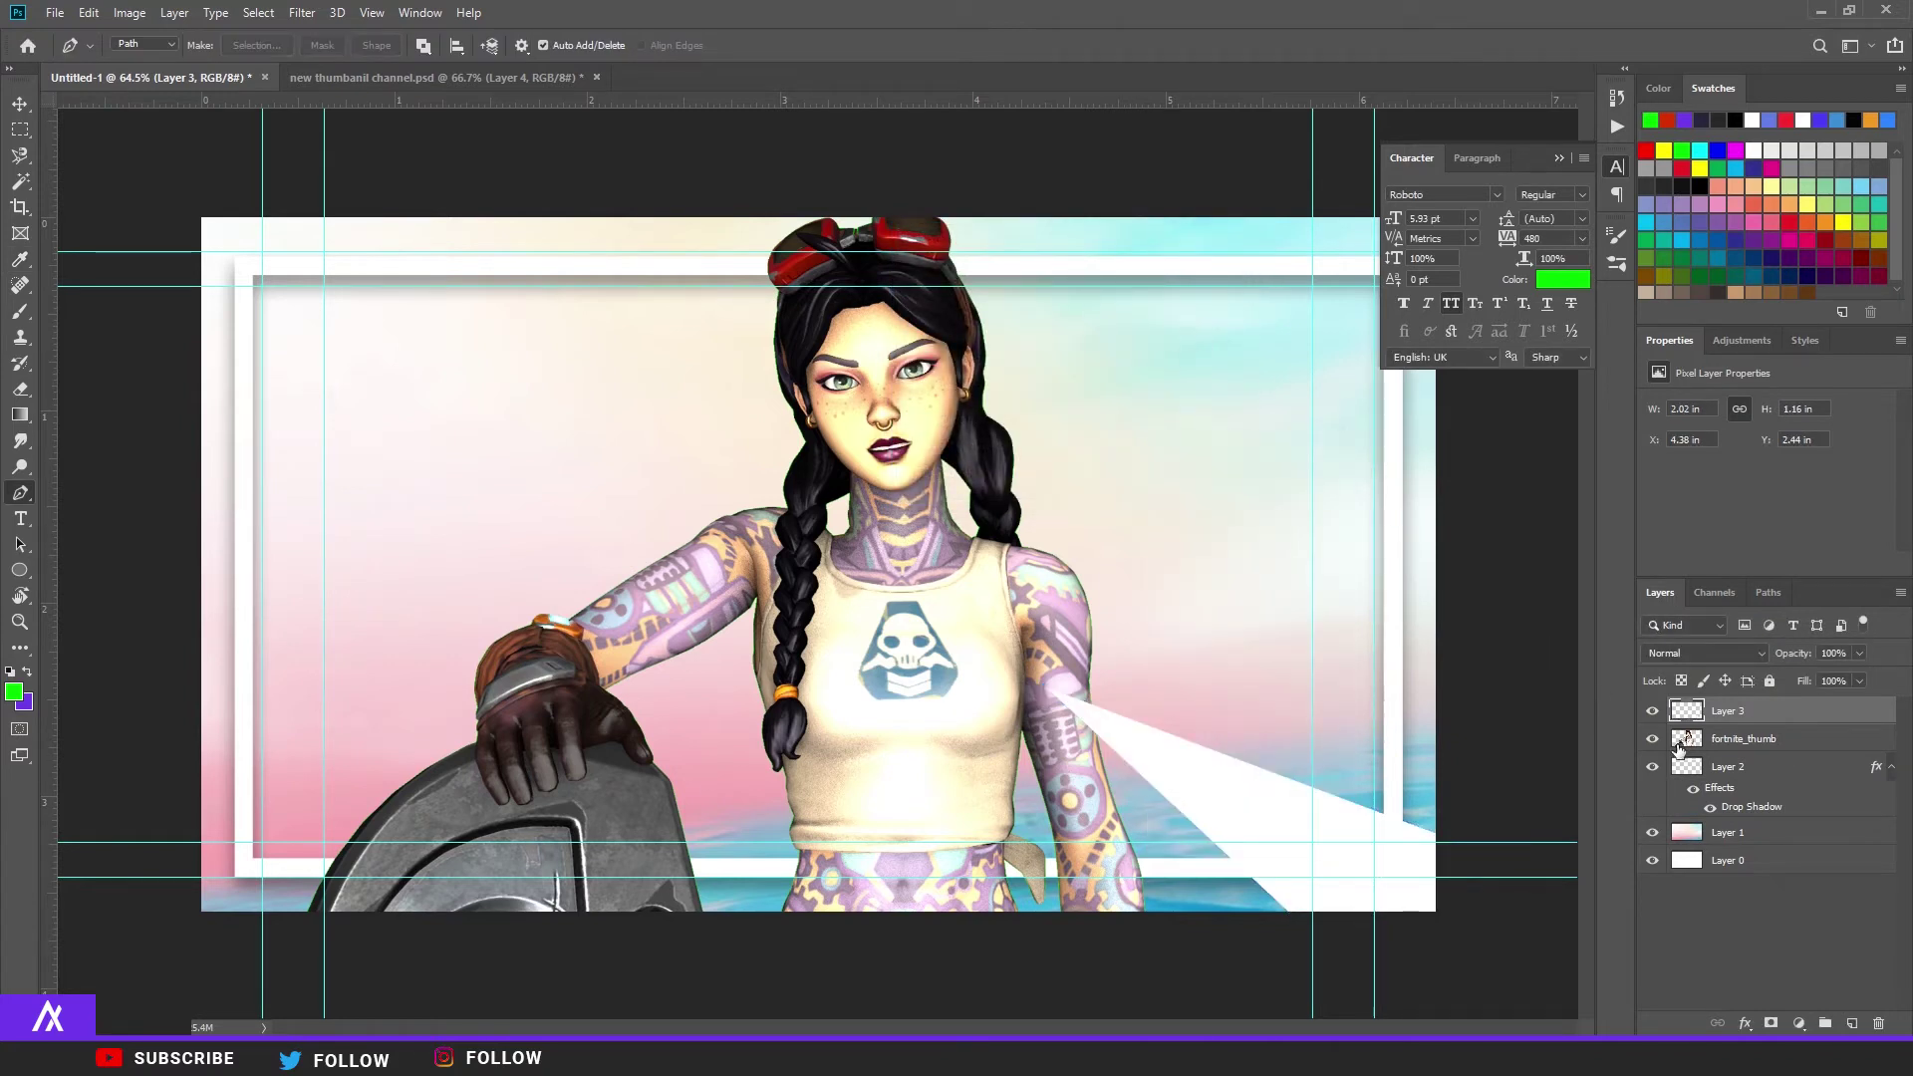
Step: Duplicate the streak, then shrink, lower and rotate the copy to about 21 degrees
key("ctrl+j")
key("ctrl+t")
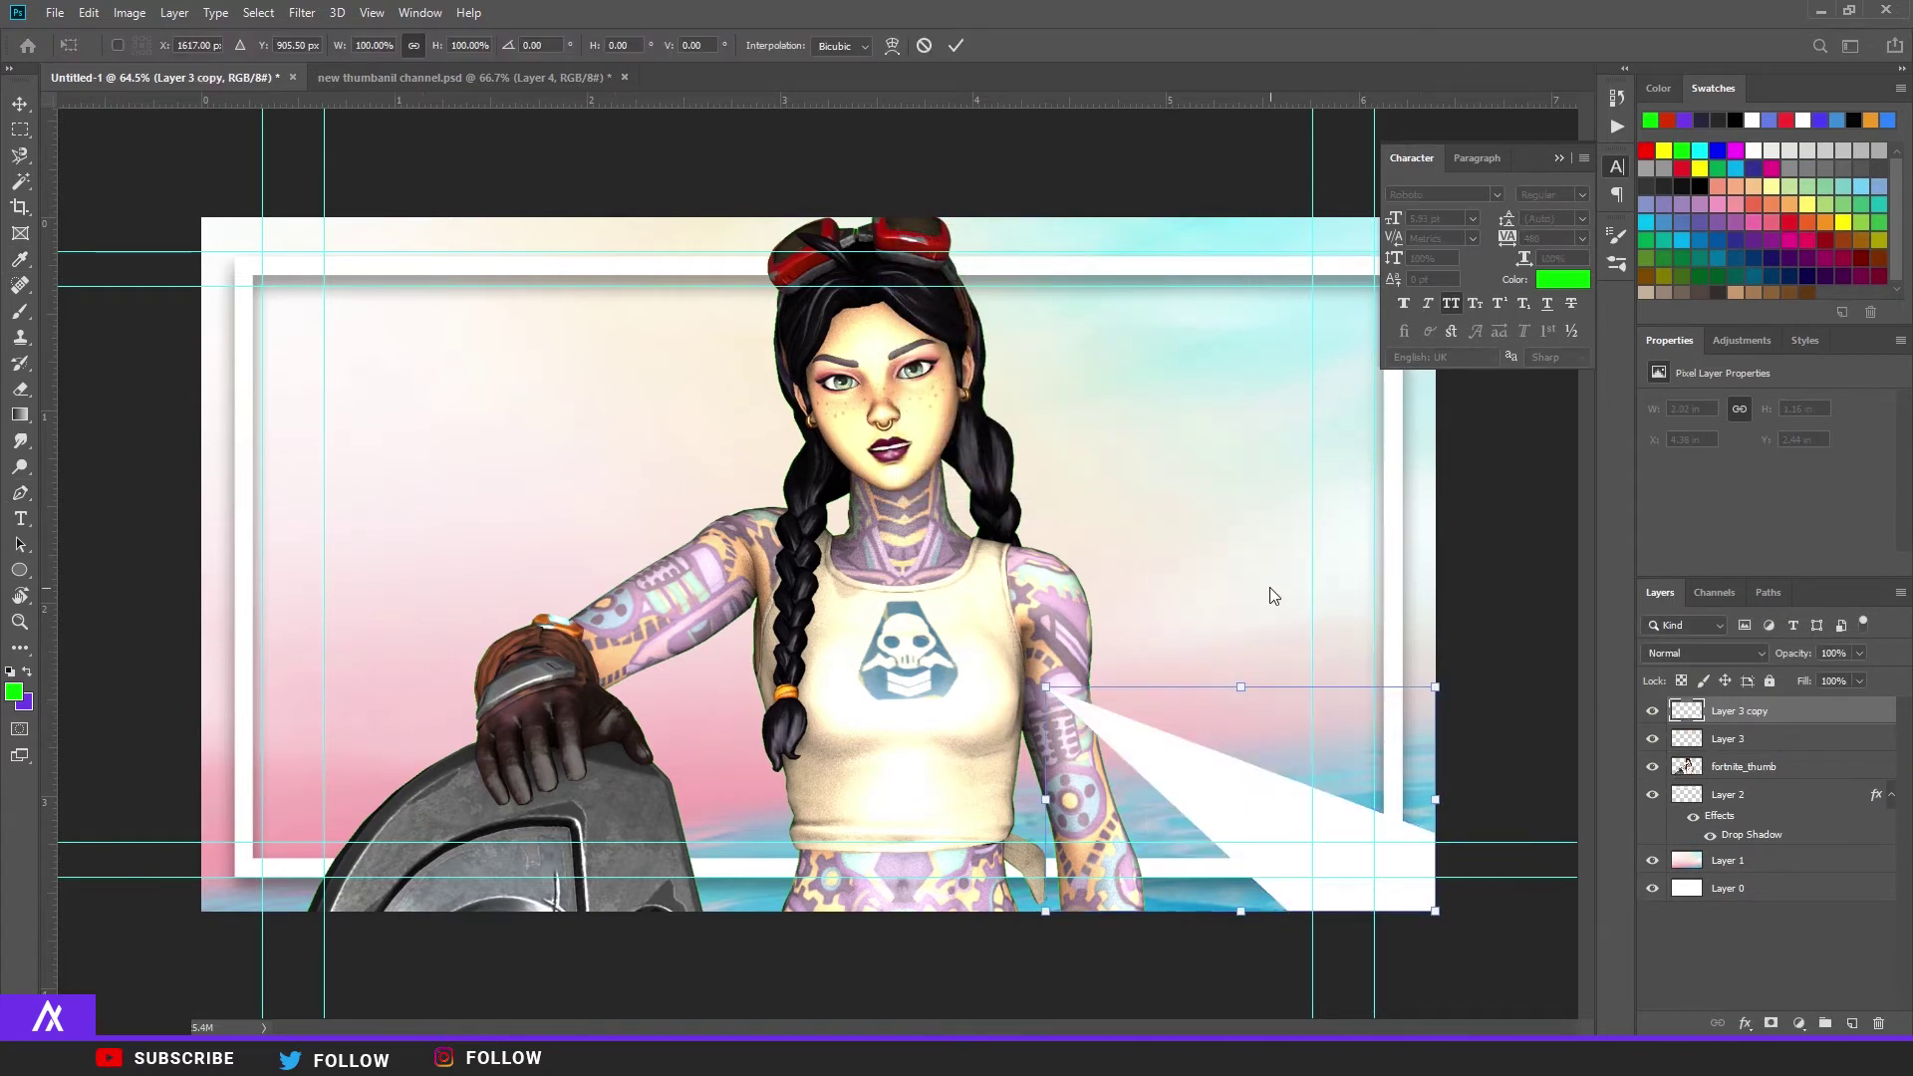
left_click_drag(1436, 686, 1314, 754)
left_click_drag(1307, 716, 1328, 745)
left_click_drag(1214, 859, 1210, 881)
left_click_drag(1231, 786, 1249, 791)
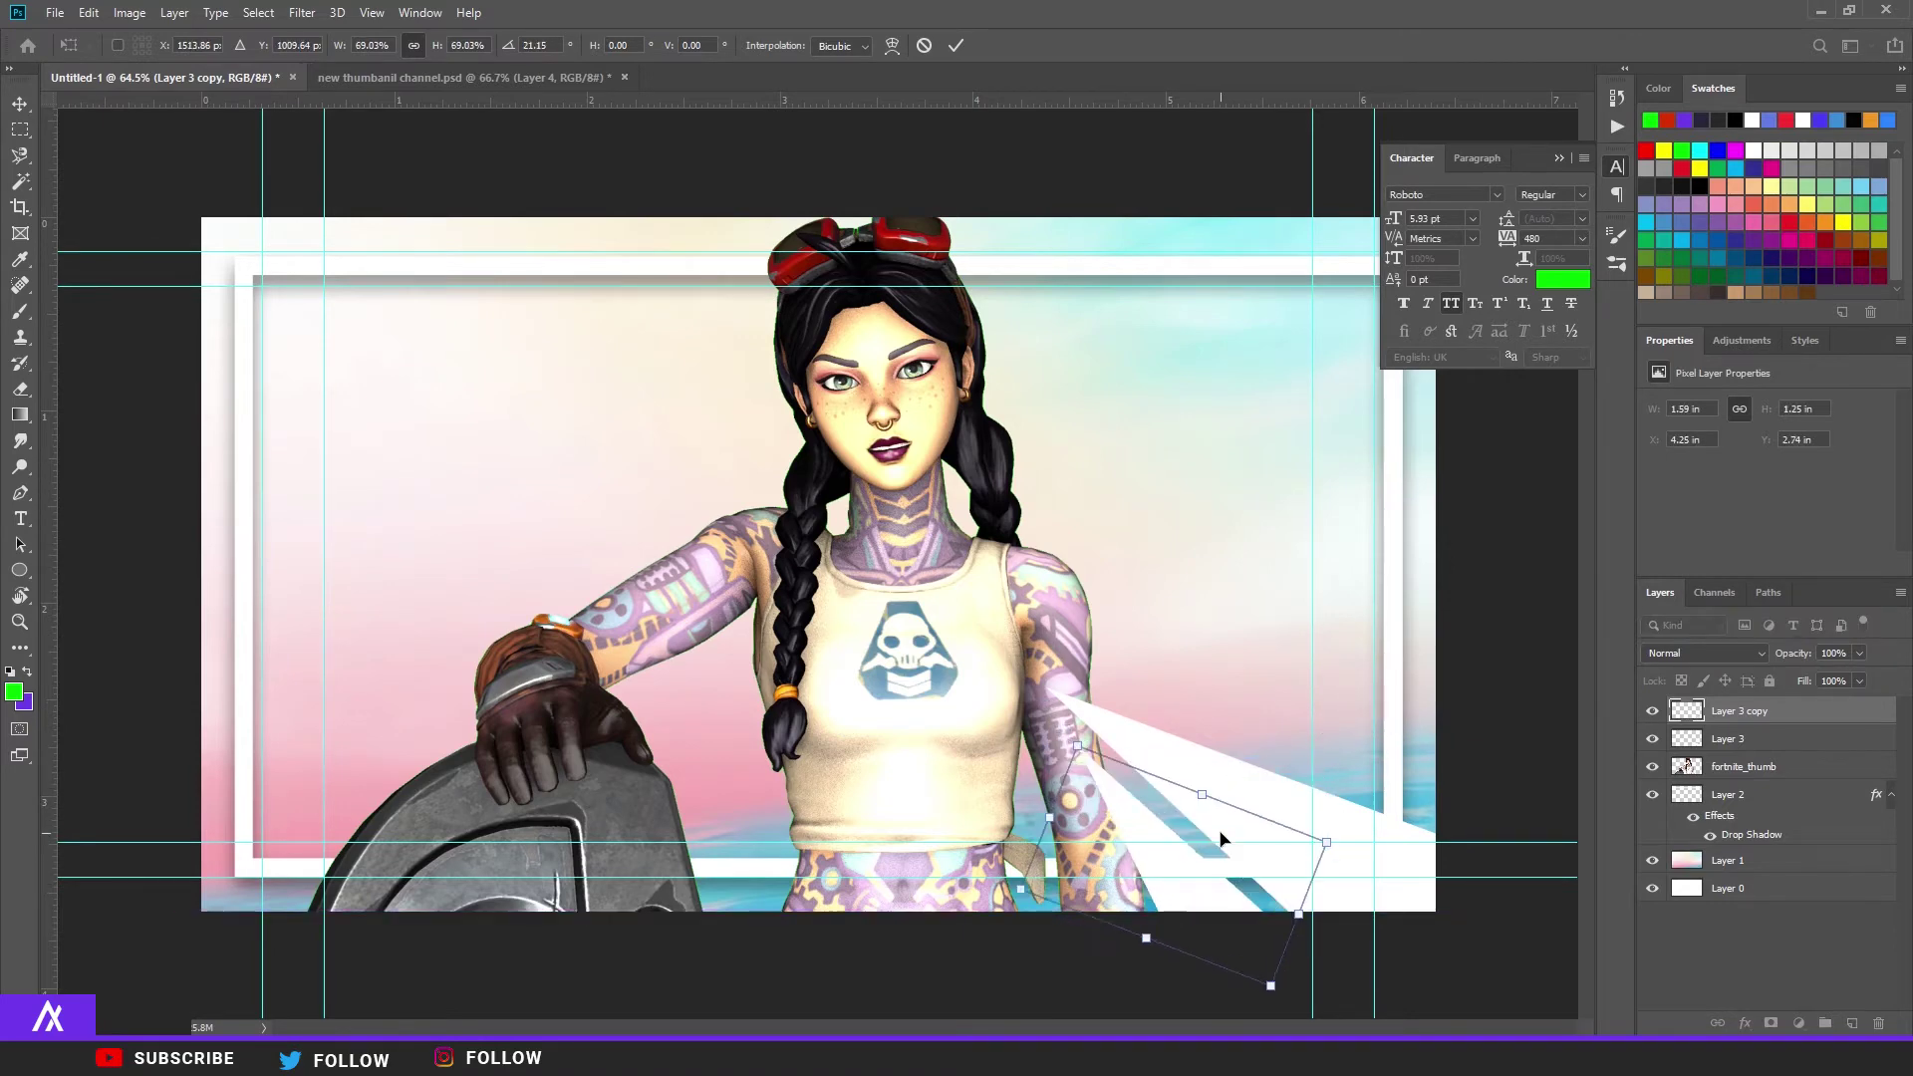
key("Return")
key("Return")
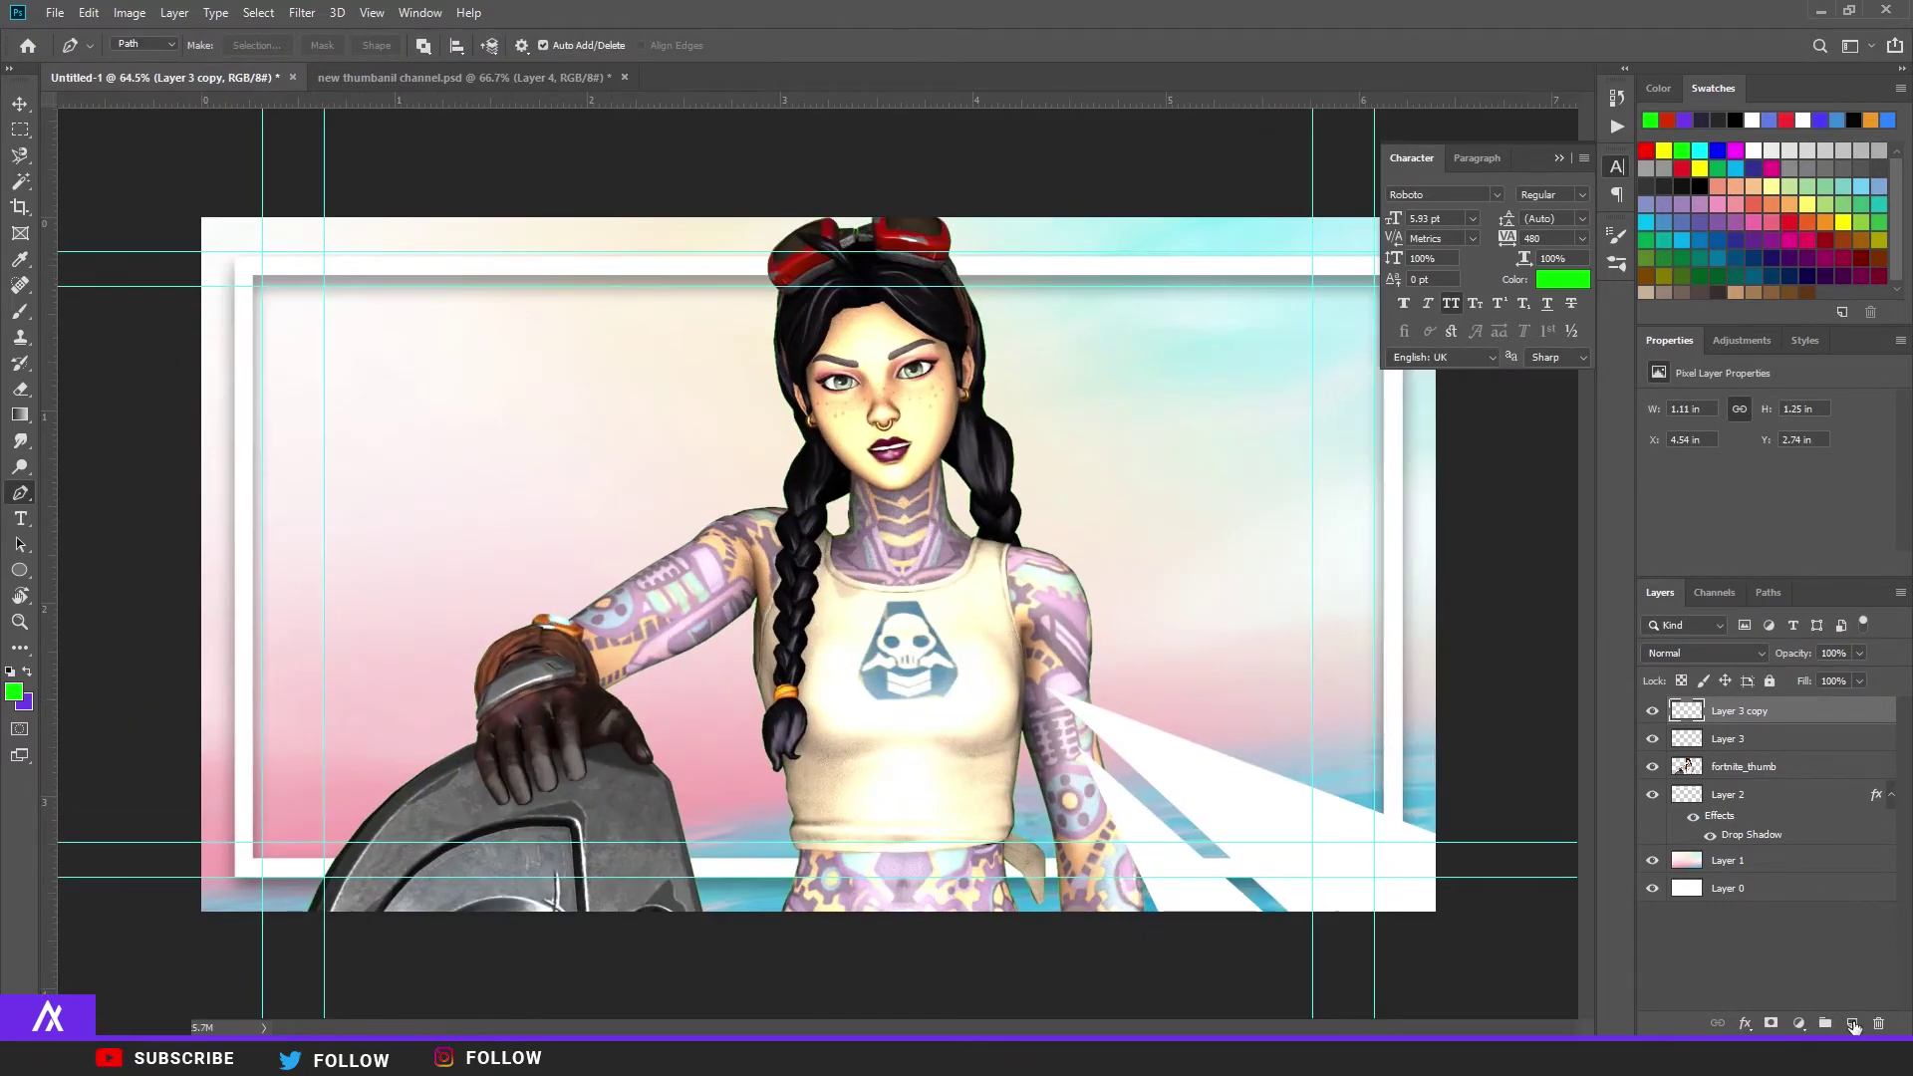
Step: On a new layer, draw a white triangular streak from the left edge to Jules's glove
left_click(1852, 1023)
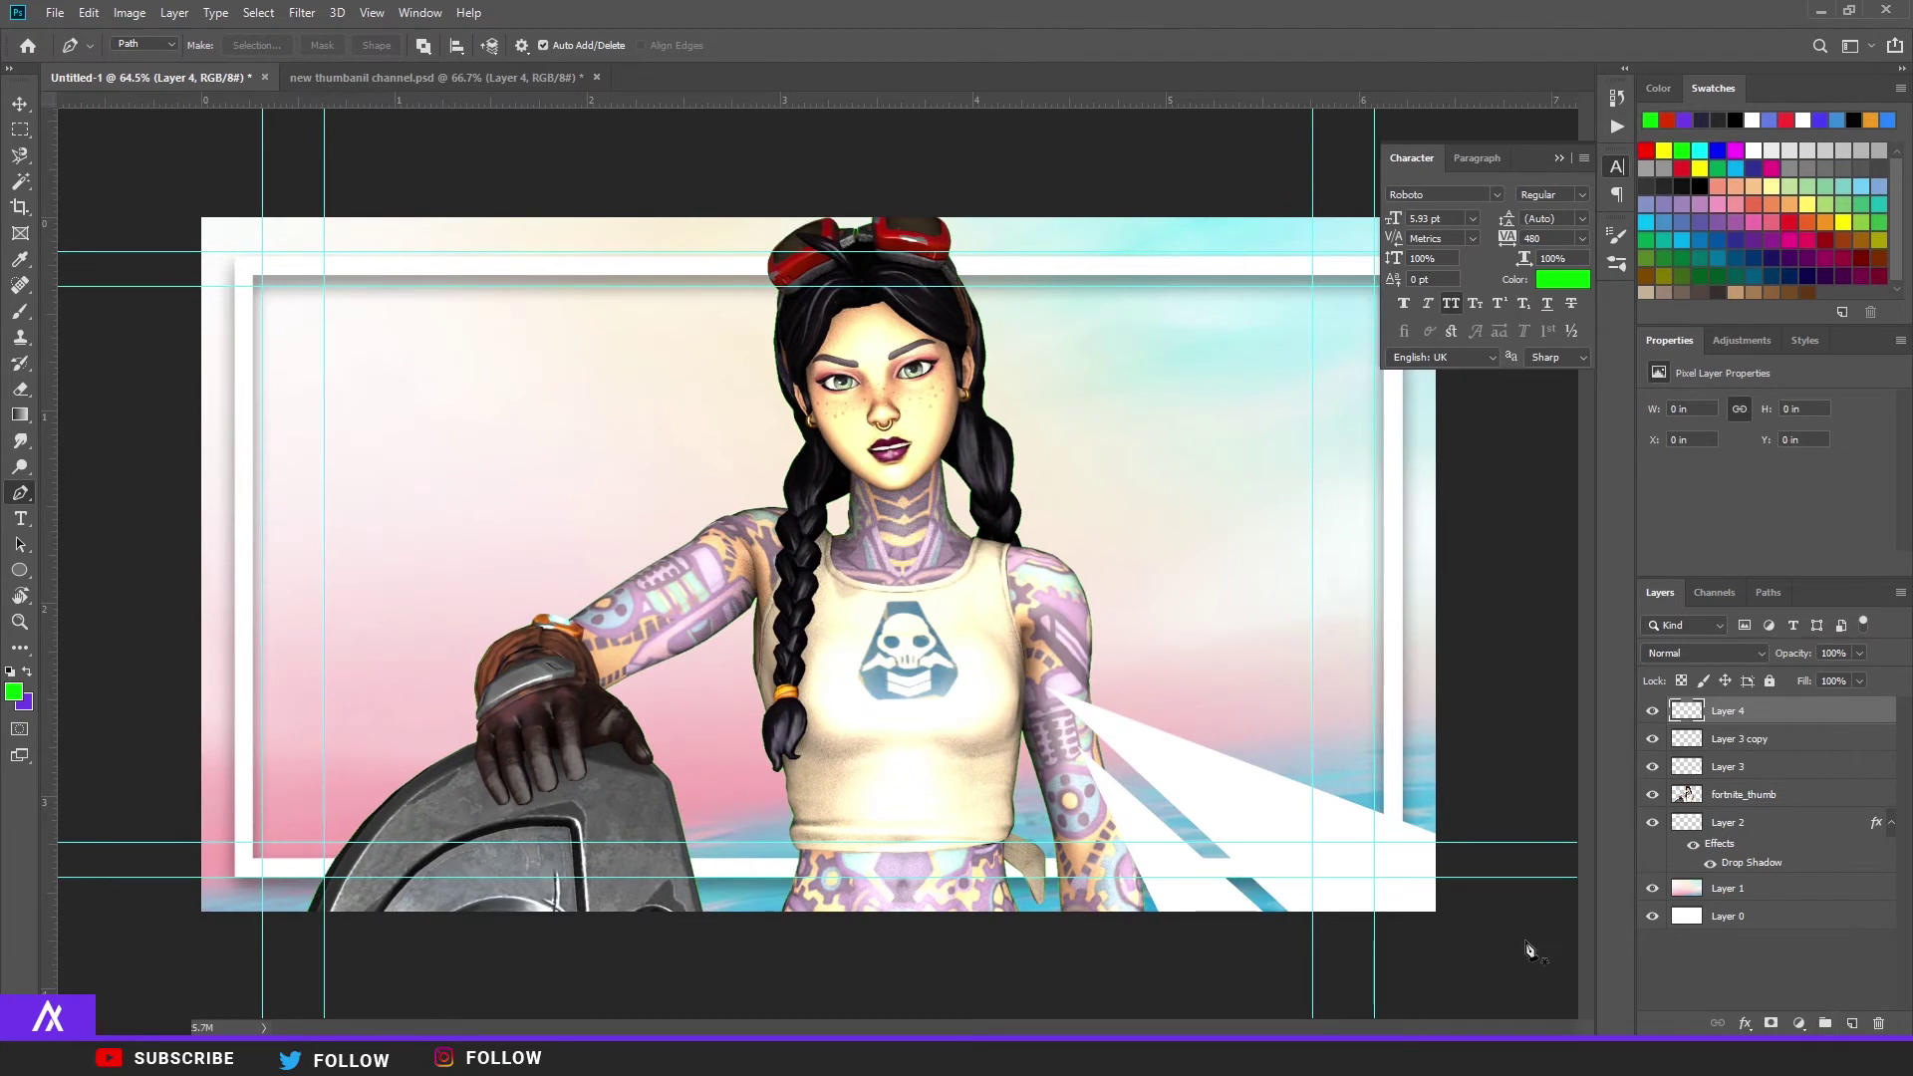
left_click(175, 807)
left_click(593, 698)
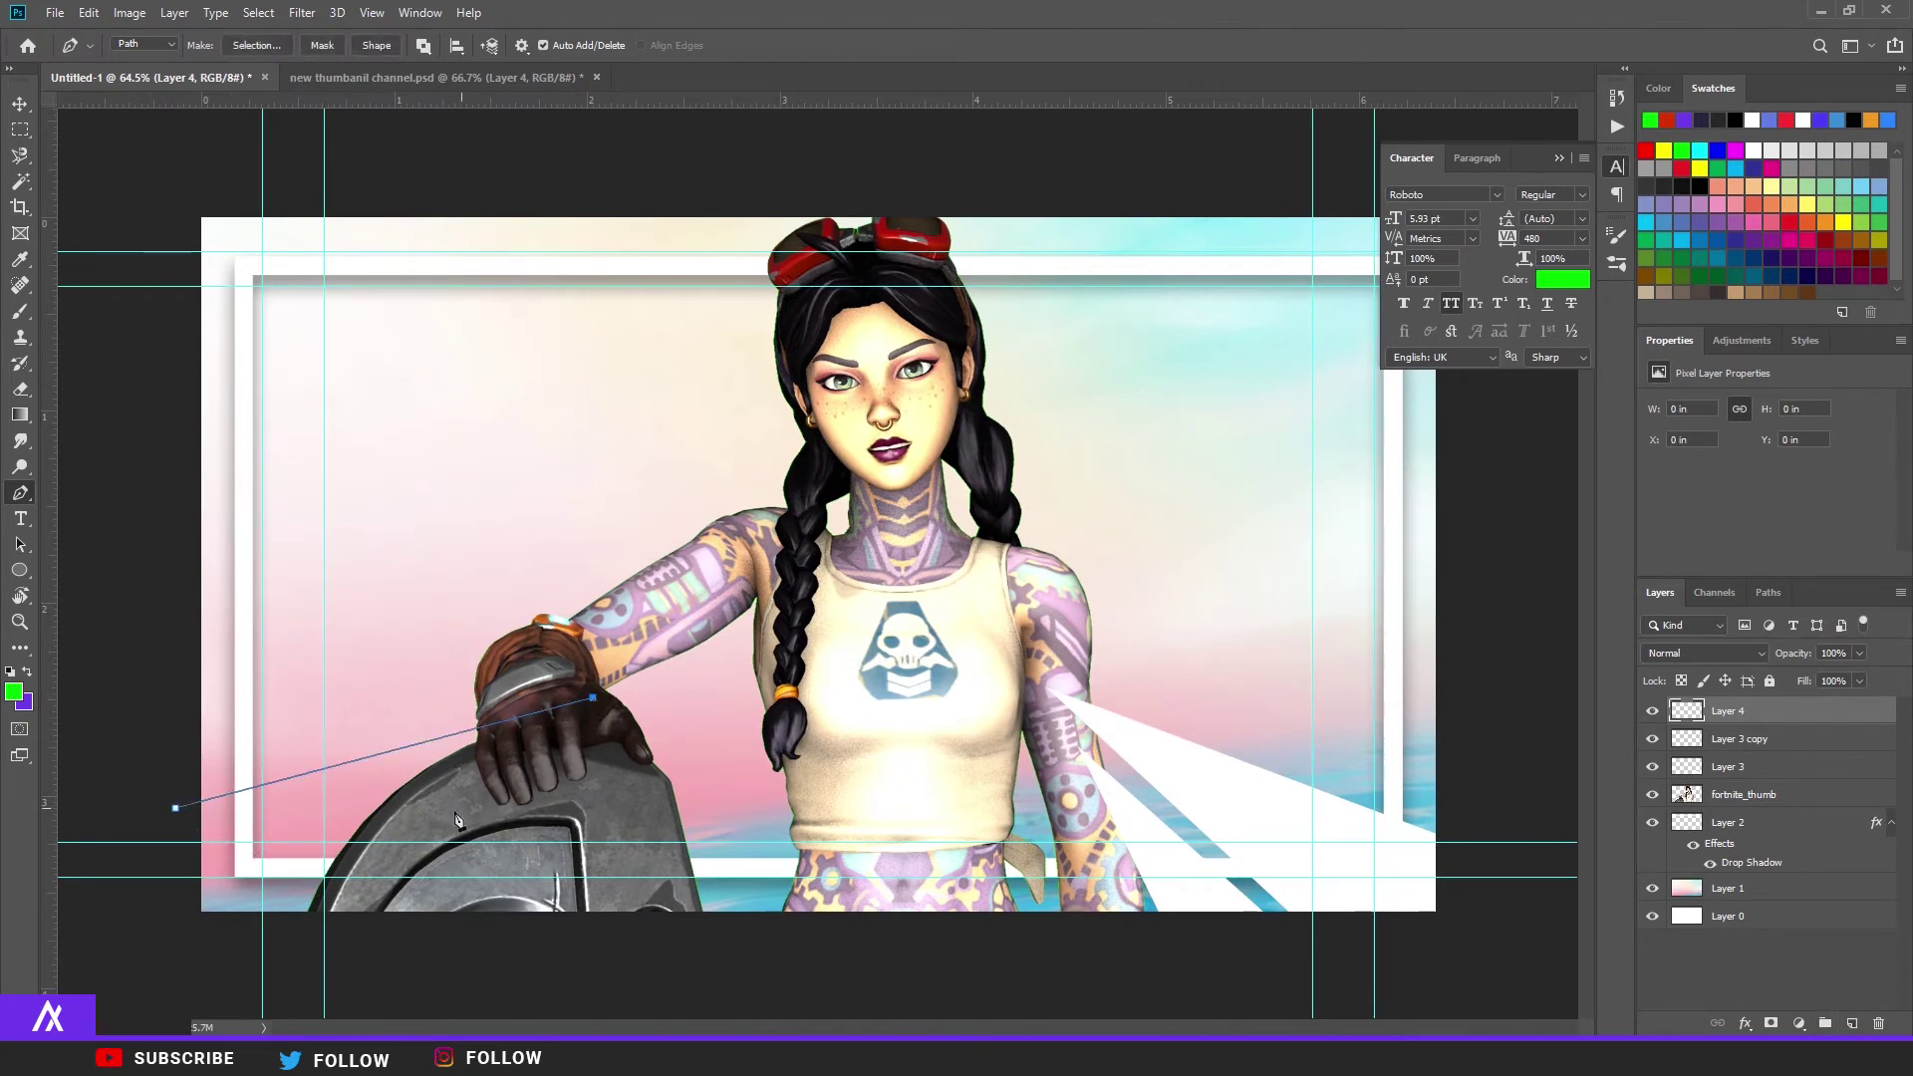
left_click(176, 910)
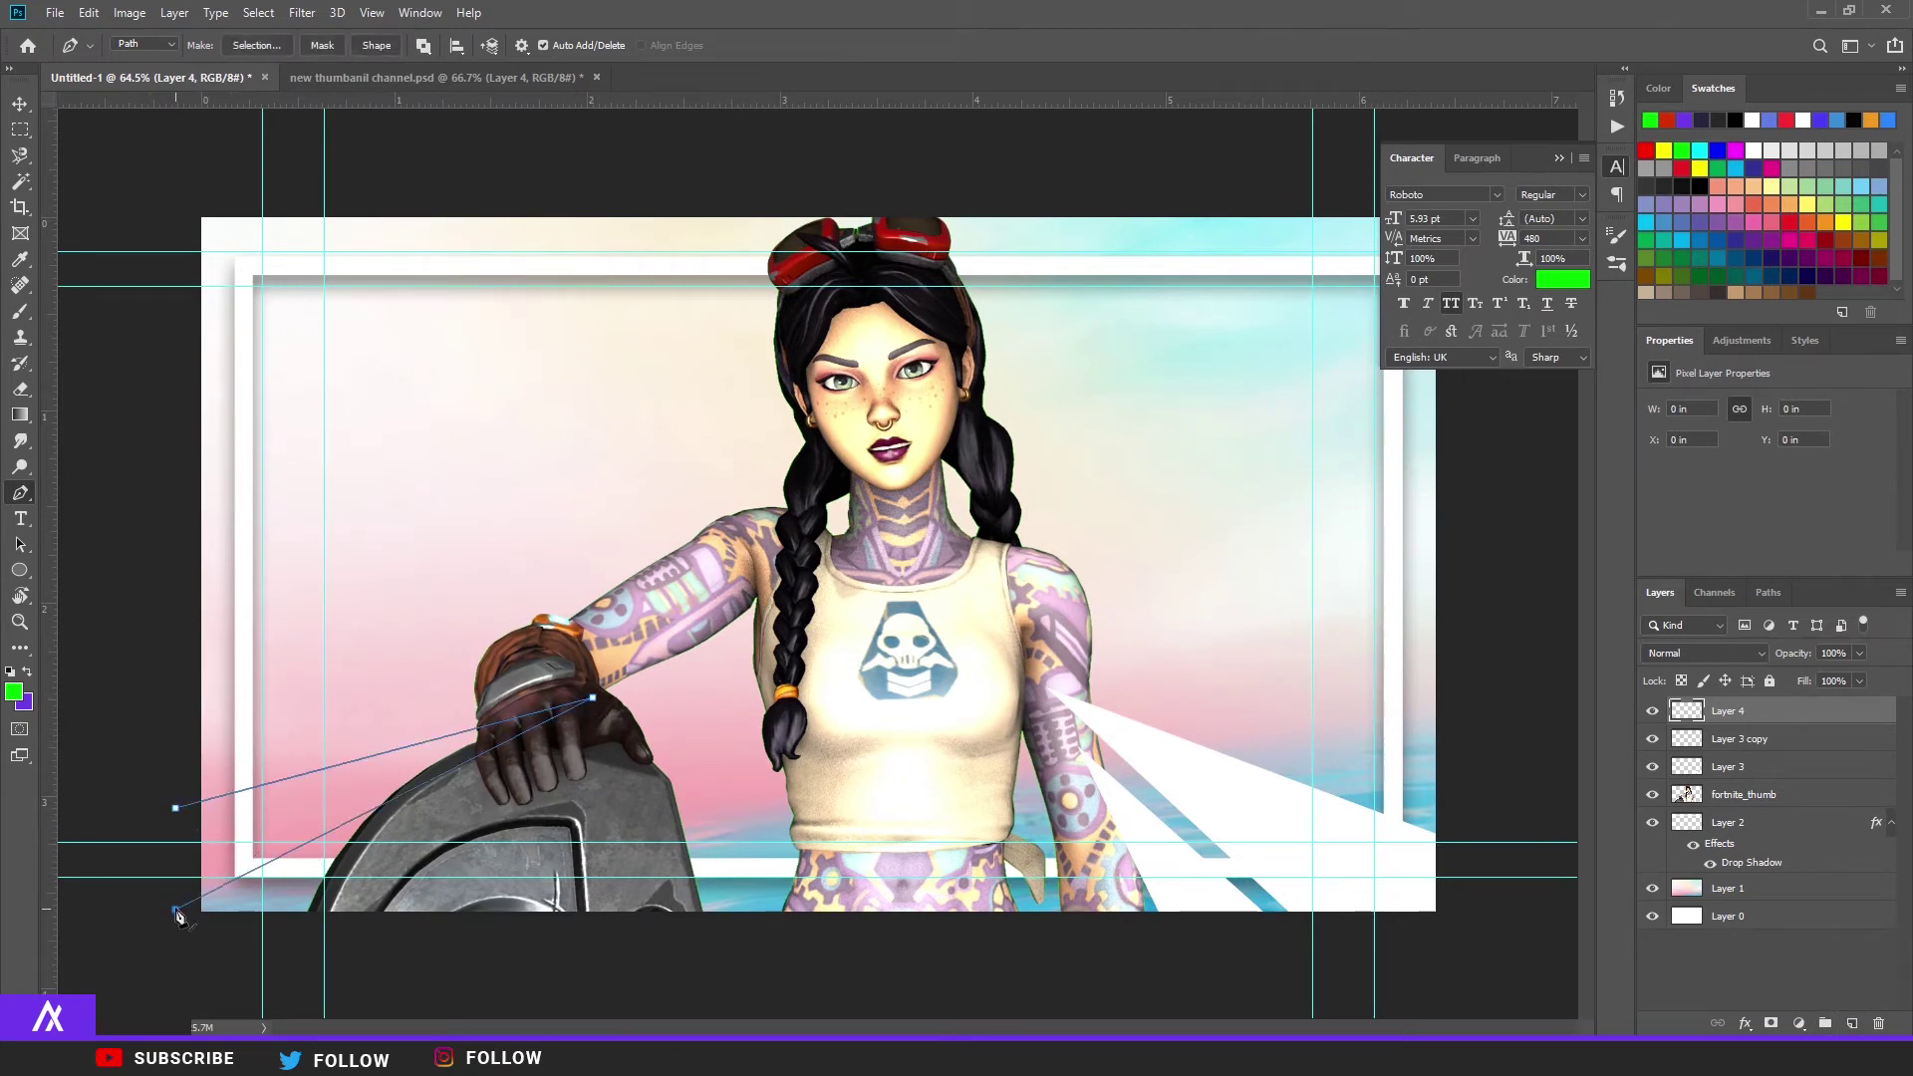
left_click(176, 808)
right_click(288, 817)
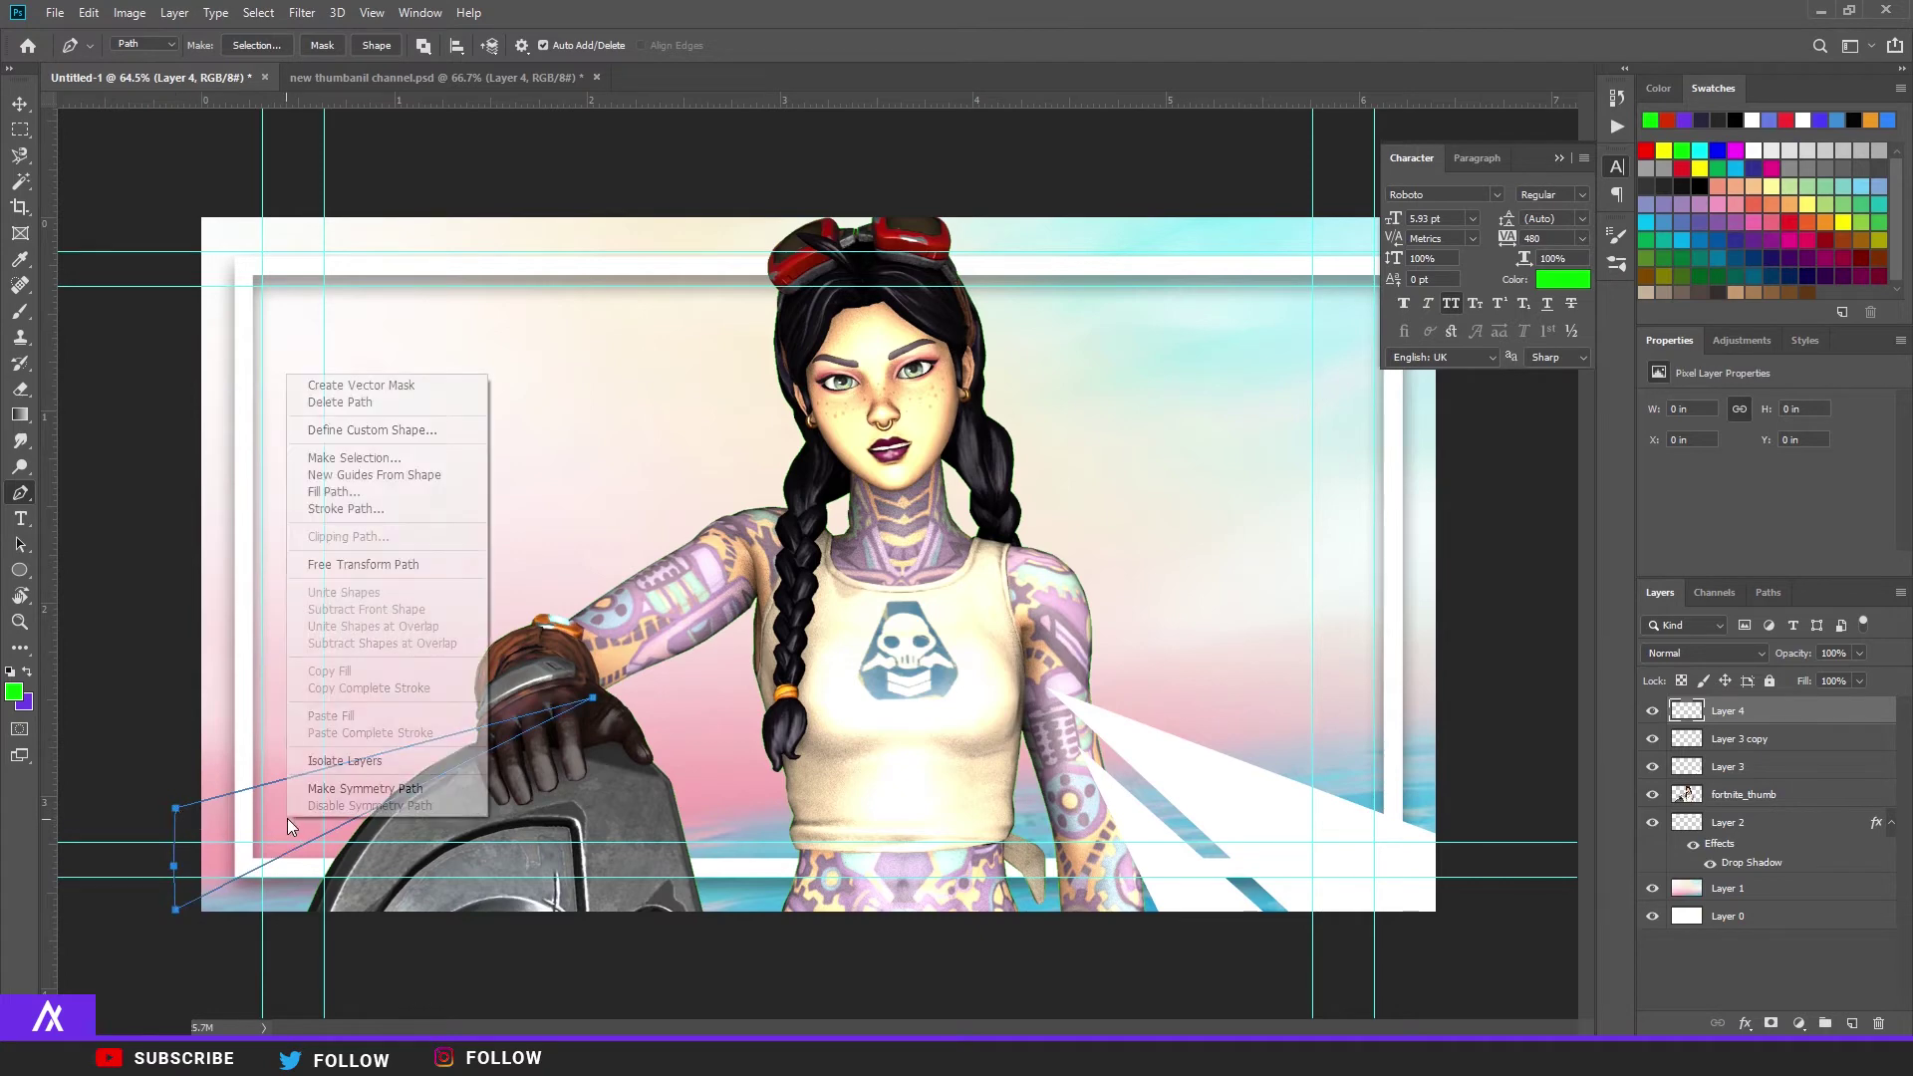
left_click(349, 491)
left_click(1186, 269)
right_click(1049, 333)
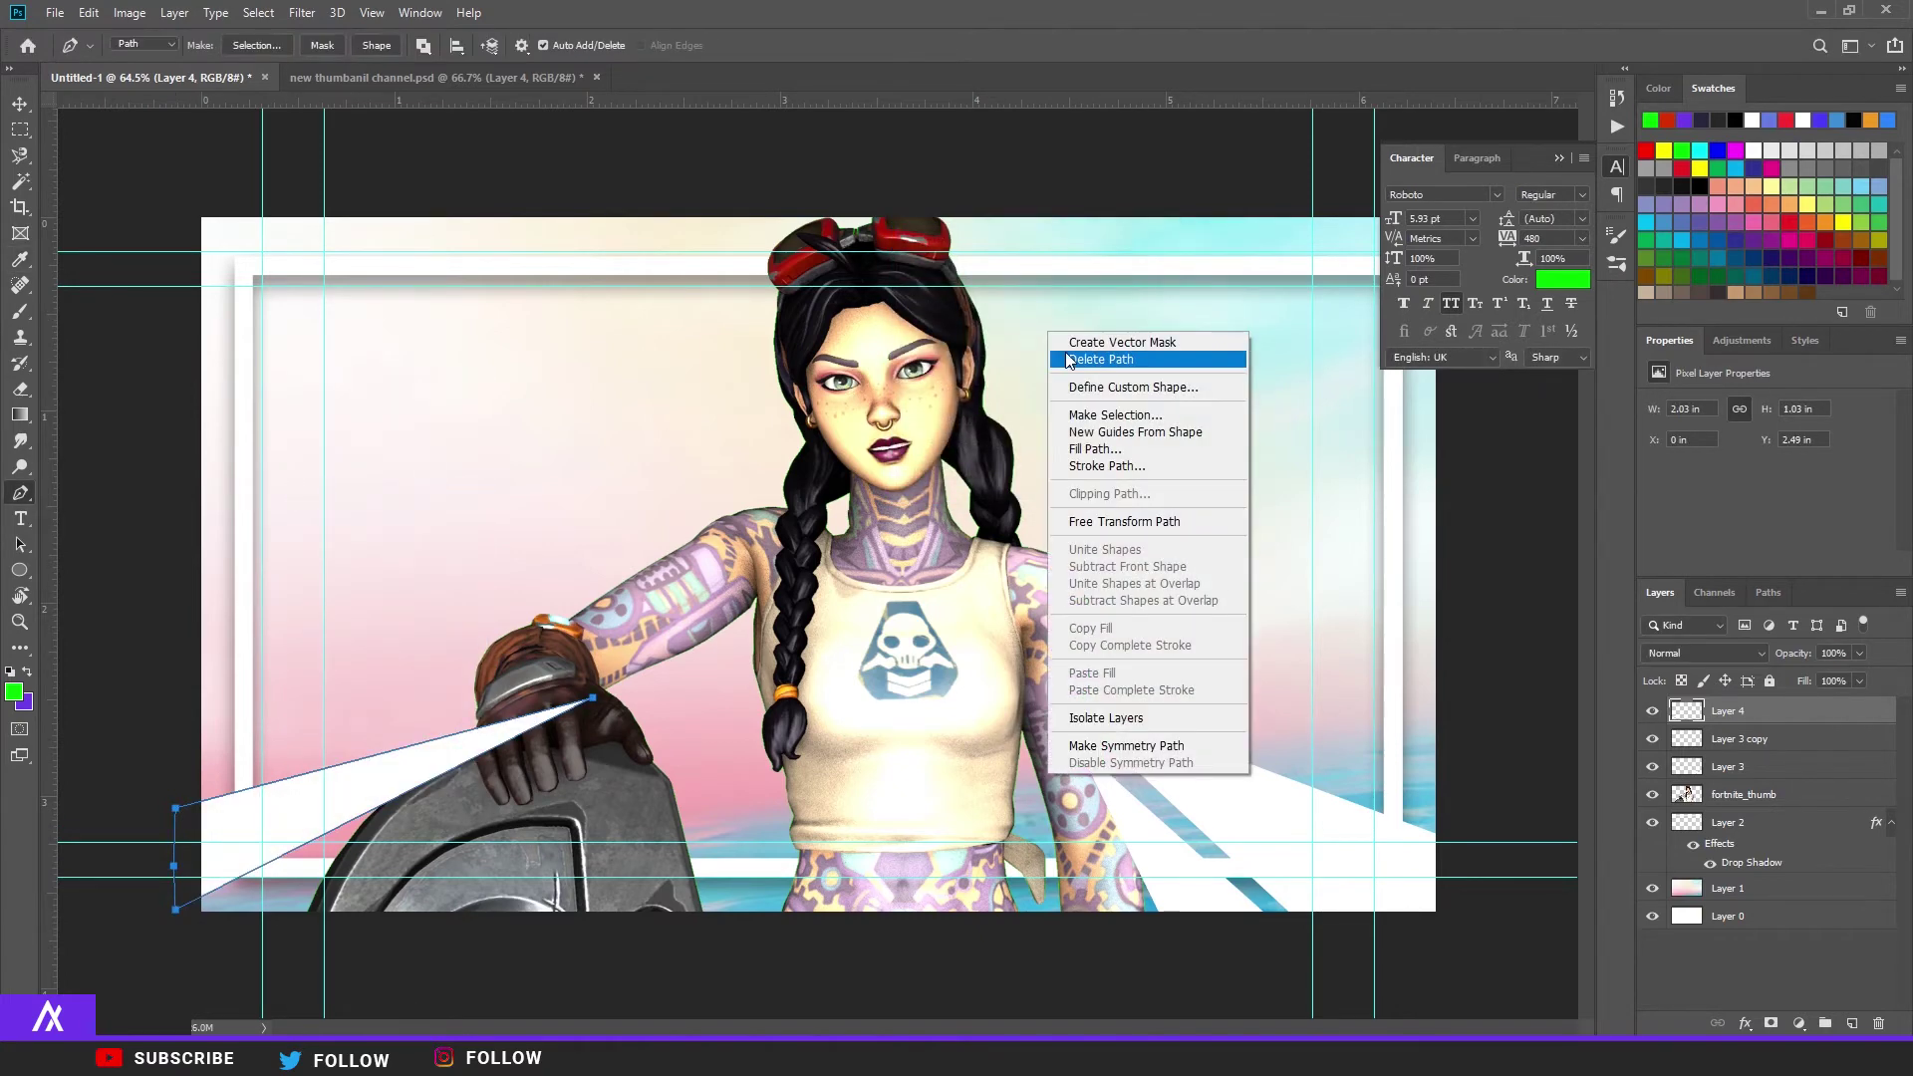
left_click(1100, 358)
scroll(695, 461, "down", 3, "alt")
scroll(612, 769, "up", 2, "alt")
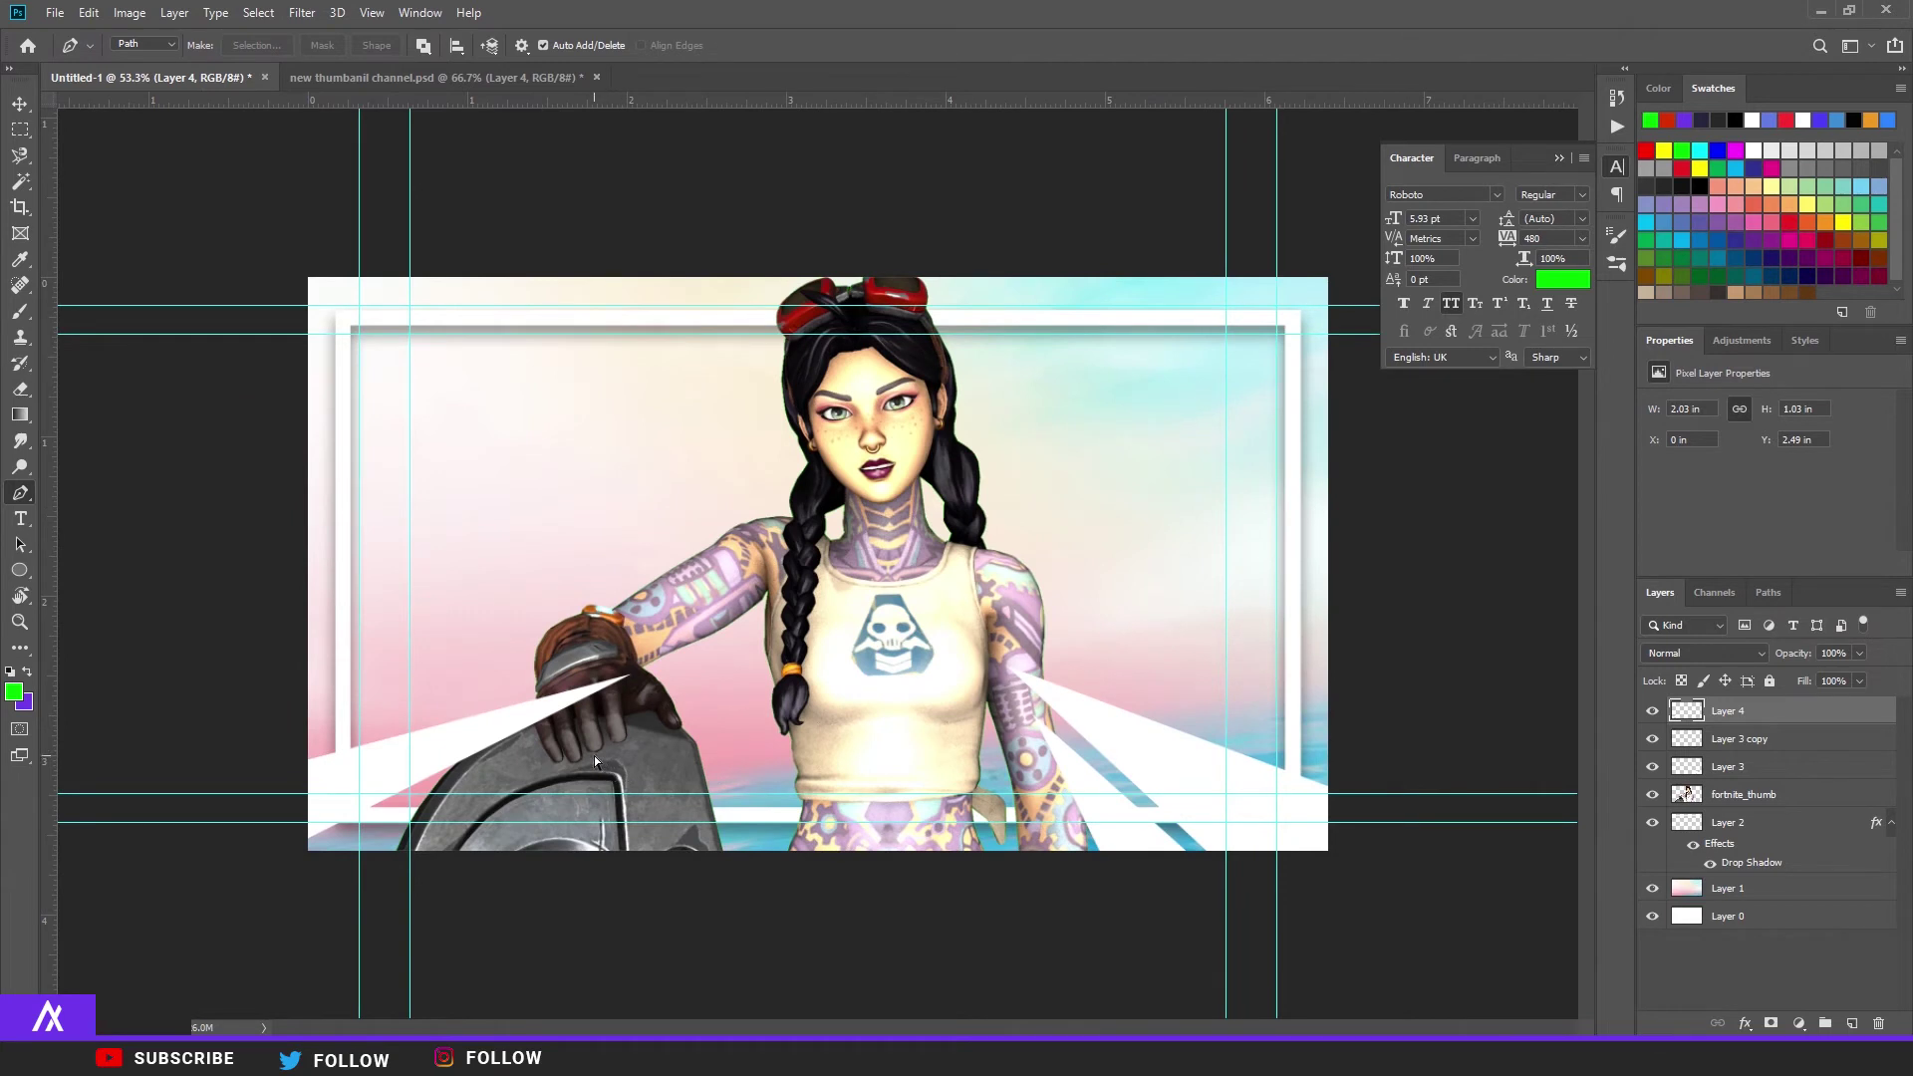
Step: Duplicate the left streak, shrink it toward the bottom-left corner and tilt it clockwise
key("ctrl+j")
key("ctrl+t")
left_click_drag(632, 673, 380, 705)
left_click_drag(408, 638, 432, 638)
key("Return")
key("p")
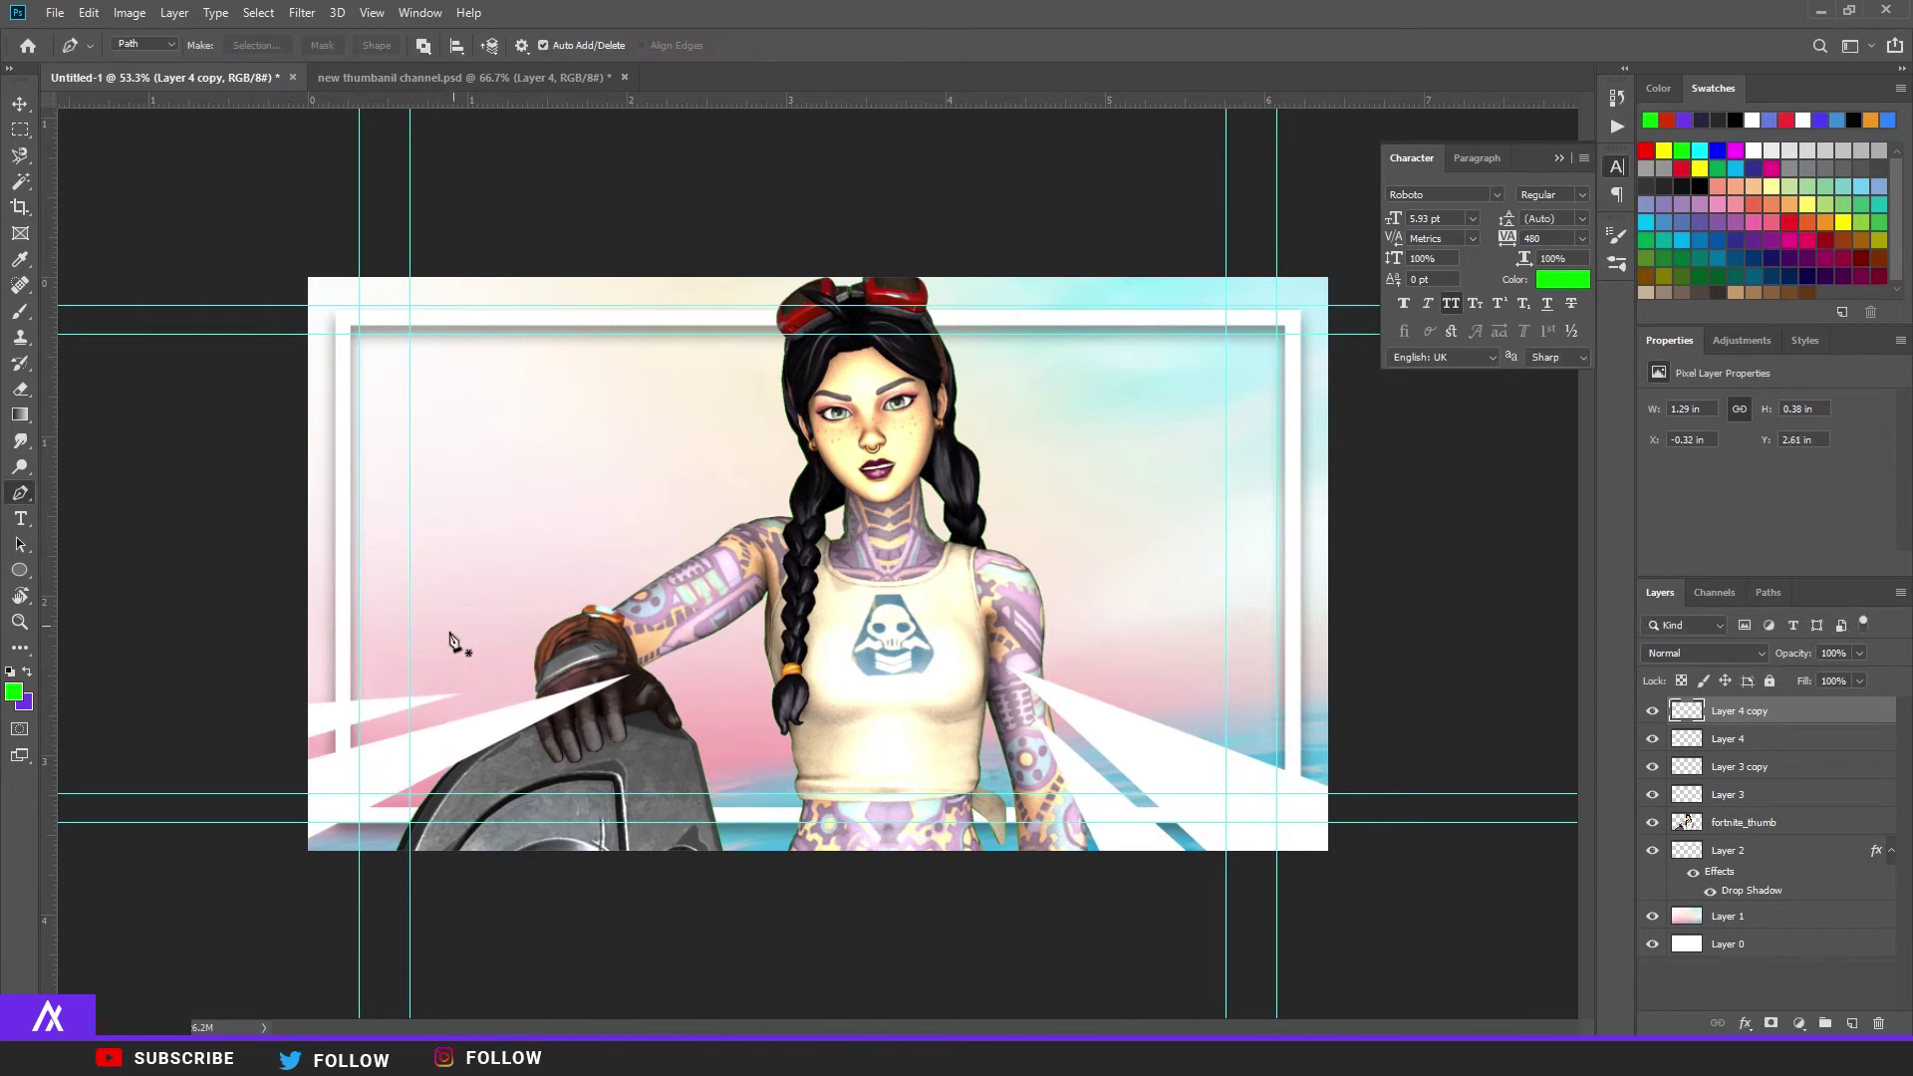
Step: Merge the four streak layers, then duplicate, flip upward and slightly enlarge the copy
left_click(1739, 797, "shift")
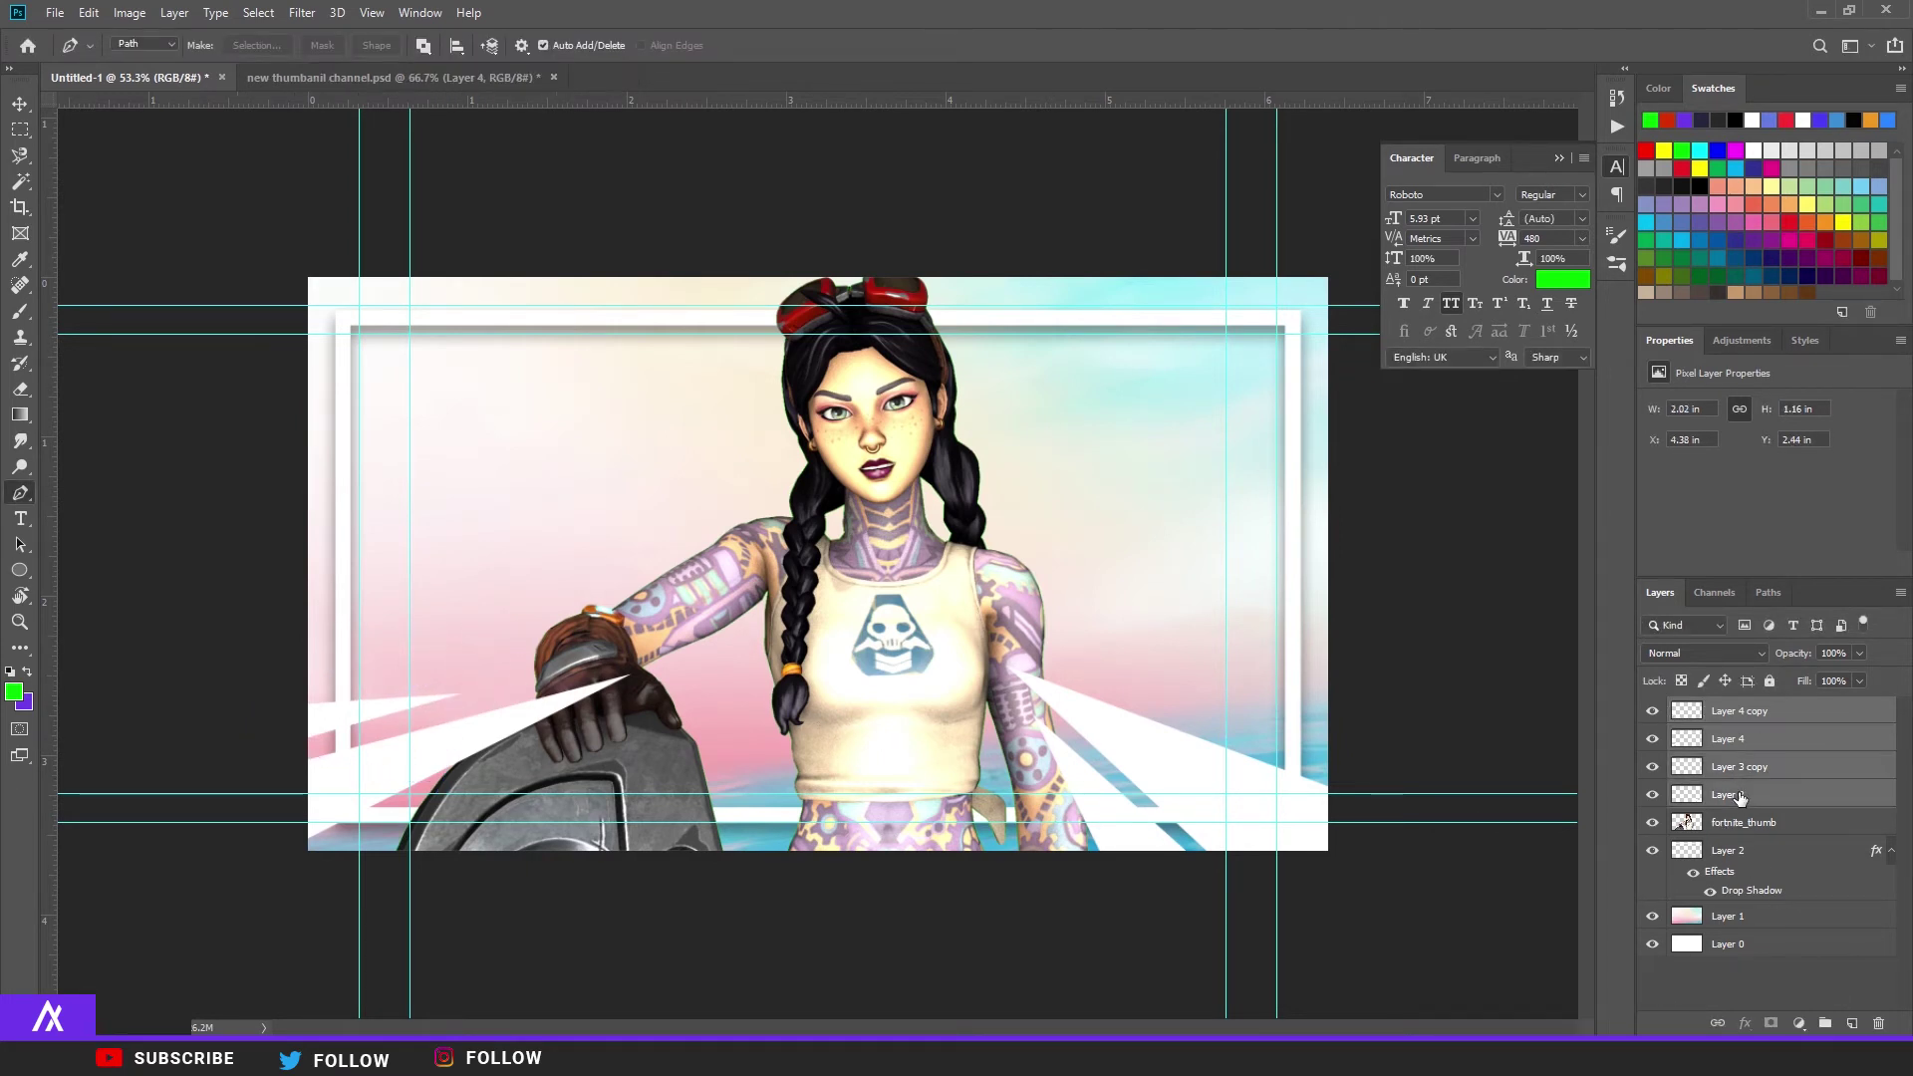
key("ctrl+e")
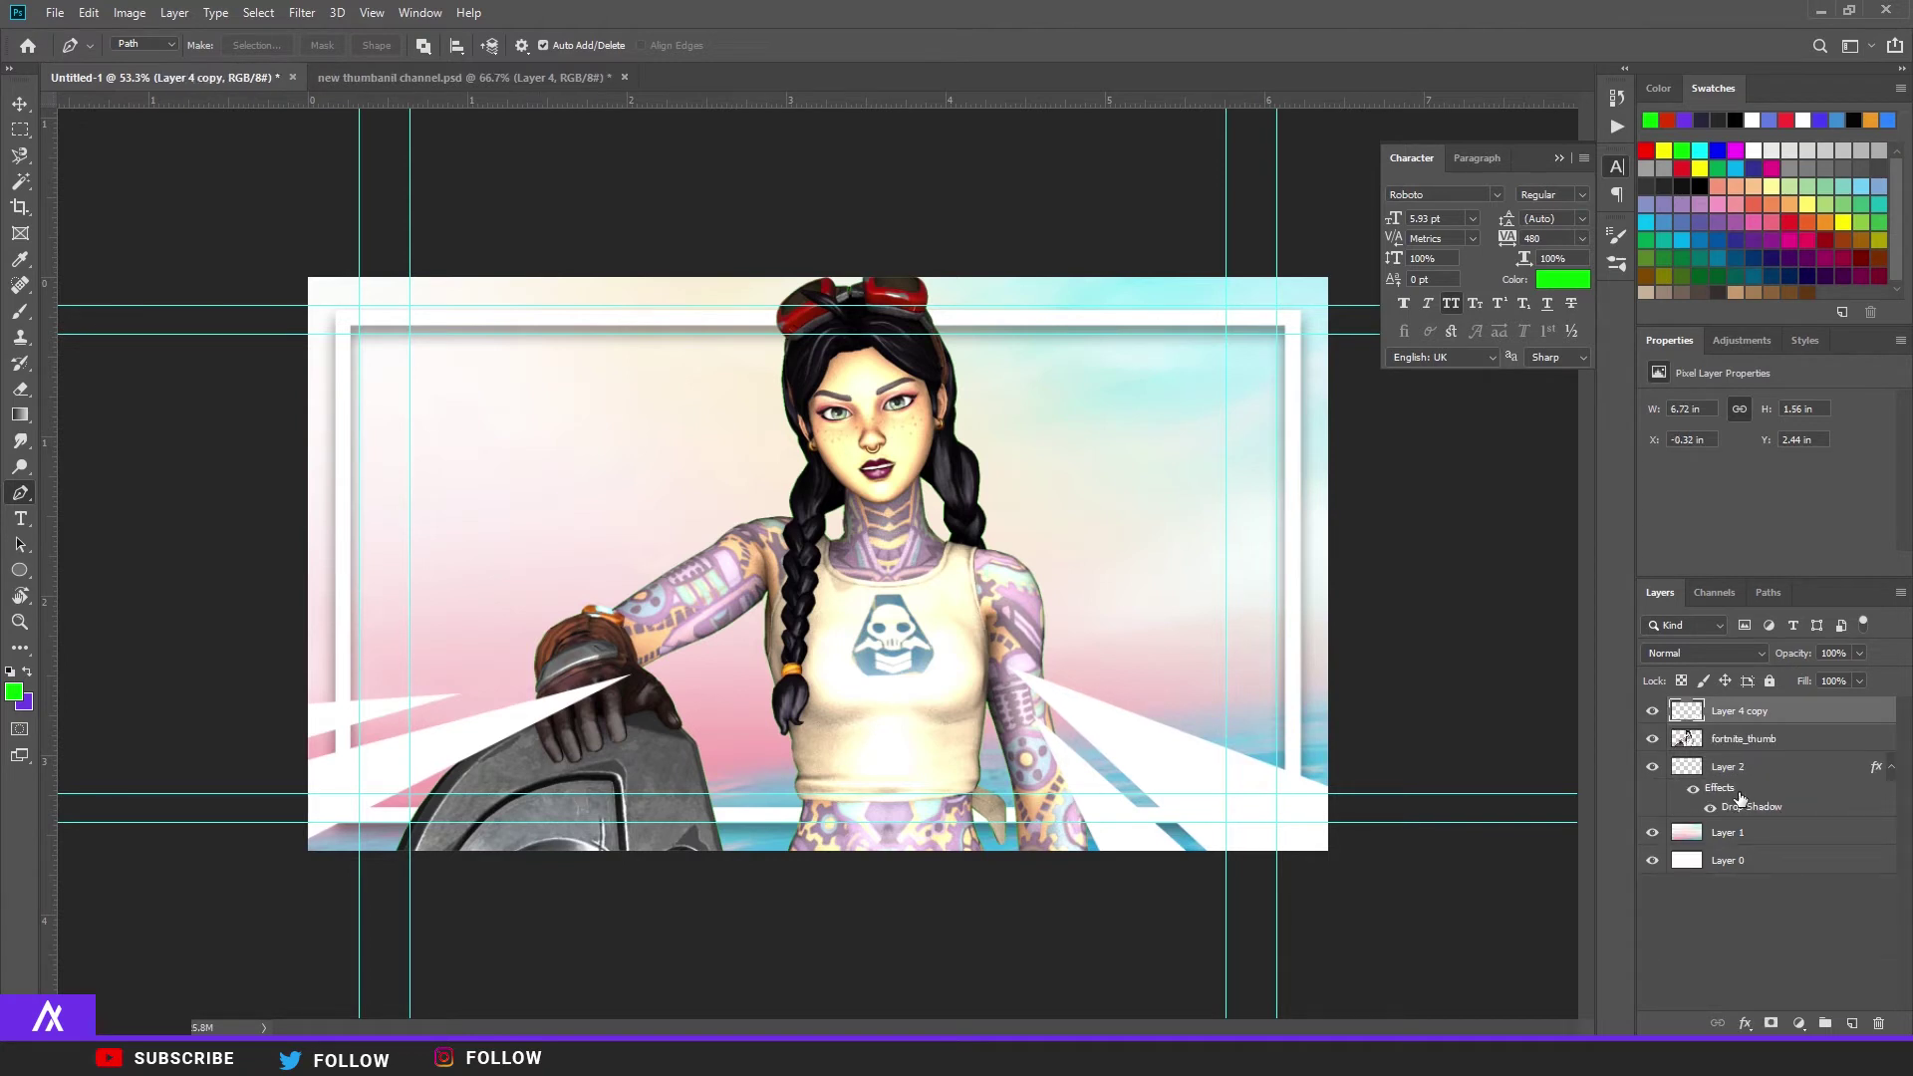
key("ctrl+j")
key("ctrl+t")
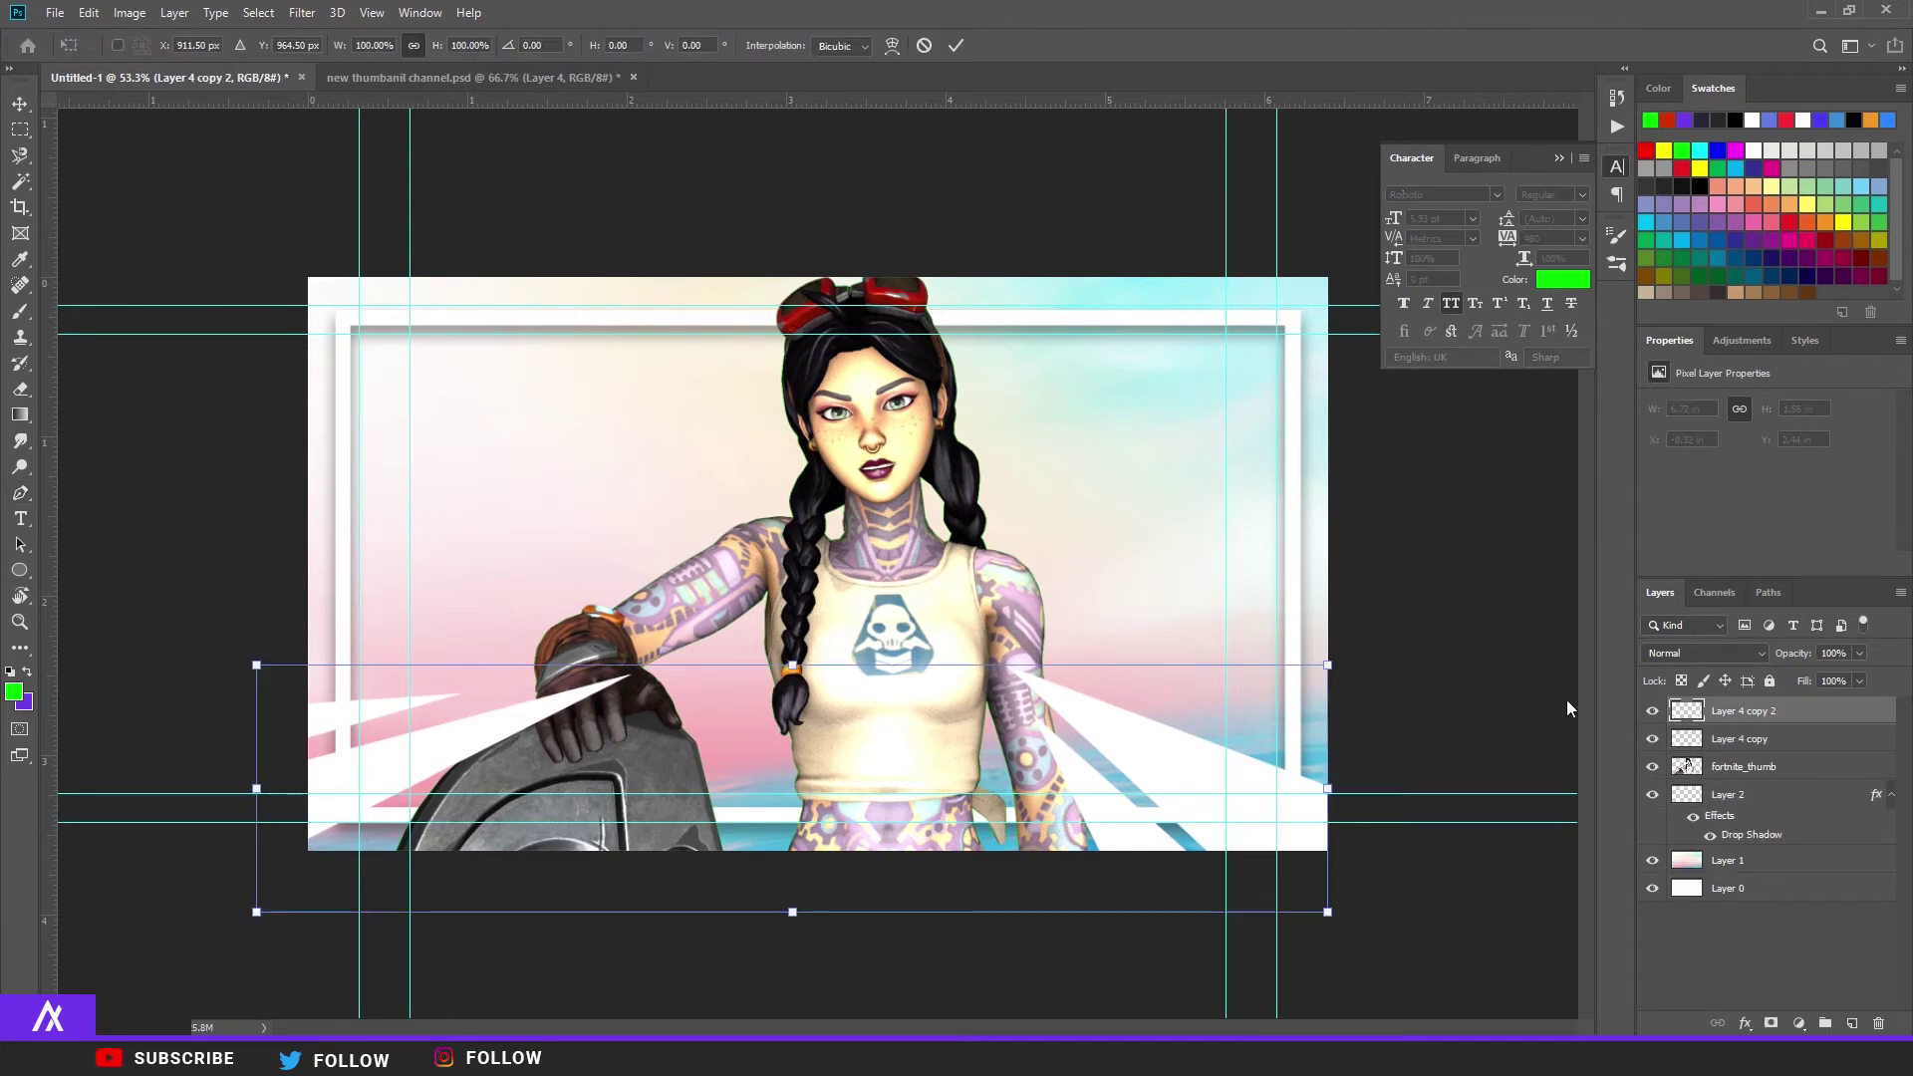
mouse_move(996, 568)
left_mouse_down()
mouse_move(927, 882)
mouse_move(717, 854)
mouse_move(763, 877)
left_mouse_up()
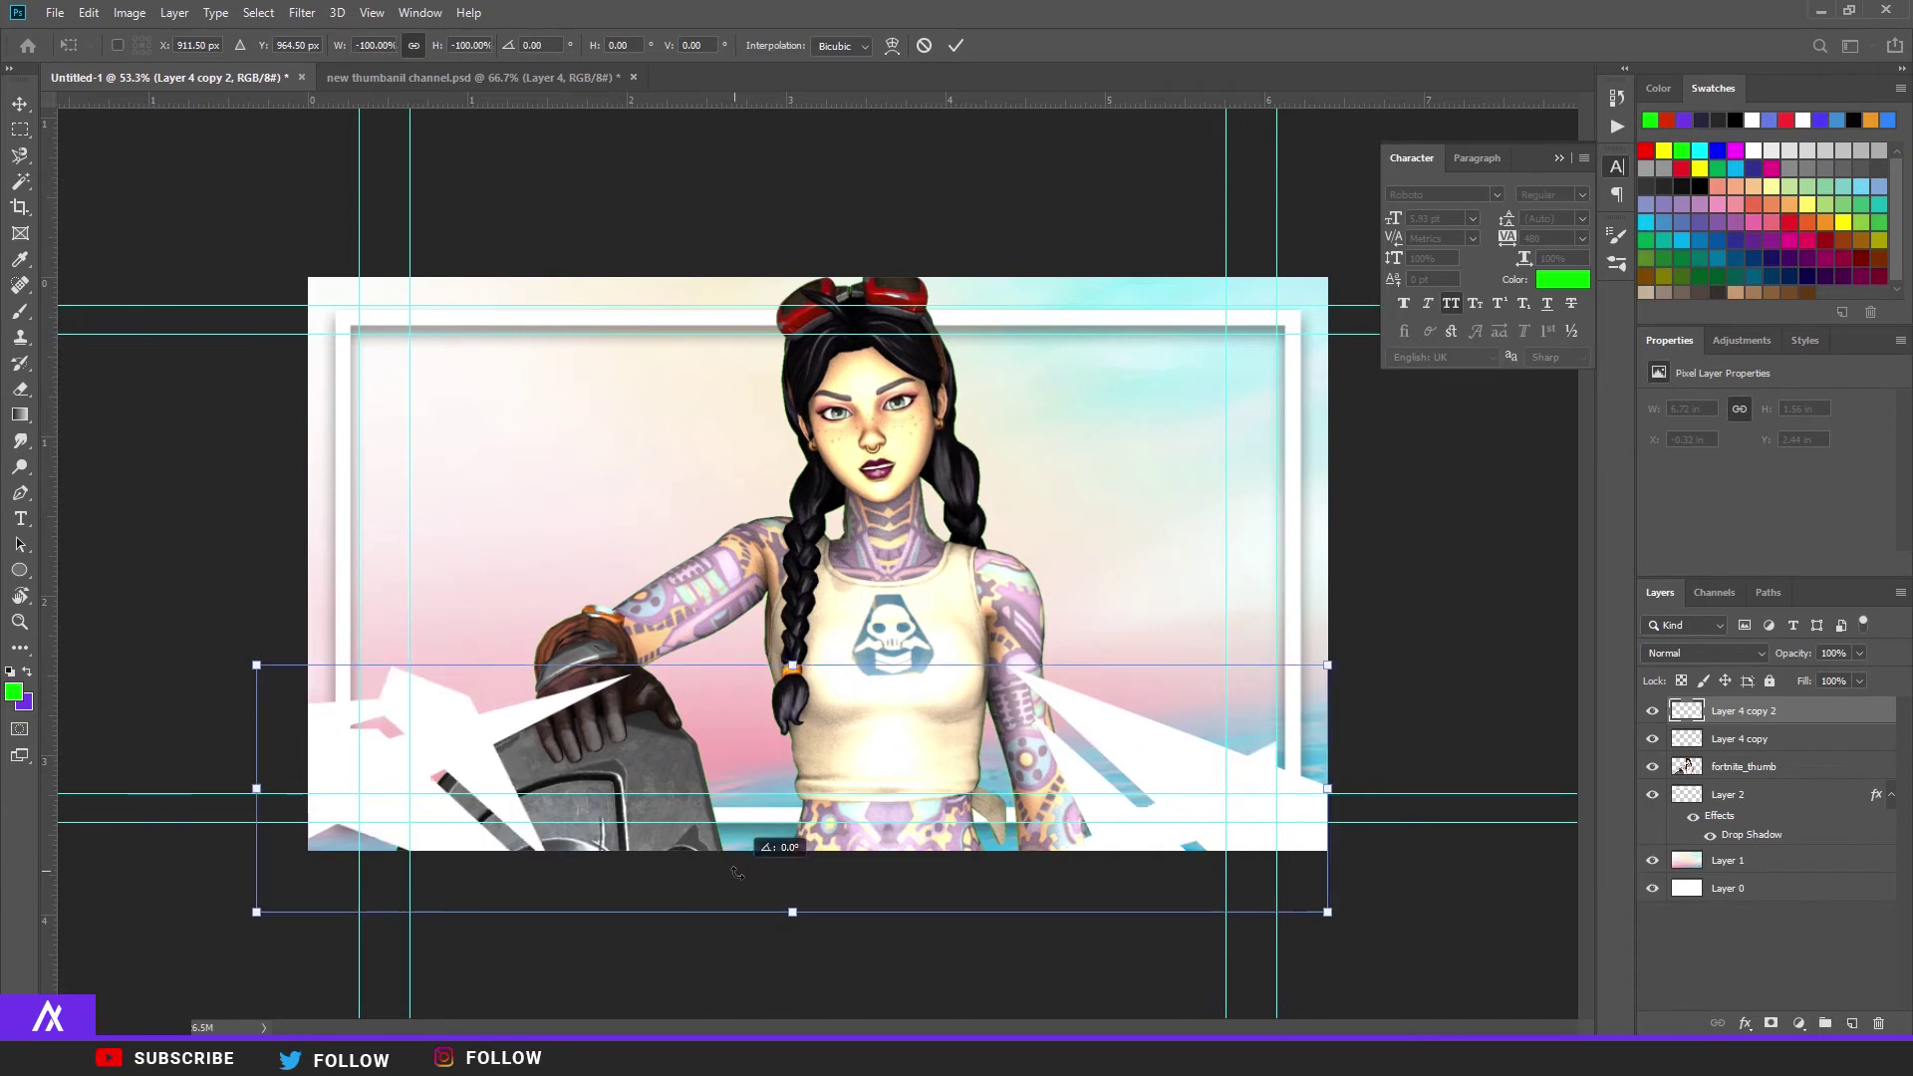
mouse_move(792, 814)
left_mouse_down()
mouse_move(793, 389)
mouse_move(823, 364)
left_mouse_up()
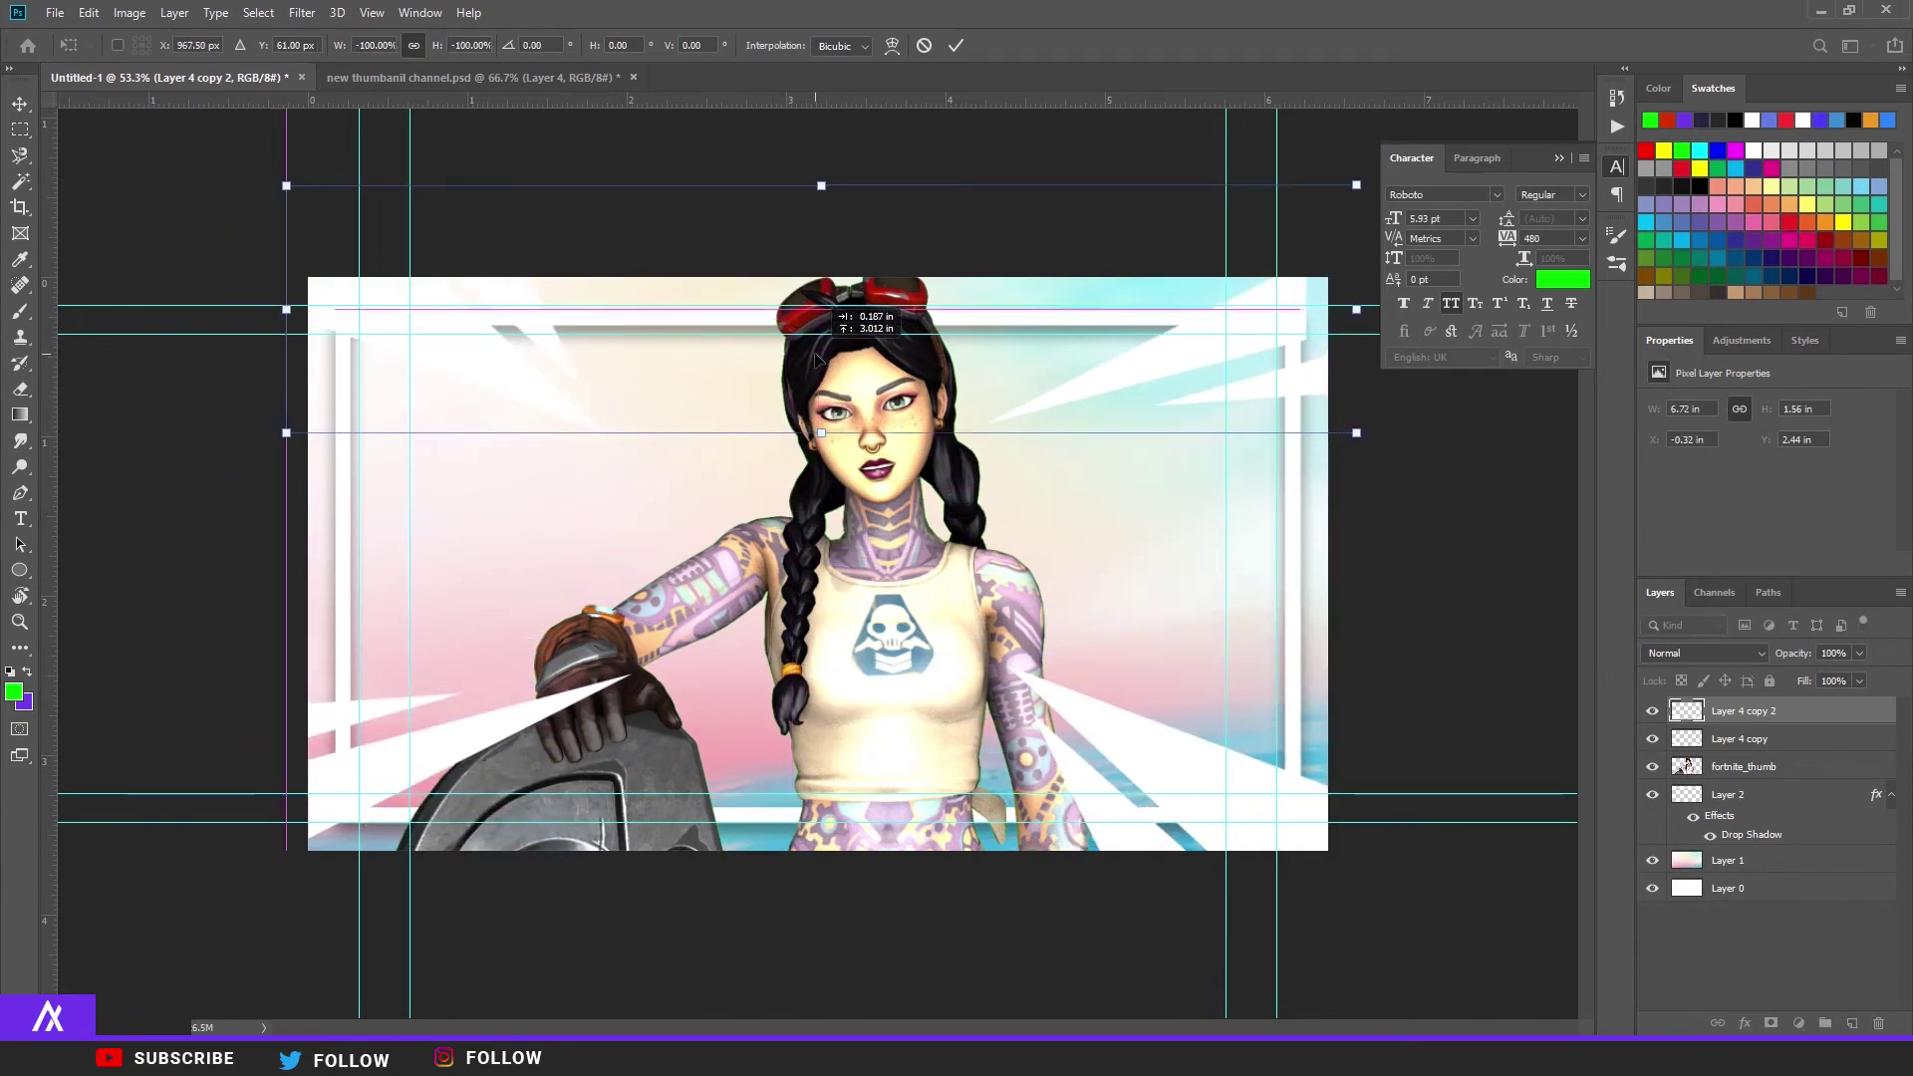
left_click_drag(1363, 437, 1423, 456)
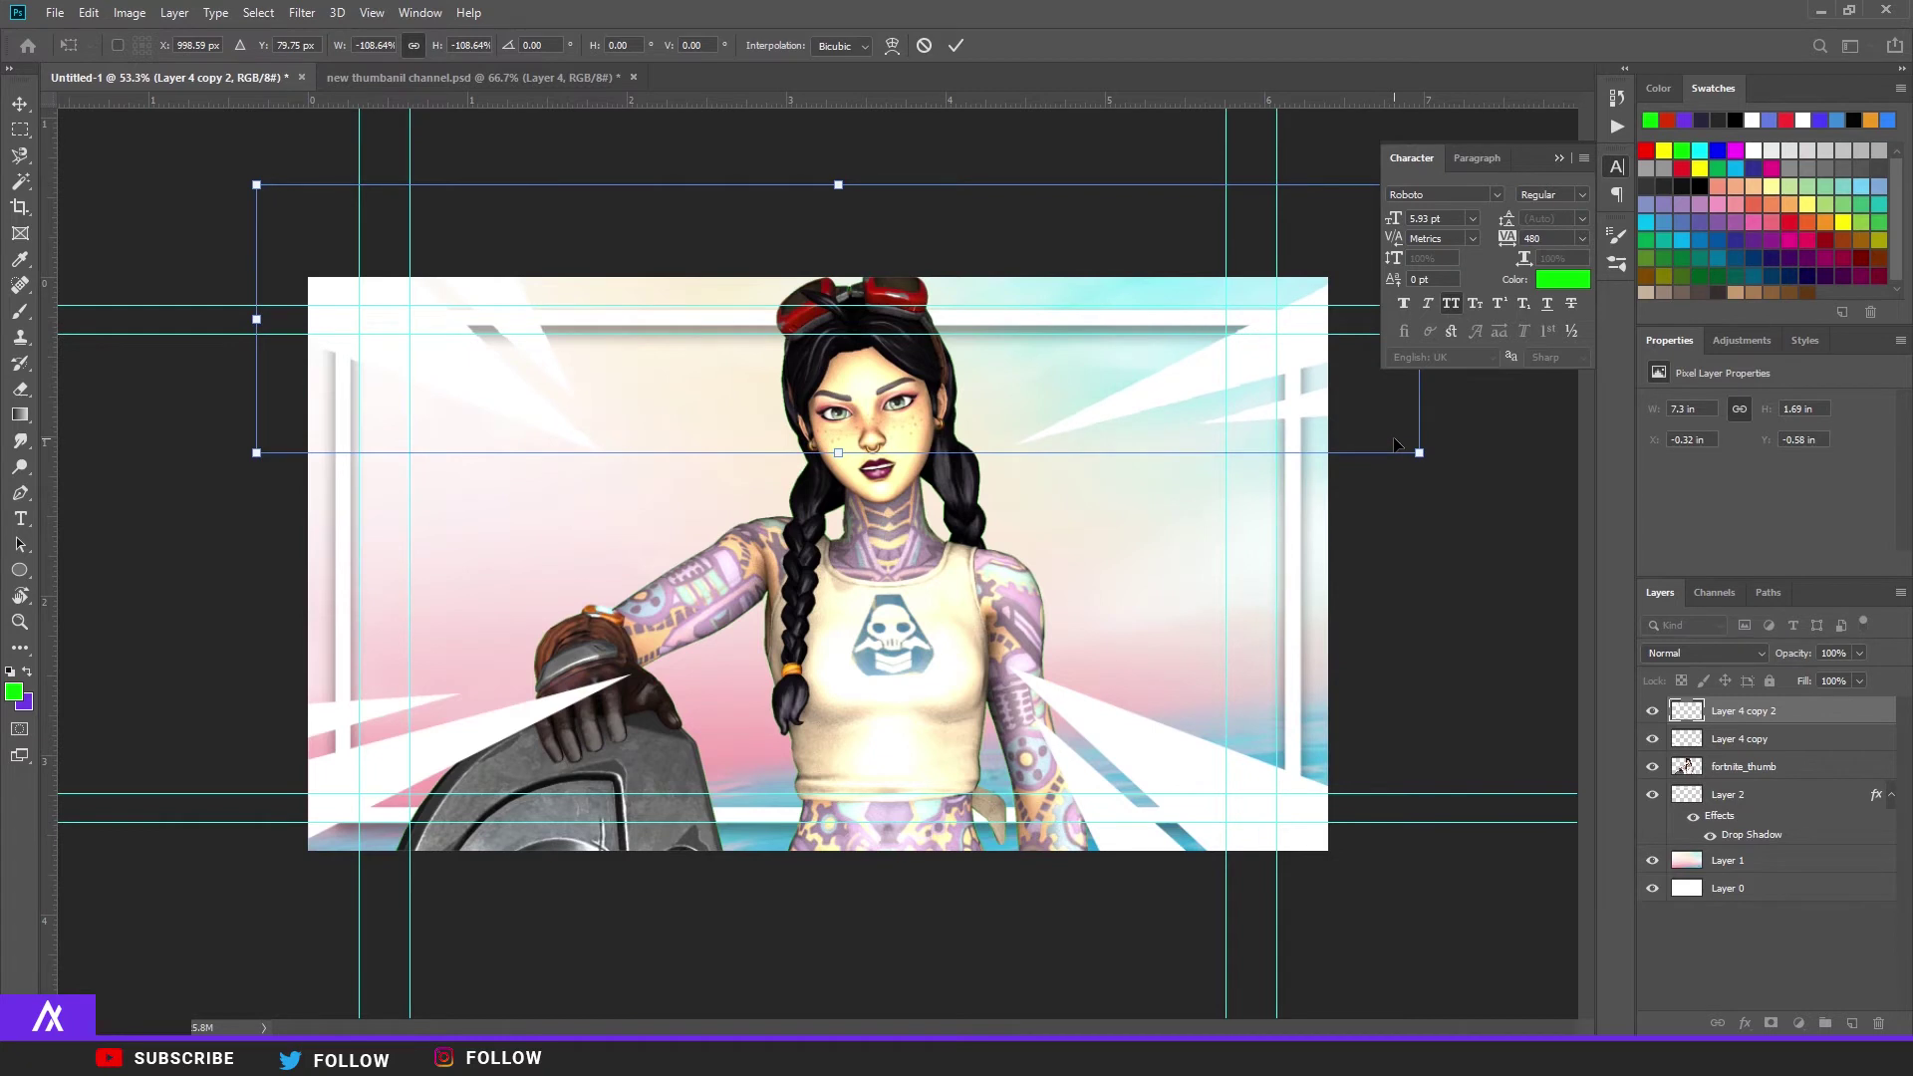
Step: Merge the two streak layers and set the result to Soft Light
key("p")
left_click(1670, 656)
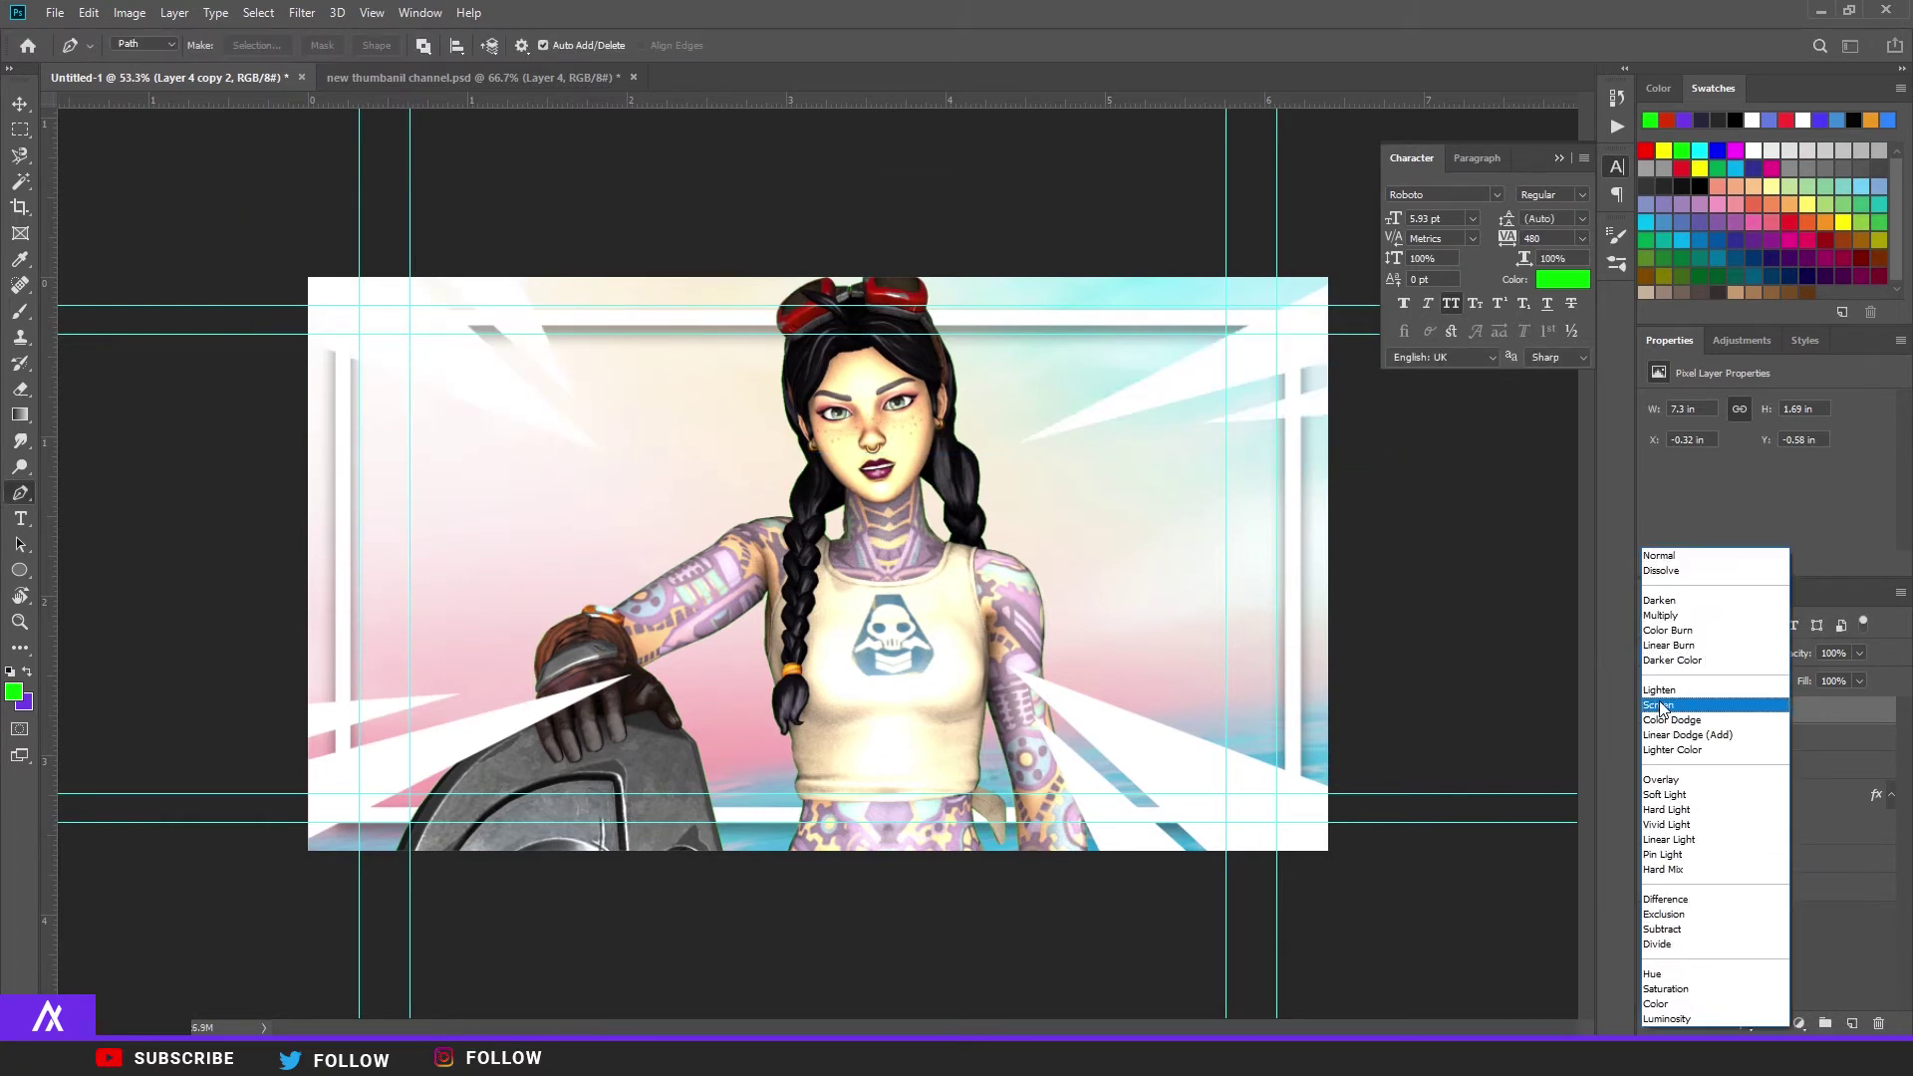
key("Escape")
left_click(1724, 740, "shift")
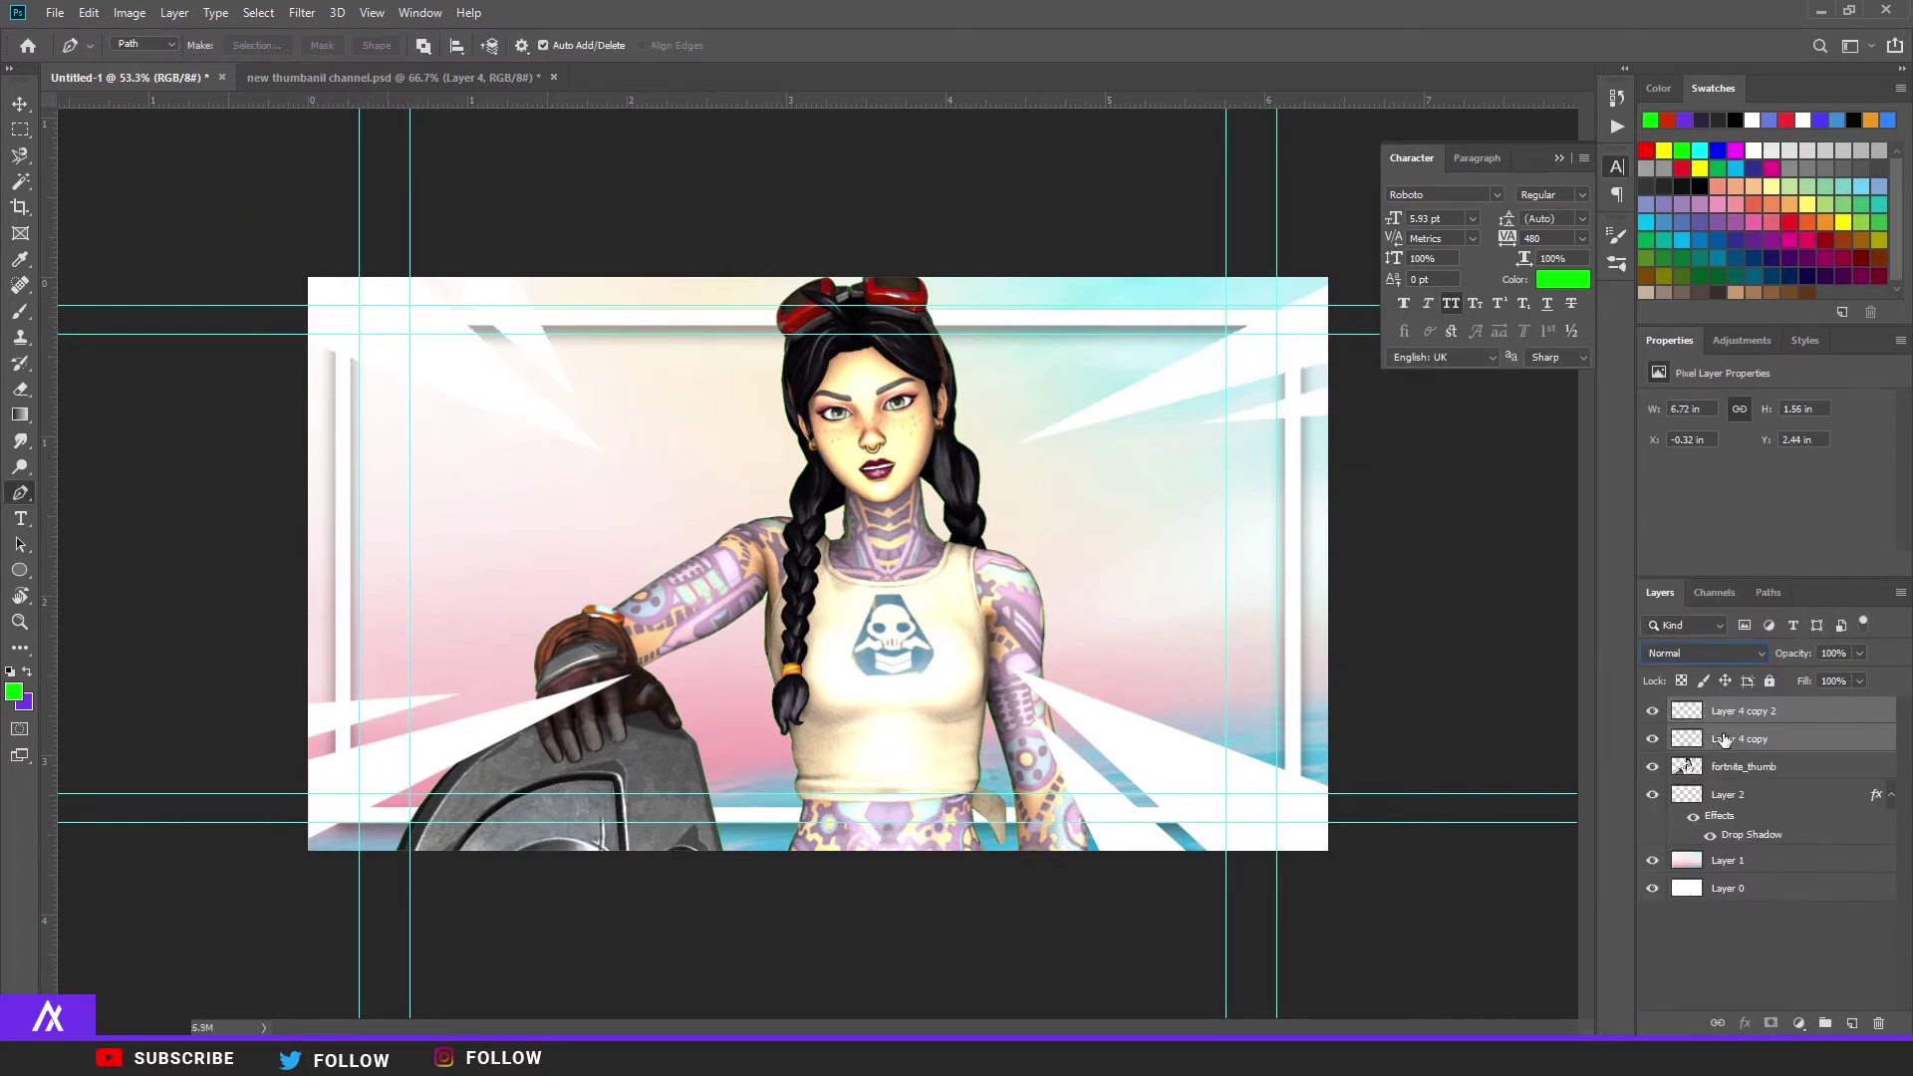
key("ctrl+e")
left_click(1712, 654)
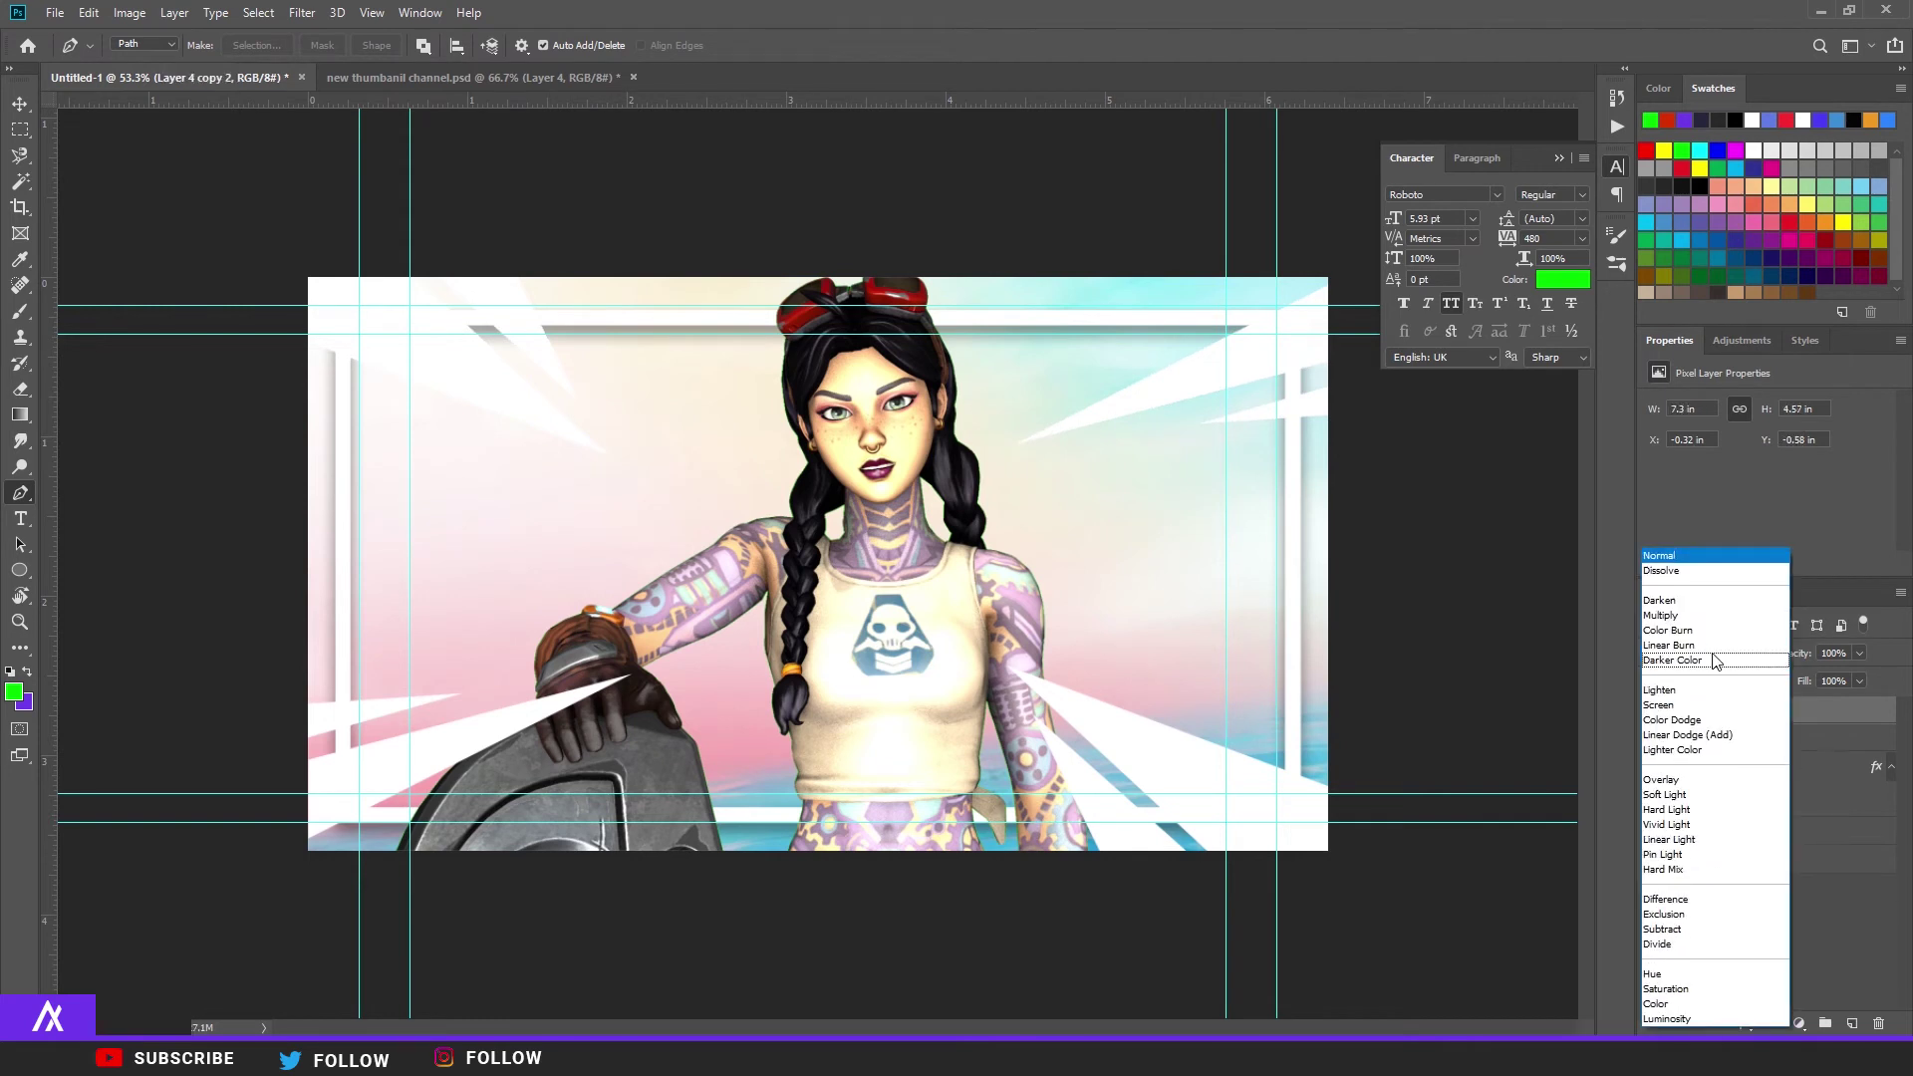
left_click(1678, 796)
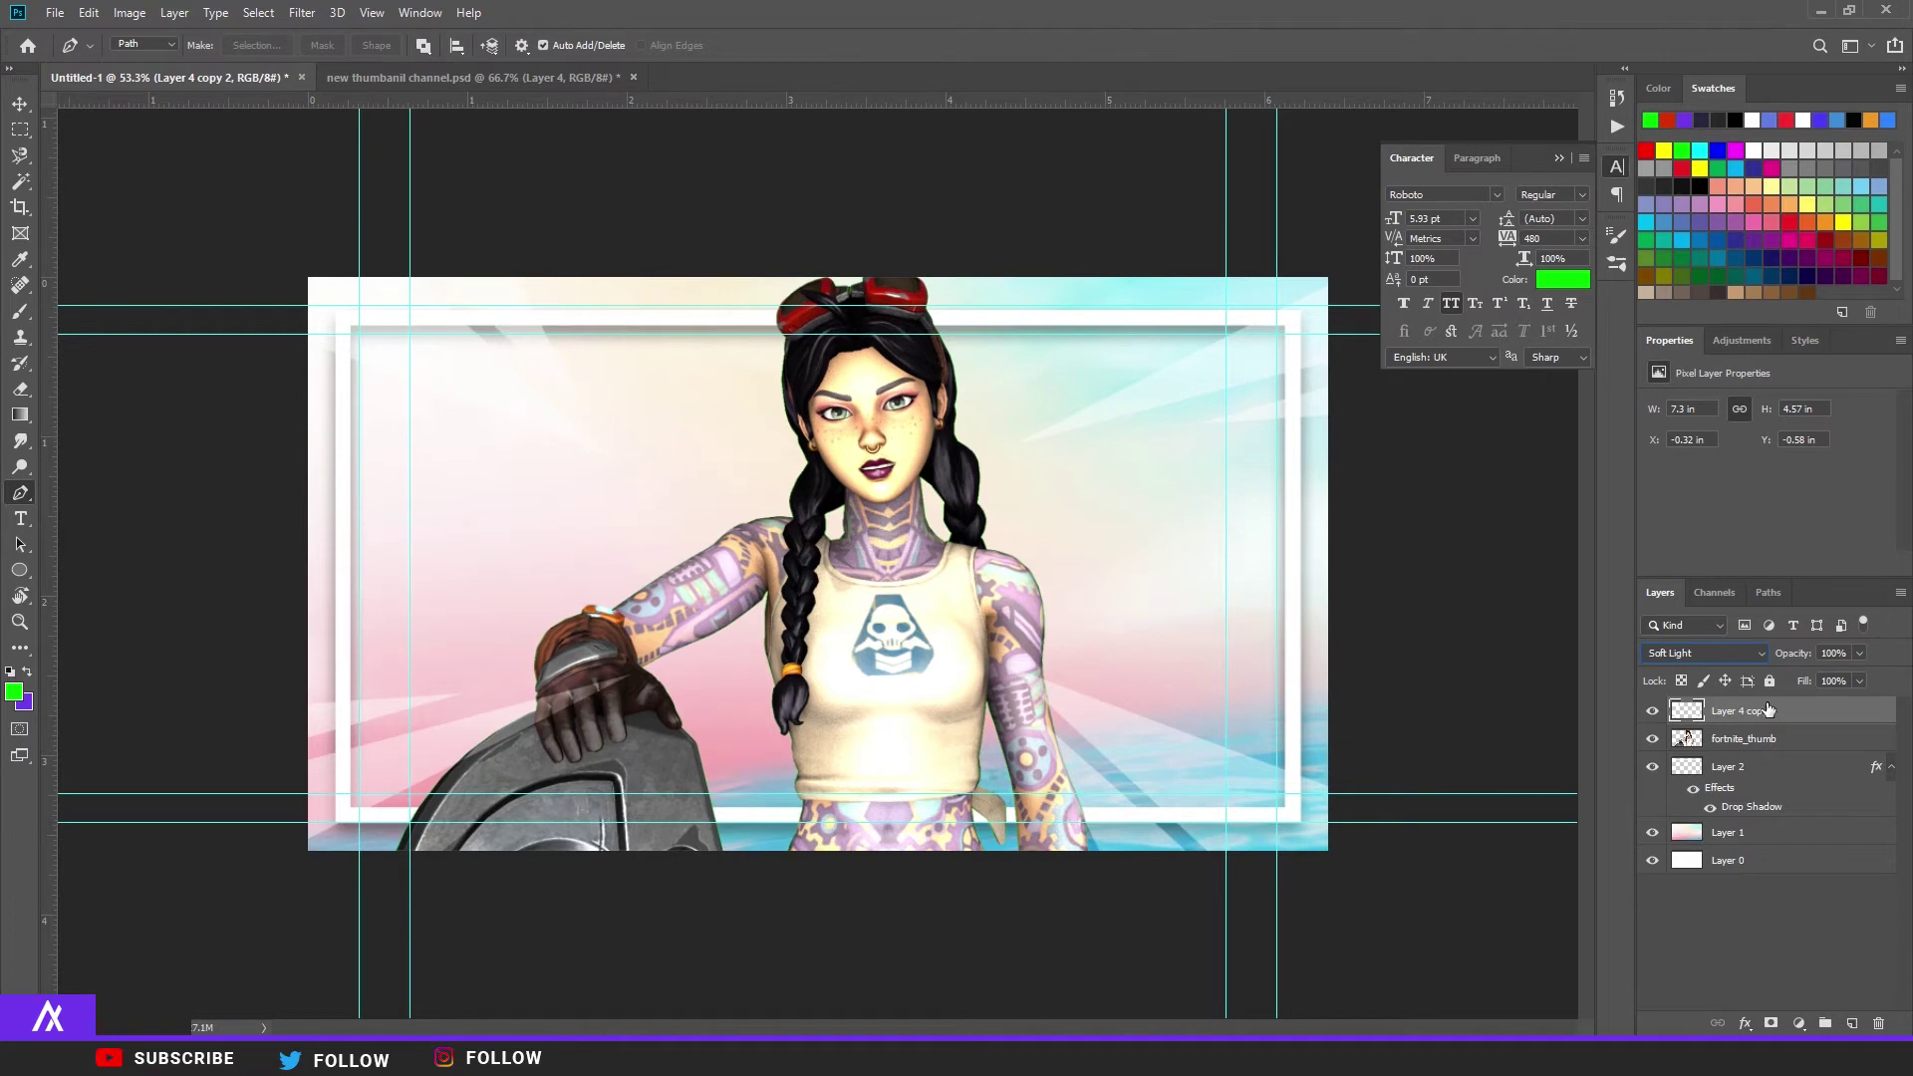
Step: Duplicate the Soft Light streaks and set the copy back to Normal
key("ctrl+j")
left_click(1720, 655)
left_click(1676, 556)
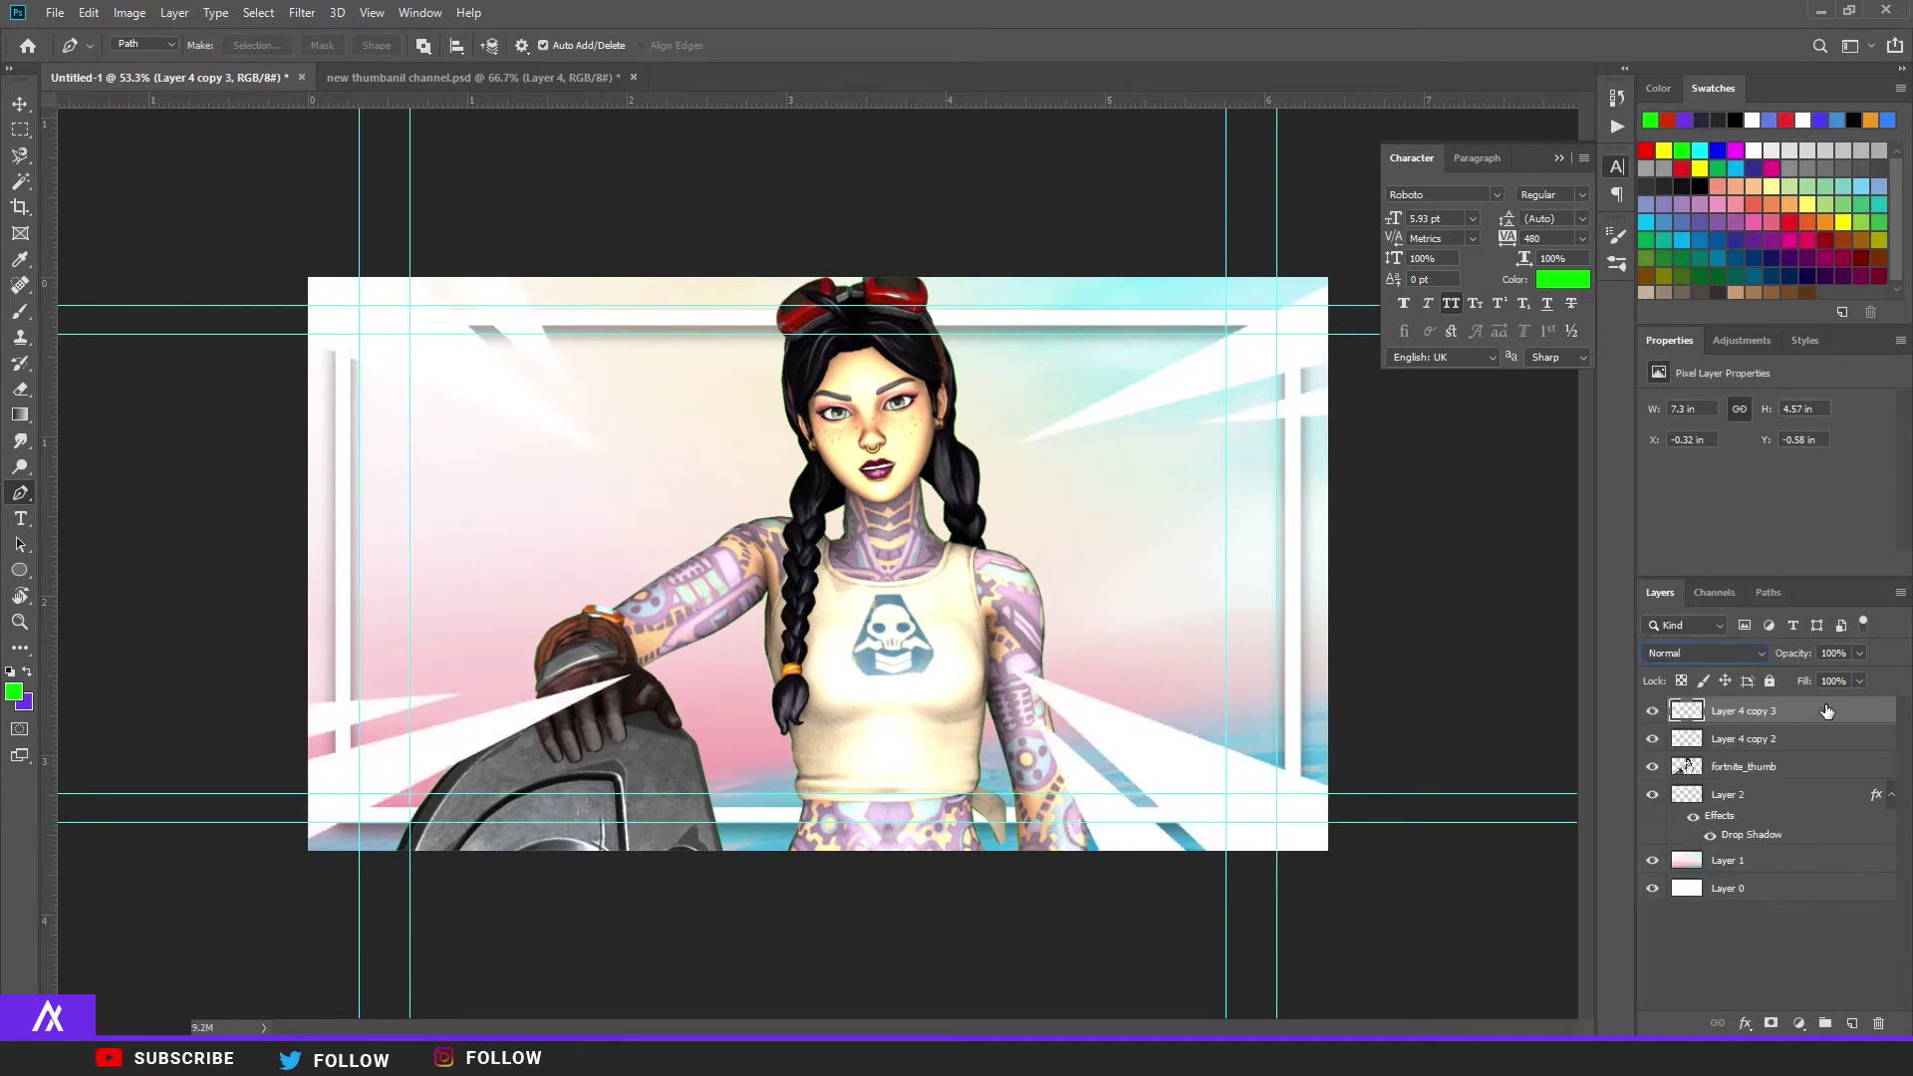
key("space")
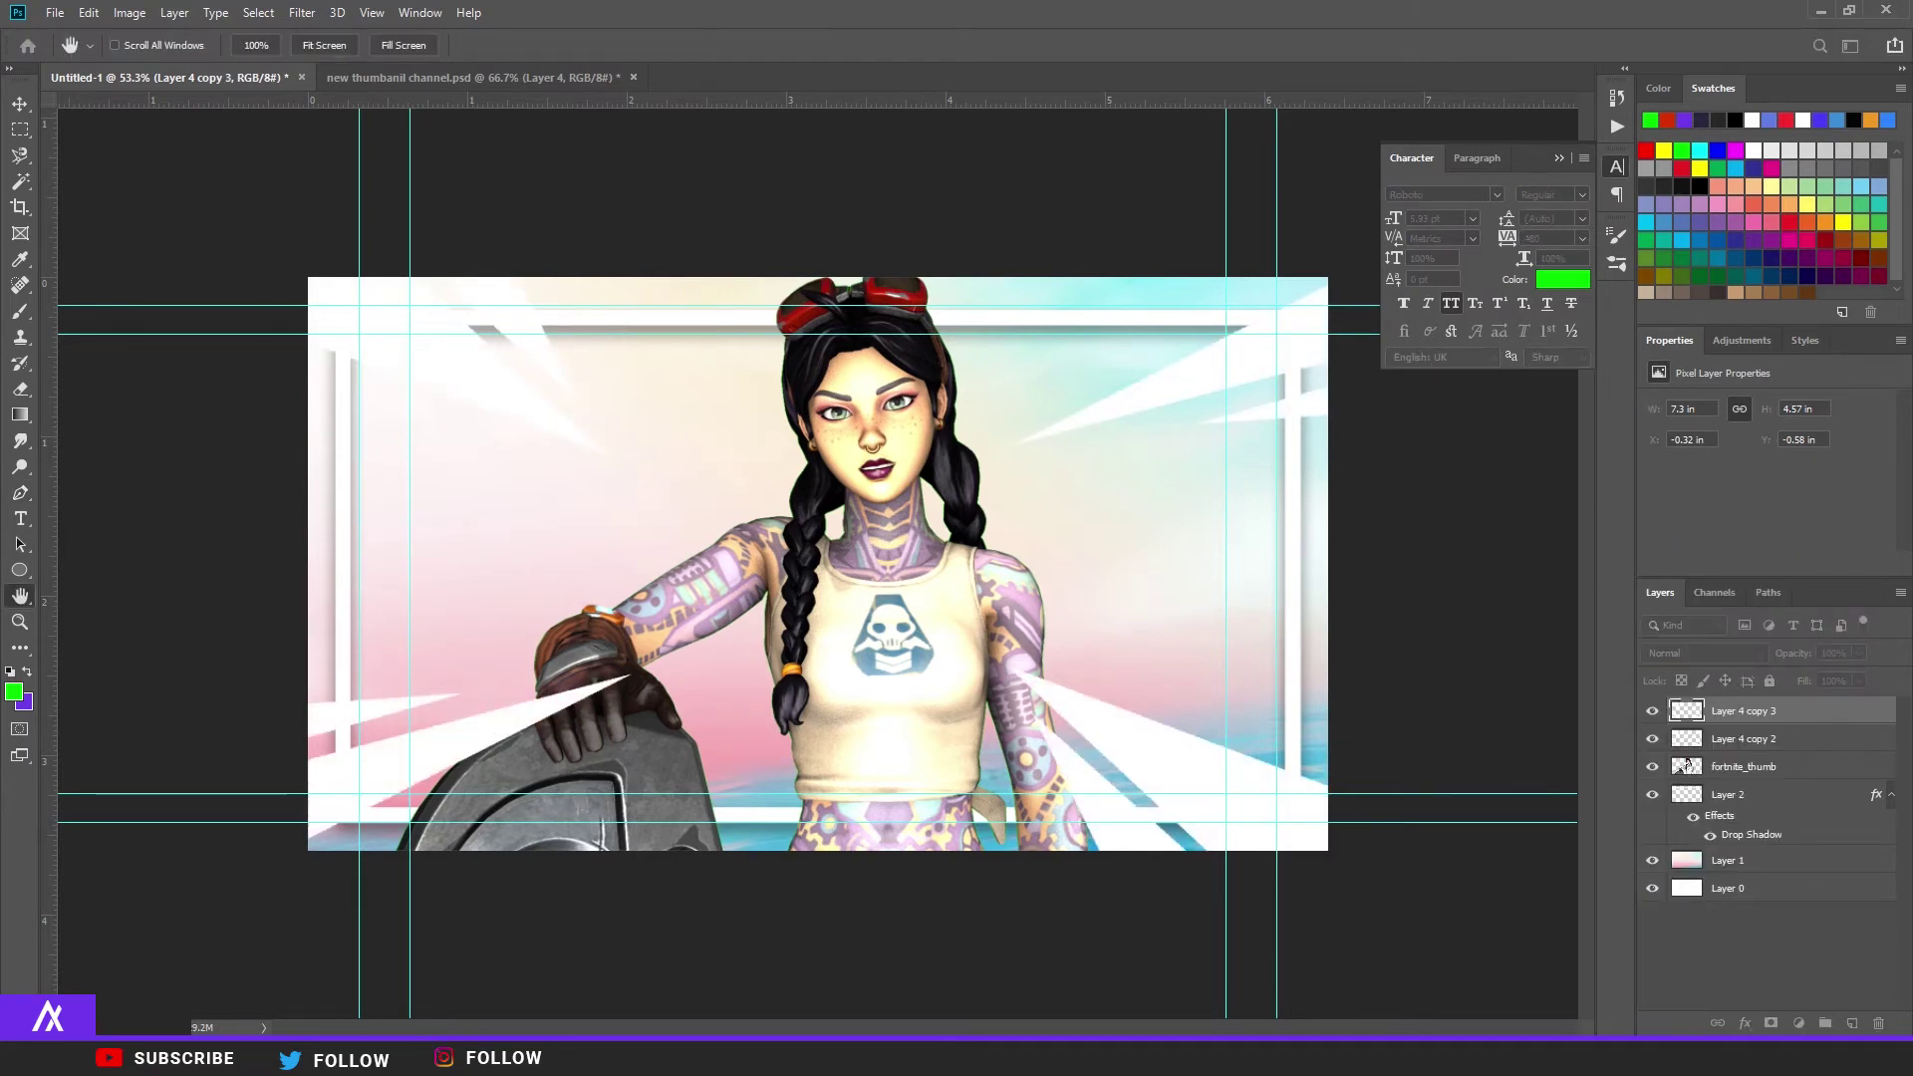
Step: Give Layer 4 copy 3 0% fill and a white (ffffff) 1 px stroke
double_click(1834, 710)
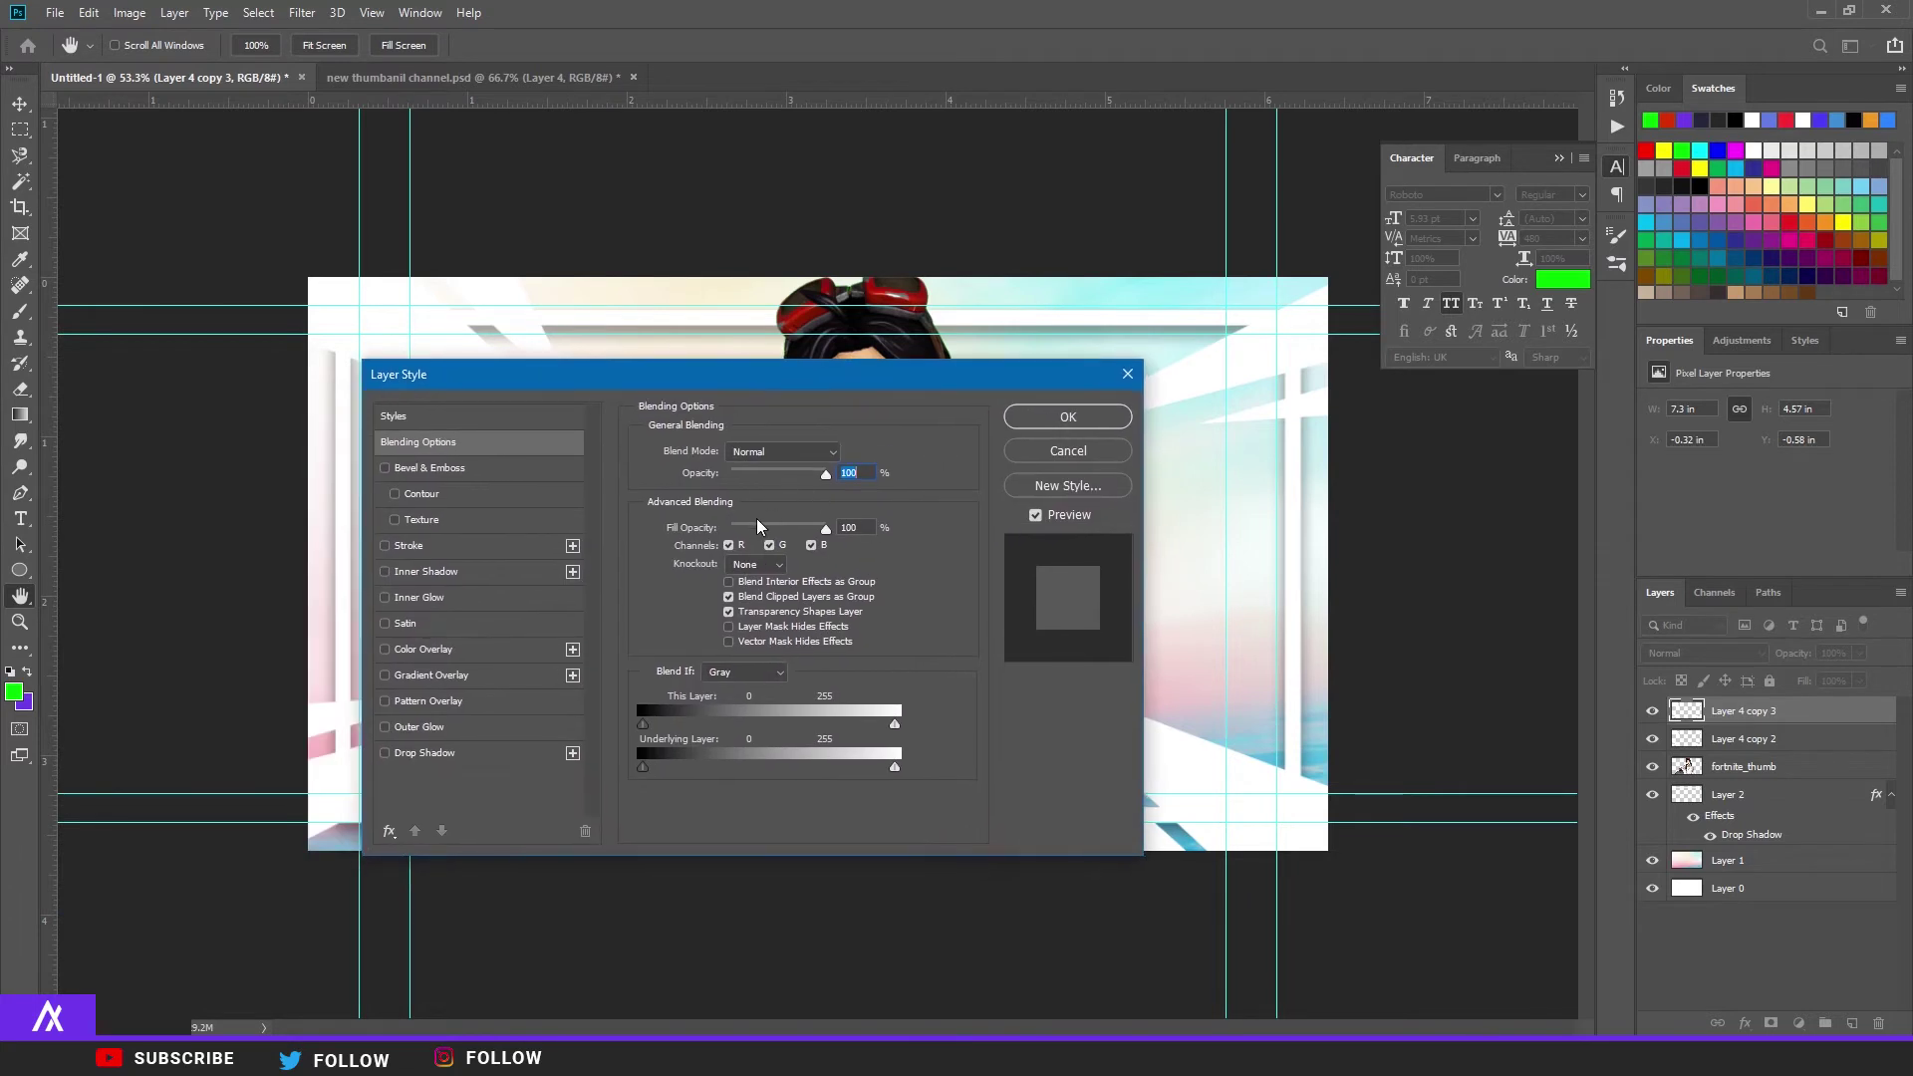
left_click_drag(760, 526, 697, 533)
left_click(429, 545)
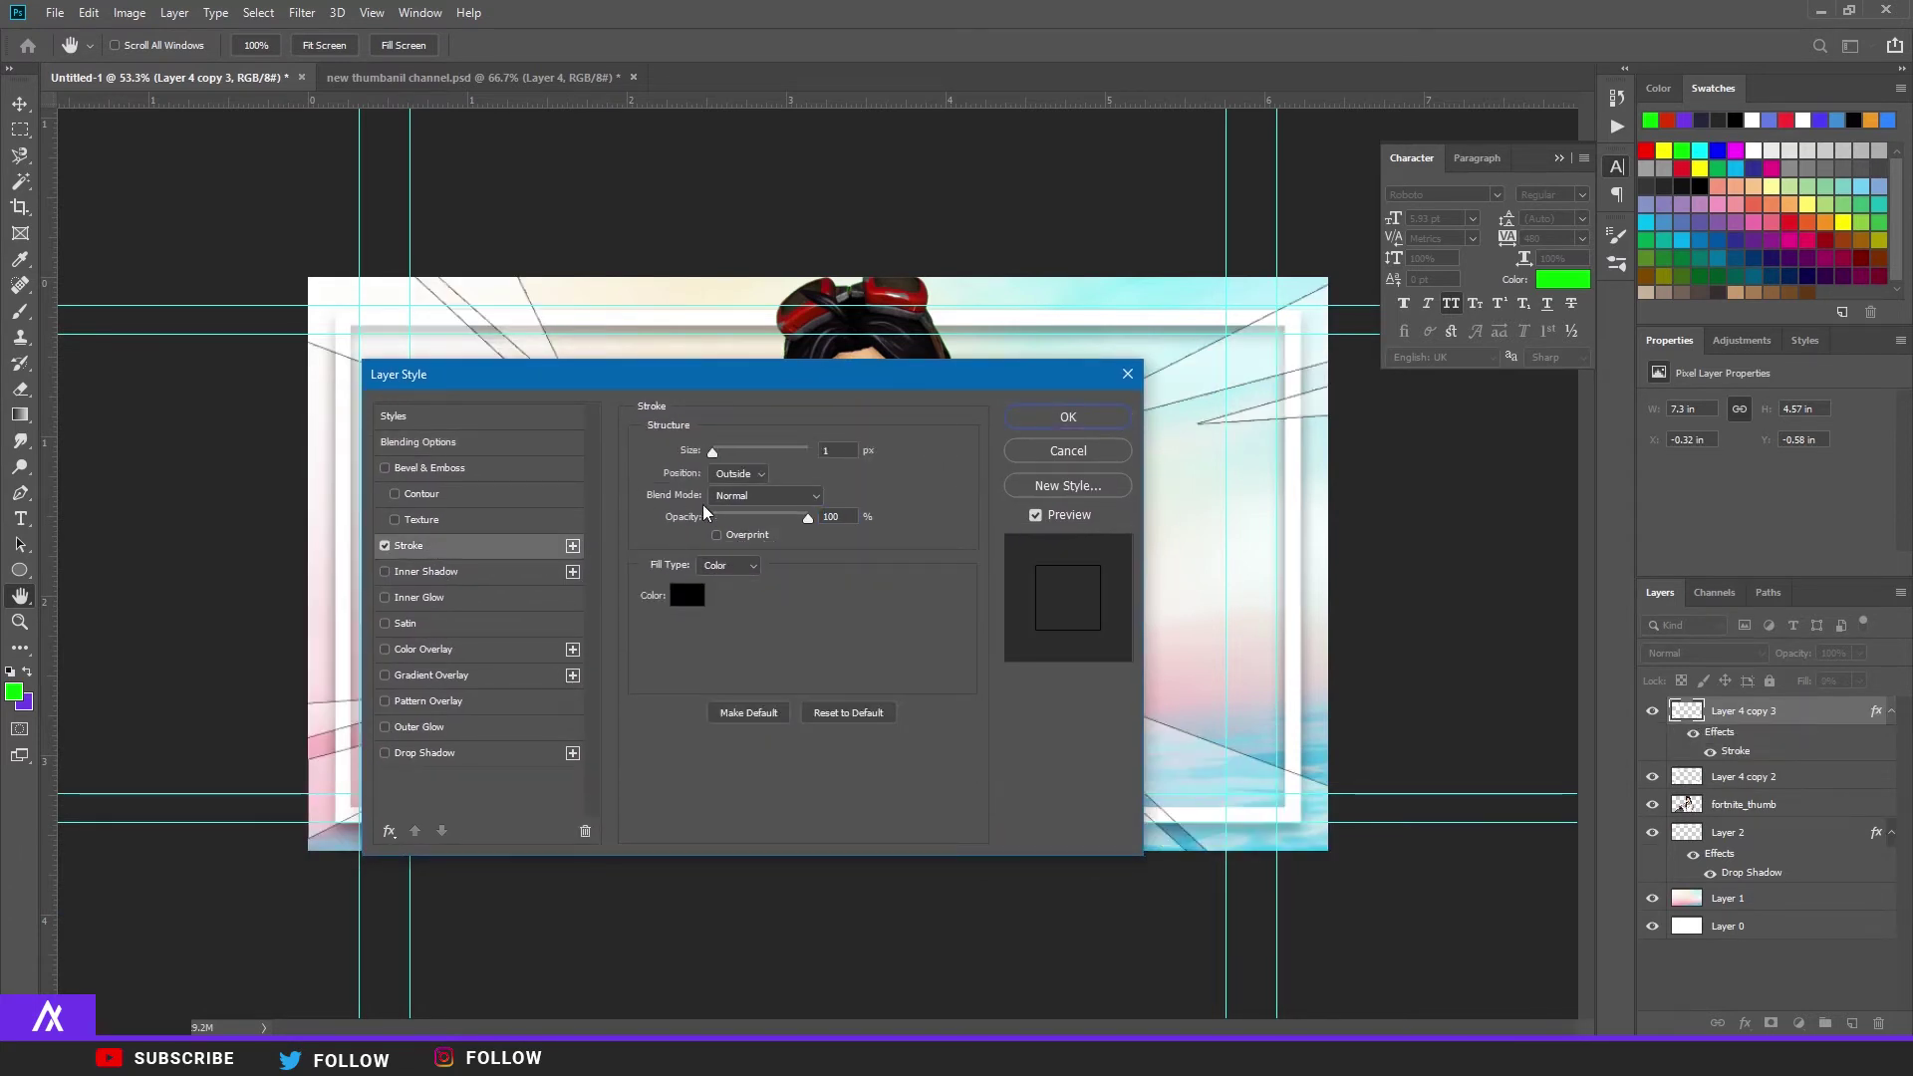
left_click(687, 595)
type("ffffff")
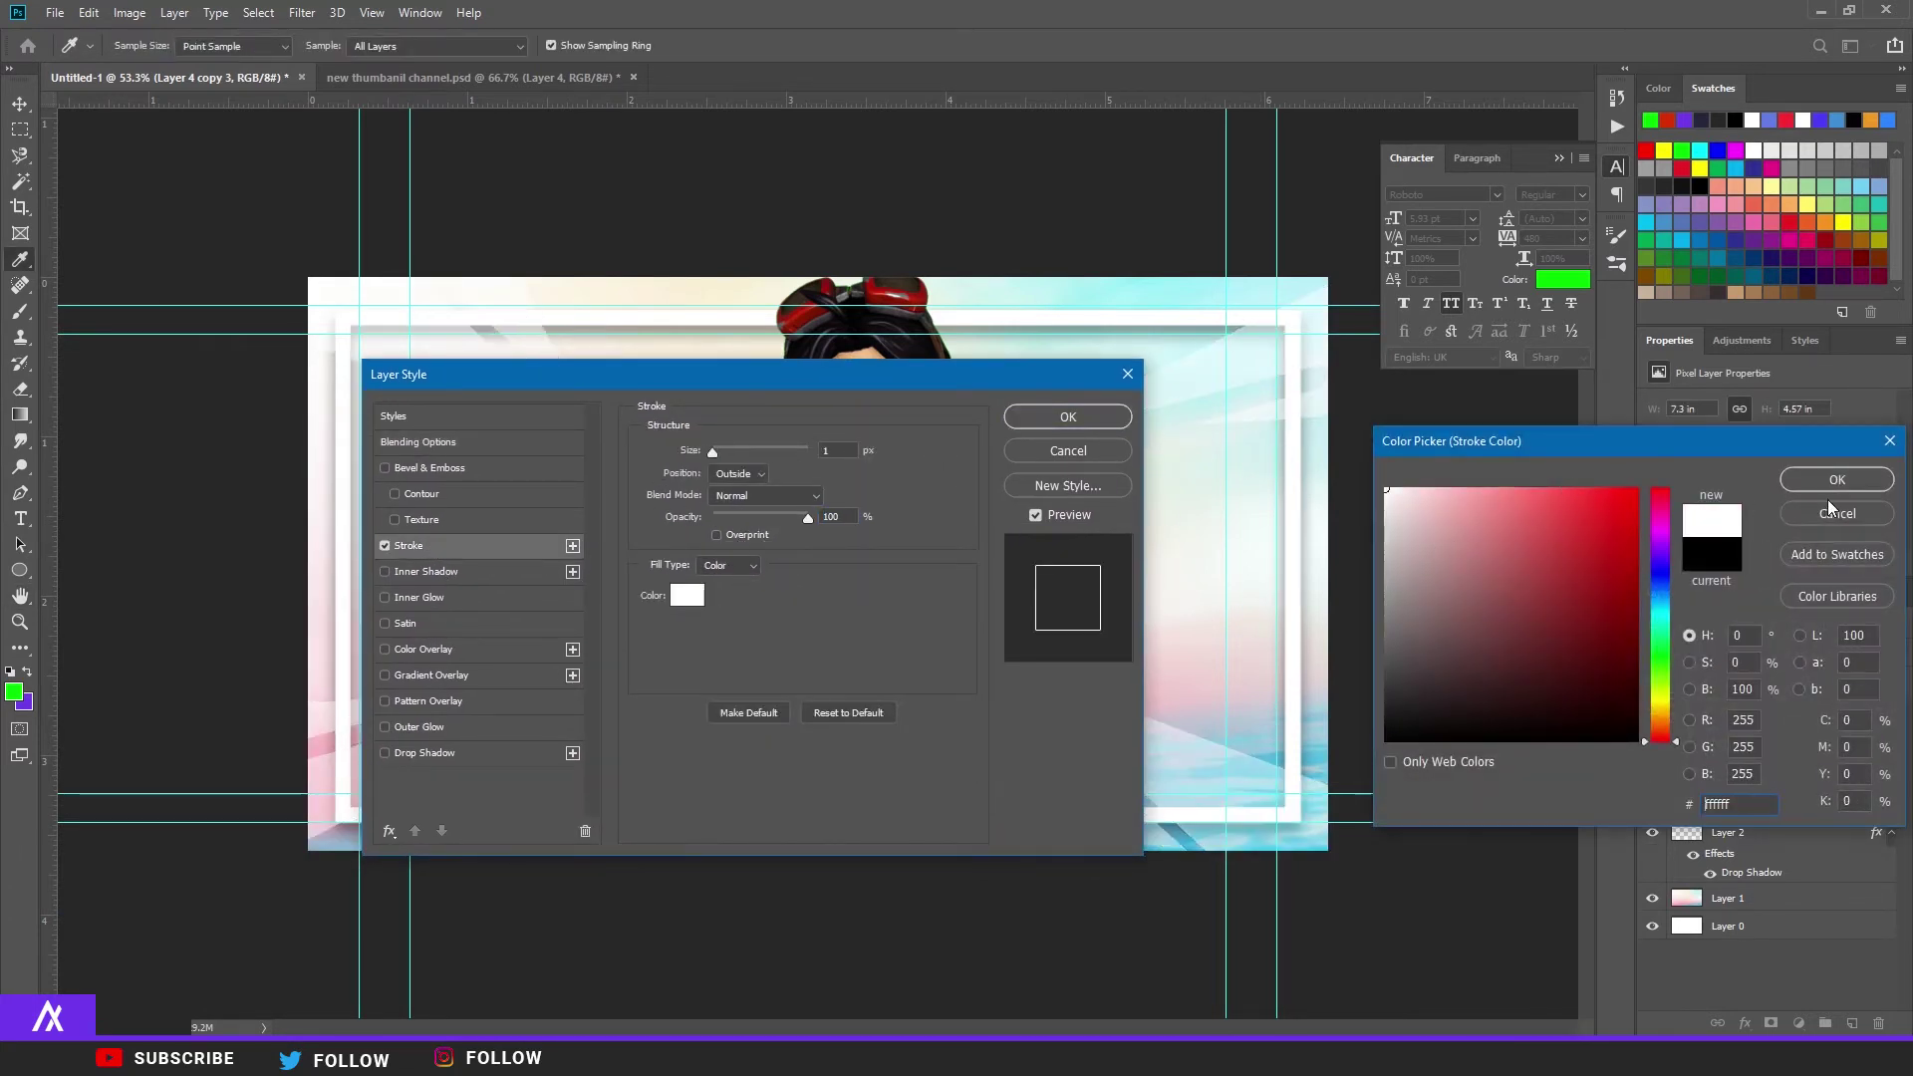
left_click(1812, 477)
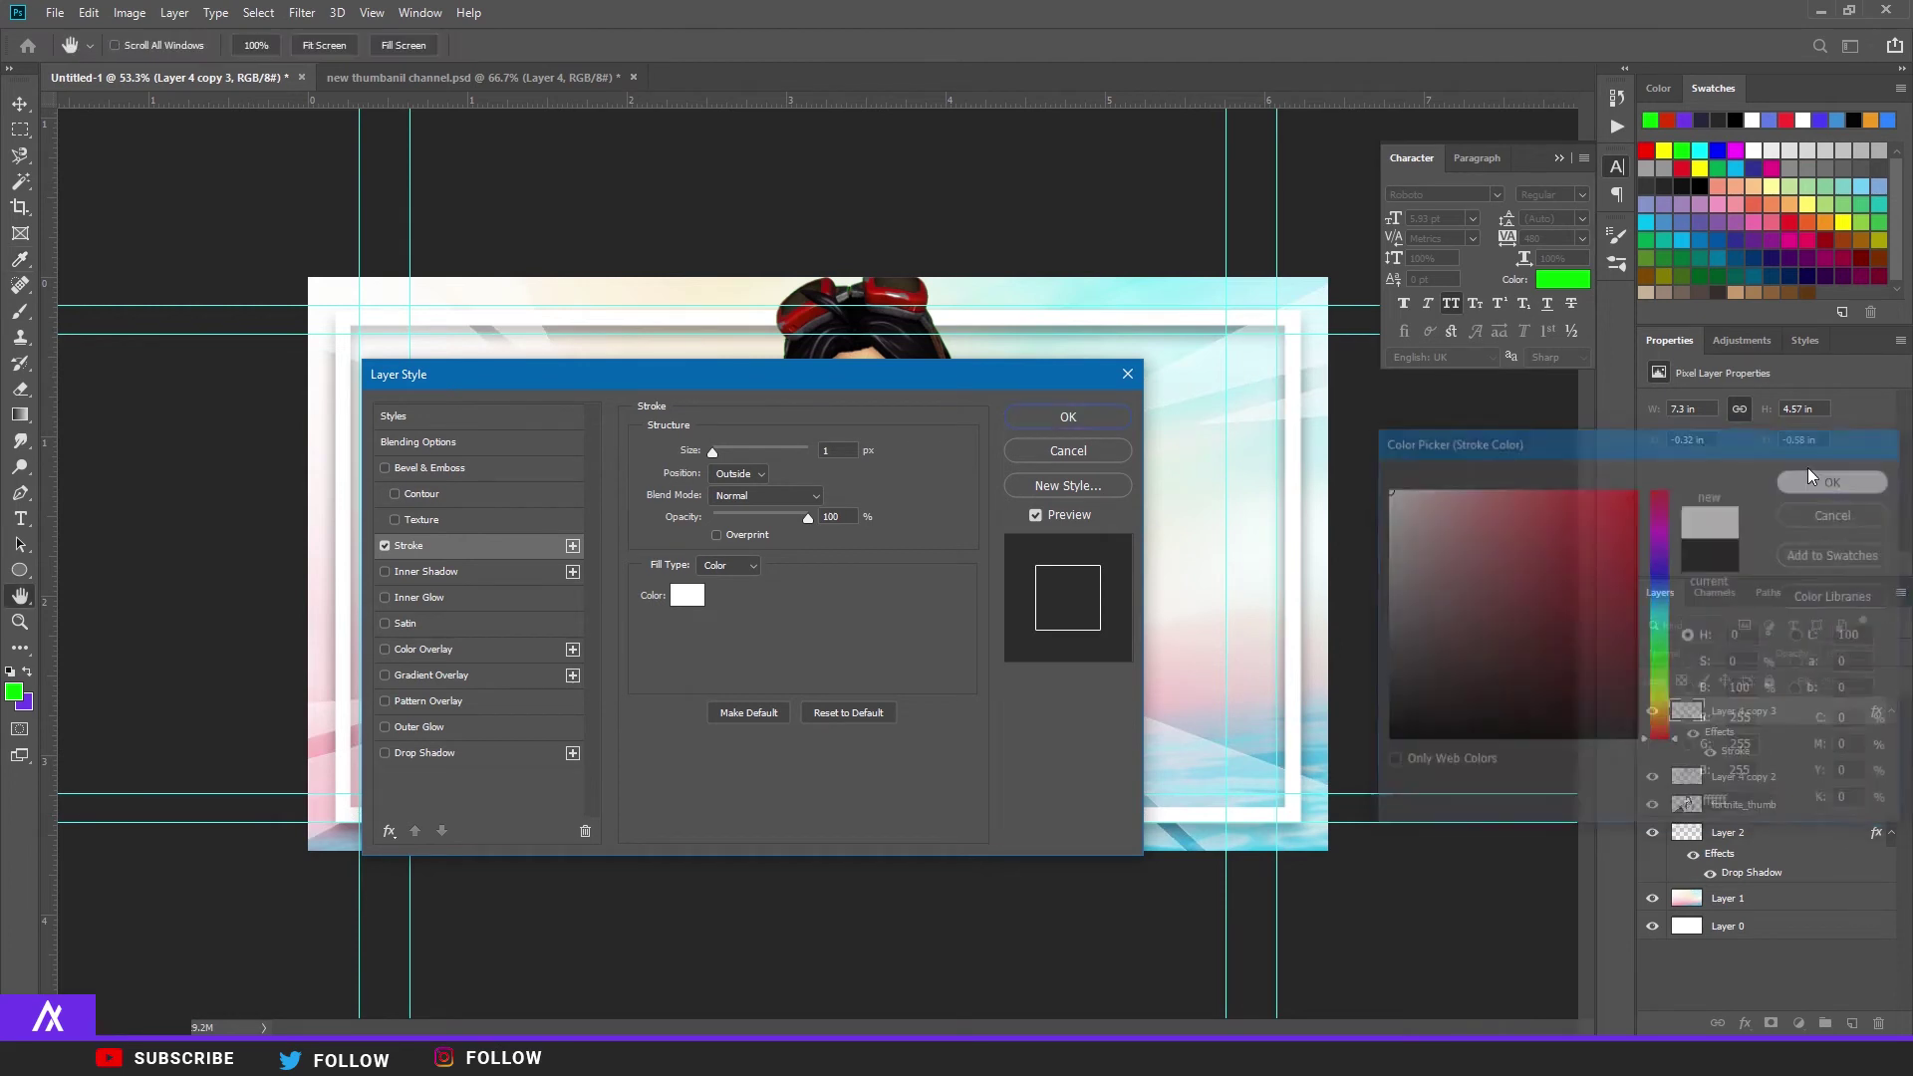
left_click(1067, 417)
Step: Scale the outlined streaks up well beyond the canvas edges
key("ctrl+minus")
key("ctrl+t")
left_click_drag(1196, 783, 1381, 897)
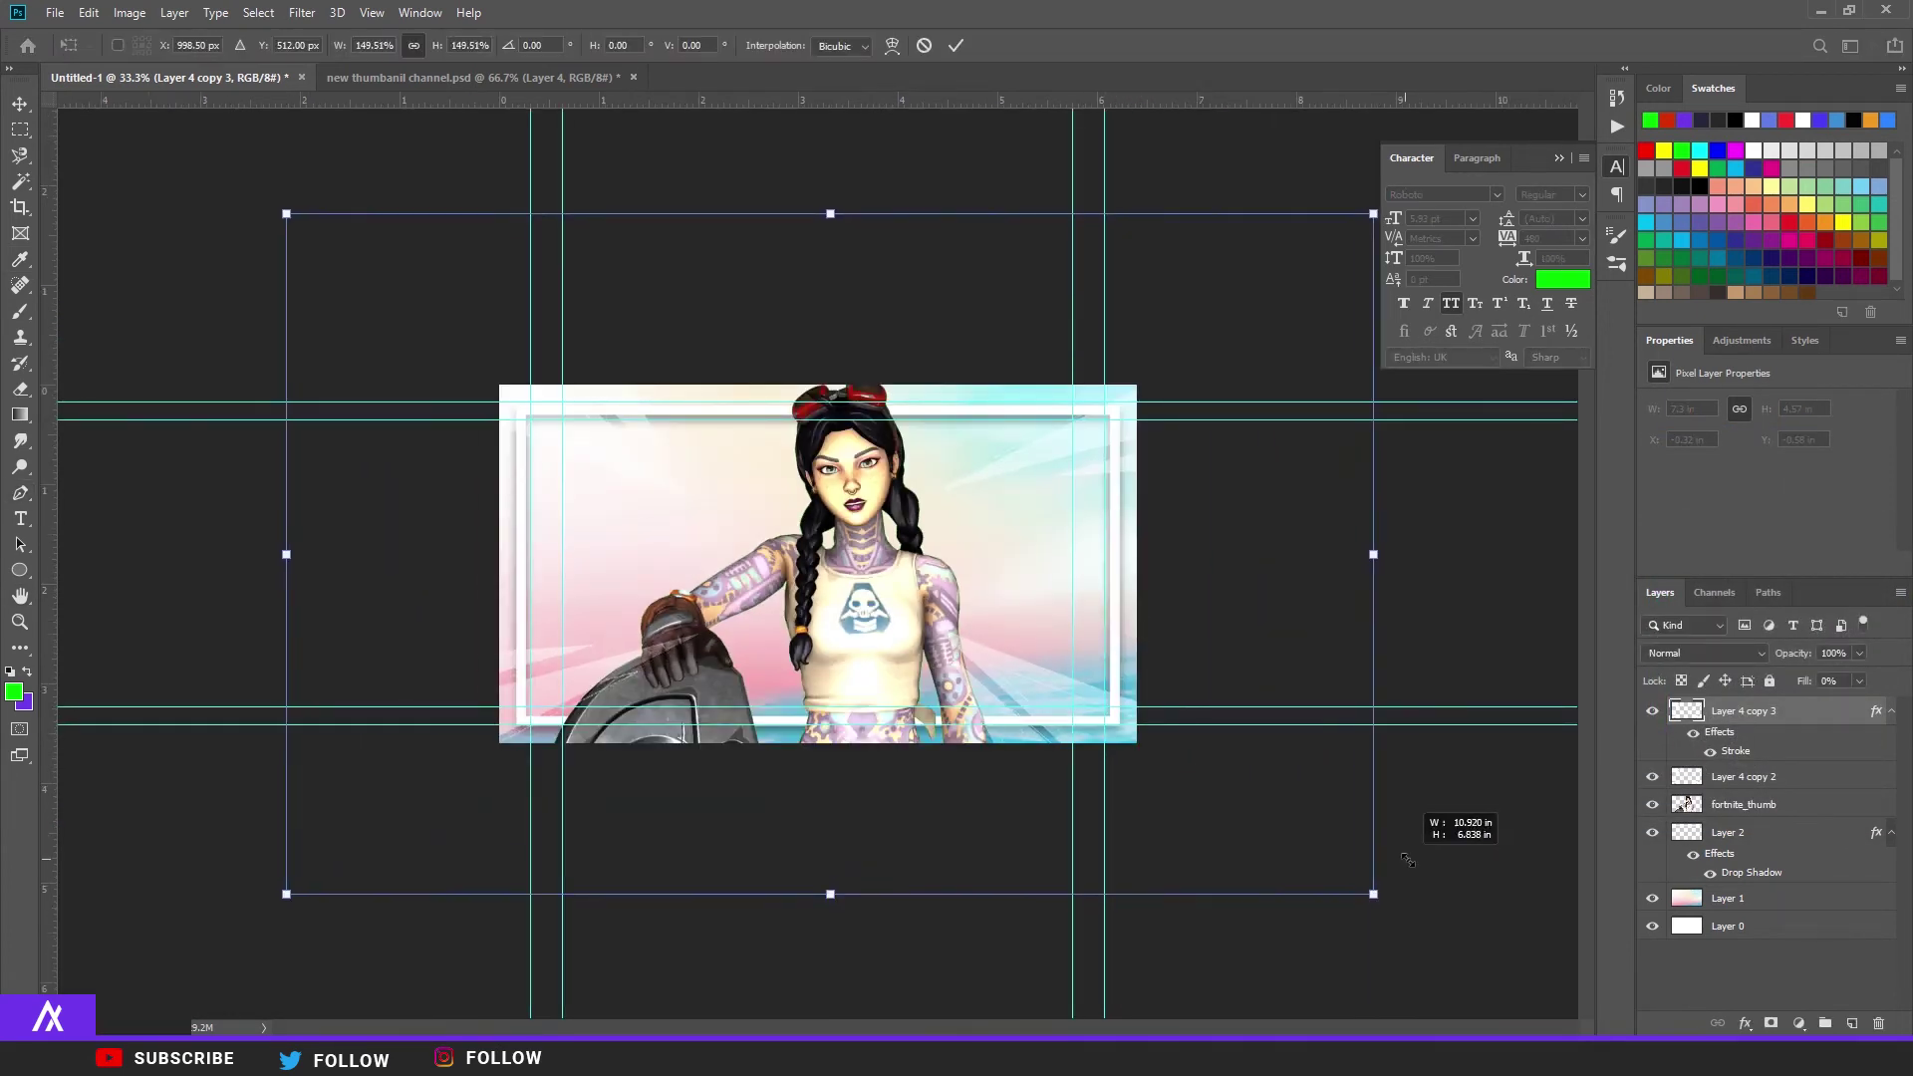
key("Return")
key("p")
key("ctrl+0")
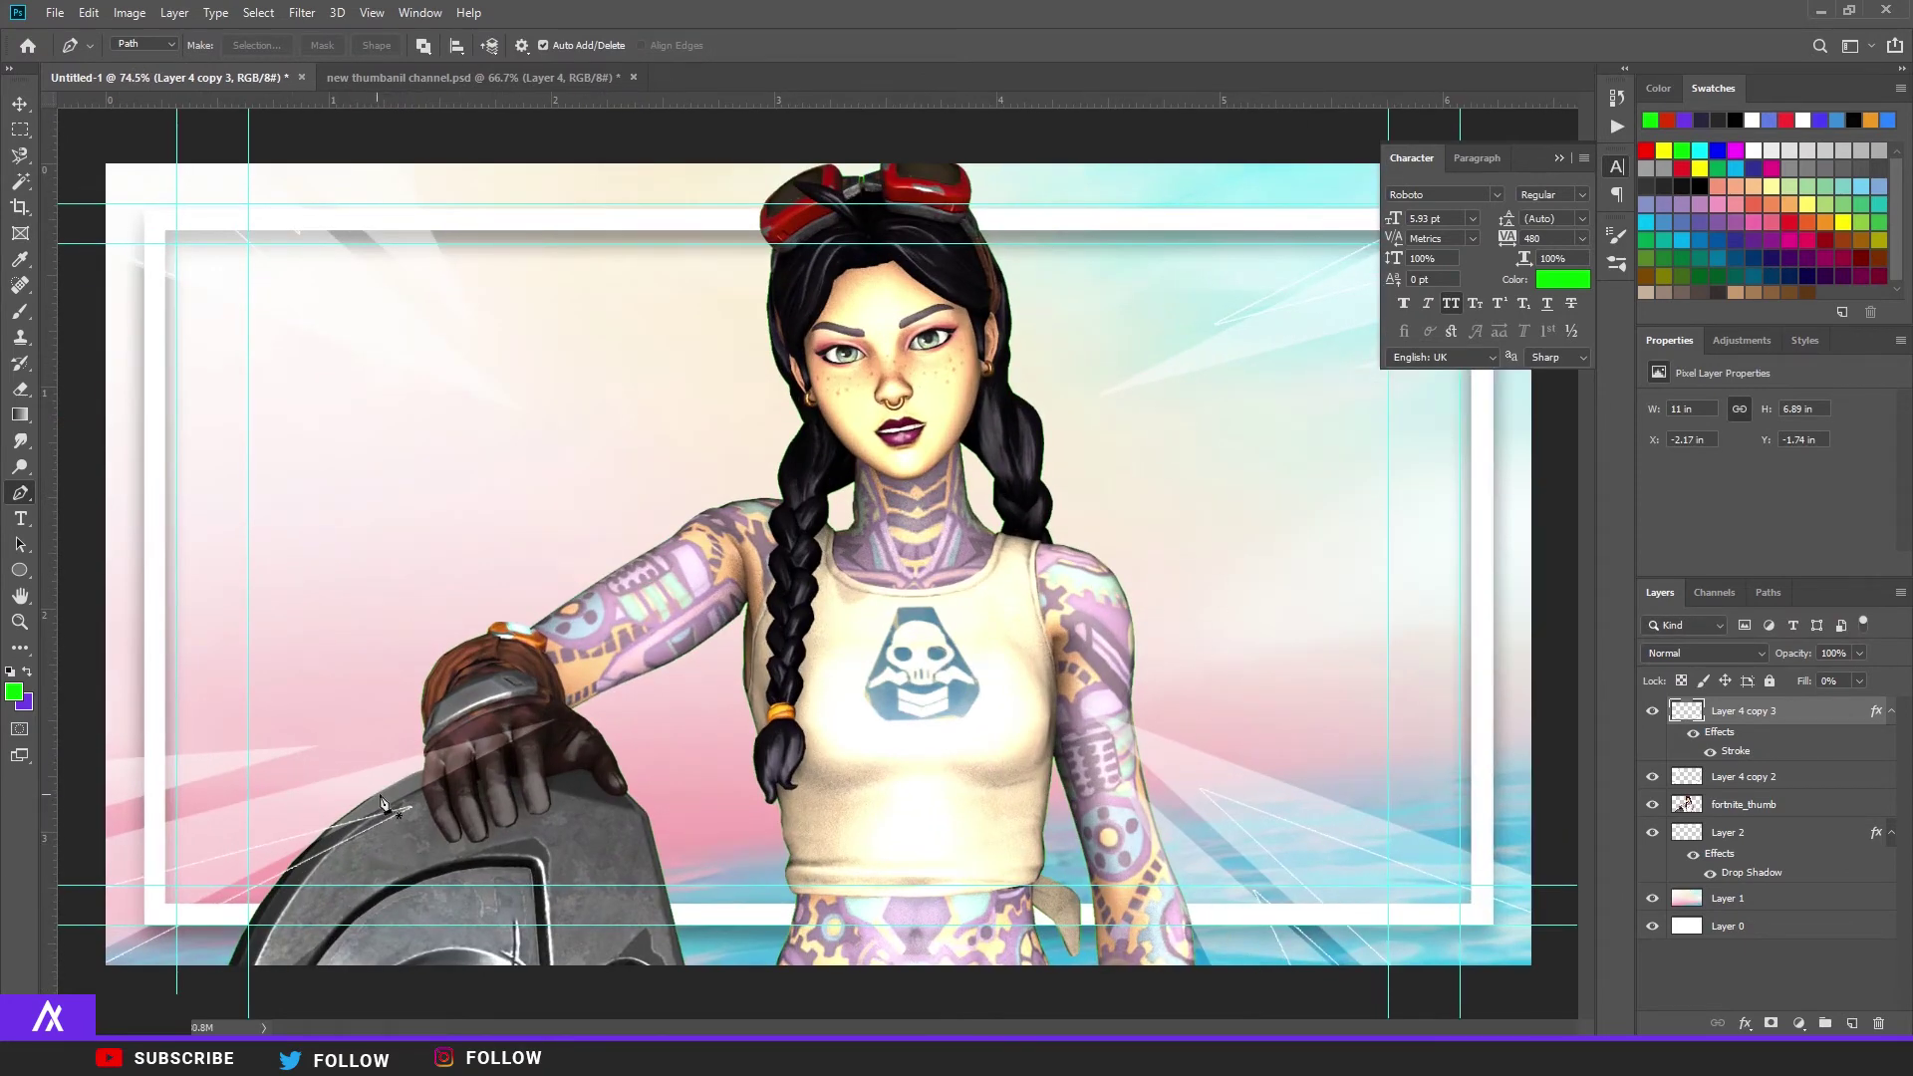
scroll(379, 797, "up", 5, "alt")
scroll(718, 854, "down", 6, "alt")
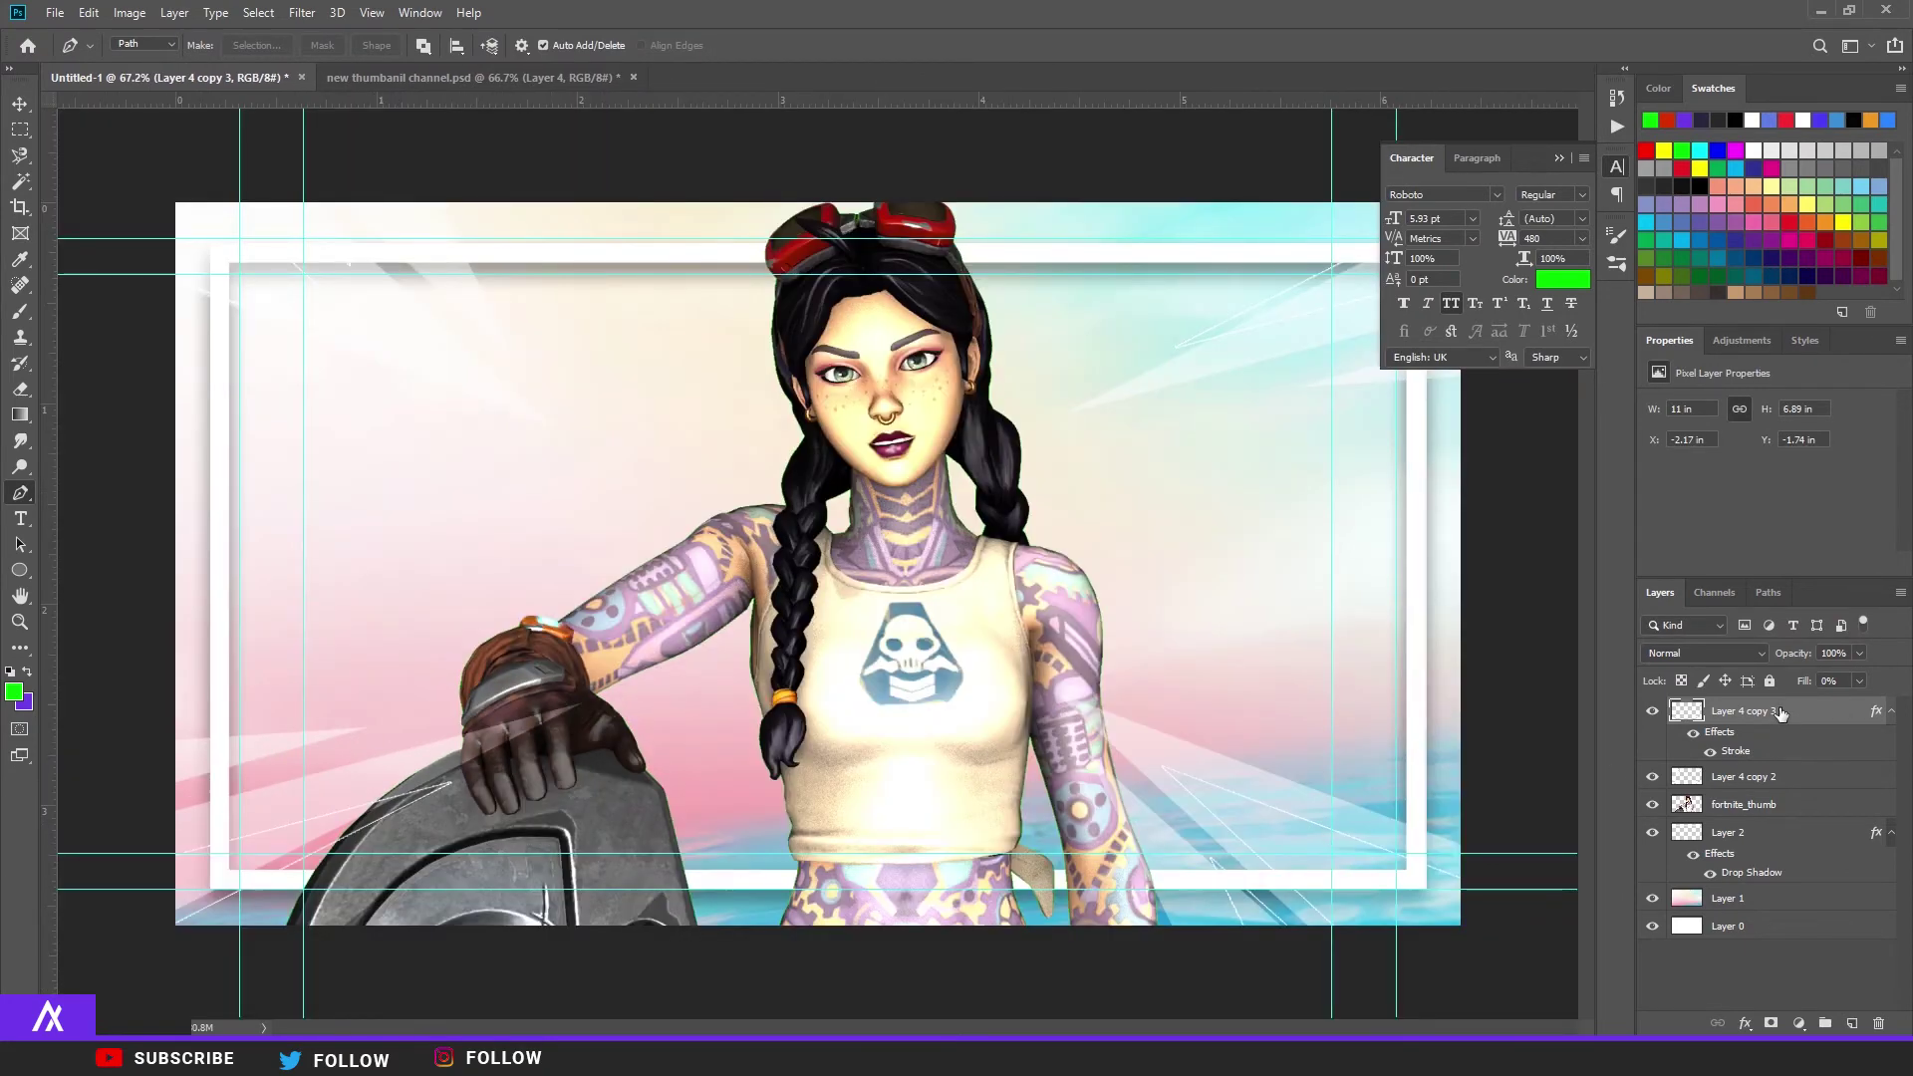
Step: Move Layer 4 copy 3 below fortnite_thumb and paint soft black edges on a new layer
left_click_drag(1781, 712, 1716, 791)
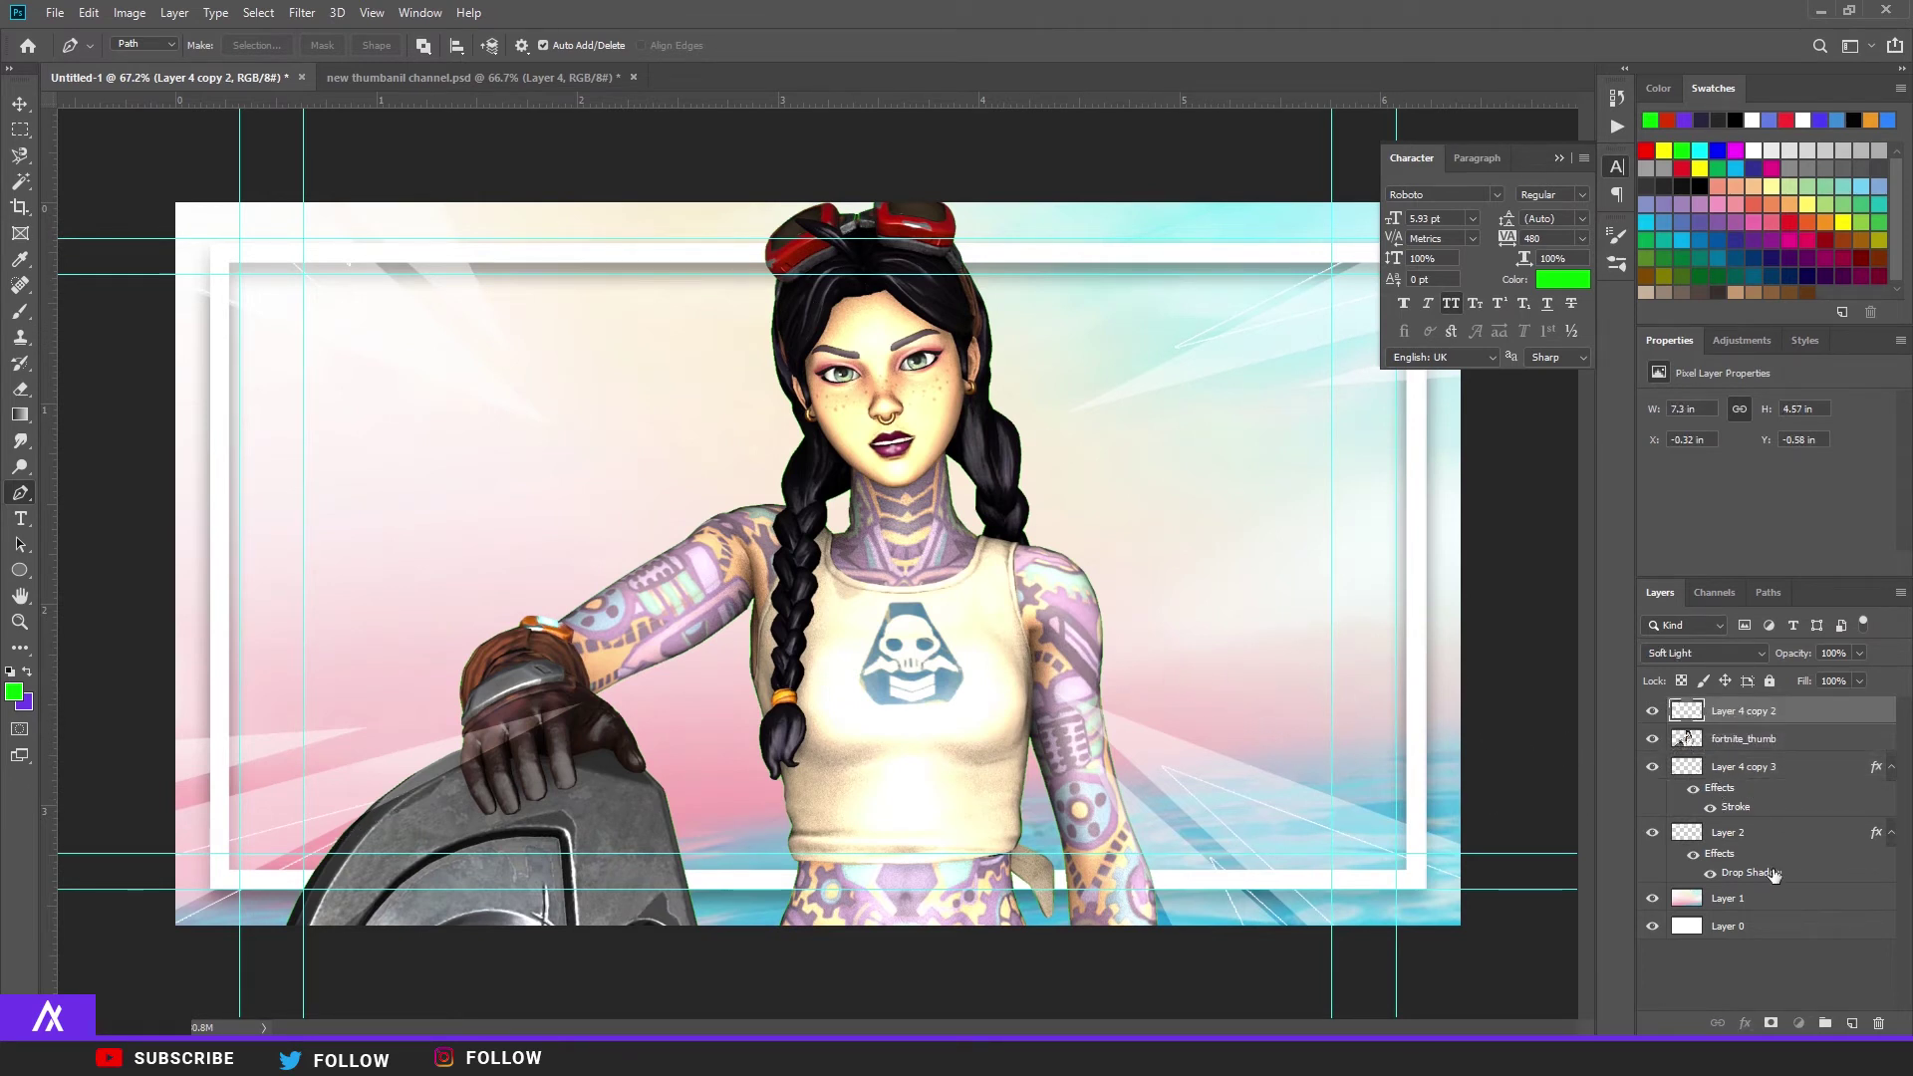
key("ctrl+shift+alt+n")
left_click(19, 310)
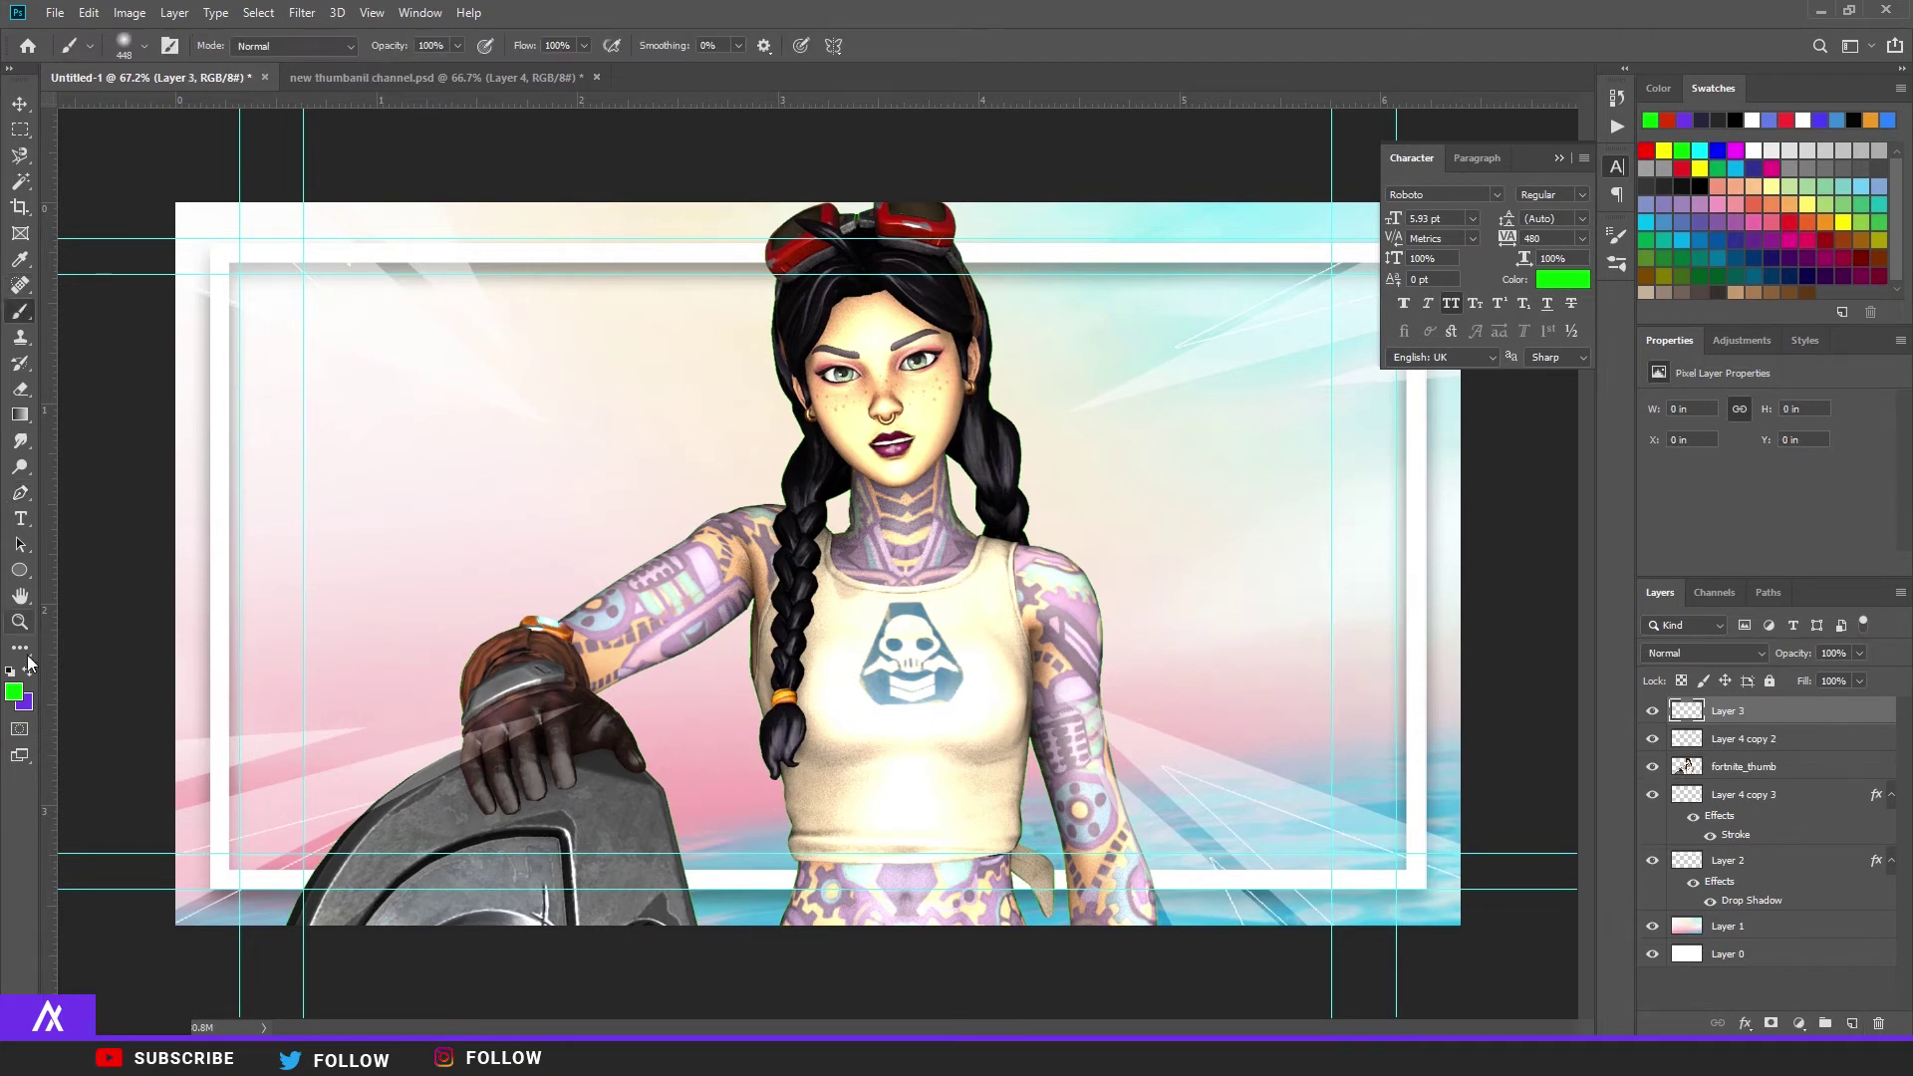
left_click(10, 672)
mouse_move(105, 110)
left_mouse_down()
mouse_move(124, 758)
mouse_move(245, 18)
mouse_move(26, 780)
left_mouse_up()
scroll(977, 655, "down", 4, "alt")
mouse_move(1146, 798)
left_mouse_down()
mouse_move(1162, 418)
mouse_move(1136, 781)
mouse_move(1063, 188)
mouse_move(1156, 237)
mouse_move(1088, 808)
left_mouse_up()
mouse_move(533, 212)
left_mouse_down()
mouse_move(355, 732)
mouse_move(419, 832)
left_mouse_up()
left_click_drag(976, 242, 1106, 807)
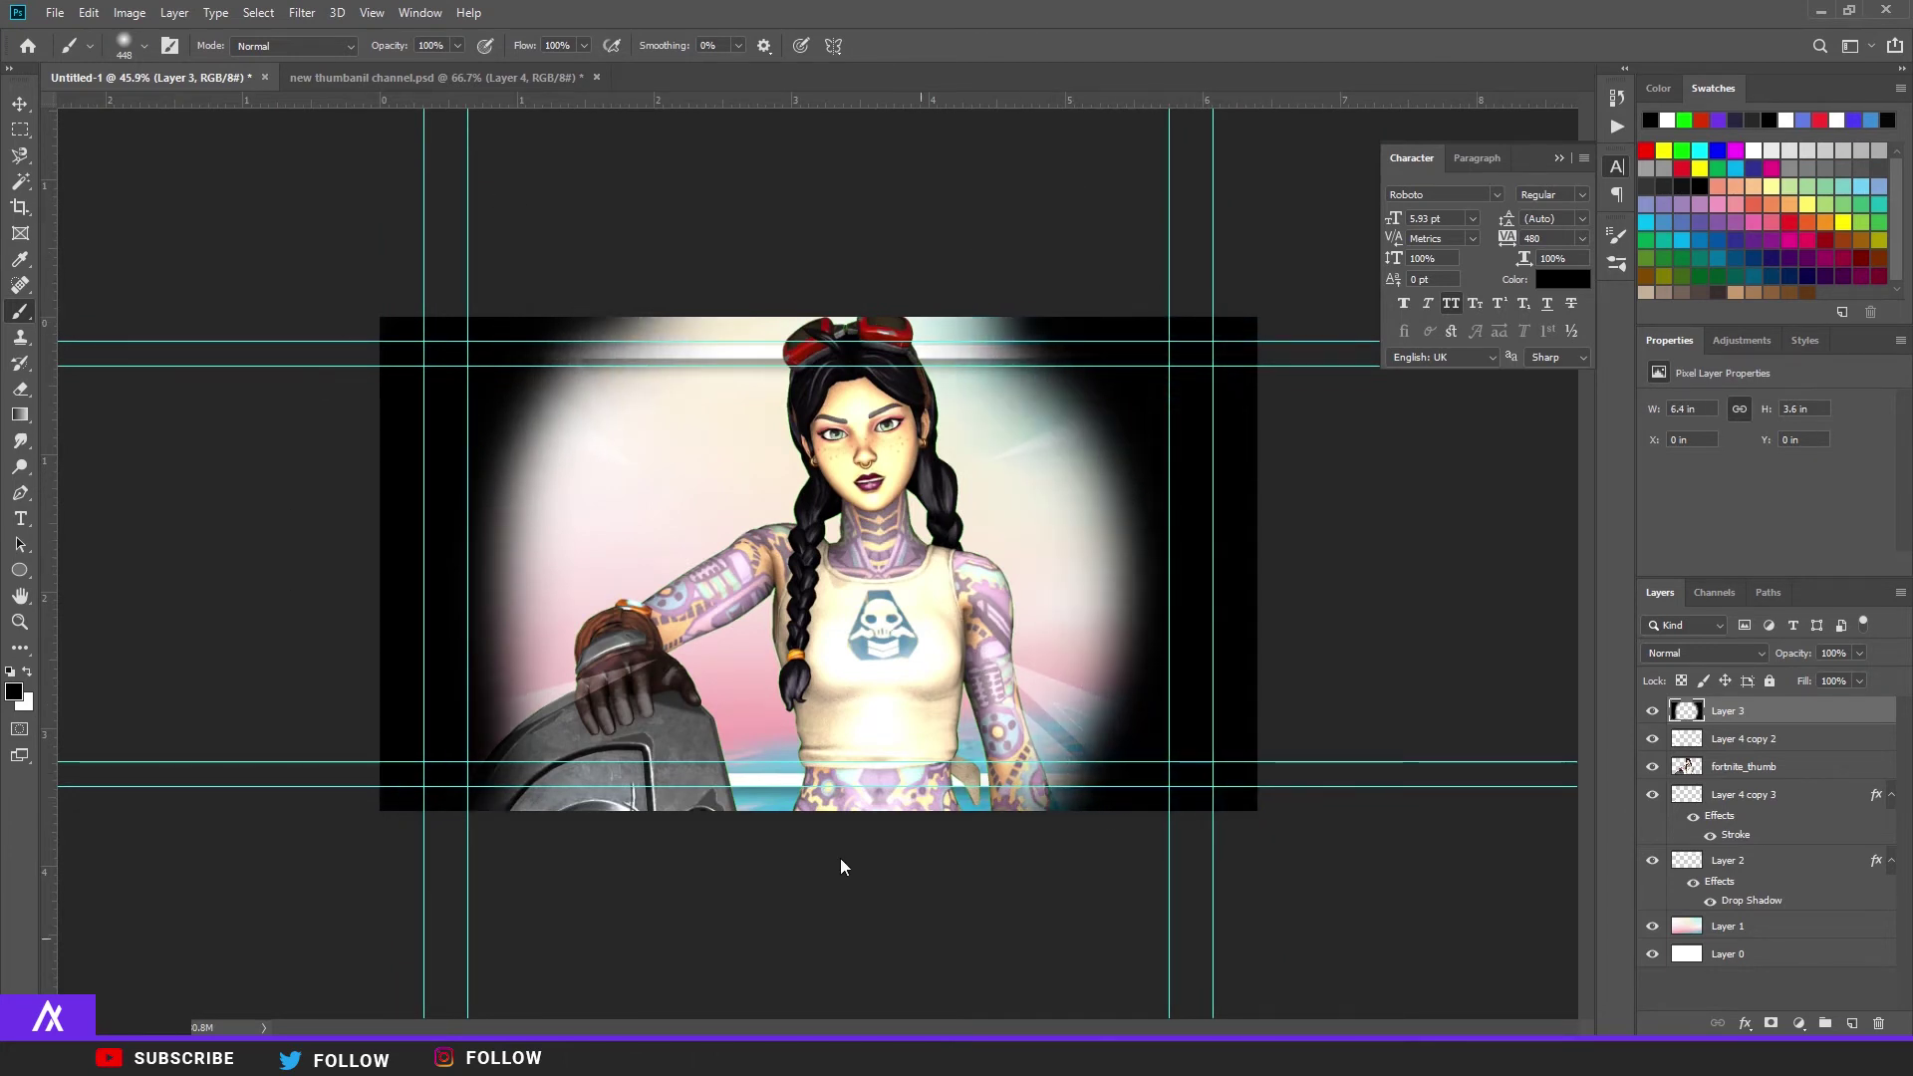
left_click_drag(588, 809, 488, 728)
Step: Set the vignette layer to Normal blending at 15% opacity and add a new empty layer
left_click(1706, 655)
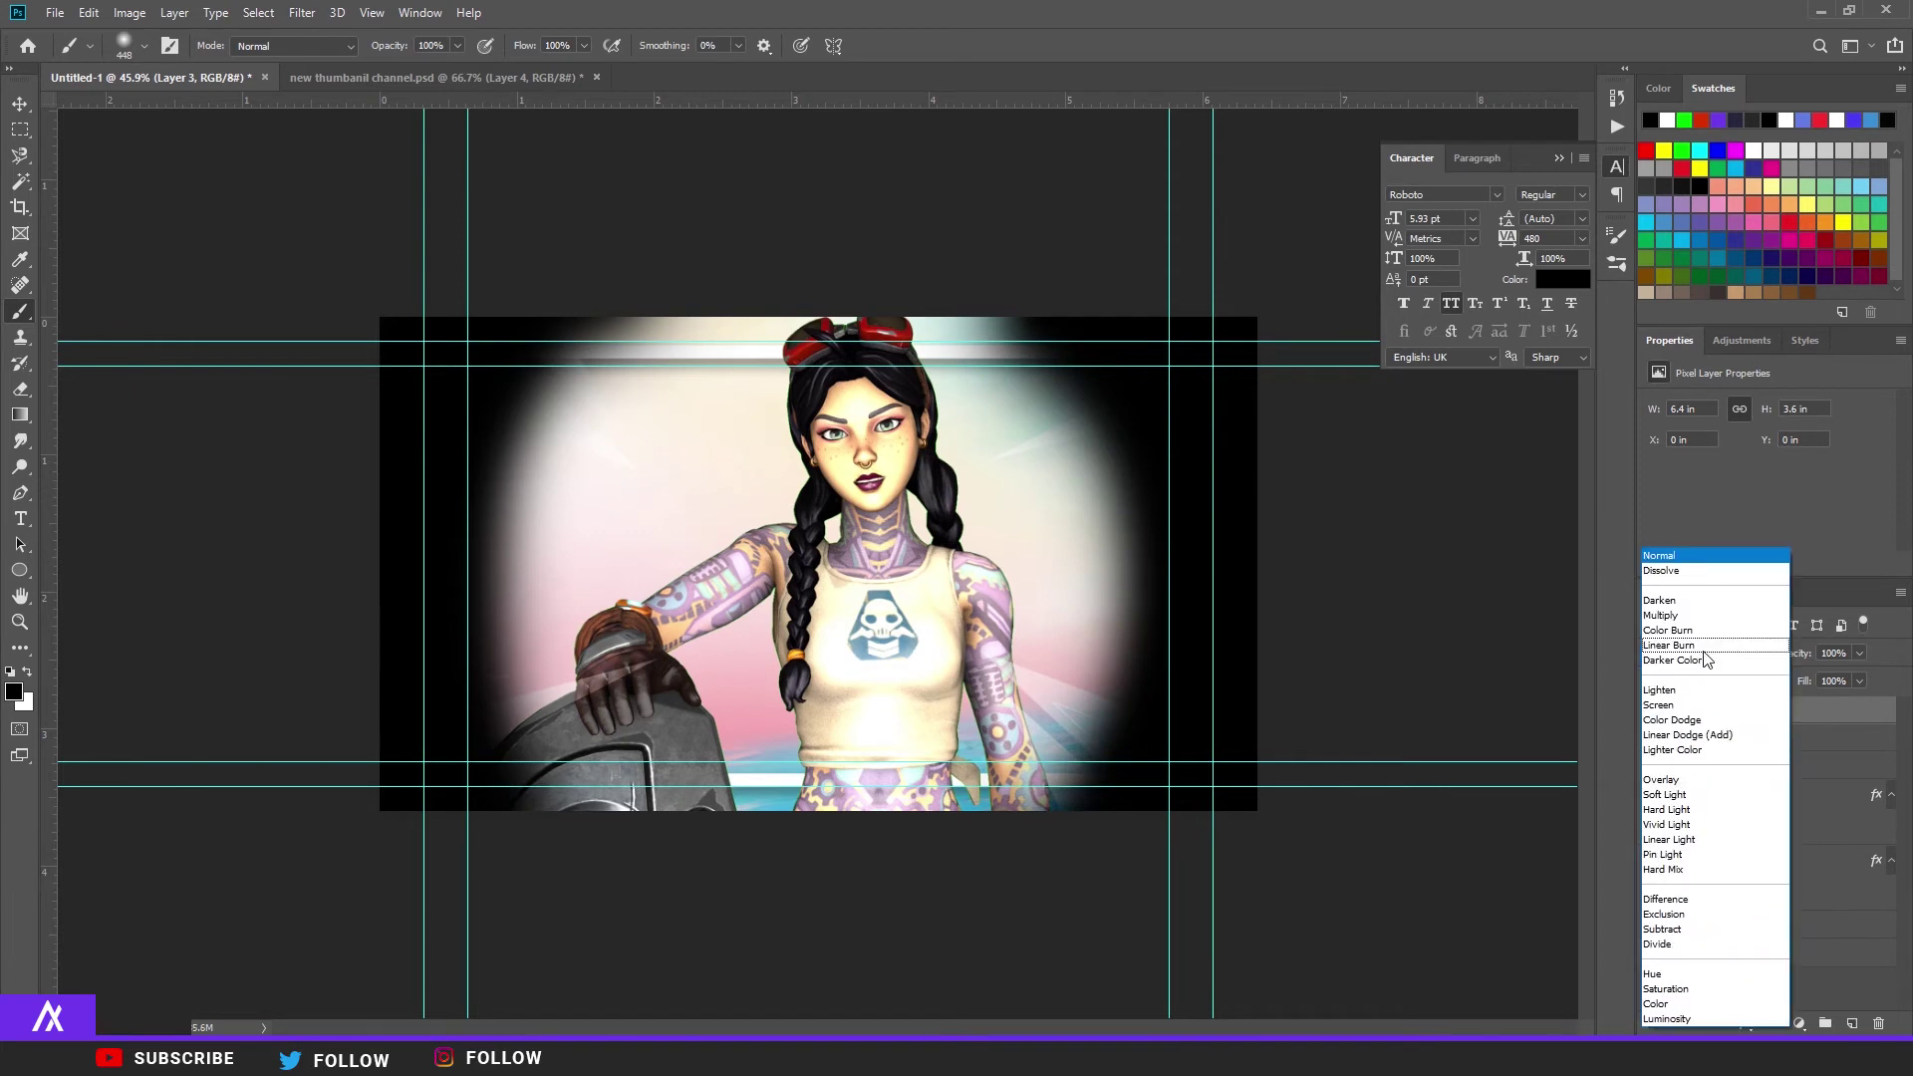
left_click(1680, 557)
left_click_drag(1849, 654, 1761, 649)
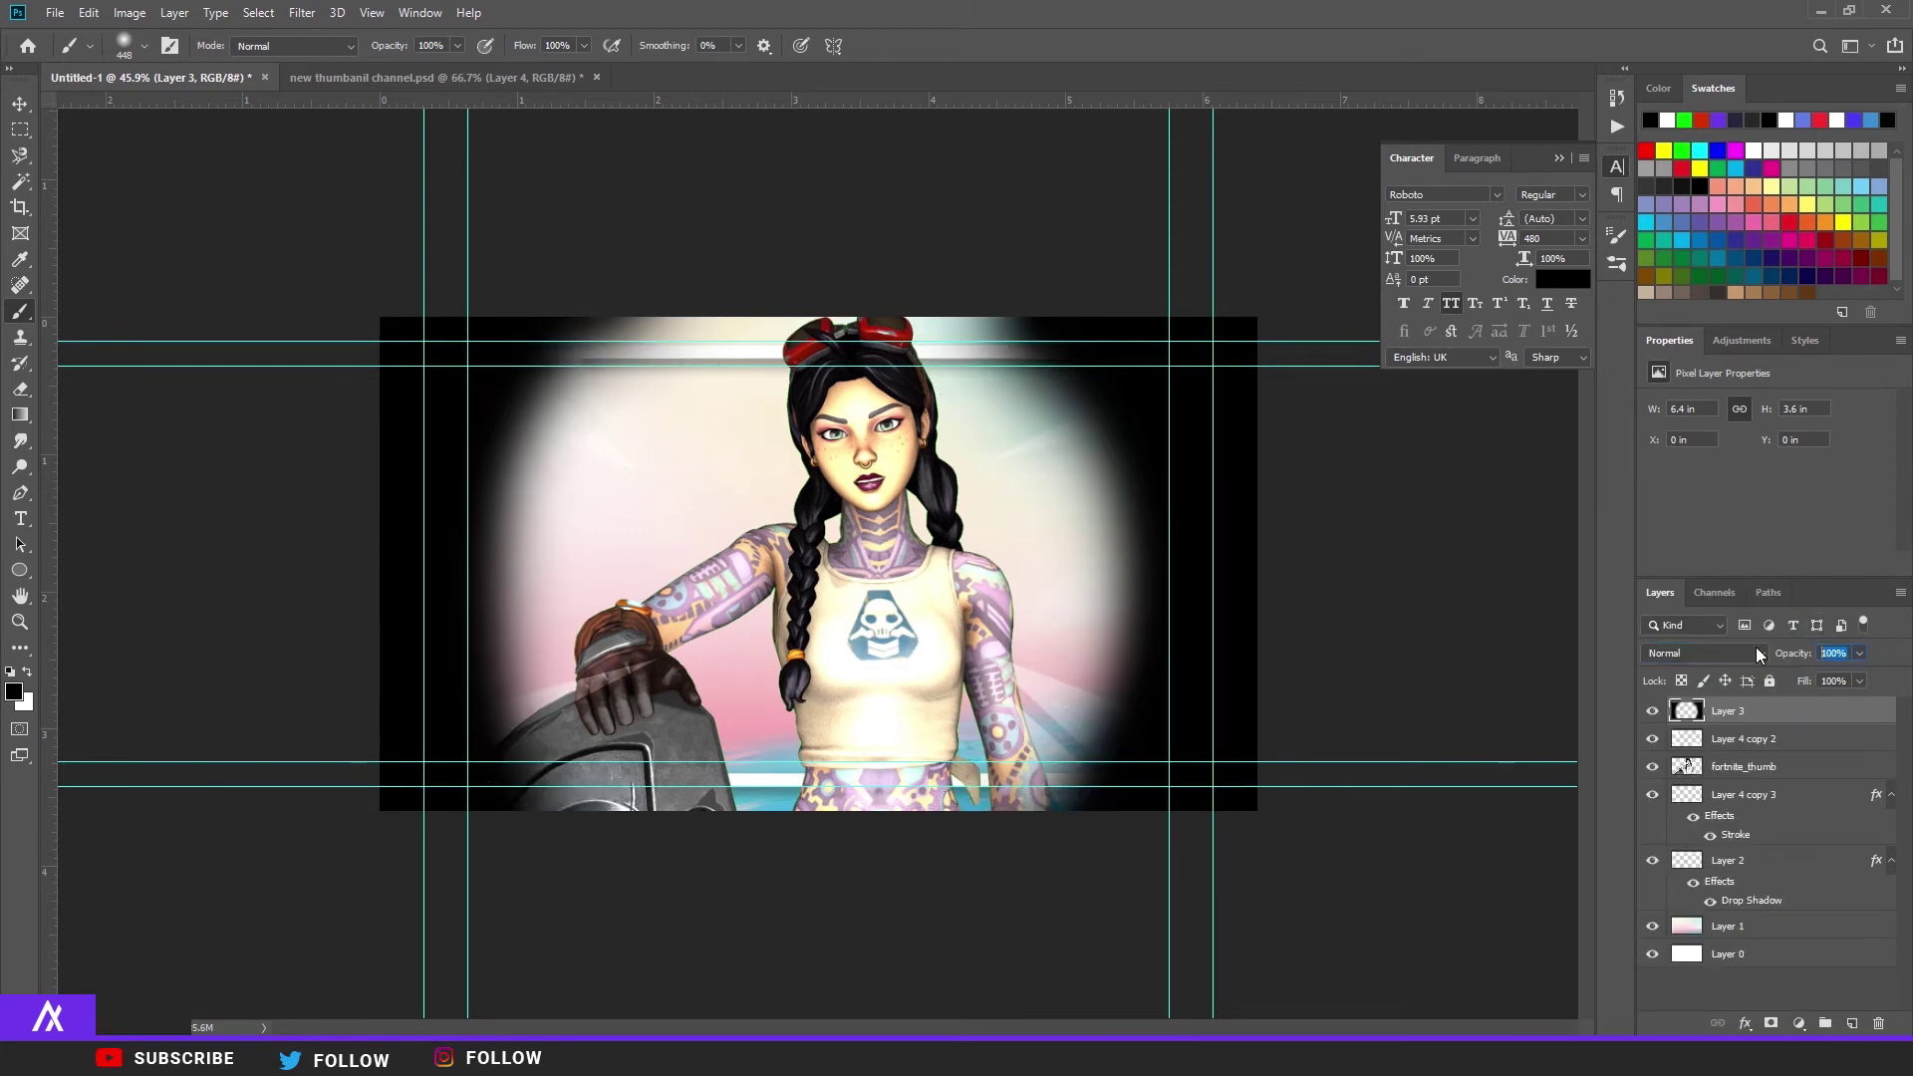
type("10")
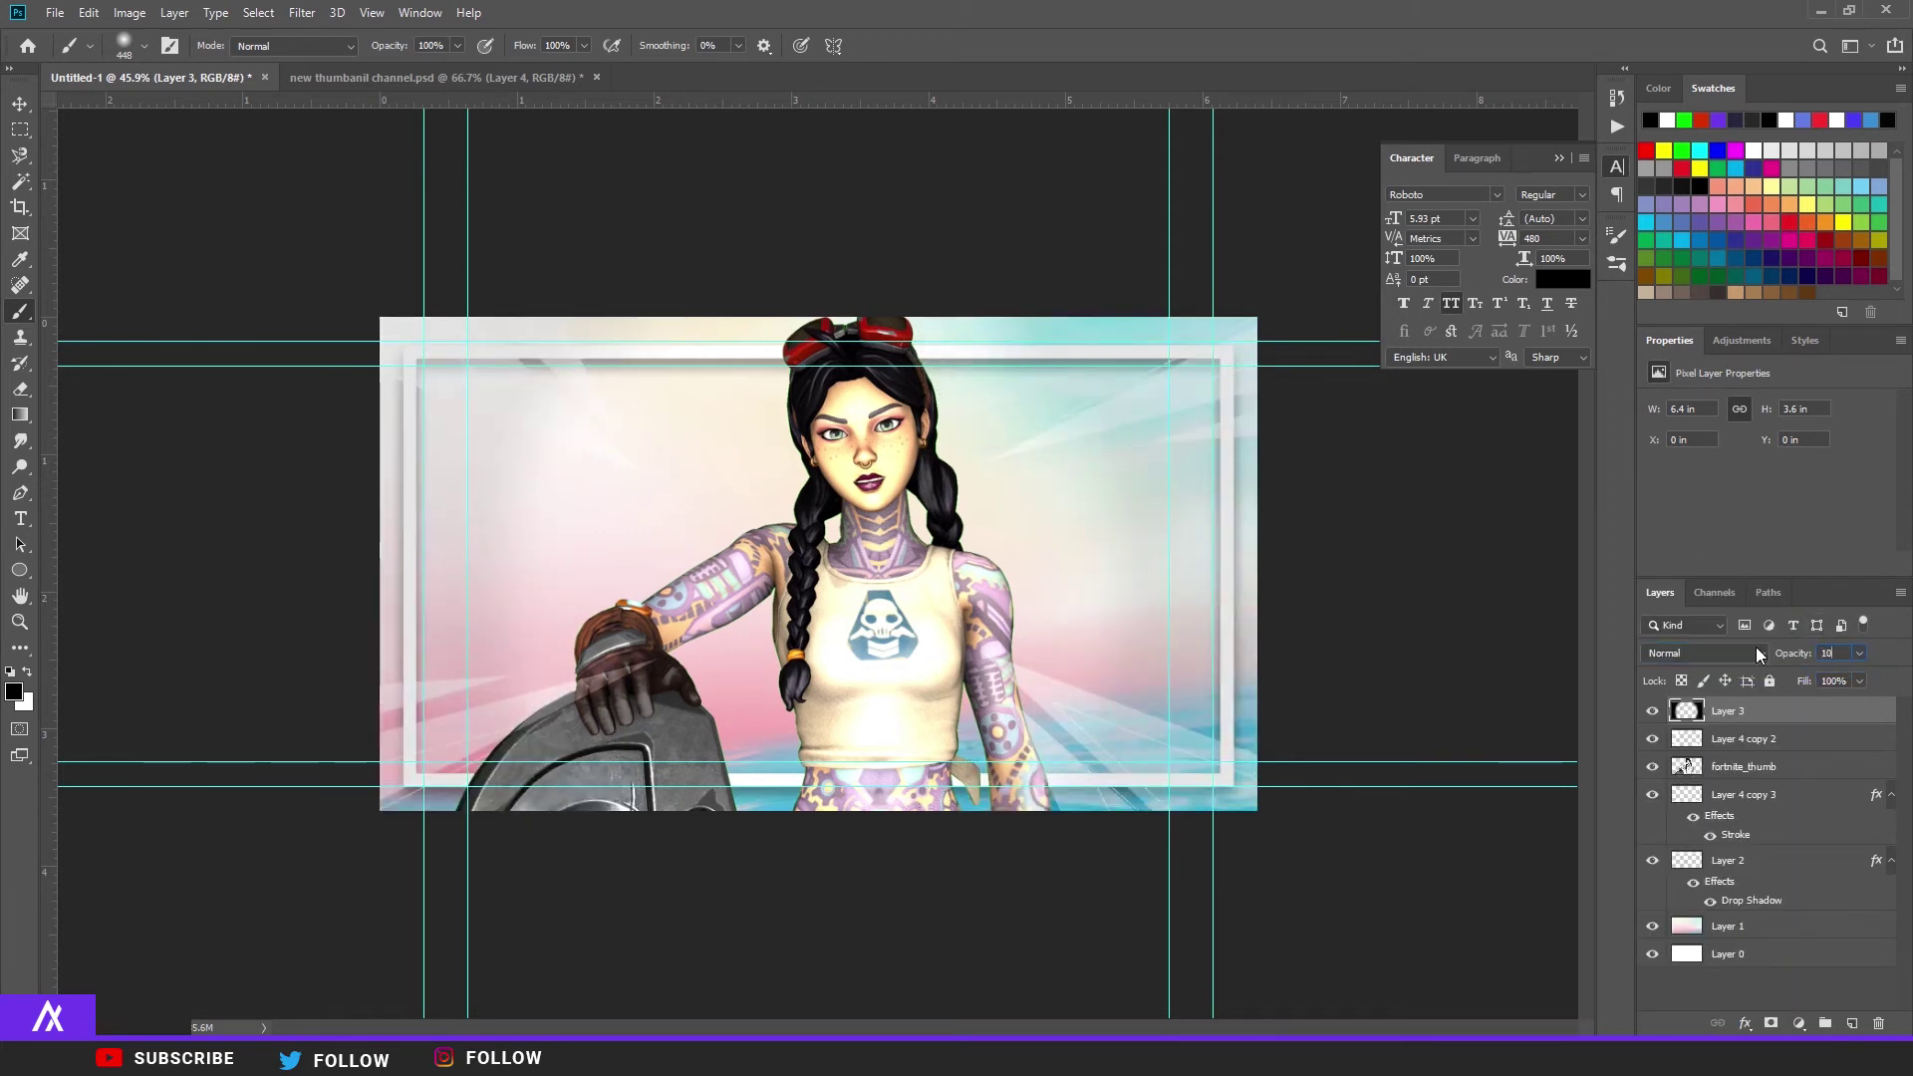
key("BackSpace")
type("5")
key("Return")
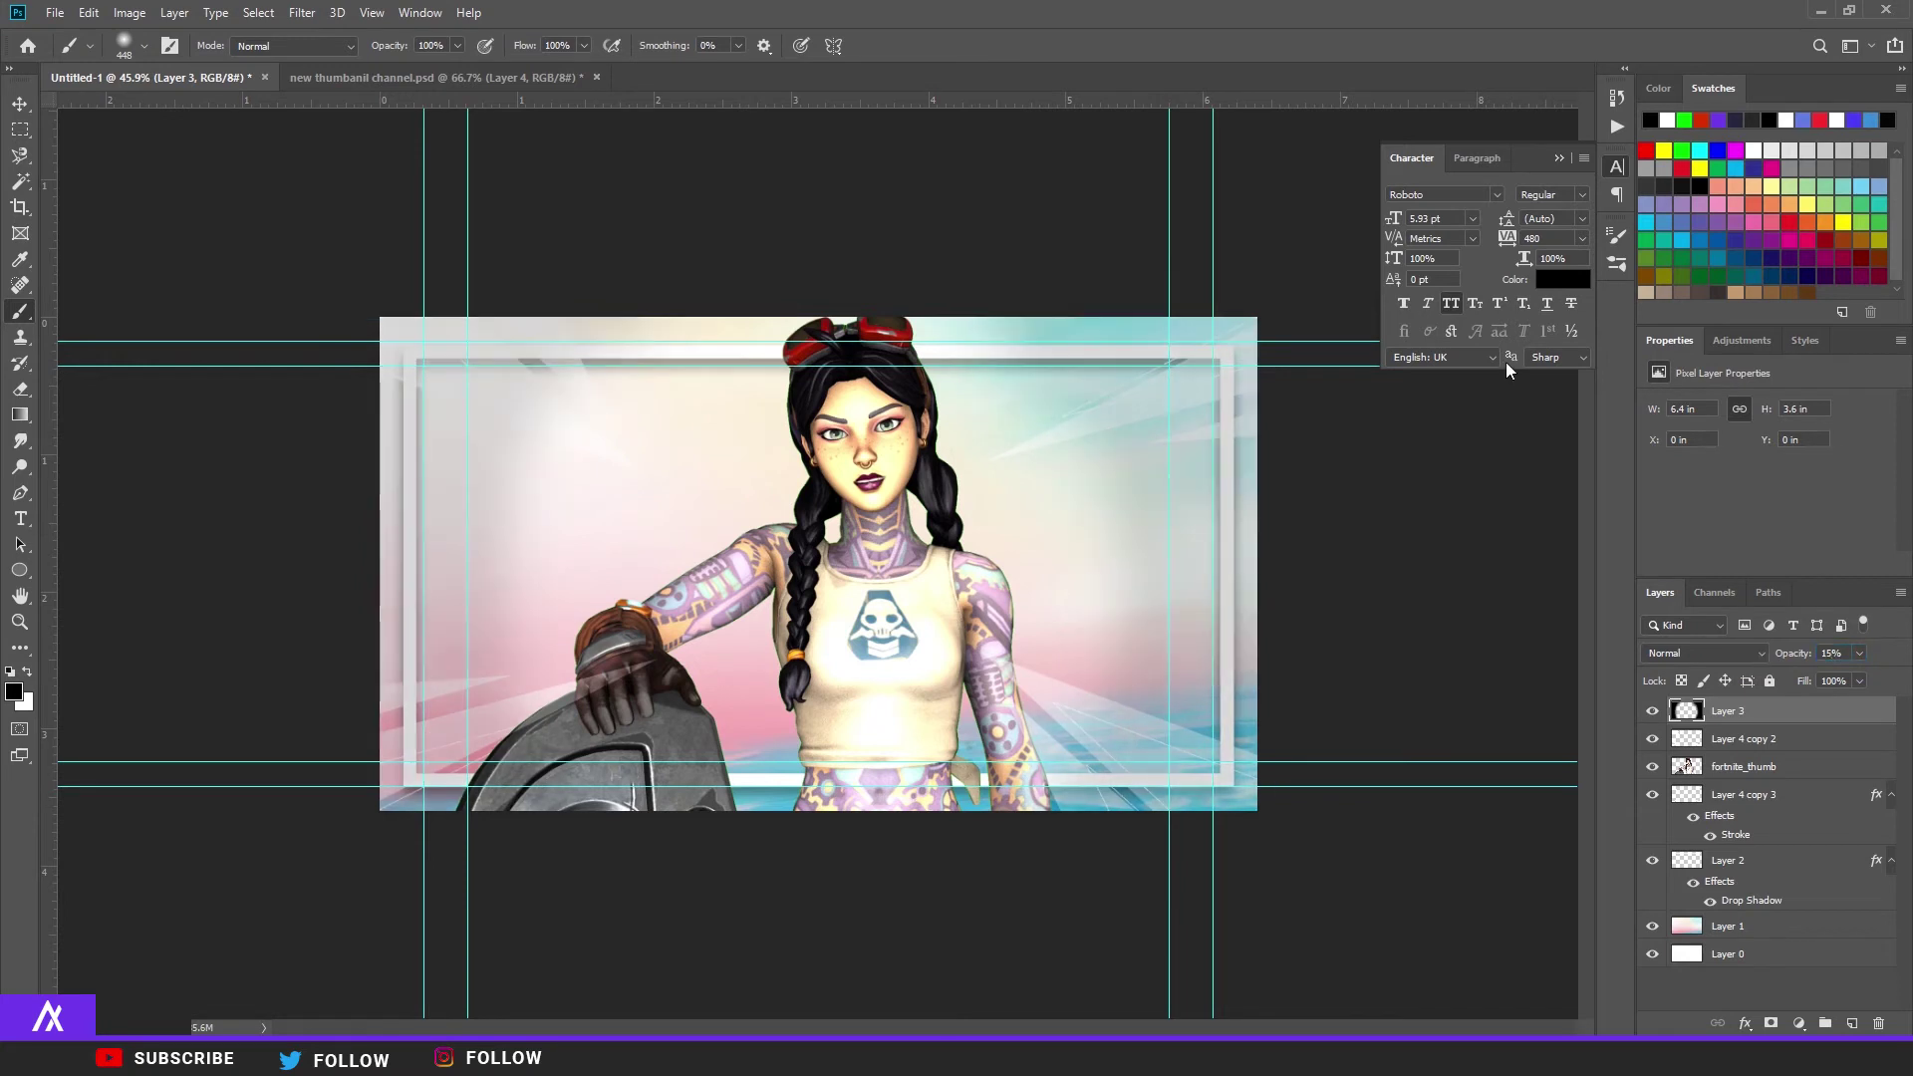
left_click(1852, 1024)
Step: Paint a soft white glow along the top edge on Layer 4 at 20% opacity
left_click(28, 670)
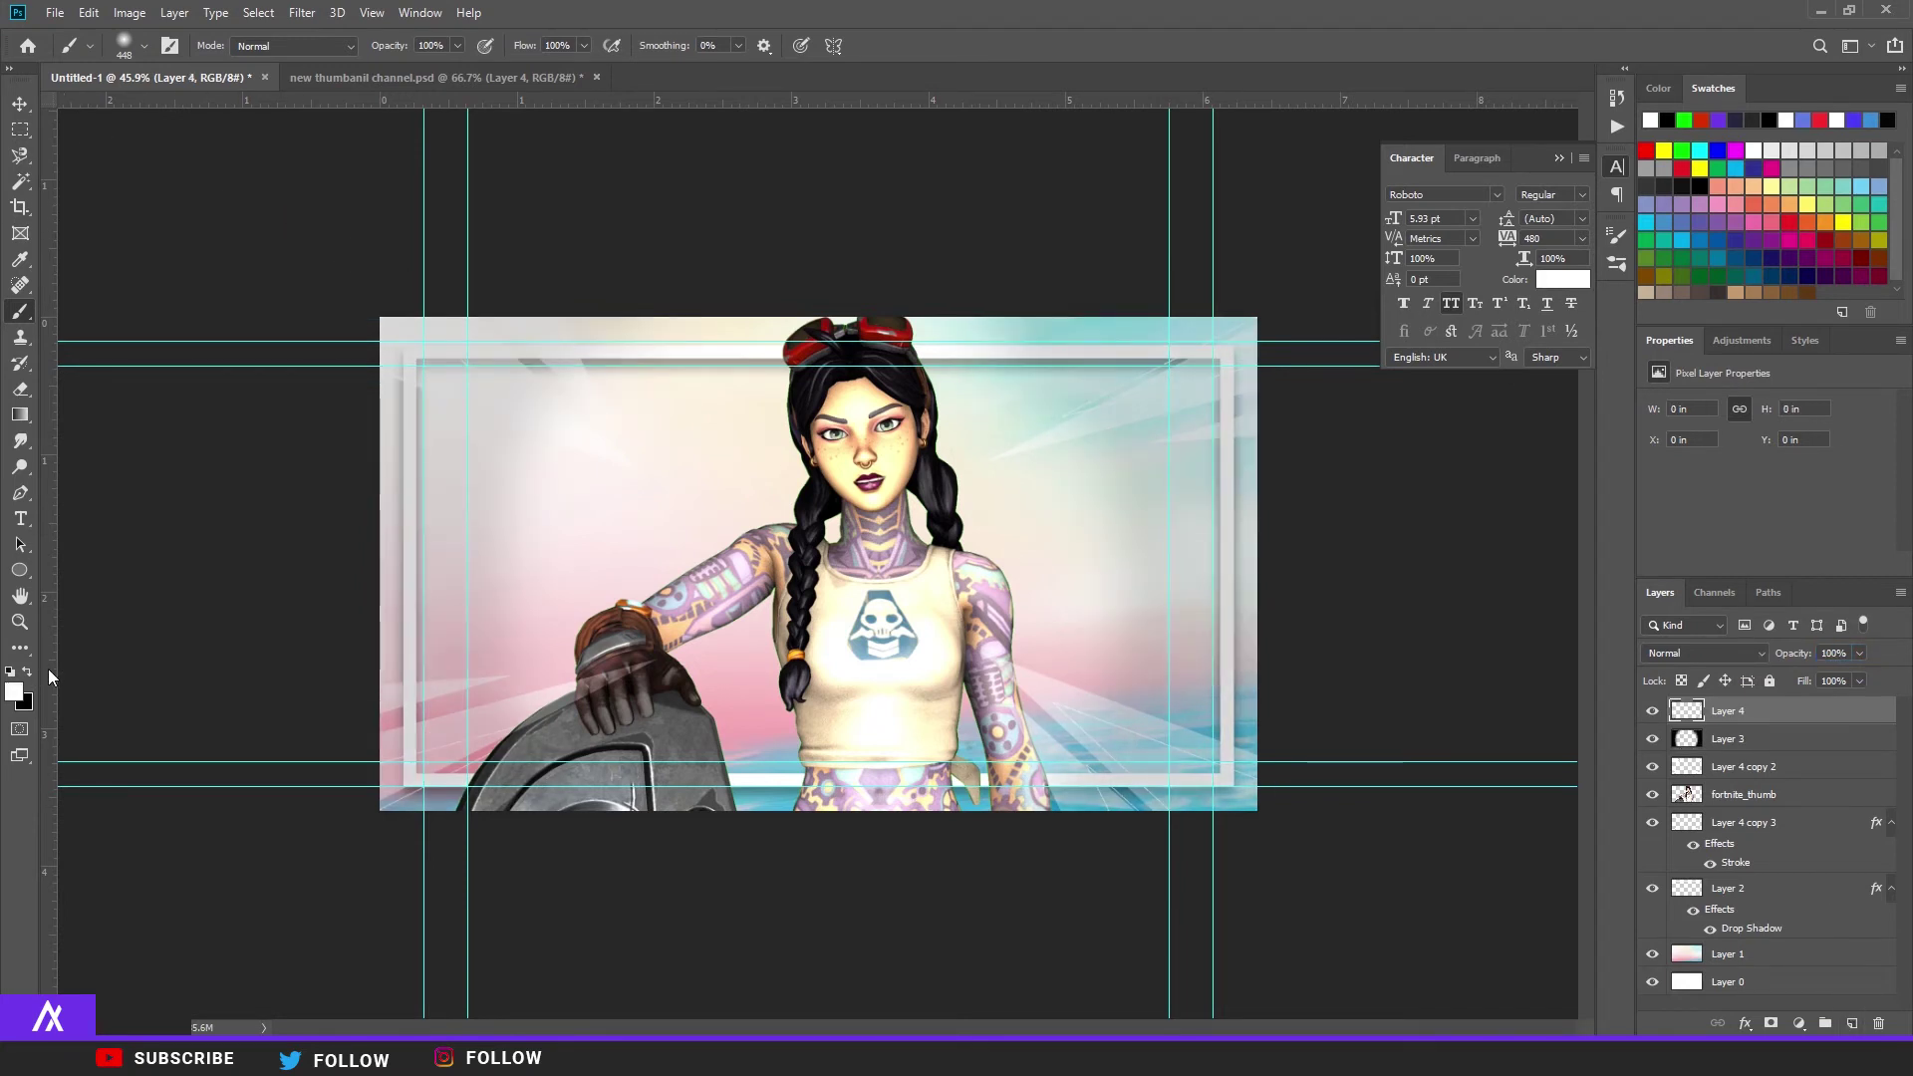
mouse_move(422, 154)
left_mouse_down()
mouse_move(1067, 118)
mouse_move(390, 144)
mouse_move(1192, 139)
mouse_move(267, 120)
left_mouse_up()
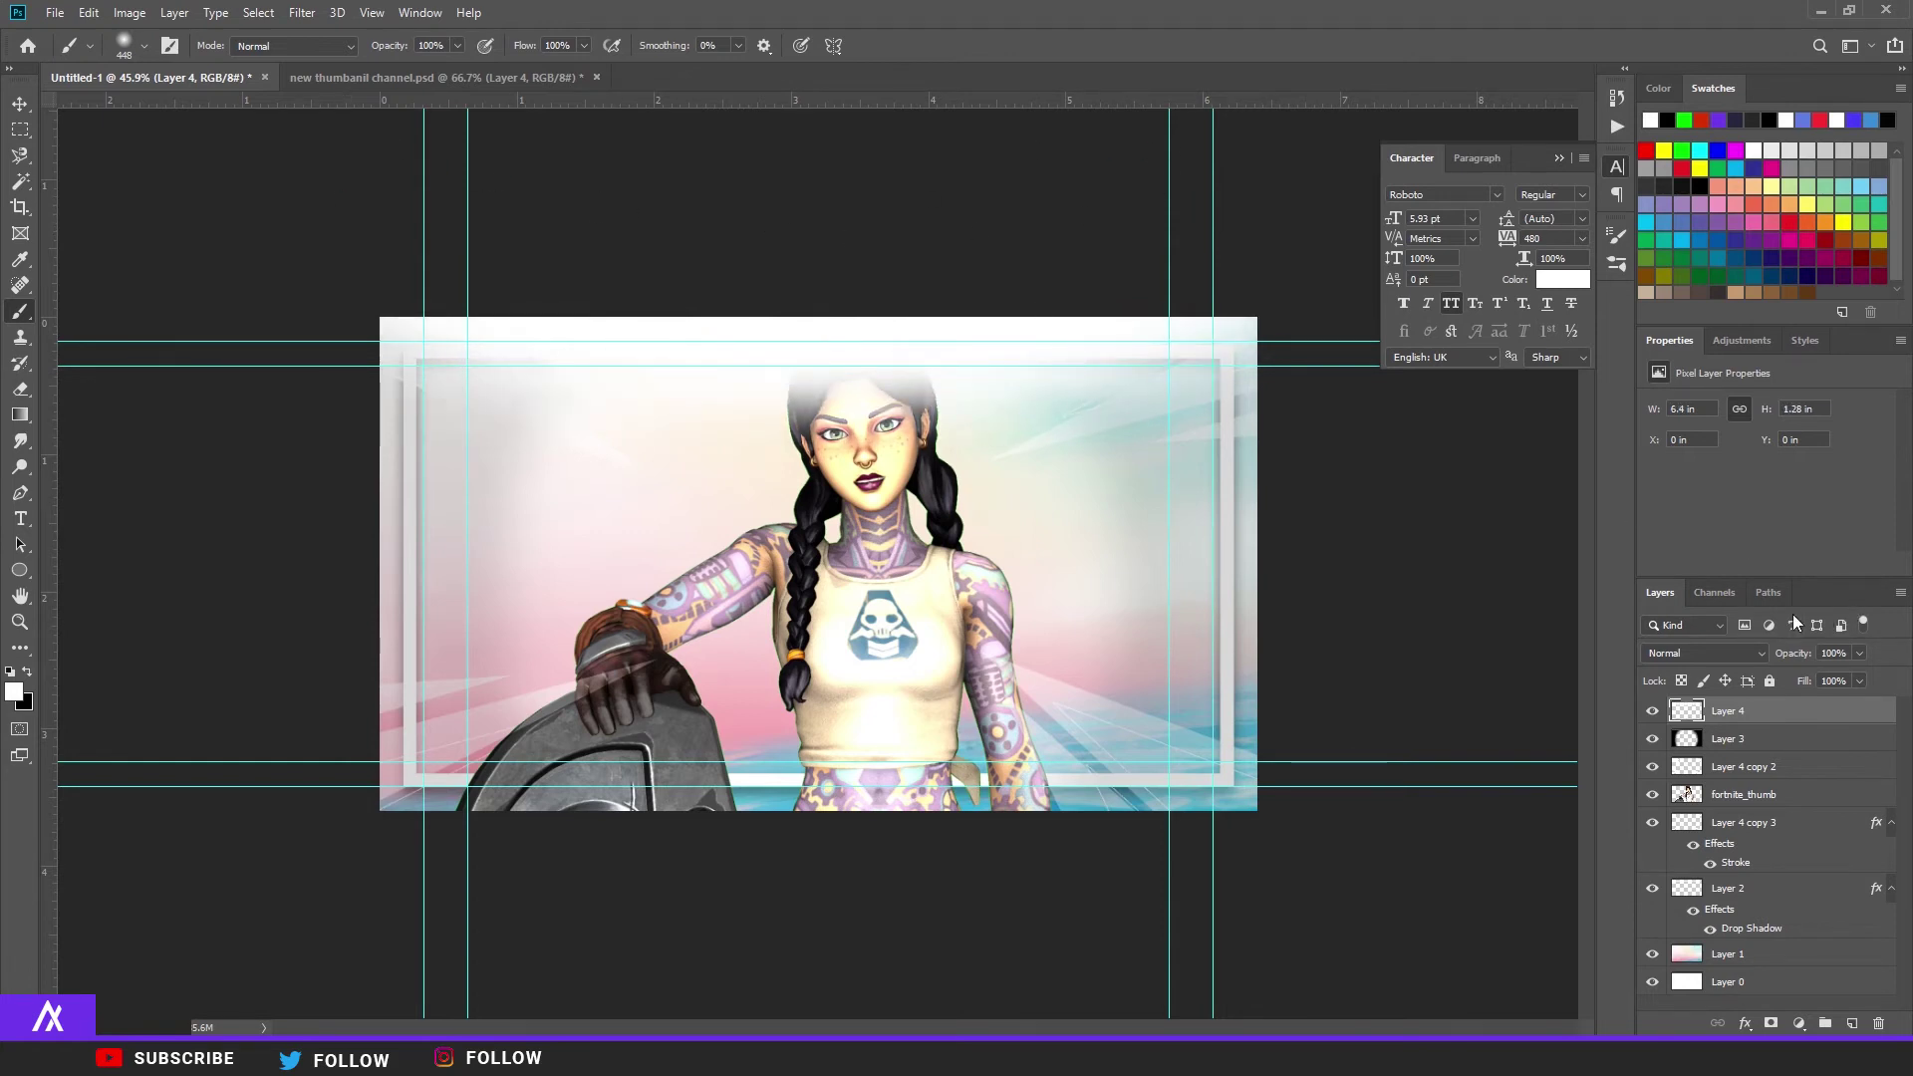
left_click_drag(1844, 655, 1683, 643)
type("20")
key("BackSpace")
key("BackSpace")
type("20")
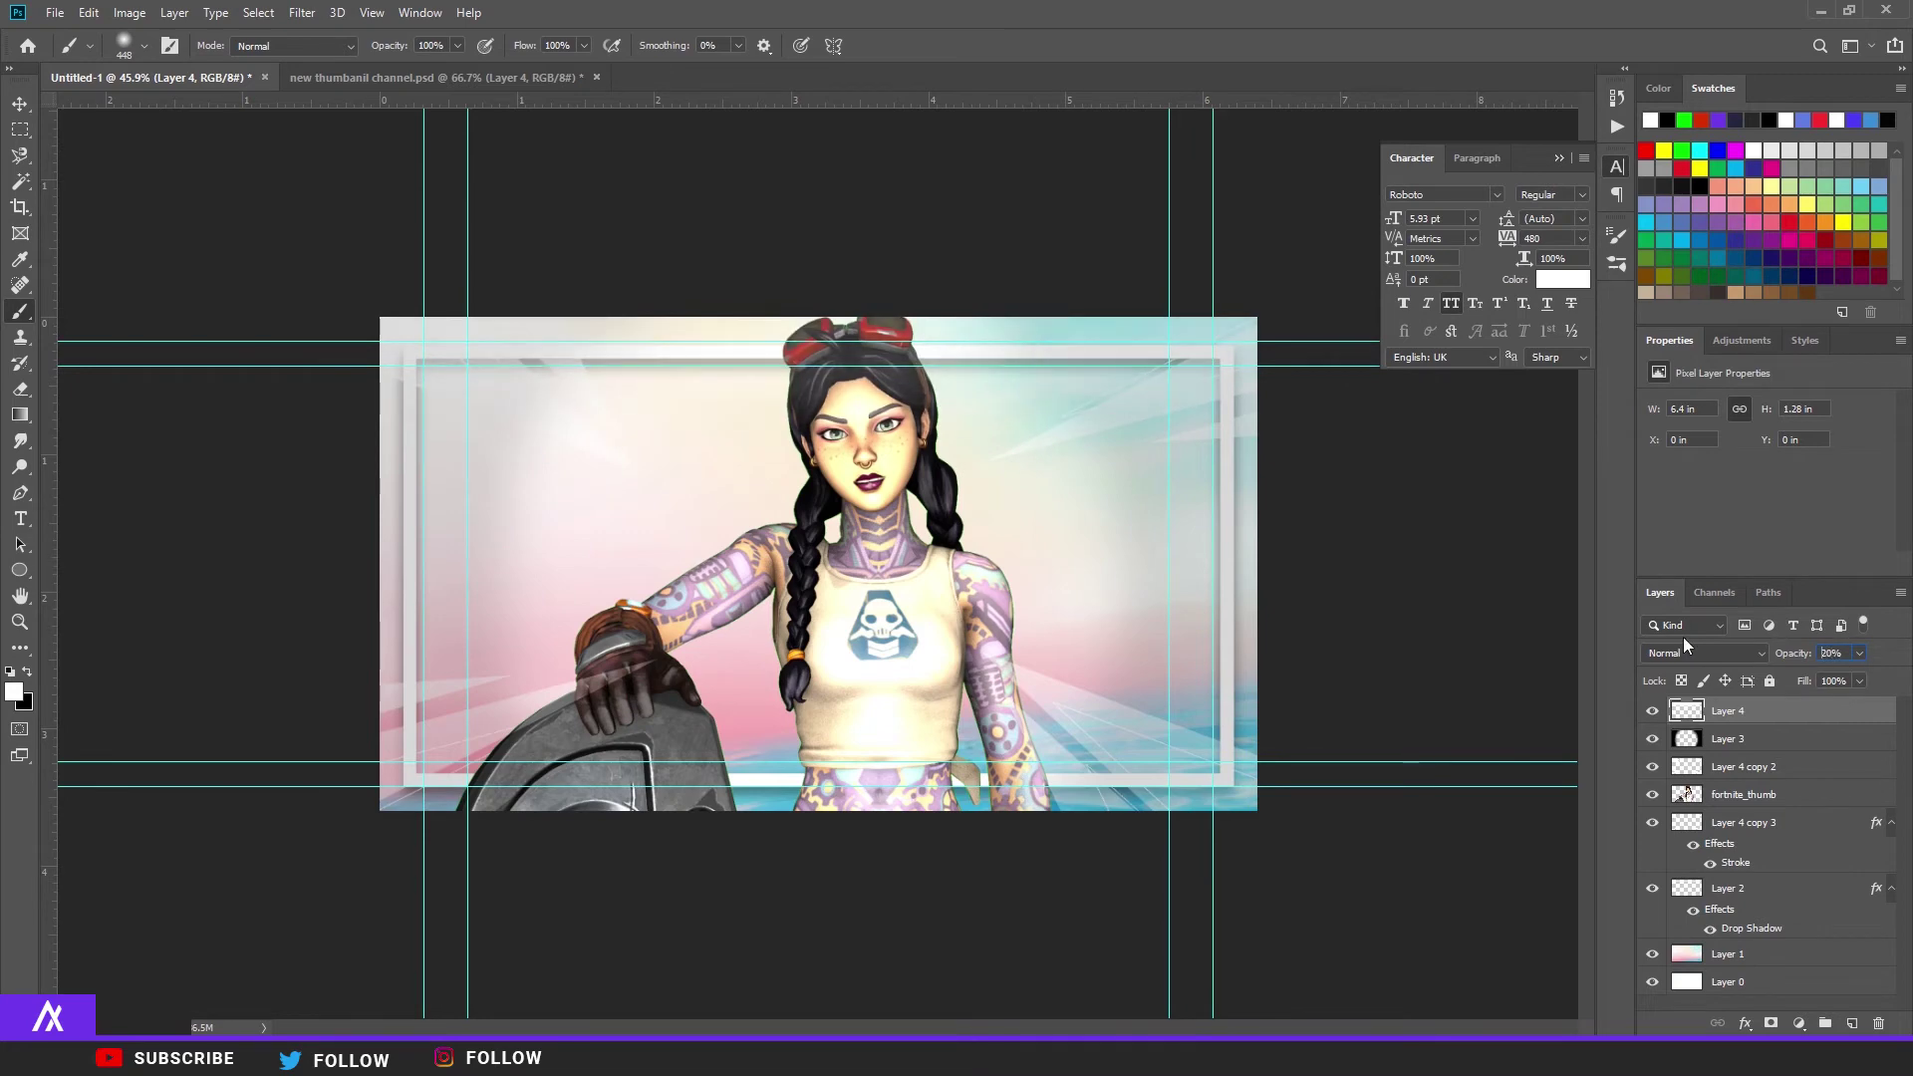
Step: Add a Brightness/Contrast adjustment above Layer 4 copy 2 with brightness -9 and contrast 6
key("ctrl+0")
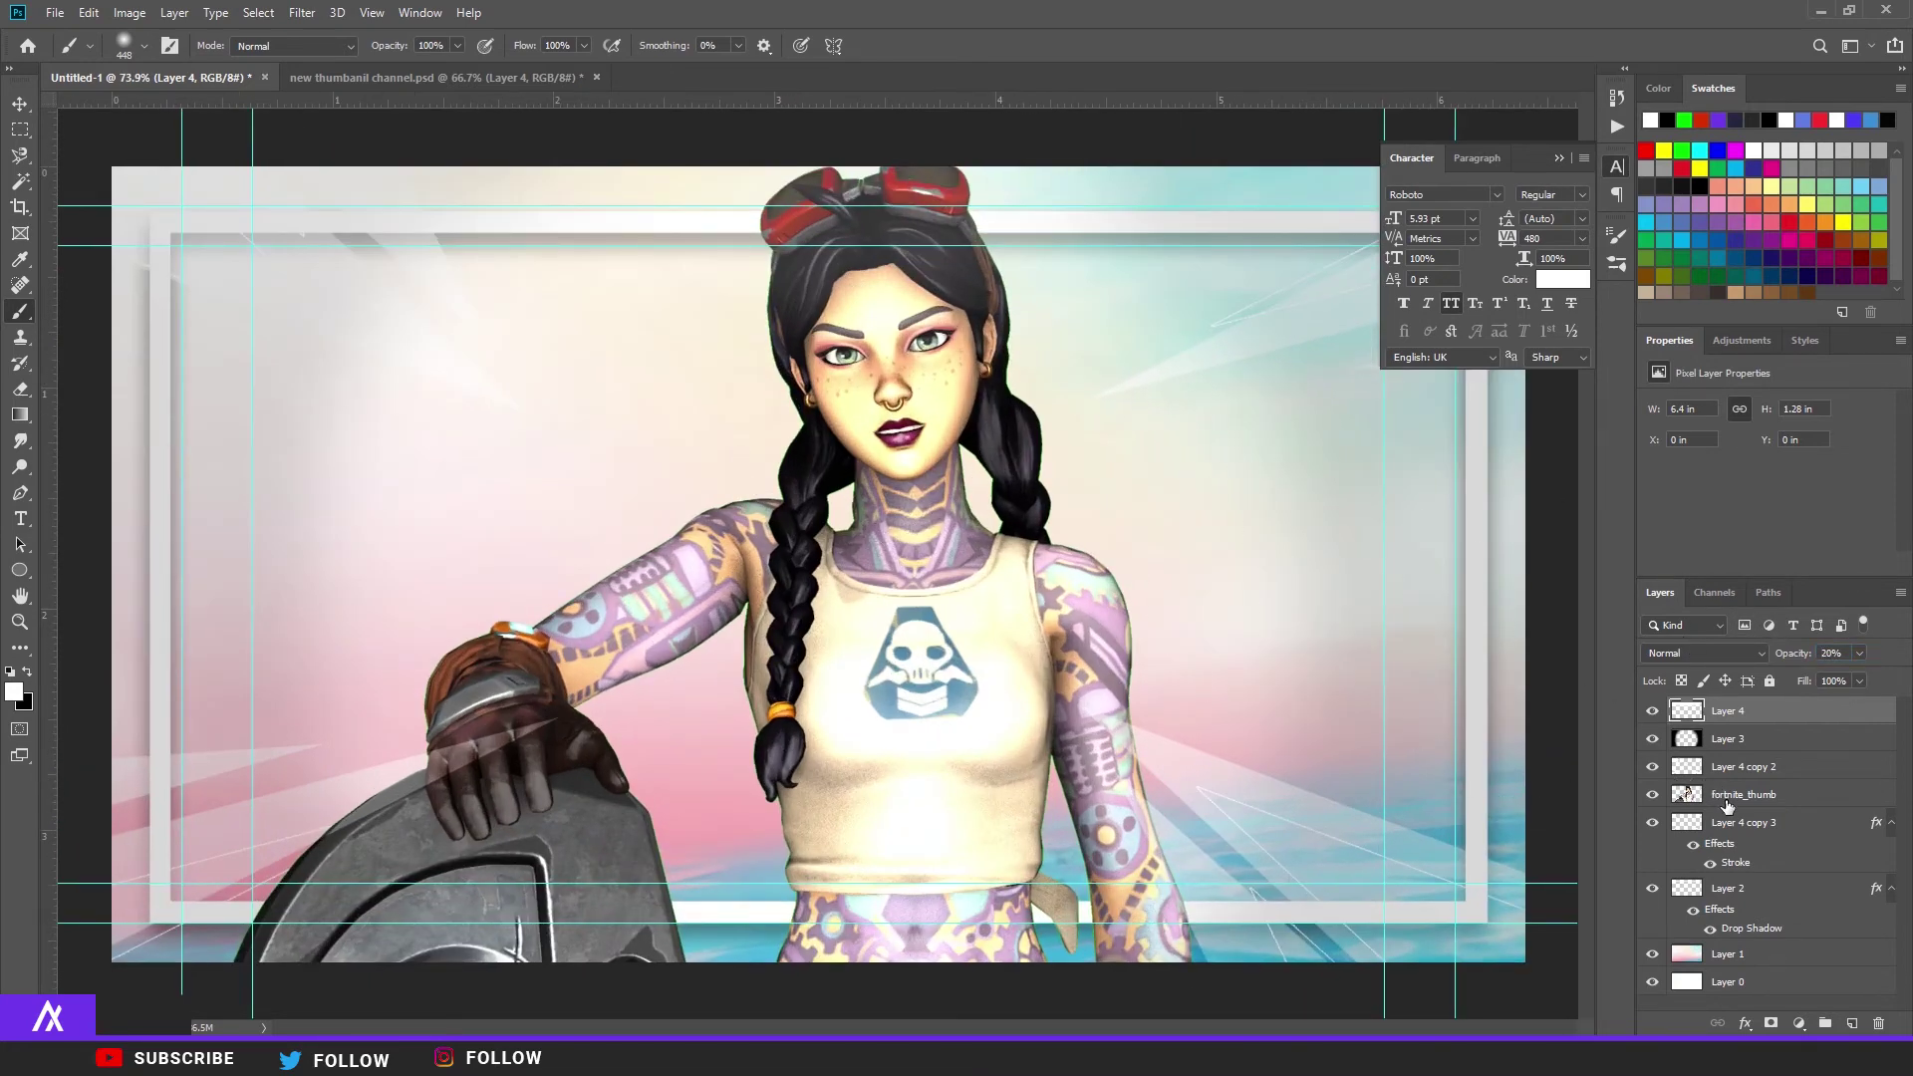
left_click(1742, 766)
left_click(1797, 1026)
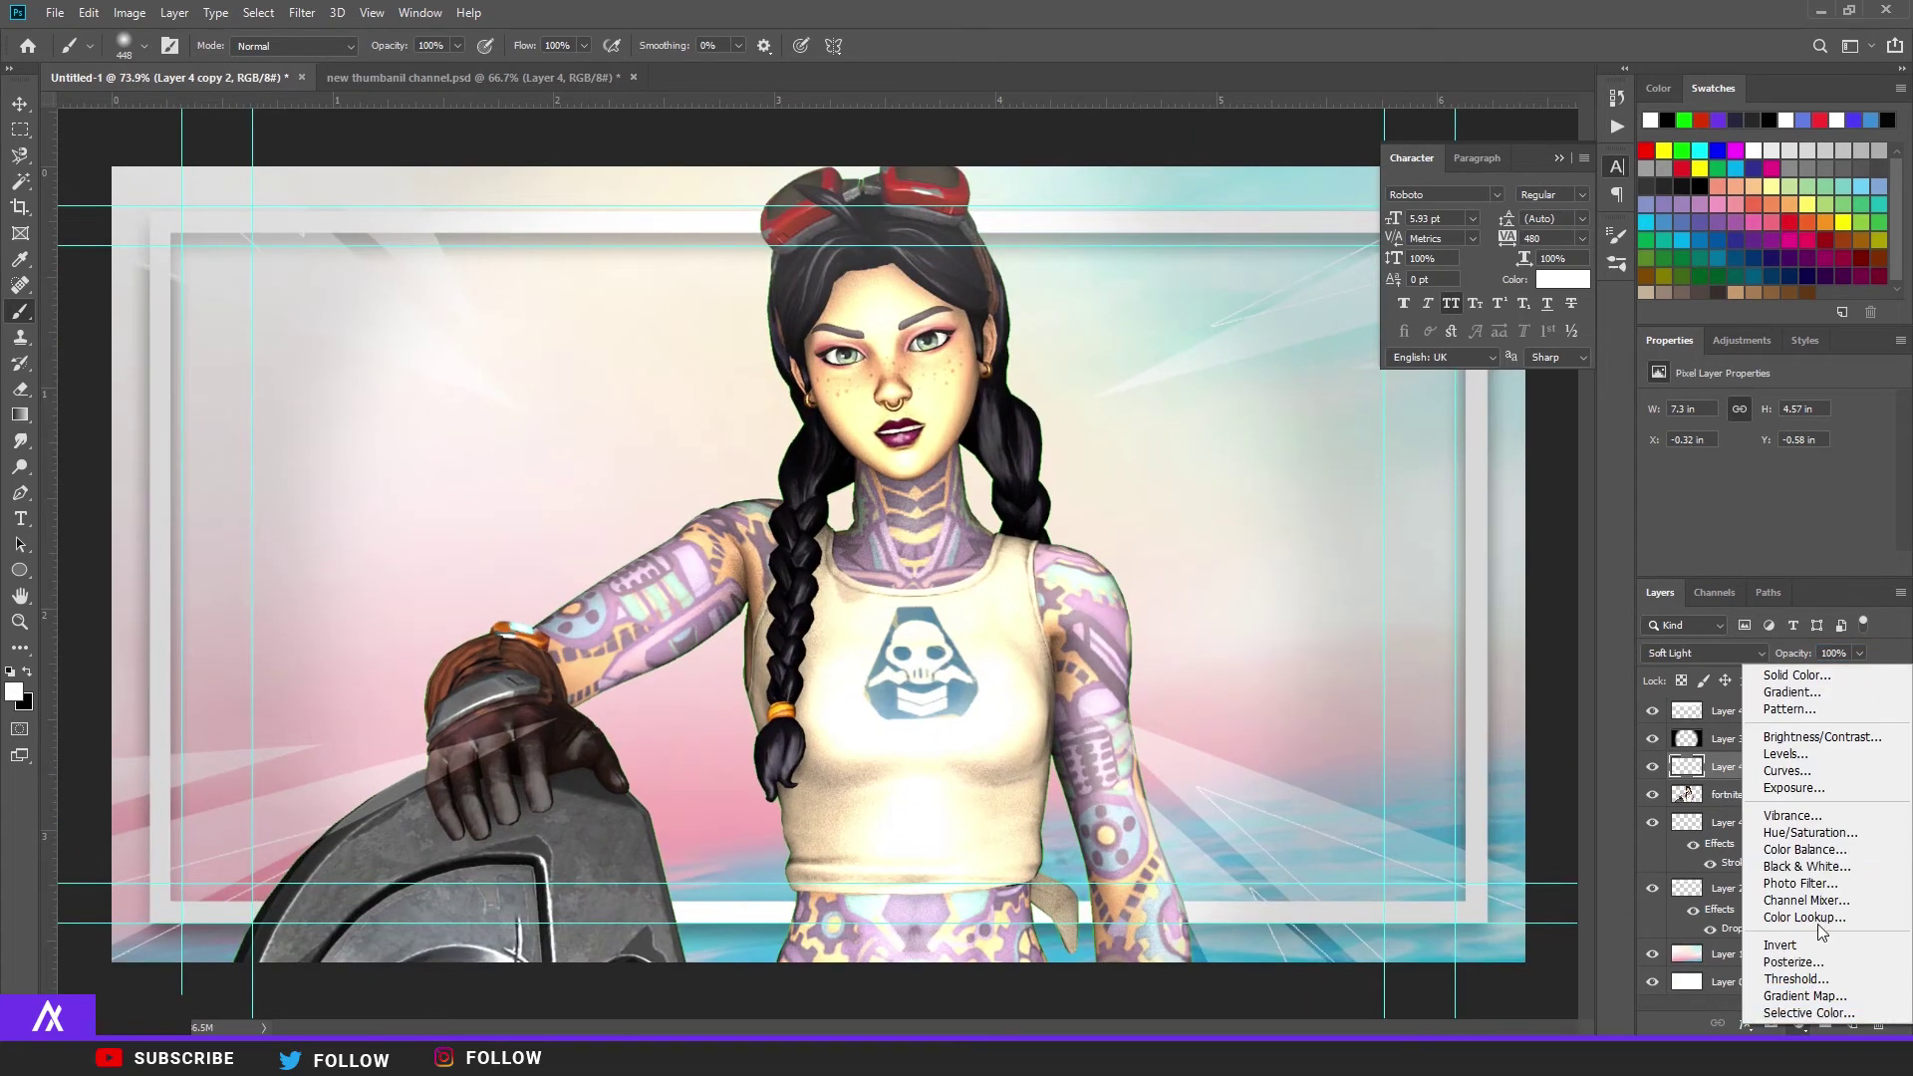
left_click(1784, 736)
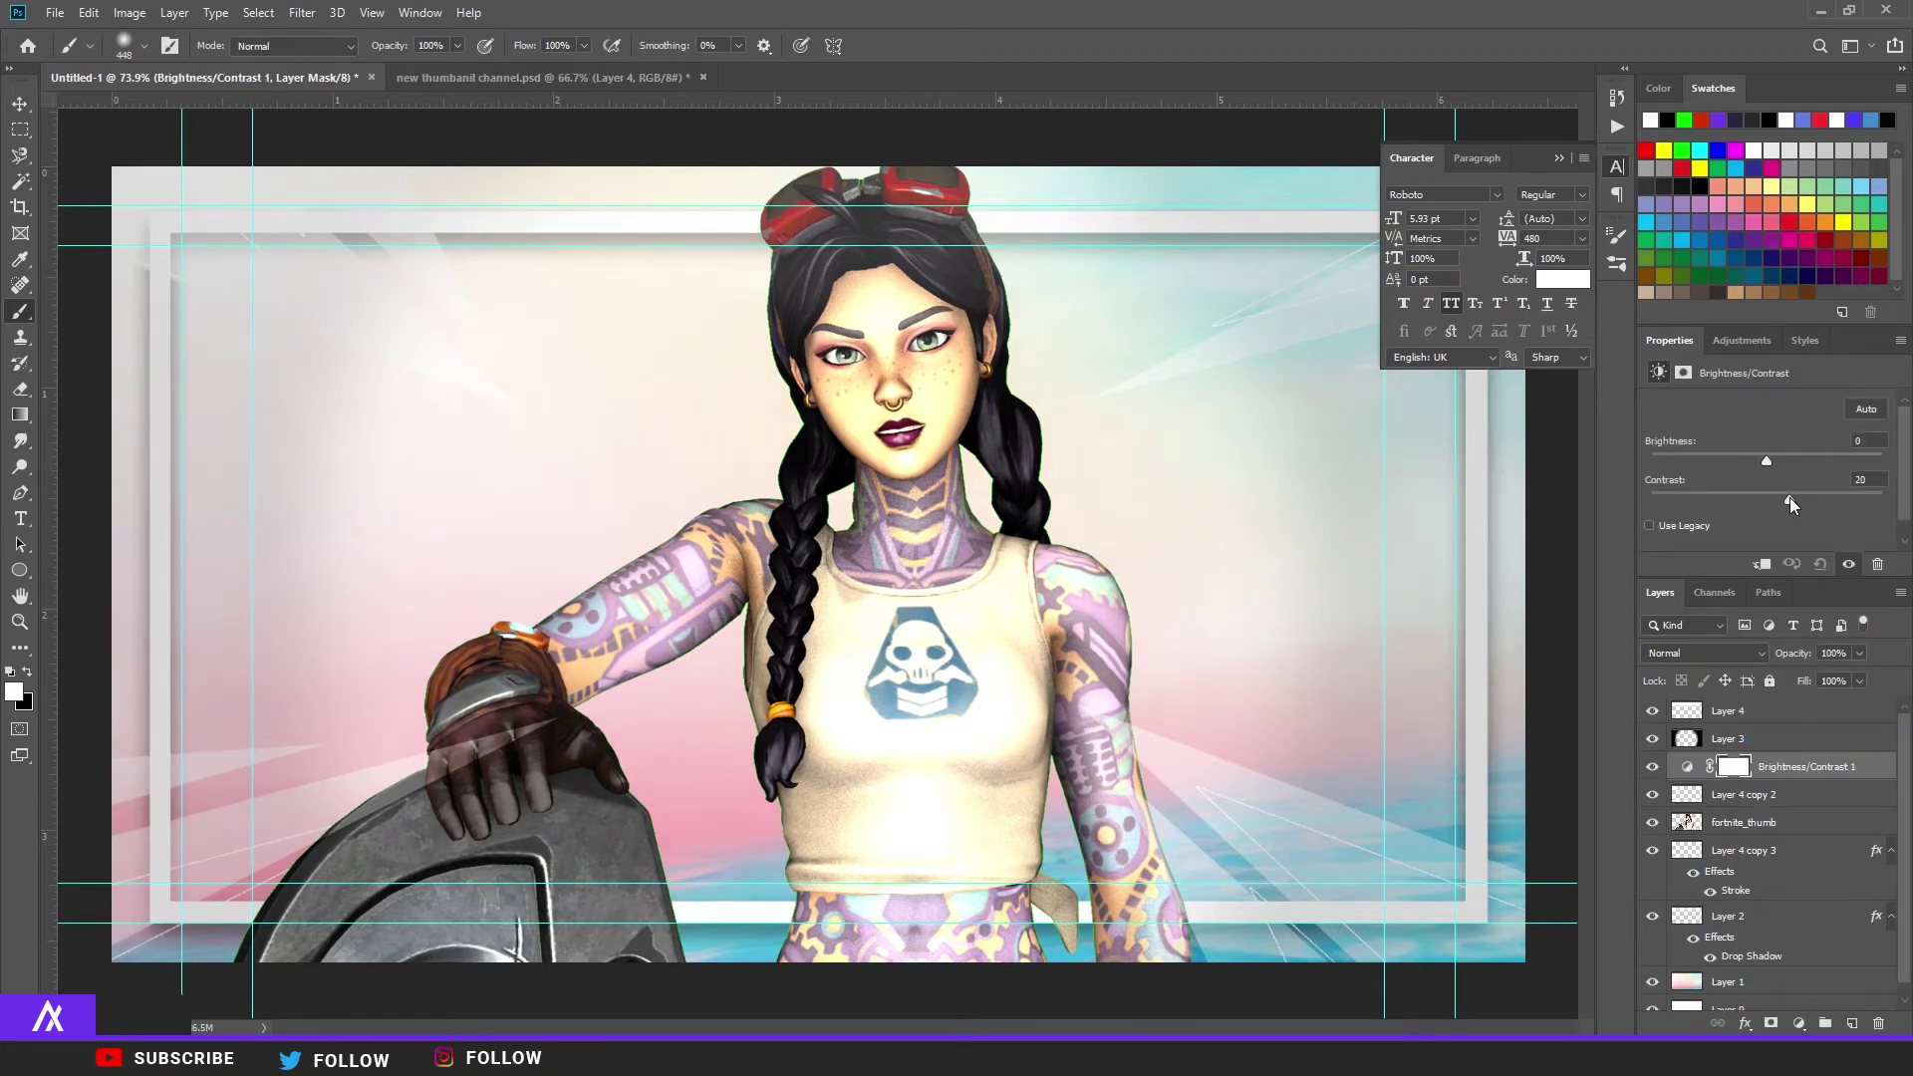
left_click_drag(1790, 498, 1760, 463)
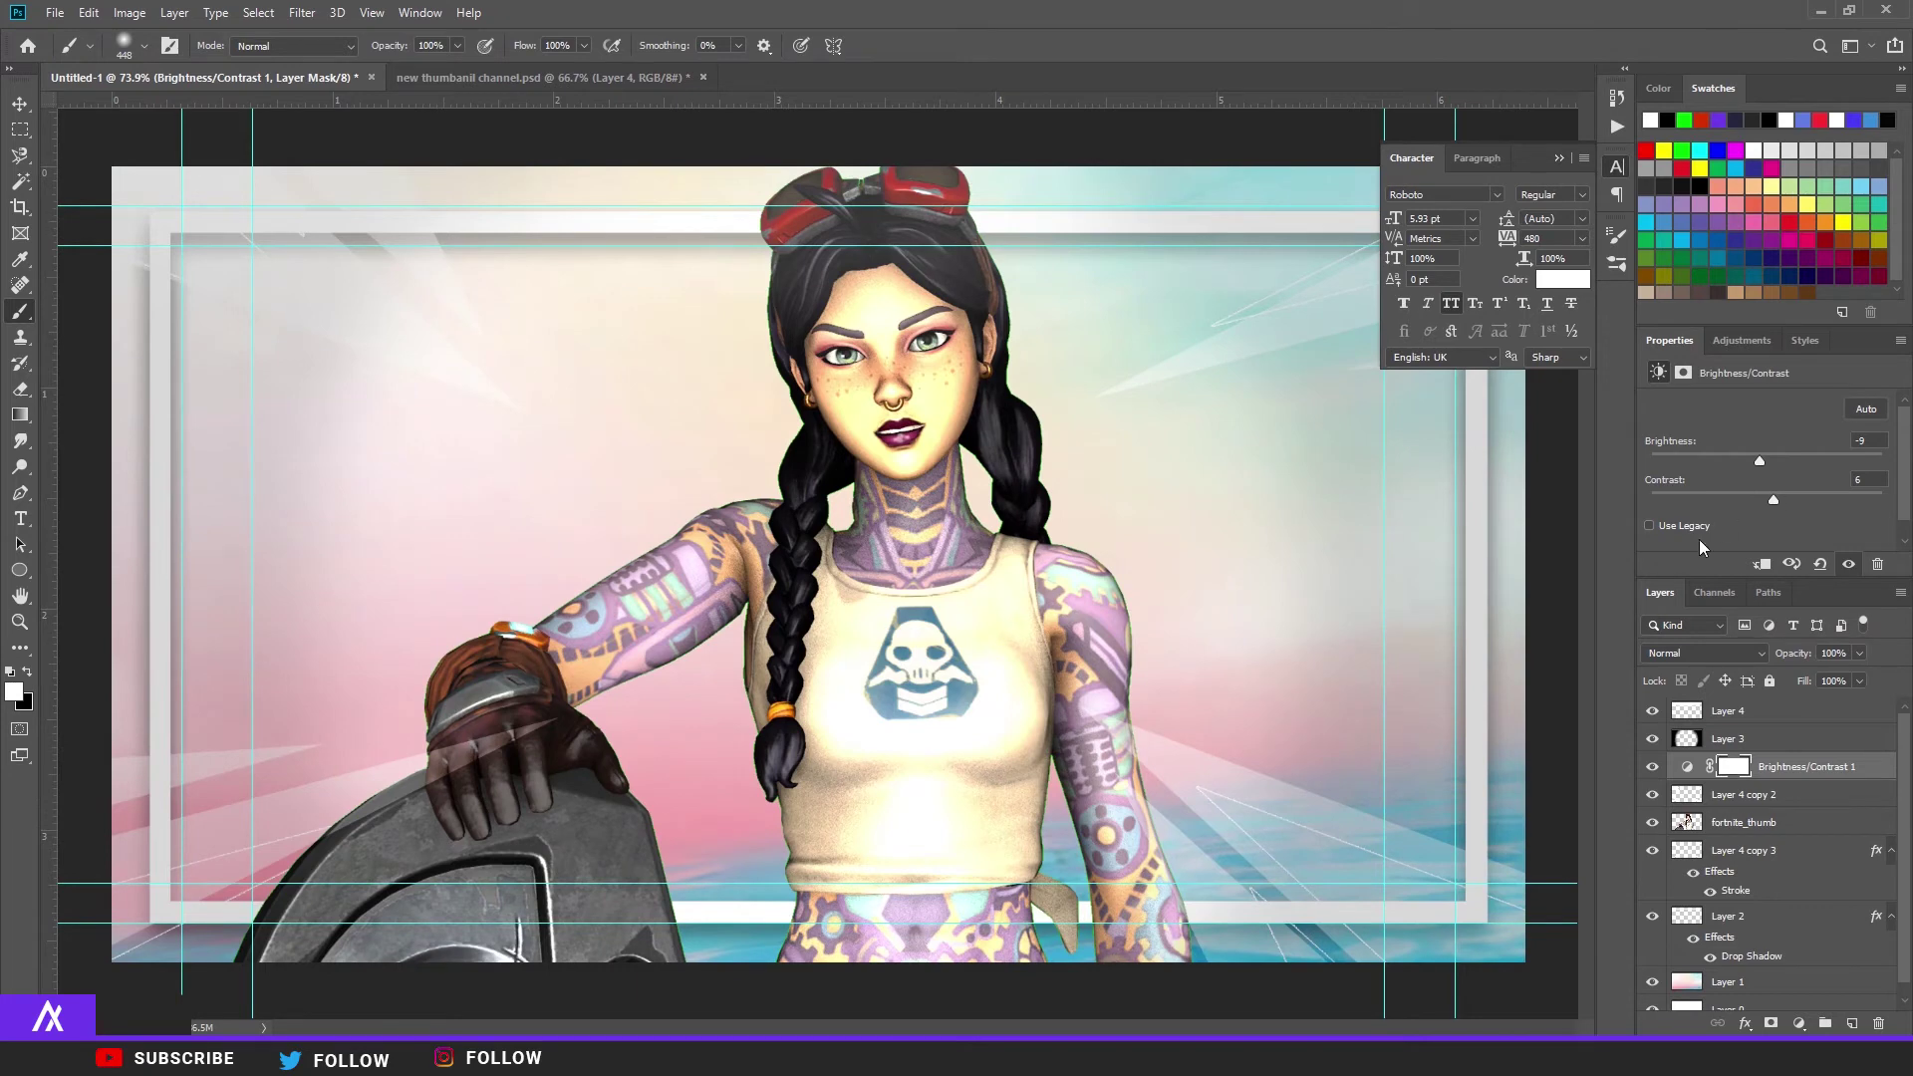
left_click(1731, 833)
Step: Scale the fortnite_thumb character layer up to about 119.6% so Jules fills more of the frame
key("ctrl+minus")
key("ctrl+minus")
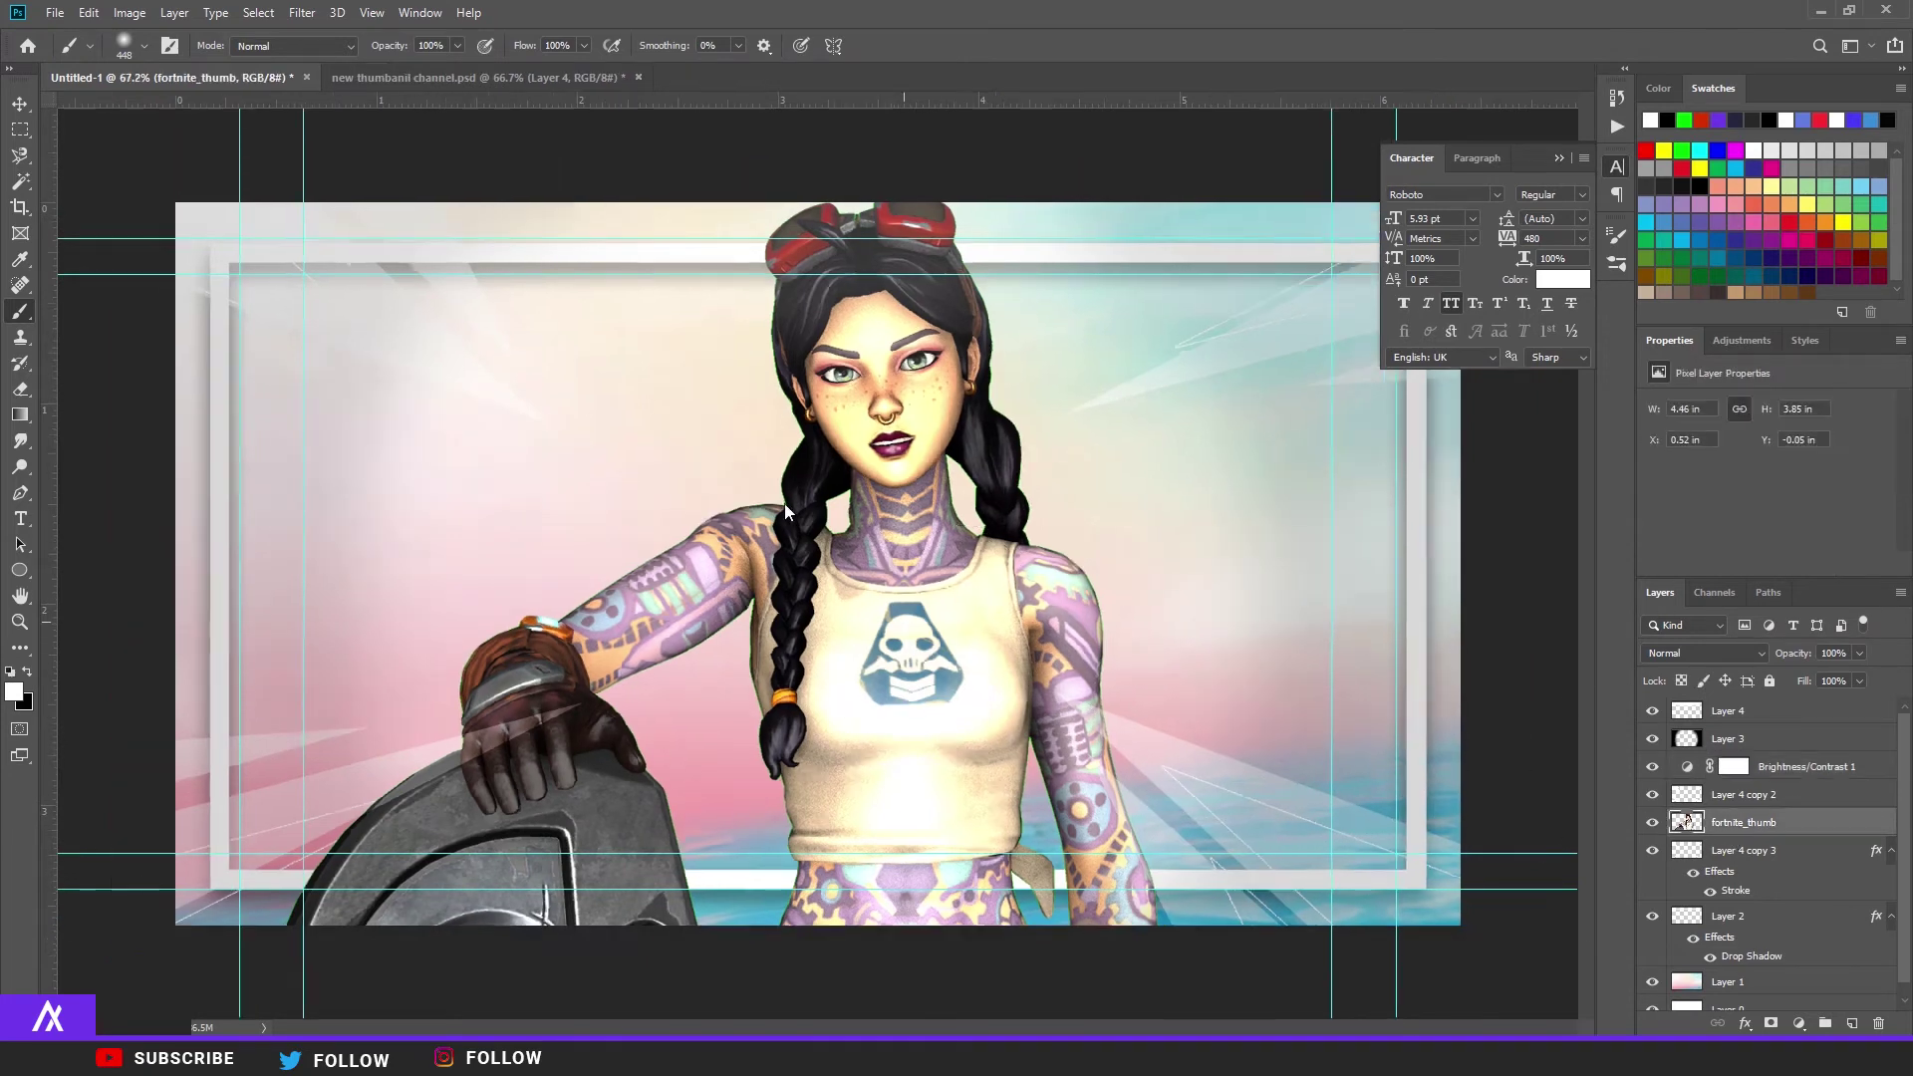
key("ctrl+t")
mouse_move(1086, 855)
left_mouse_down()
mouse_move(1173, 906)
mouse_move(1063, 877)
mouse_move(1051, 894)
left_mouse_up()
key("Return")
key("b")
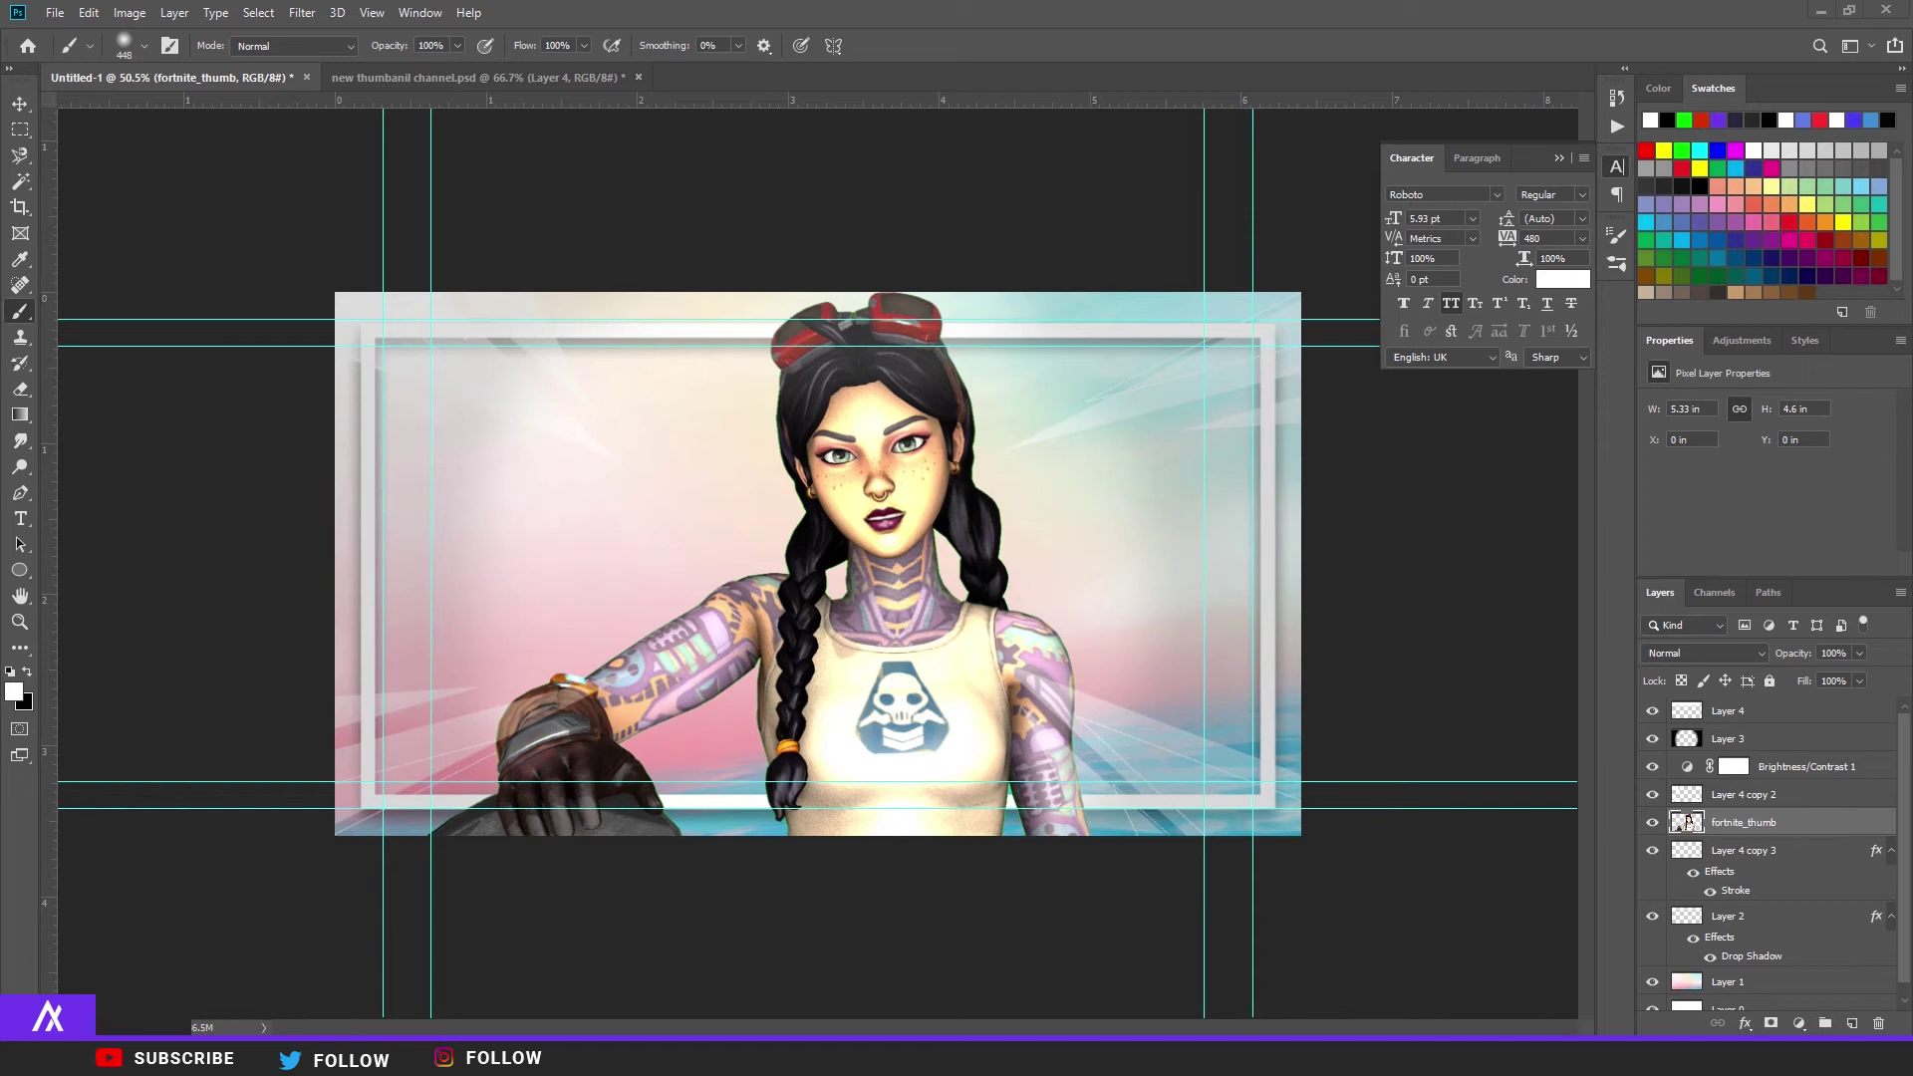
Step: Place the Victory Royale logo PNG, rasterize it, and move it behind the fortnite_thumb layer
left_click_drag(2, 648, 483, 509)
key("Return")
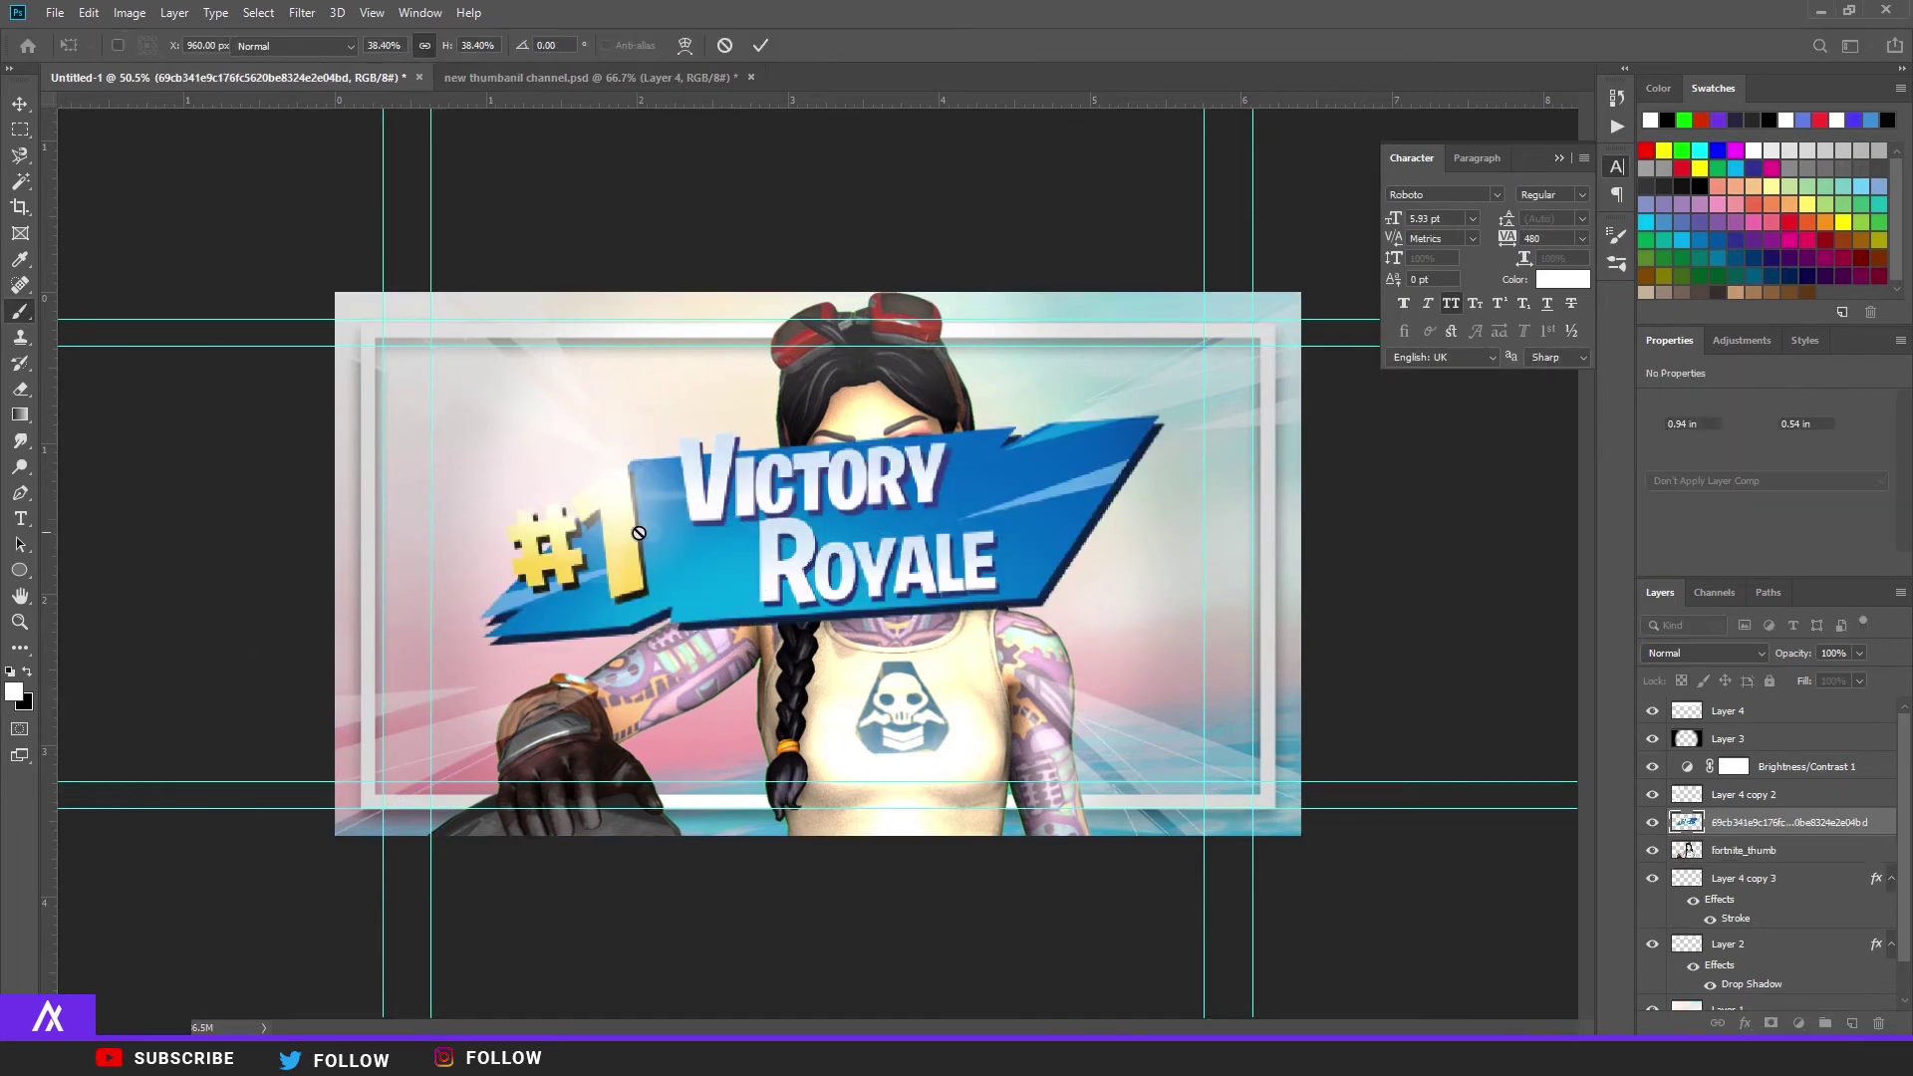
right_click(1783, 842)
left_click(1634, 541)
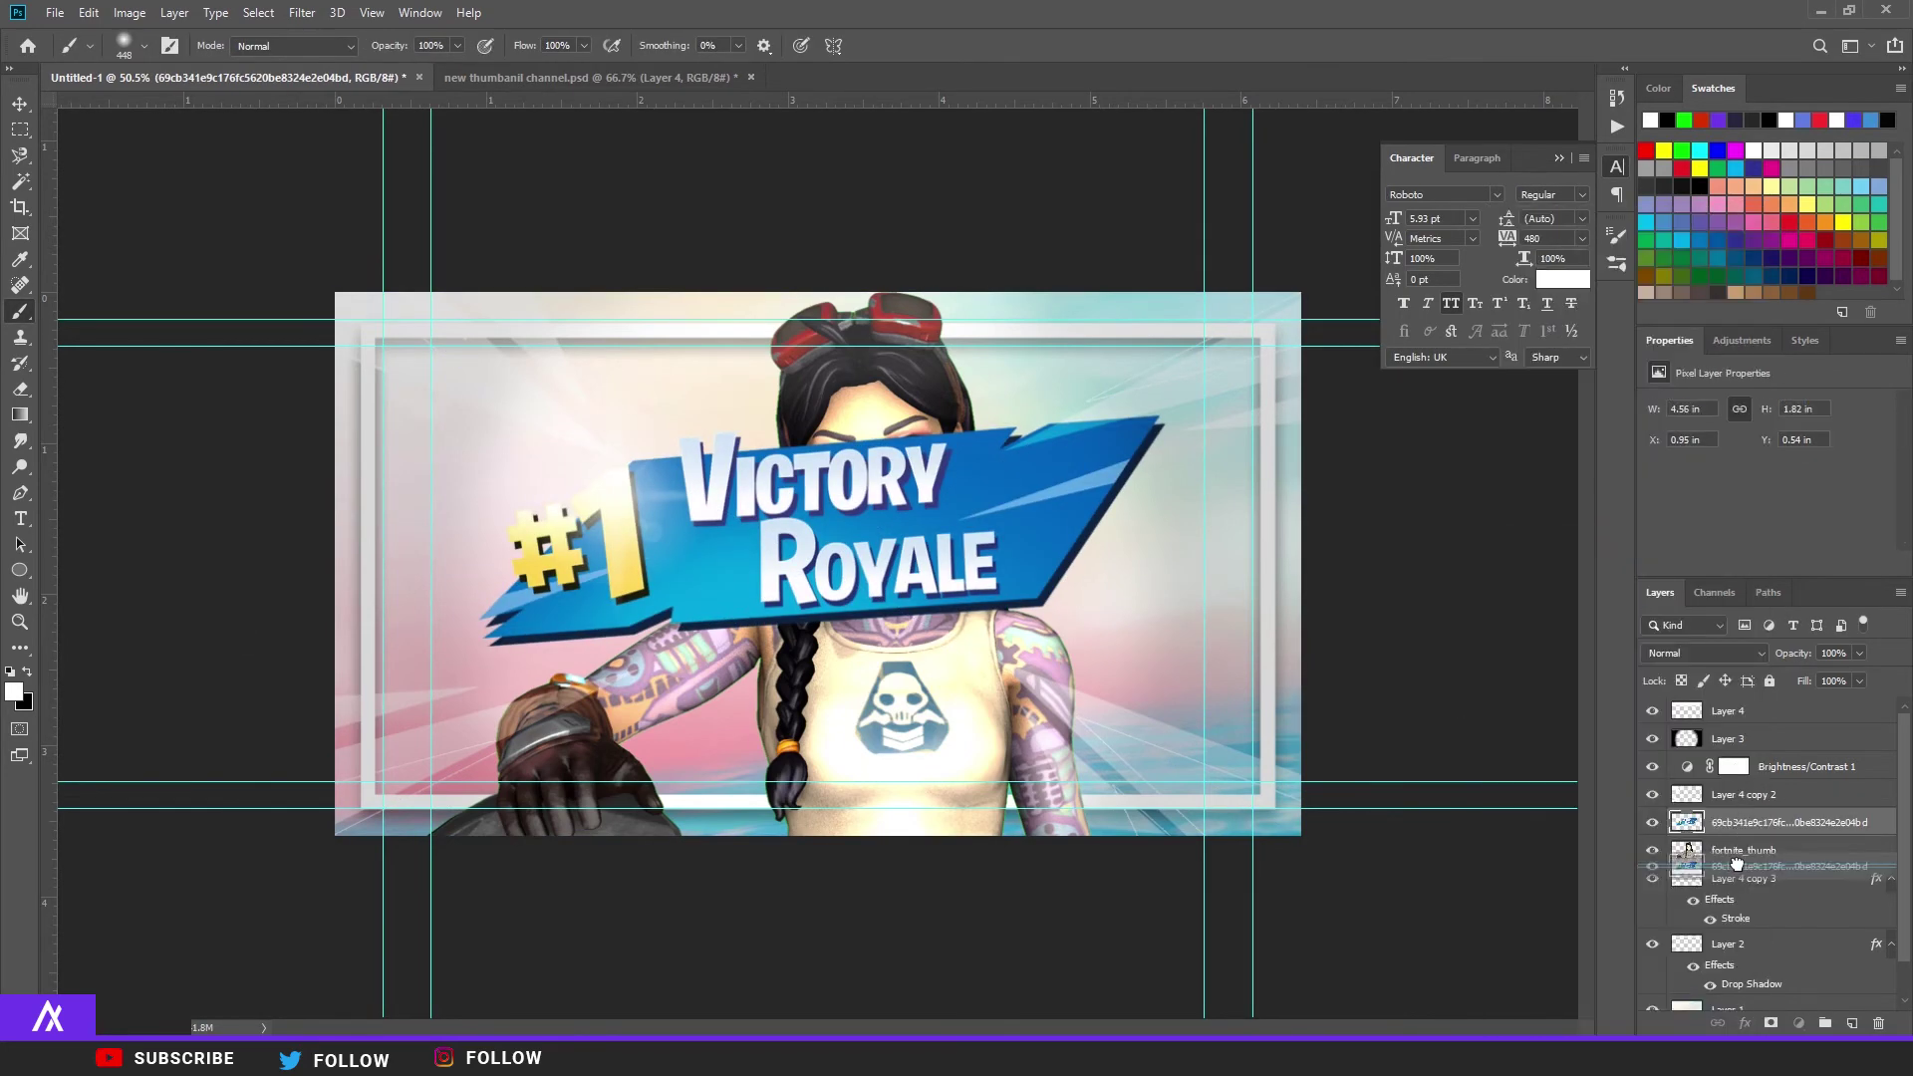
key("ctrl+bracketleft")
Step: Tilt the logo, scale it to about 85%, and position it at the upper left
key("ctrl+t")
mouse_move(1169, 374)
left_mouse_down("alt")
mouse_move(1236, 332)
mouse_move(1231, 349)
mouse_move(1185, 295)
mouse_move(1162, 350)
left_mouse_up("alt")
left_click_drag(1143, 433, 1133, 427)
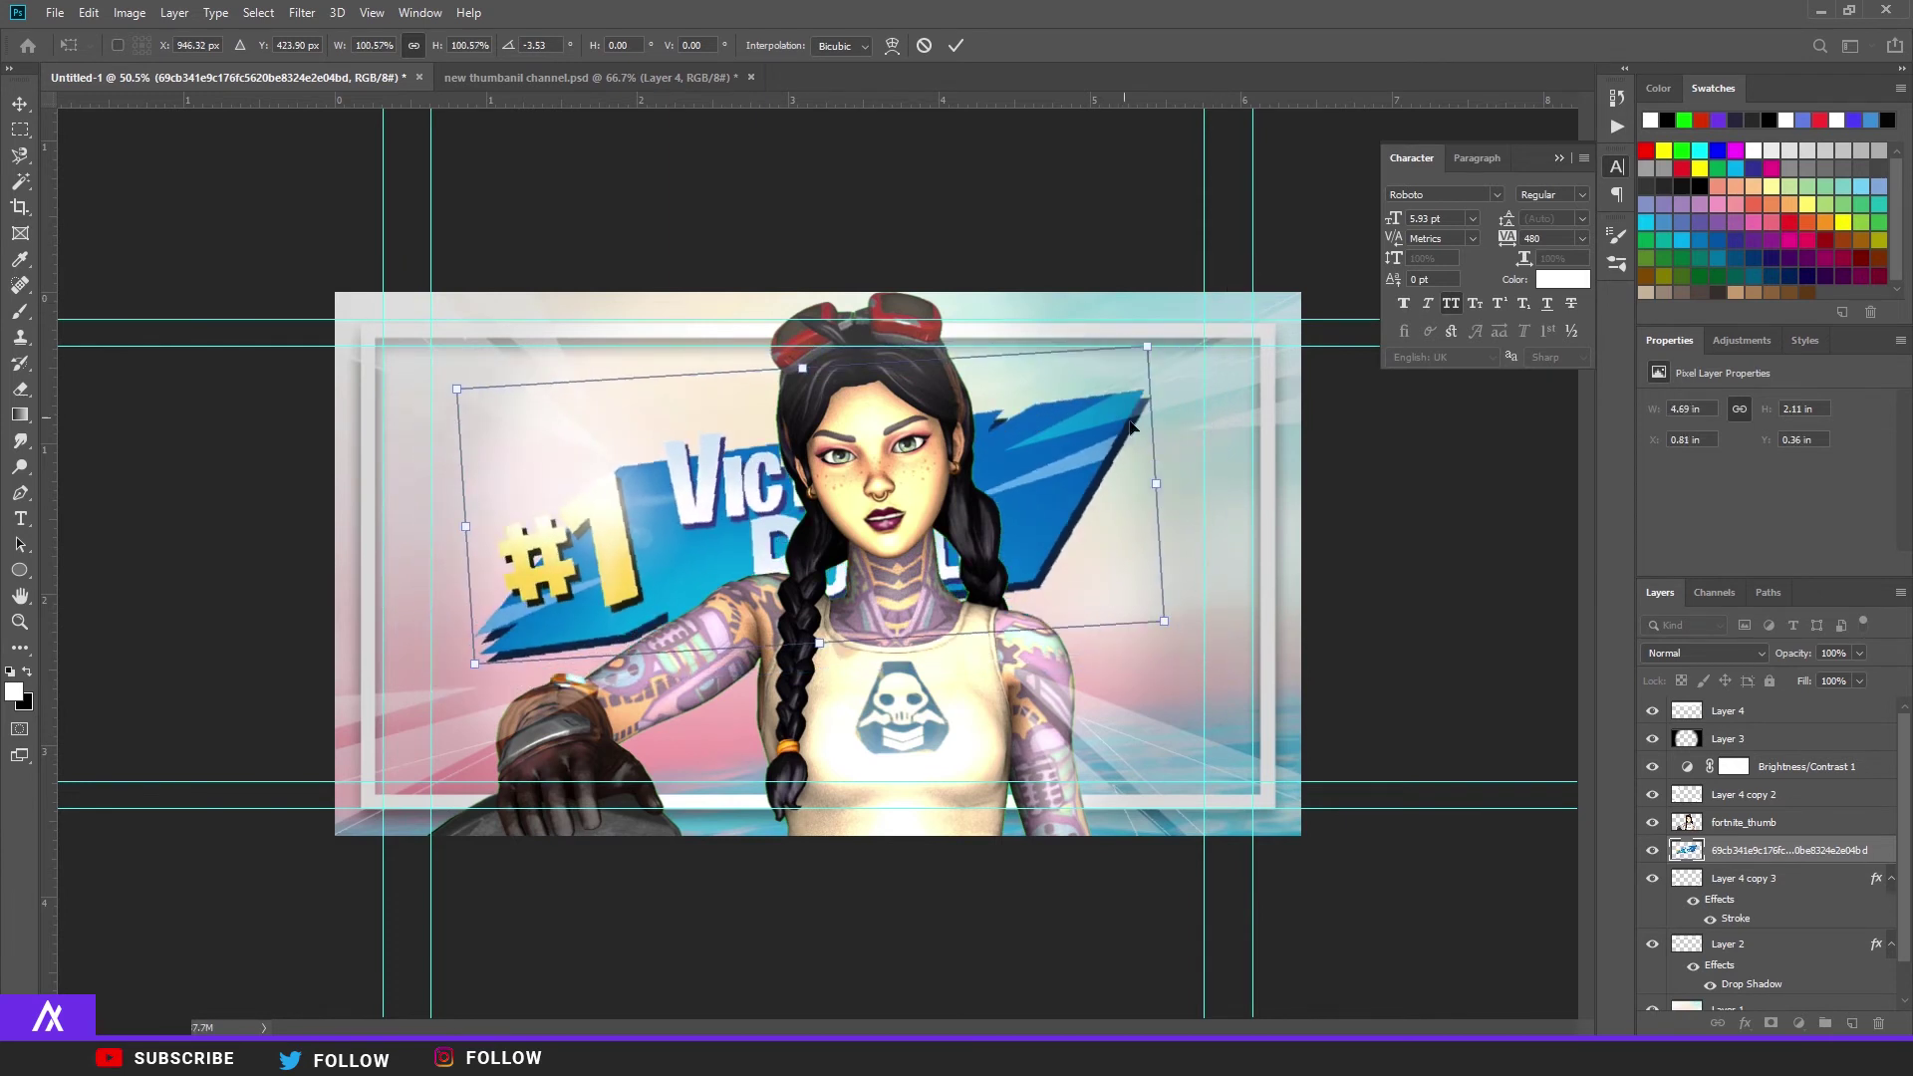
left_click_drag(1168, 621, 1018, 571, "alt")
left_click_drag(1130, 530, 1131, 507)
left_click_drag(1079, 581, 1029, 483, "alt")
left_click_drag(906, 511, 863, 518)
key("Return")
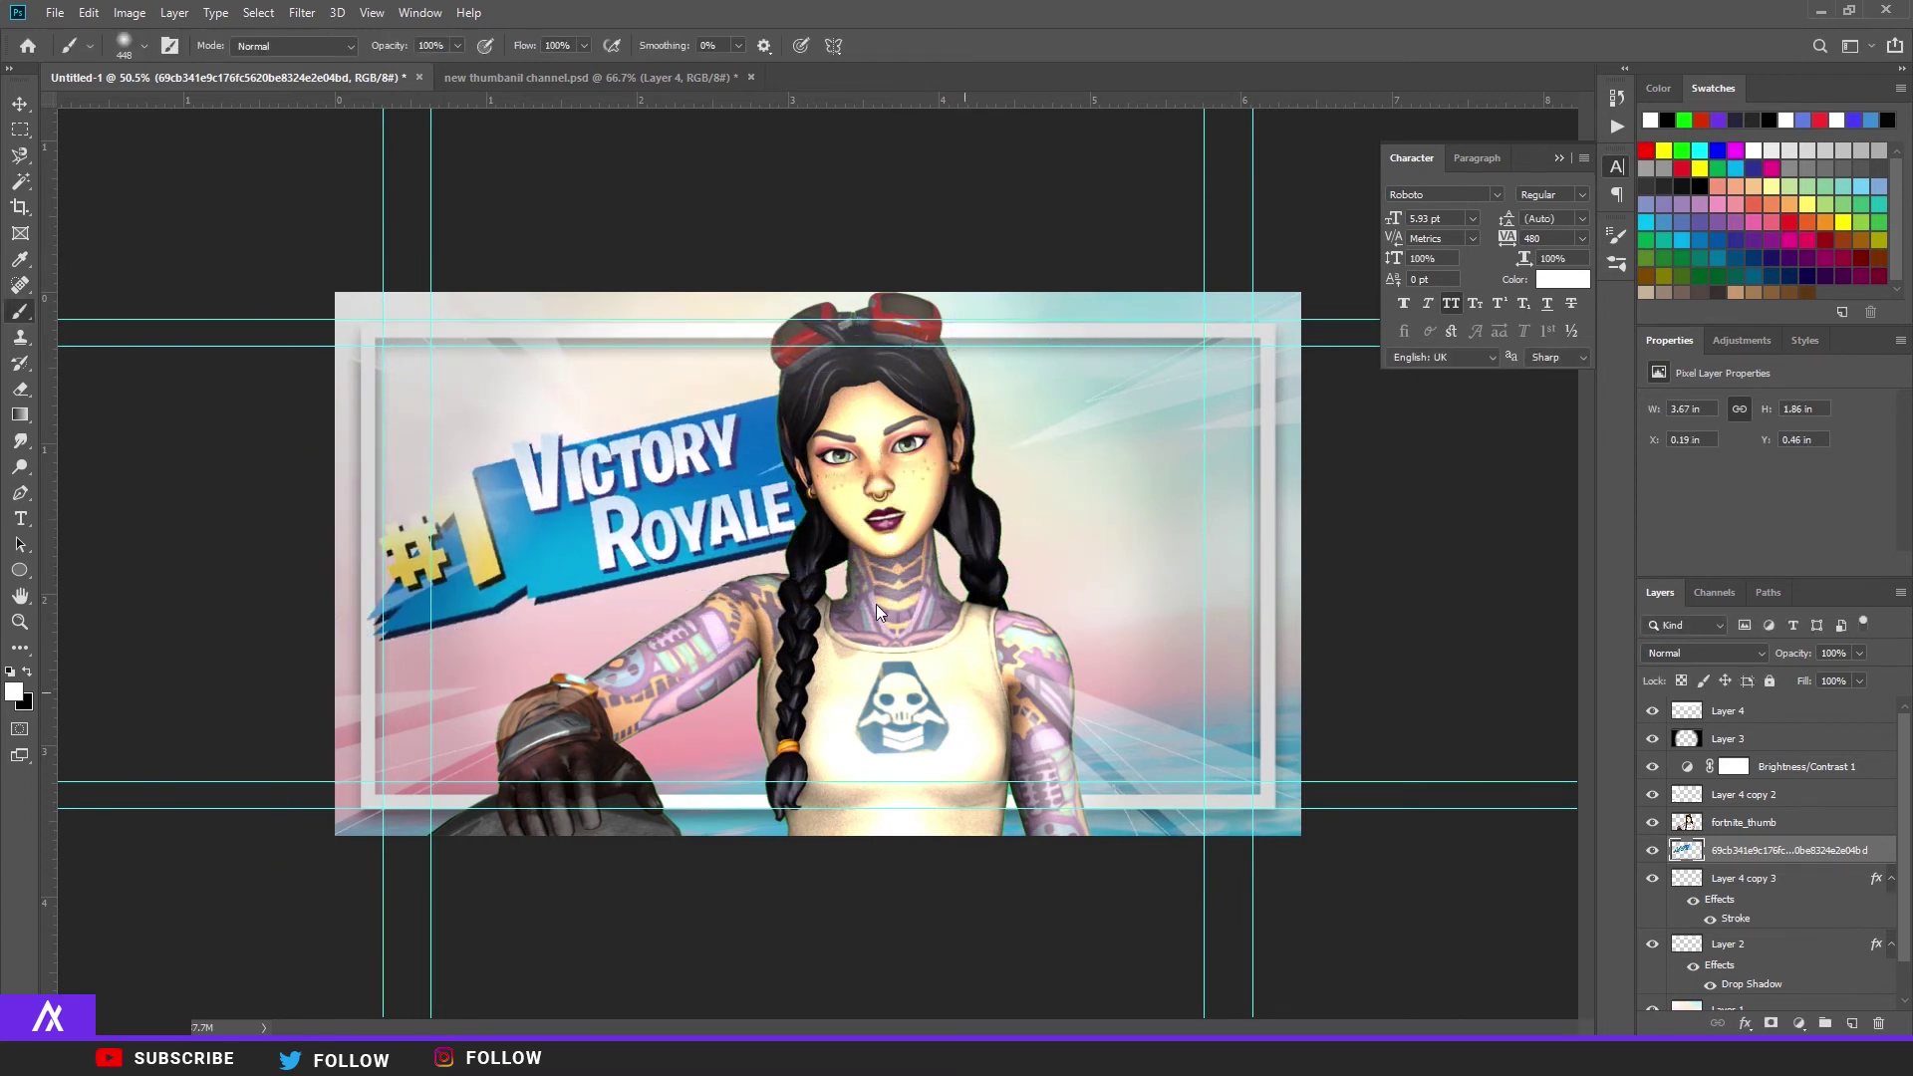
Step: Shift Jules about 80 px to the right and slightly re-rotate the logo
left_click_drag(939, 680, 980, 613)
left_click(742, 538)
key("ctrl+t")
key("Return")
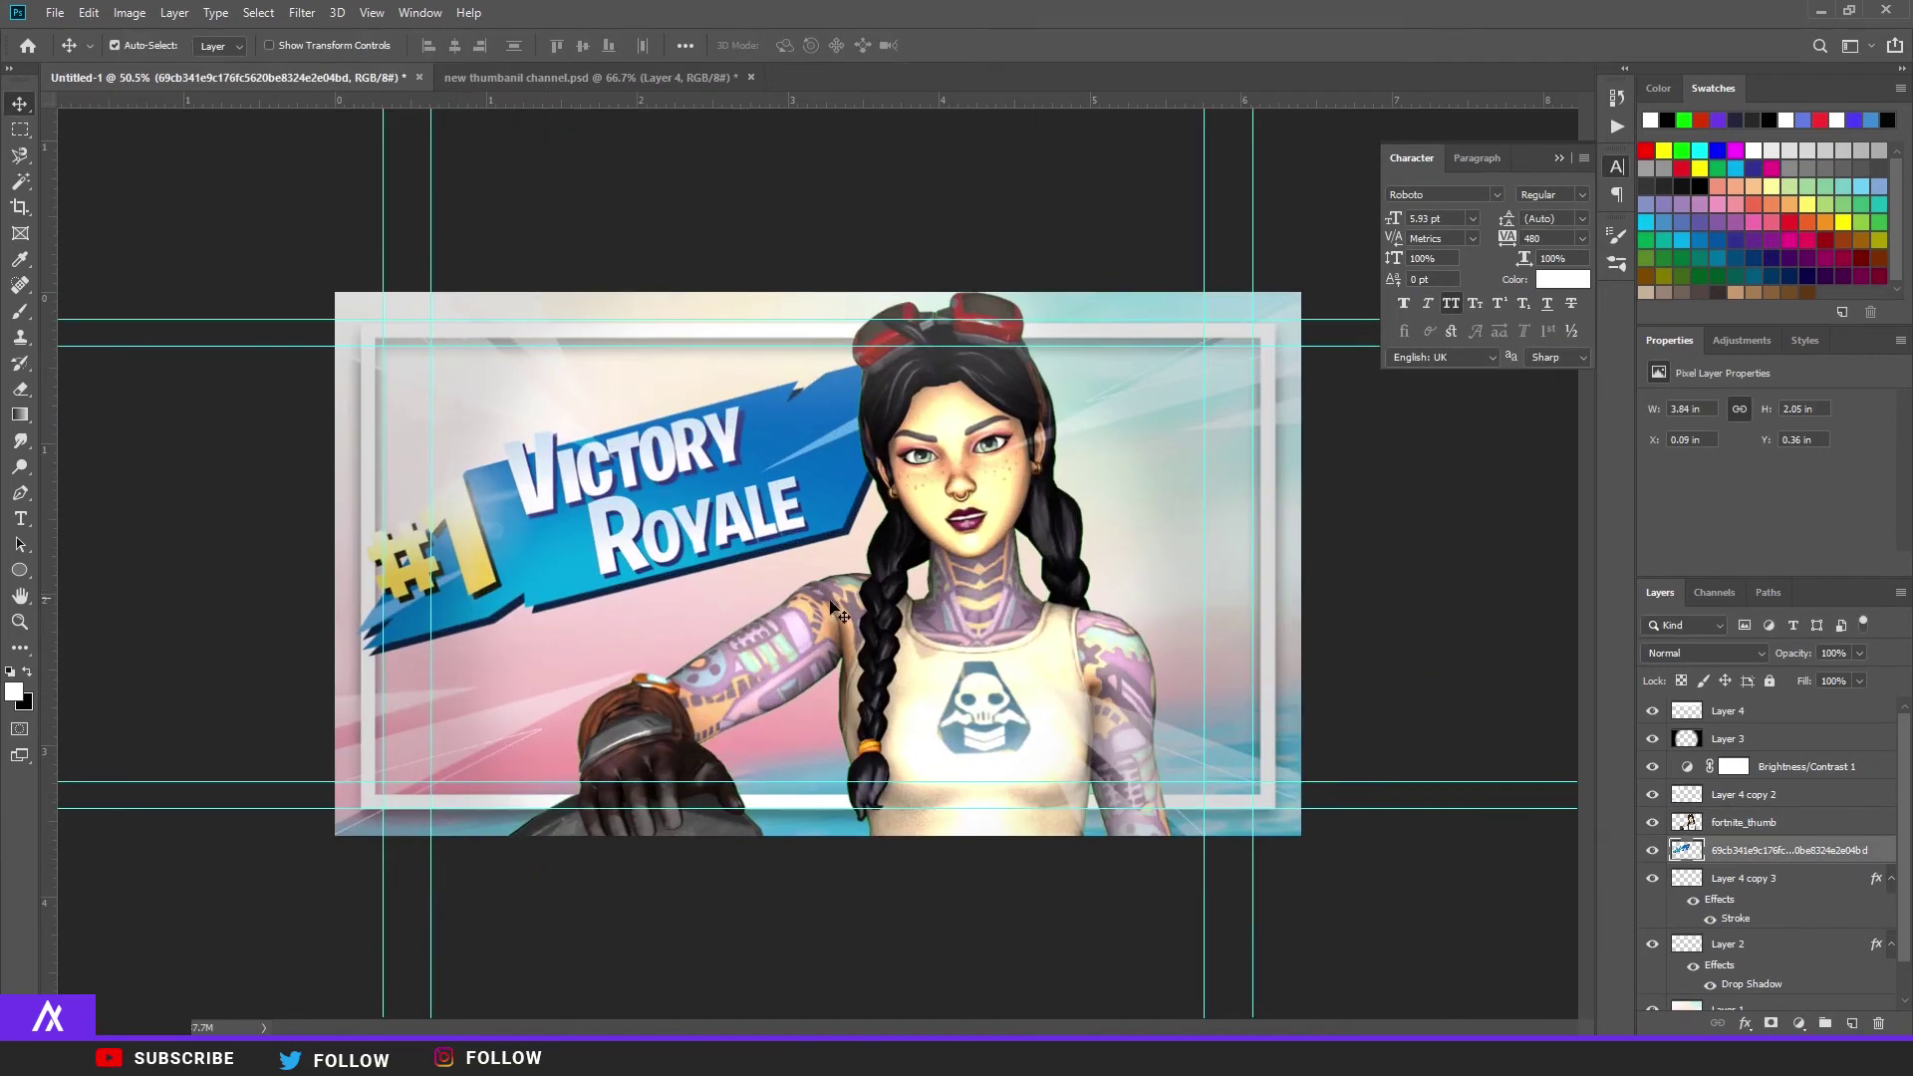
left_click(1739, 712)
scroll(1744, 952, "down", 1)
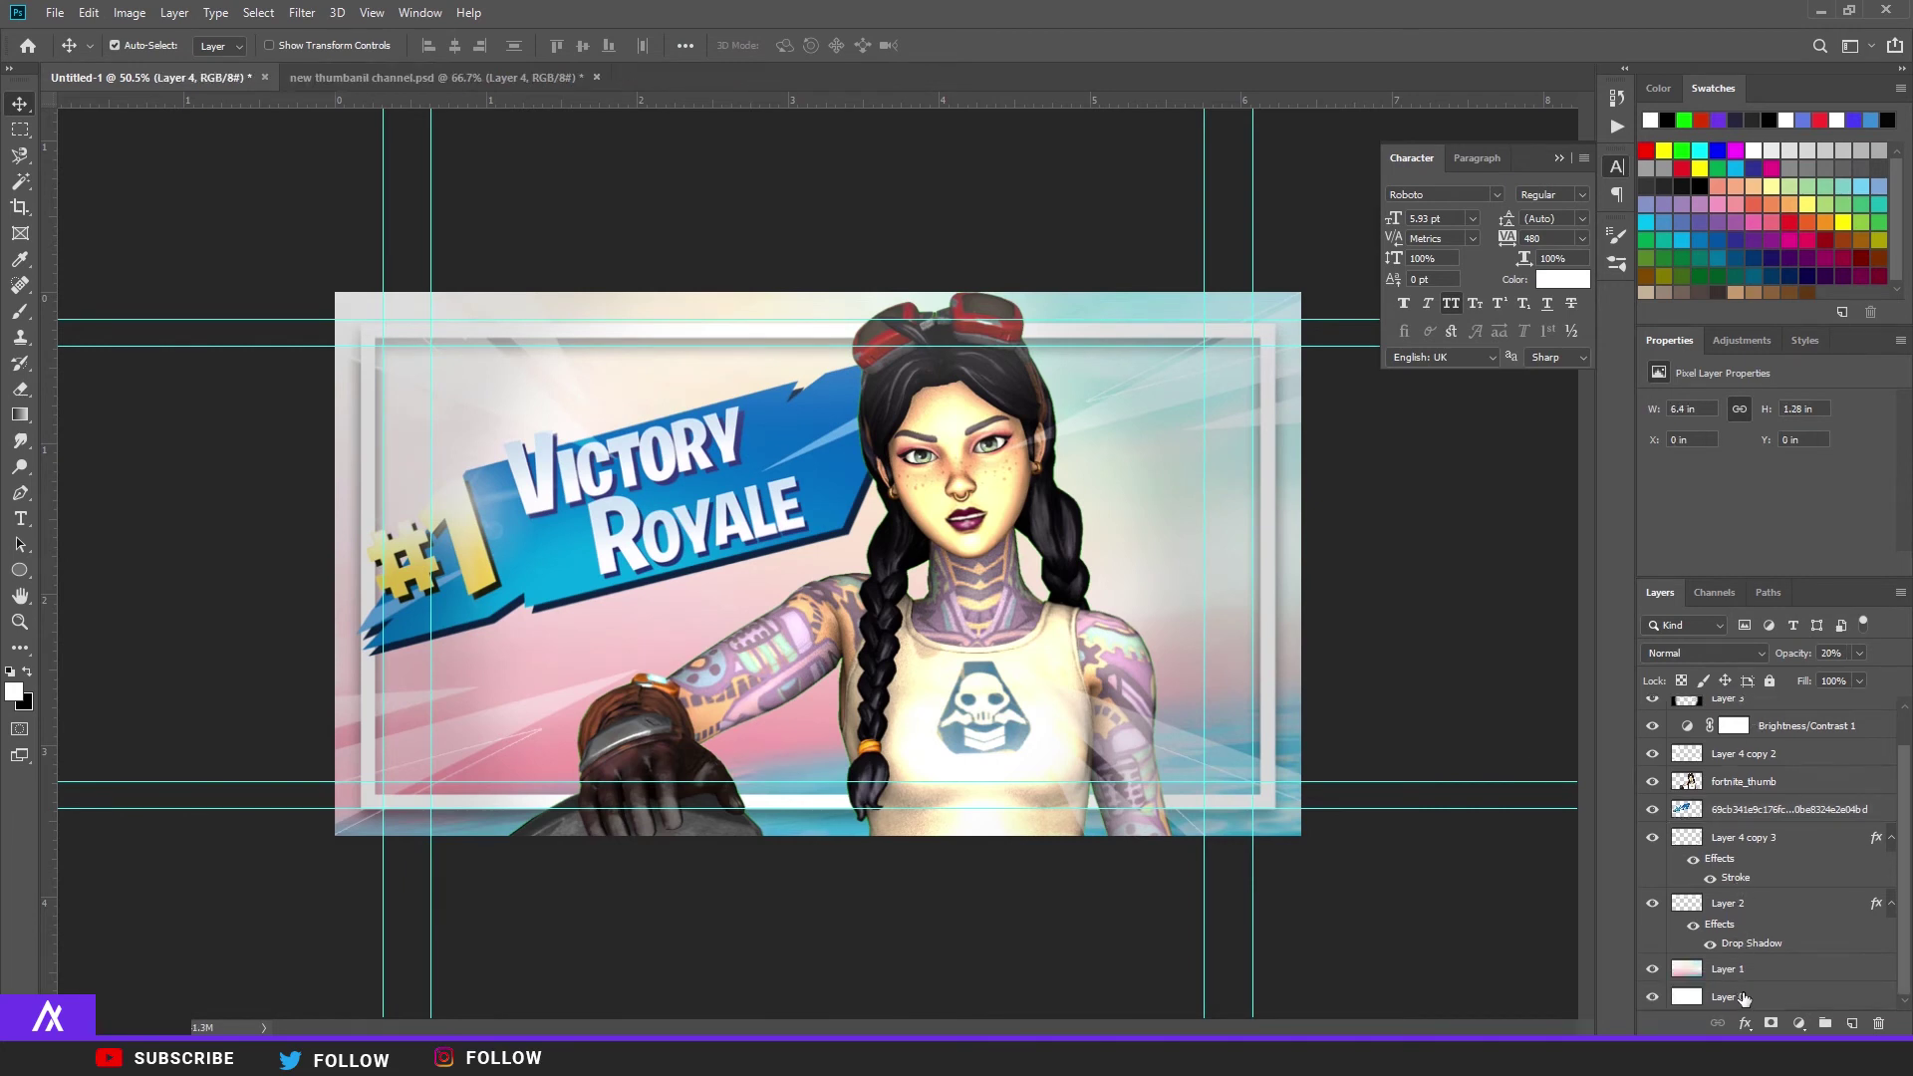
Step: Duplicate every layer from Layer 4 down, merge the copies, and duplicate the merged layer
left_click(1744, 998, "shift")
key("ctrl+j")
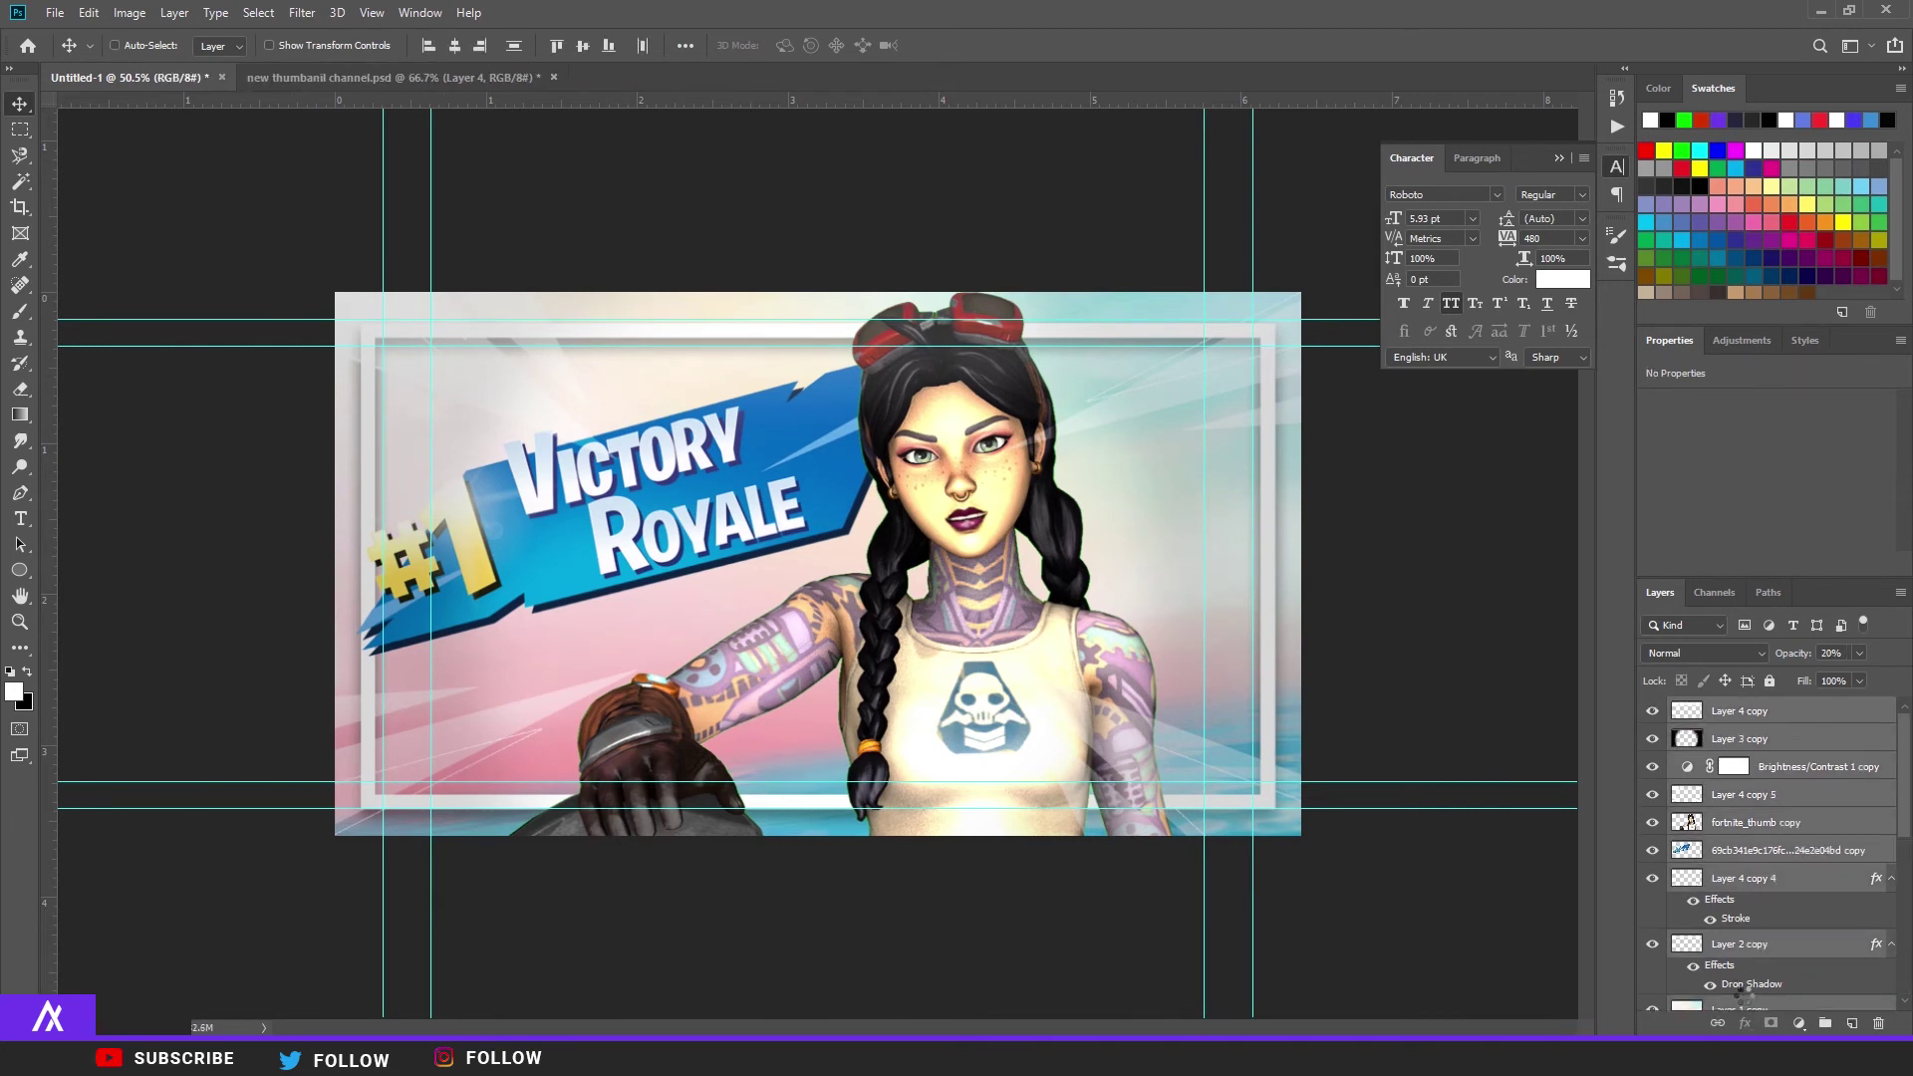
key("ctrl+e")
key("ctrl+j")
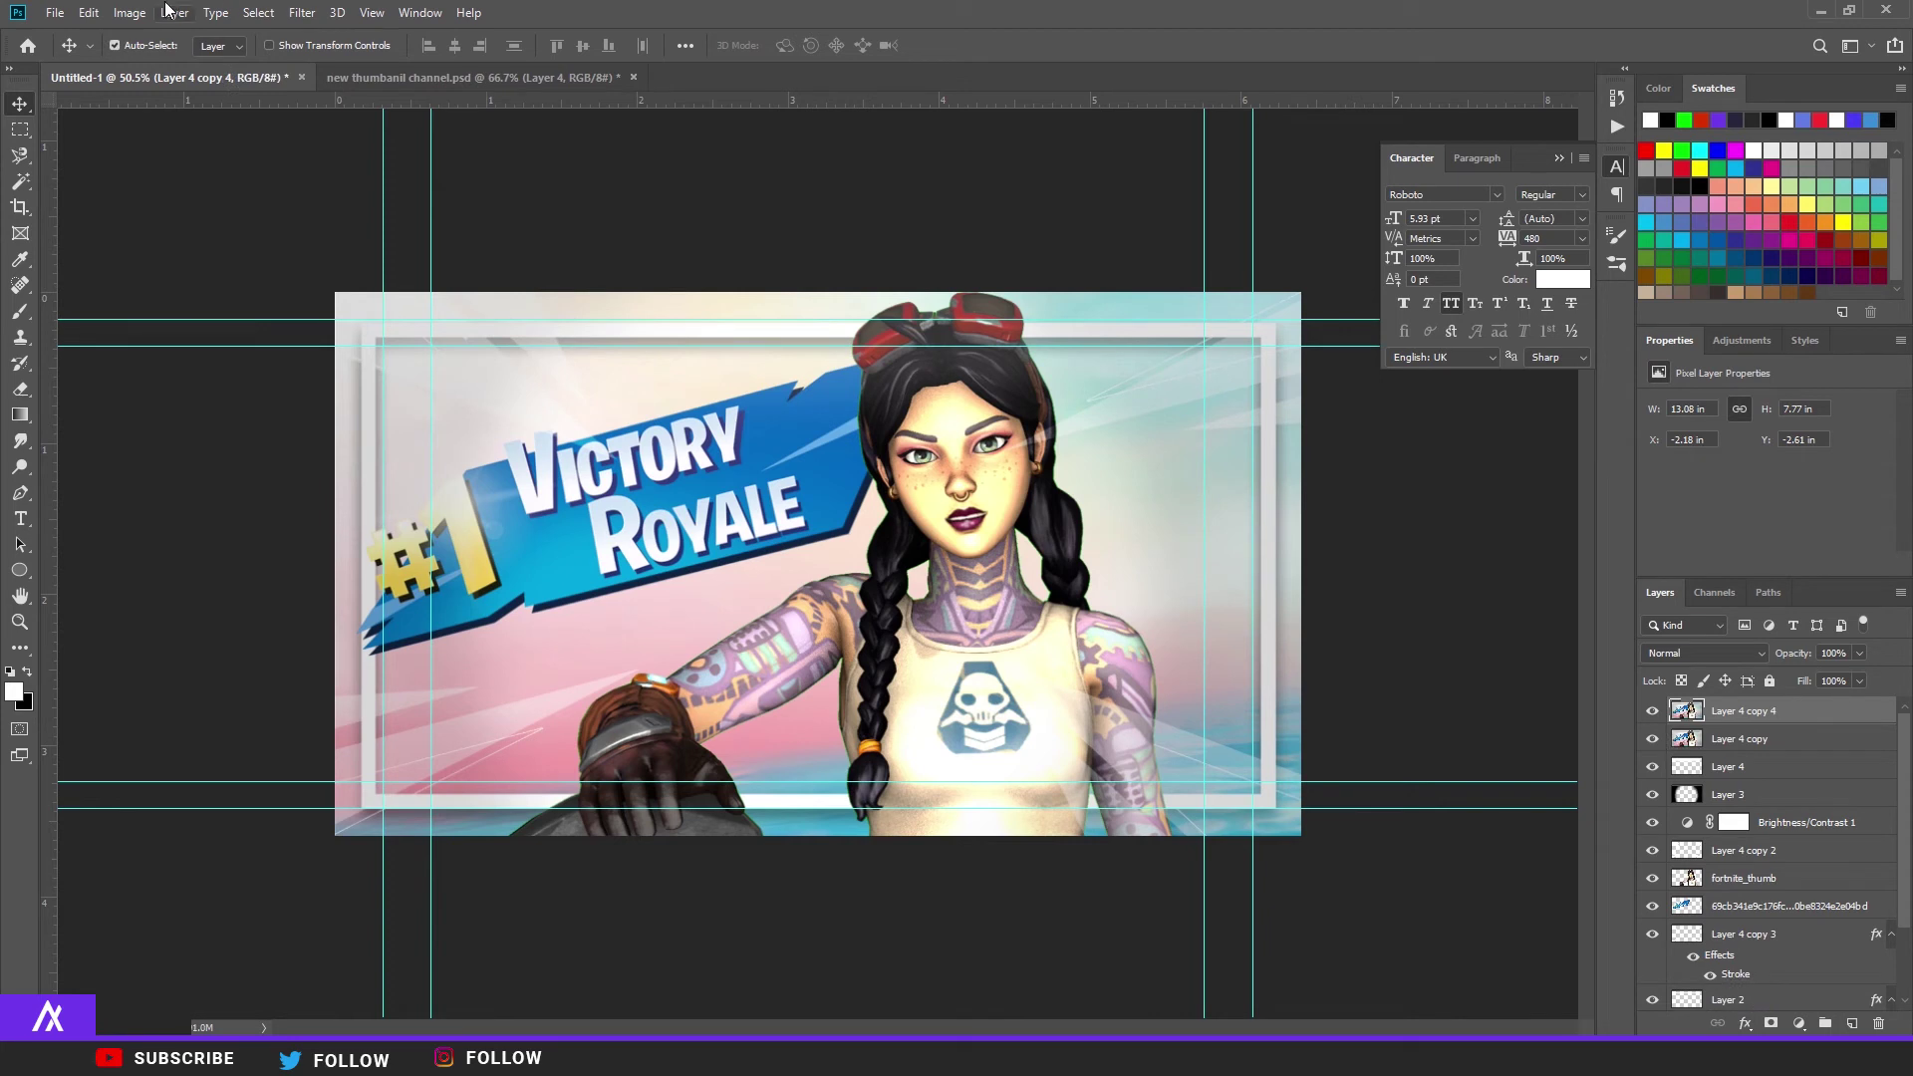
left_click(302, 12)
left_click(404, 151)
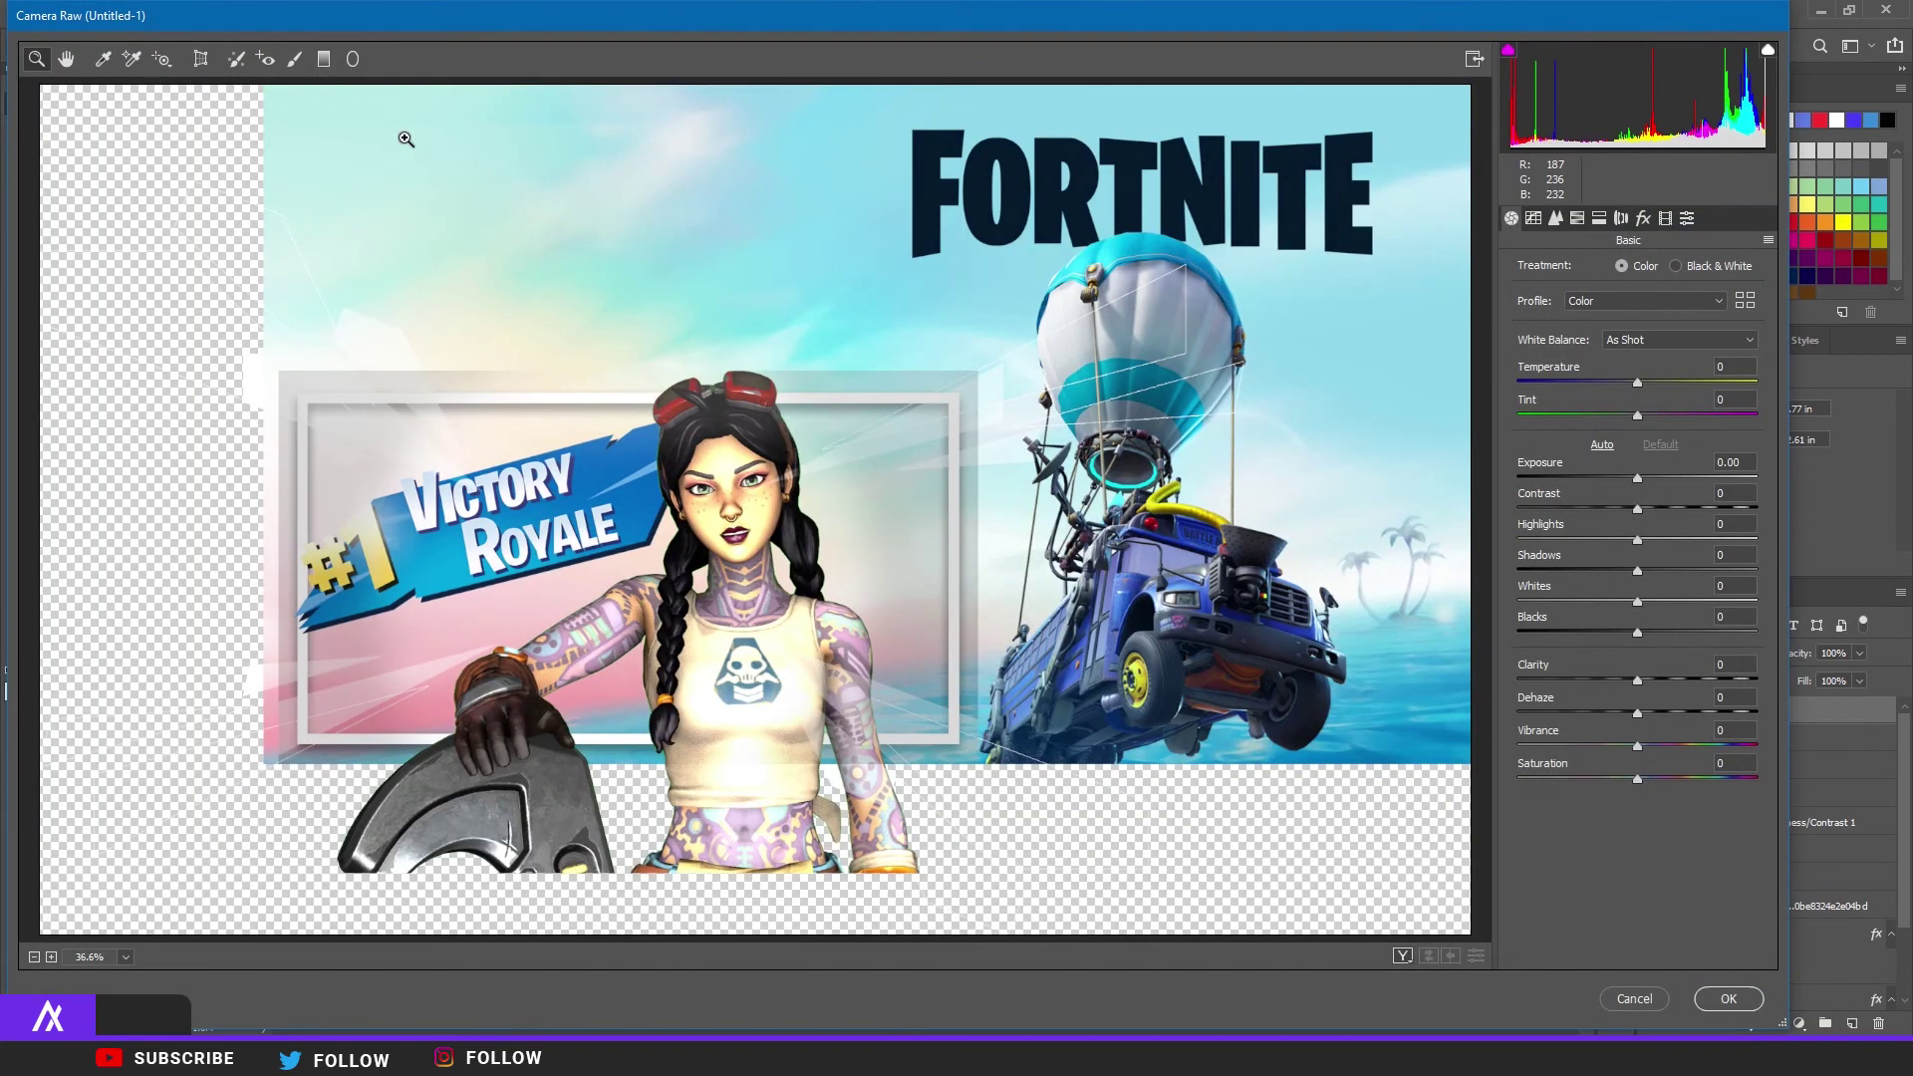
left_click(1729, 999)
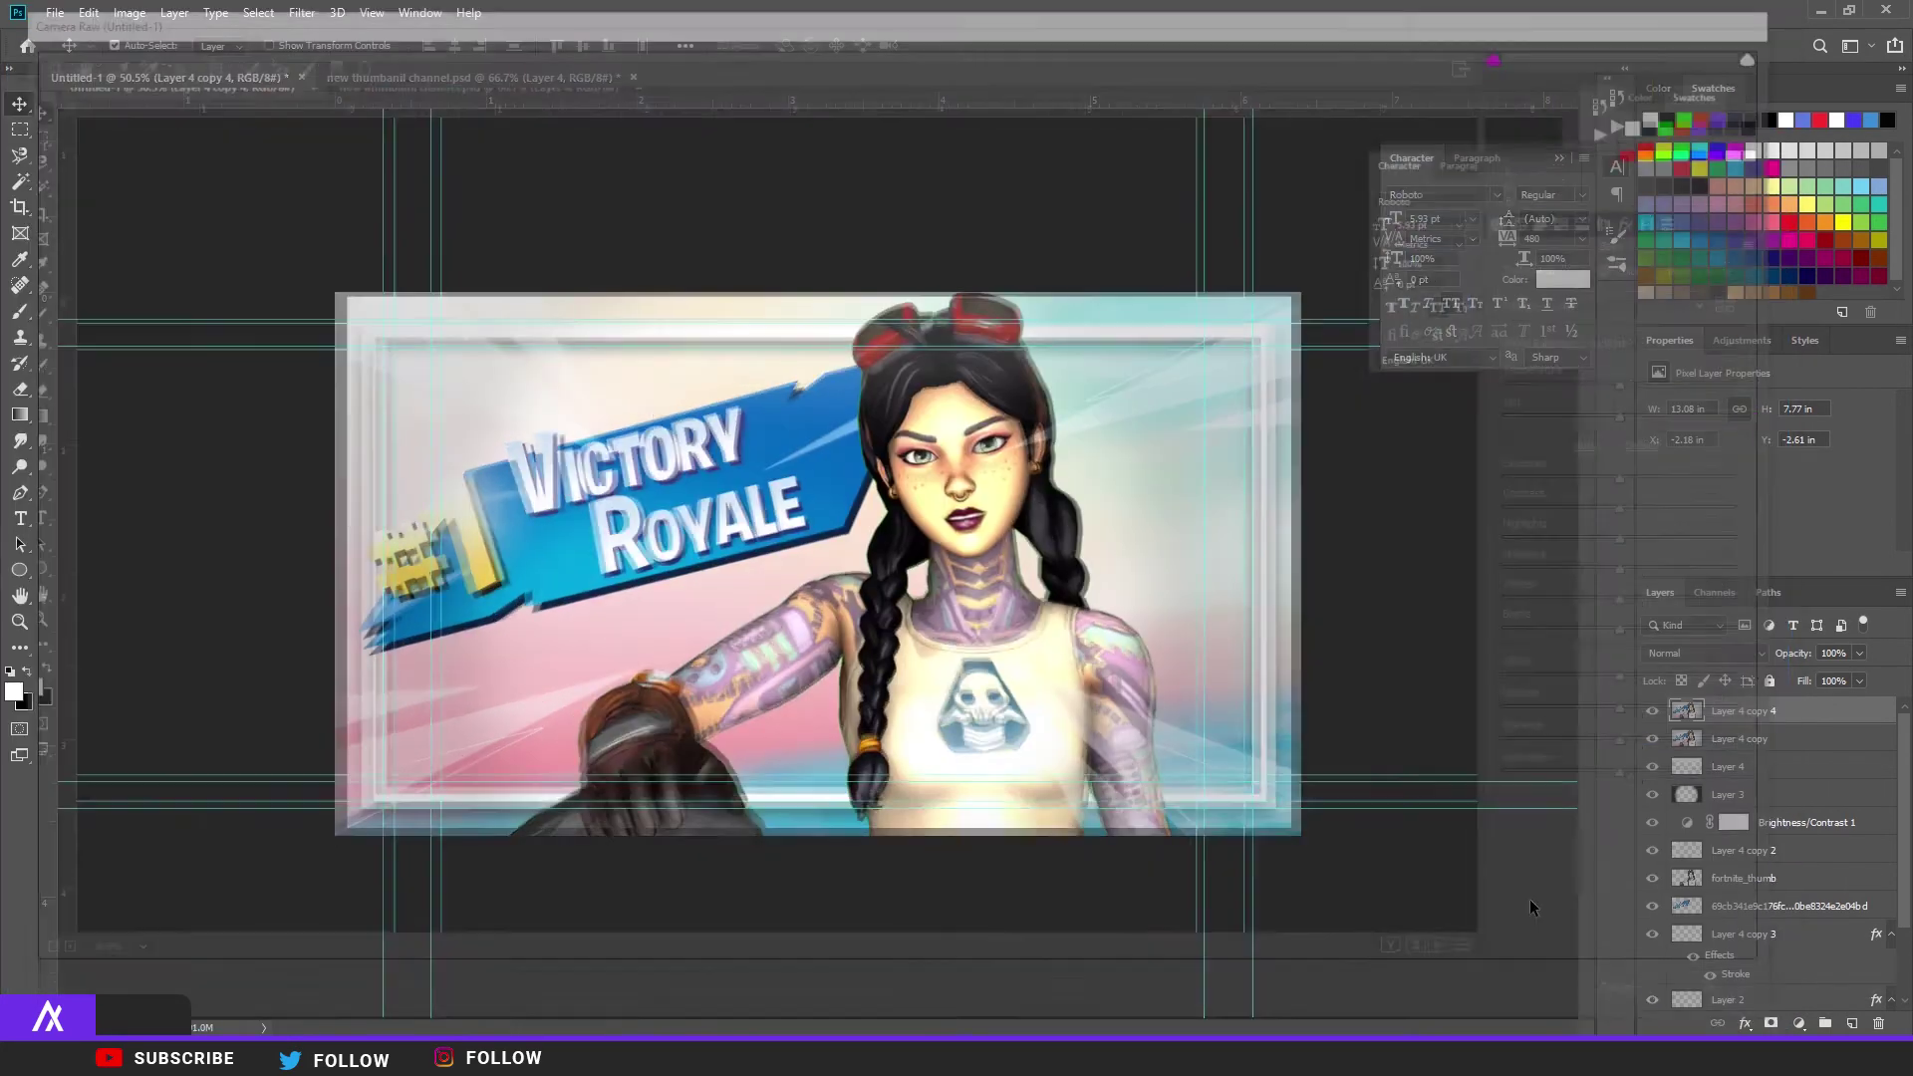
Step: Cut the full canvas onto Layer 5, delete the leftover merged layers, and duplicate Layer 5
left_click(22, 128)
key("ctrl+a")
right_click(1136, 697)
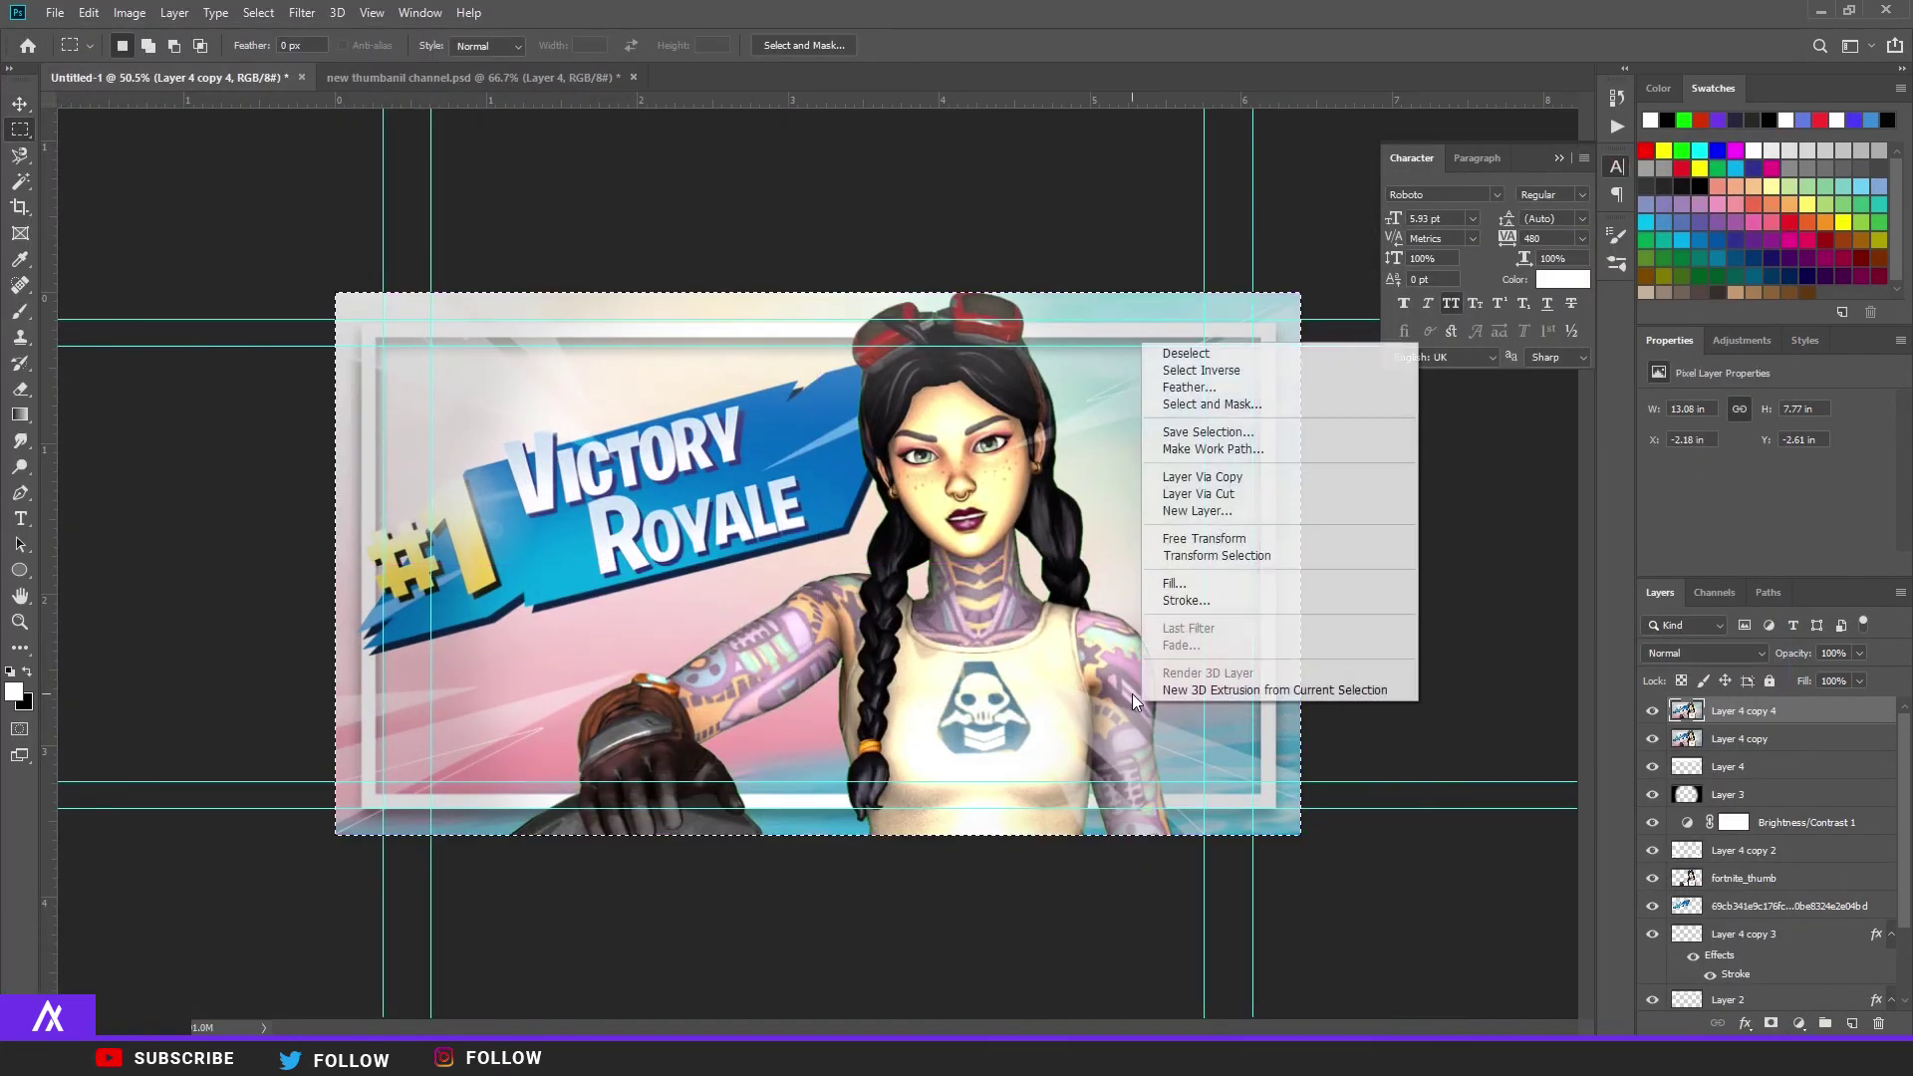
left_click(1211, 496)
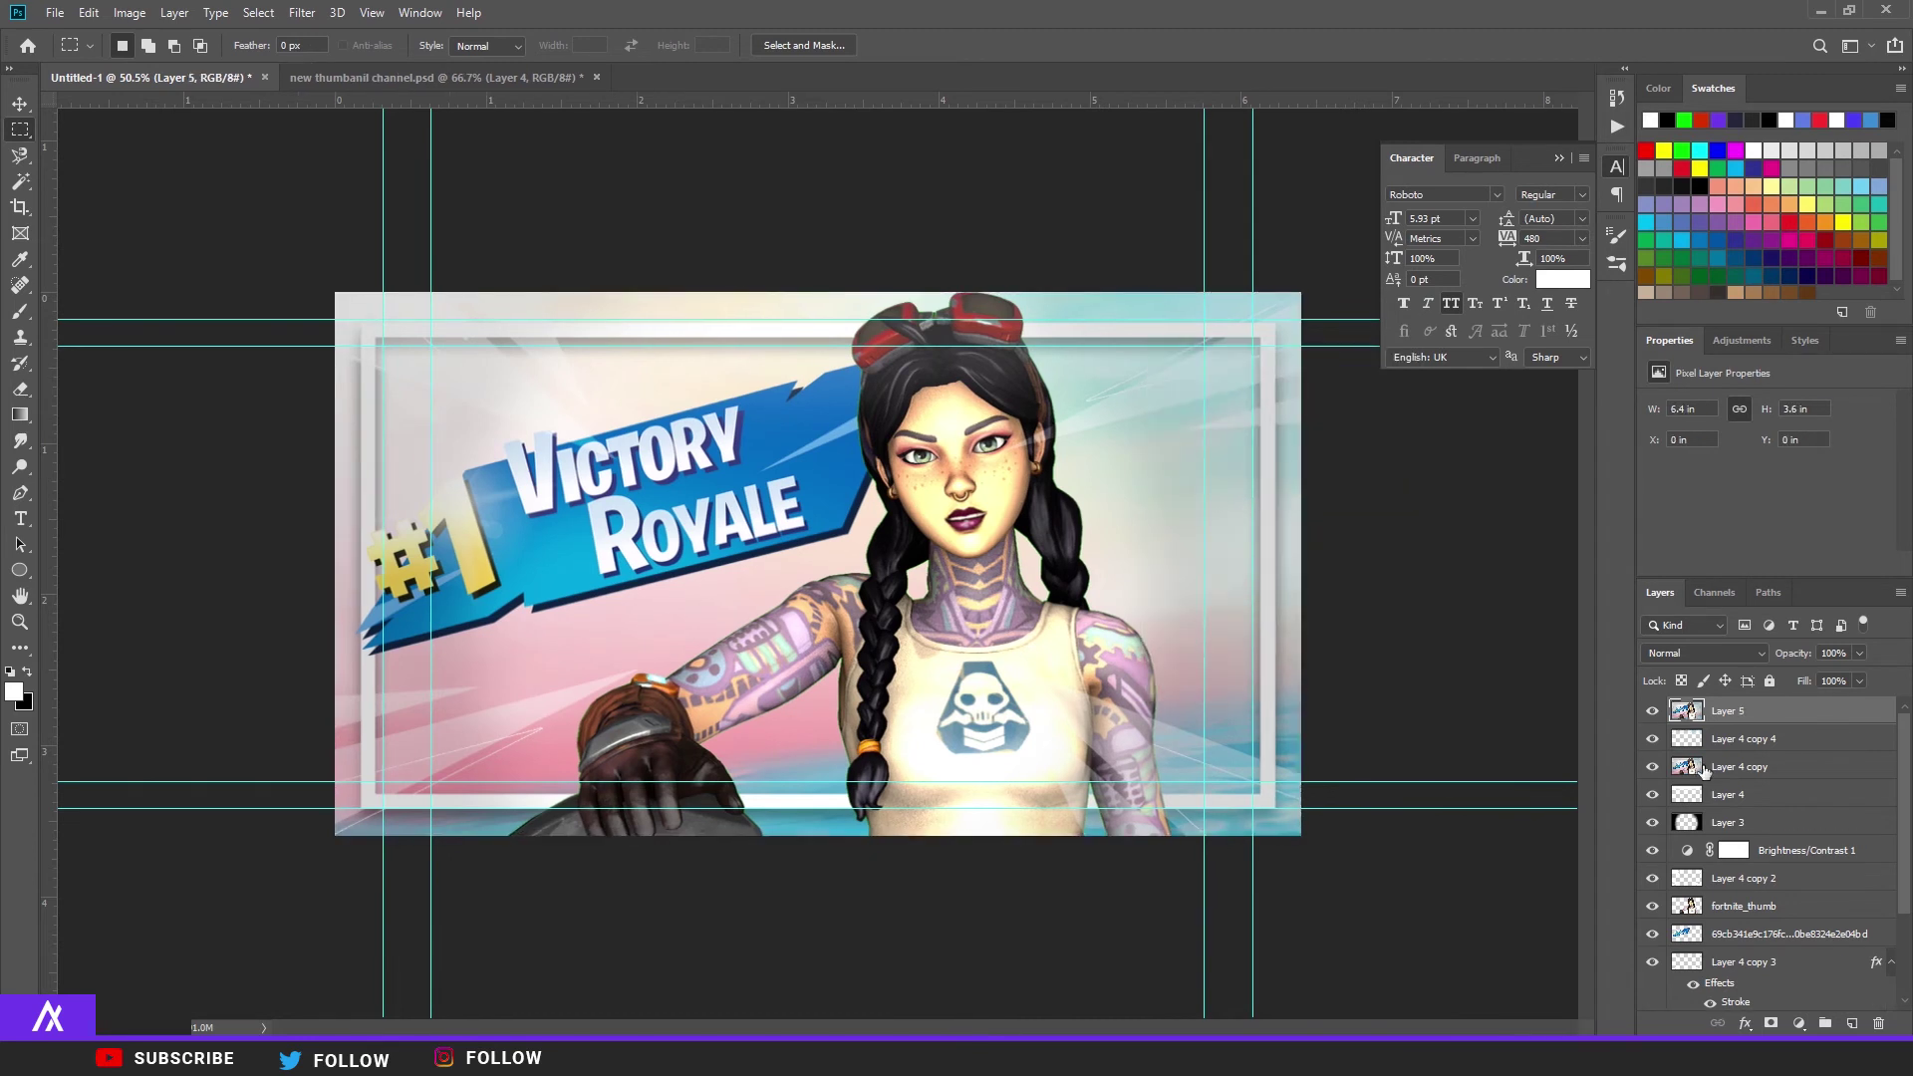
left_click(1706, 746)
key("Delete")
key("Delete")
left_click(1725, 719)
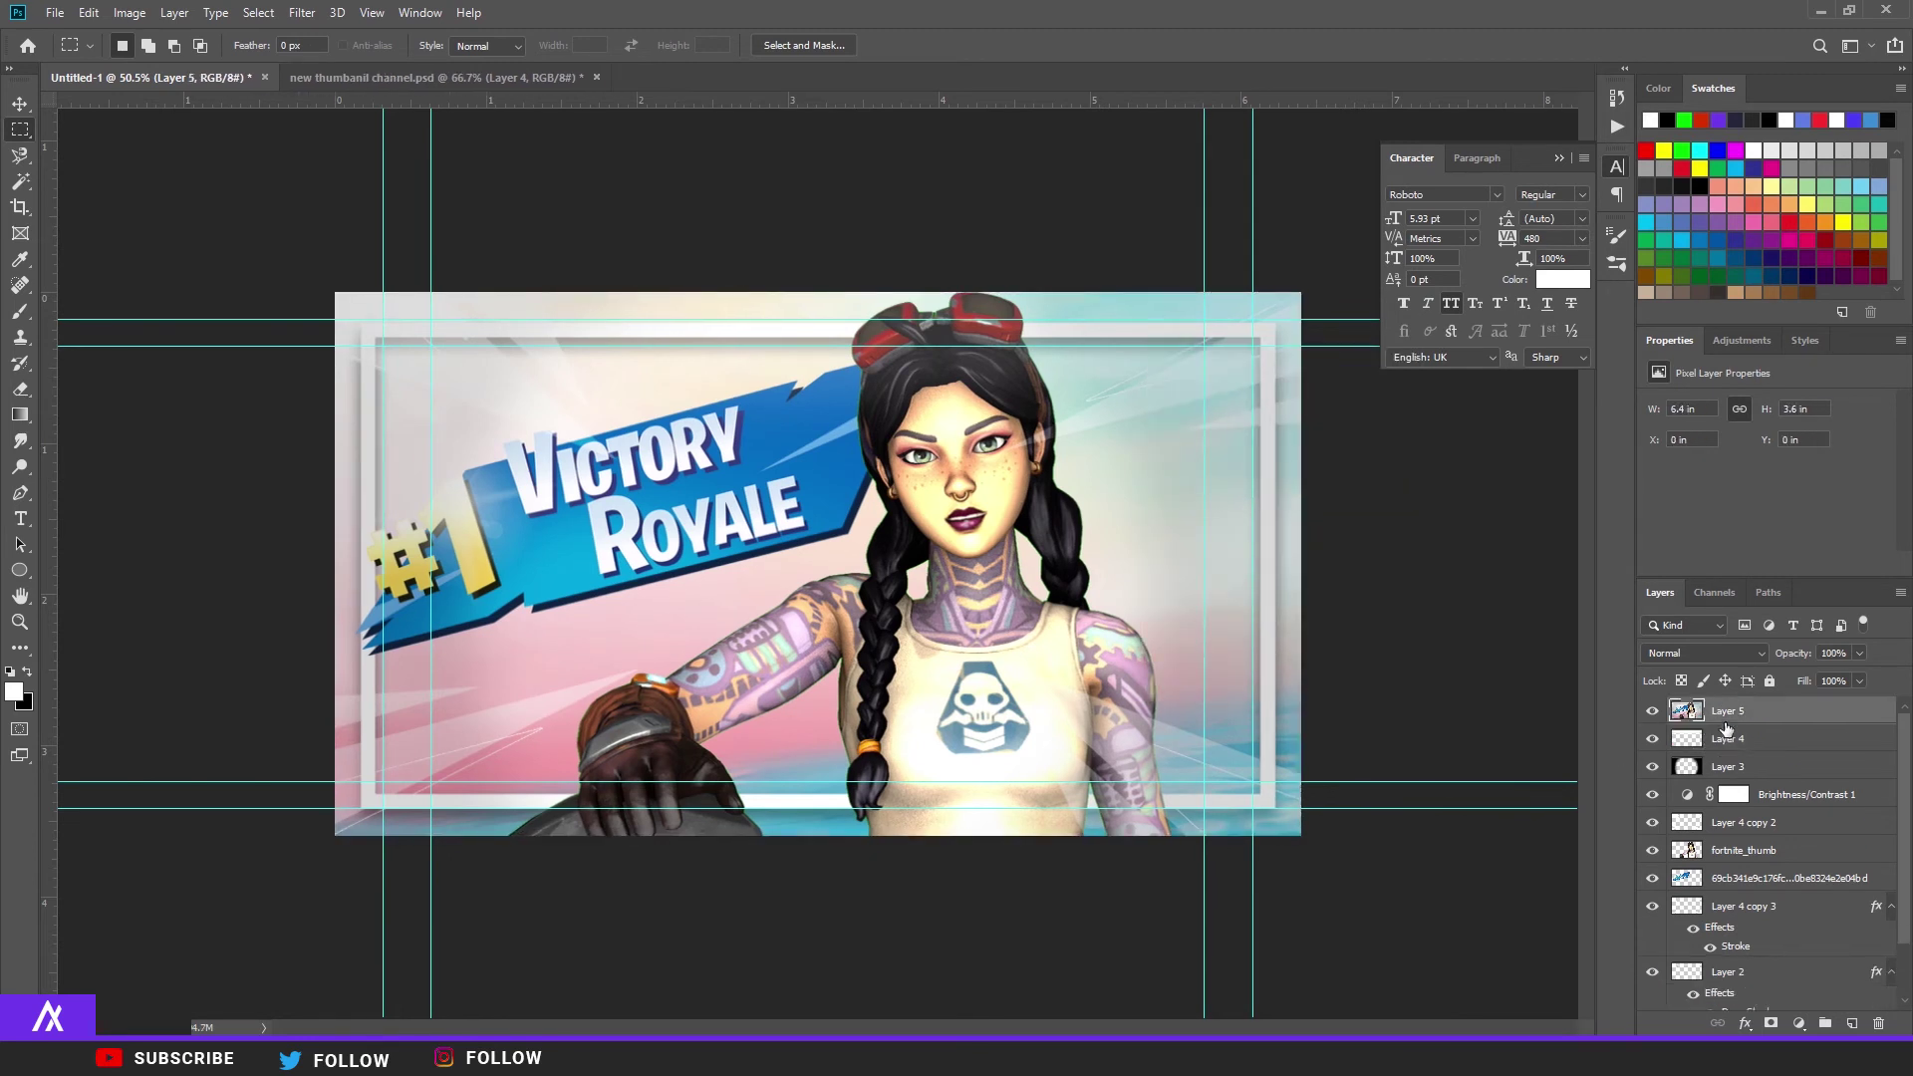
key("ctrl+j")
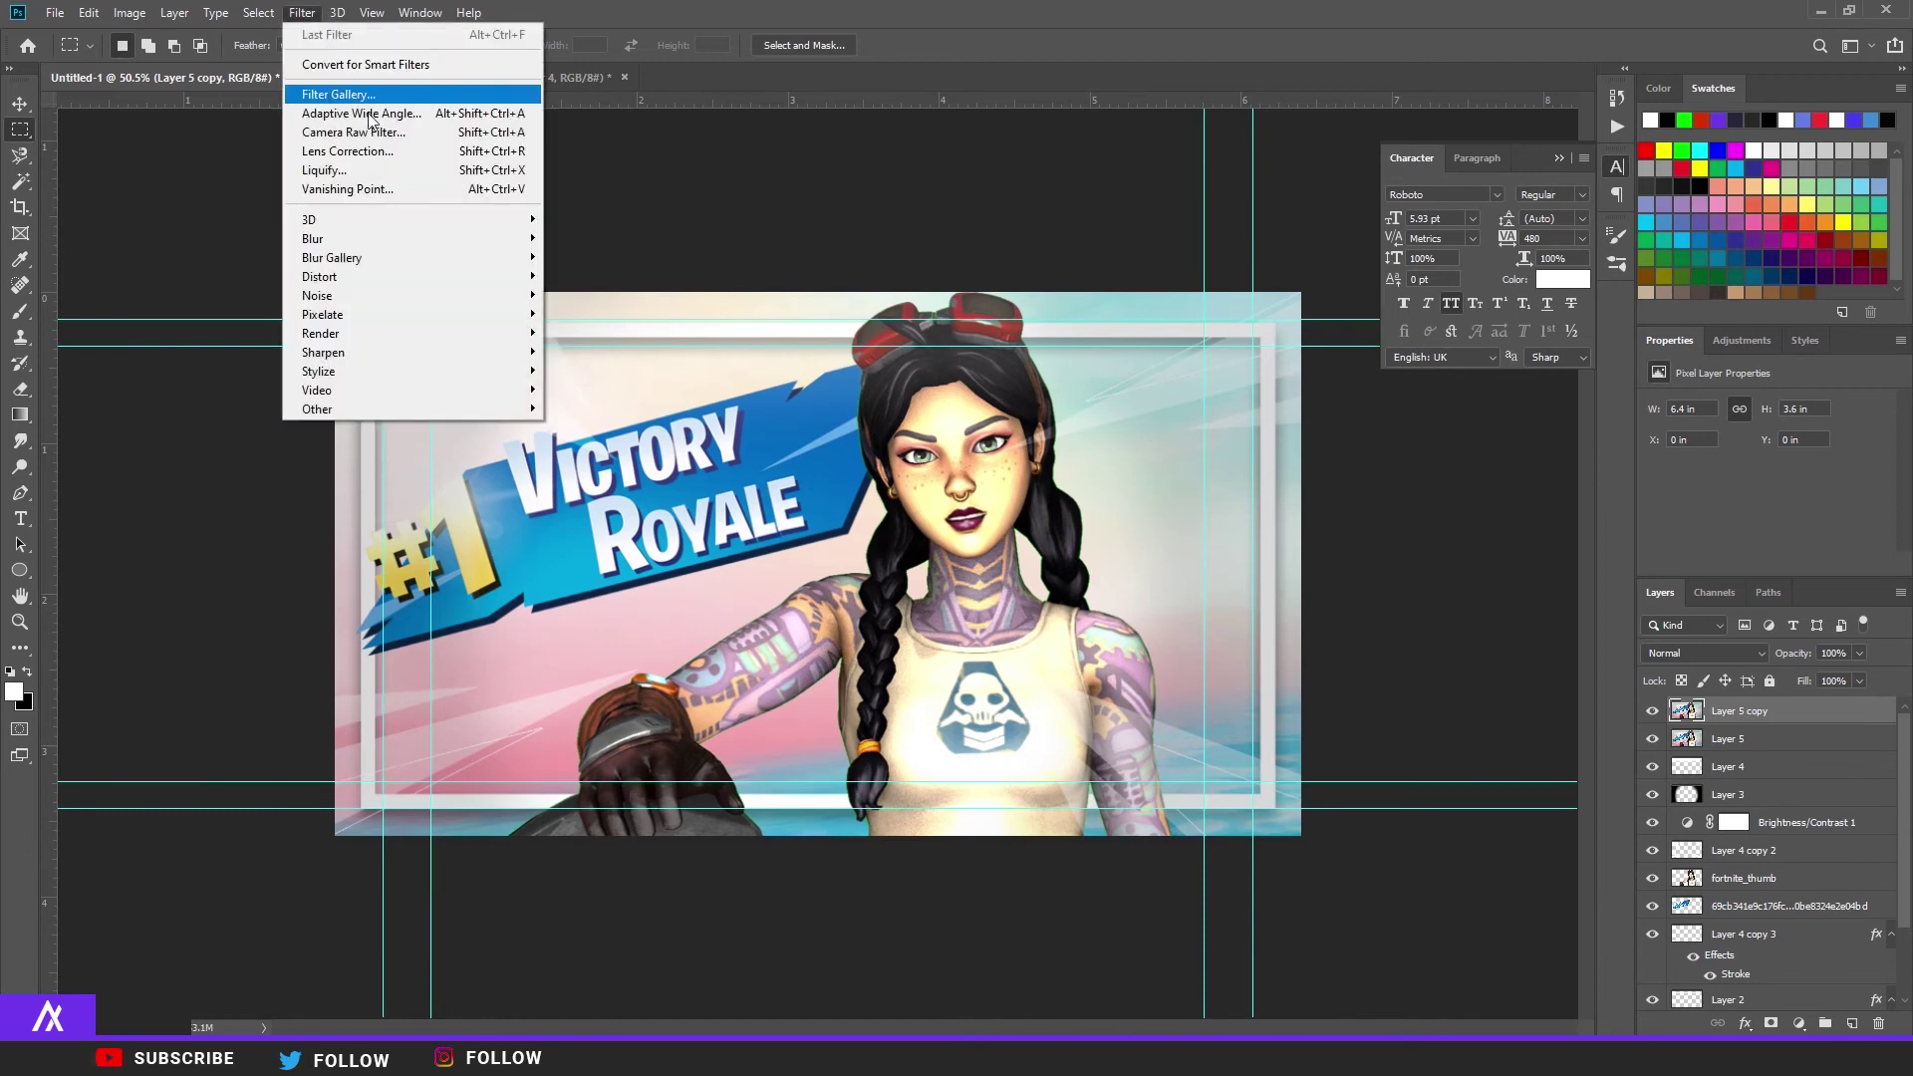
Step: In Camera Raw, set temperature -8, exposure +0.10 and add luminance noise reduction
left_click(302, 12)
left_click(394, 133)
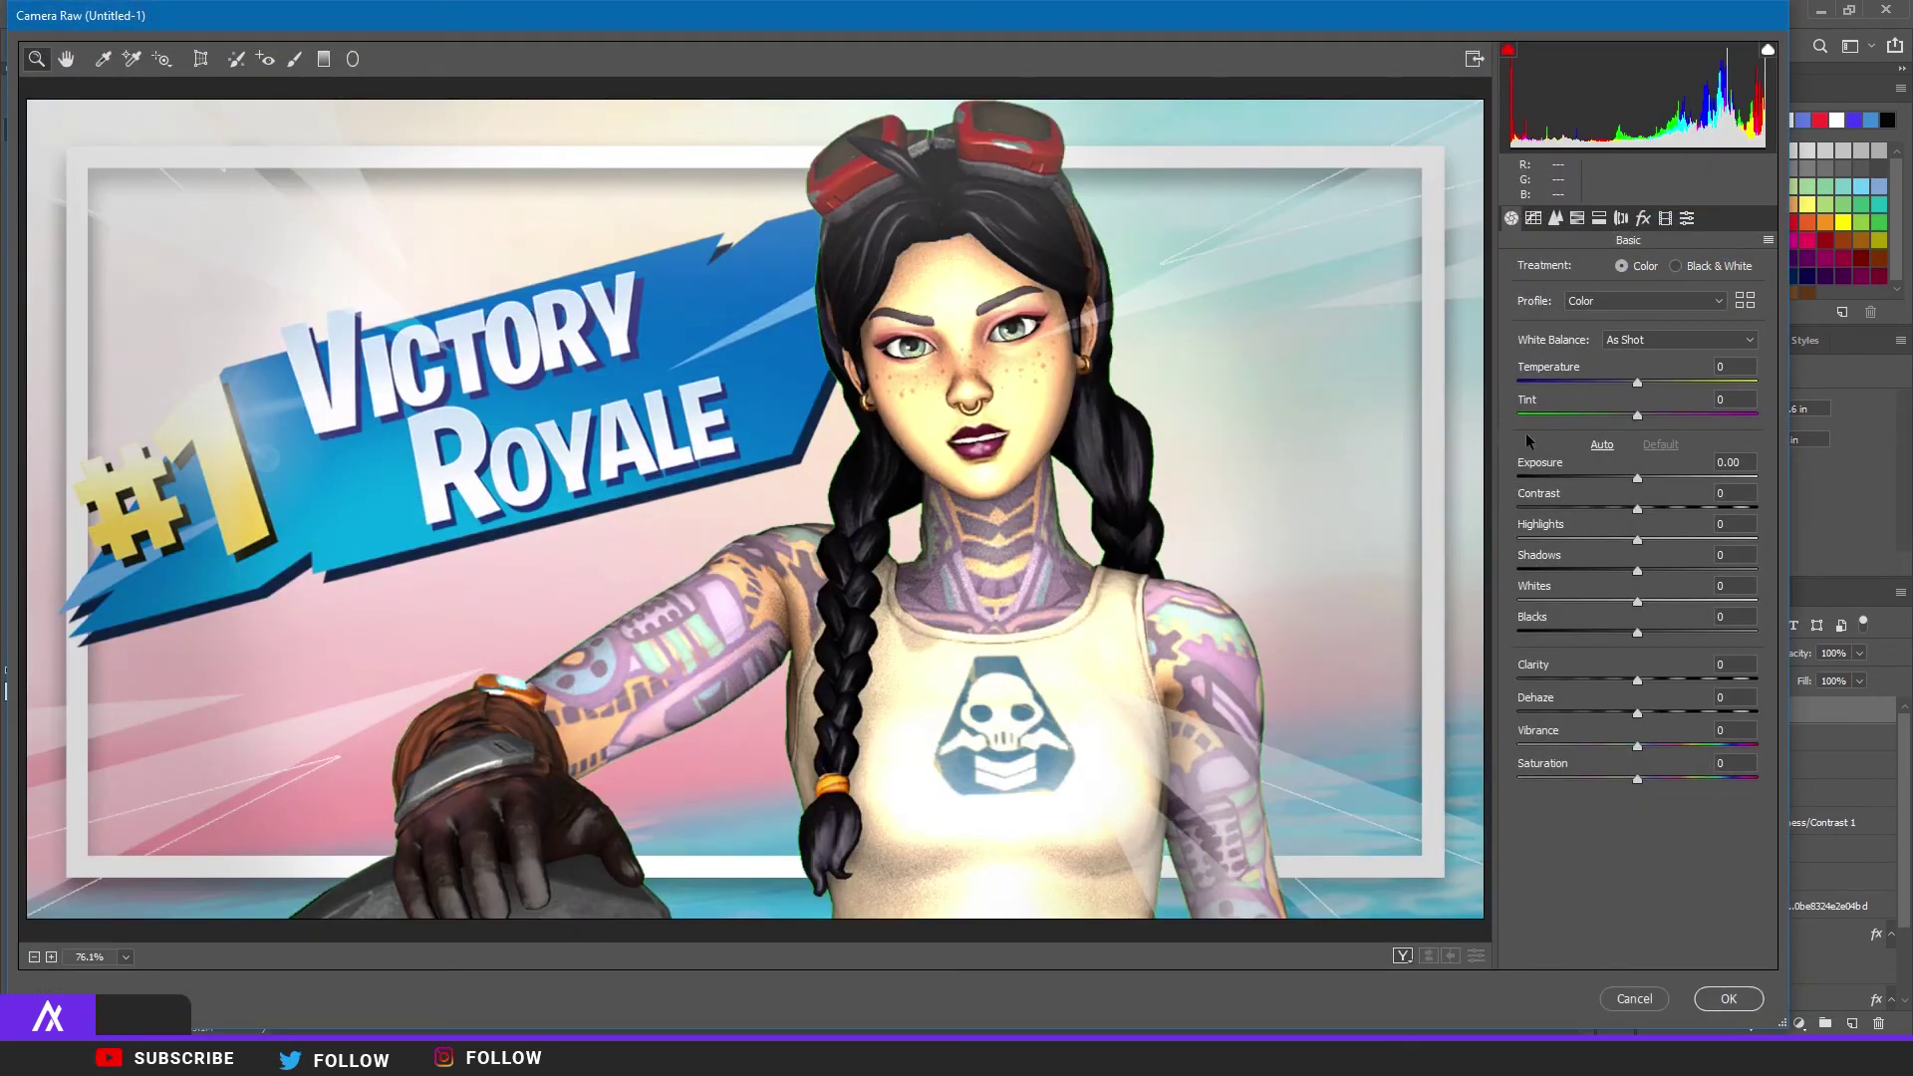
left_click_drag(1640, 380, 1646, 411)
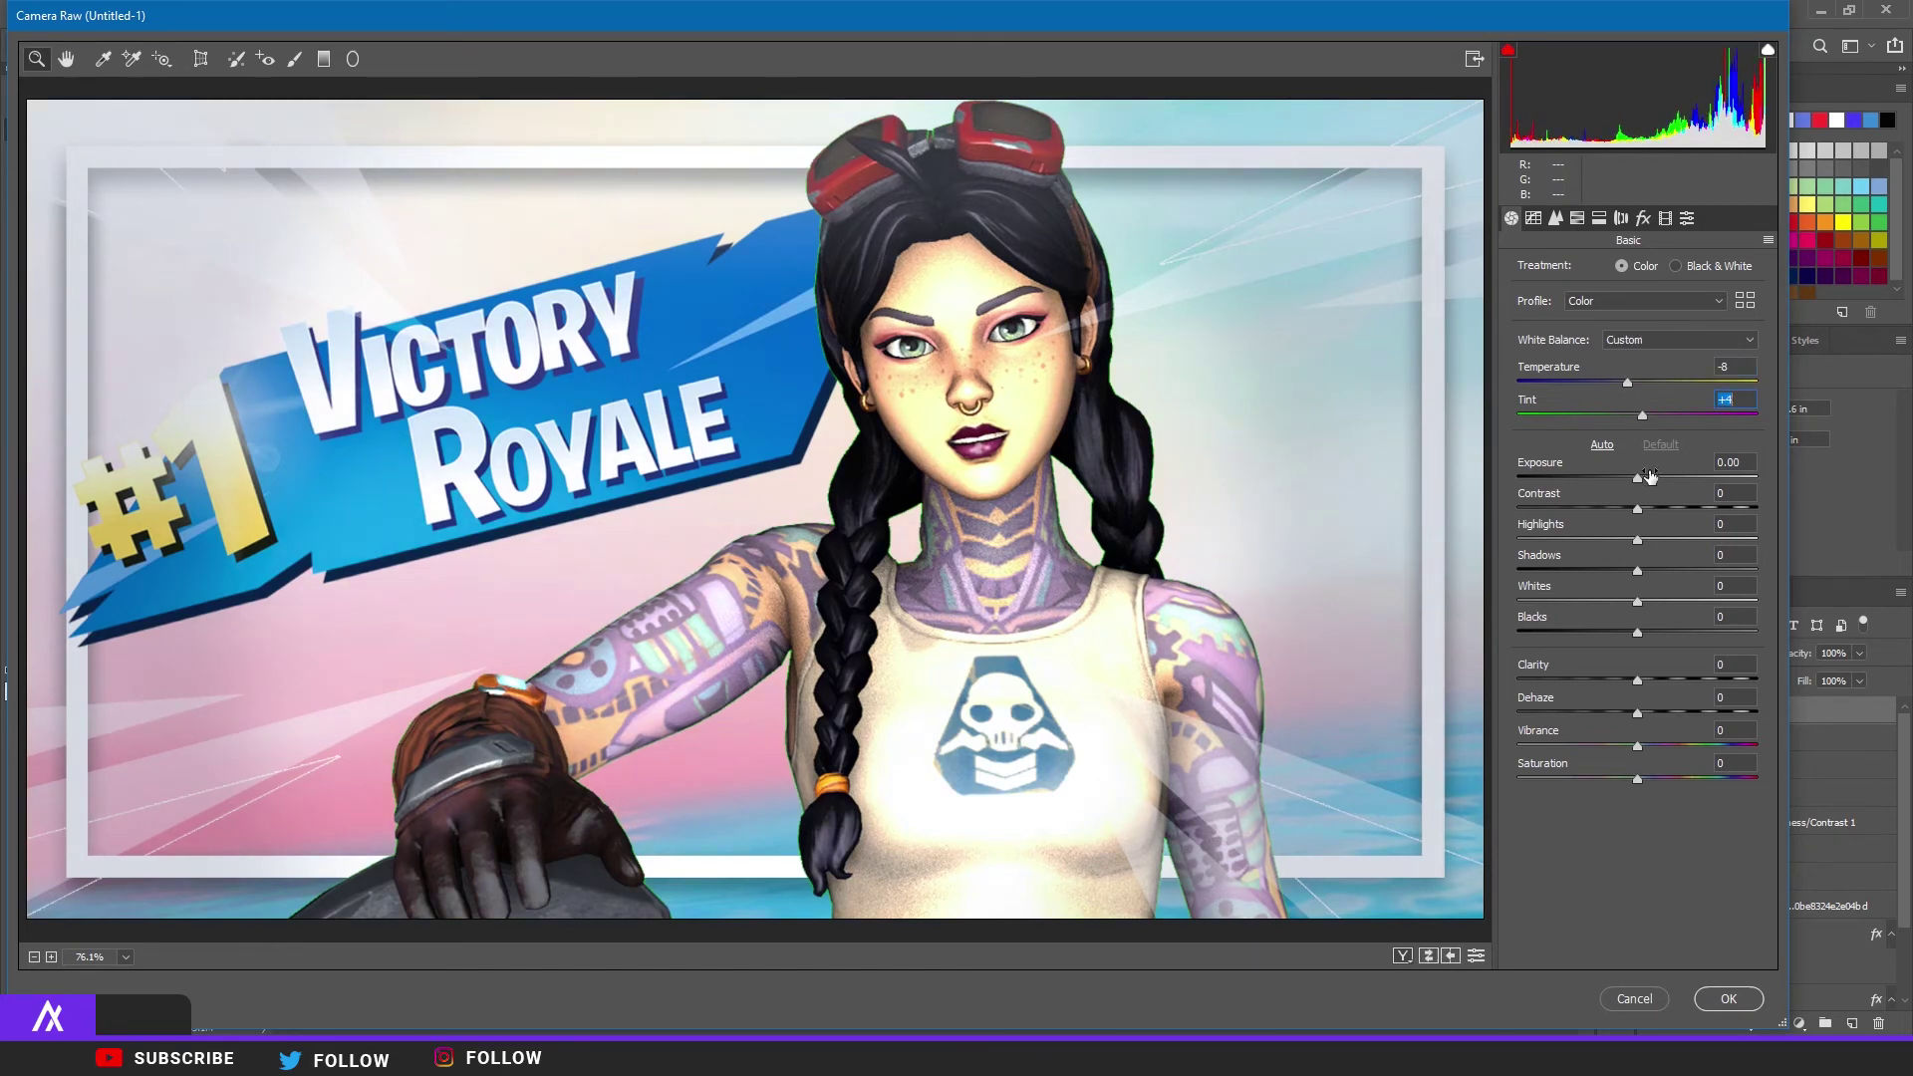
left_click_drag(1649, 476, 1650, 683)
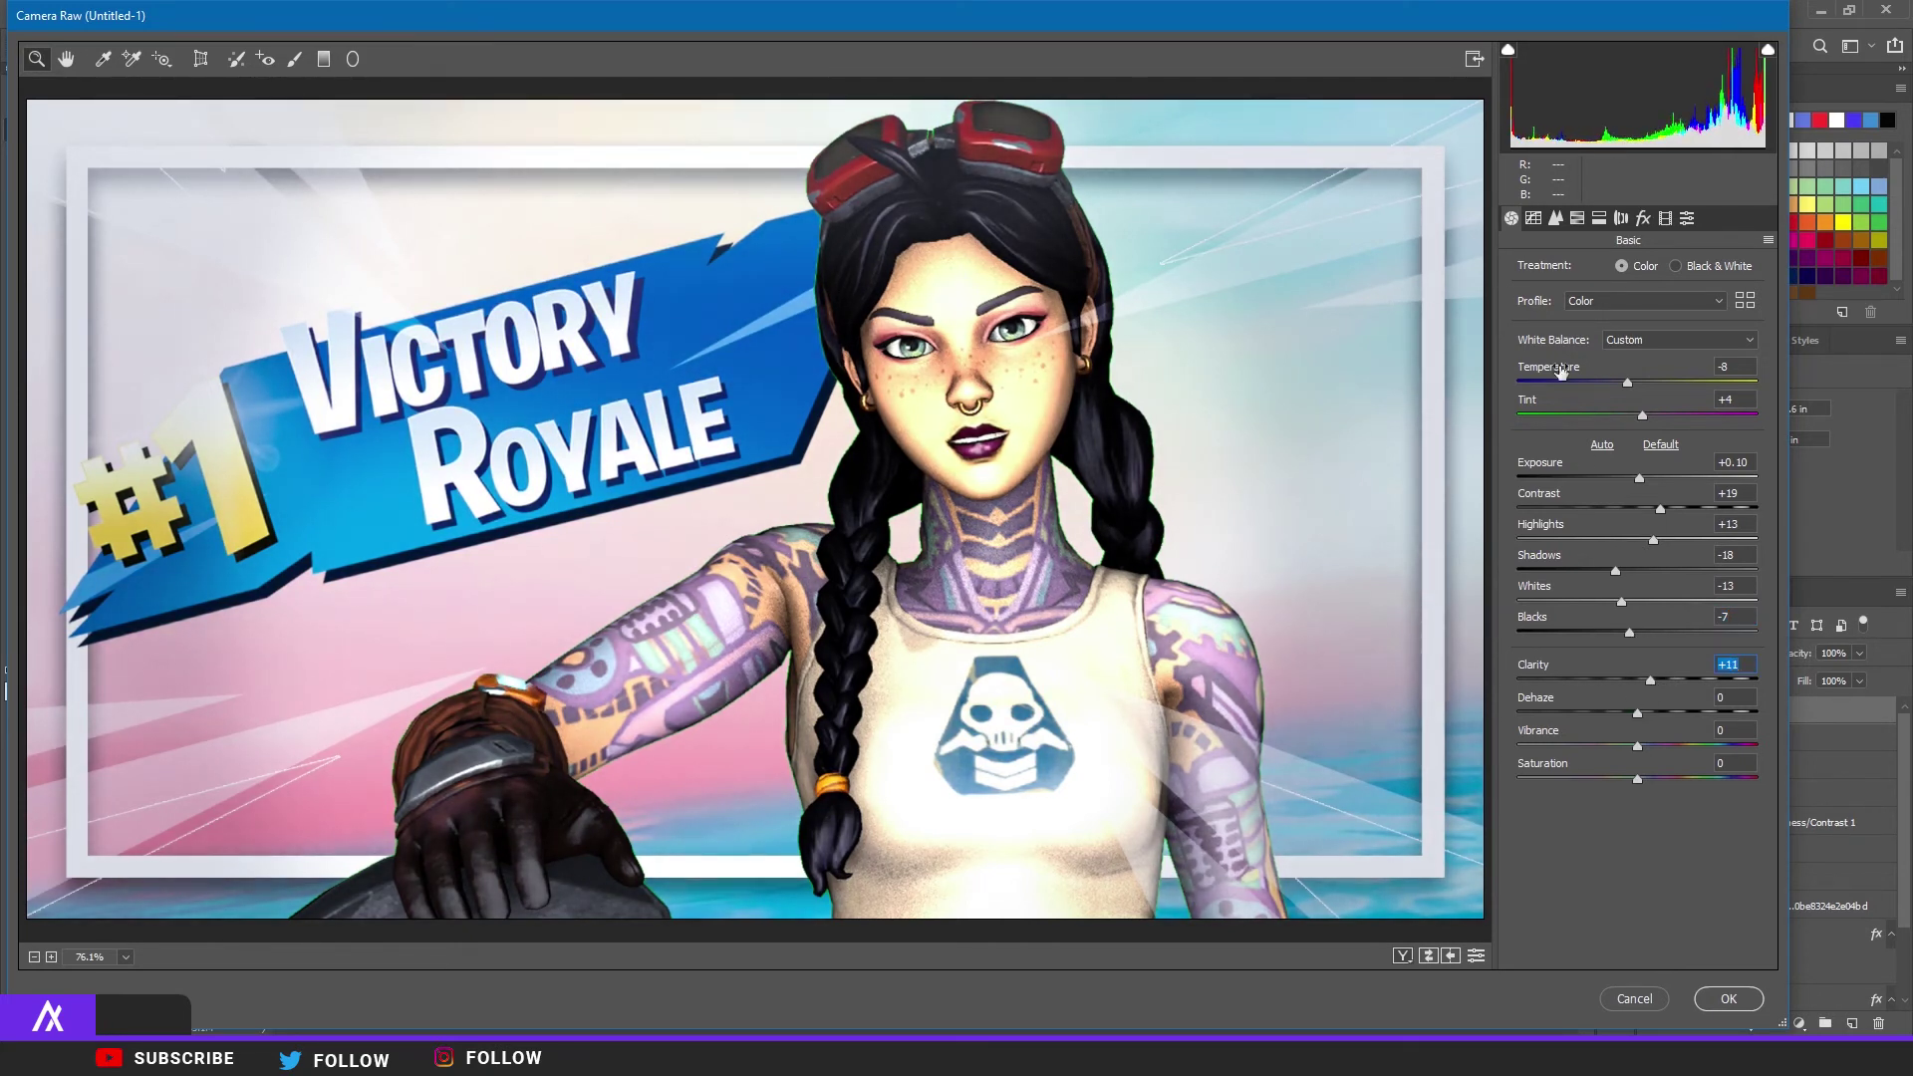
left_click(1535, 219)
left_click(1558, 220)
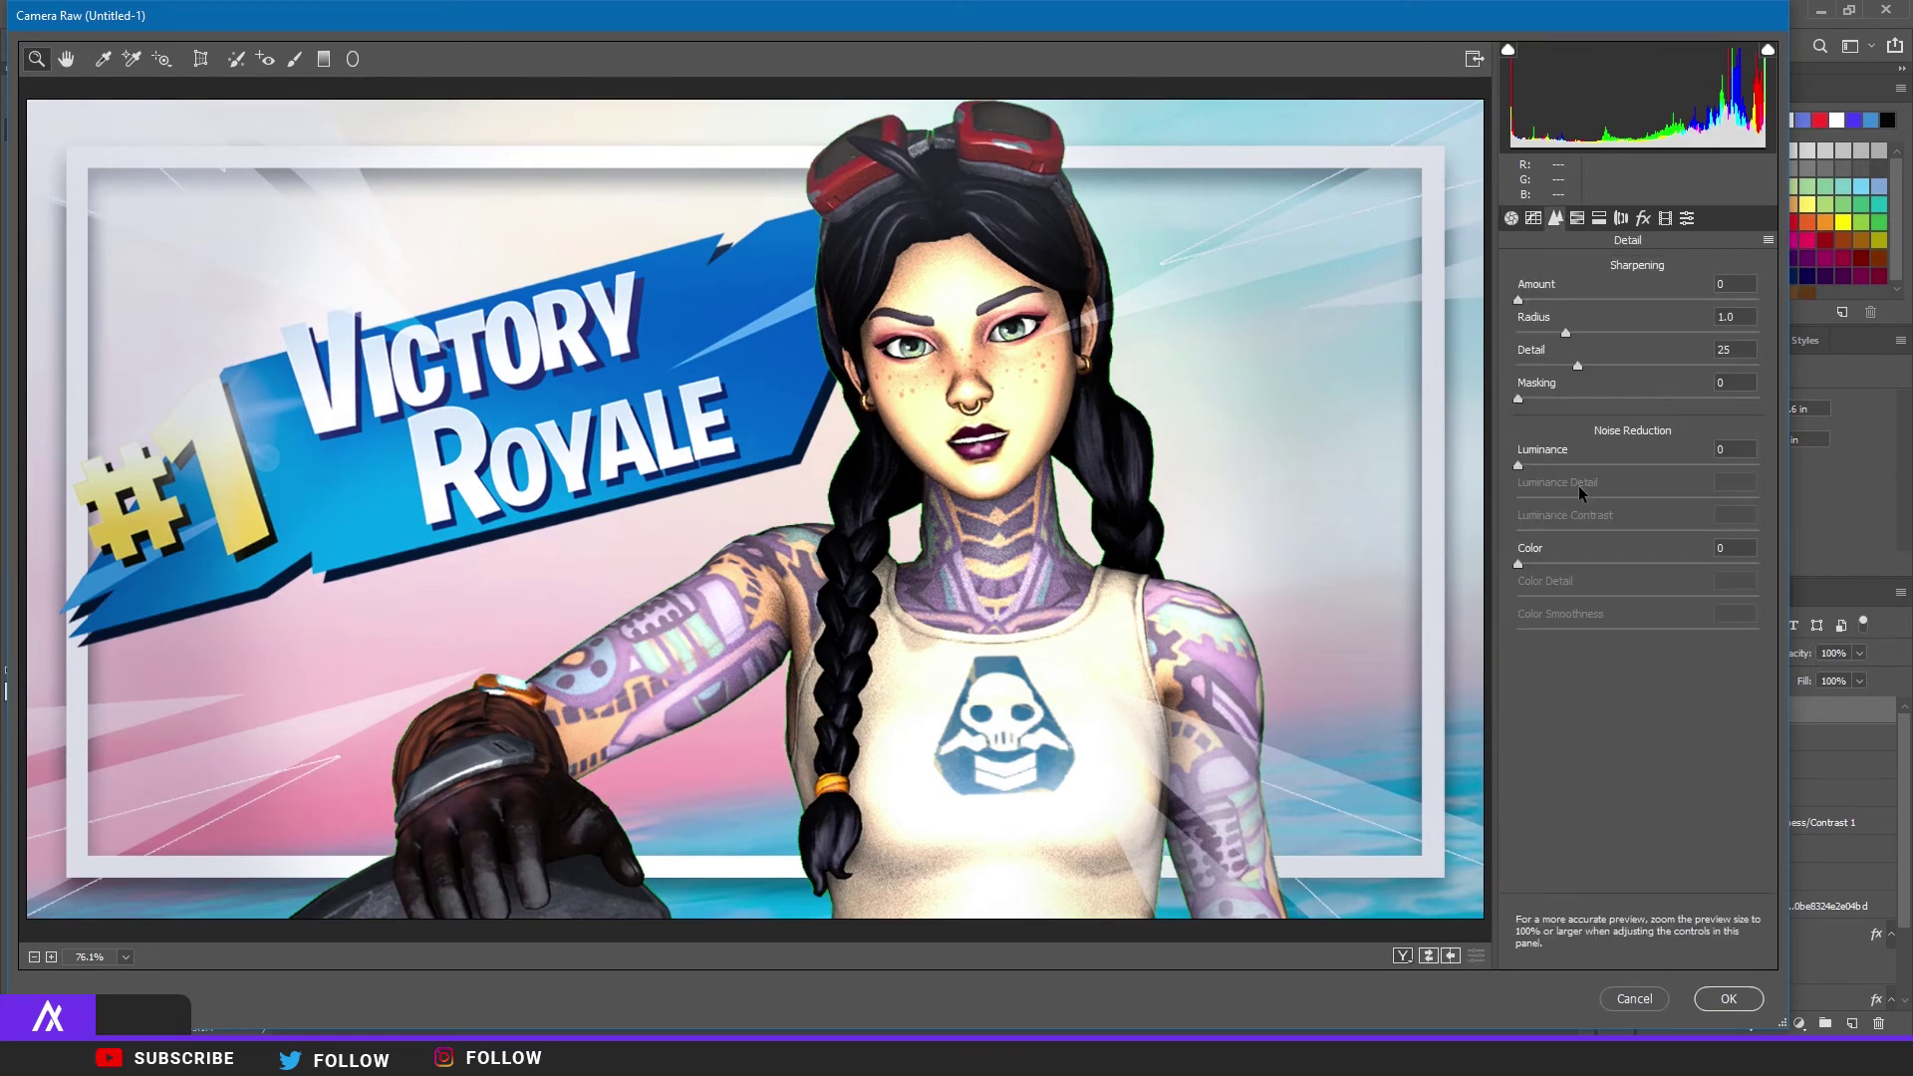
left_click(1541, 464)
left_click_drag(1630, 463, 1661, 462)
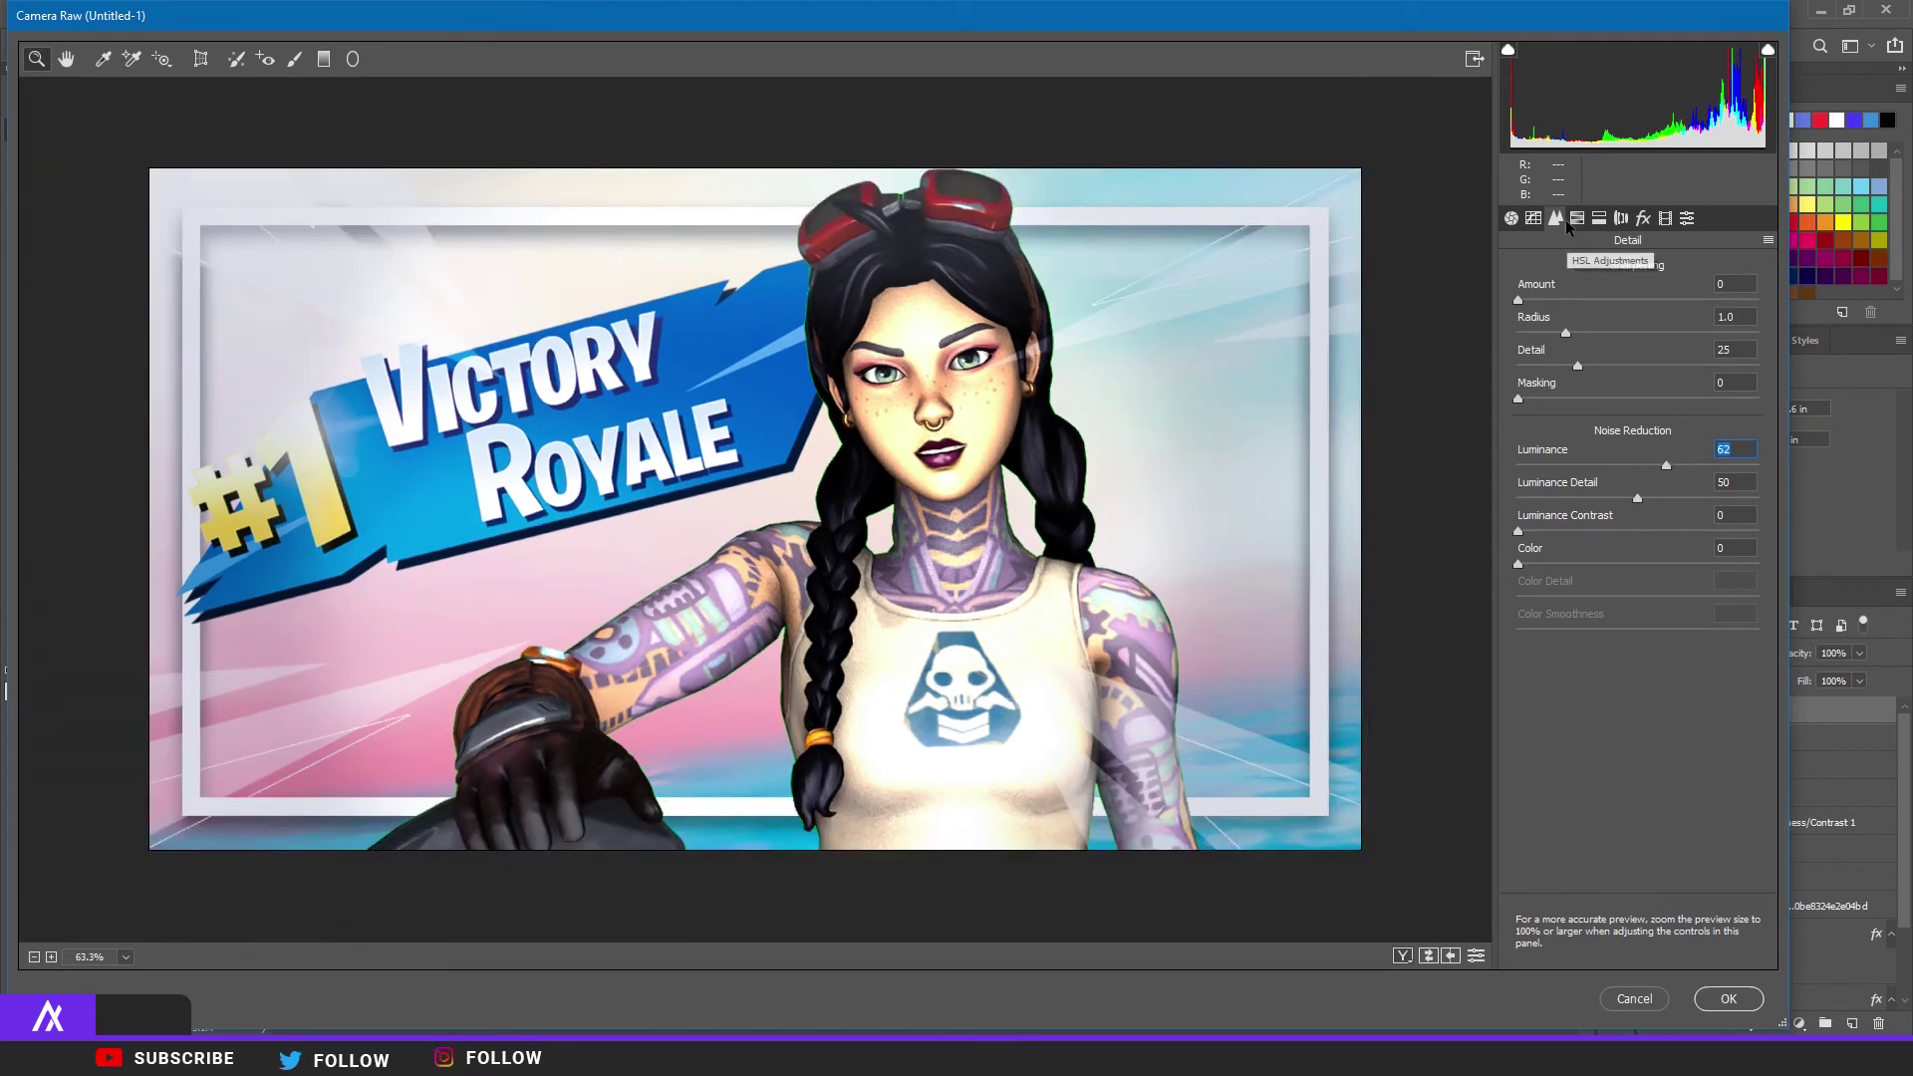
Step: Boost the saturation of aquas, blues, yellows and purples
left_click(1578, 219)
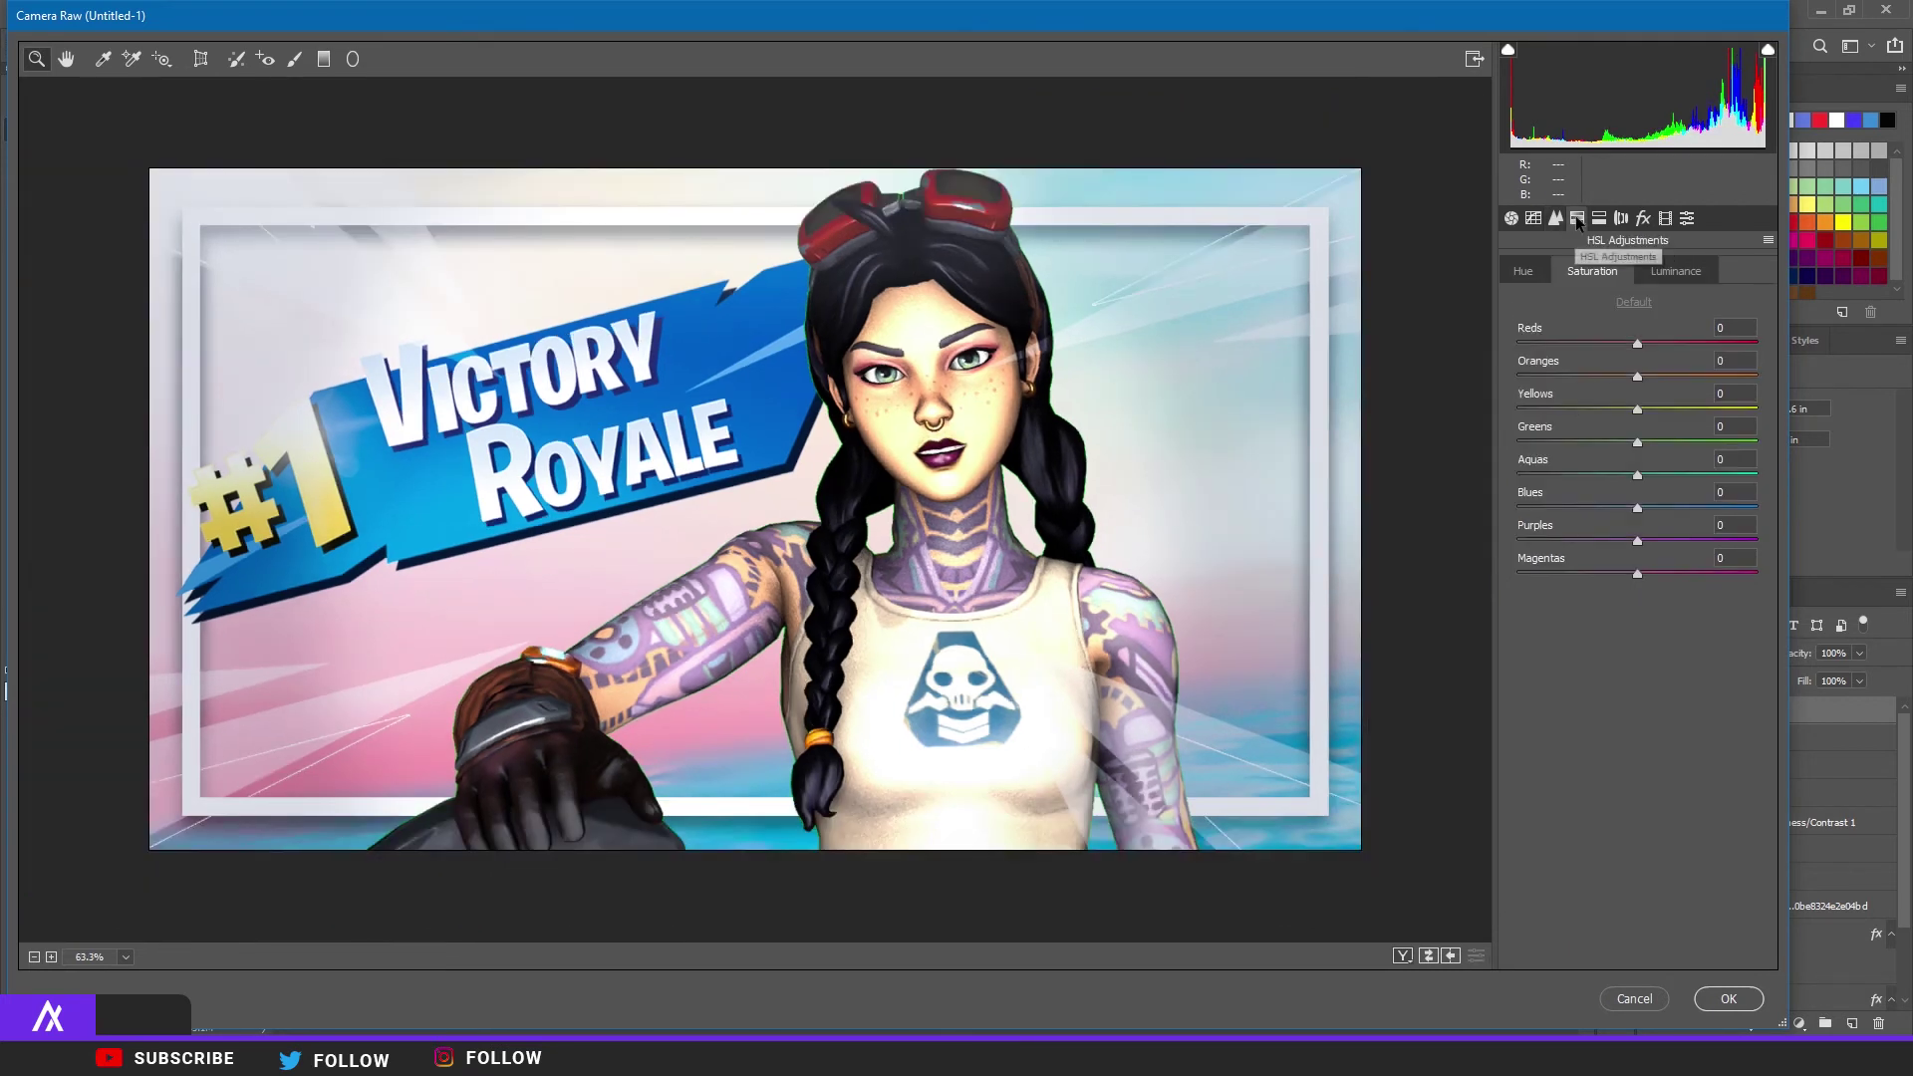
mouse_move(1640, 476)
left_mouse_down()
mouse_move(1721, 510)
mouse_move(1662, 507)
left_mouse_up()
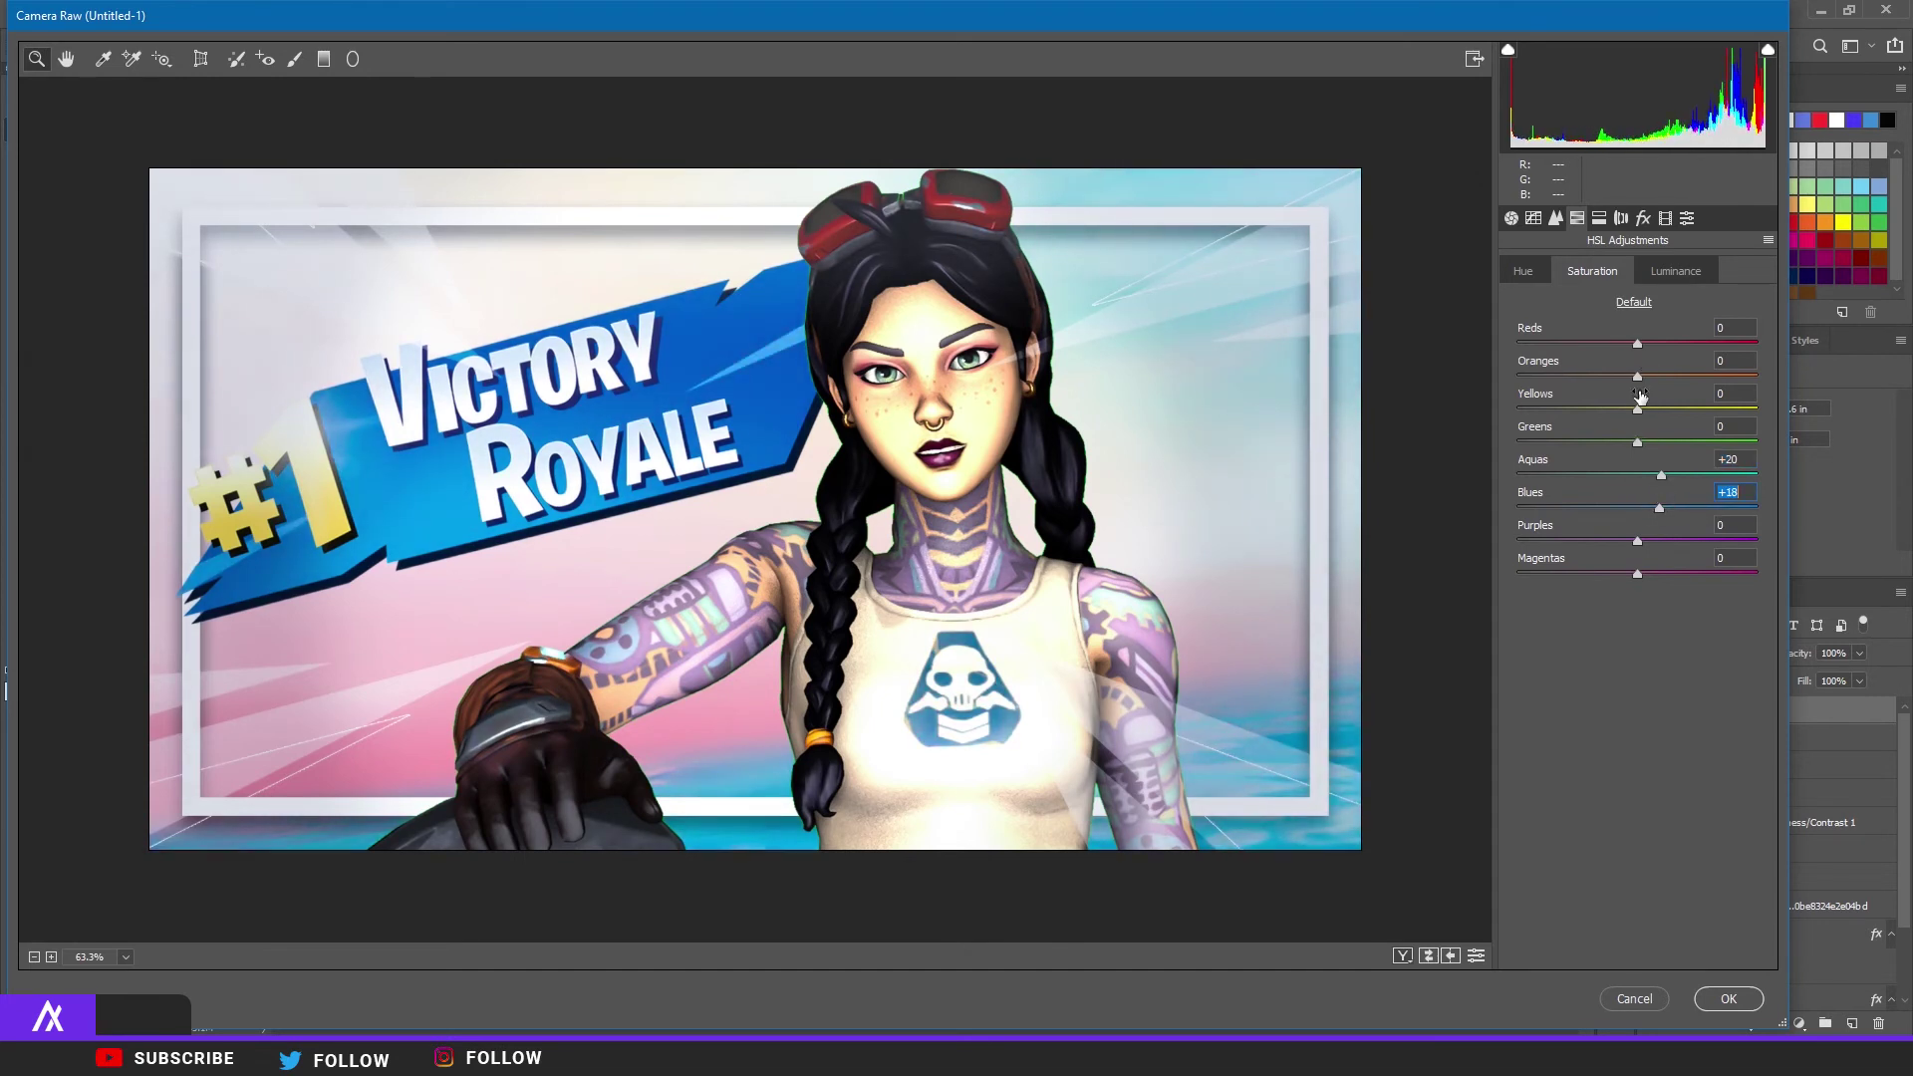
mouse_move(1637, 409)
left_mouse_down()
mouse_move(1698, 412)
mouse_move(1655, 381)
left_mouse_up()
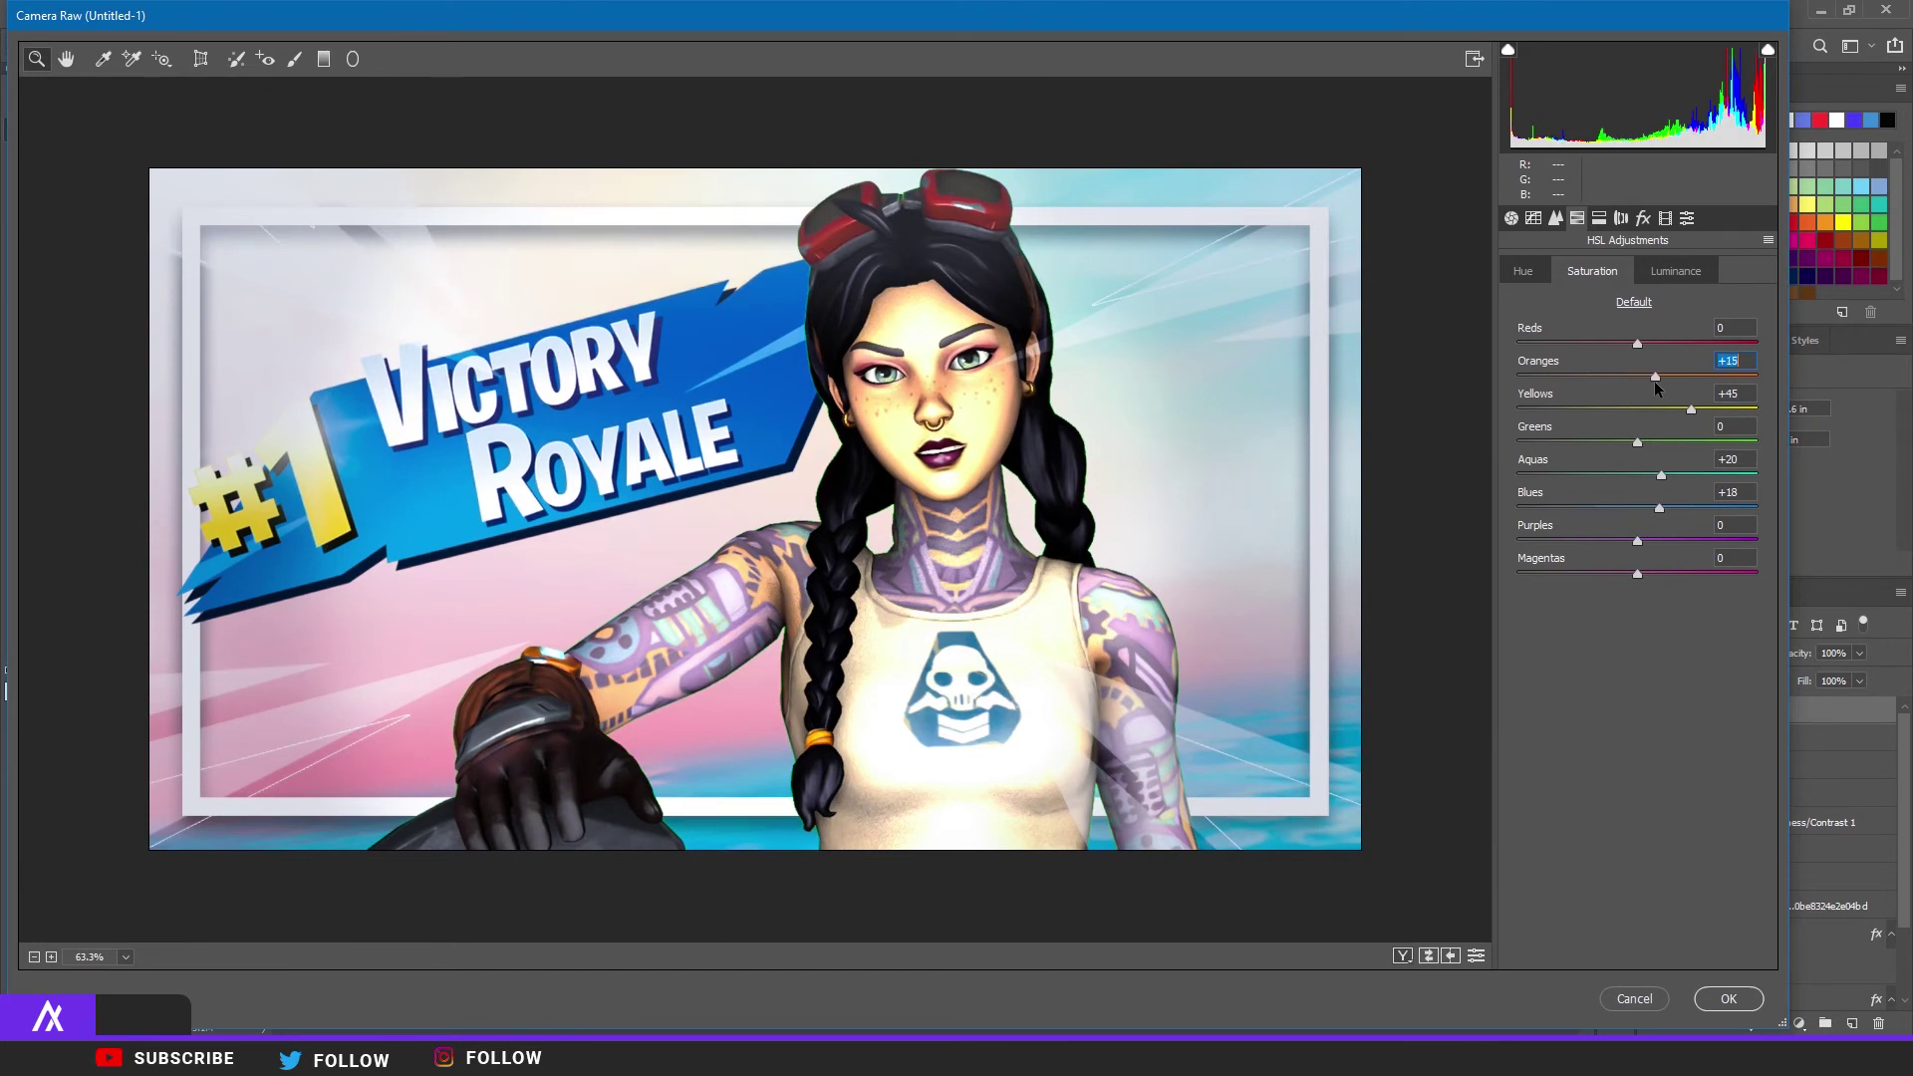
left_click_drag(1638, 540, 1668, 574)
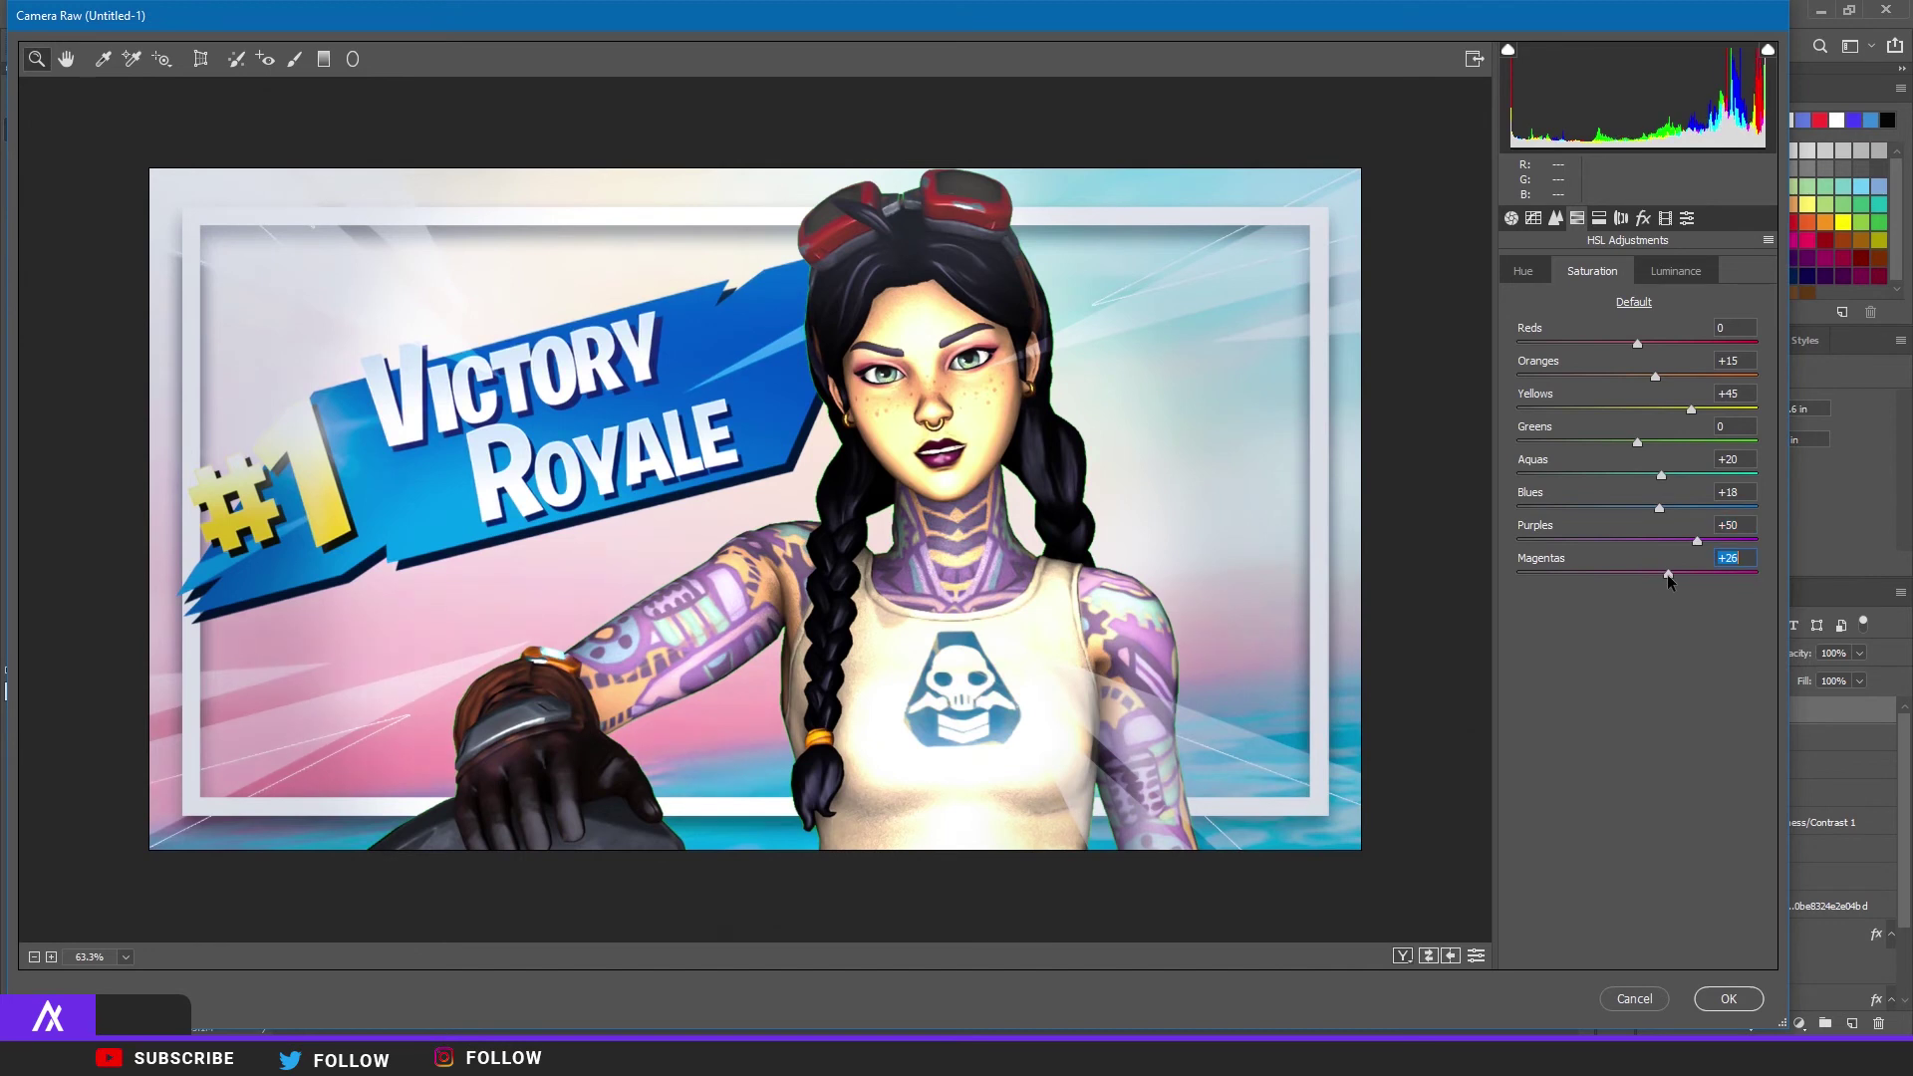
Step: Brighten reds, reset oranges luminance to 0, darken blues, shift red hue to -12, and apply
left_click(1671, 272)
mouse_move(1637, 343)
left_mouse_down()
mouse_move(1682, 345)
mouse_move(1622, 346)
mouse_move(1668, 378)
mouse_move(1640, 378)
left_mouse_up()
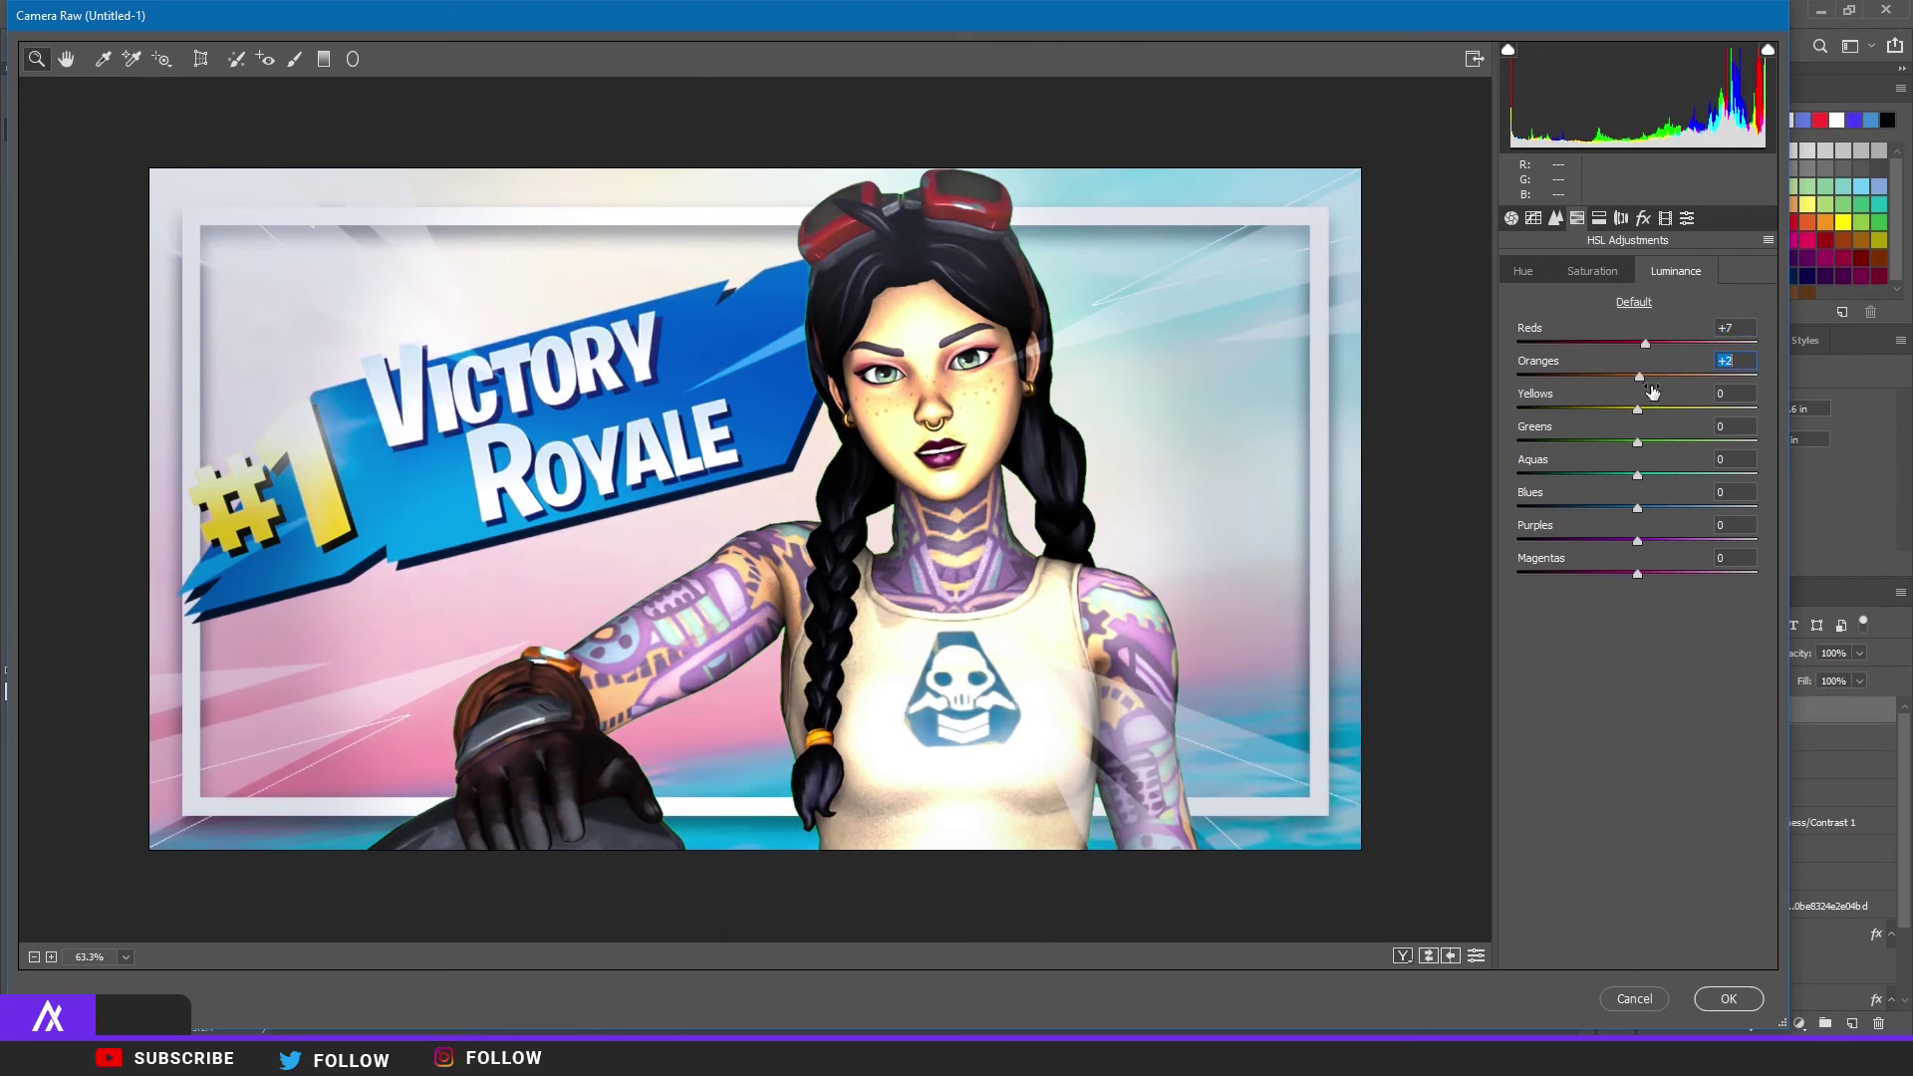
double_click(1653, 392)
mouse_move(1638, 507)
left_mouse_down()
mouse_move(1659, 507)
mouse_move(1633, 507)
mouse_move(1658, 476)
left_mouse_up()
left_click(1523, 271)
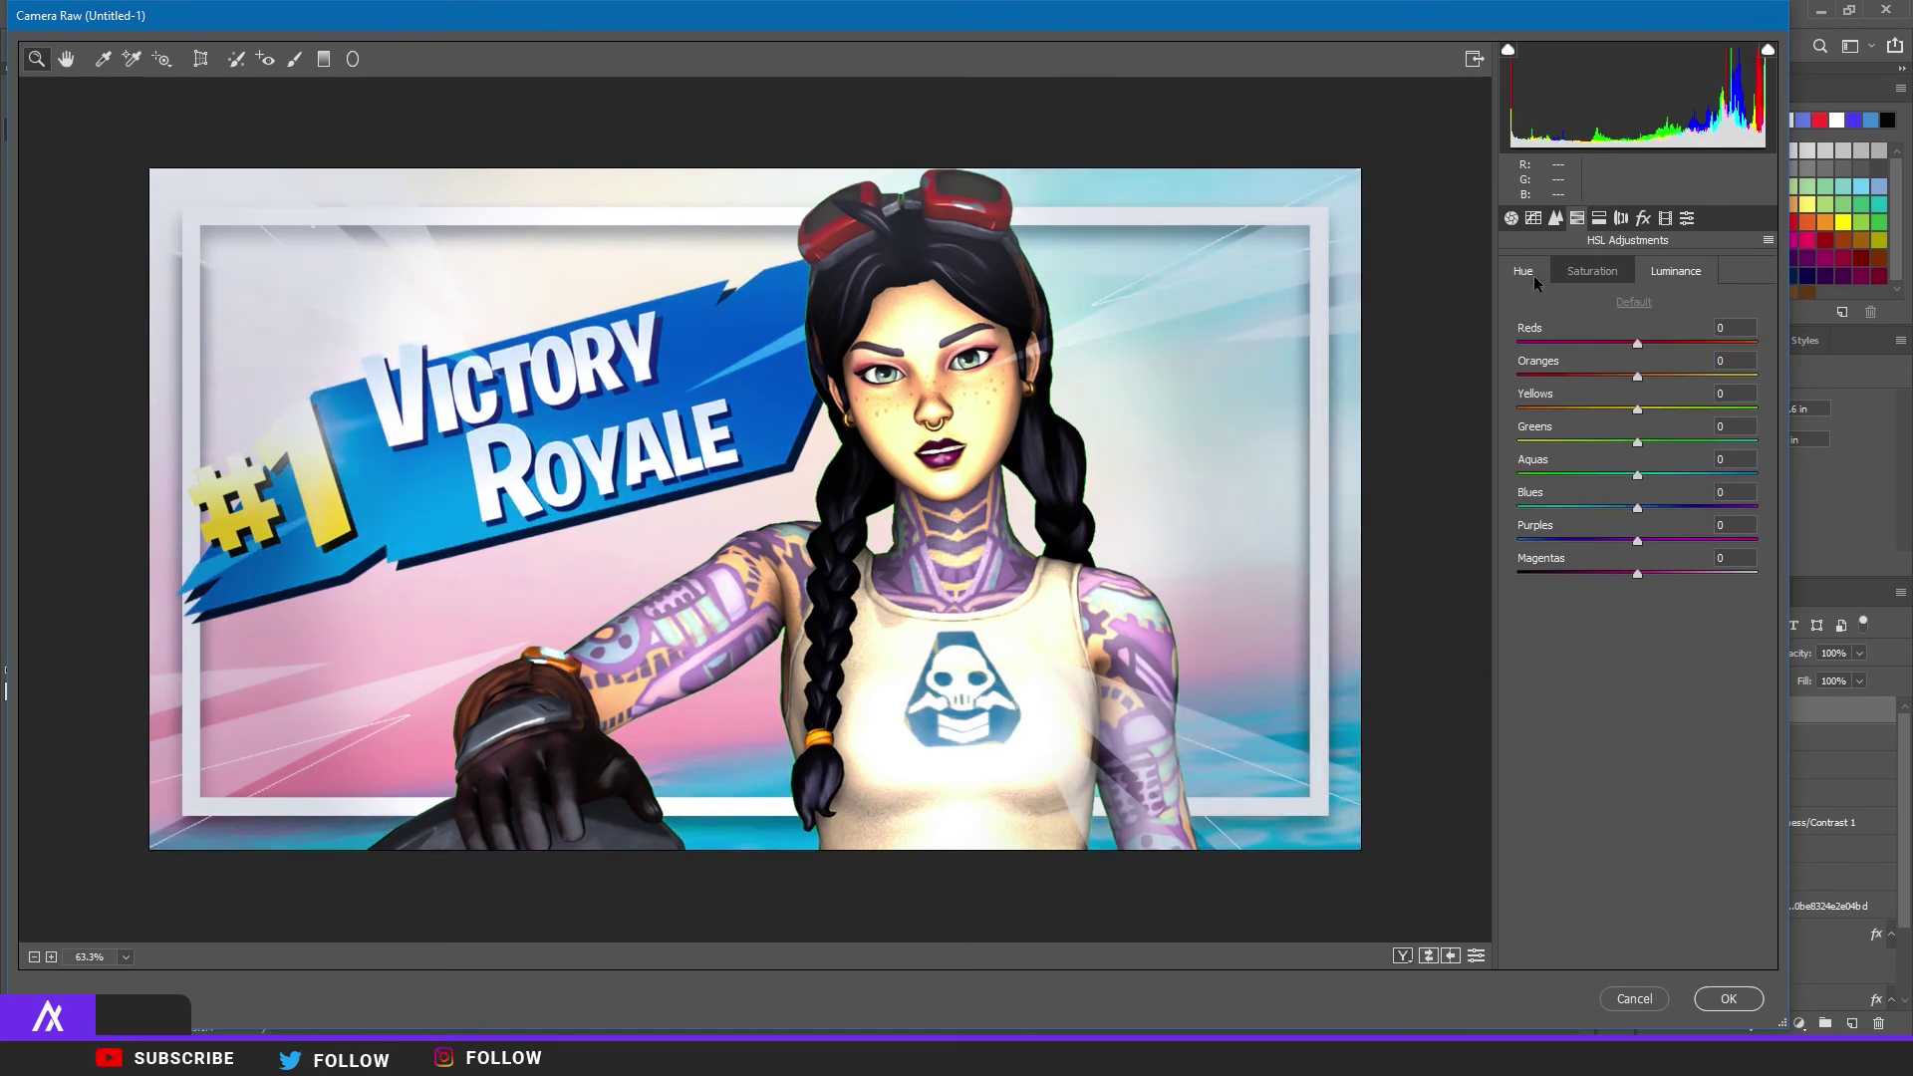
left_click_drag(1637, 343, 1625, 345)
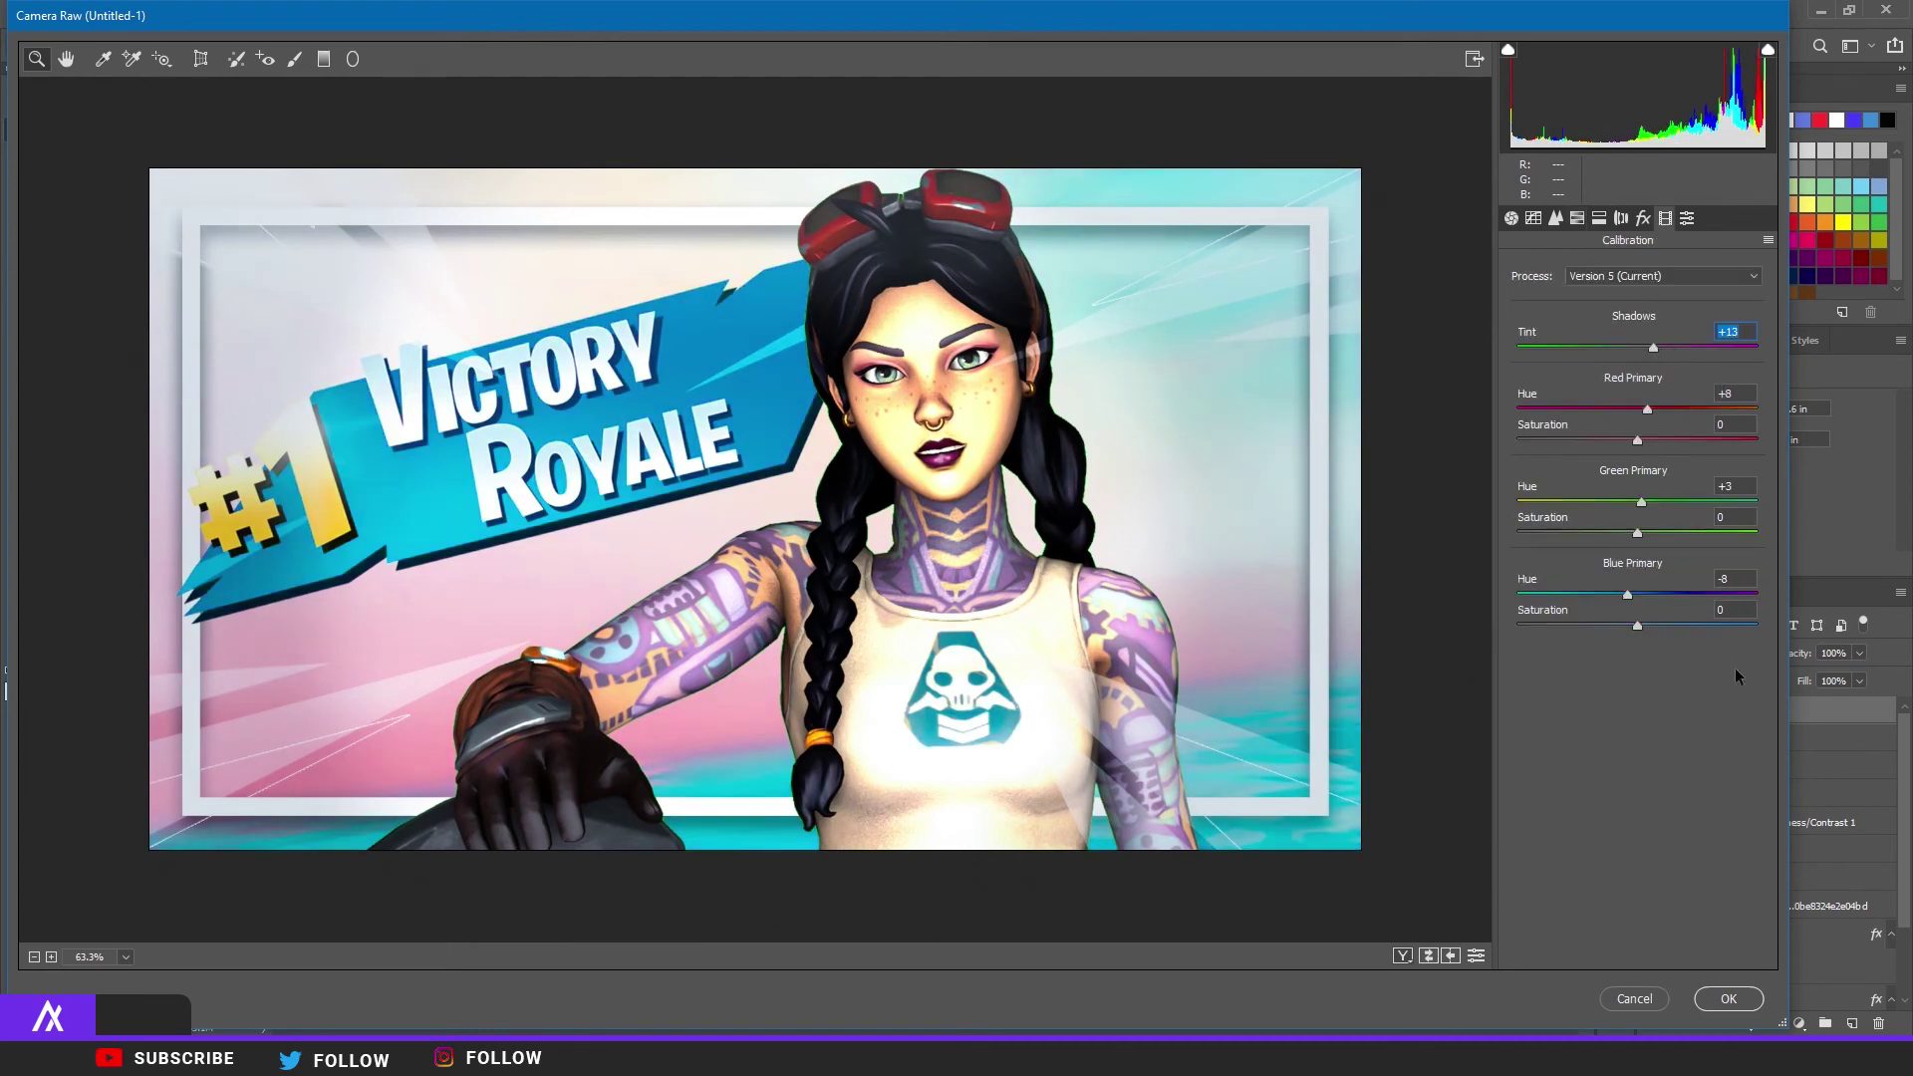
left_click(1724, 993)
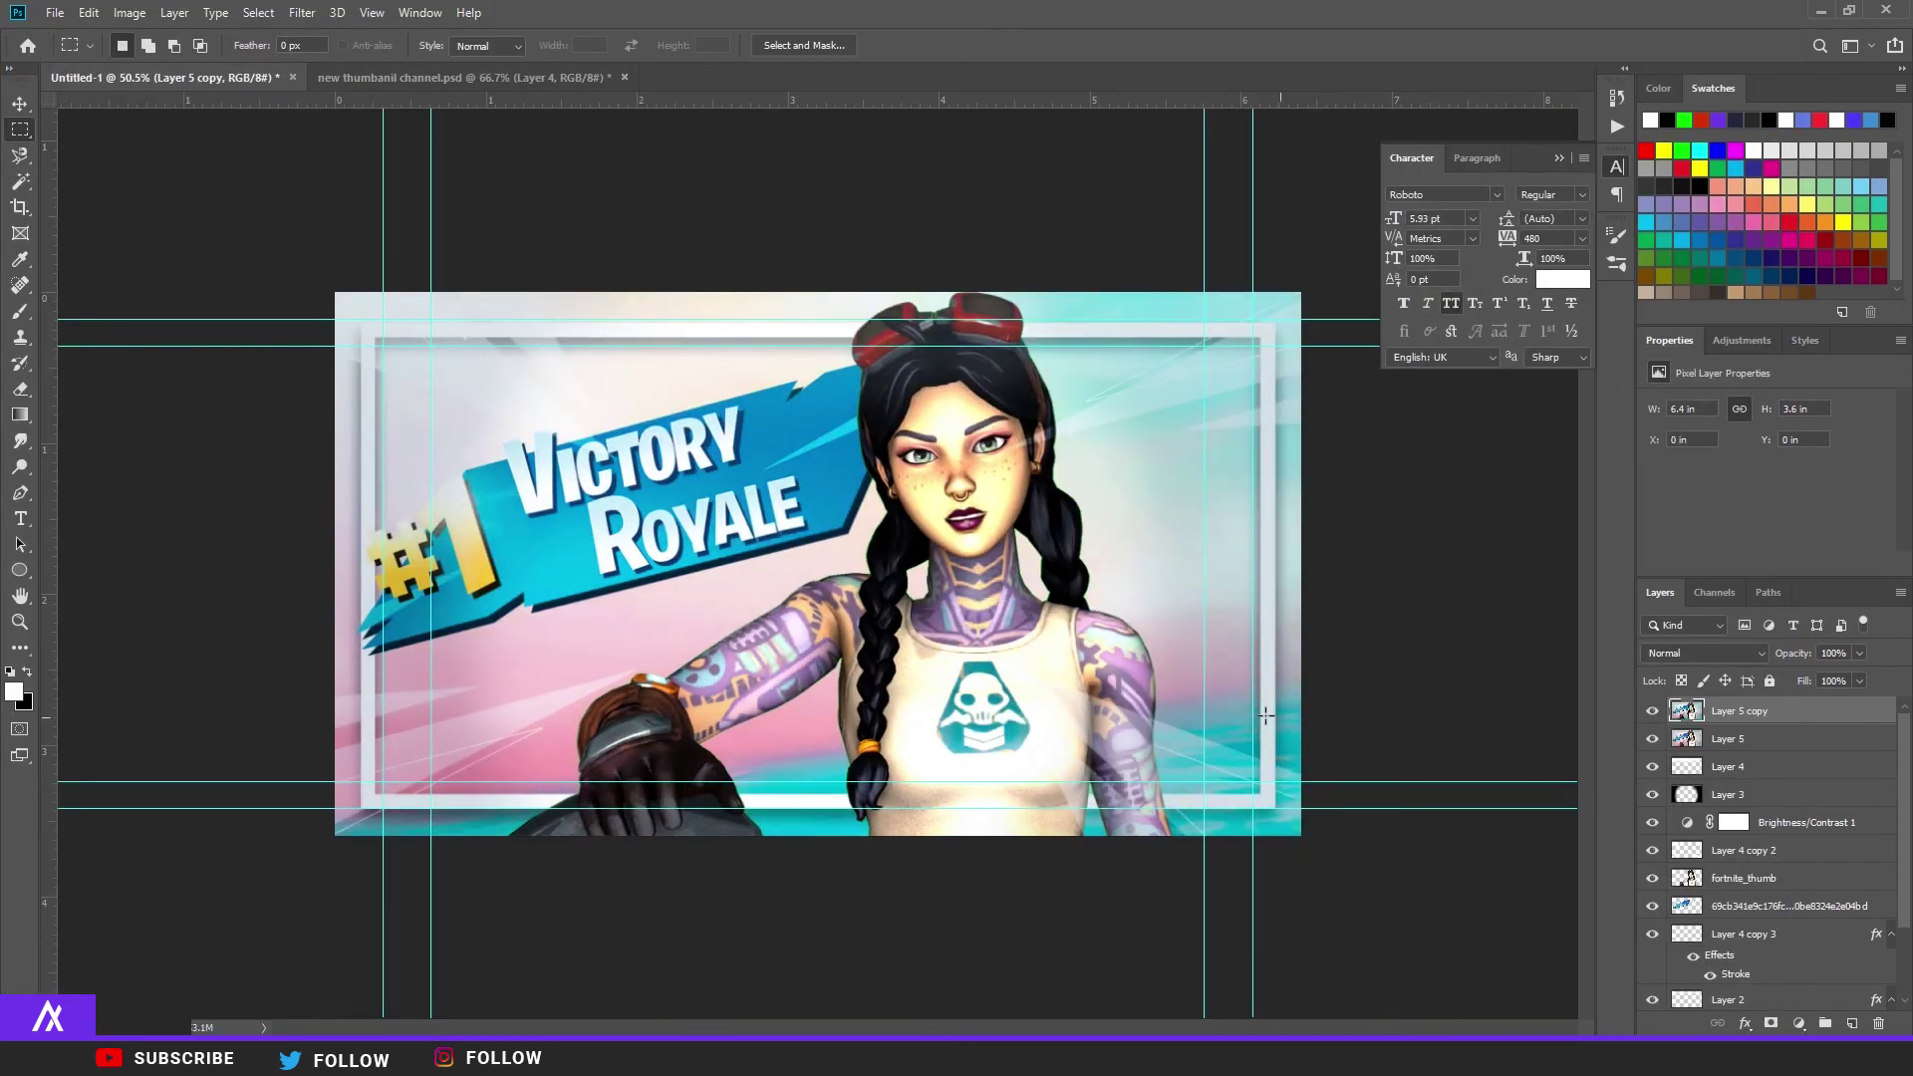
Step: Merge Layer 6 with both Layer 5 layers and duplicate the result
scroll(1018, 663, "up", 1, "alt")
left_click(1652, 710)
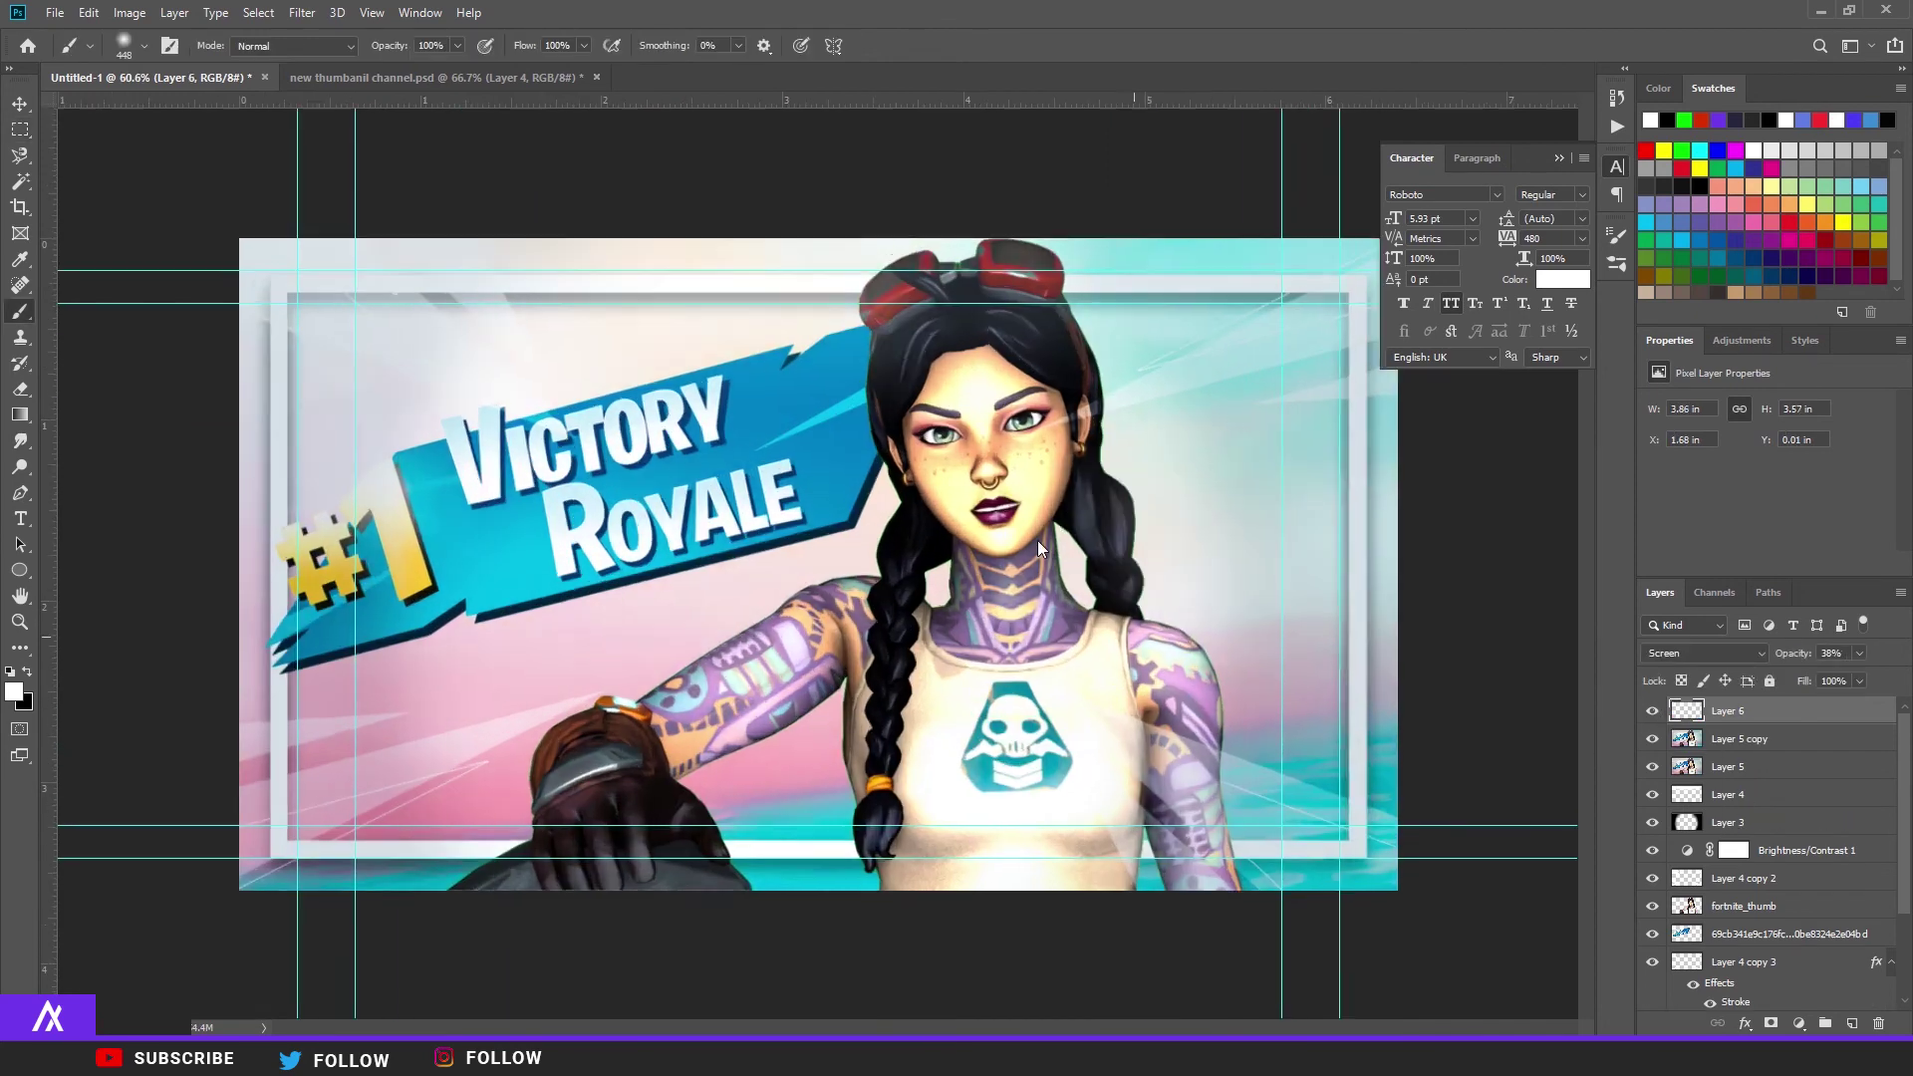
scroll(1037, 540, "down", 2, "alt")
scroll(970, 552, "up", 1, "alt")
left_click(1739, 767, "shift")
key("ctrl+e")
key("ctrl+j")
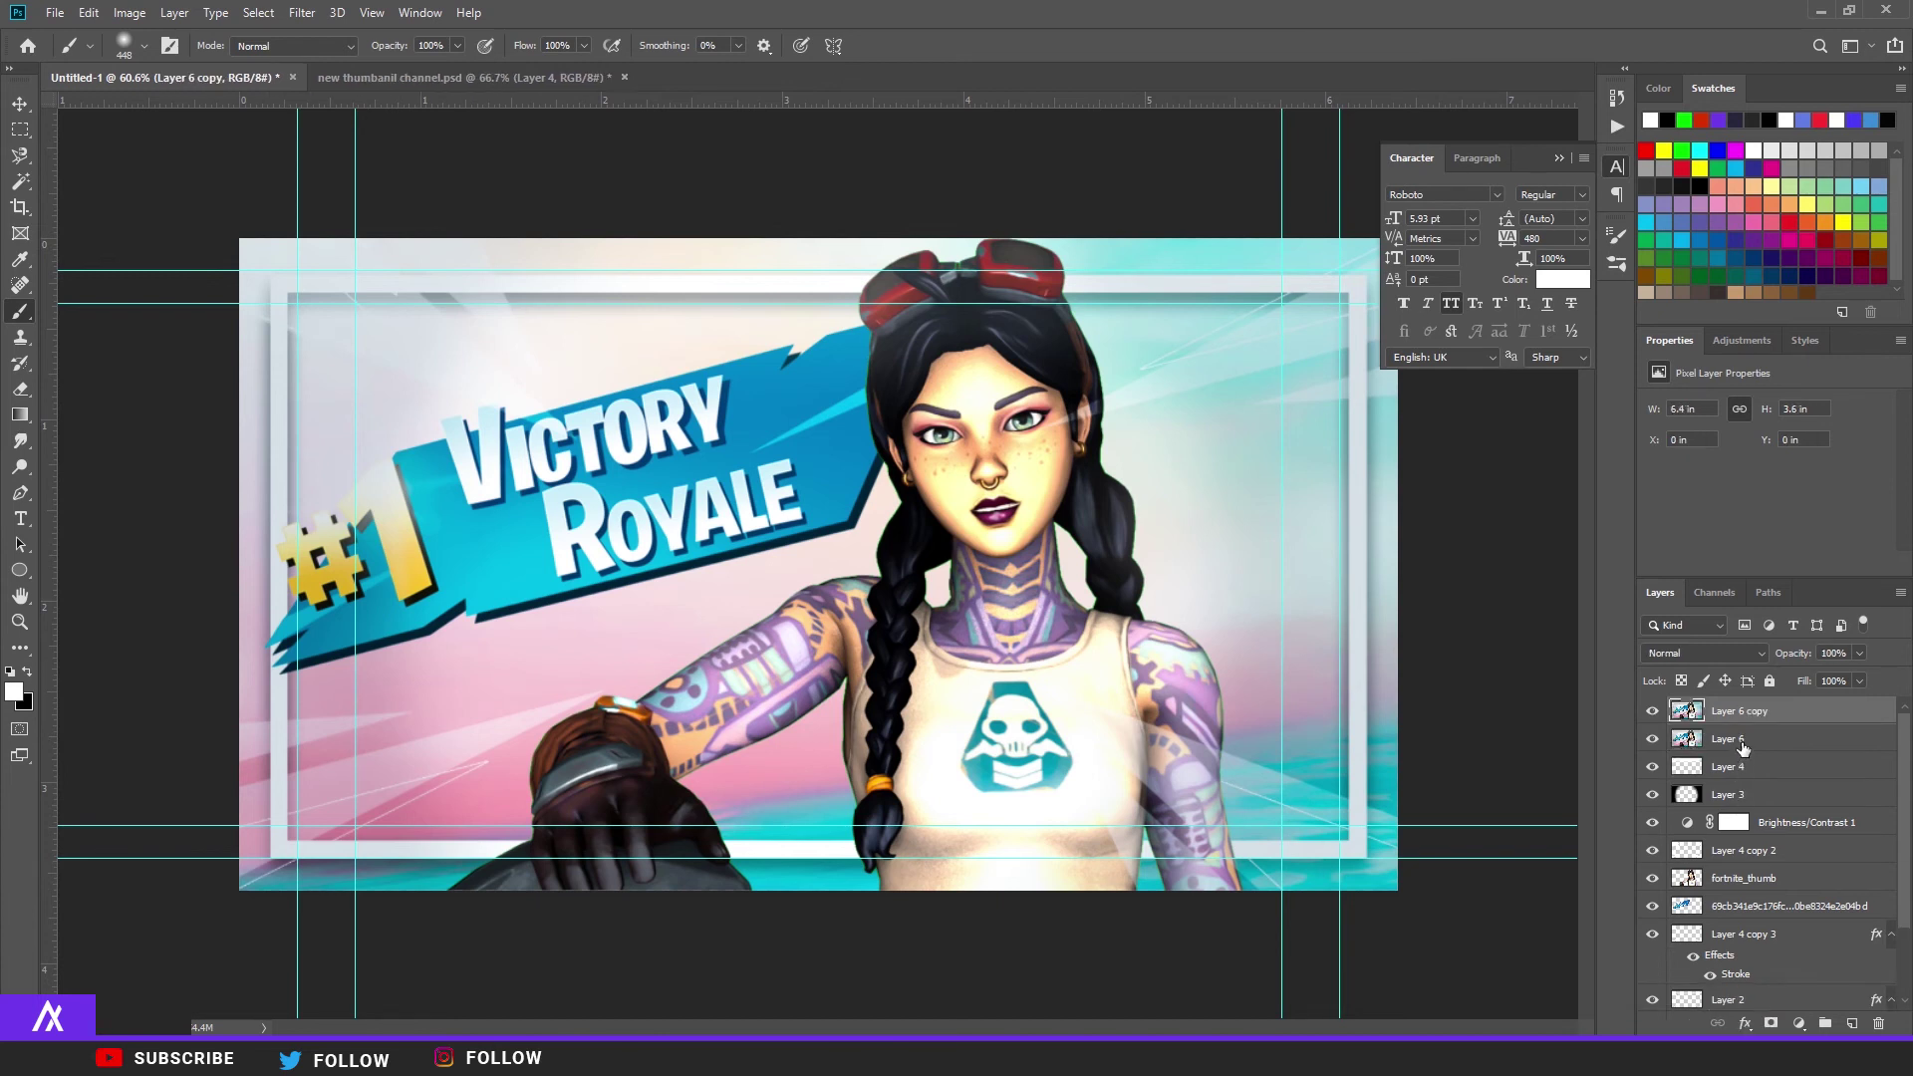
Step: Apply the Camera Raw Vivid preset to Layer 6 copy after previewing High Contrast & Detail
left_click(302, 12)
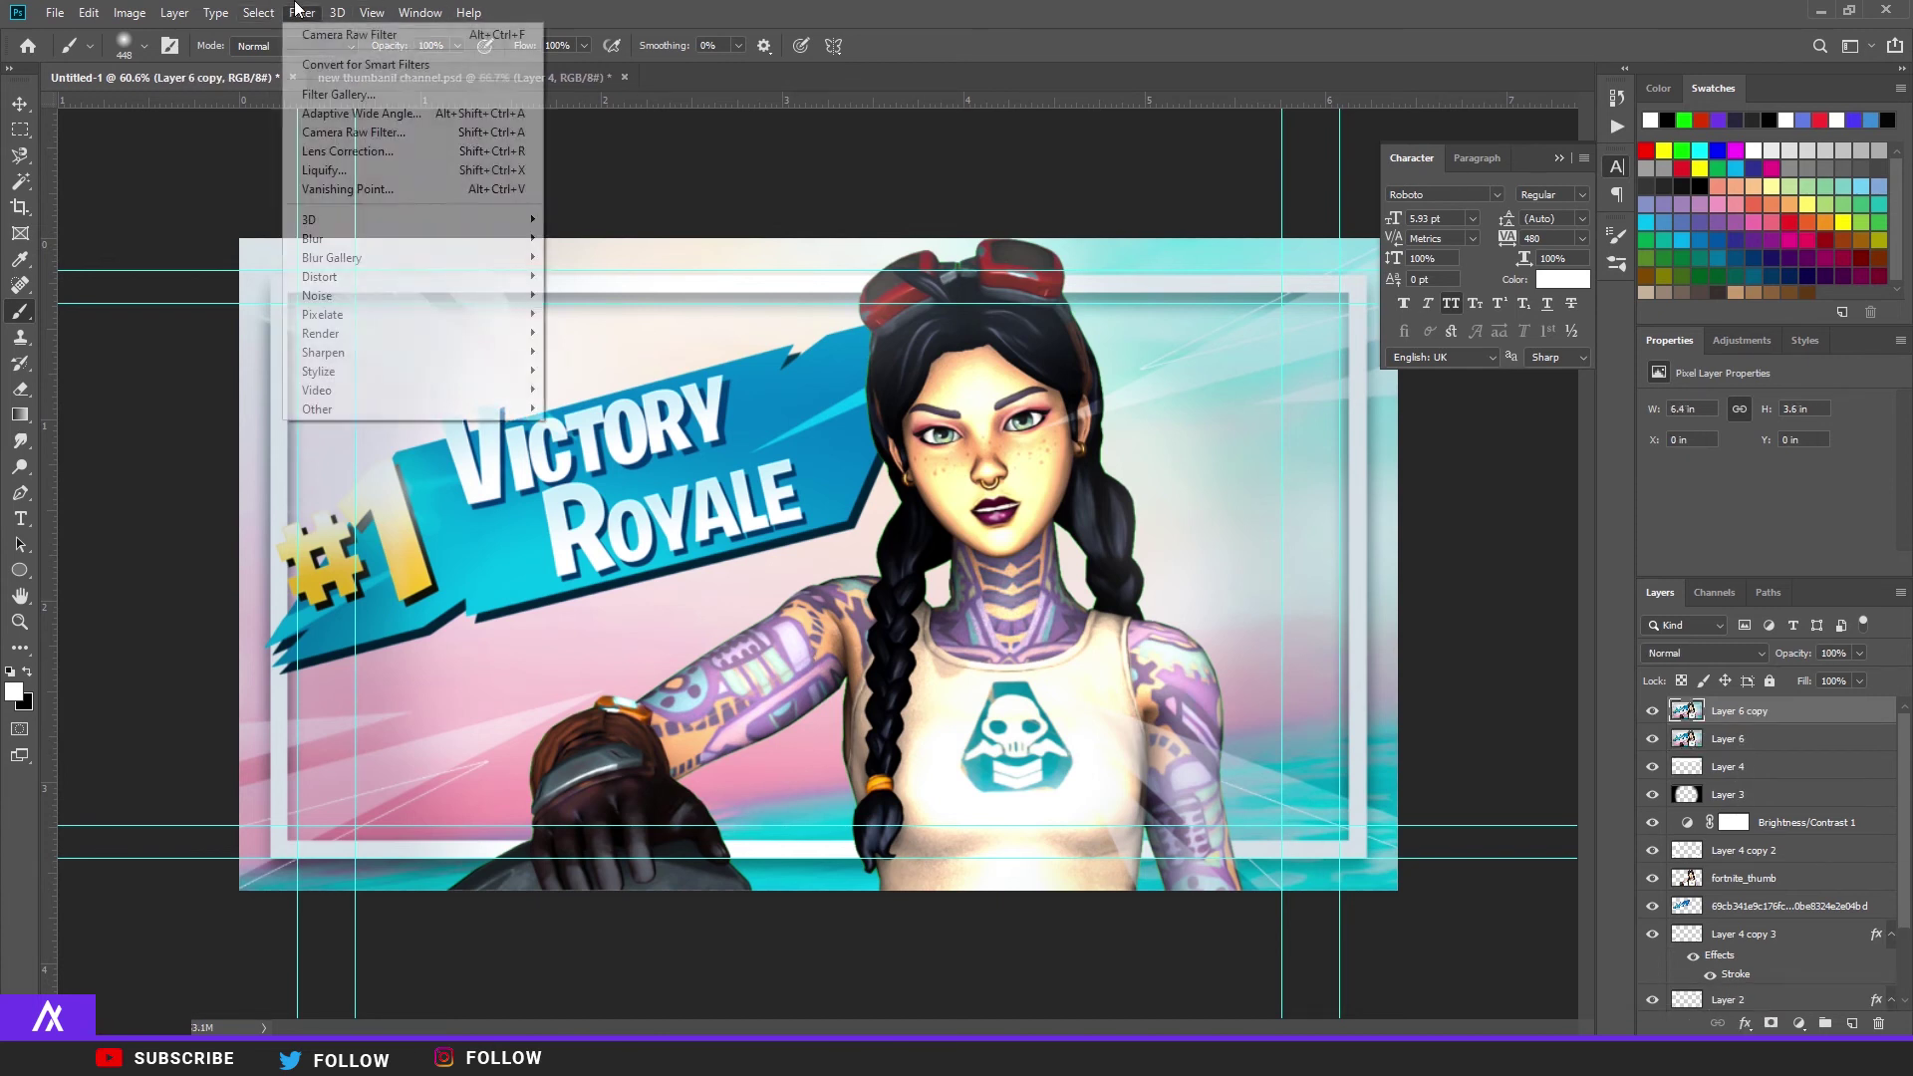
left_click(368, 131)
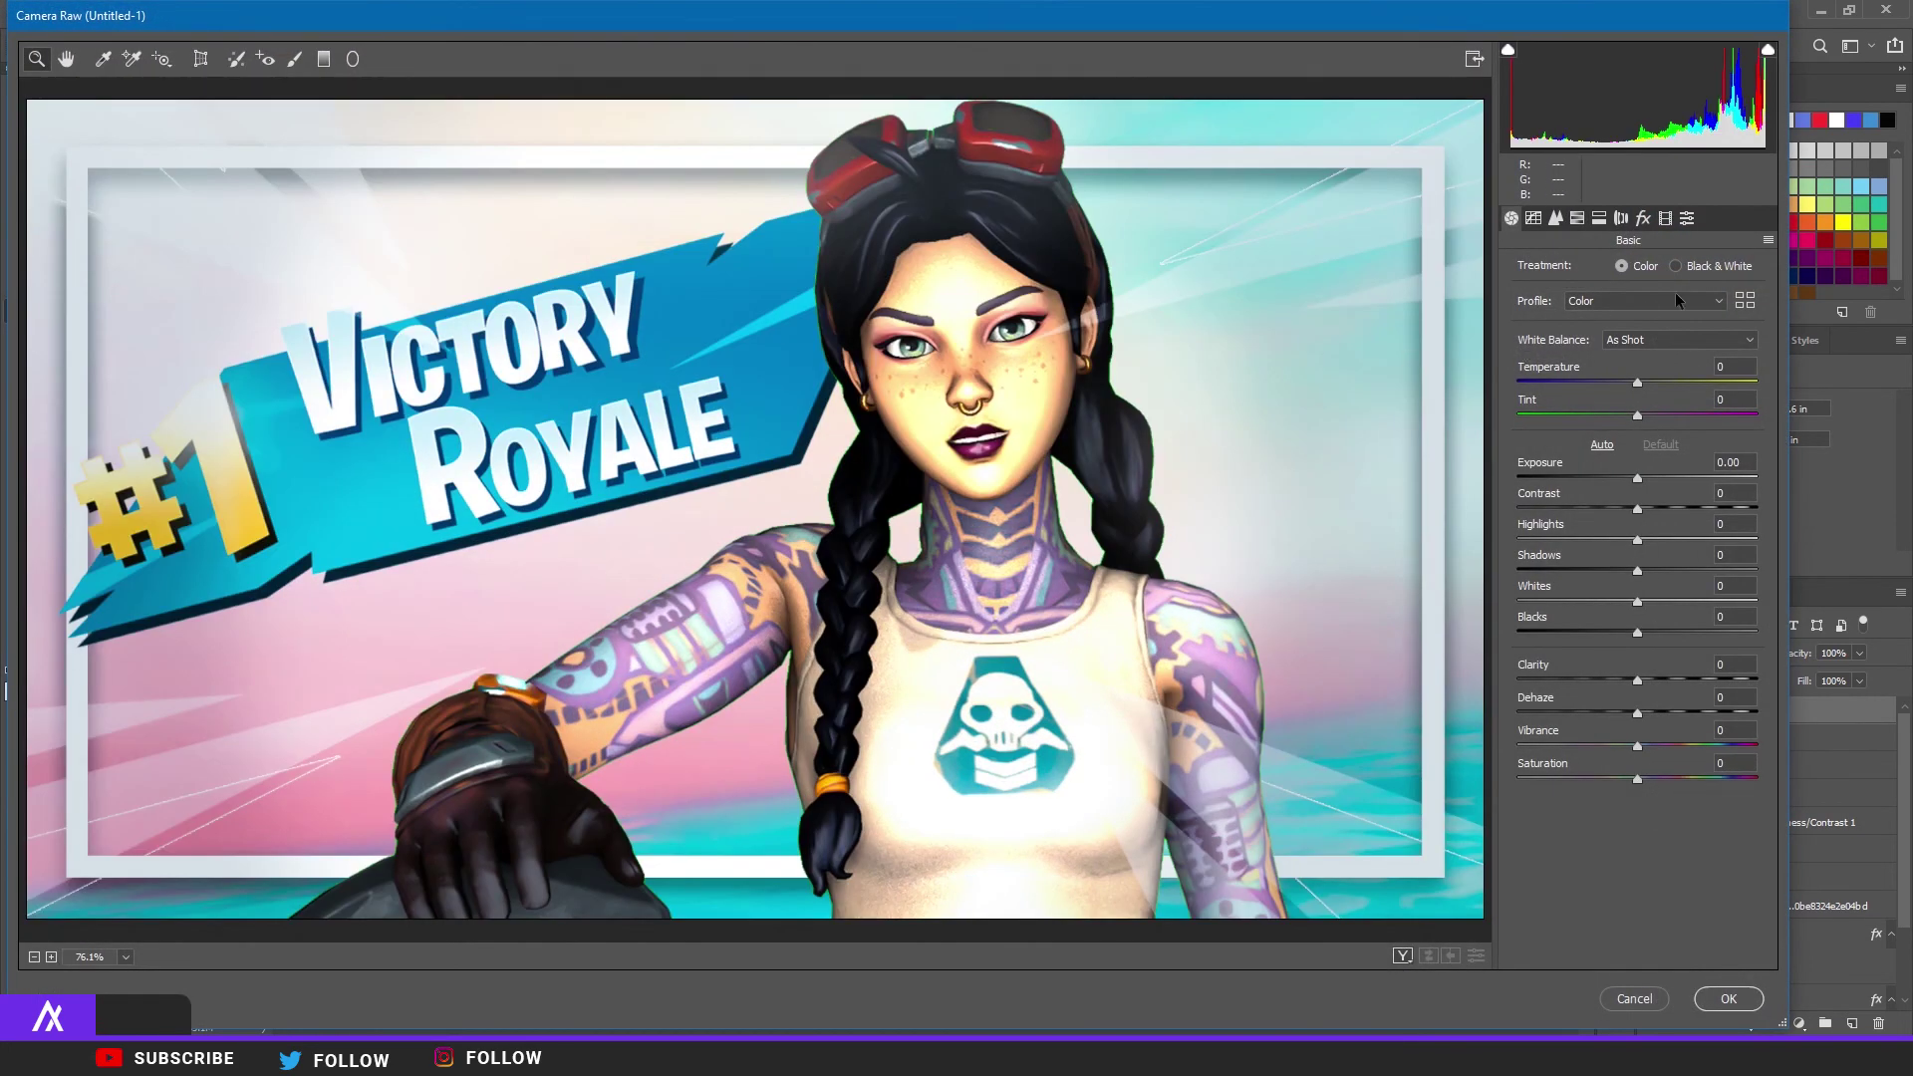
left_click(1687, 218)
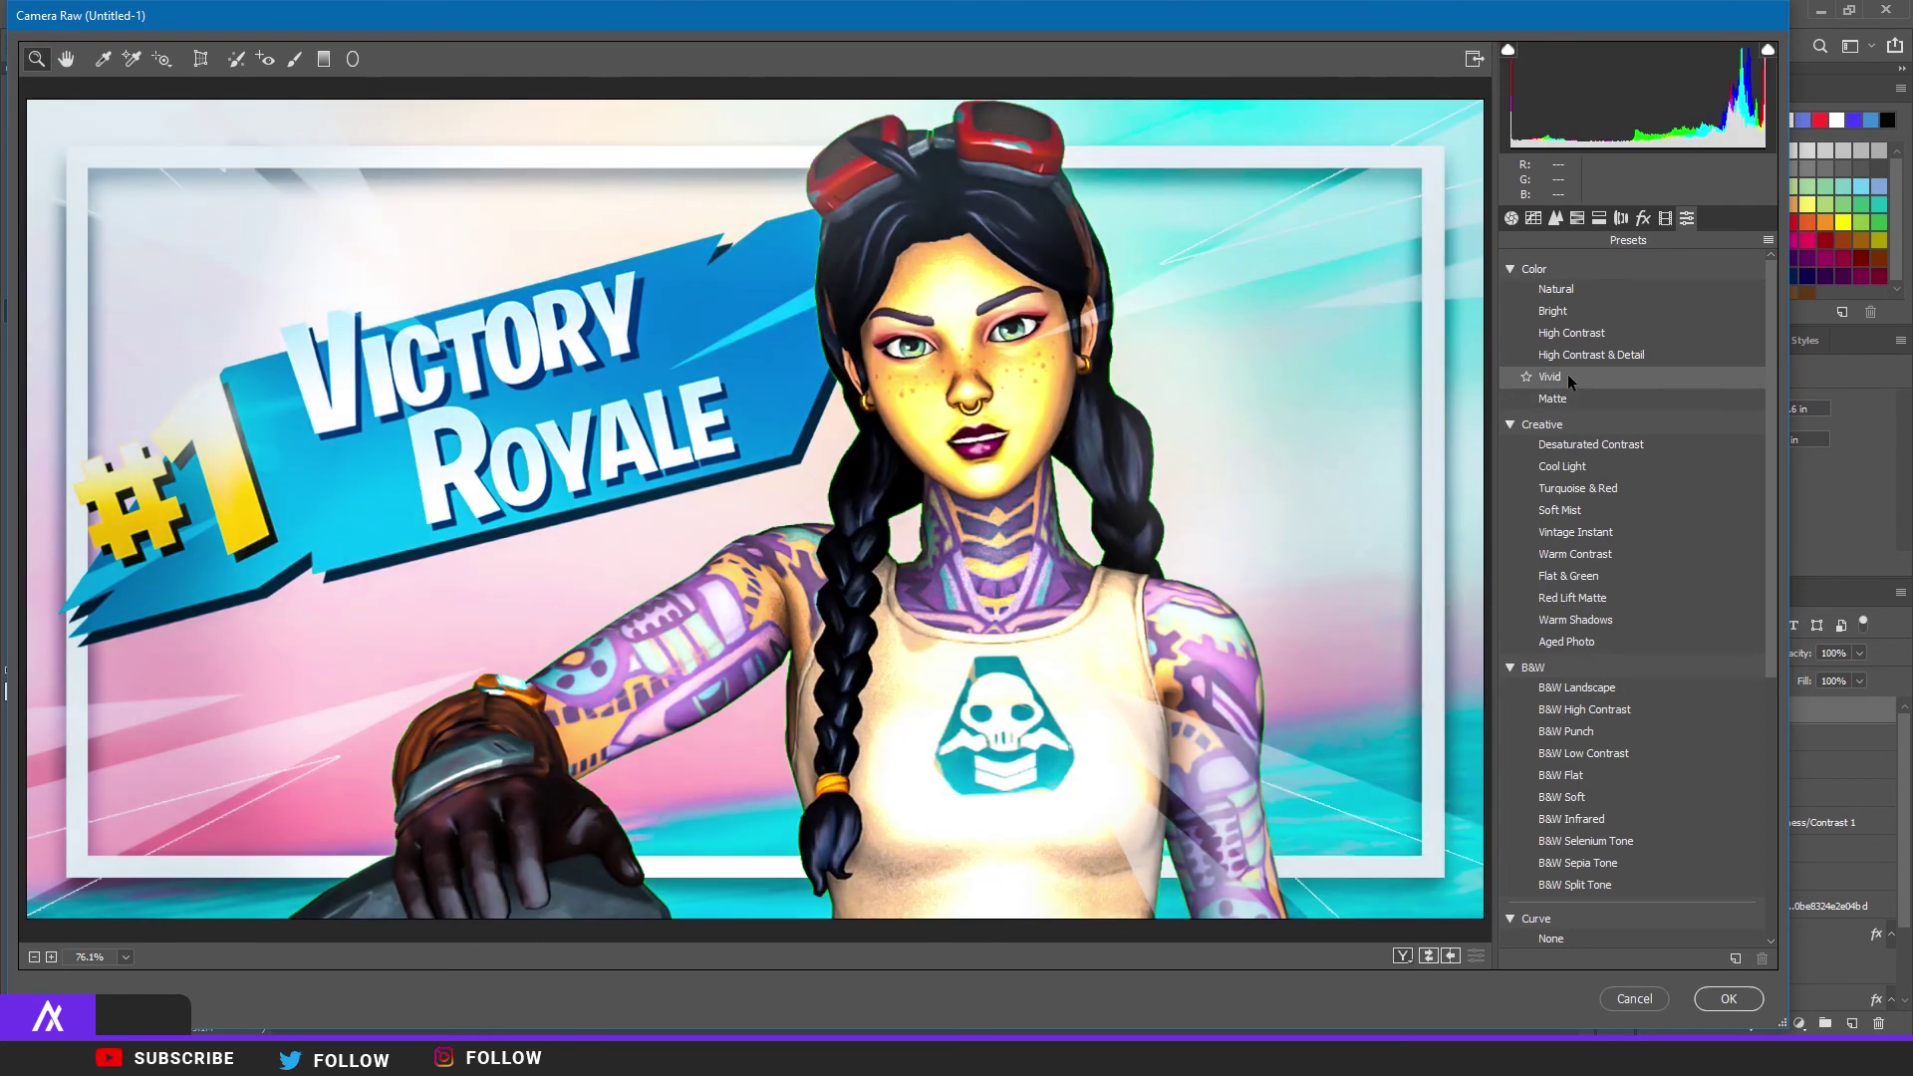
left_click(1584, 354)
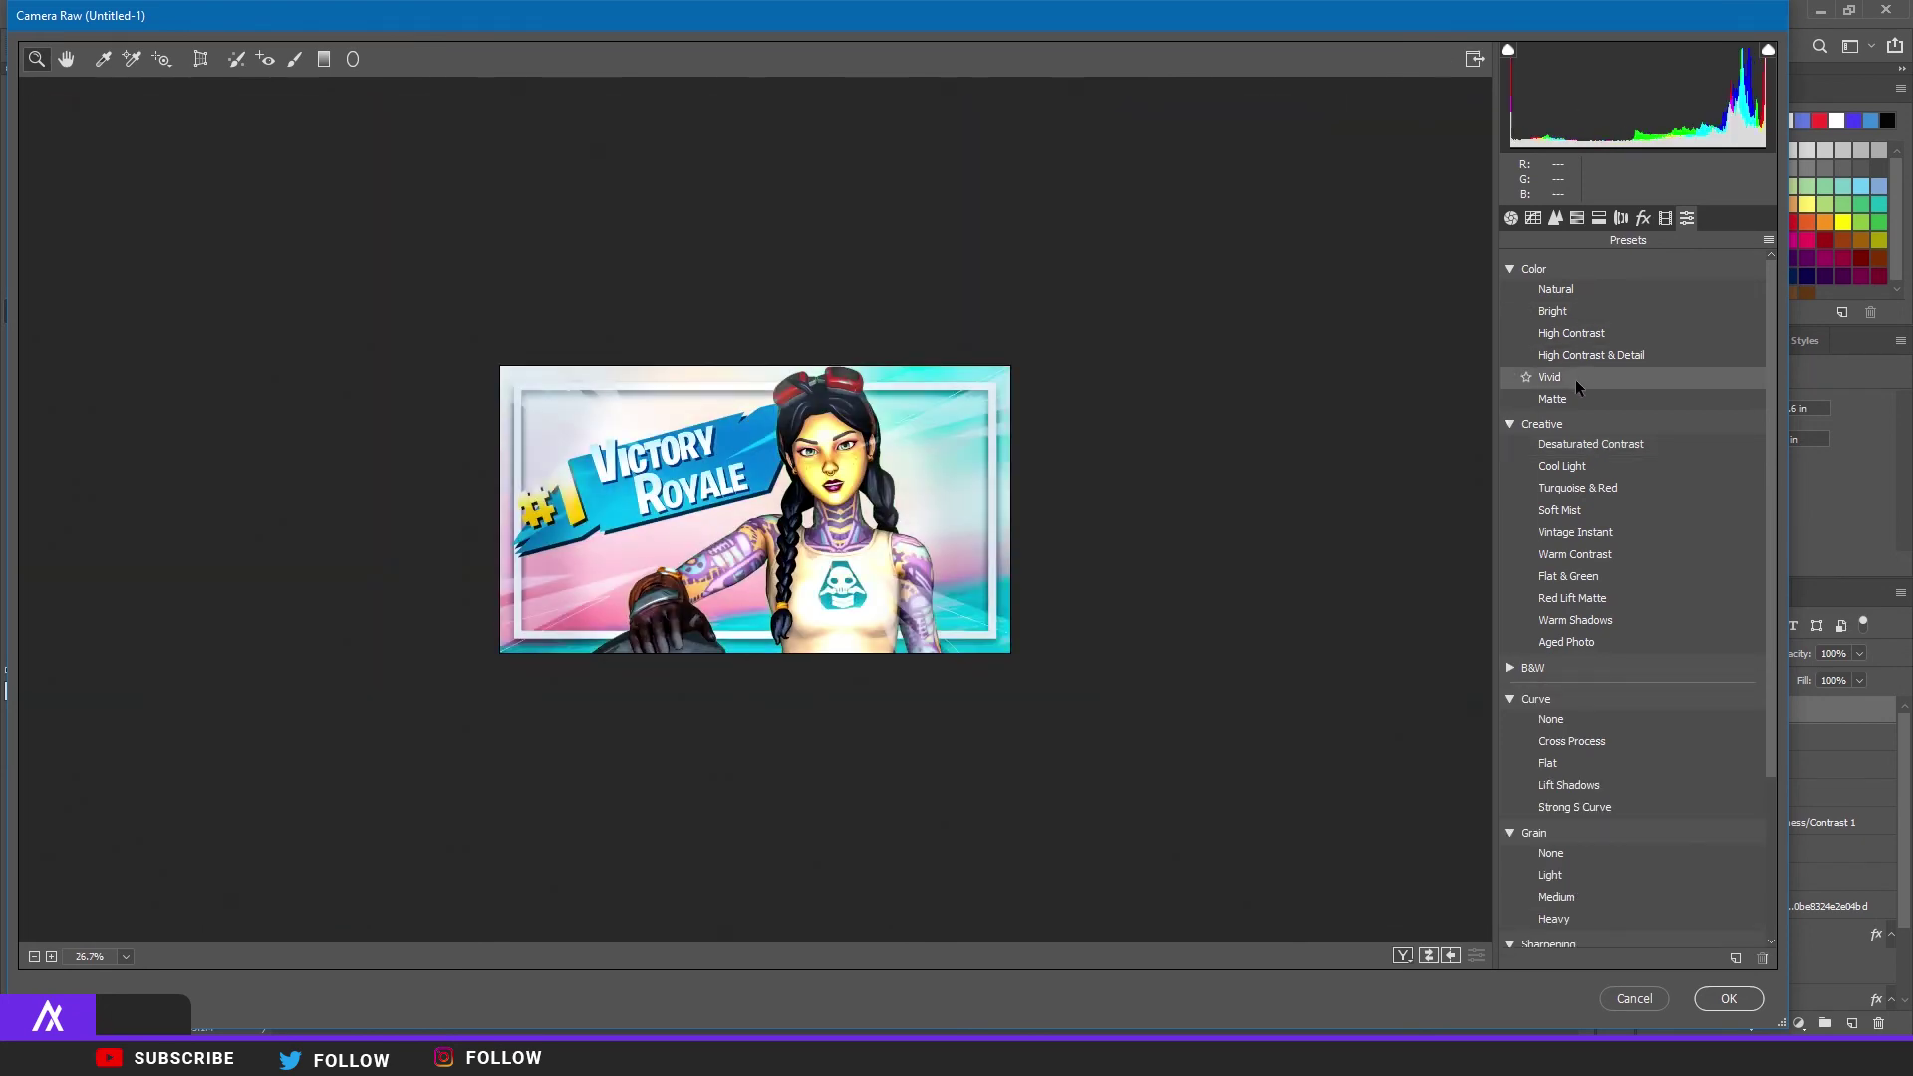
left_click(1575, 379)
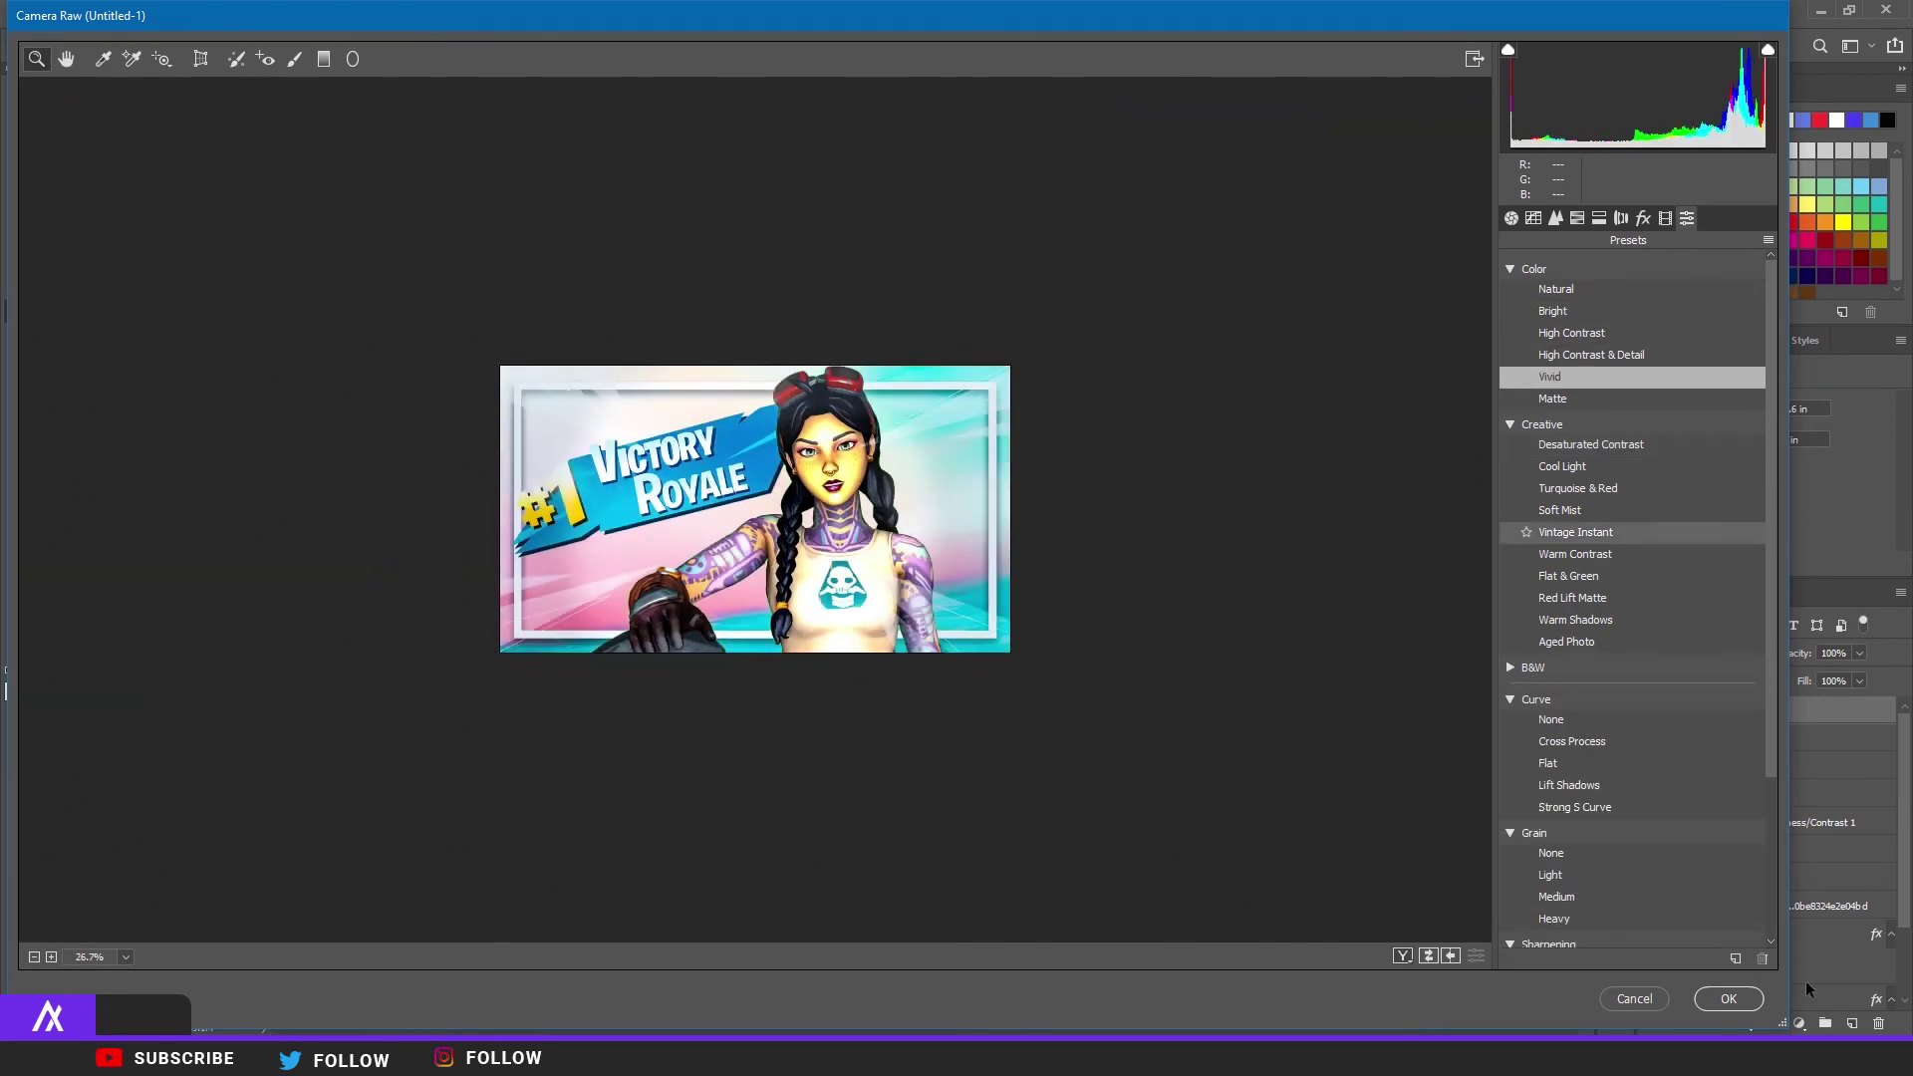
left_click(1729, 999)
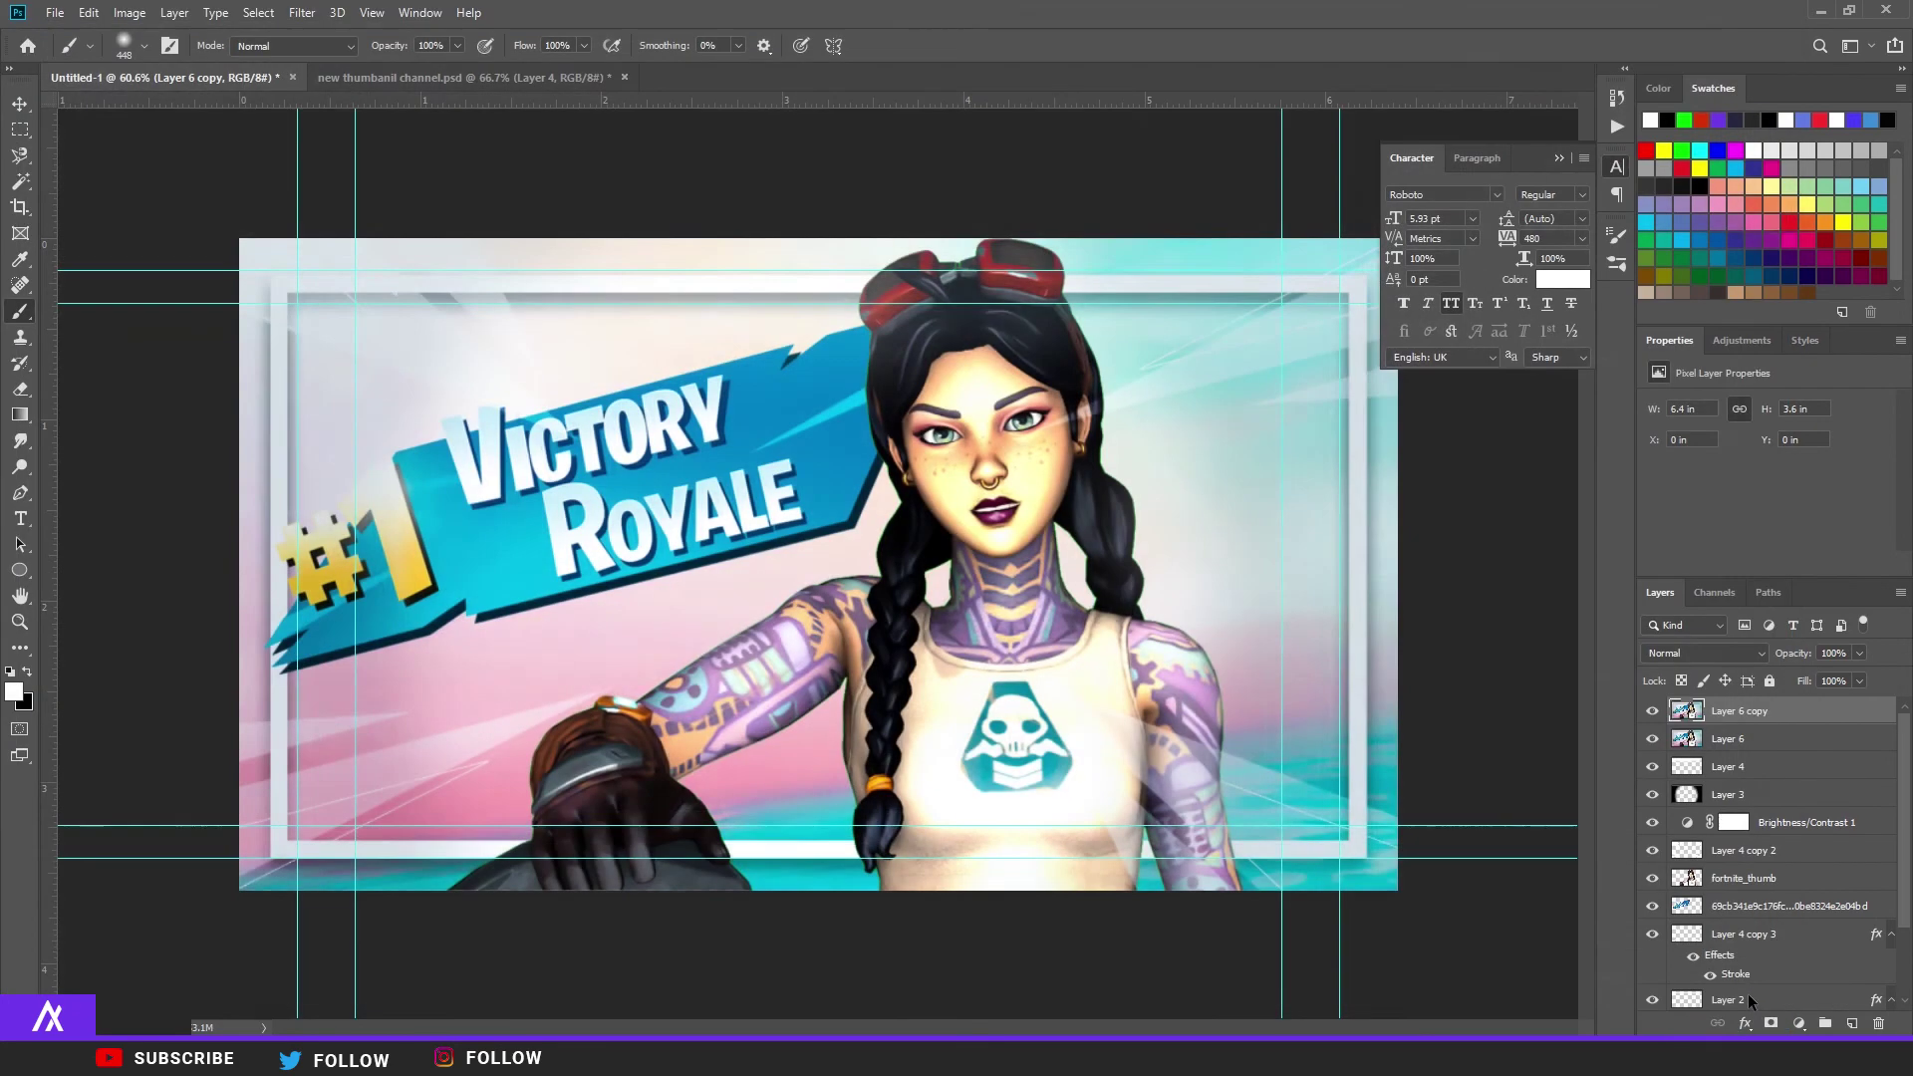
Step: Set Layer 6 copy to 20% opacity
left_click(1849, 650)
type("20")
key("Return")
left_click(1650, 711)
left_click(1650, 710)
scroll(1211, 574, "down", 5, "alt")
scroll(1212, 575, "up", 4, "alt")
Step: On a new layer, sample the #1's yellow and set a soft brush to 448 px
left_click(1854, 1024)
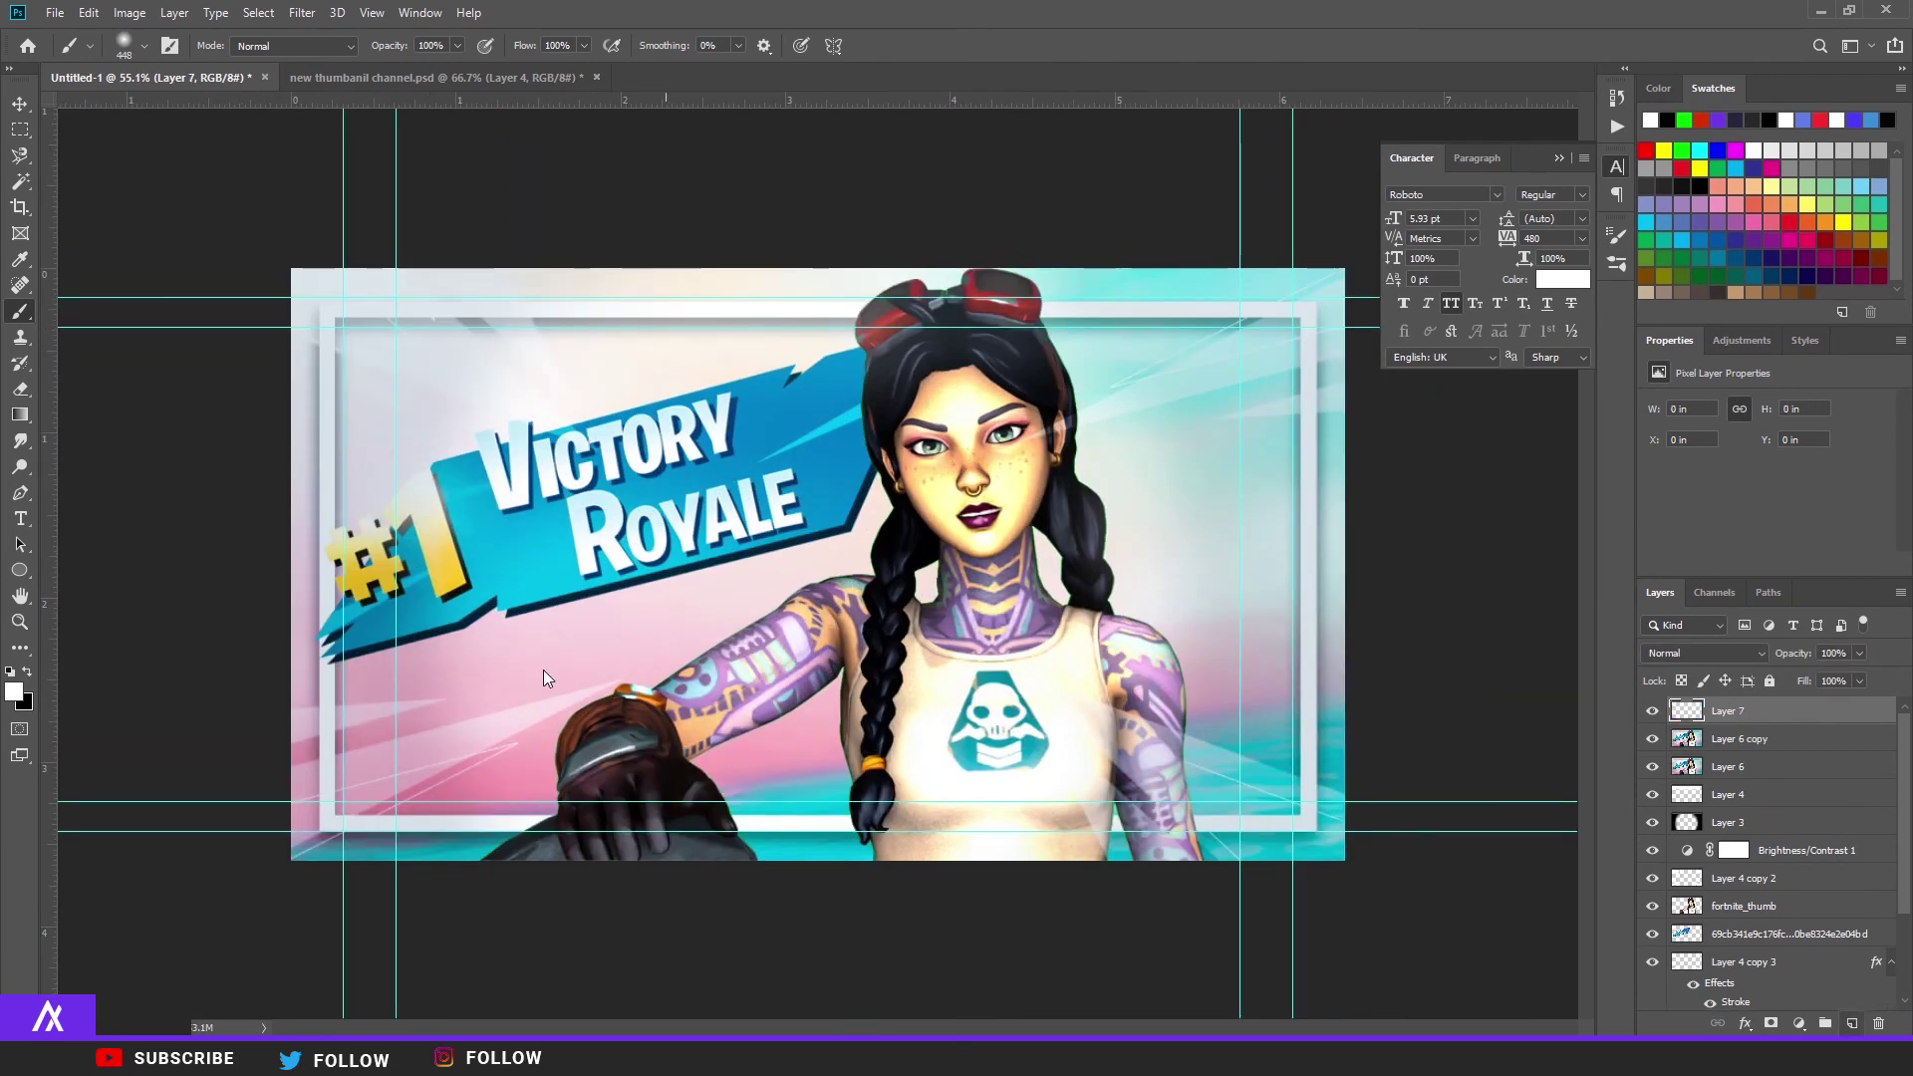
left_click(14, 690)
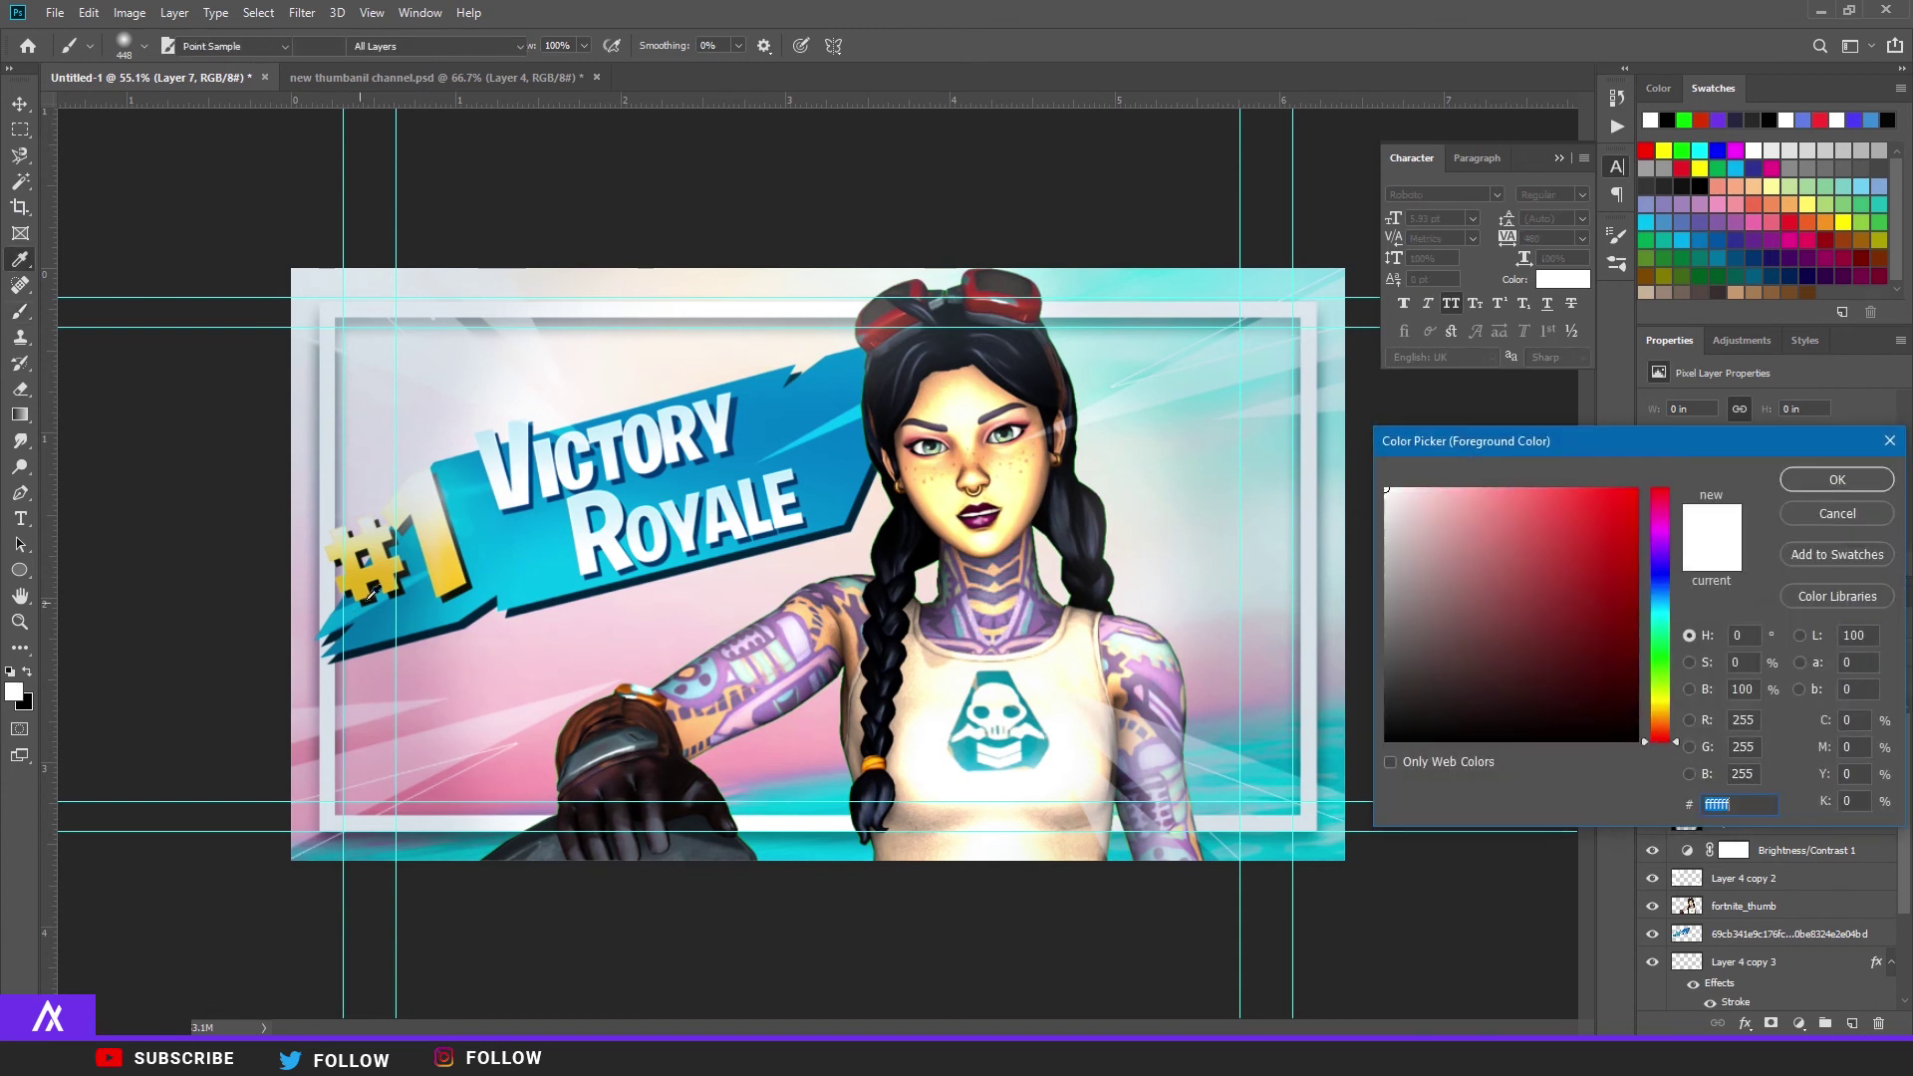
left_click(459, 574)
left_click(1837, 481)
key("b")
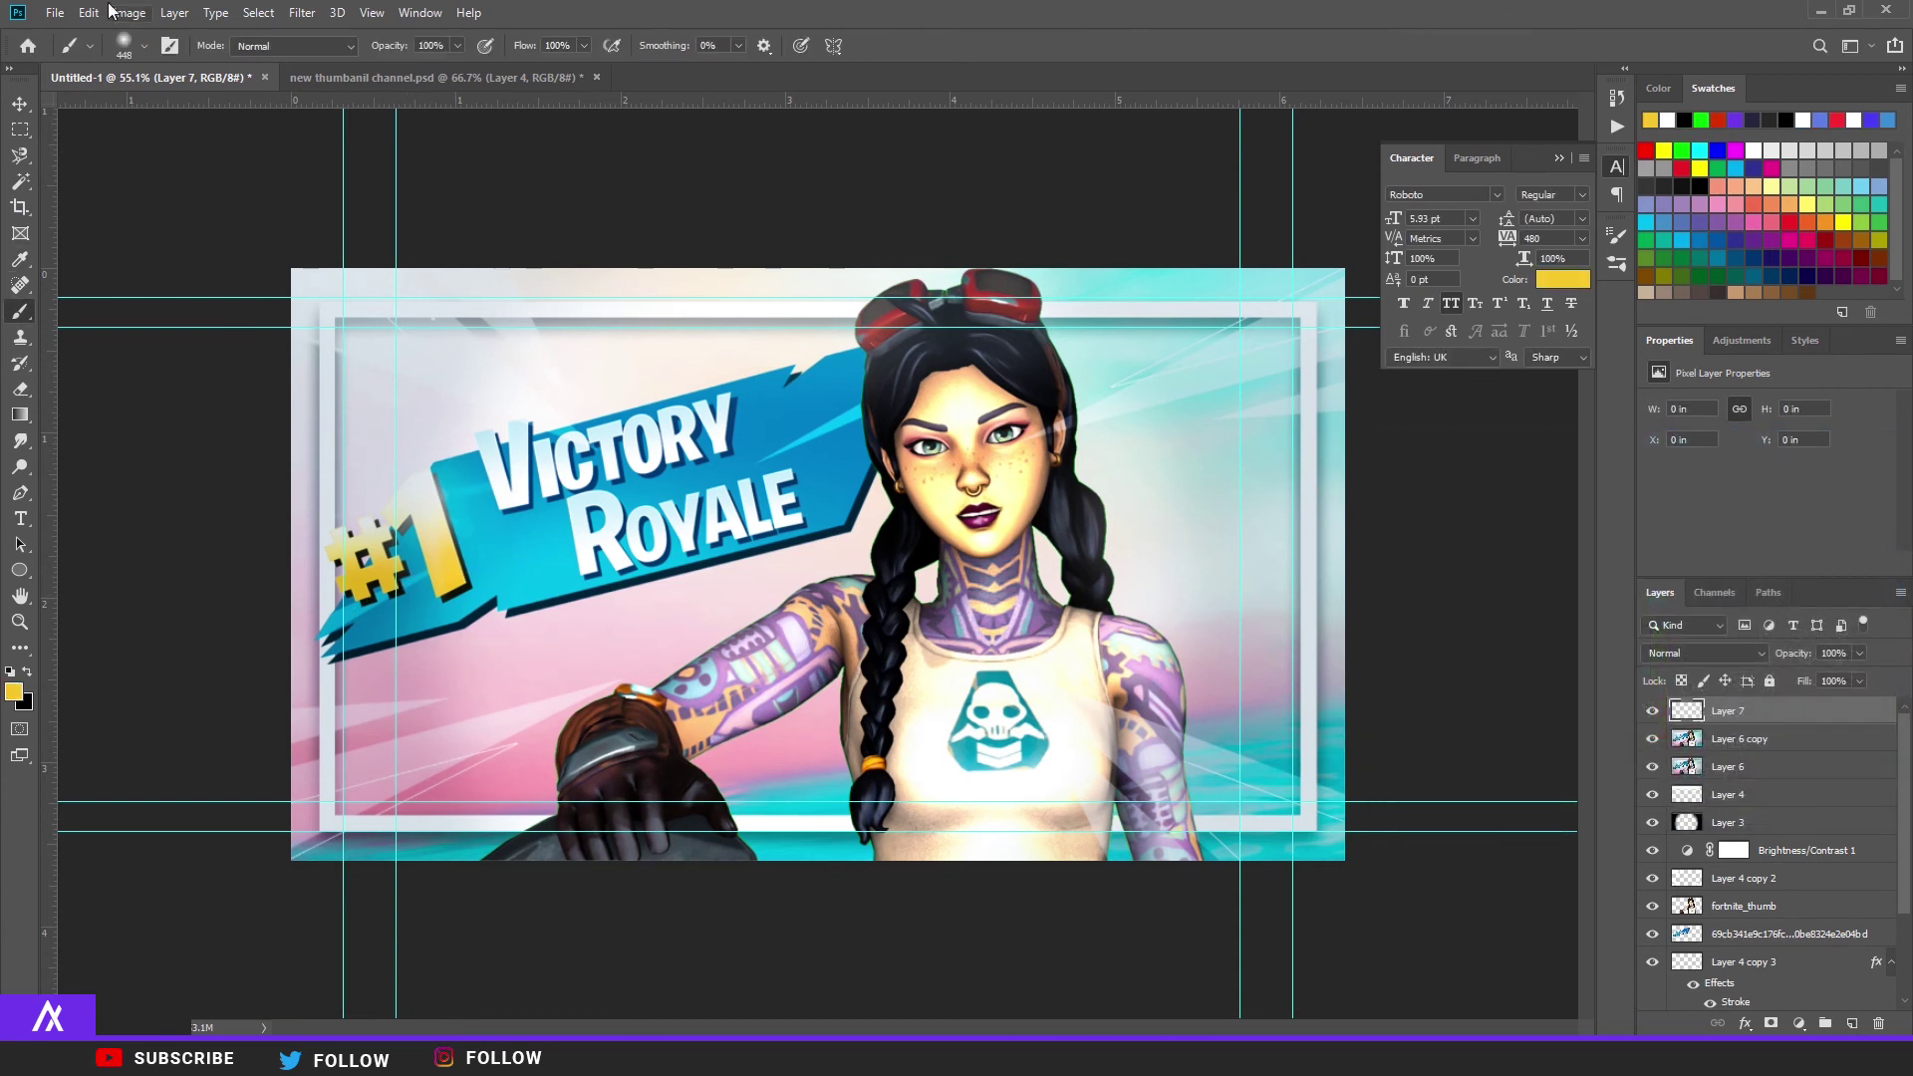
left_click(128, 46)
left_click_drag(225, 106, 230, 106)
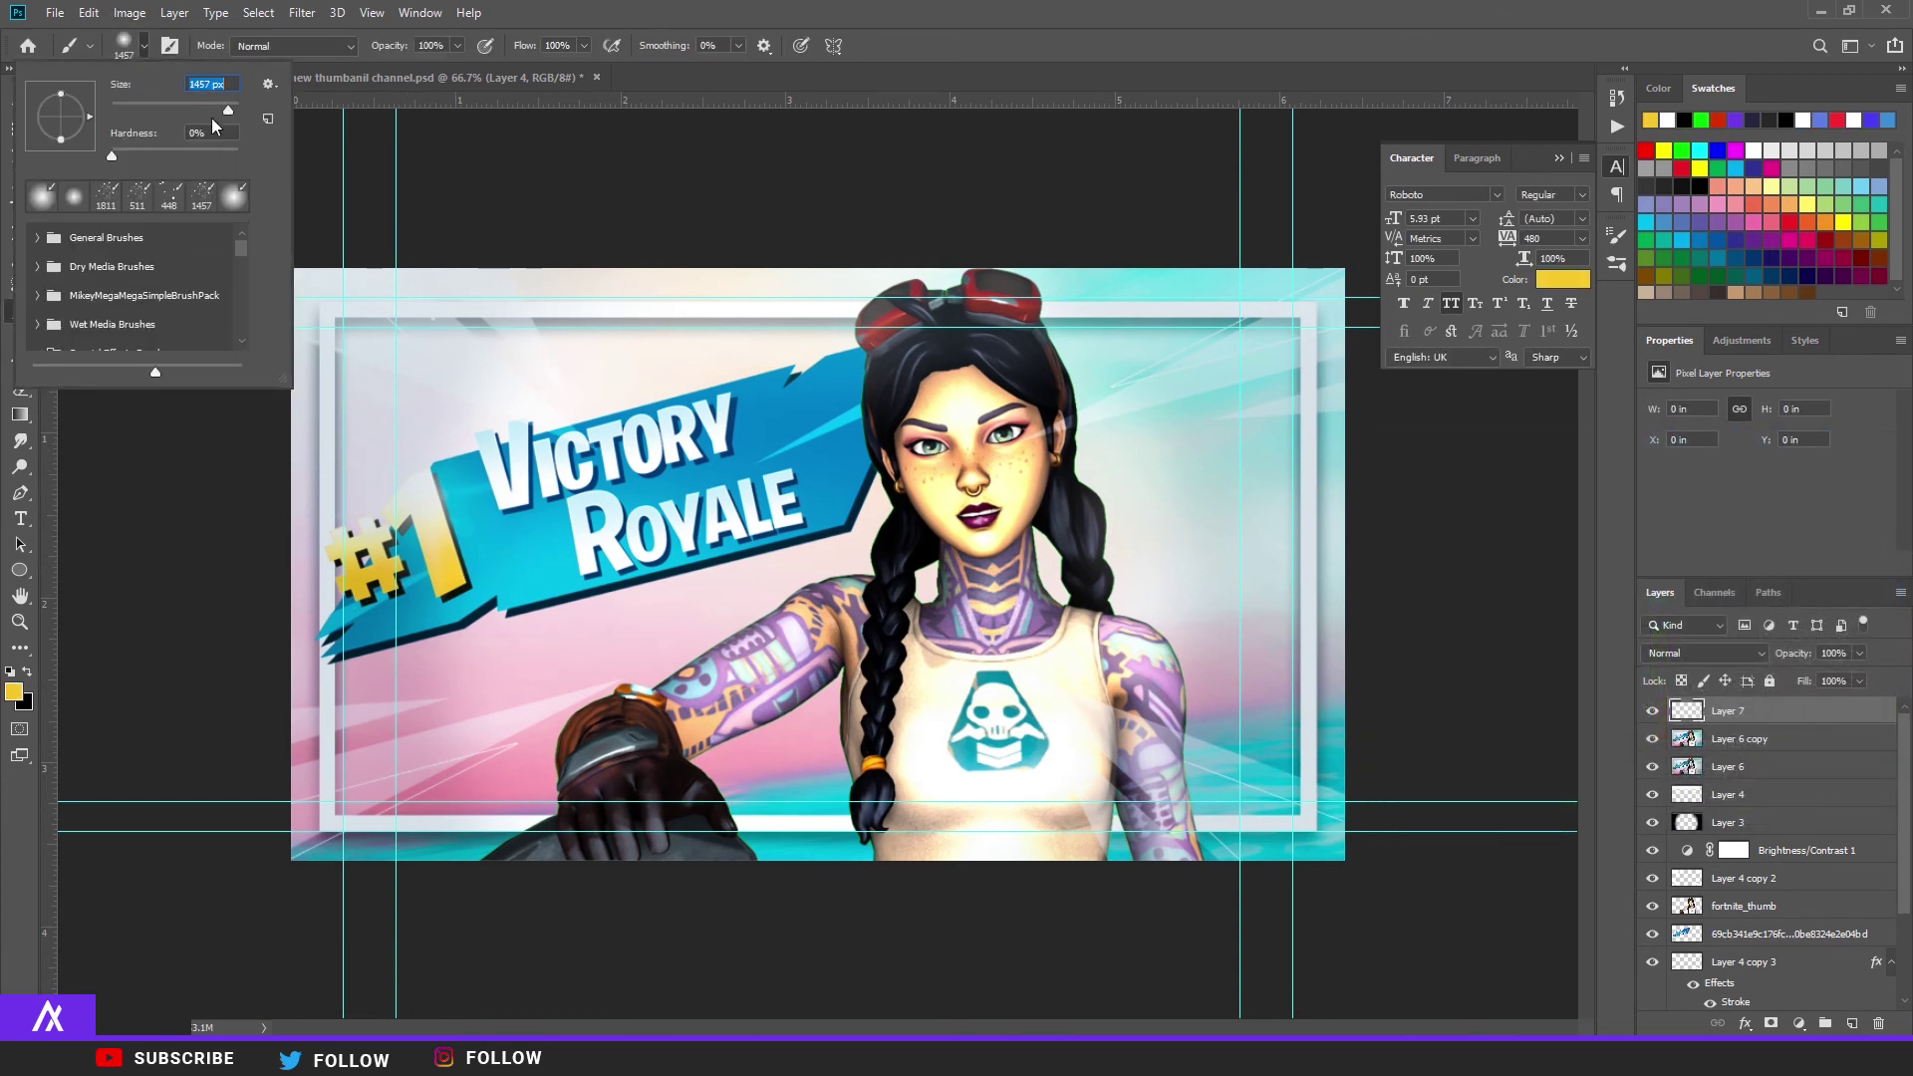
left_click(144, 47)
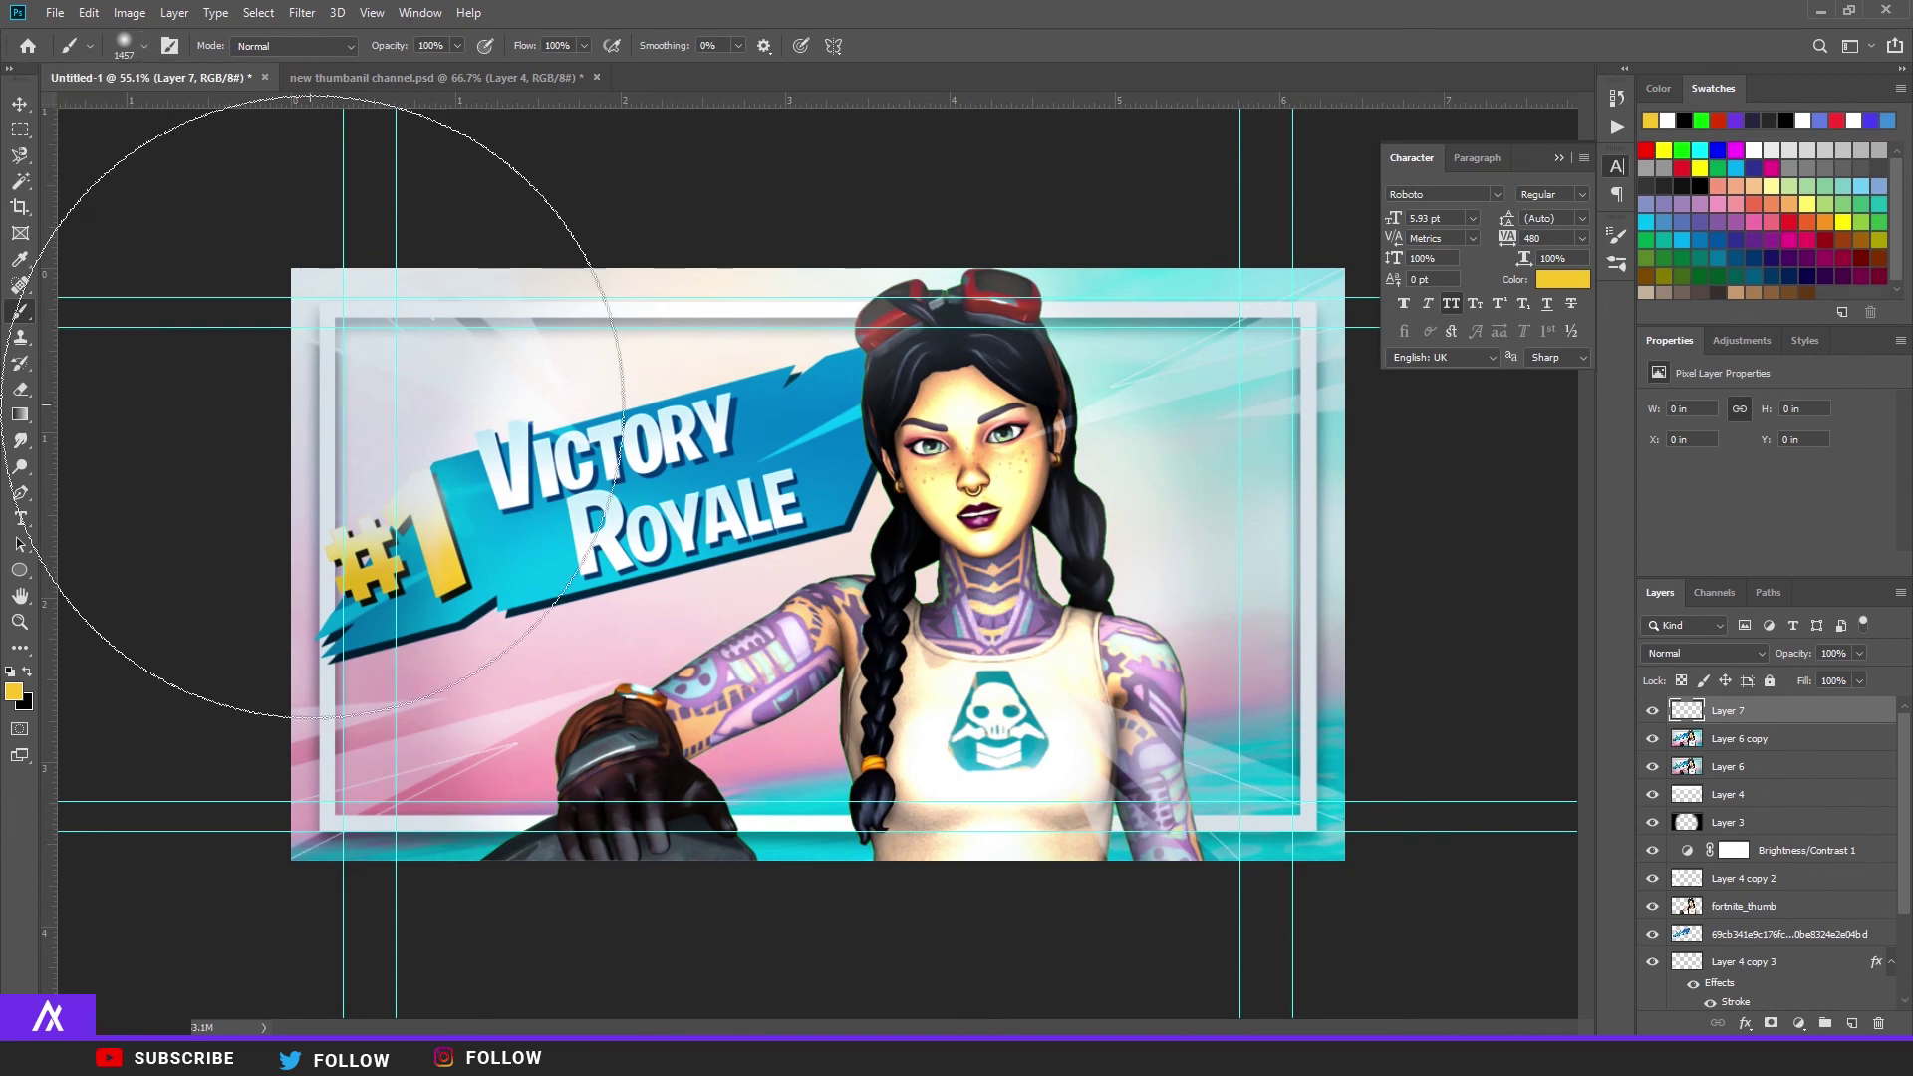
left_click(138, 46)
left_click_drag(218, 105, 223, 105)
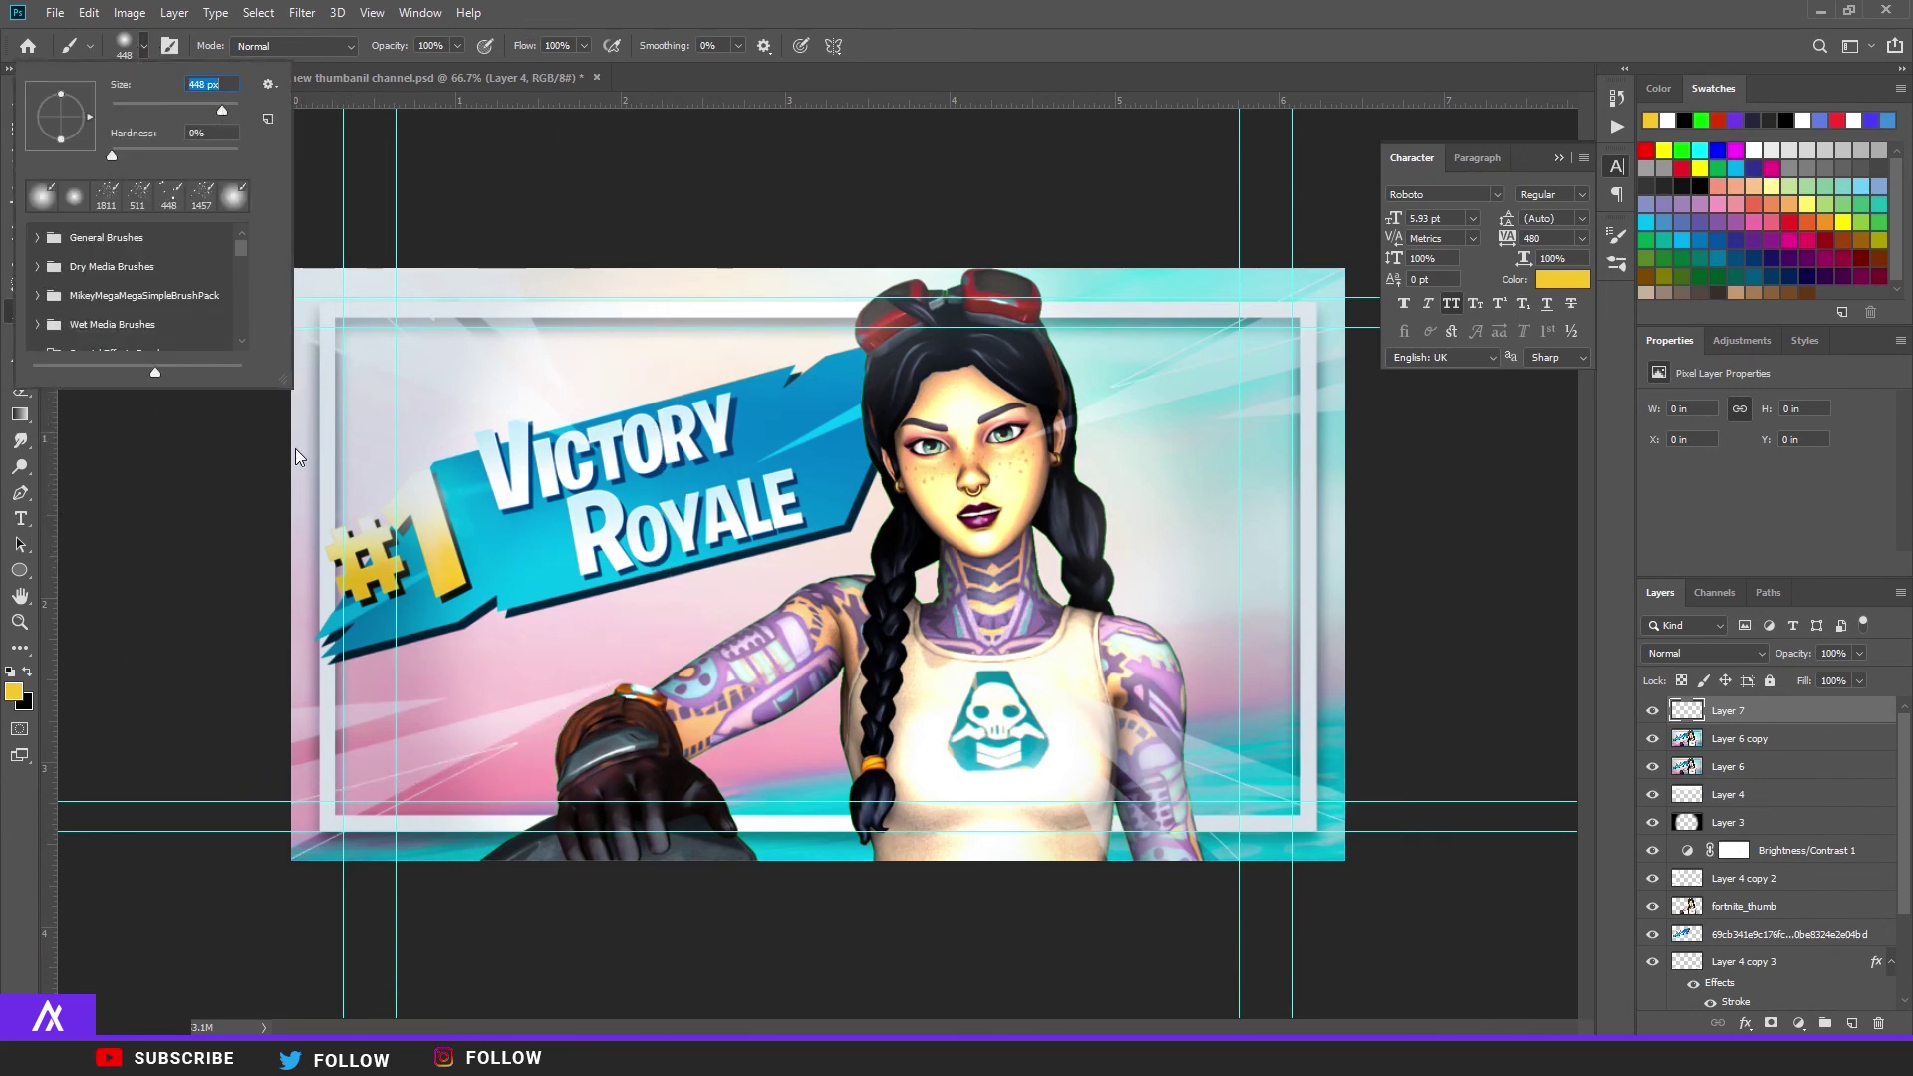
Step: Paint yellow glows near the #1, at the left edge, top edge and lower left
left_click(395, 532)
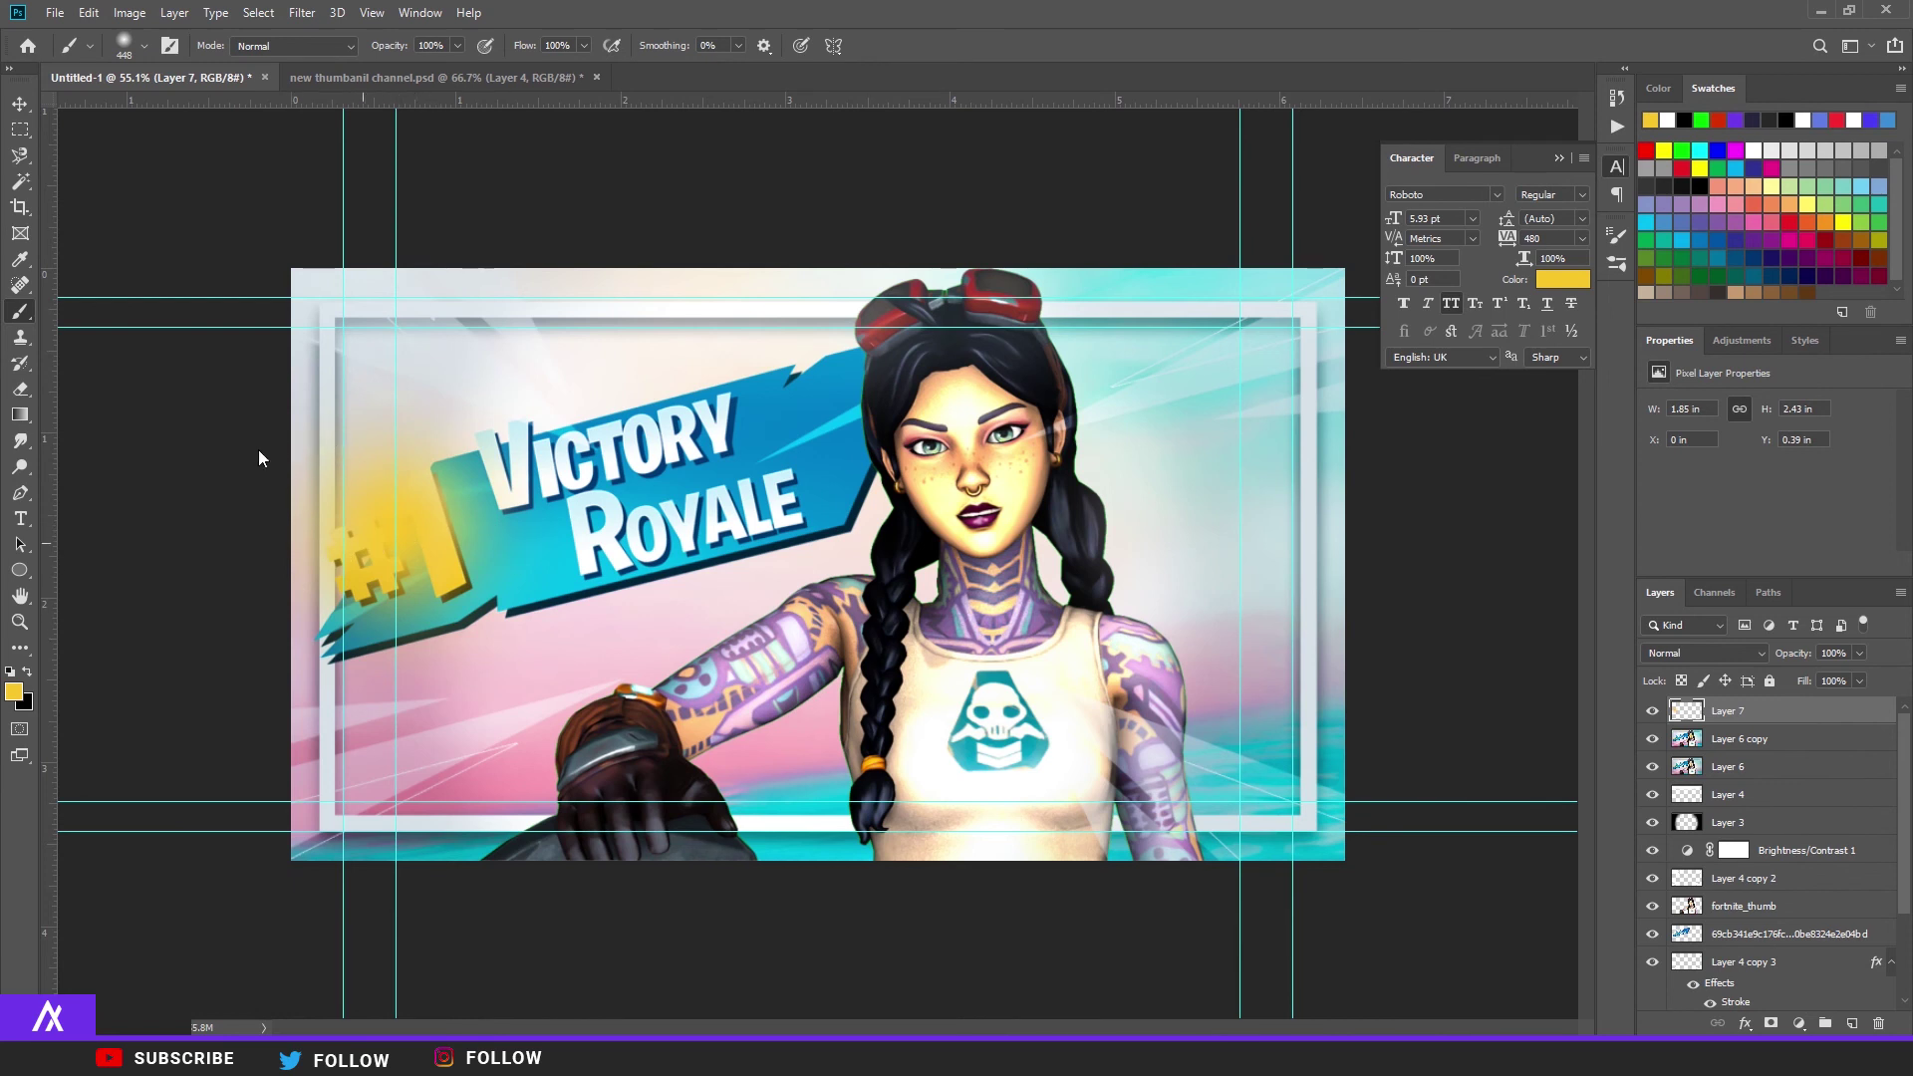
left_click(234, 703)
left_click(520, 291)
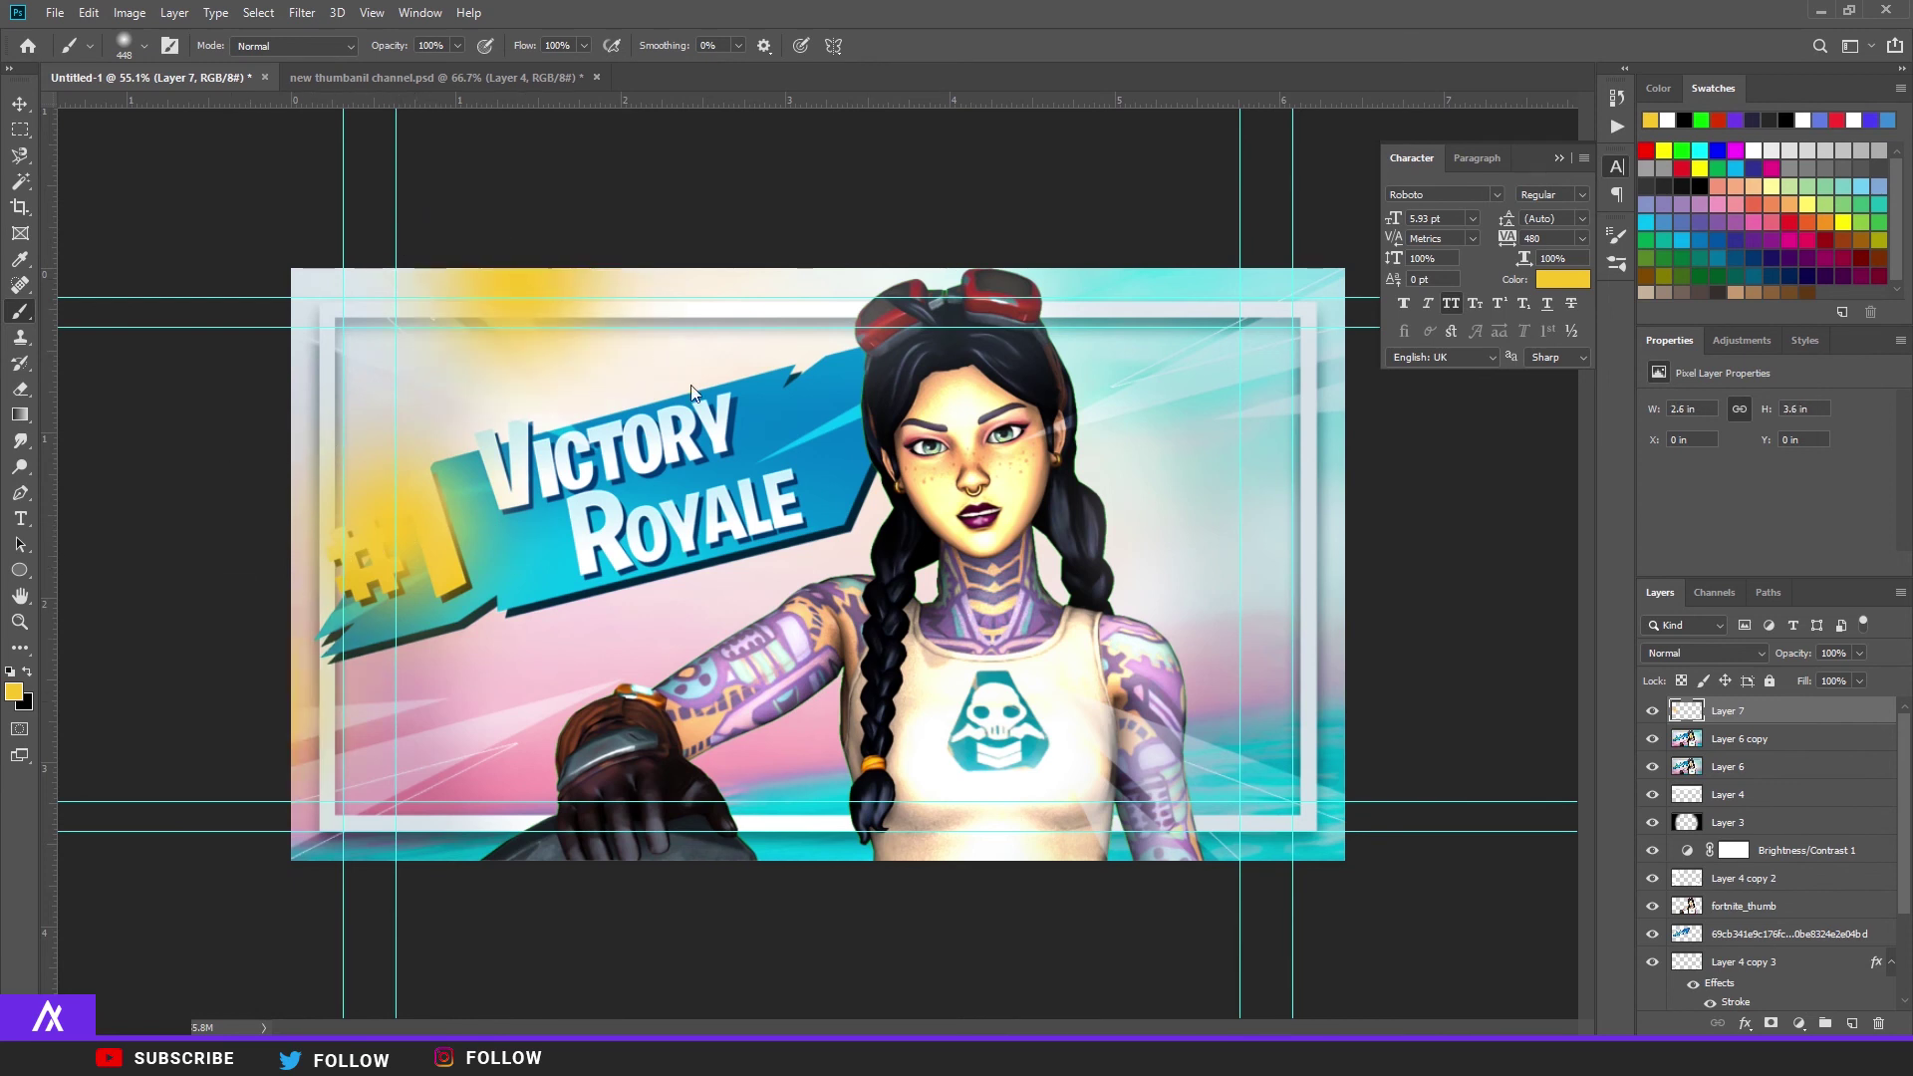
left_click(479, 748)
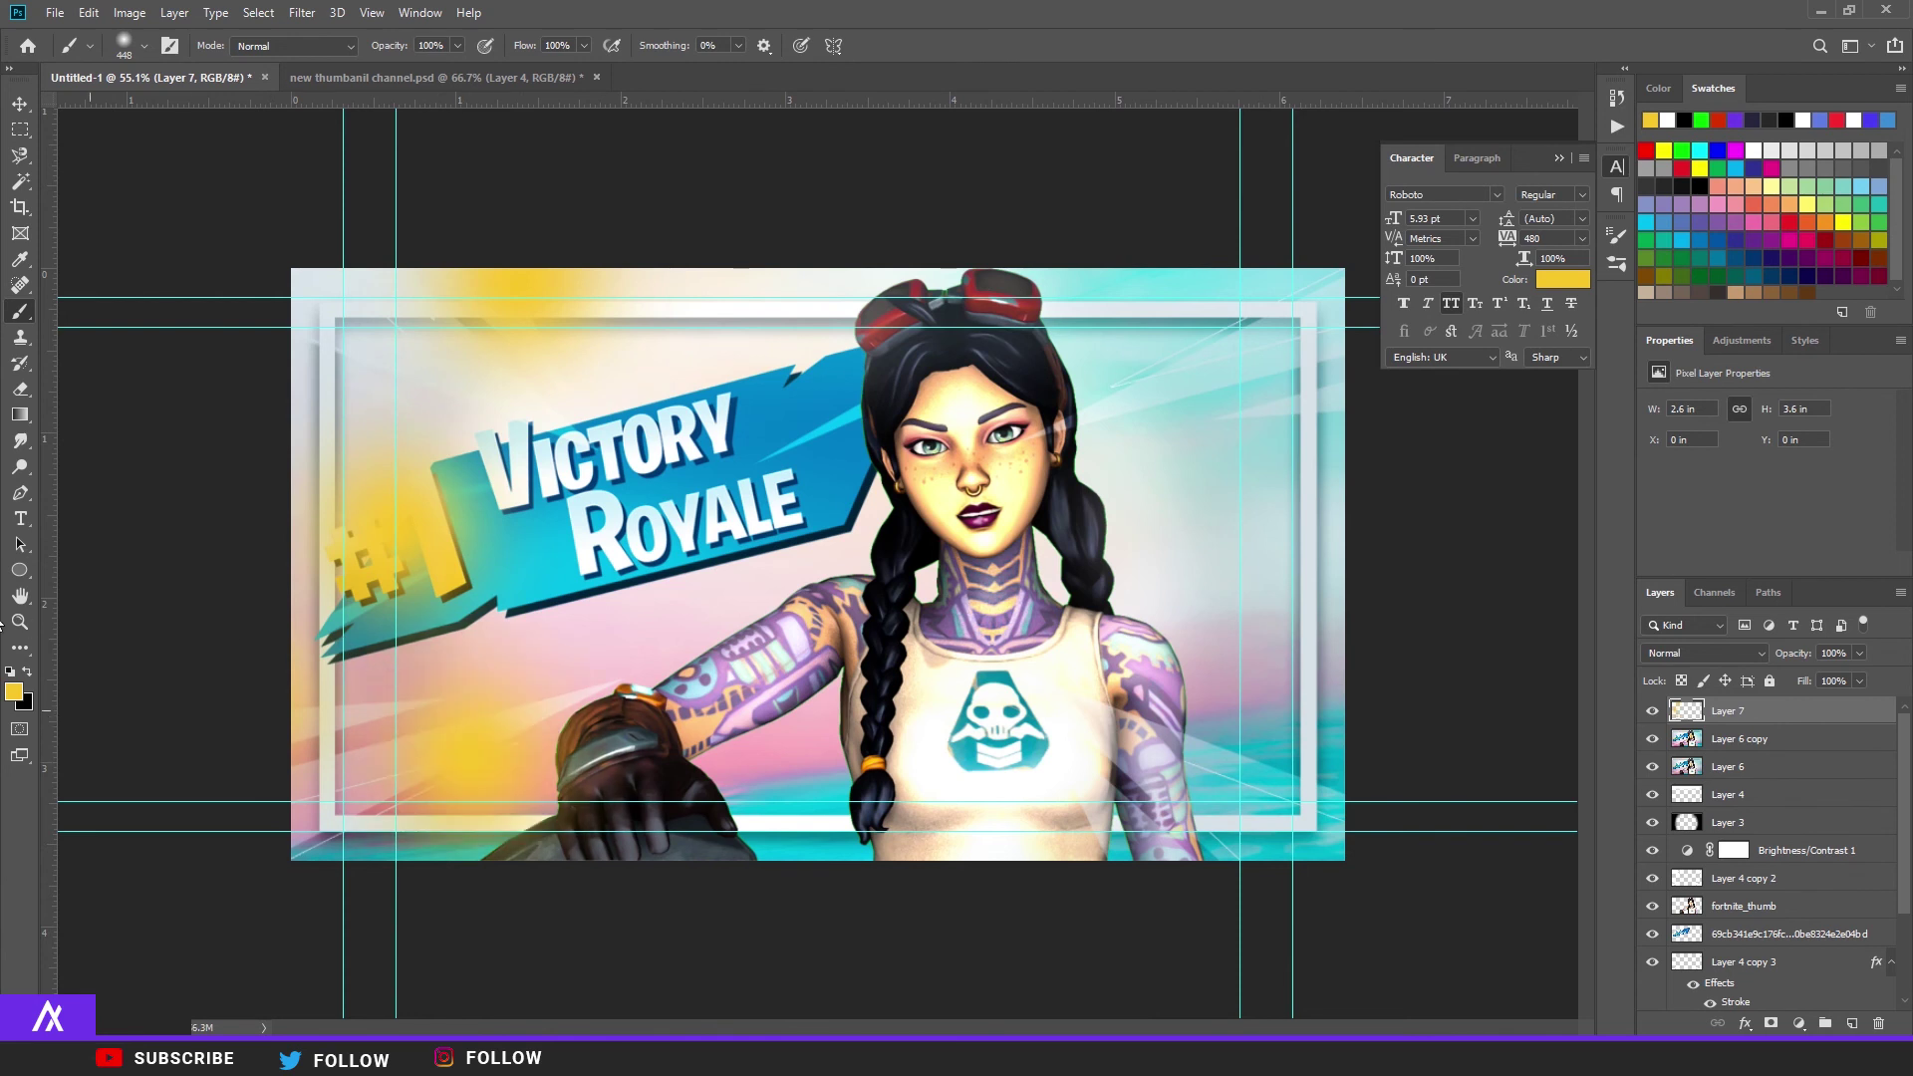
left_click(14, 691)
left_click(553, 536)
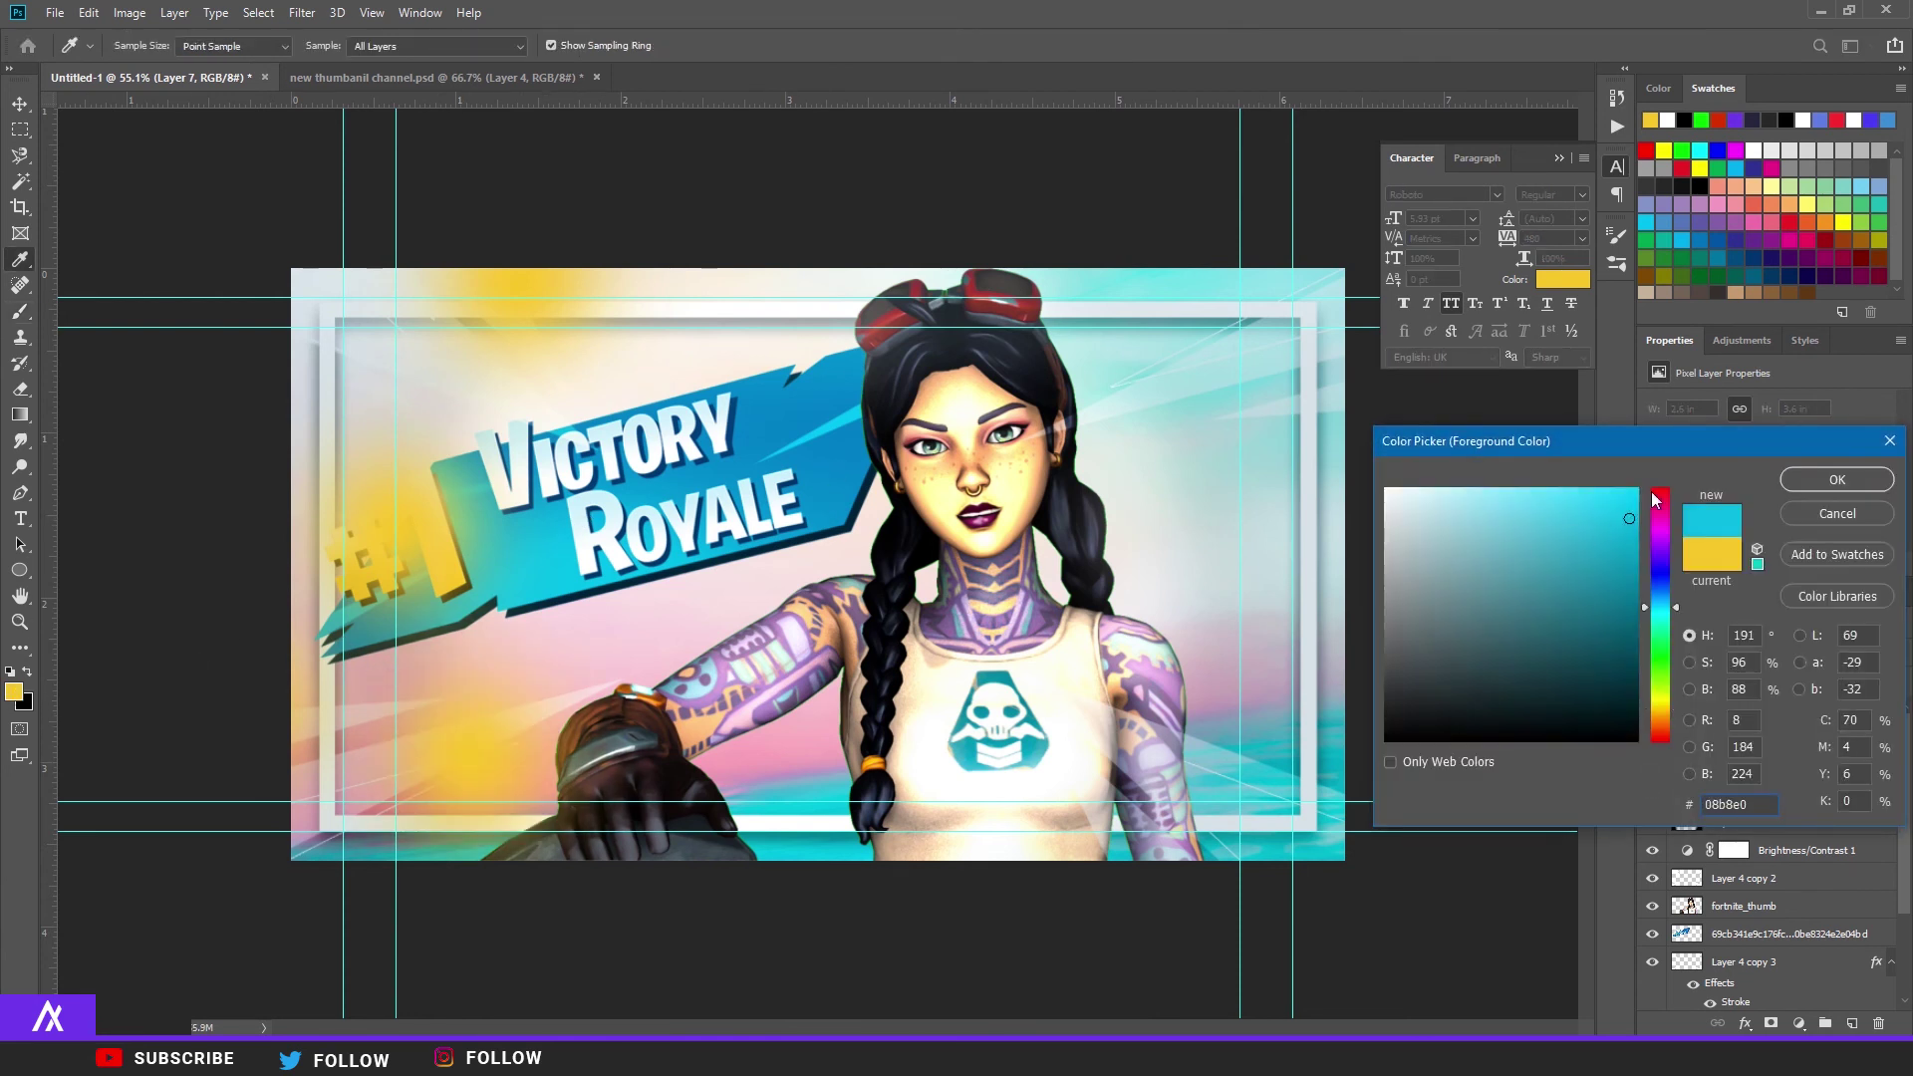
Step: Paint soft cyan glow dabs along the right, top-right and bottom on a new Layer 8
left_click(1837, 480)
left_click(1857, 1030)
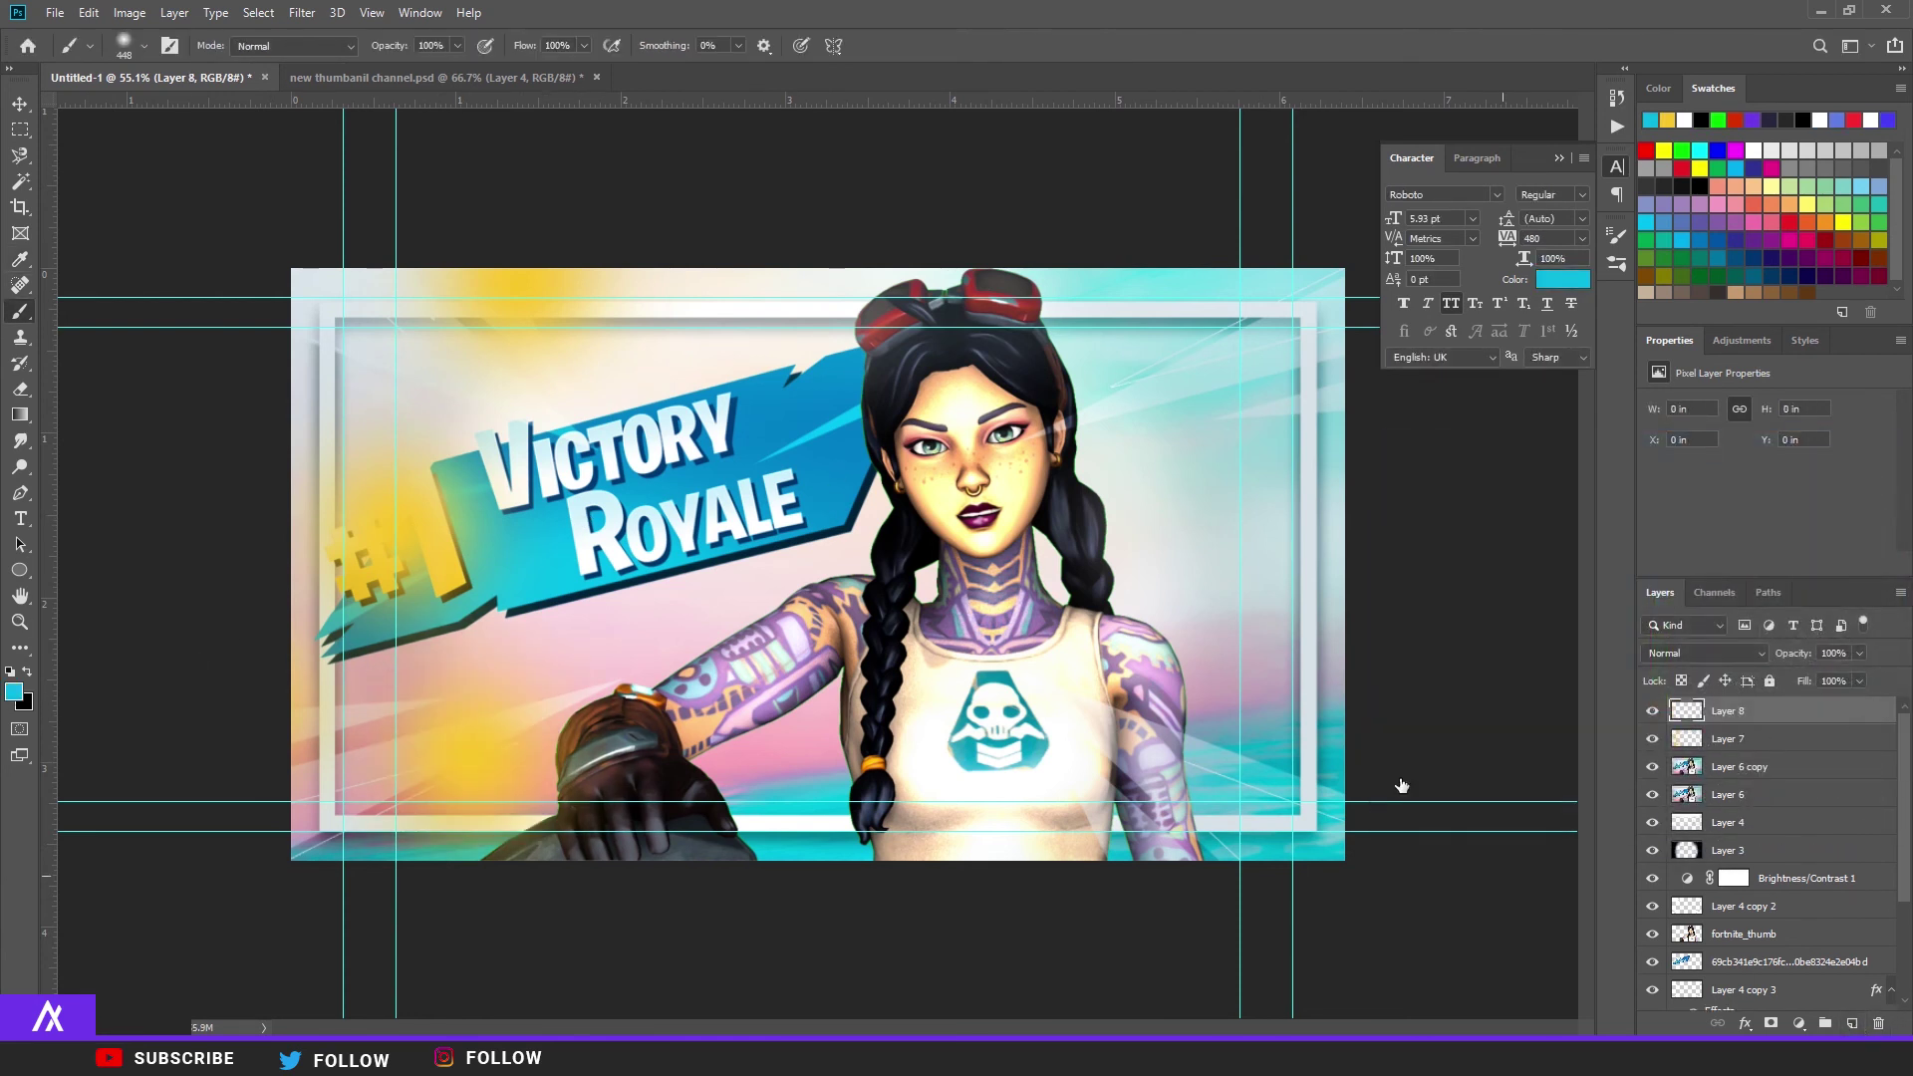
left_click(1196, 754)
left_click(779, 839)
left_click(1117, 274)
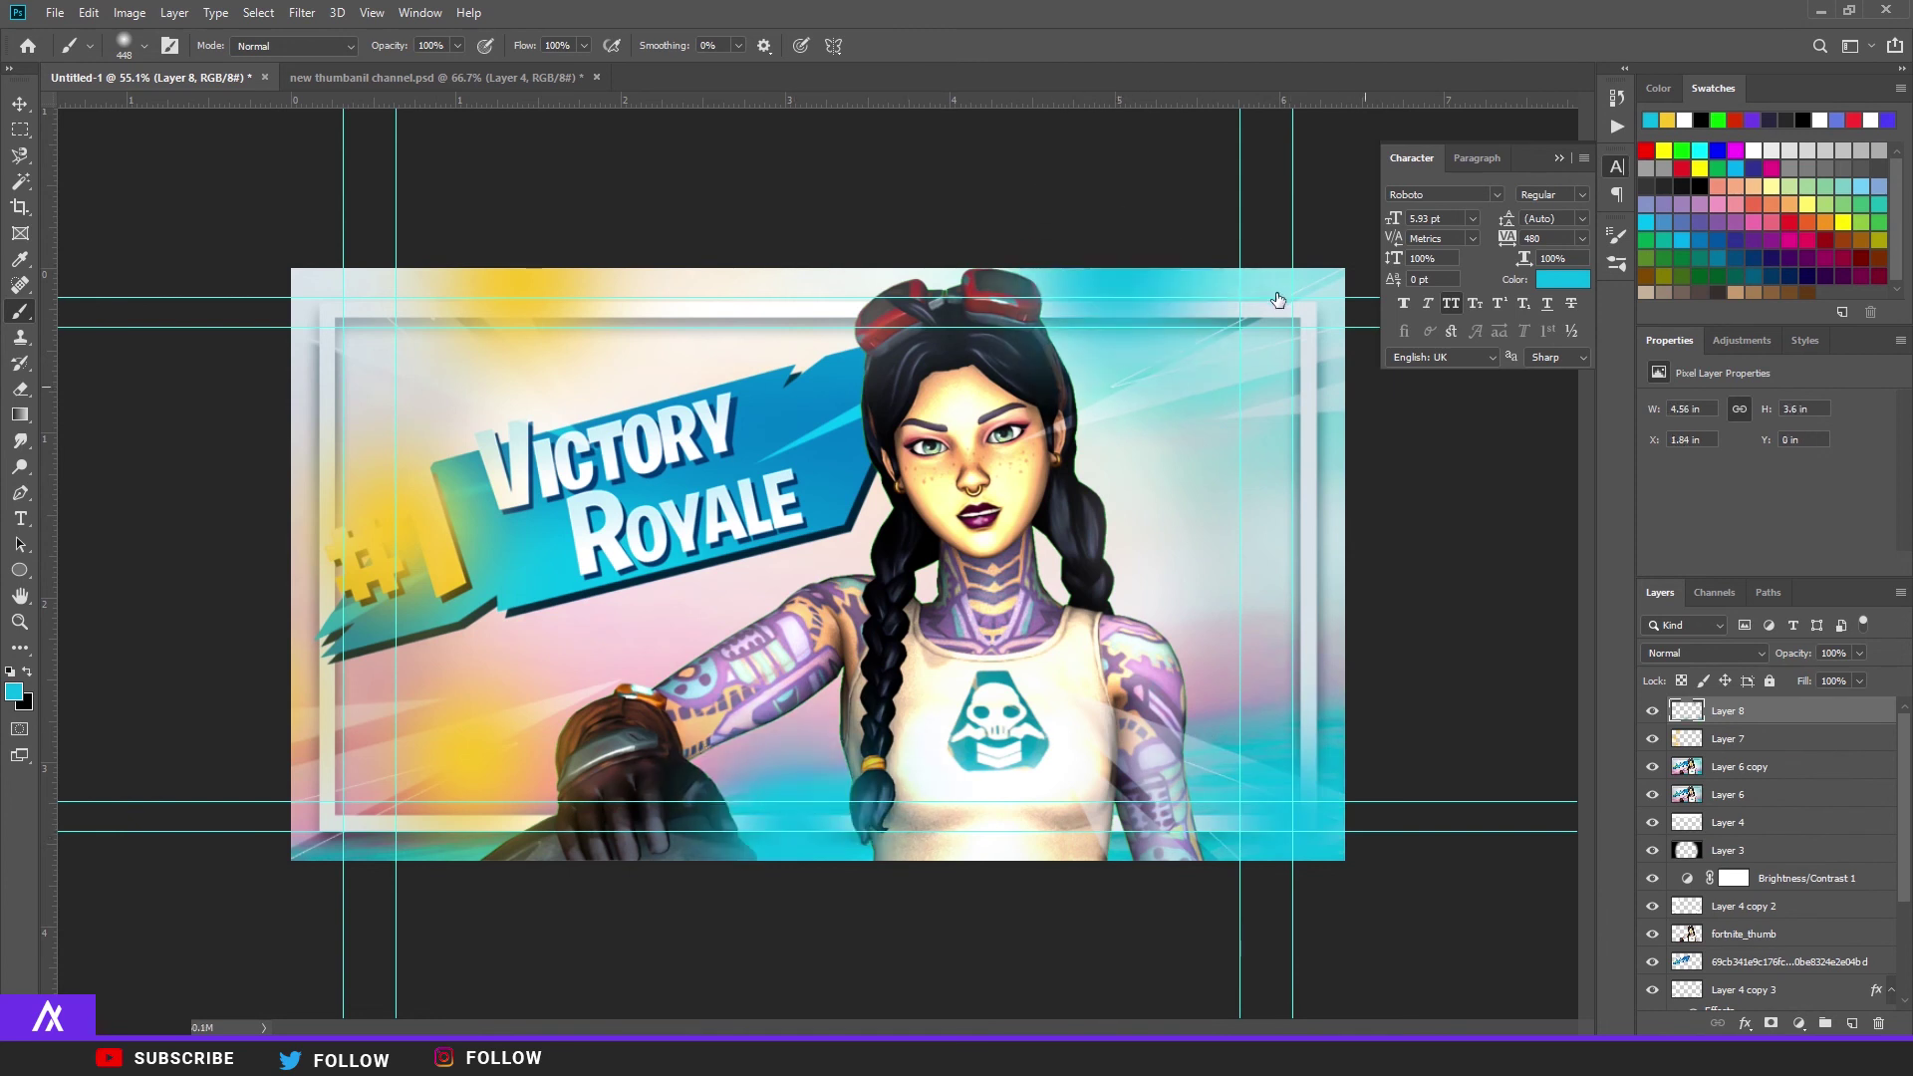
left_click(1367, 391)
left_click(690, 438)
Step: Set both glow layers, Layer 8 and Layer 7, to the Screen blend mode
left_click(1699, 652)
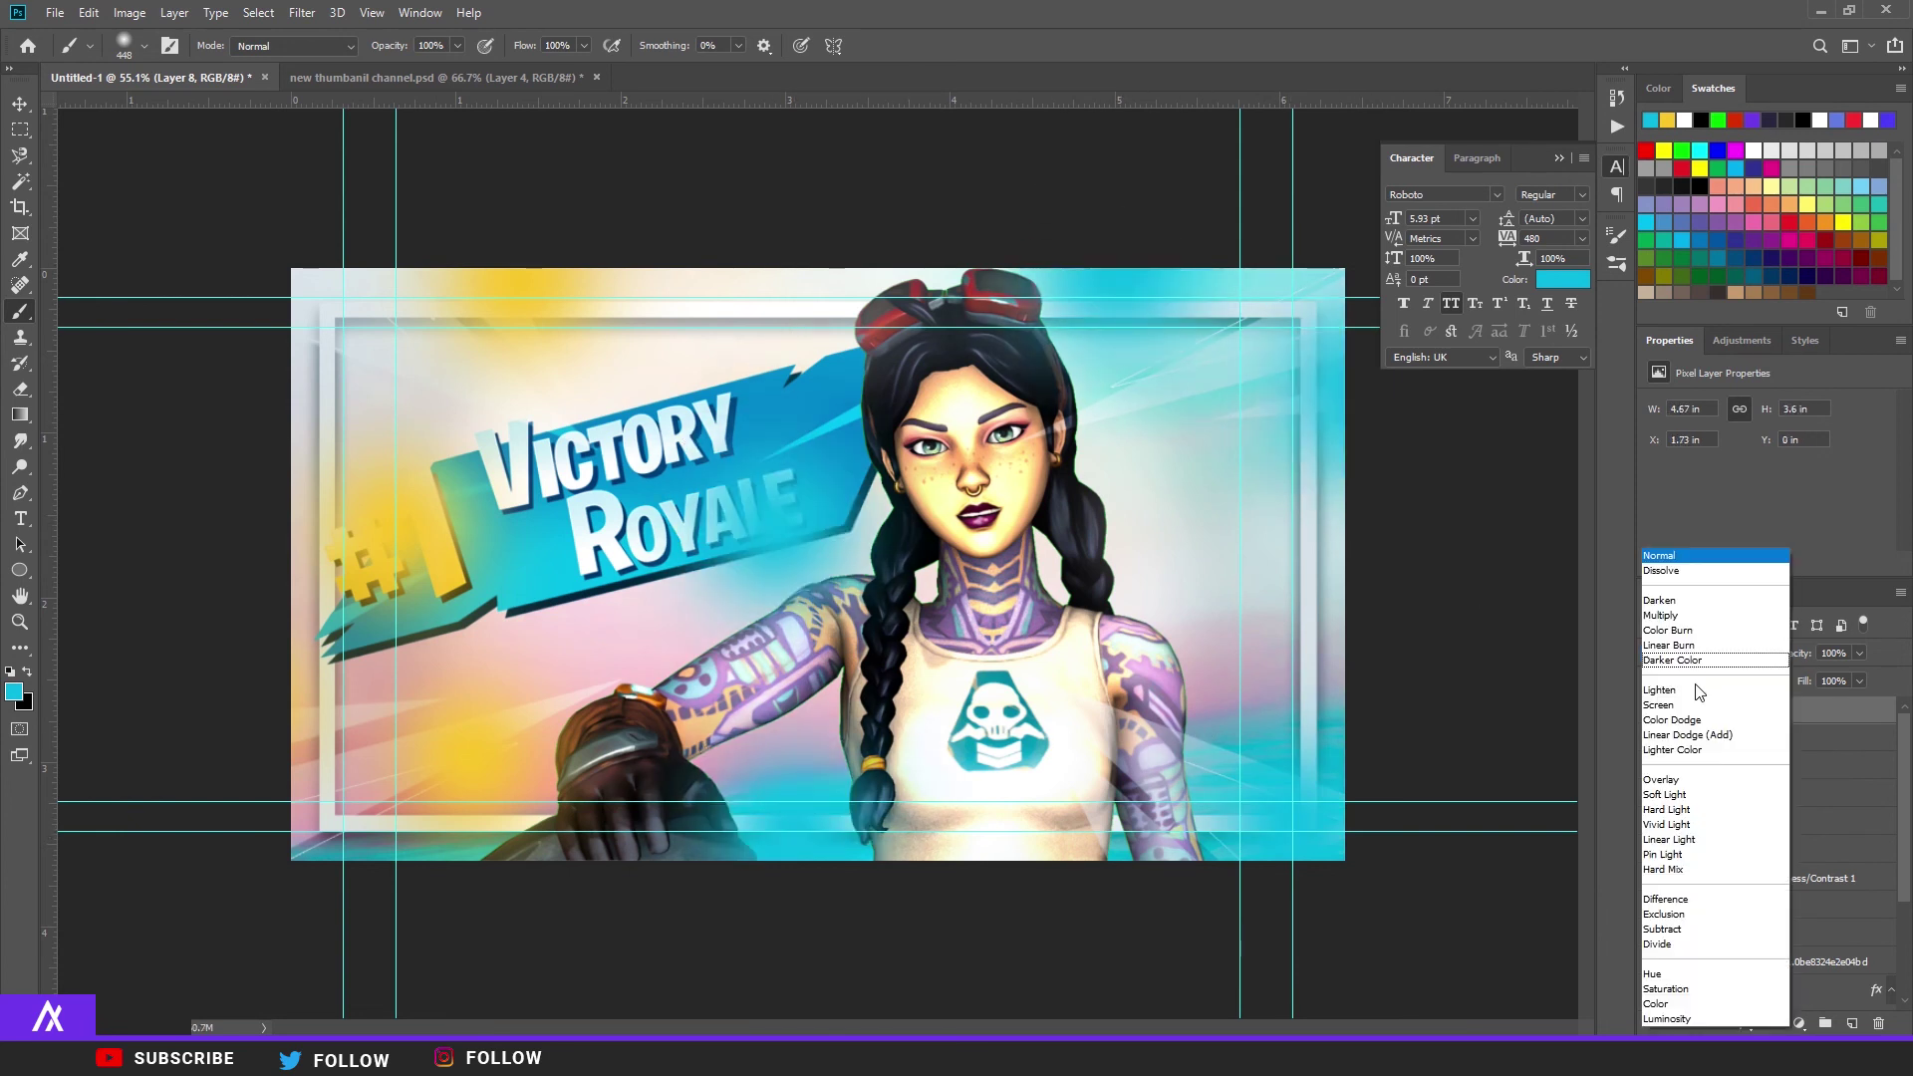
left_click(1685, 711)
left_click(1729, 739)
left_click(1686, 655)
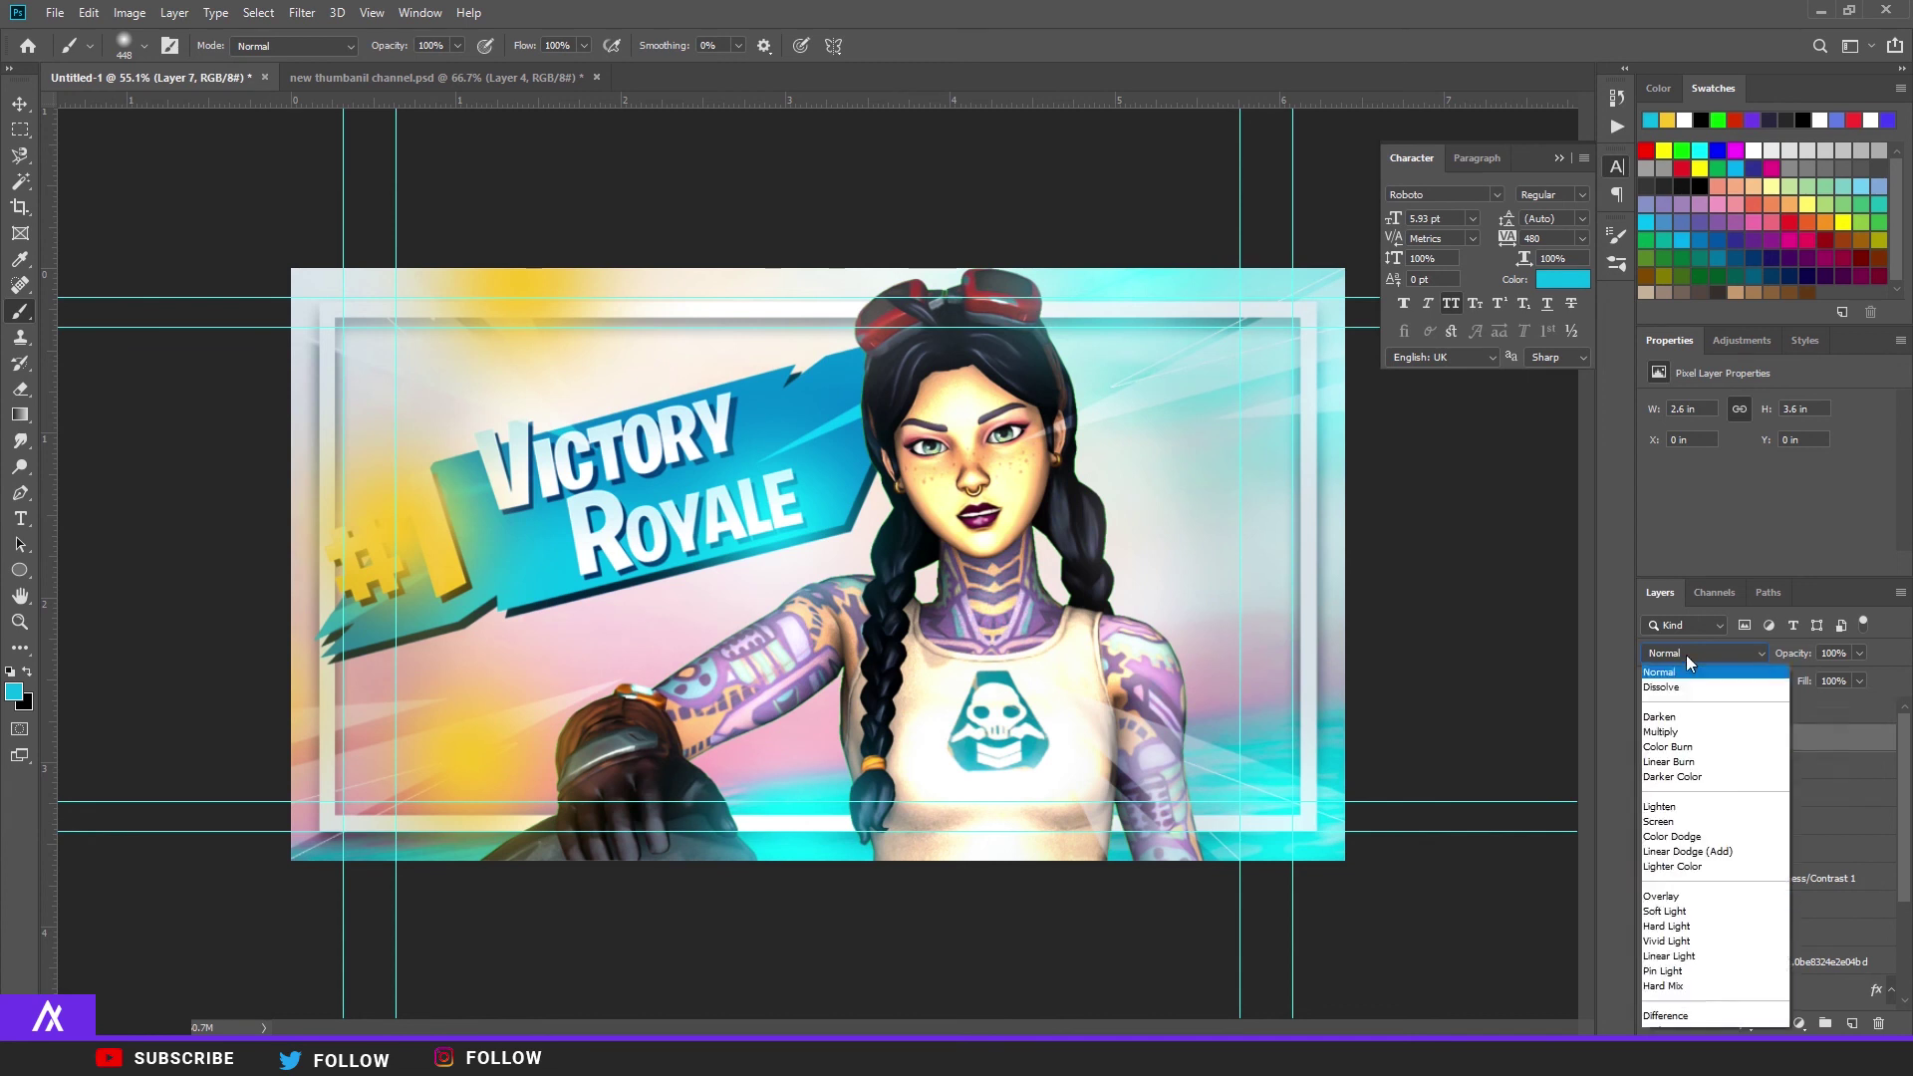
left_click(1696, 708)
Step: Lower the opacity of Layer 7 and Layer 8 to 50%
left_click(1779, 650)
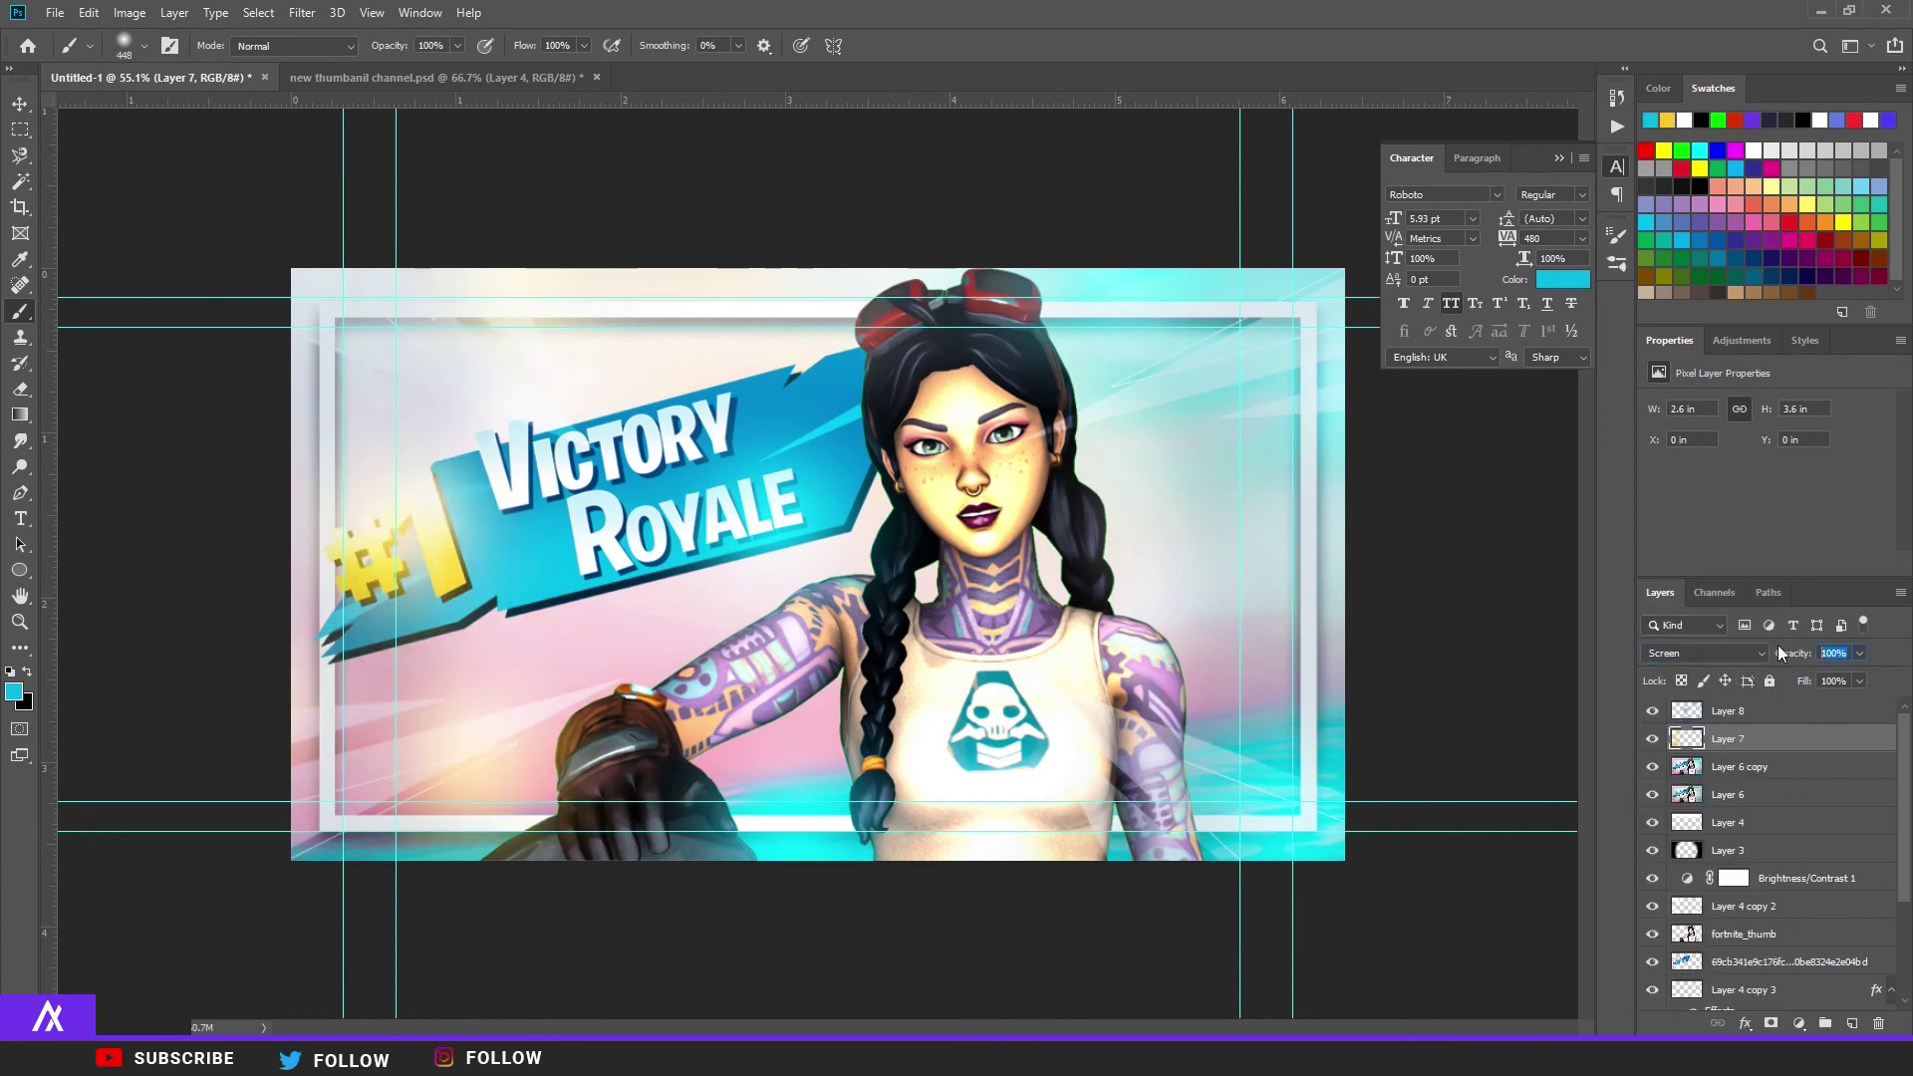
type("50")
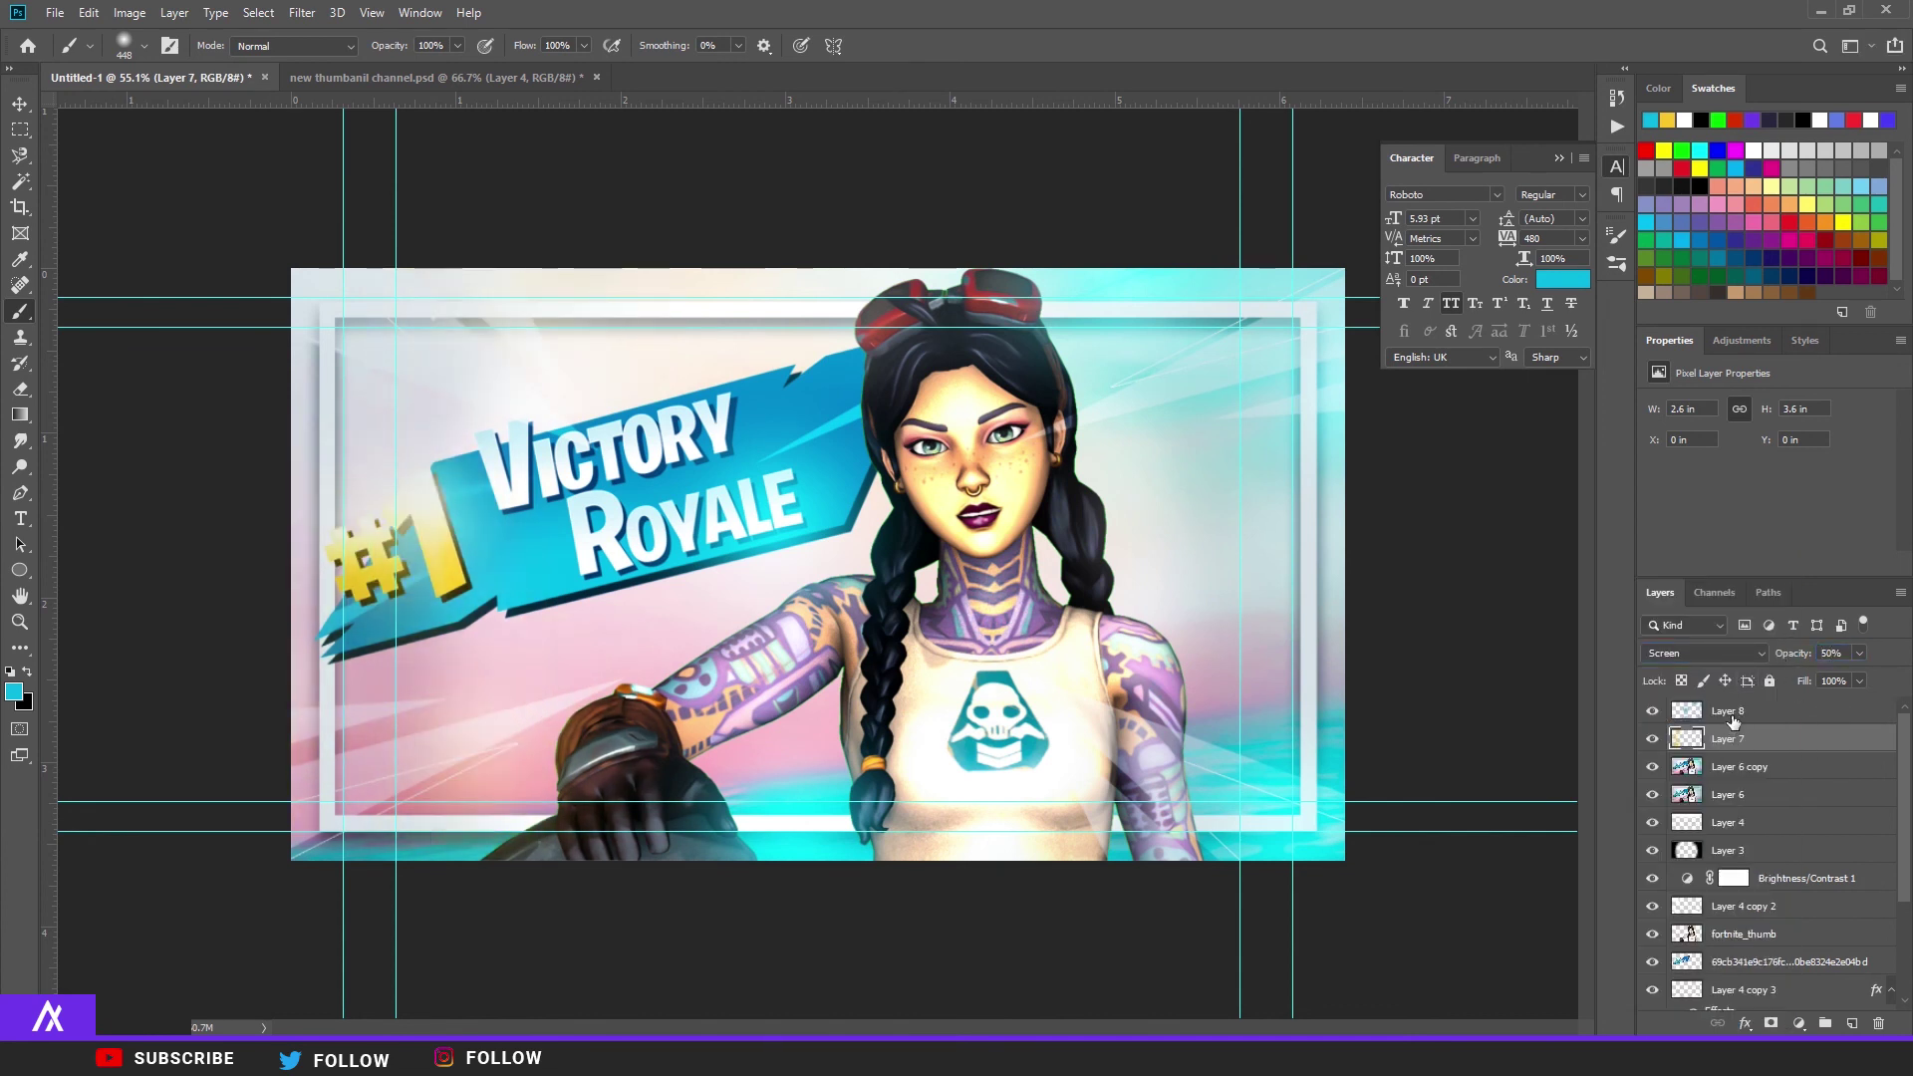
left_click(1732, 713)
left_click(1782, 654)
type("50")
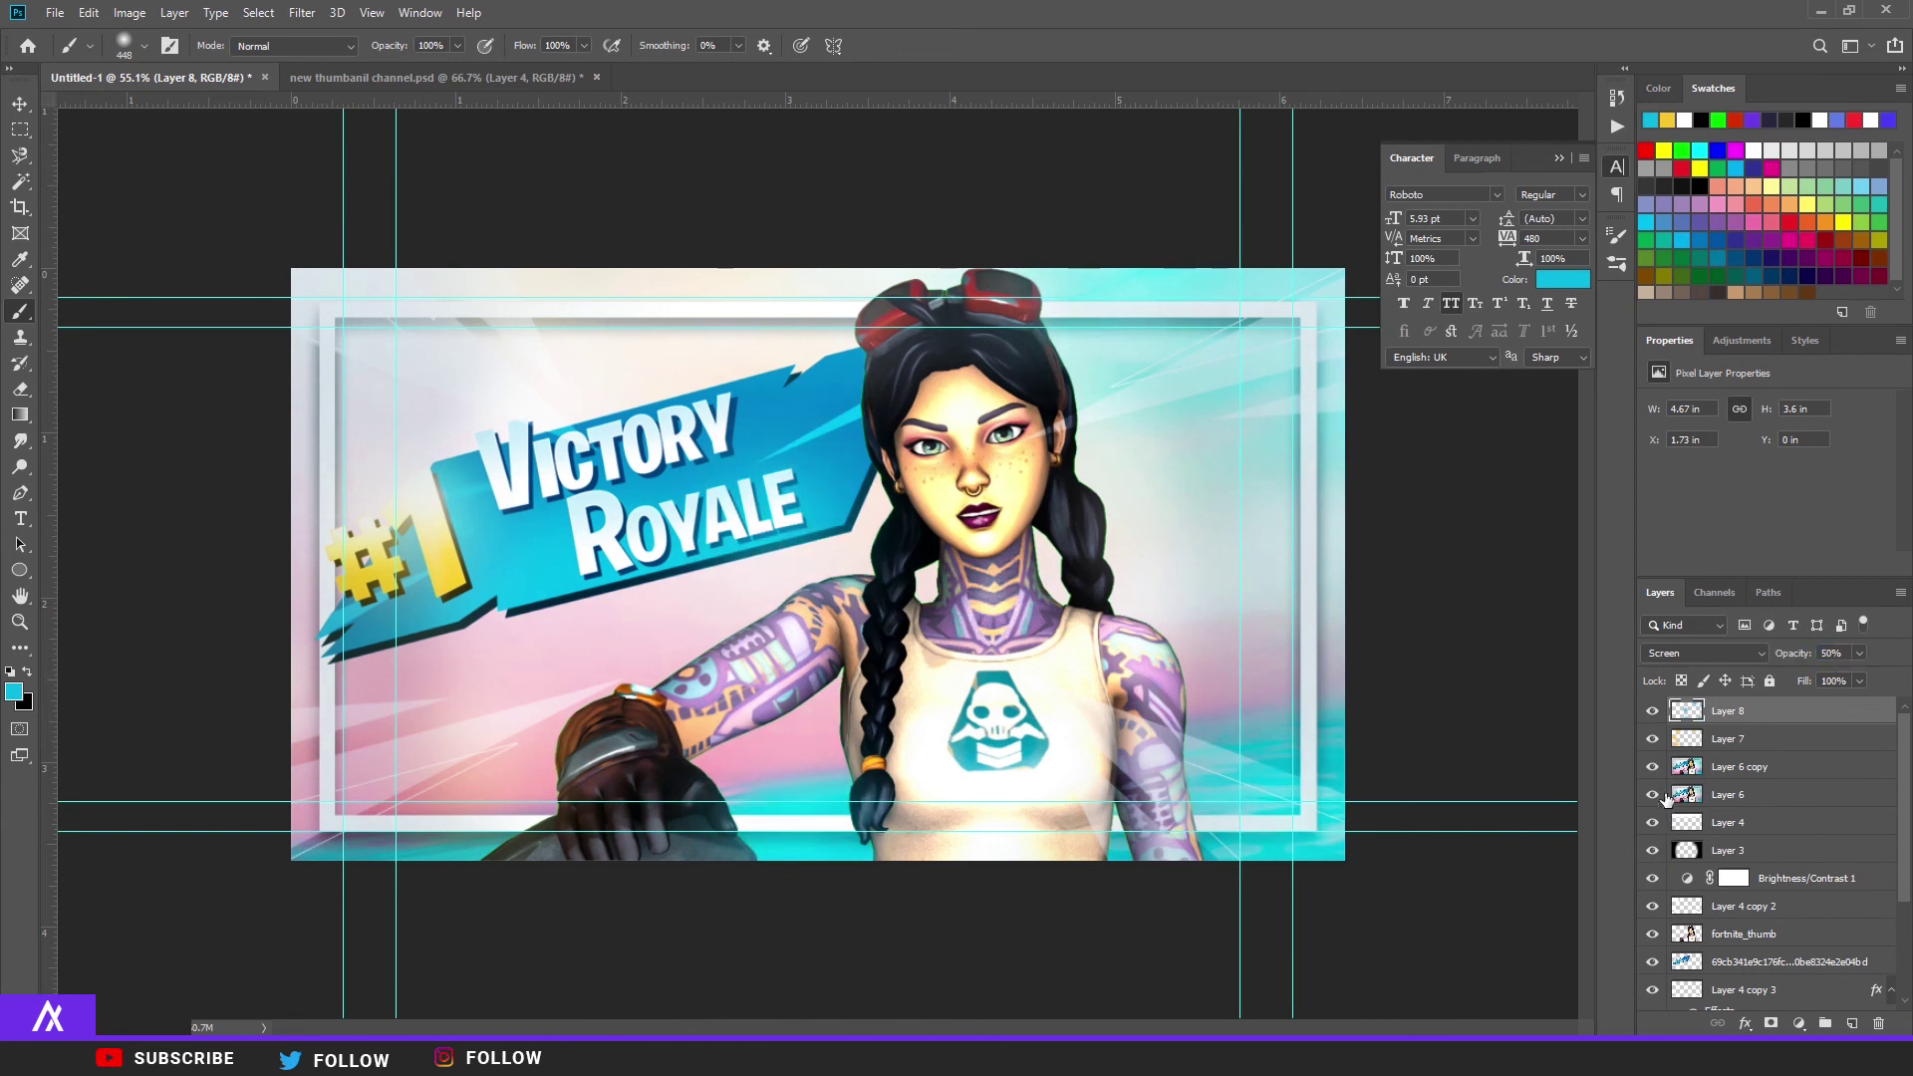
scroll(813, 594, "up", 1, "alt")
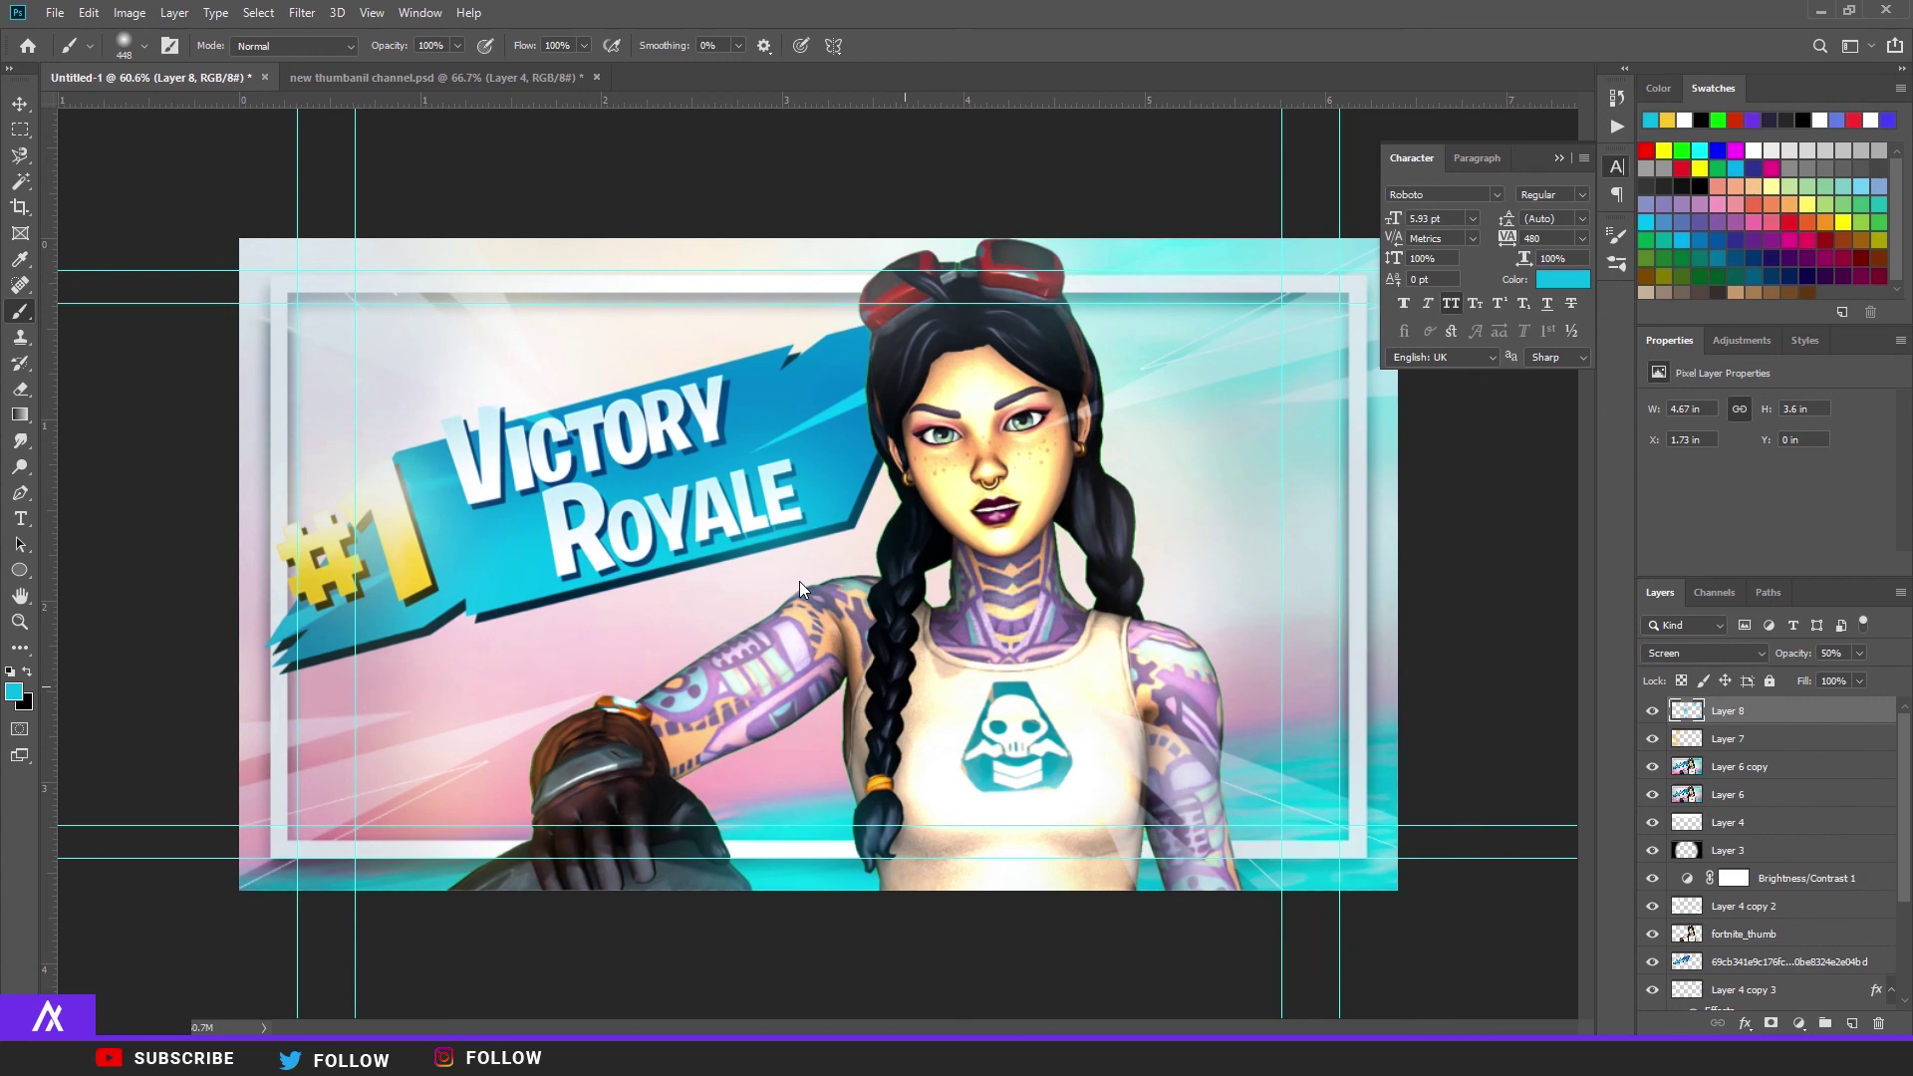
scroll(800, 582, "down", 5, "alt")
scroll(850, 643, "down", 2, "alt")
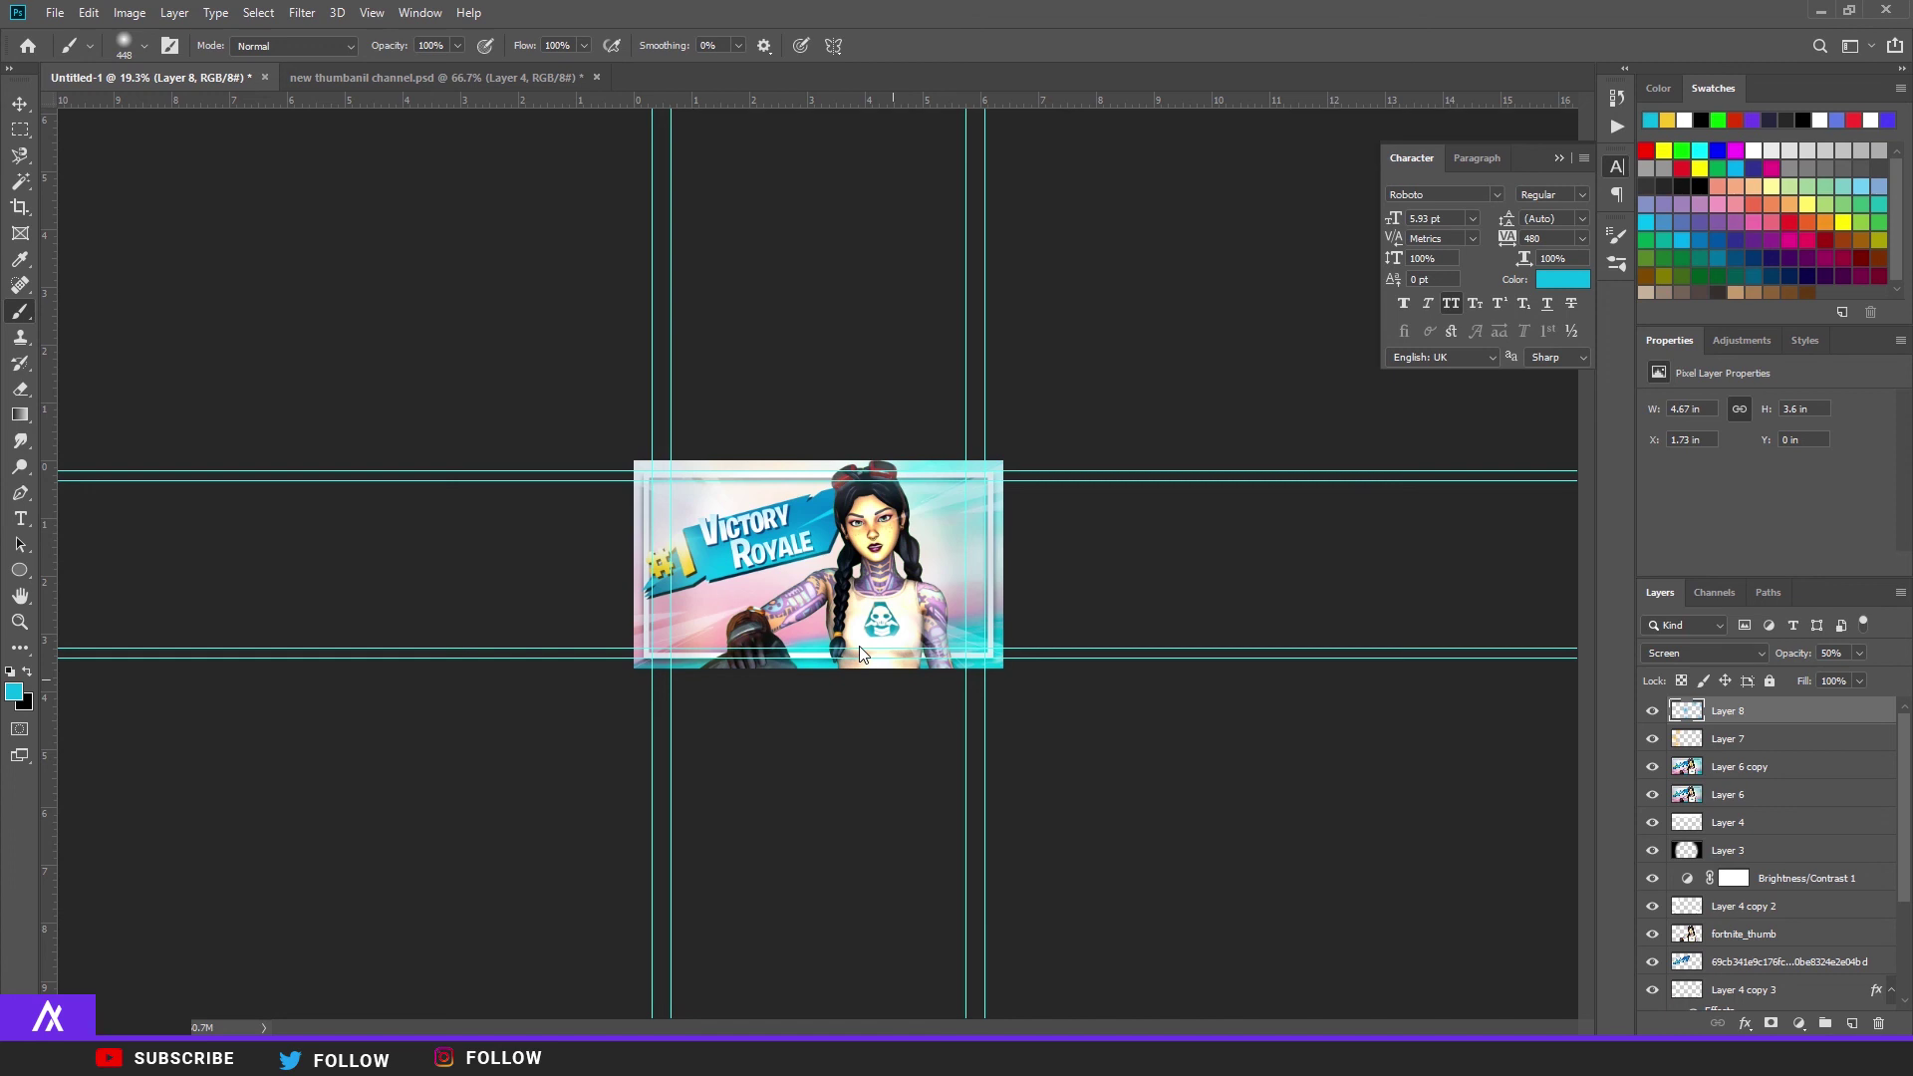
scroll(859, 645, "up", 14, "alt")
scroll(855, 584, "down", 6, "alt")
scroll(845, 578, "up", 1, "alt")
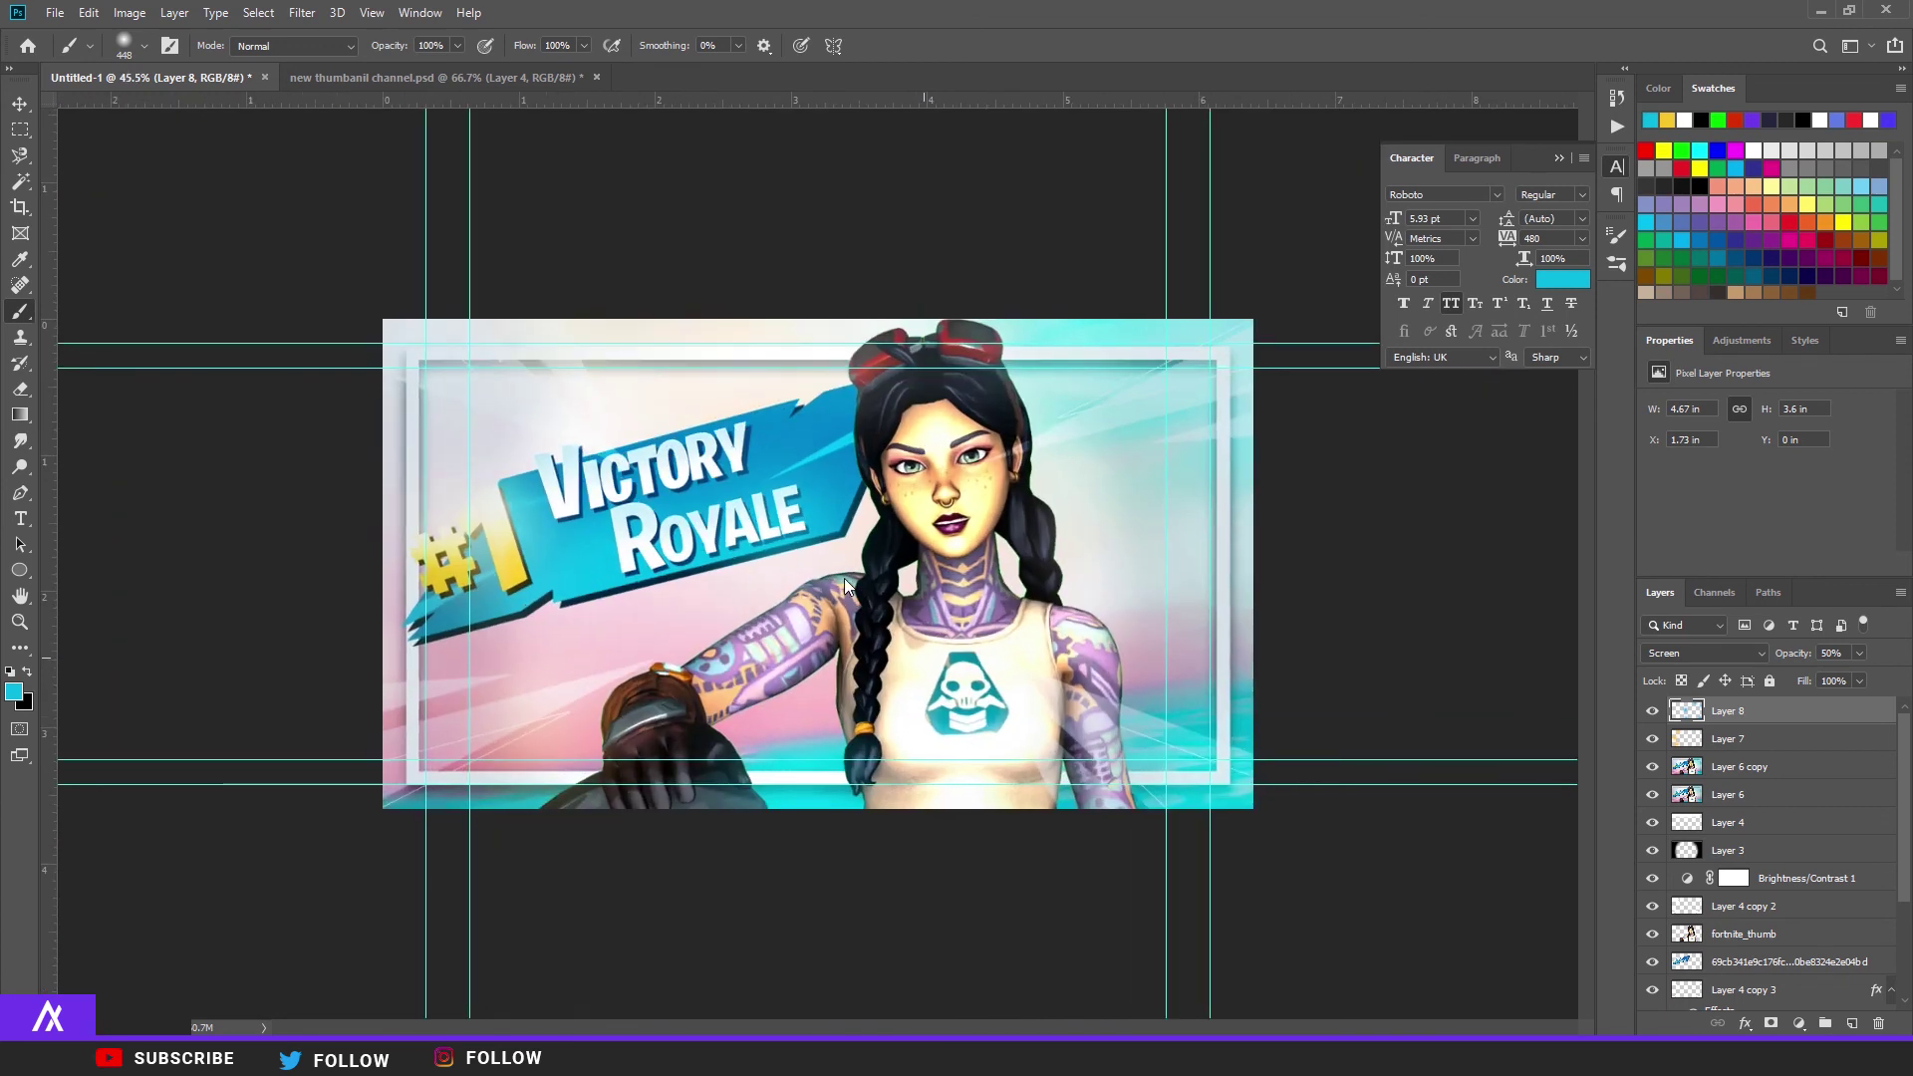
scroll(845, 578, "up", 2, "alt")
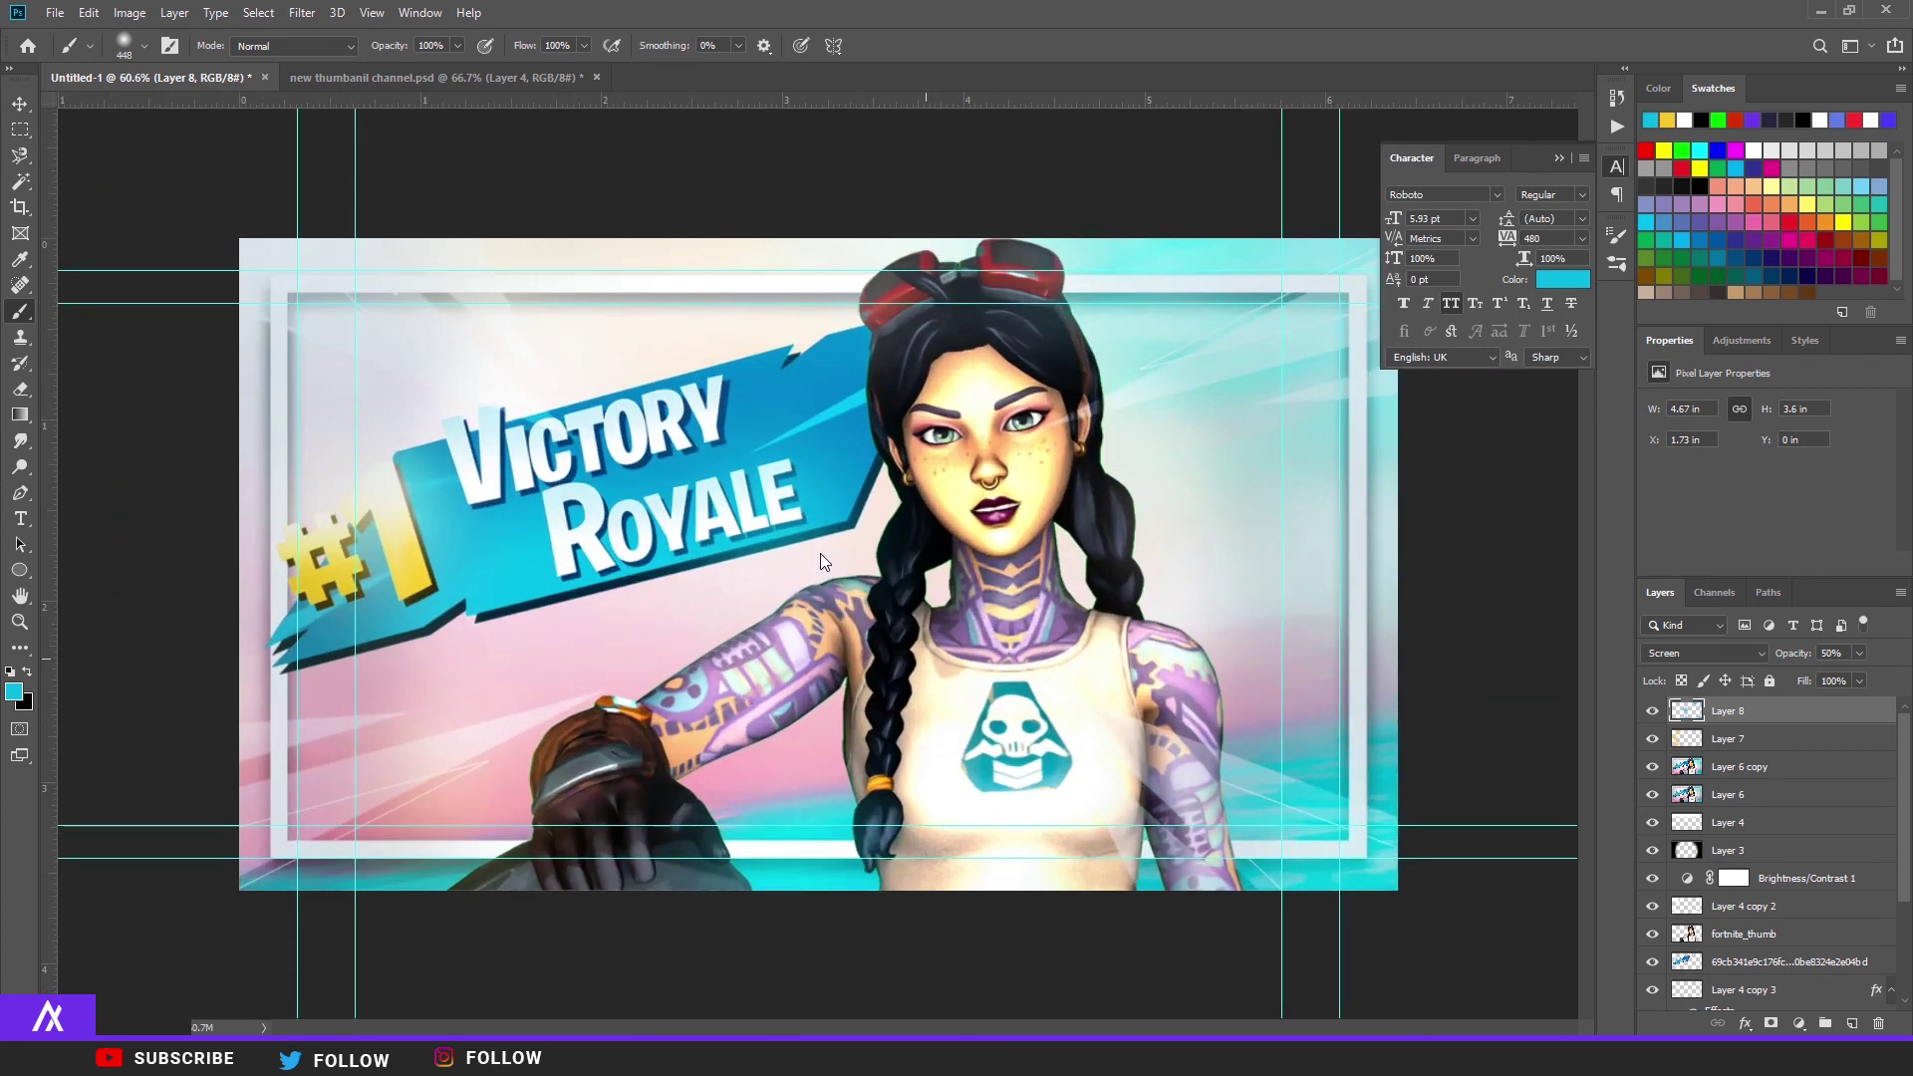